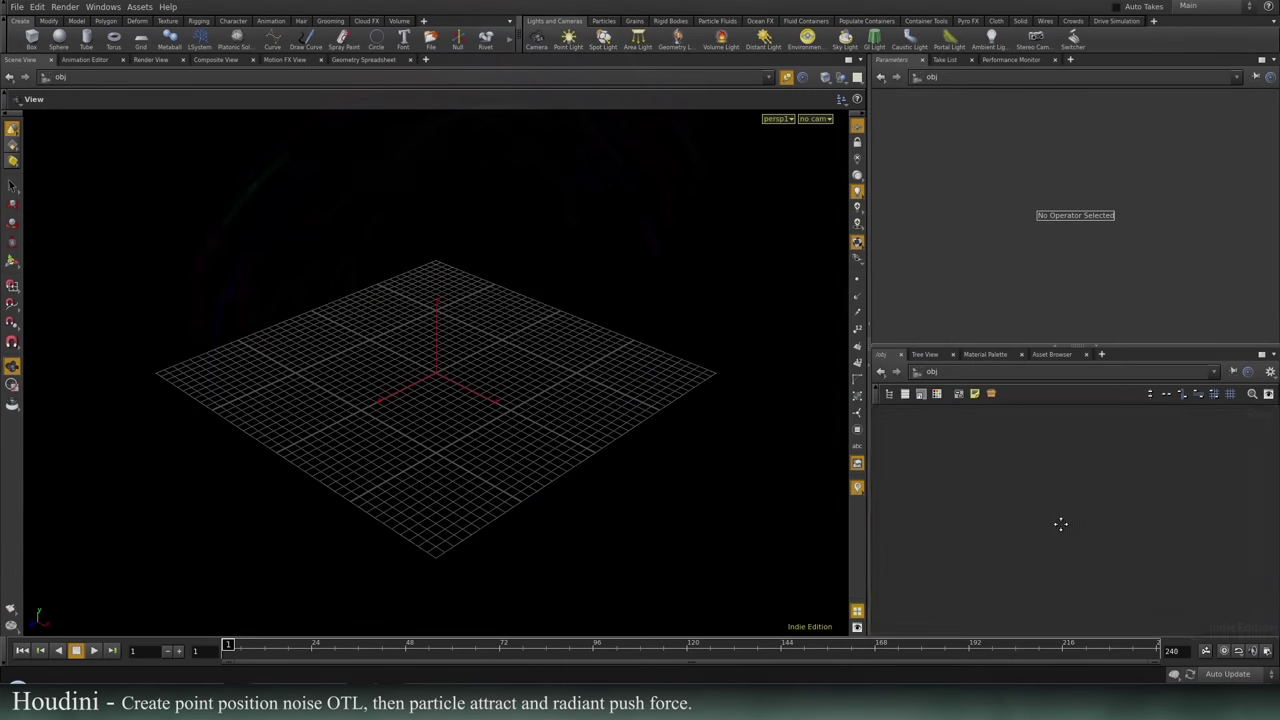
Create a Geometry object at the object level and go inside its network.
{"action": "mouse_move", "coordinate": [435, 433]}
{"action": "middle_mouse_down"}
{"action": "mouse_move", "coordinate": [431, 419]}
{"action": "mouse_move", "coordinate": [500, 446]}
{"action": "mouse_move", "coordinate": [402, 473]}
{"action": "middle_mouse_up"}
{"action": "key", "text": "Tab"}
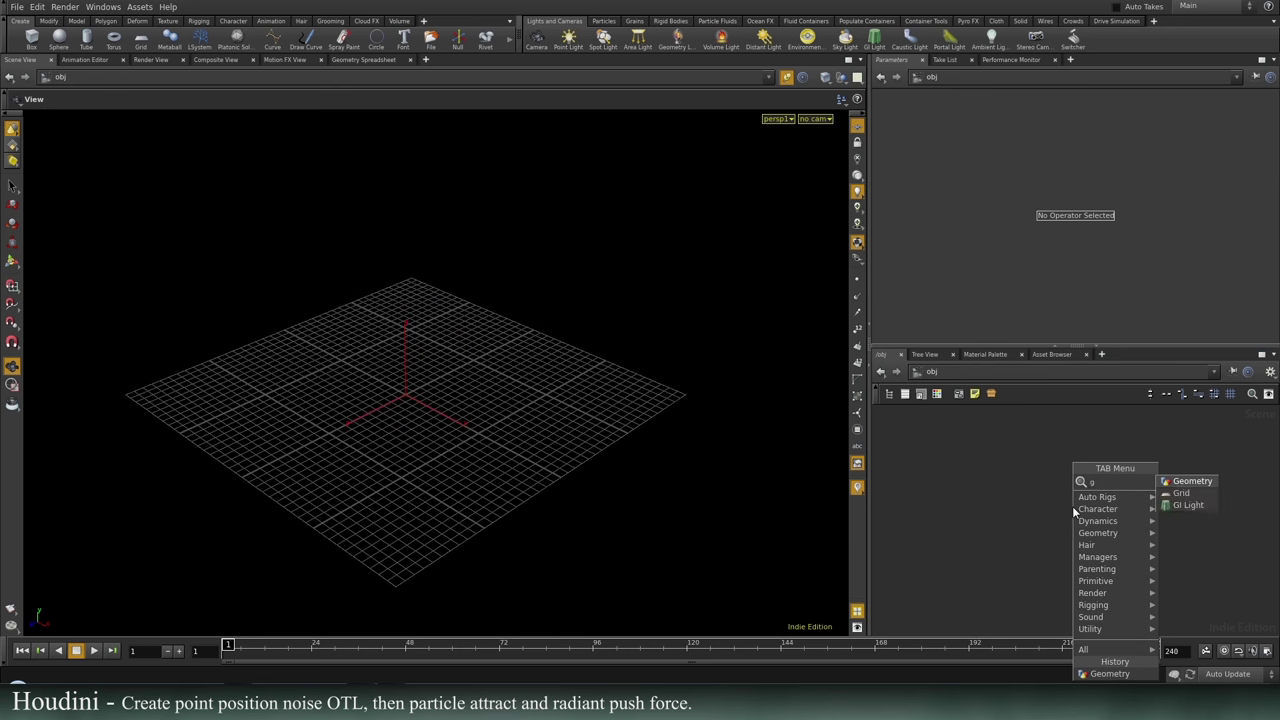
{"action": "key", "text": "Escape"}
{"action": "left_click", "coordinate": [1073, 507]}
{"action": "double_click", "coordinate": [1074, 507]}
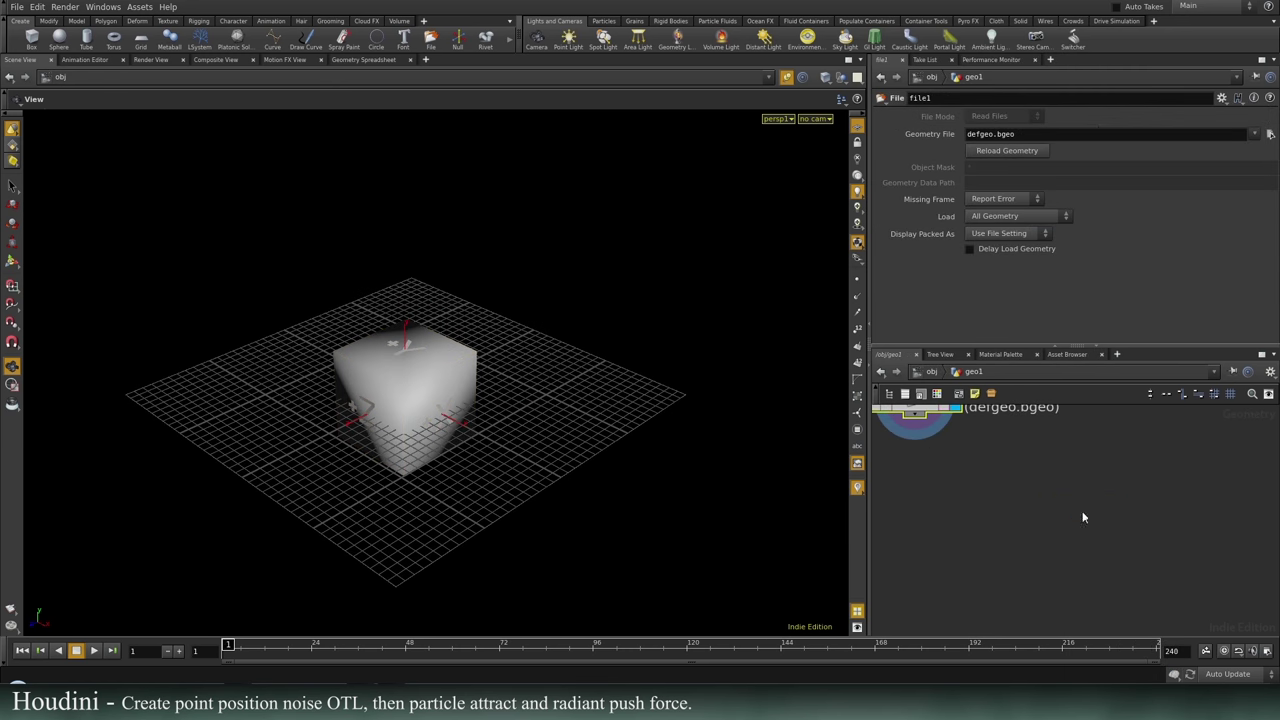
Delete the default file node from the geometry network.
{"action": "middle_click_drag", "start_coordinate": [1110, 515], "coordinate": [1180, 603]}
{"action": "left_click_drag", "start_coordinate": [1126, 569], "coordinate": [949, 483]}
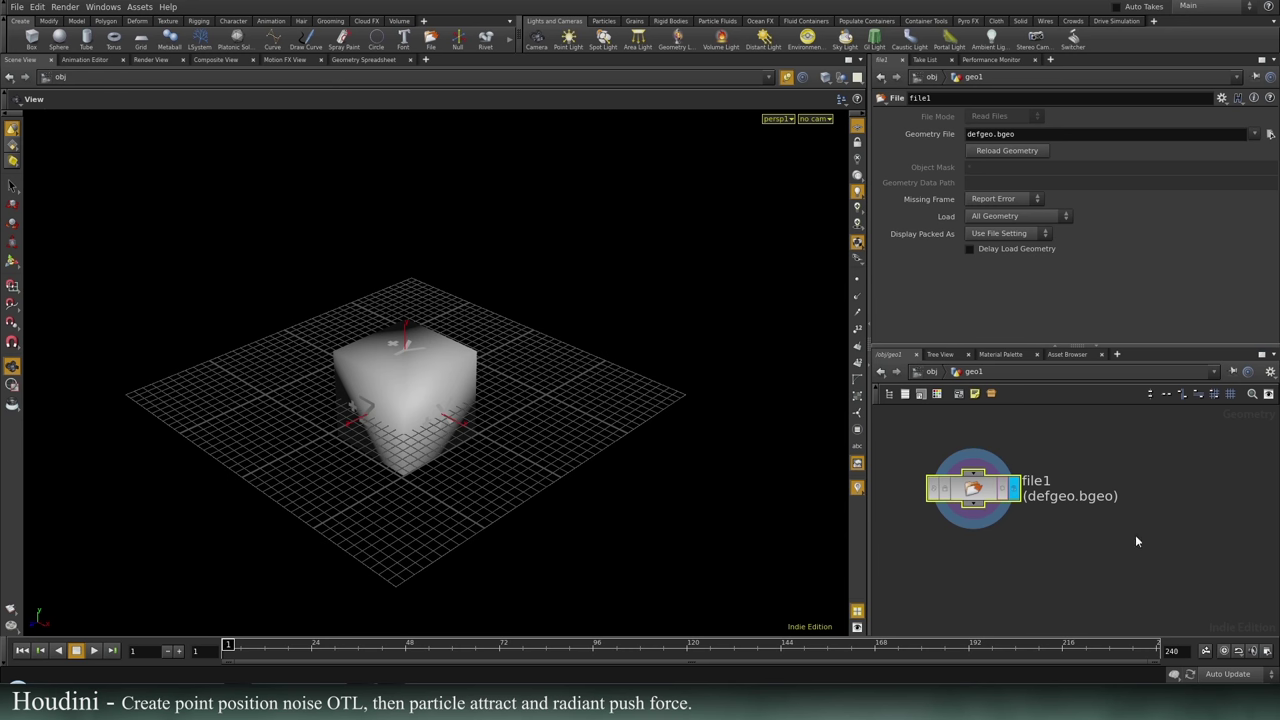
{"action": "key", "text": "Delete"}
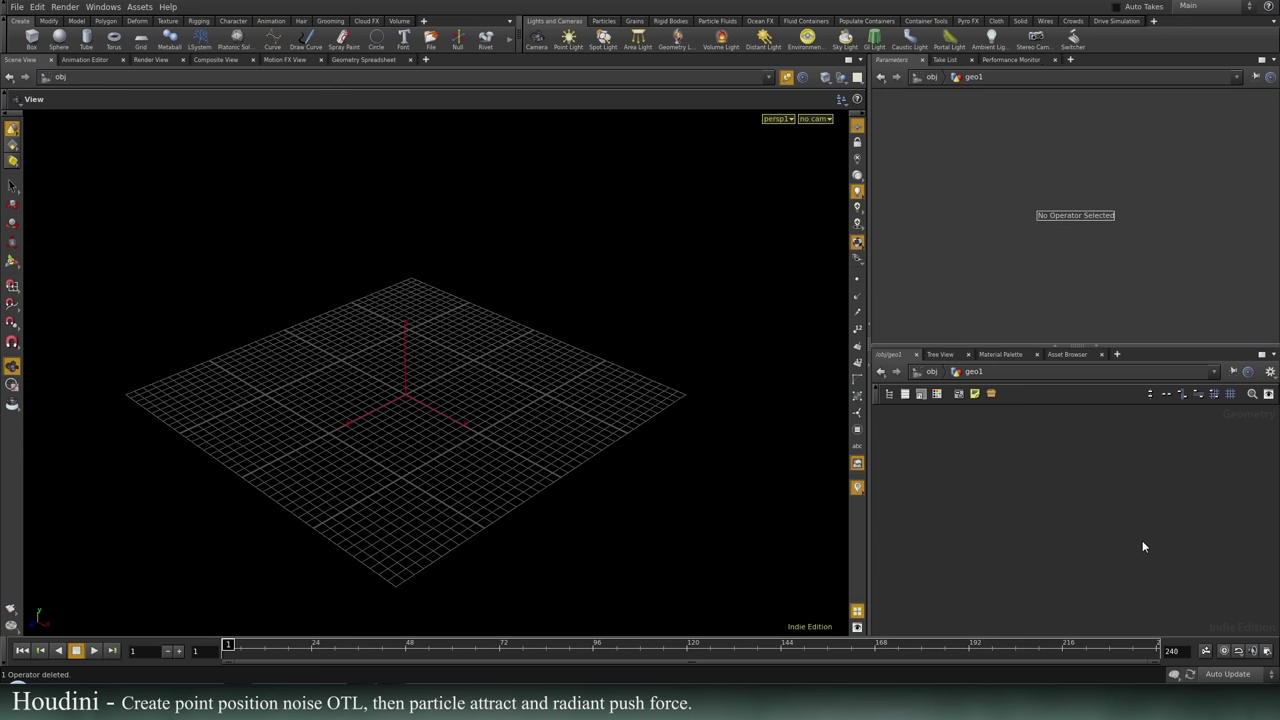
Place an Add node in the geometry network and enable Point 0 on it.
{"action": "key", "text": "Tab"}
{"action": "type", "text": "ad"}
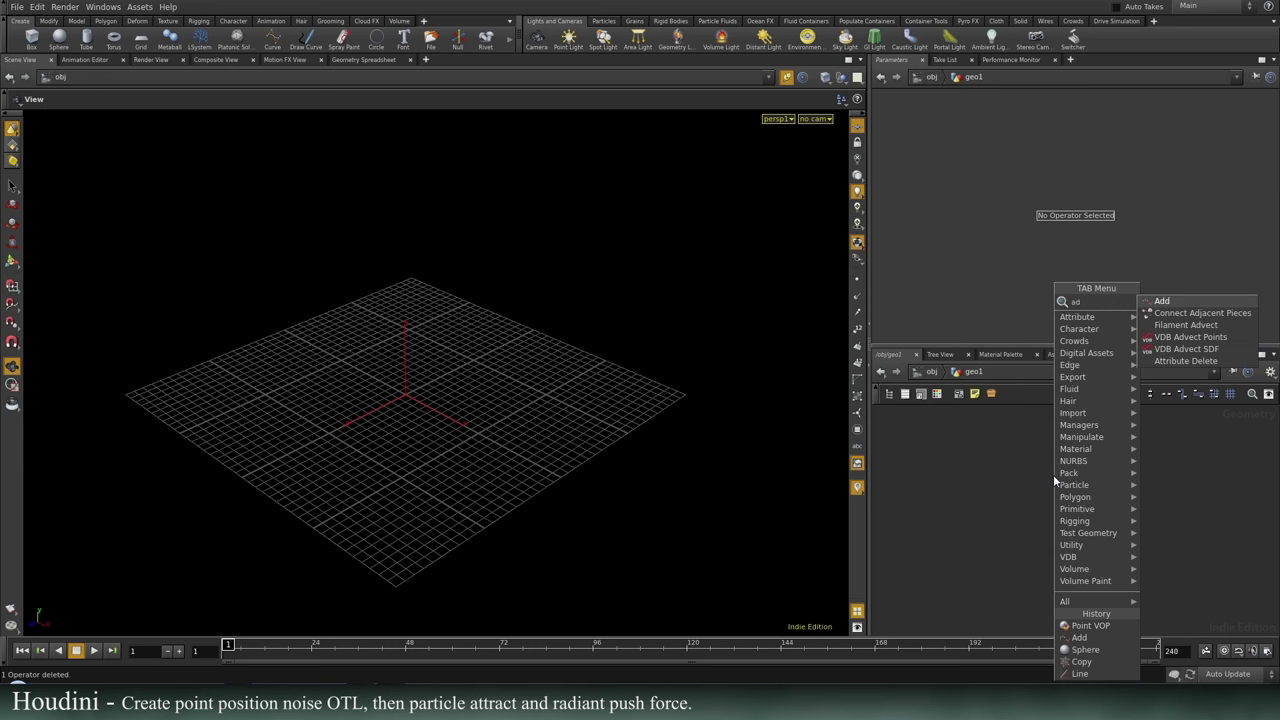
{"action": "key", "text": "Down"}
{"action": "key", "text": "Up"}
{"action": "key", "text": "Return"}
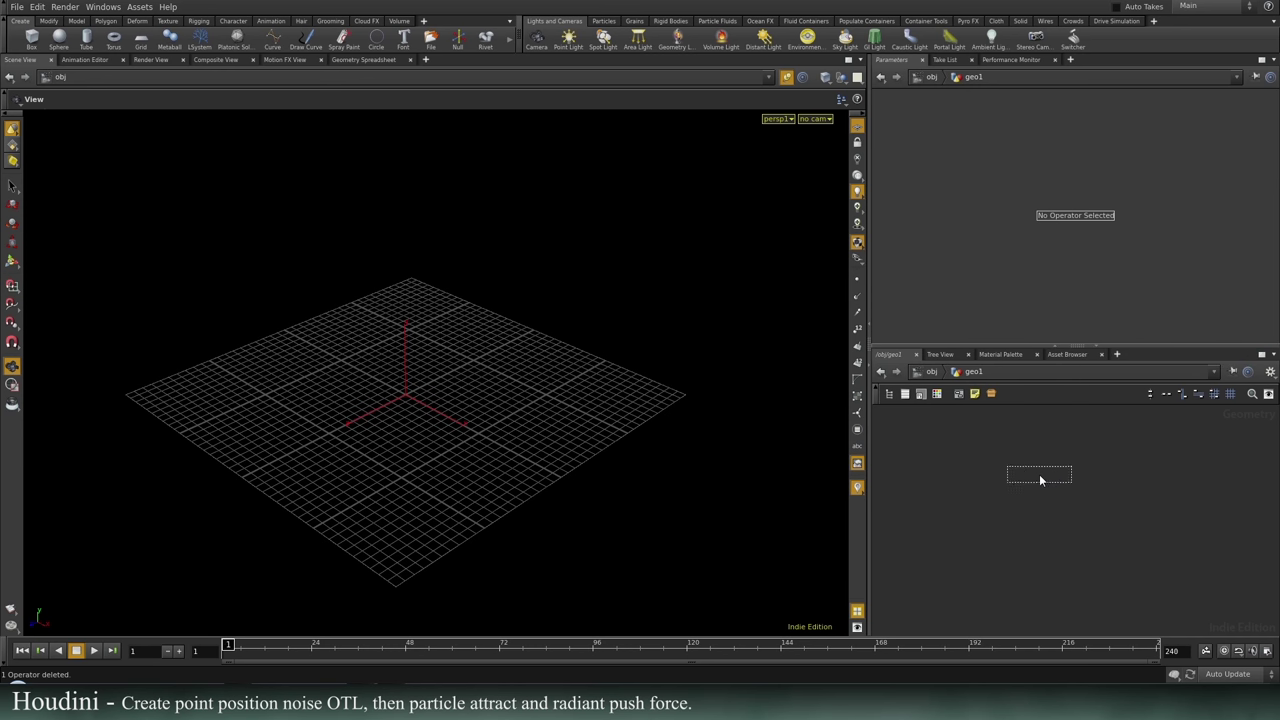
{"action": "left_click", "coordinate": [1039, 476]}
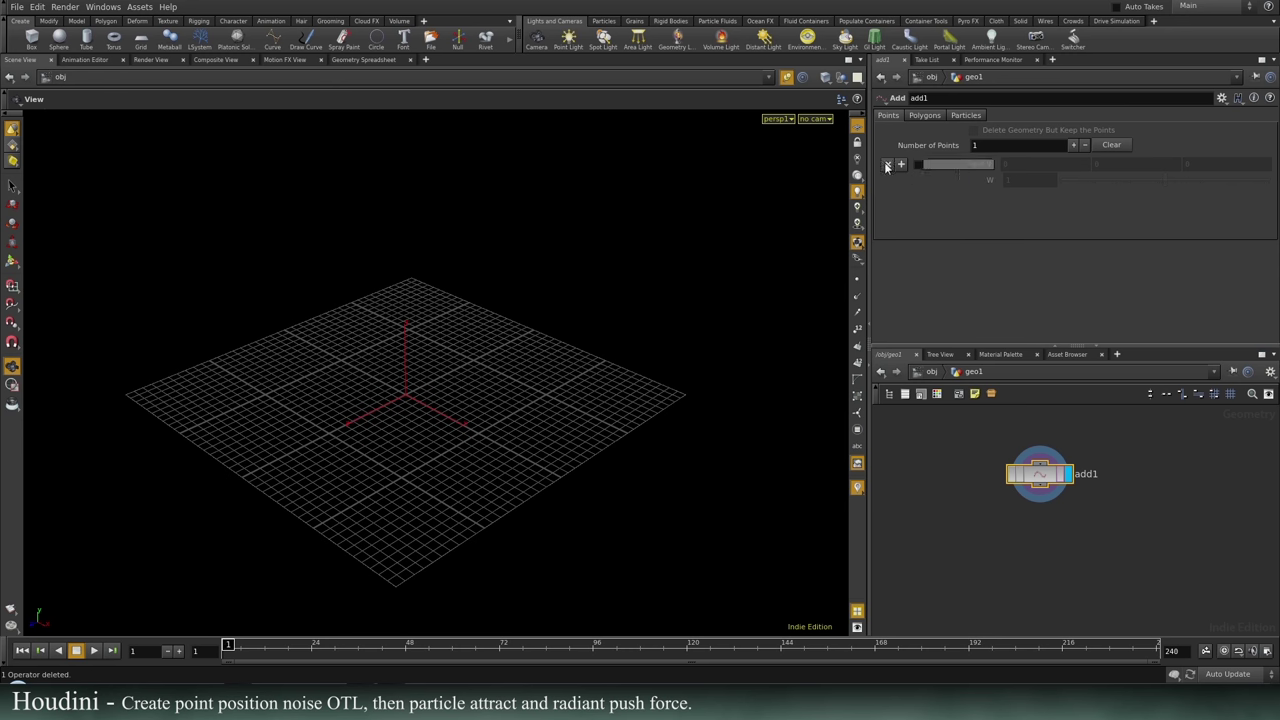
{"action": "left_click", "coordinate": [918, 164]}
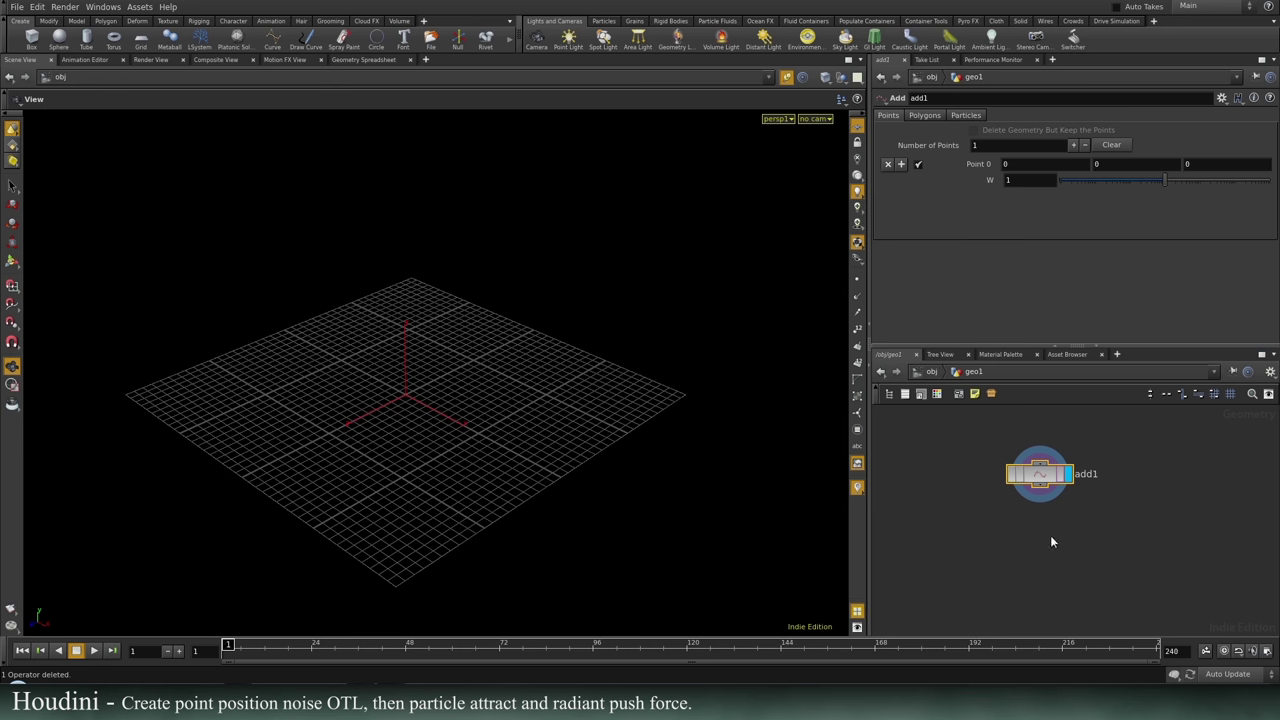
Turn on point display in the viewport and hide the origin gnomon through the display options.
{"action": "scroll", "coordinate": [1051, 541], "scroll_direction": "up", "scroll_amount": 1}
{"action": "left_click_drag", "start_coordinate": [228, 370], "coordinate": [686, 379]}
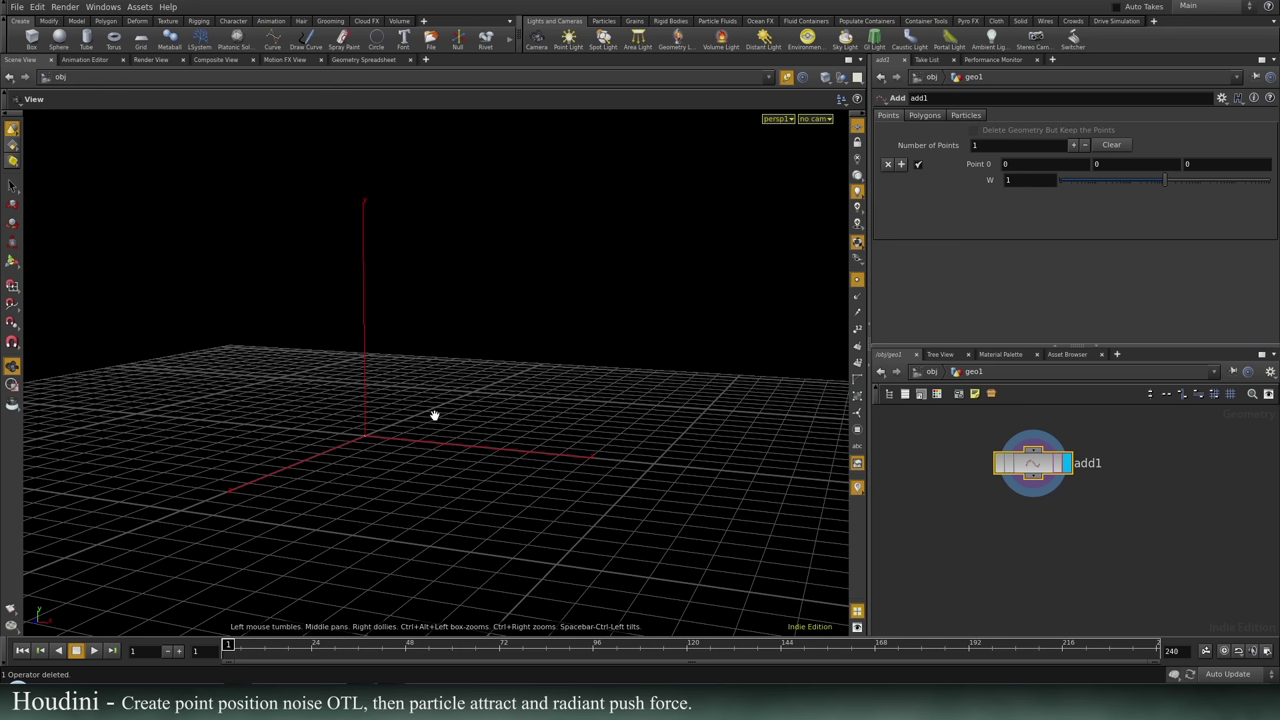
{"action": "left_click_drag", "start_coordinate": [434, 414], "coordinate": [549, 320]}
{"action": "key", "text": "d"}
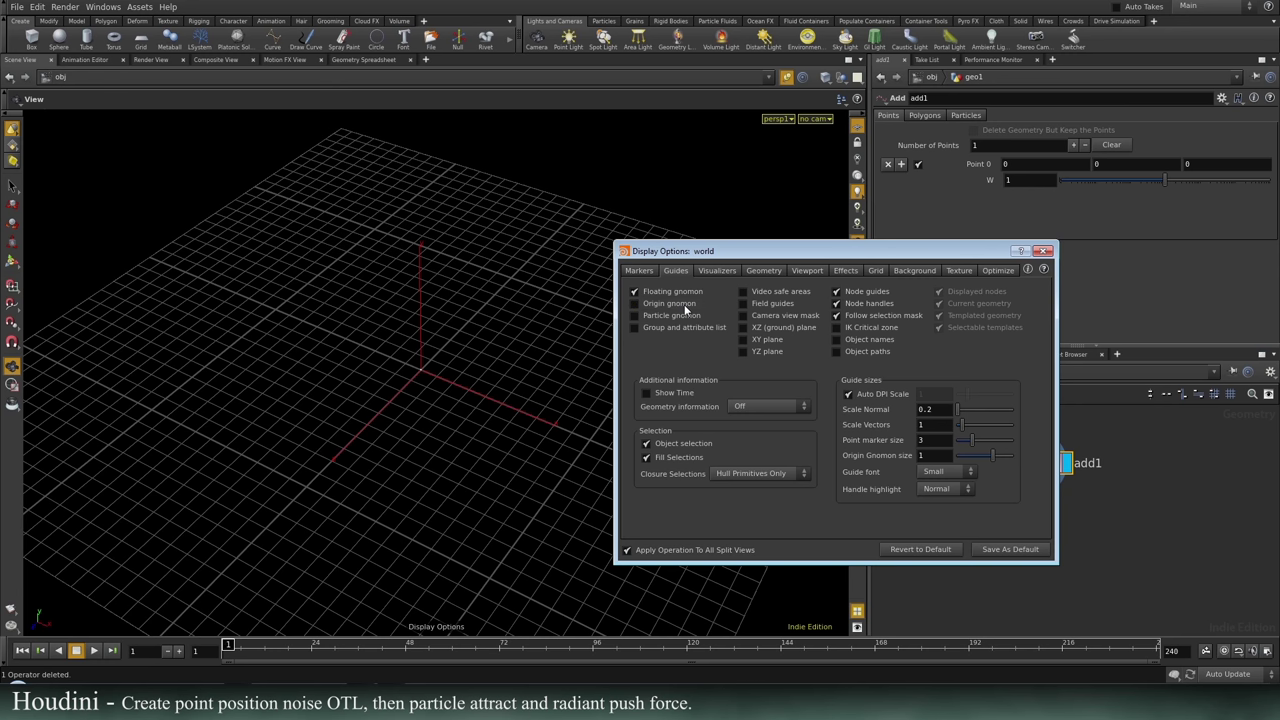
{"action": "left_click", "coordinate": [1043, 250]}
Set the Scale Normal guide size to 1 in the viewport display options.
{"action": "left_click_drag", "start_coordinate": [337, 491], "coordinate": [366, 274]}
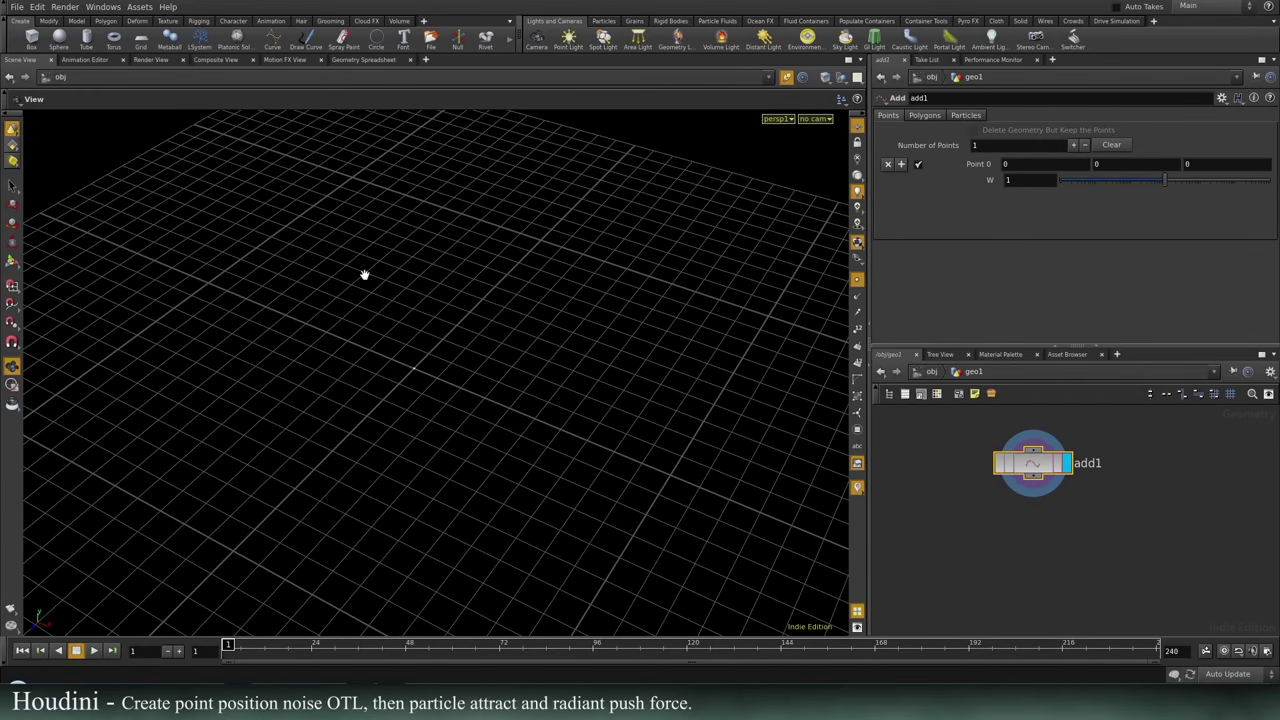
{"action": "left_click_drag", "start_coordinate": [398, 372], "coordinate": [466, 360]}
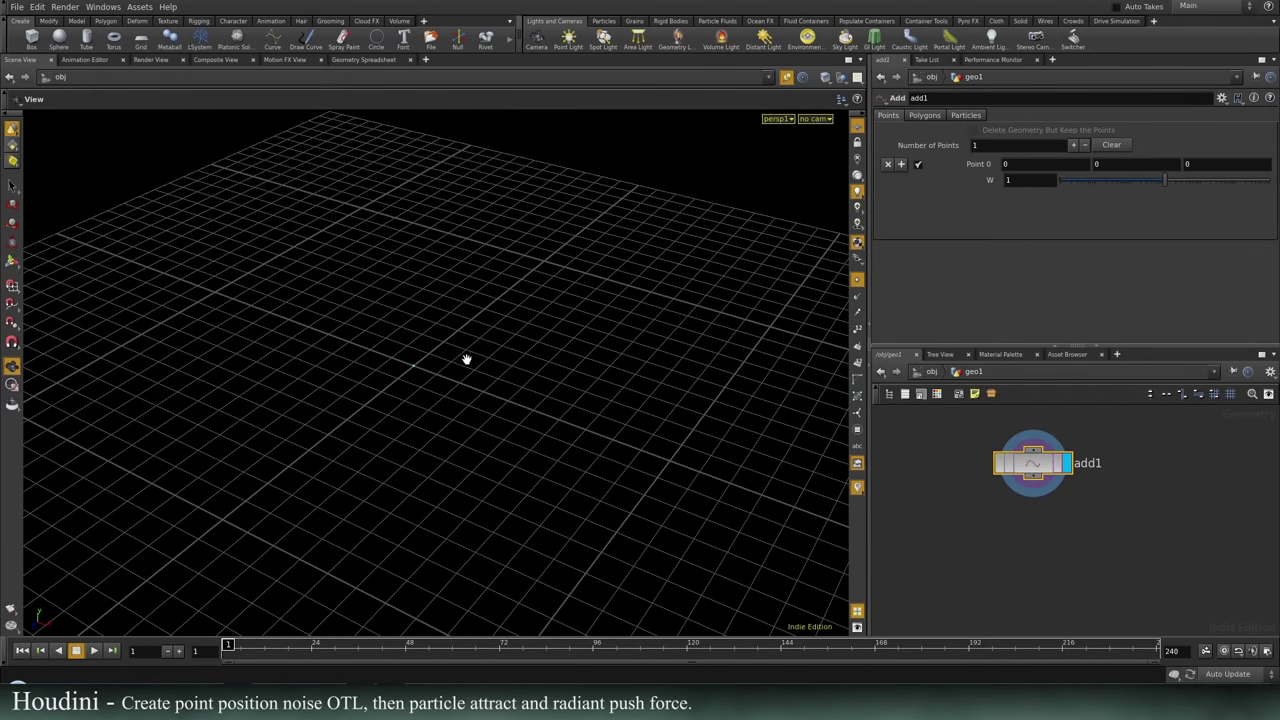
{"action": "key", "text": "d"}
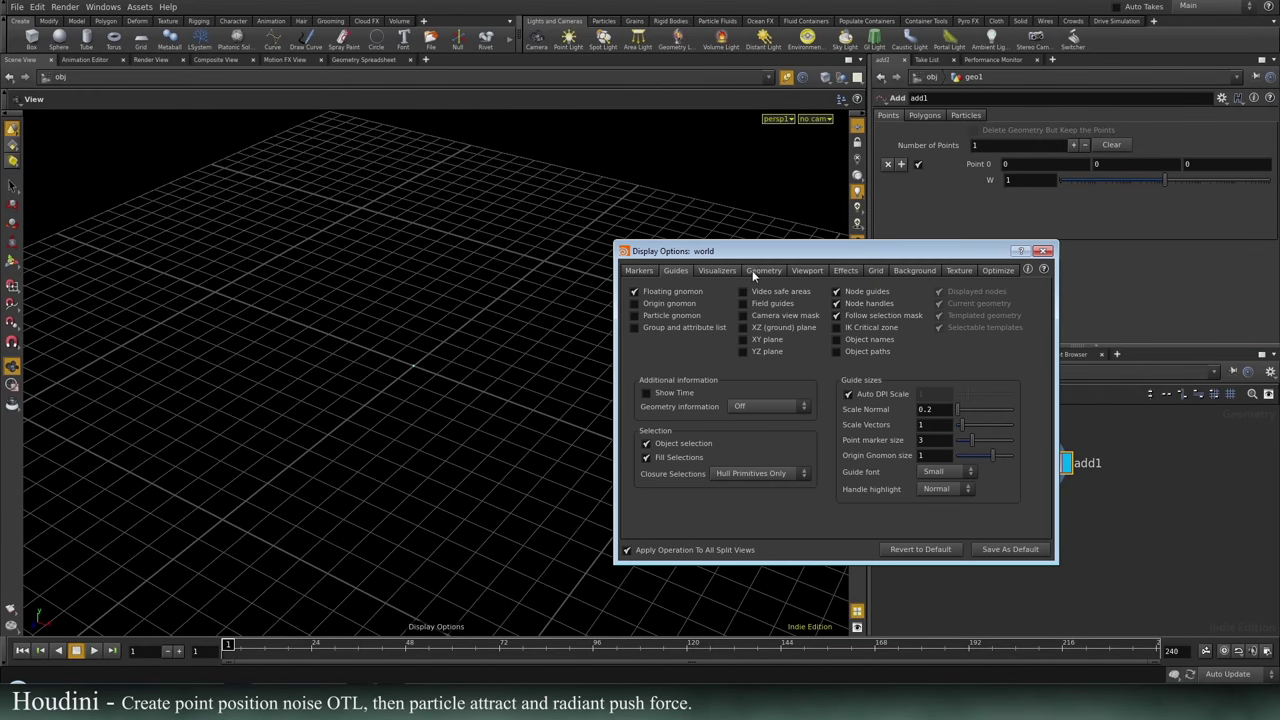
{"action": "left_click", "coordinate": [756, 270]}
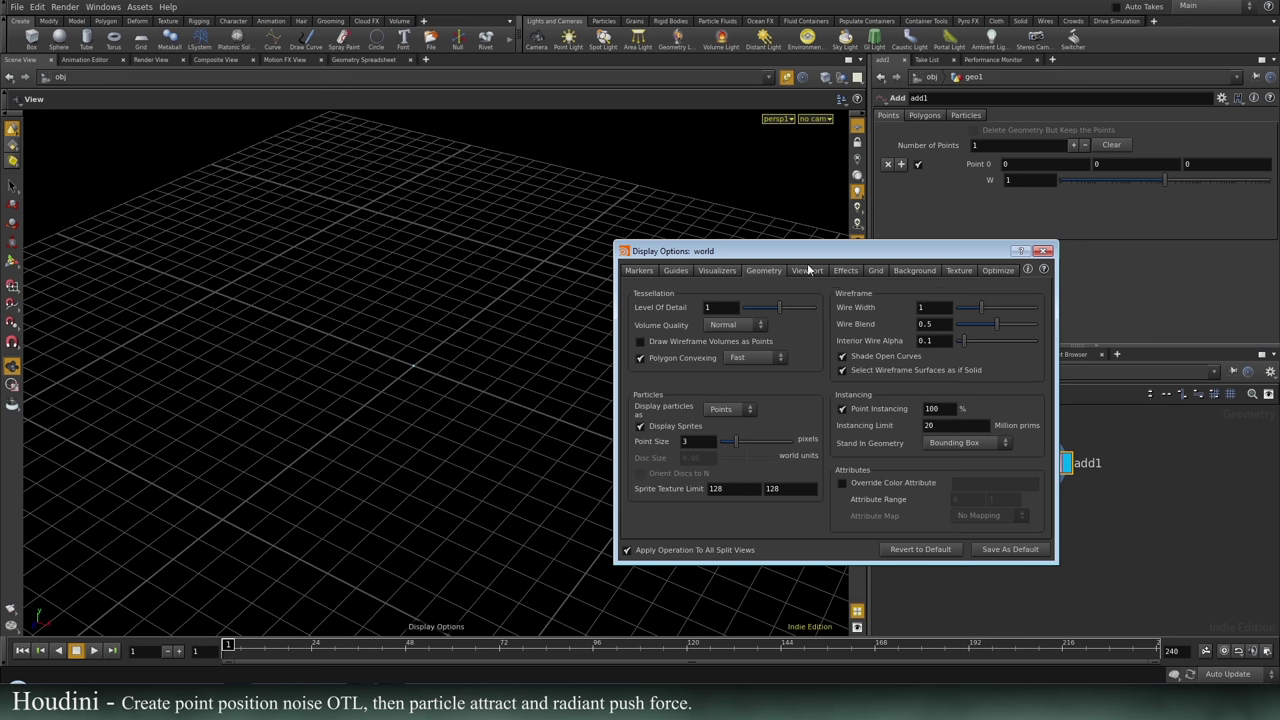
{"action": "left_click", "coordinate": [710, 270]}
{"action": "left_click", "coordinate": [684, 269]}
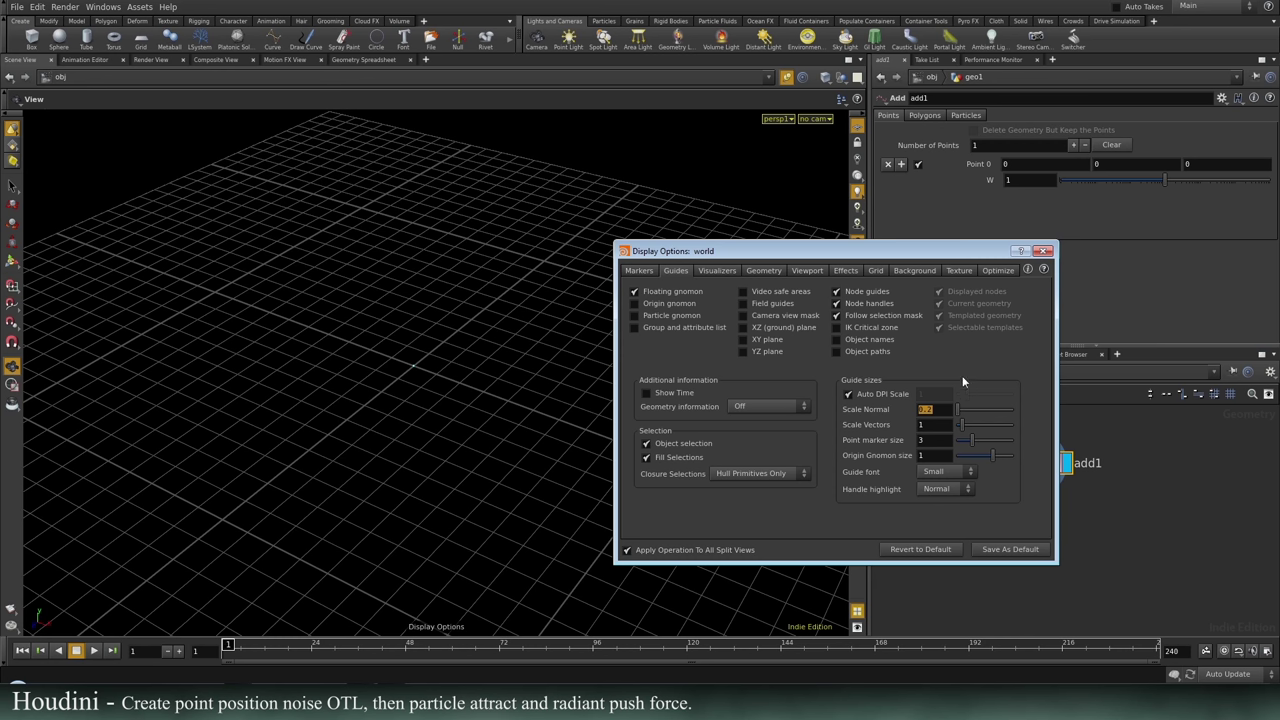
{"action": "type", "text": "1"}
{"action": "key", "text": "Return"}
{"action": "left_click", "coordinate": [958, 271]}
{"action": "left_click", "coordinate": [1042, 251]}
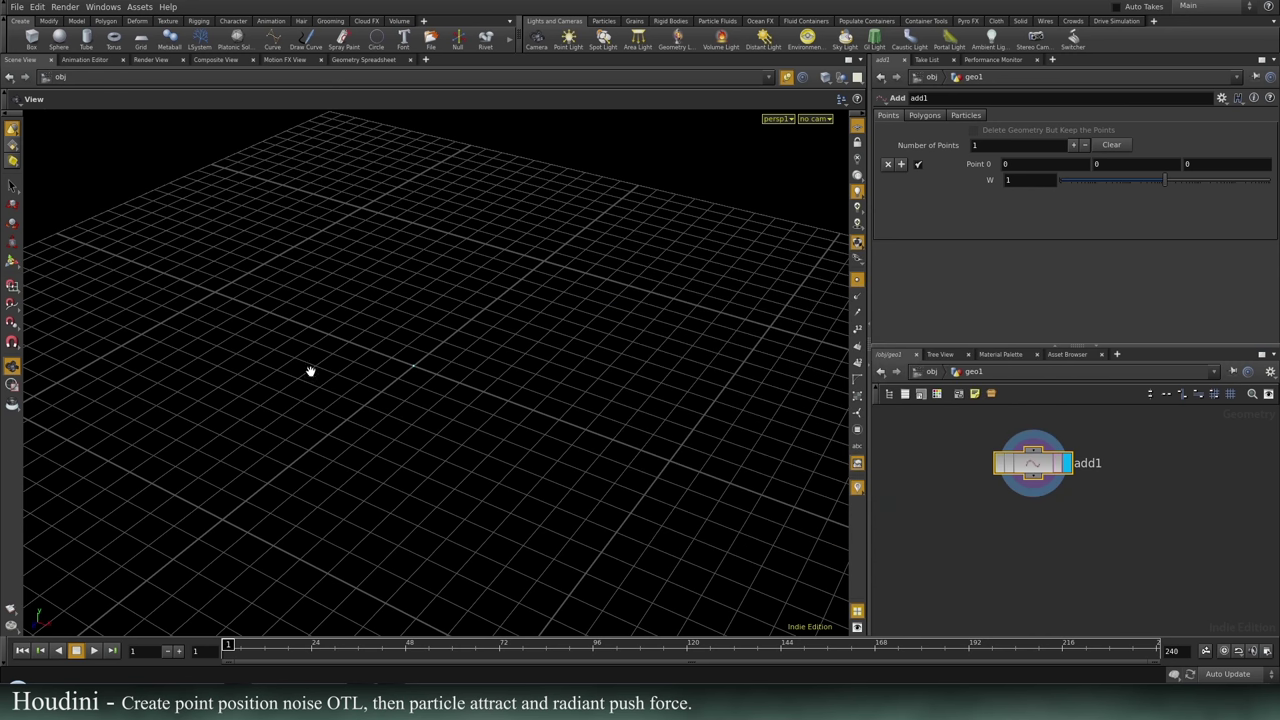
Place a Point VOP node below the Add node and connect the Add node's output to its first input.
{"action": "right_click_drag", "start_coordinate": [391, 414], "coordinate": [451, 531]}
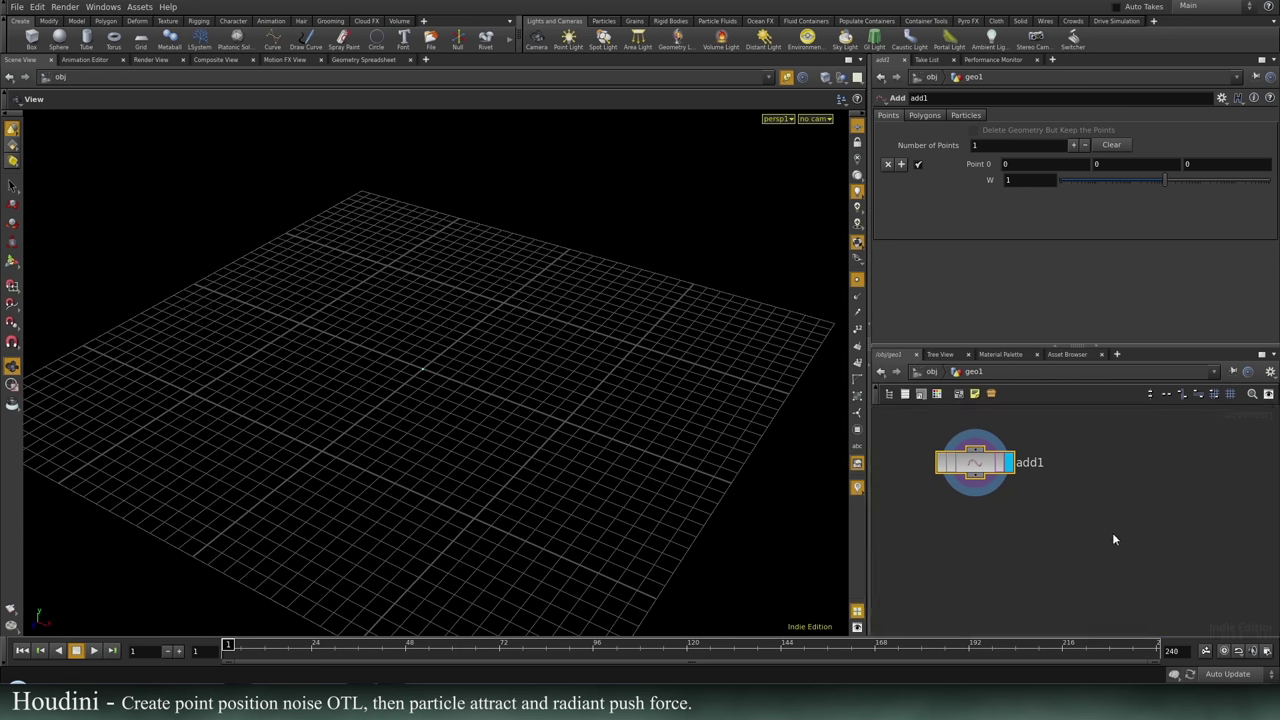
{"action": "key", "text": "Tab"}
{"action": "type", "text": "vop"}
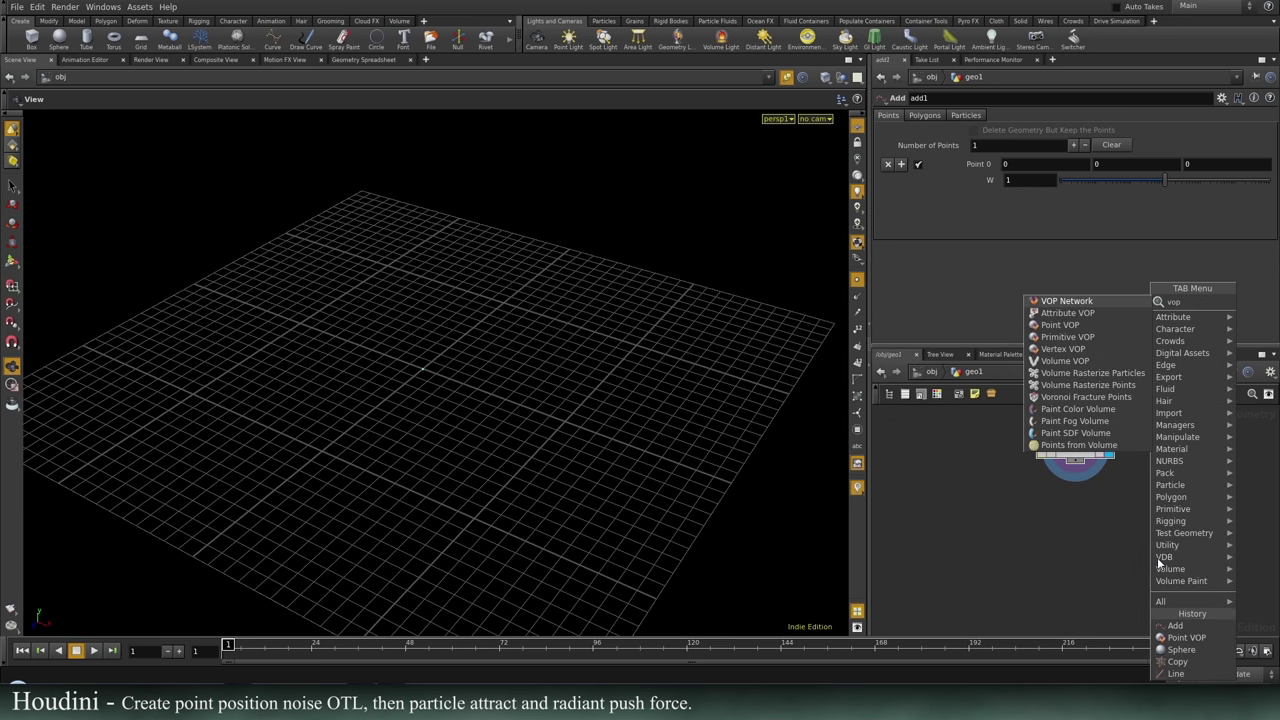
{"action": "left_click", "coordinate": [1060, 325]}
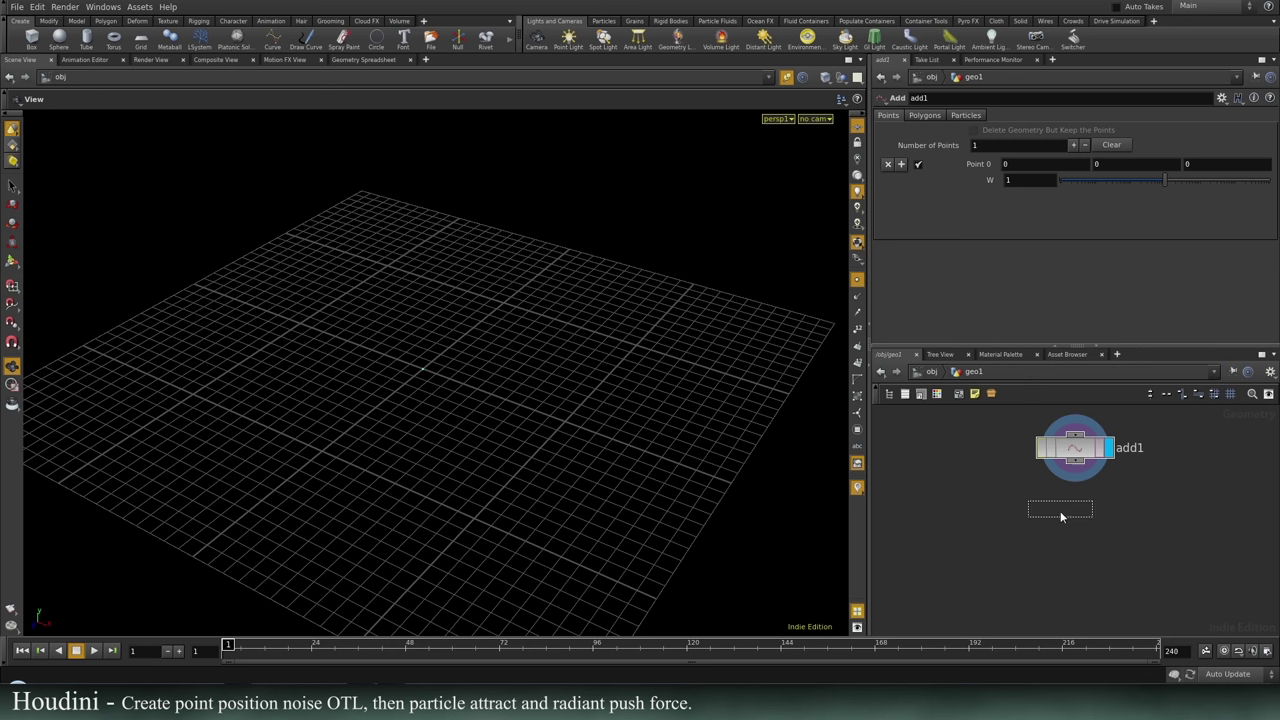
{"action": "left_click", "coordinate": [1055, 510]}
{"action": "left_click", "coordinate": [1030, 496]}
{"action": "left_click", "coordinate": [1075, 460]}
{"action": "left_click_drag", "start_coordinate": [1090, 511], "coordinate": [1106, 517]}
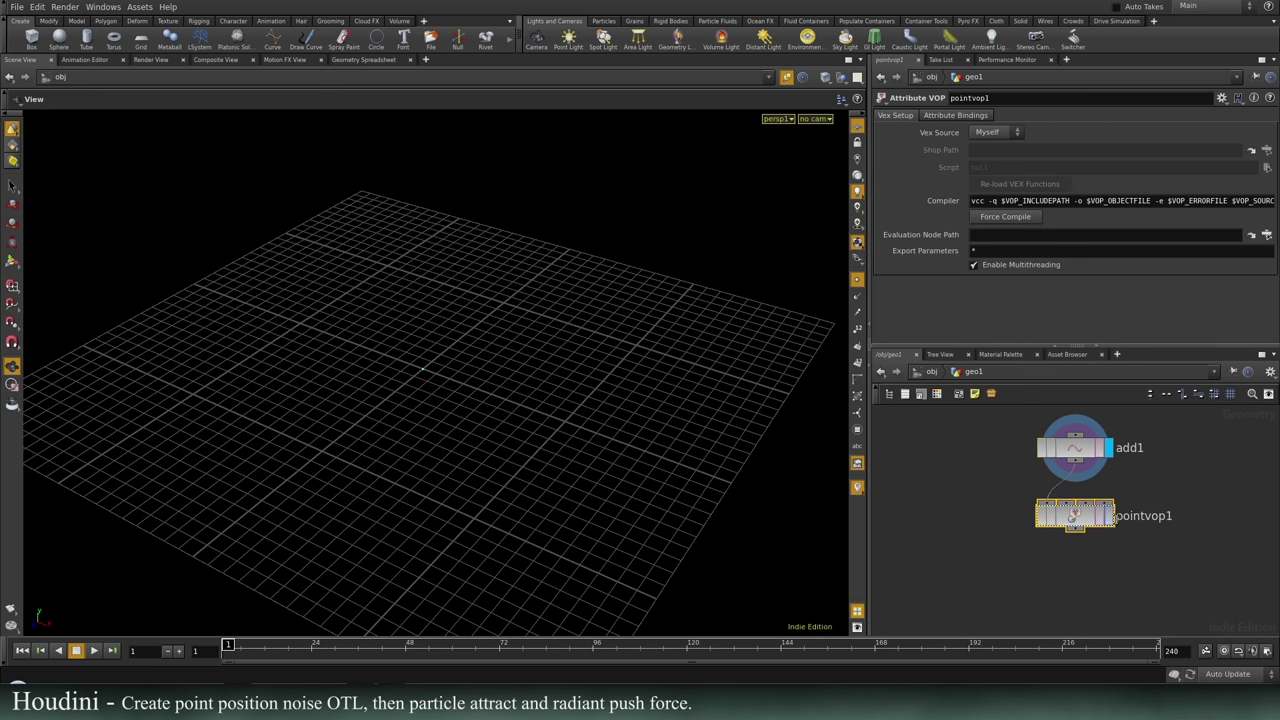
Go inside the Point VOP, maximize the network view and move the geometry output node well away from the global node.
{"action": "double_click", "coordinate": [1068, 520]}
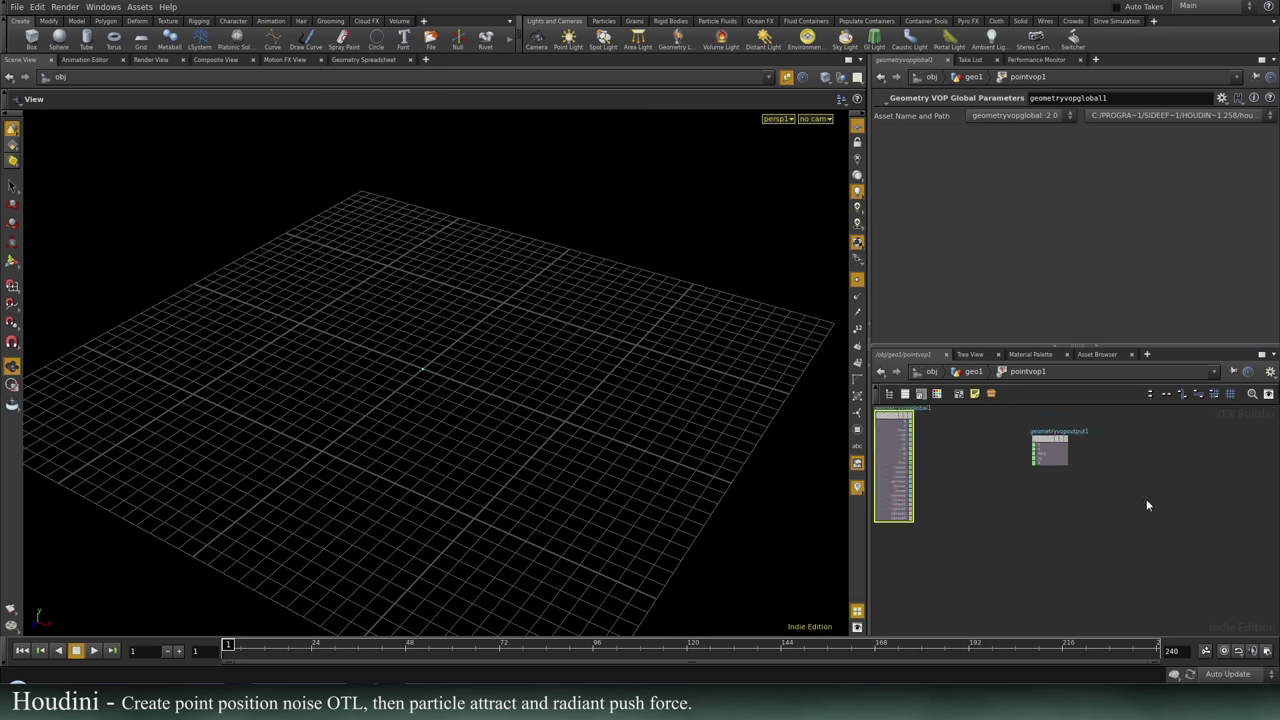
{"action": "key", "text": "ctrl+b"}
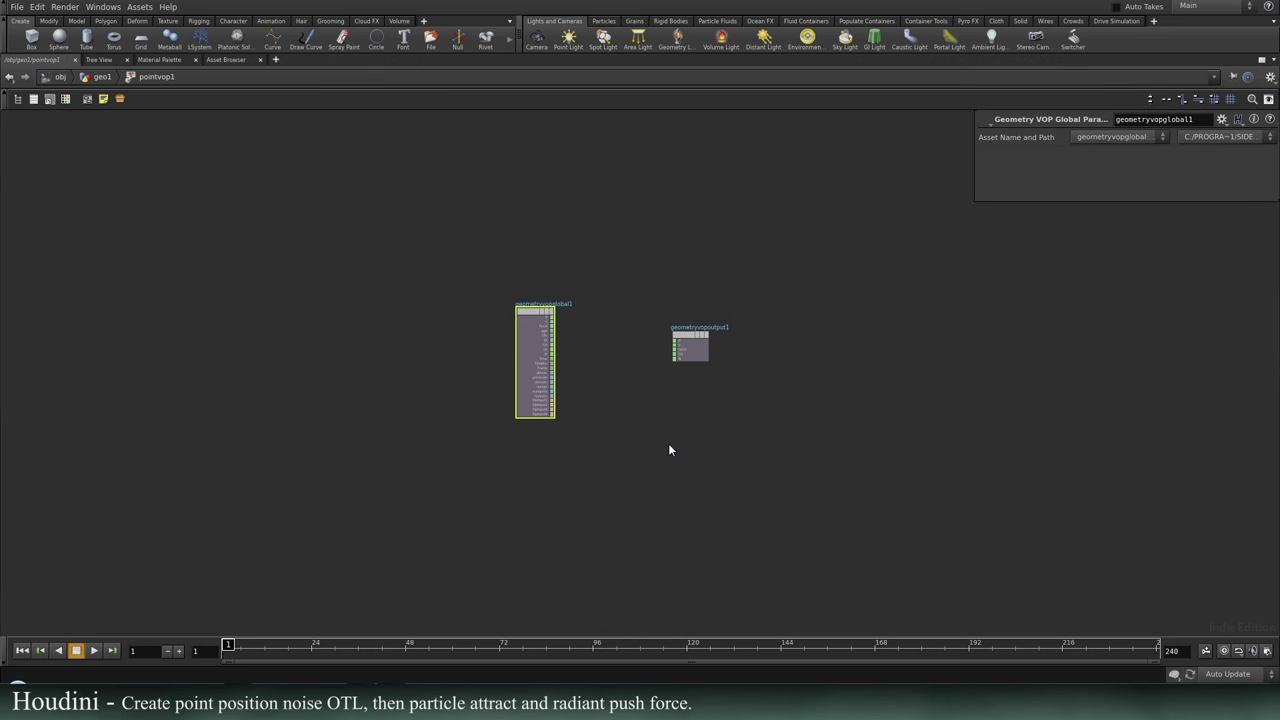
{"action": "scroll", "coordinate": [503, 291], "scroll_direction": "up", "scroll_amount": 3}
{"action": "middle_click_drag", "start_coordinate": [763, 410], "coordinate": [557, 449]}
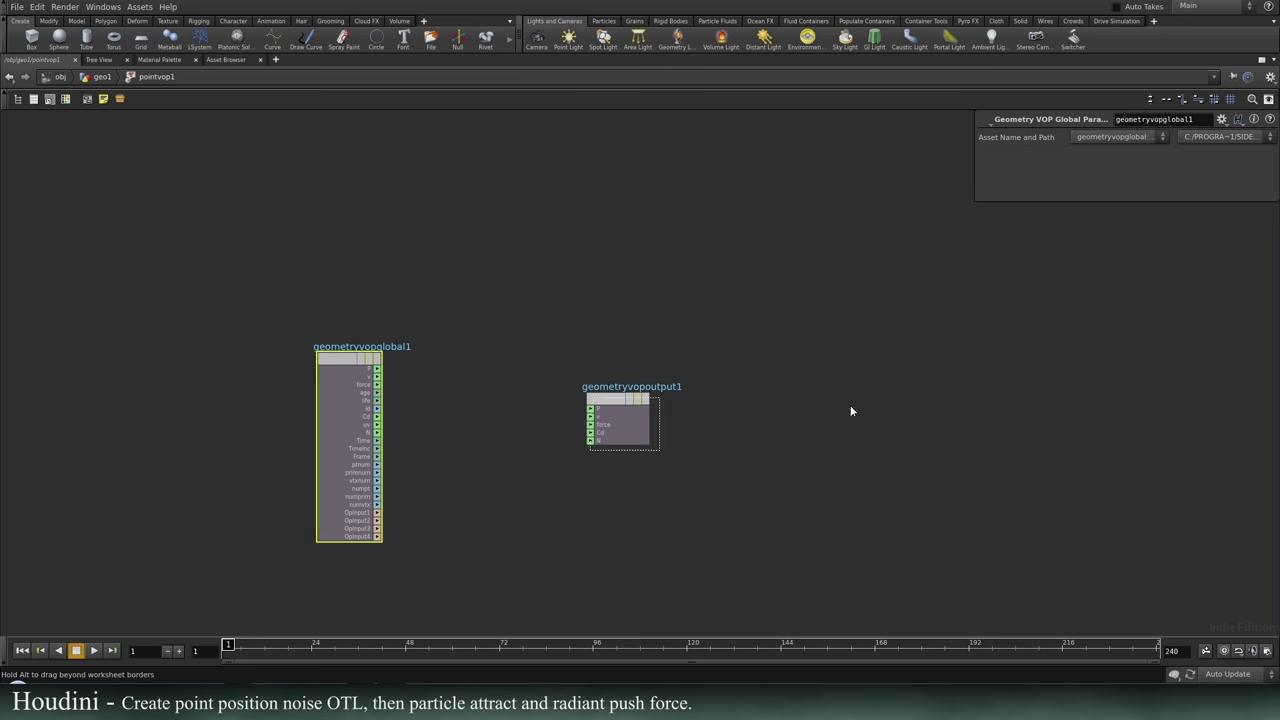
{"action": "left_click_drag", "start_coordinate": [851, 411], "coordinate": [1091, 390]}
{"action": "left_click", "coordinate": [734, 497]}
{"action": "middle_click_drag", "start_coordinate": [734, 497], "coordinate": [654, 437]}
{"action": "scroll", "coordinate": [603, 436], "scroll_direction": "up", "scroll_amount": 2}
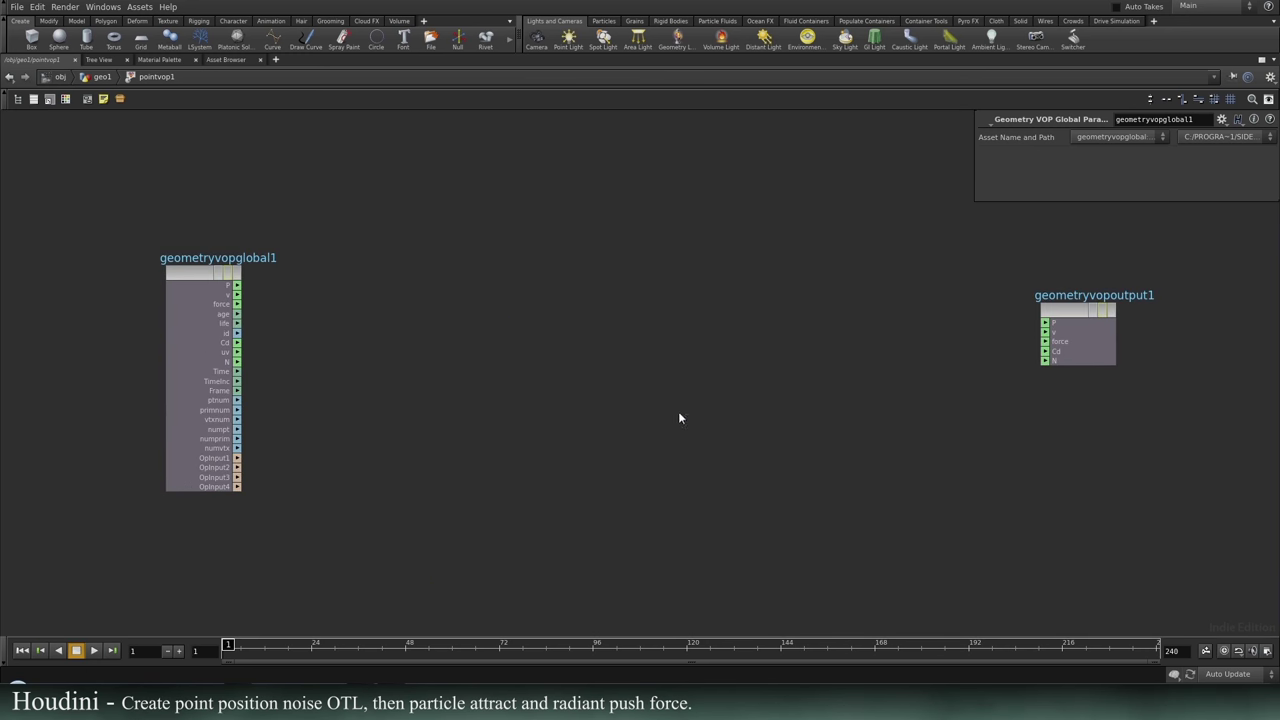
Place an Anti-Aliased Flow Noise node between the global and output nodes.
{"action": "key", "text": "Tab"}
{"action": "type", "text": "anti"}
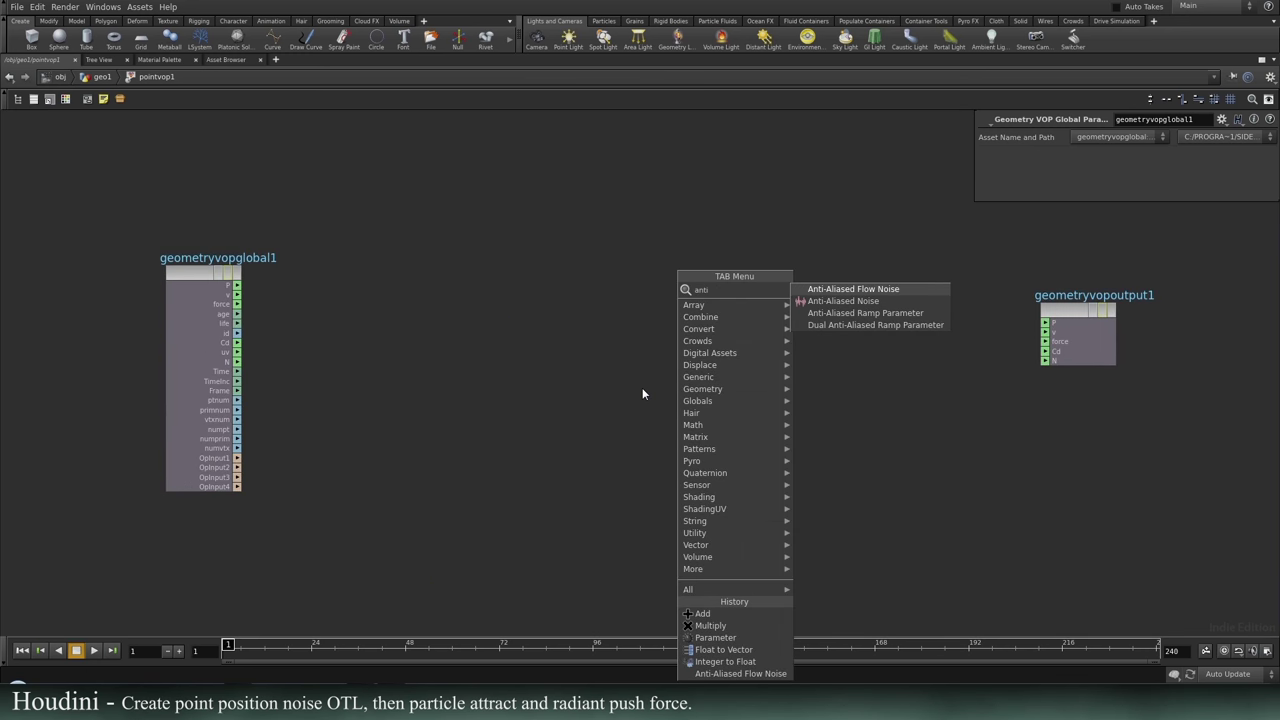
{"action": "left_click", "coordinate": [883, 290]}
{"action": "left_click", "coordinate": [712, 338]}
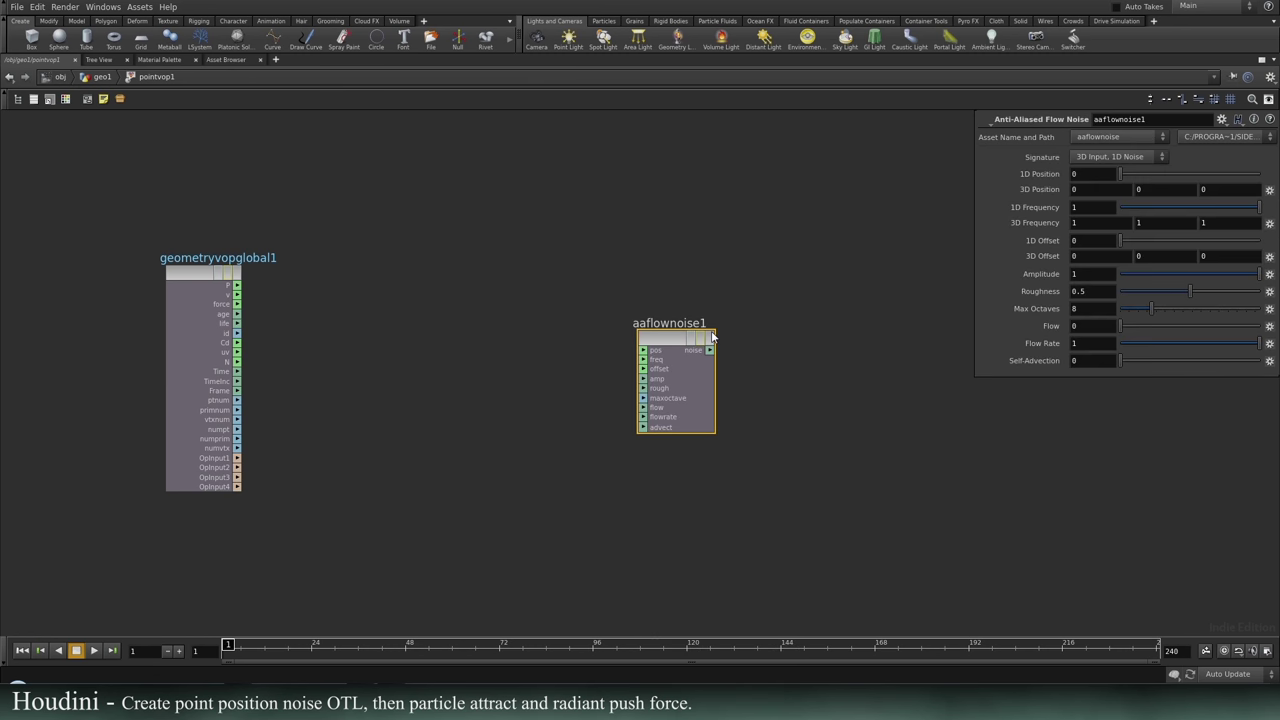
{"action": "left_click_drag", "start_coordinate": [662, 340], "coordinate": [638, 341]}
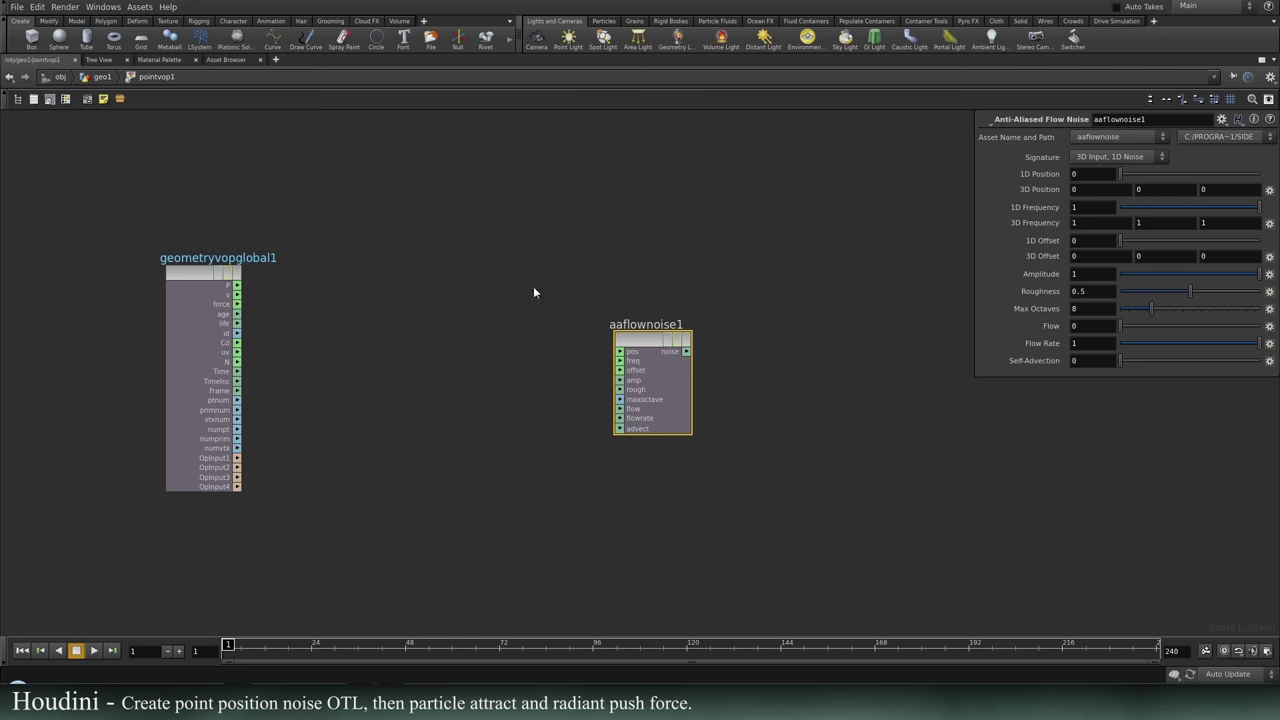
Connect the global node's P output to the pos input of the flow noise node.
{"action": "scroll", "coordinate": [477, 391], "scroll_direction": "up", "scroll_amount": 3}
{"action": "scroll", "coordinate": [443, 377], "scroll_direction": "down", "scroll_amount": 2}
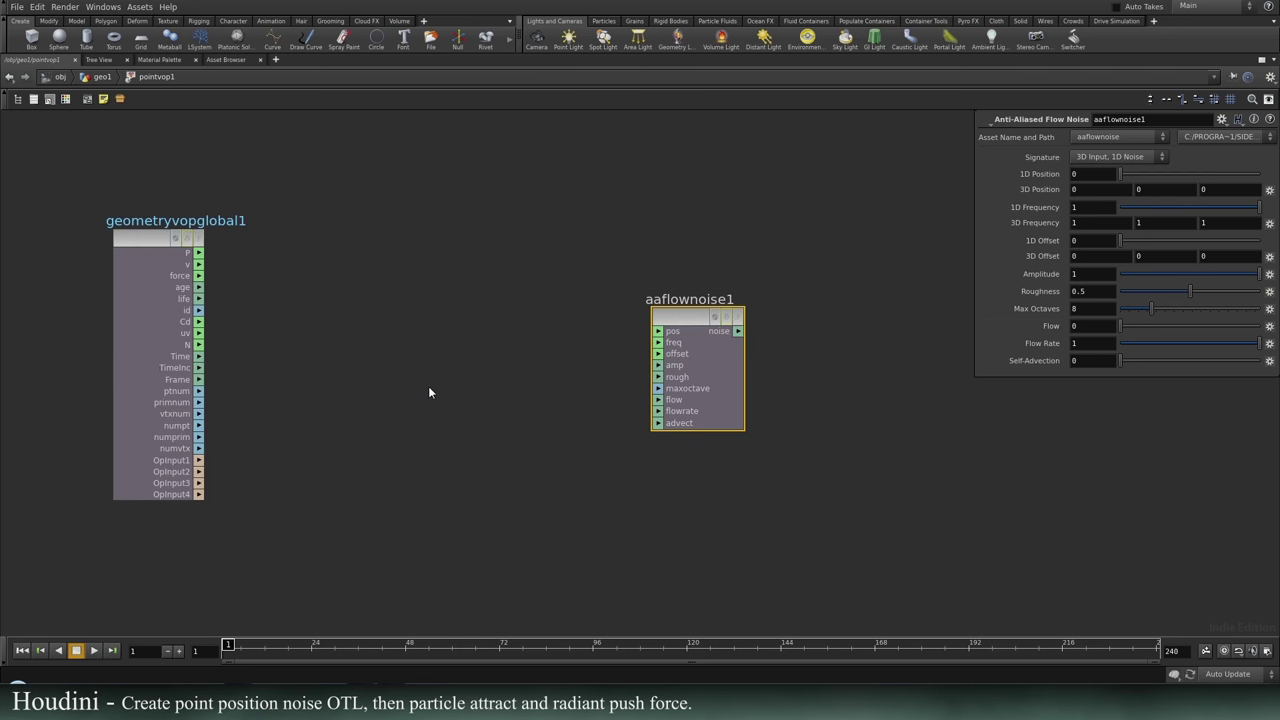
{"action": "scroll", "coordinate": [360, 416], "scroll_direction": "up", "scroll_amount": 1}
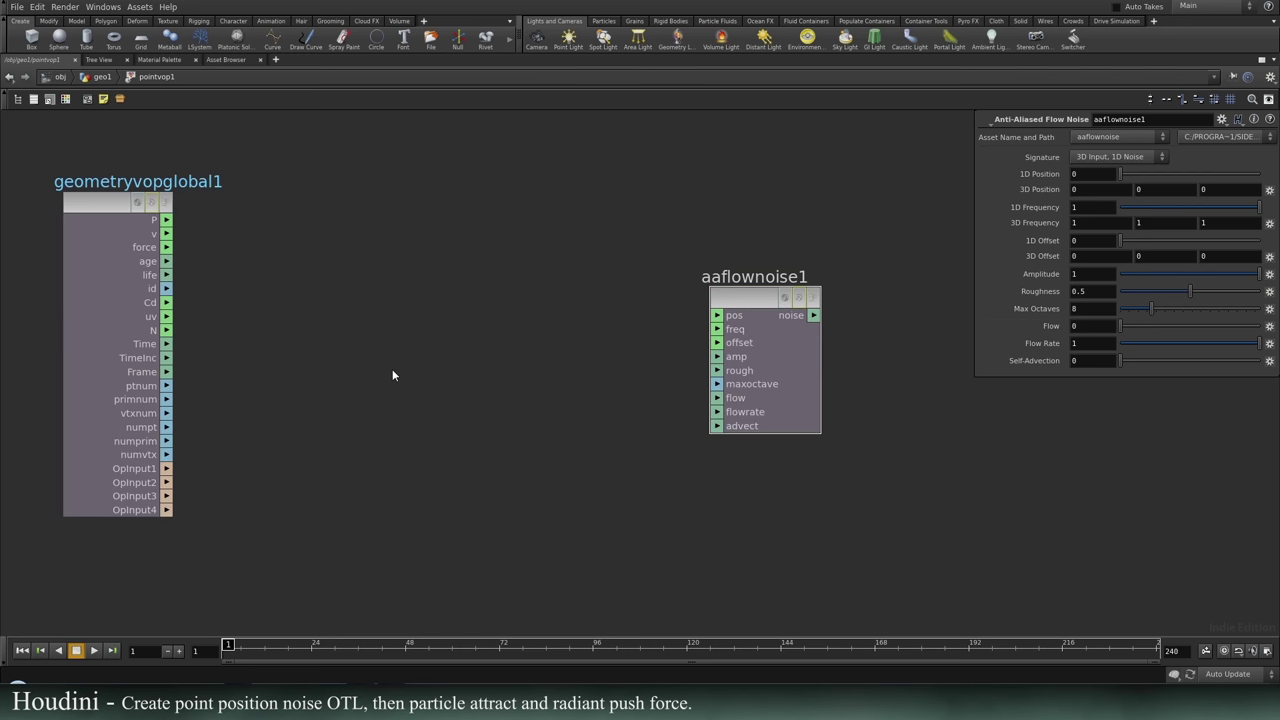
{"action": "key", "text": "Tab"}
{"action": "left_click", "coordinate": [163, 236]}
{"action": "left_click_drag", "start_coordinate": [166, 220], "coordinate": [716, 315]}
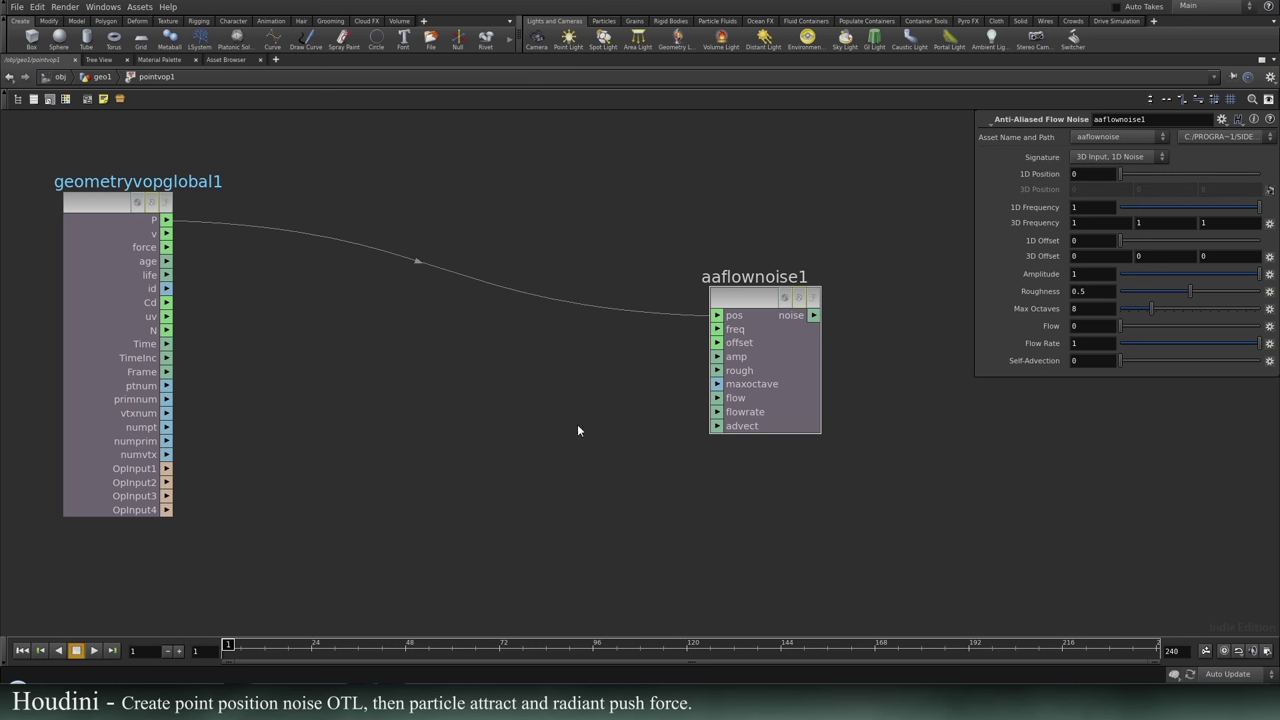
Place a Float to Vector node between the global node and the flow noise node, below the P wire.
{"action": "key", "text": "Tab"}
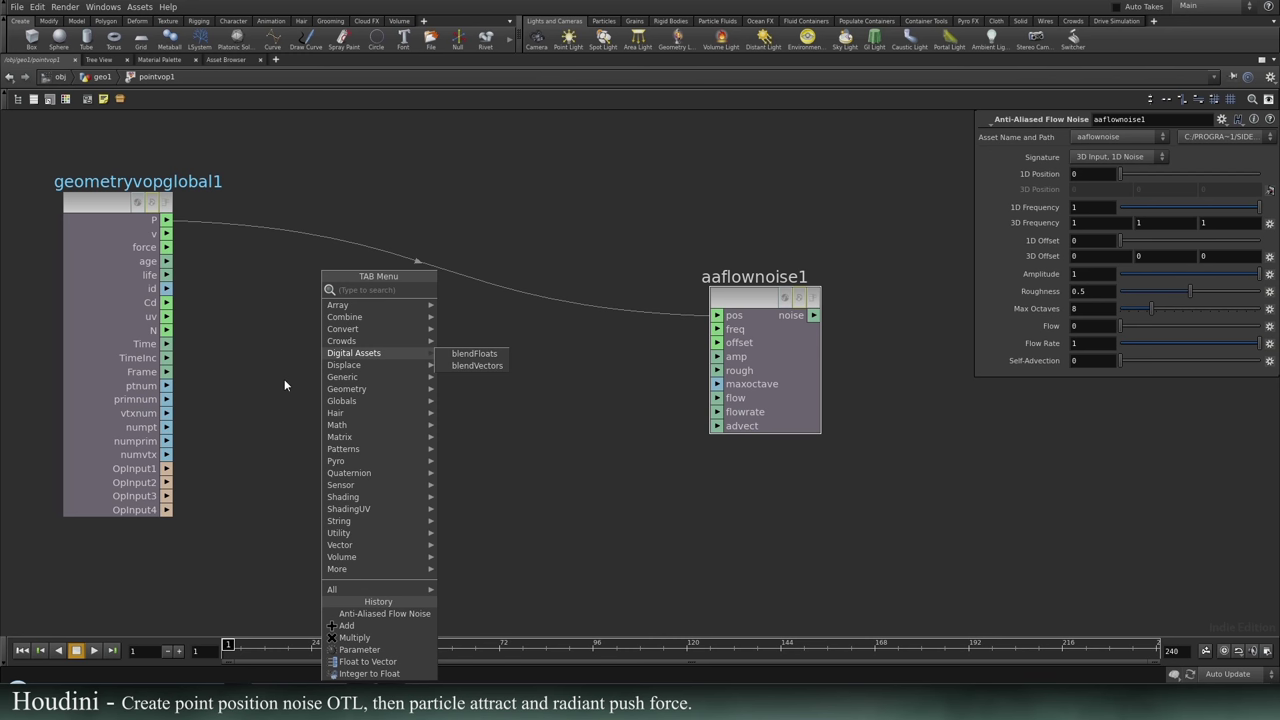
{"action": "type", "text": "floa"}
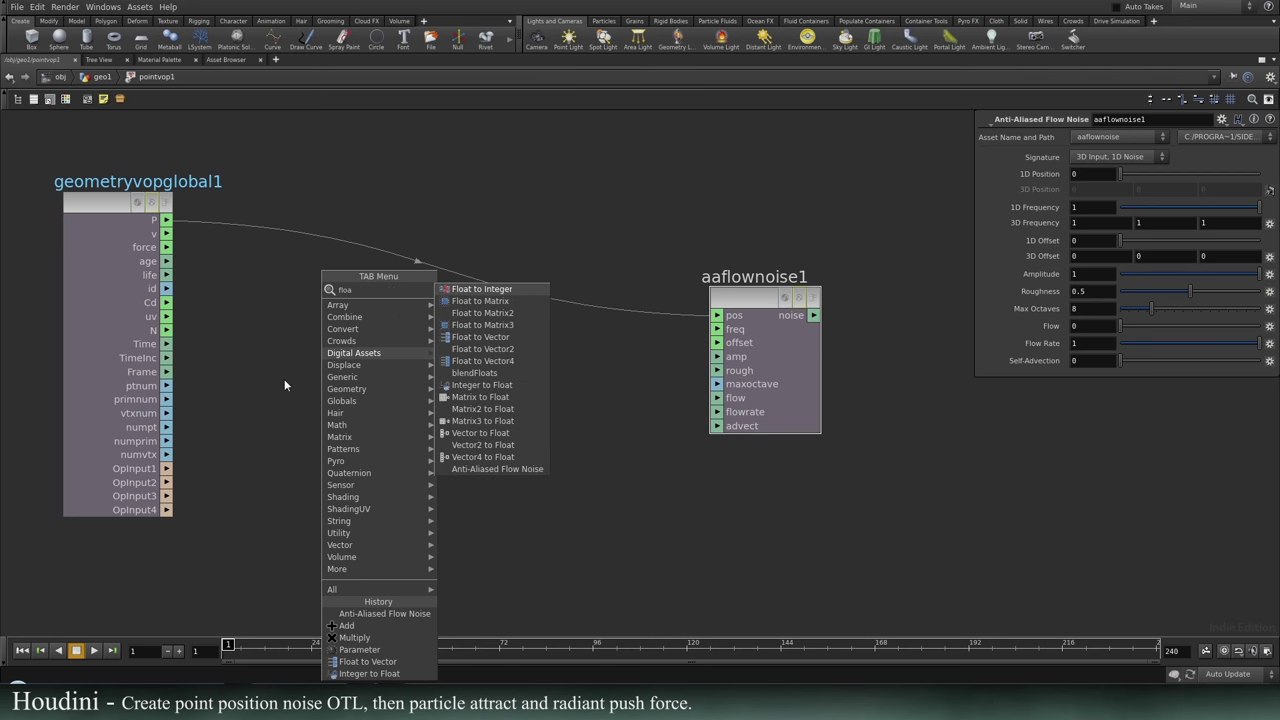
{"action": "left_click", "coordinate": [486, 337]}
{"action": "left_click", "coordinate": [365, 405]}
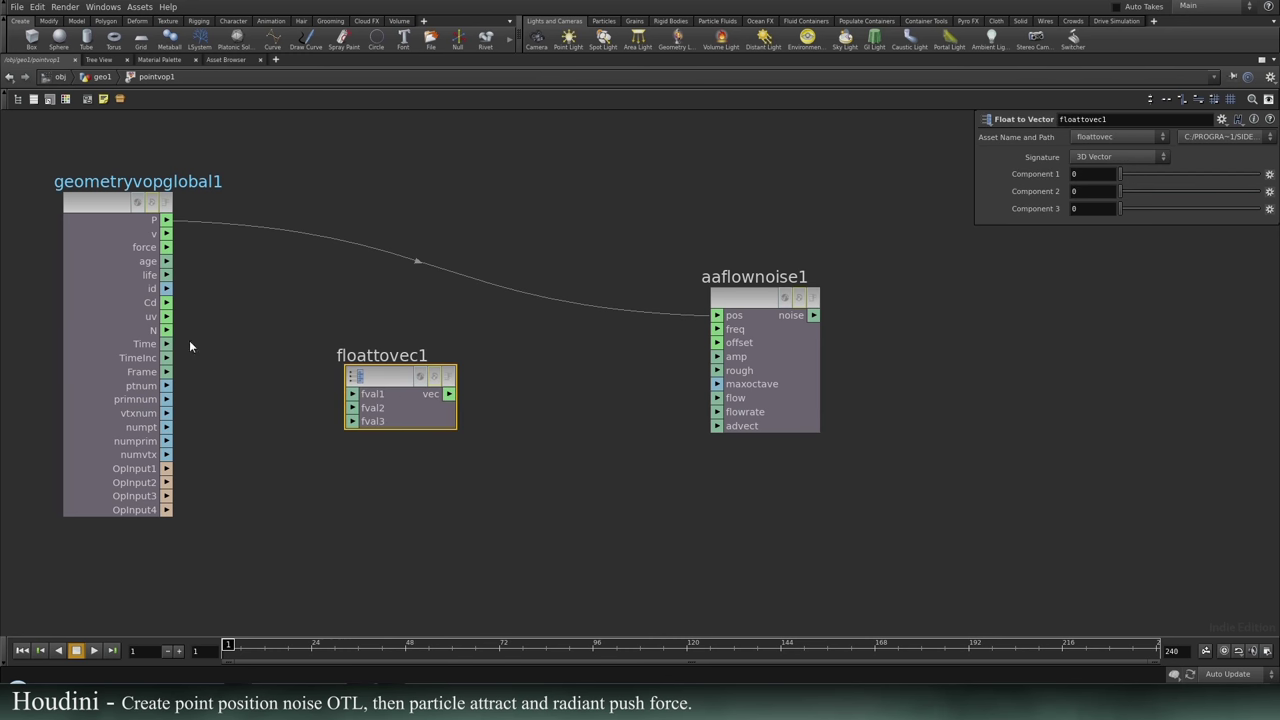
Connect the global node's Time output to fval1, fval2 and fval3 of the Float to Vector node, and its vec output to the flow noise's offset.
{"action": "left_click_drag", "start_coordinate": [167, 344], "coordinate": [352, 394]}
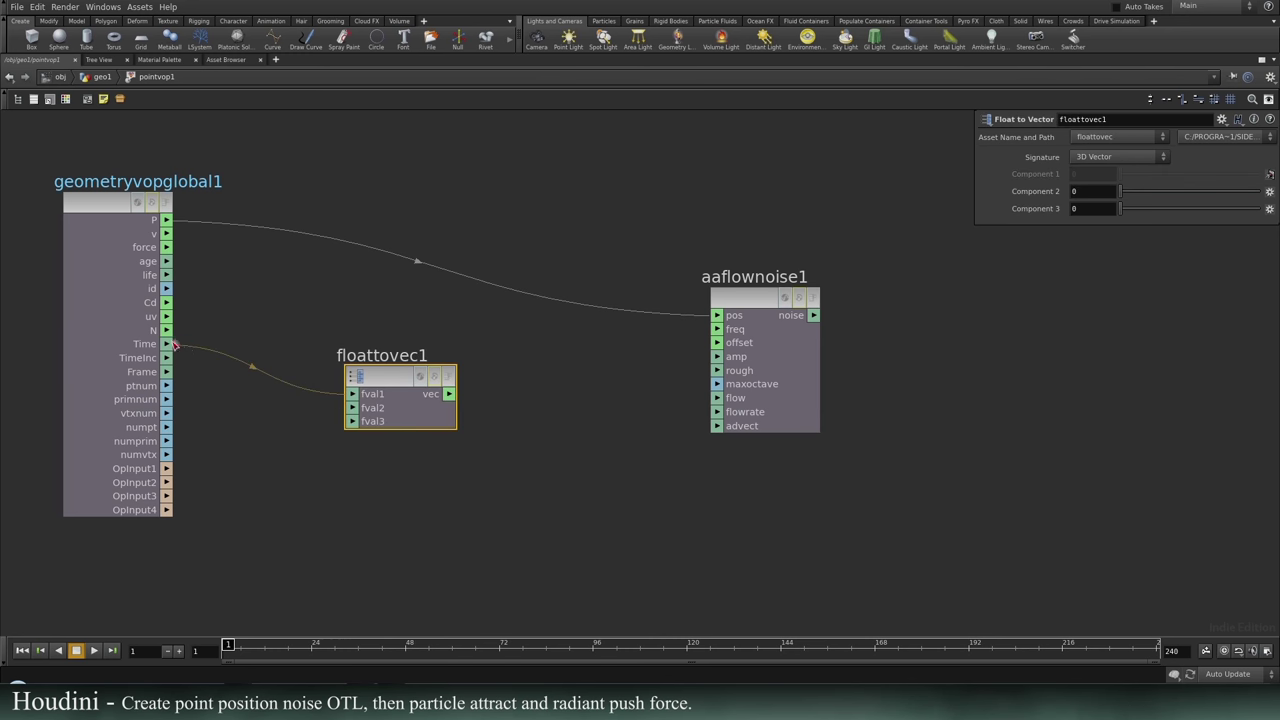
{"action": "left_click_drag", "start_coordinate": [167, 344], "coordinate": [352, 408]}
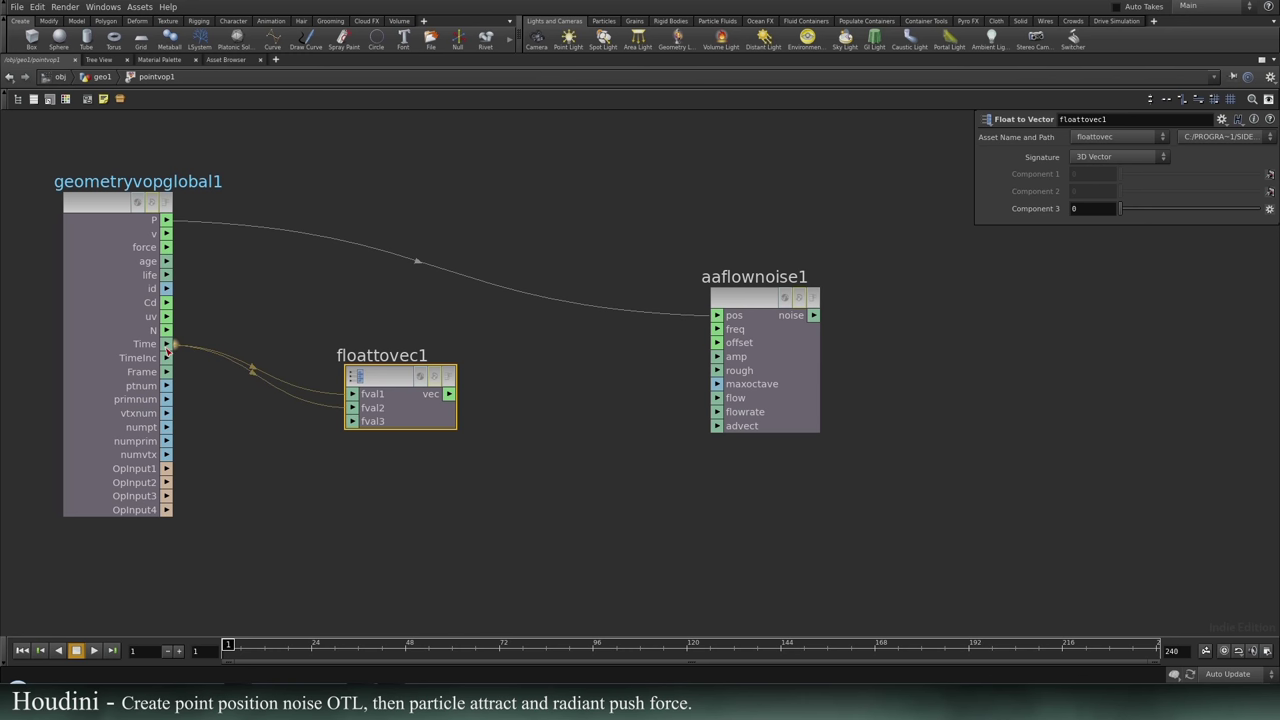
{"action": "left_click_drag", "start_coordinate": [167, 344], "coordinate": [352, 421]}
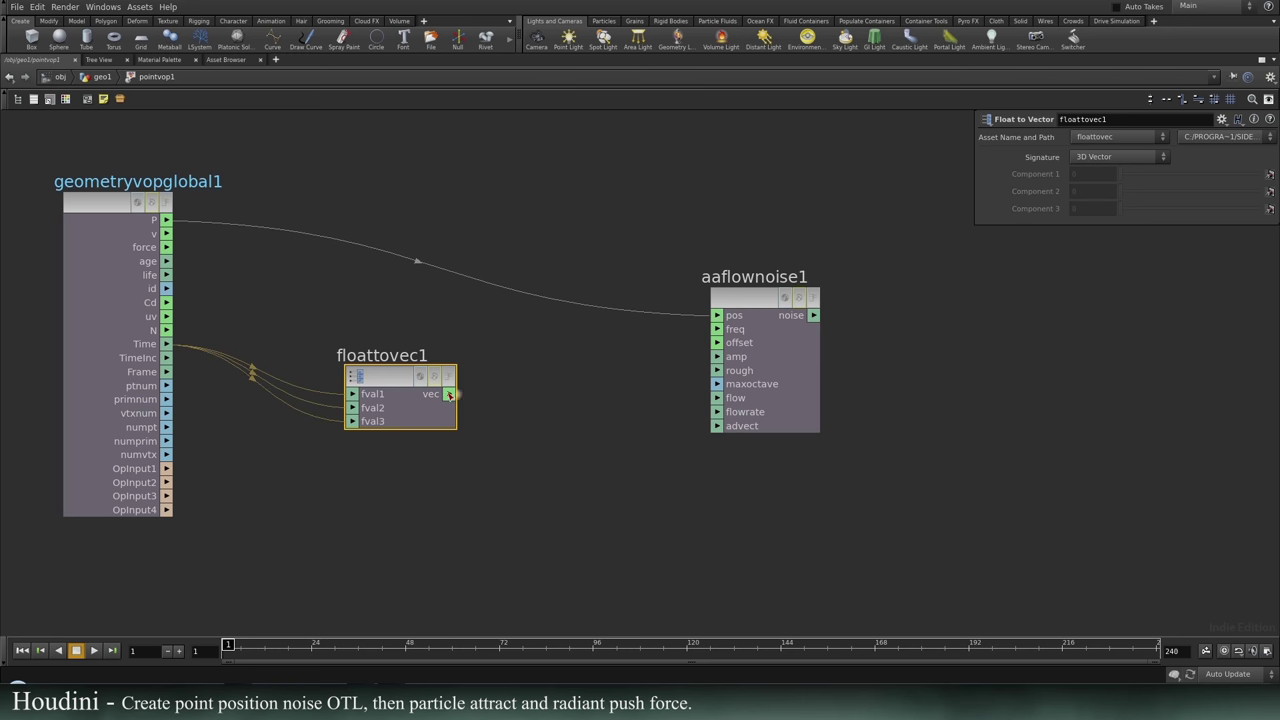
{"action": "left_click_drag", "start_coordinate": [450, 394], "coordinate": [717, 342]}
{"action": "middle_click_drag", "start_coordinate": [666, 454], "coordinate": [523, 444]}
{"action": "left_click_drag", "start_coordinate": [609, 282], "coordinate": [661, 270]}
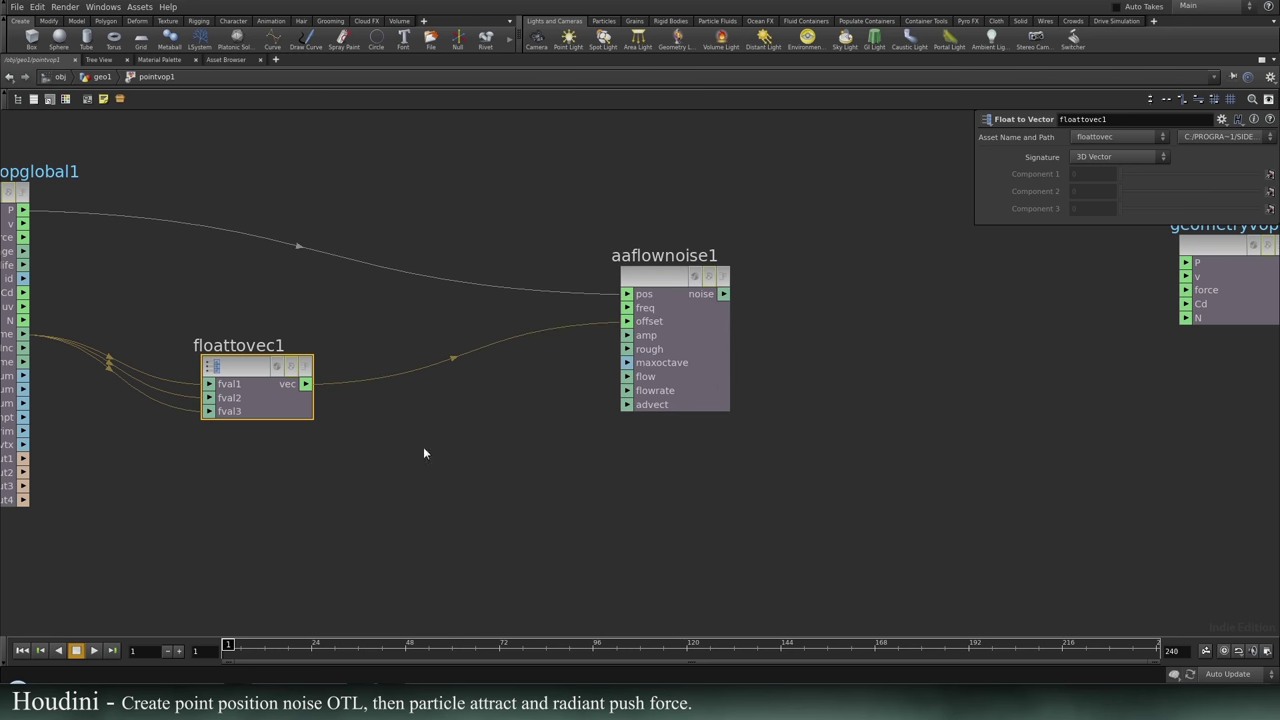
Place a Parameter node just below the Float to Vector node.
{"action": "middle_click_drag", "start_coordinate": [423, 449], "coordinate": [514, 437]}
{"action": "left_click", "coordinate": [410, 509]}
{"action": "key", "text": "Tab"}
{"action": "mouse_move", "coordinate": [379, 534]}
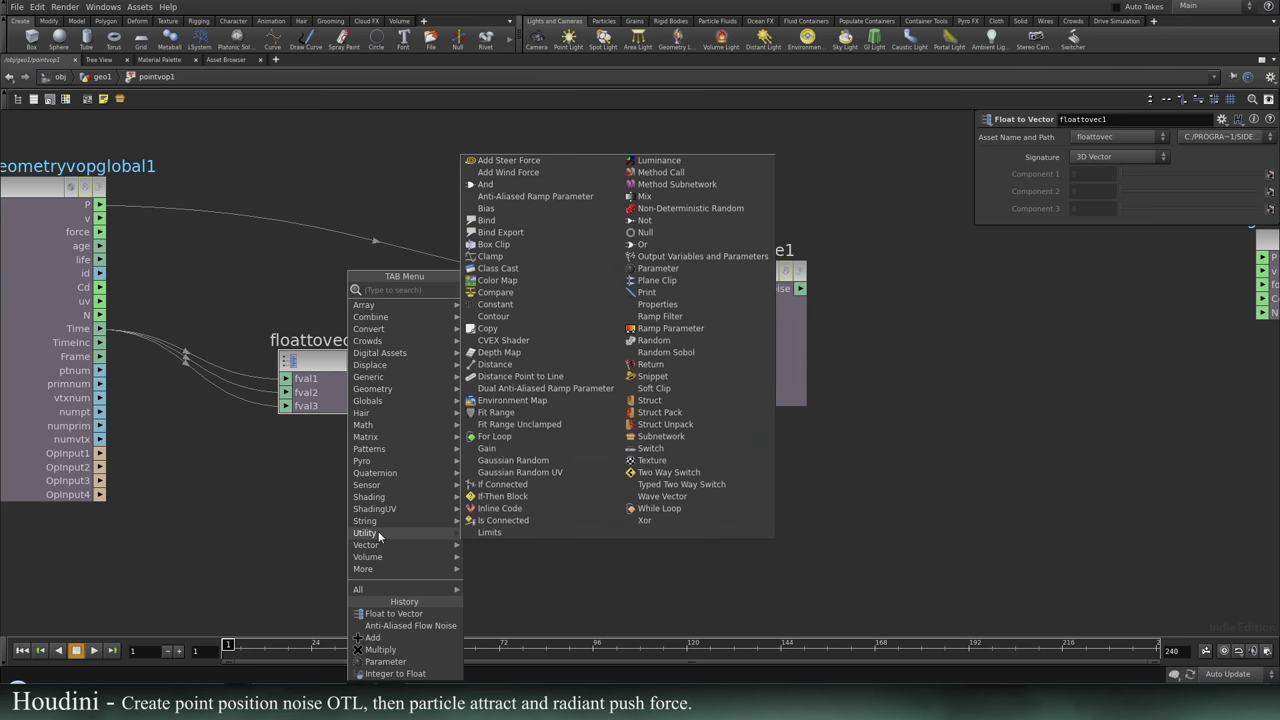
{"action": "type", "text": "para"}
{"action": "key", "text": "Return"}
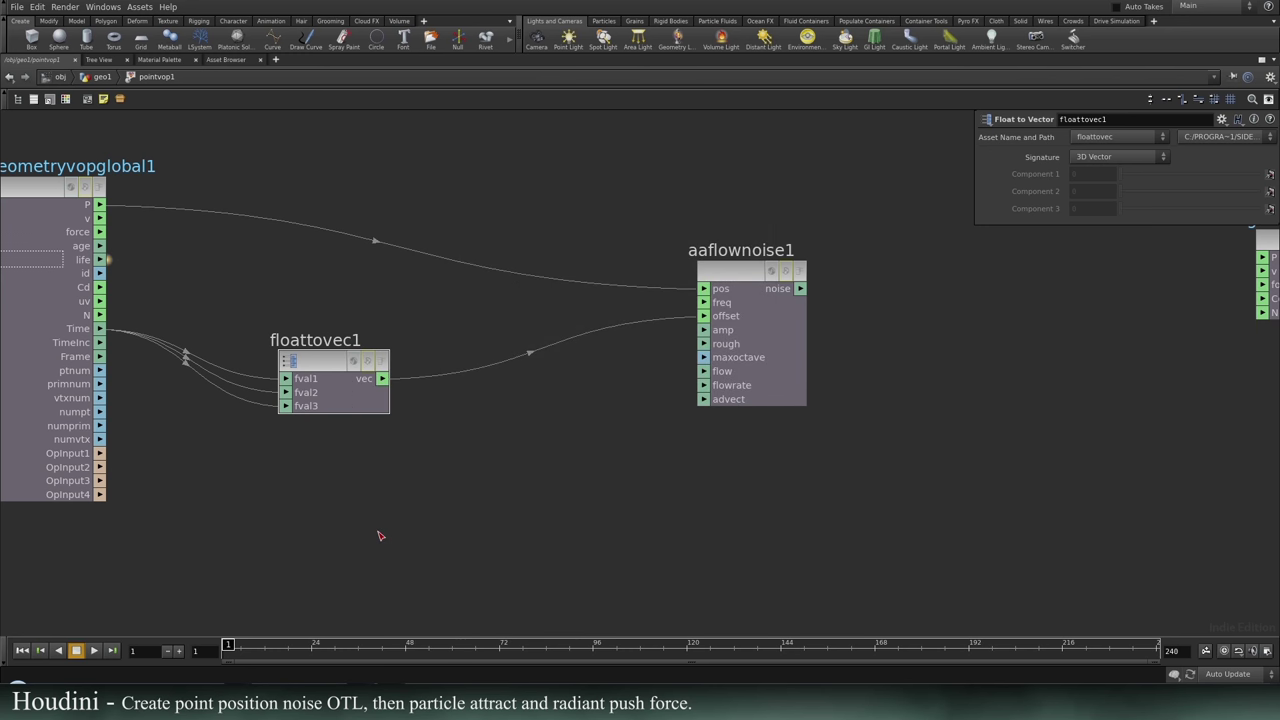
{"action": "left_click", "coordinate": [440, 454]}
Insert a Multiply node on the wire between the Float to Vector node and the flow noise's offset input.
{"action": "key", "text": "Tab"}
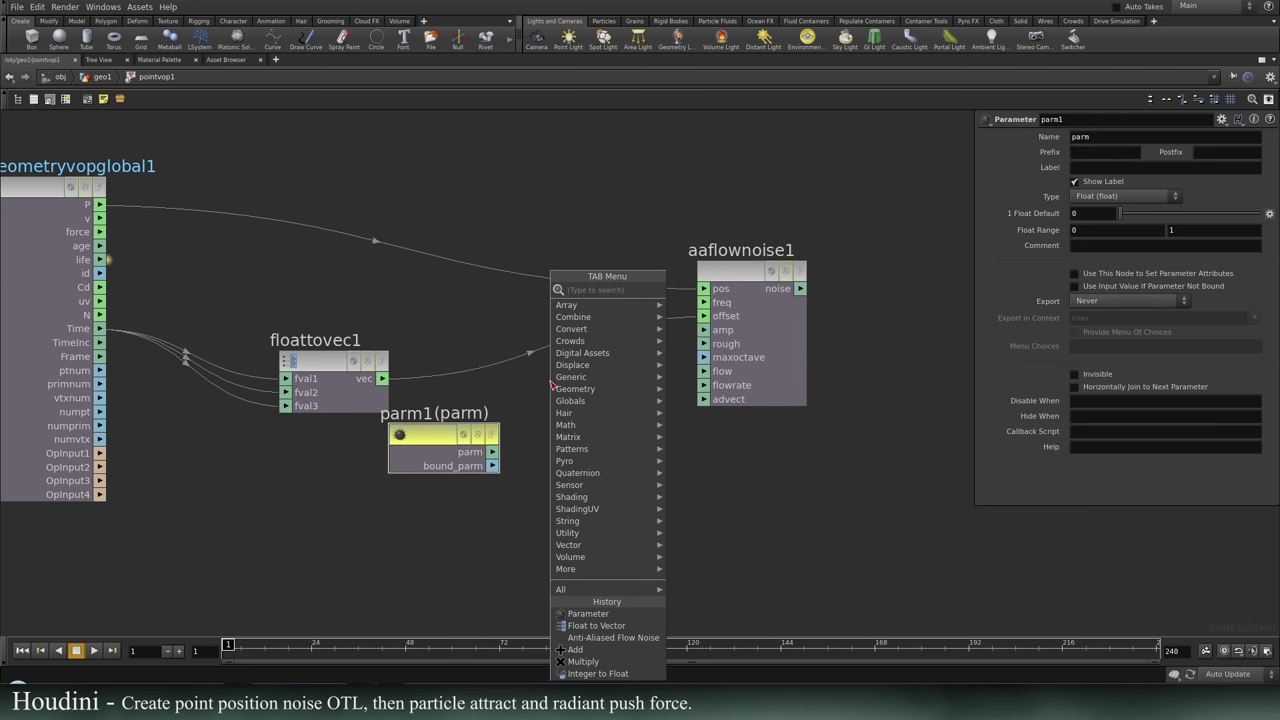
{"action": "type", "text": "mul"}
{"action": "key", "text": "Return"}
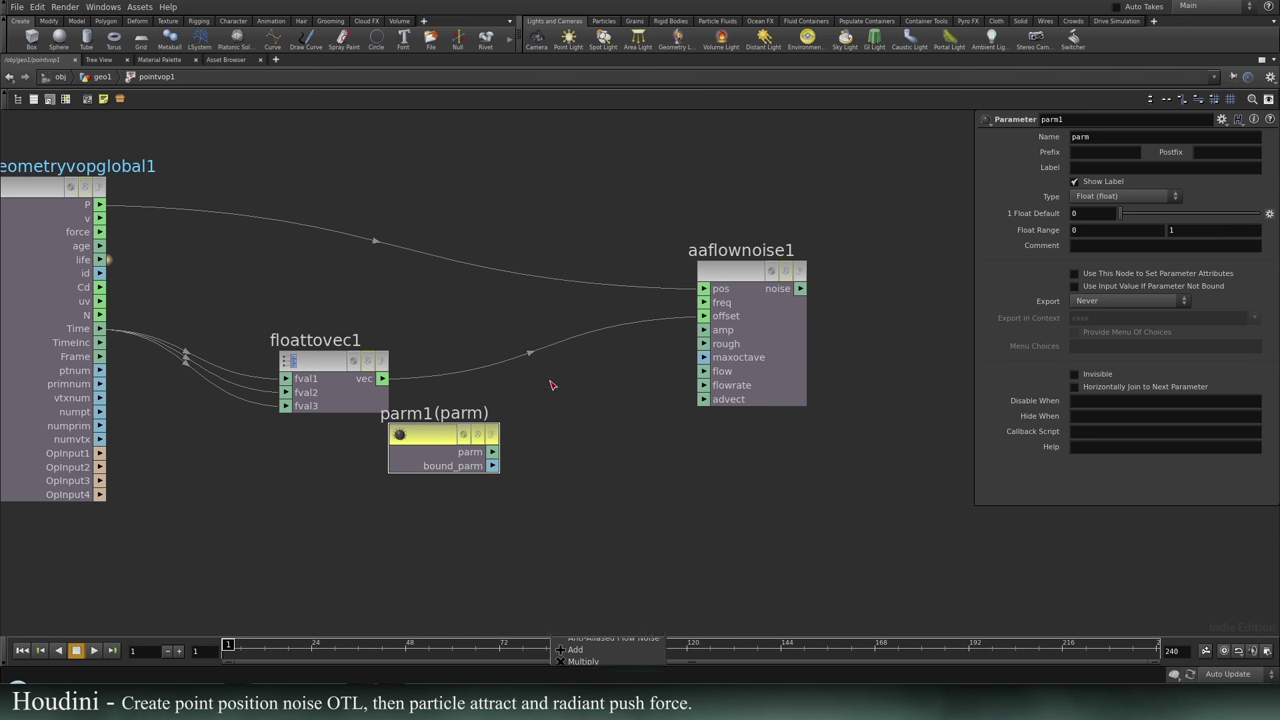
{"action": "left_click", "coordinate": [555, 356]}
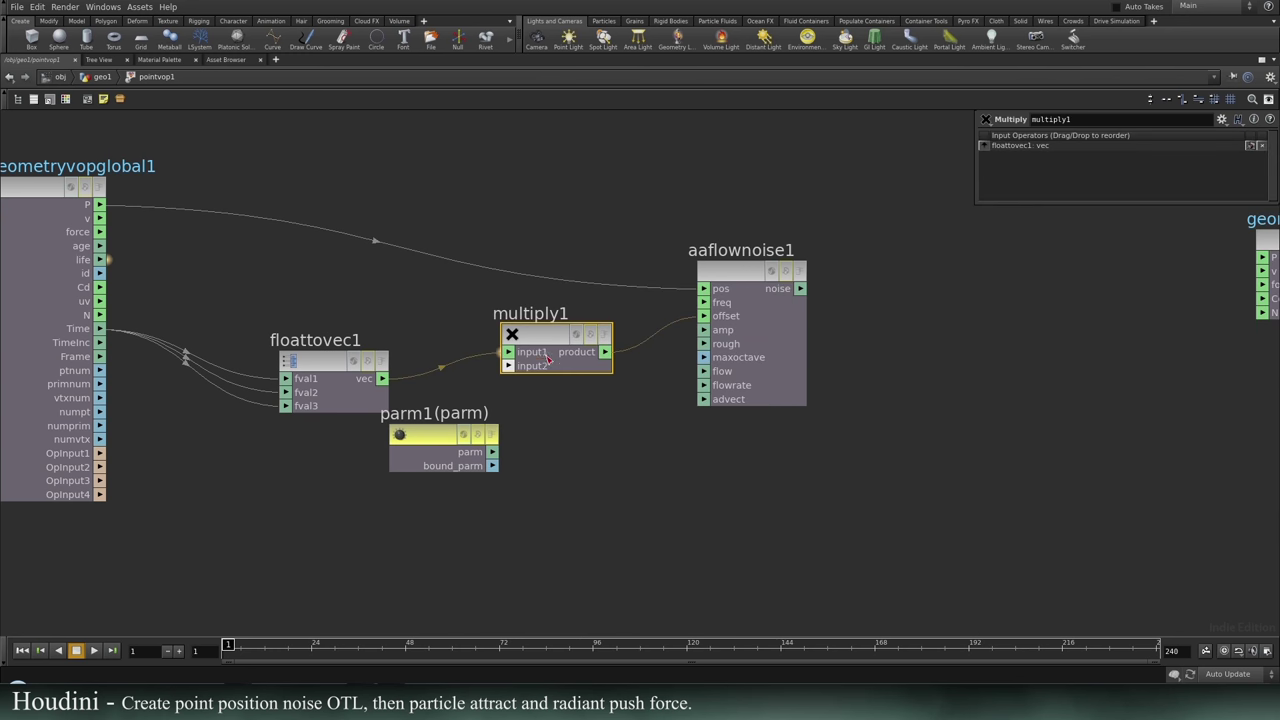
Move the Parameter node below the Float to Vector node, name the parameter offsetTimeMult and connect it to the Multiply node's input2.
{"action": "left_click_drag", "start_coordinate": [429, 437], "coordinate": [361, 462]}
{"action": "middle_click_drag", "start_coordinate": [460, 480], "coordinate": [474, 467]}
{"action": "left_click", "coordinate": [375, 441]}
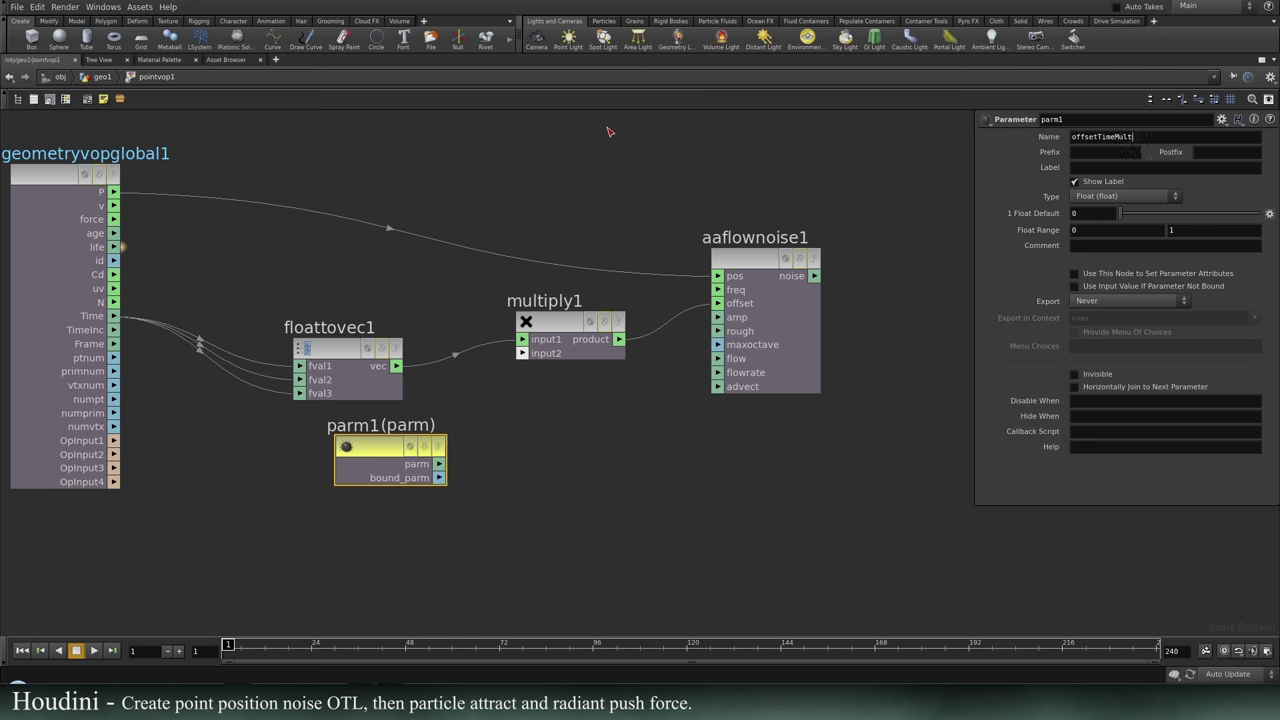
{"action": "key", "text": "Return"}
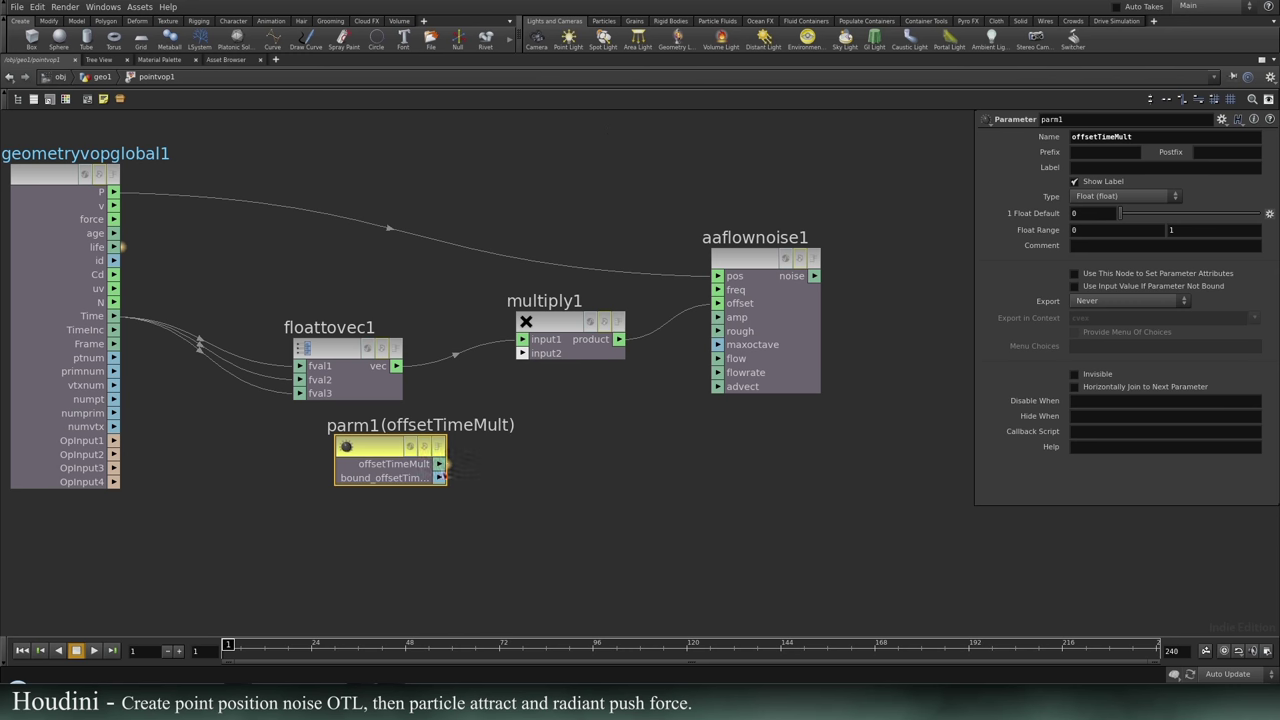
{"action": "left_click_drag", "start_coordinate": [443, 466], "coordinate": [522, 353]}
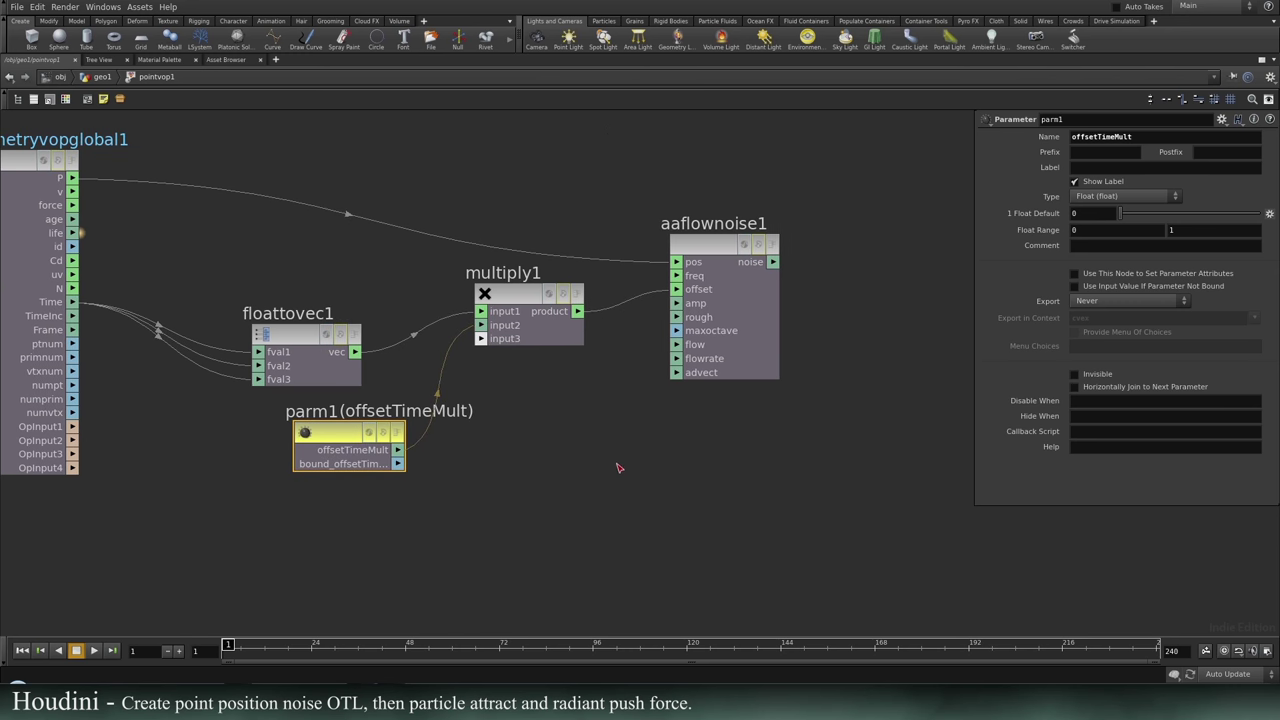
Check the Point VOP's exposed parameters at the geometry level and go back inside the node.
{"action": "key", "text": "u"}
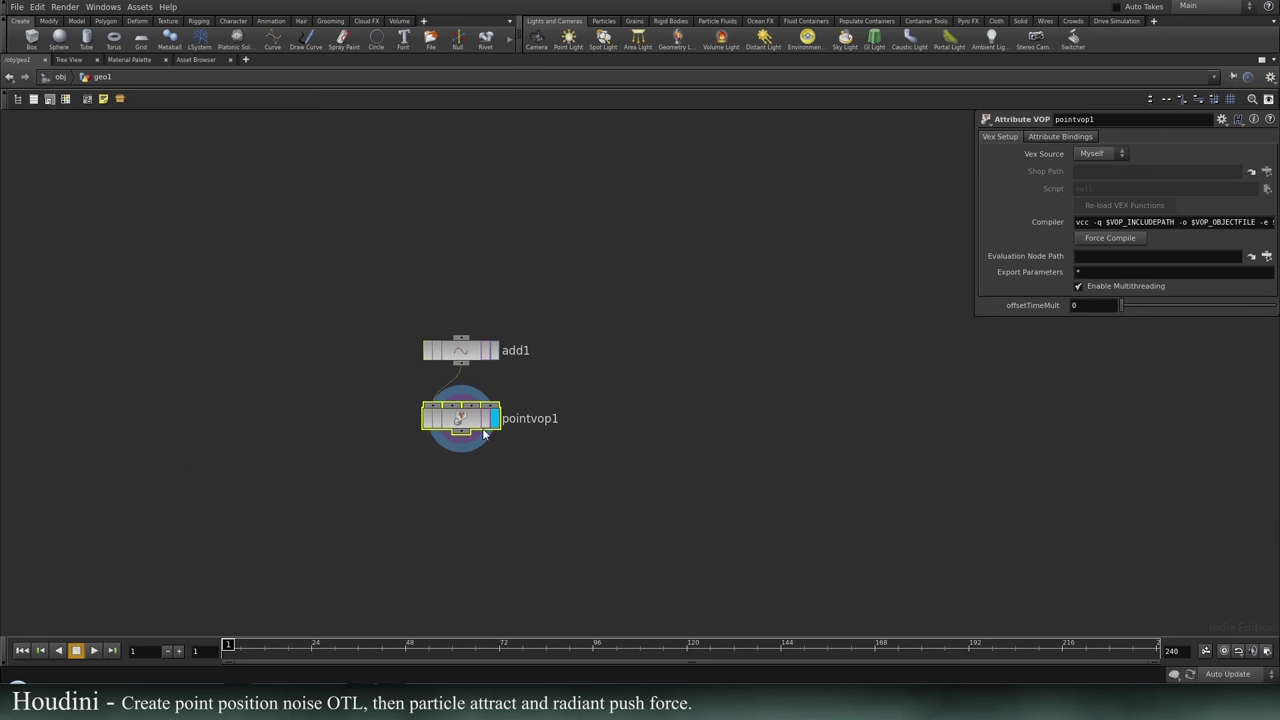
{"action": "double_click", "coordinate": [460, 418]}
{"action": "middle_click_drag", "start_coordinate": [876, 380], "coordinate": [673, 453]}
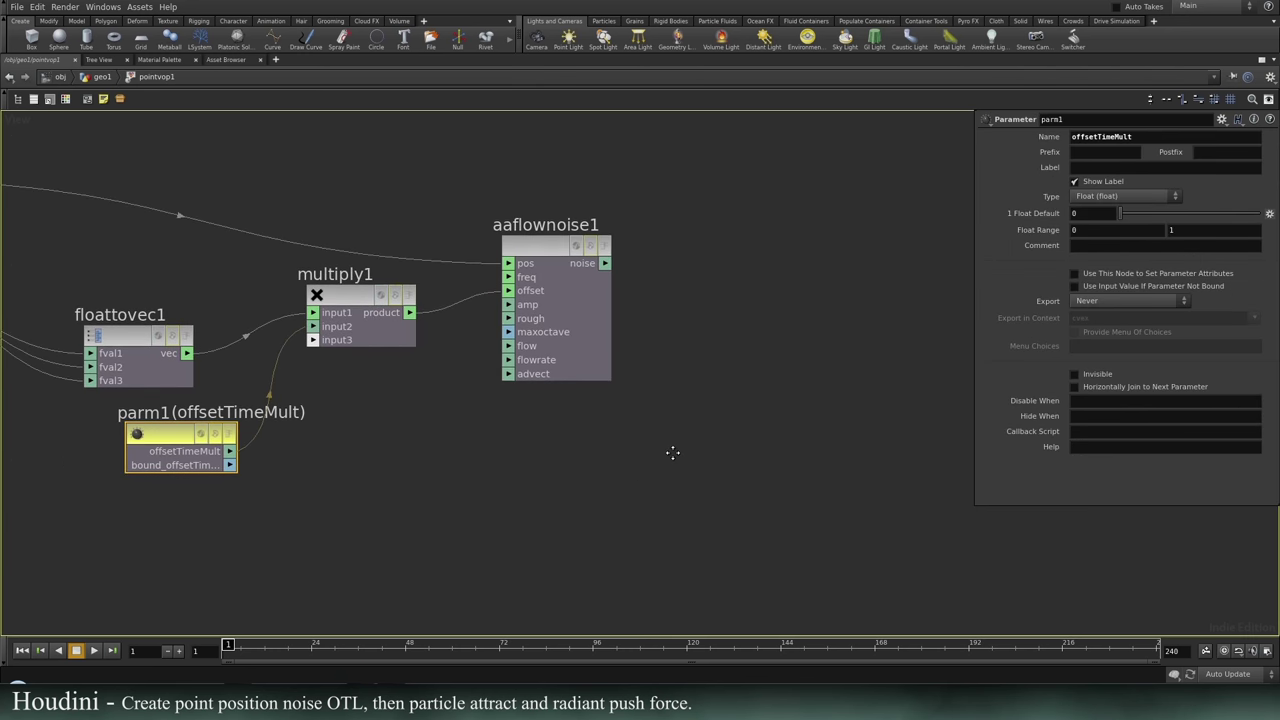
Line up the Multiply node horizontally with the Float to Vector node.
{"action": "key", "text": "l"}
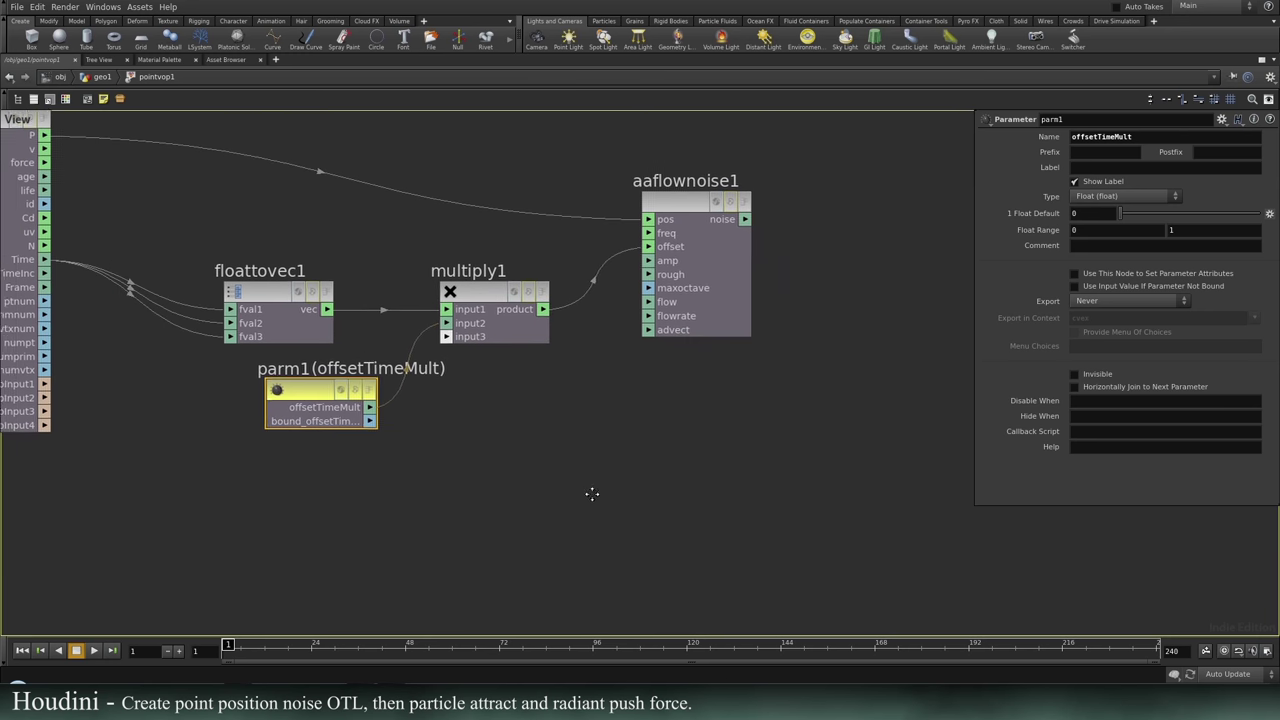
{"action": "middle_click_drag", "start_coordinate": [592, 494], "coordinate": [710, 489]}
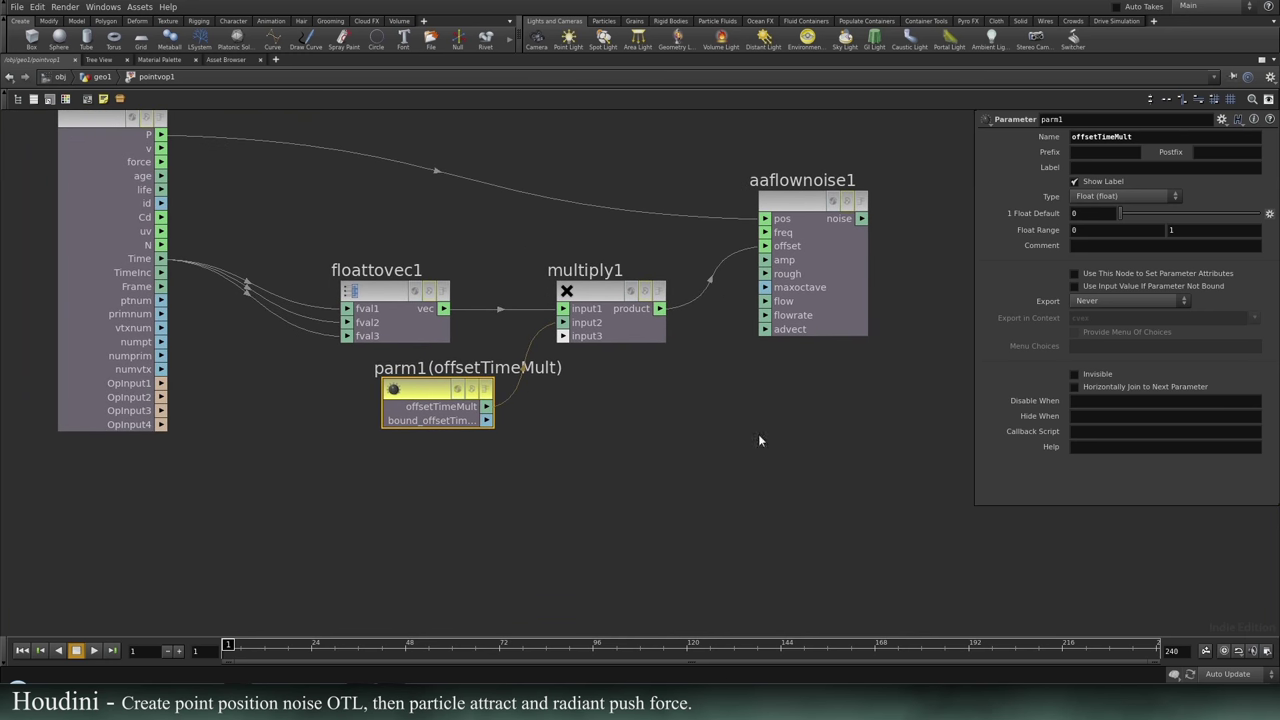
{"action": "middle_click_drag", "start_coordinate": [189, 171], "coordinate": [205, 212]}
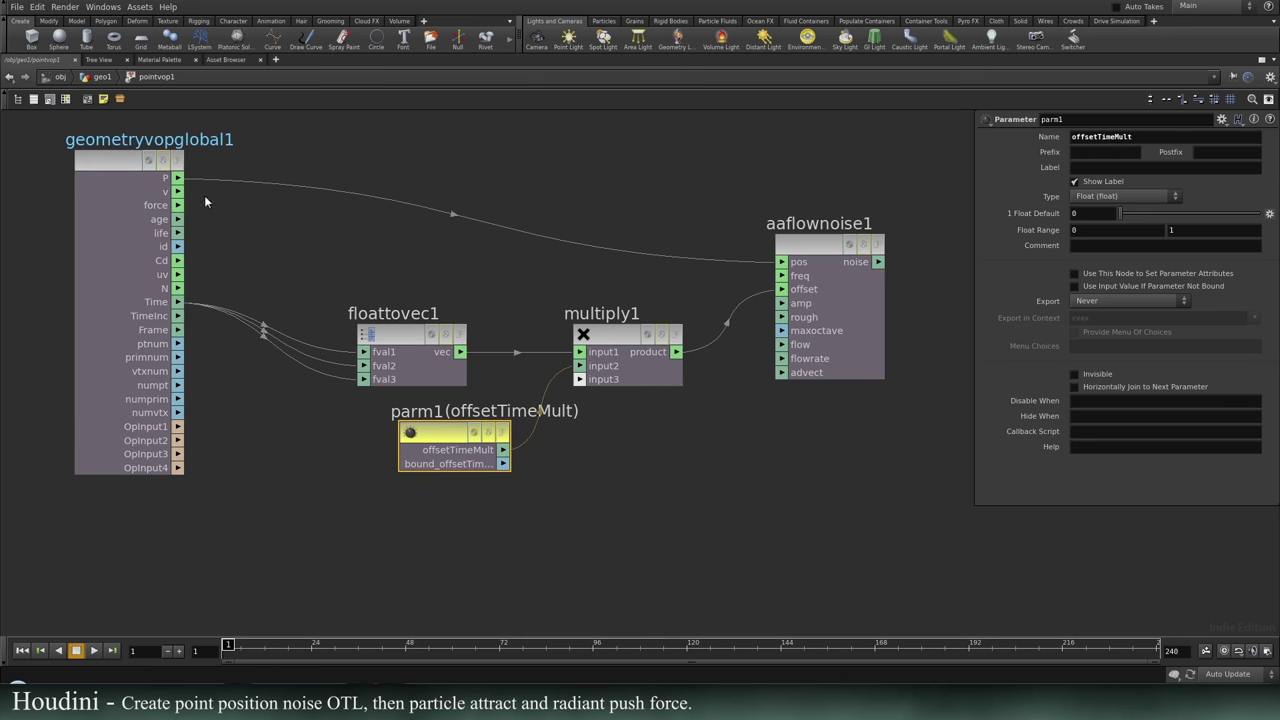
{"action": "middle_click_drag", "start_coordinate": [334, 283], "coordinate": [300, 307]}
Place an Integer to Float node above the Float to Vector node and connect the global node's ptnum output to its ival input.
{"action": "key", "text": "Tab"}
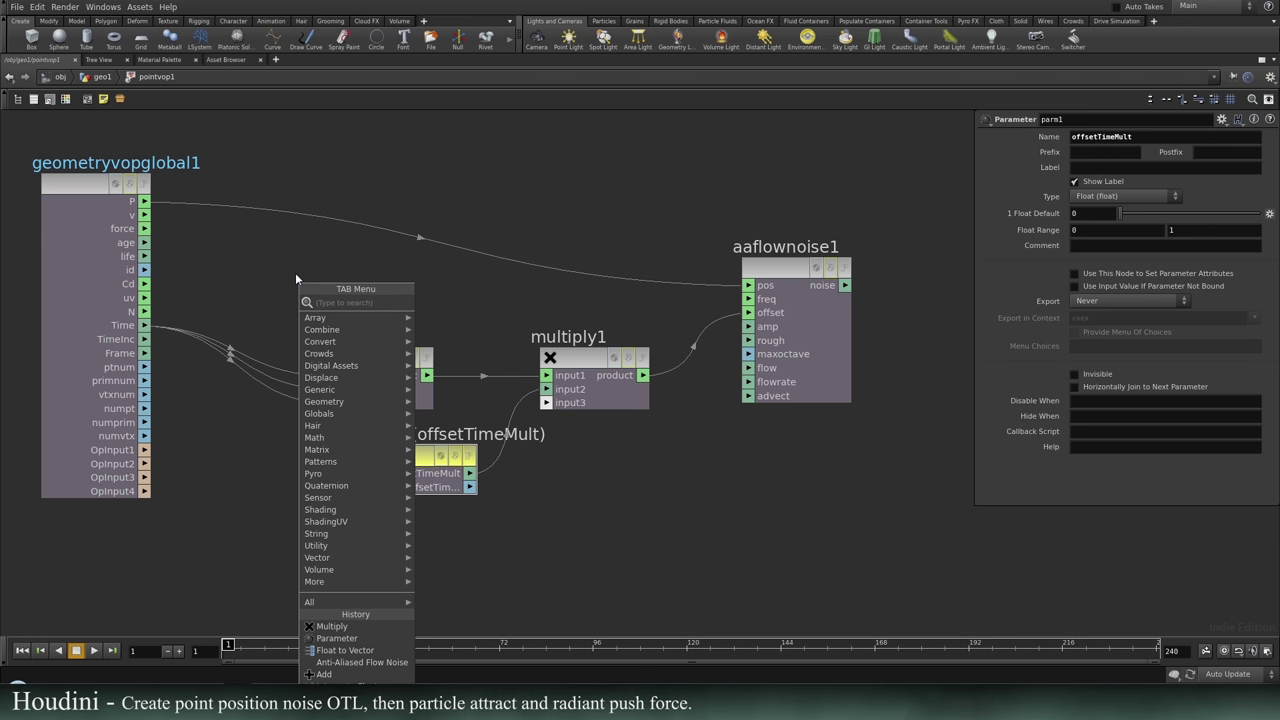
{"action": "type", "text": "float"}
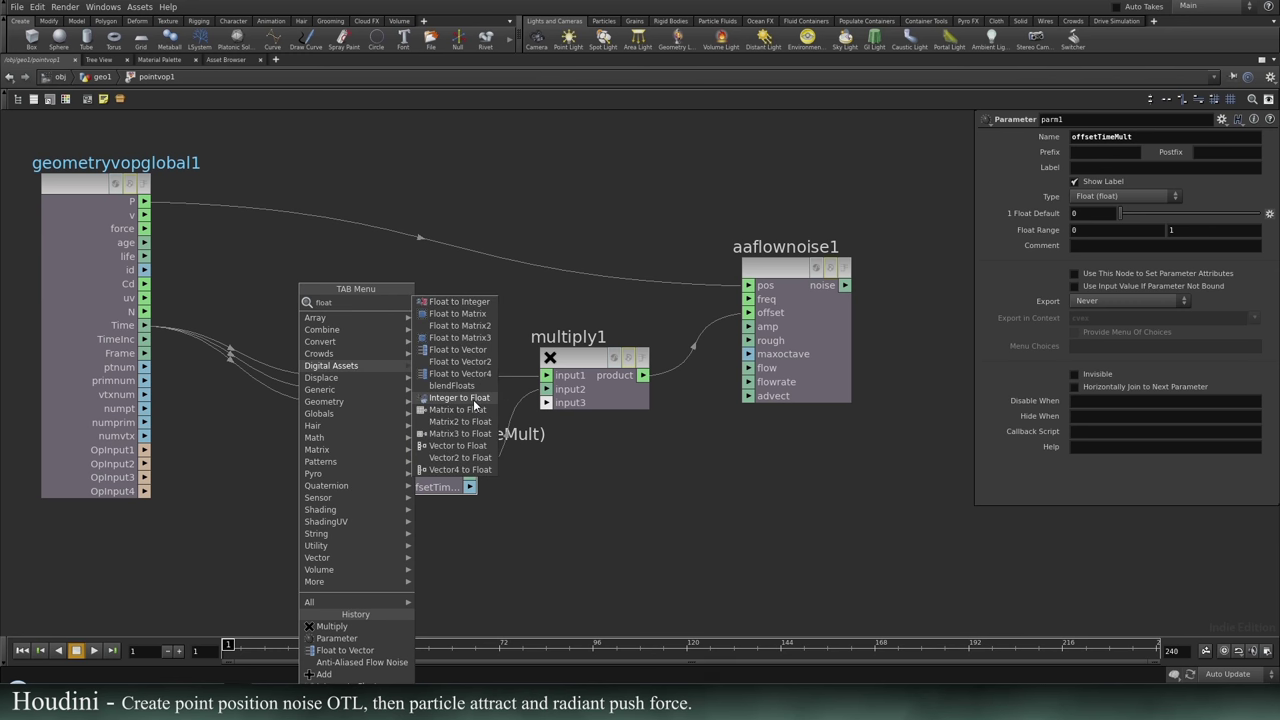
{"action": "left_click", "coordinate": [476, 400]}
{"action": "left_click", "coordinate": [330, 290]}
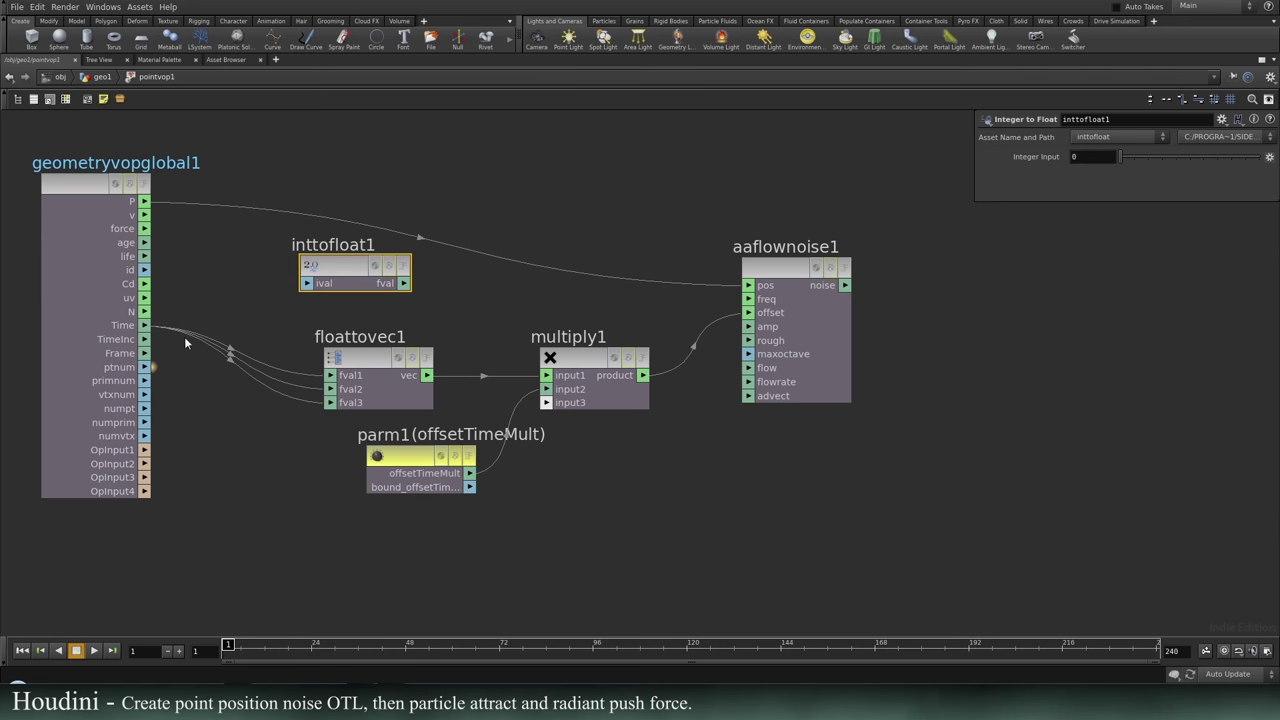
{"action": "middle_click_drag", "start_coordinate": [494, 299], "coordinate": [396, 322]}
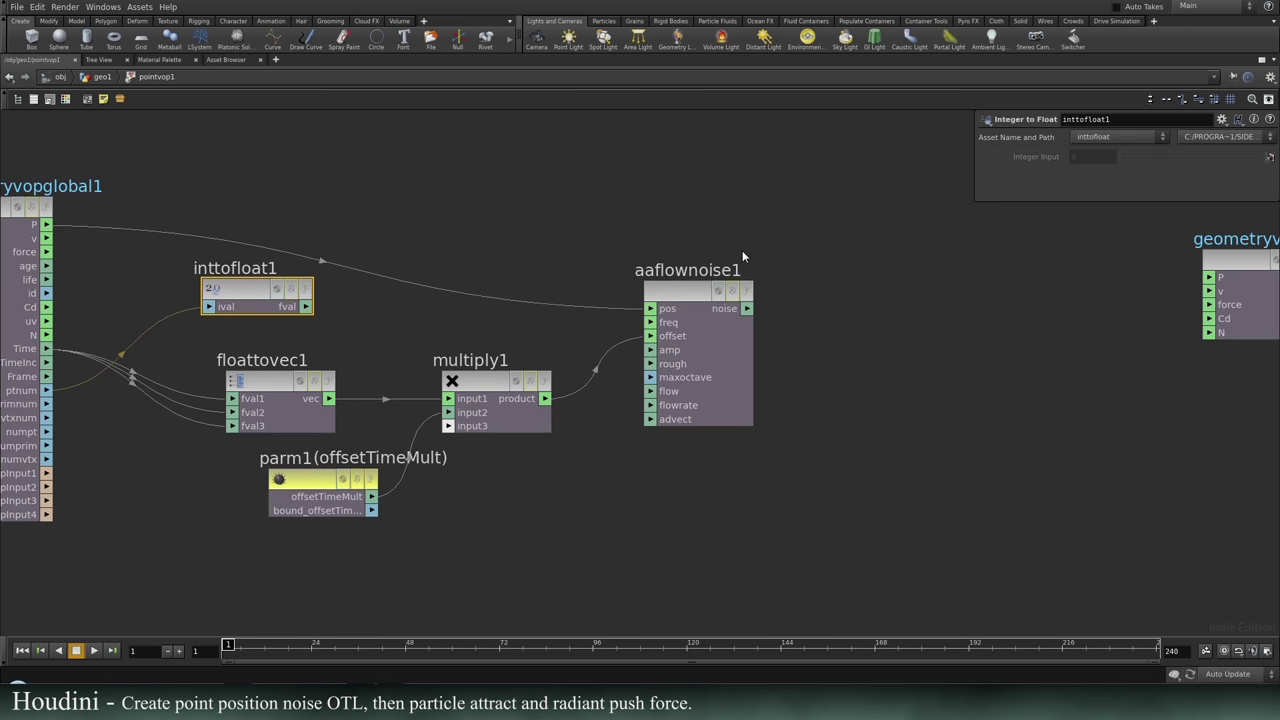
Move the flow noise node farther from the Multiply node and add a second Float to Vector node beside the Integer to Float node.
{"action": "left_click_drag", "start_coordinate": [697, 294], "coordinate": [791, 210]}
{"action": "middle_click_drag", "start_coordinate": [508, 303], "coordinate": [592, 315]}
{"action": "left_click", "coordinate": [583, 321]}
{"action": "key", "text": "Tab"}
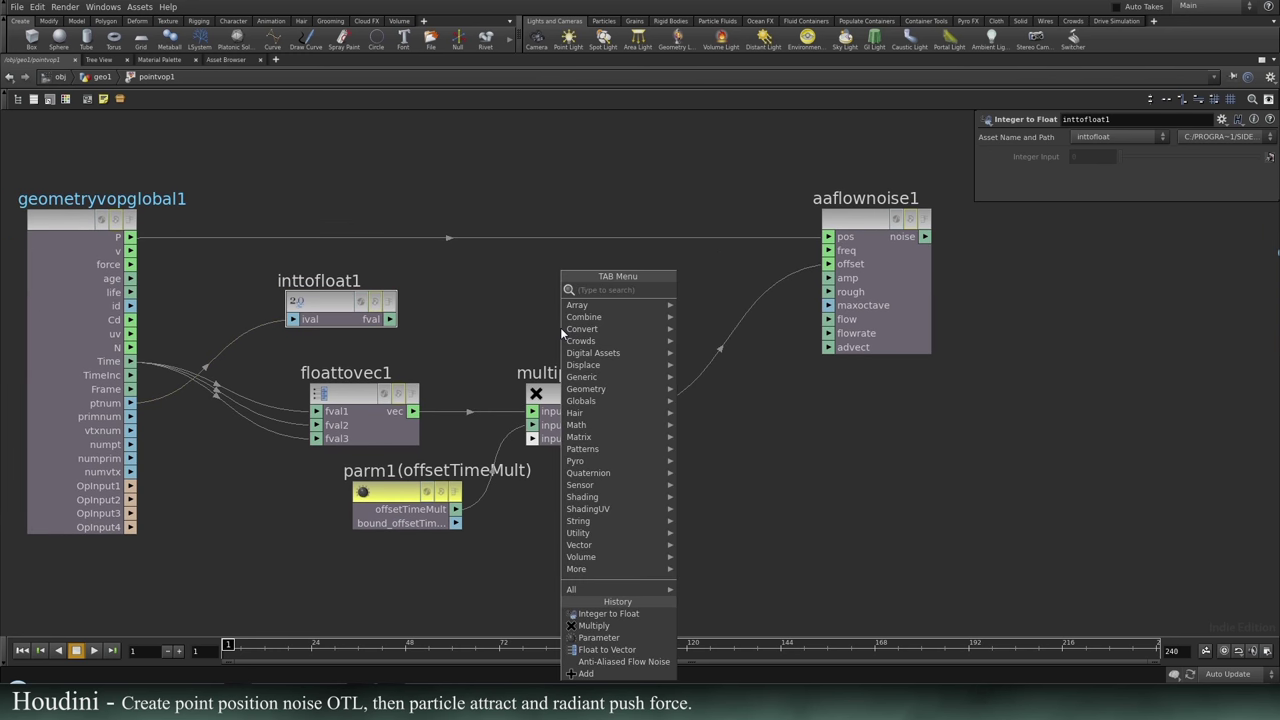
{"action": "type", "text": "float"}
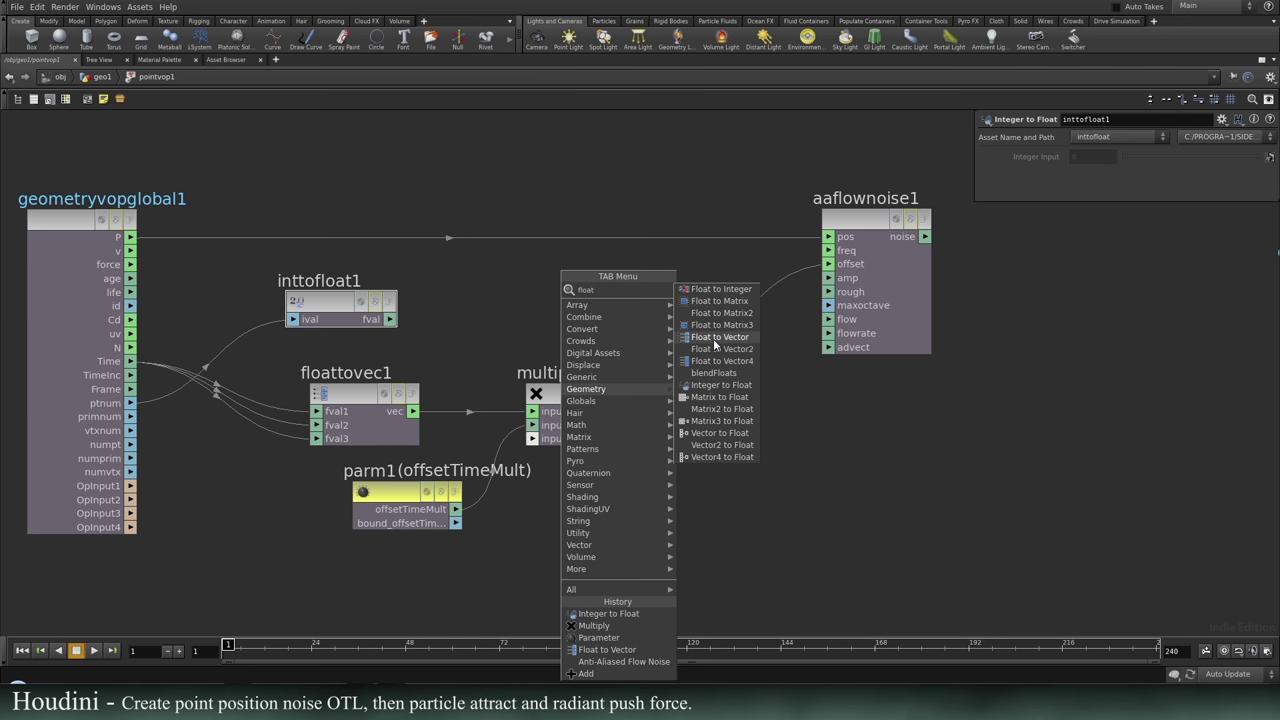
{"action": "left_click", "coordinate": [718, 337]}
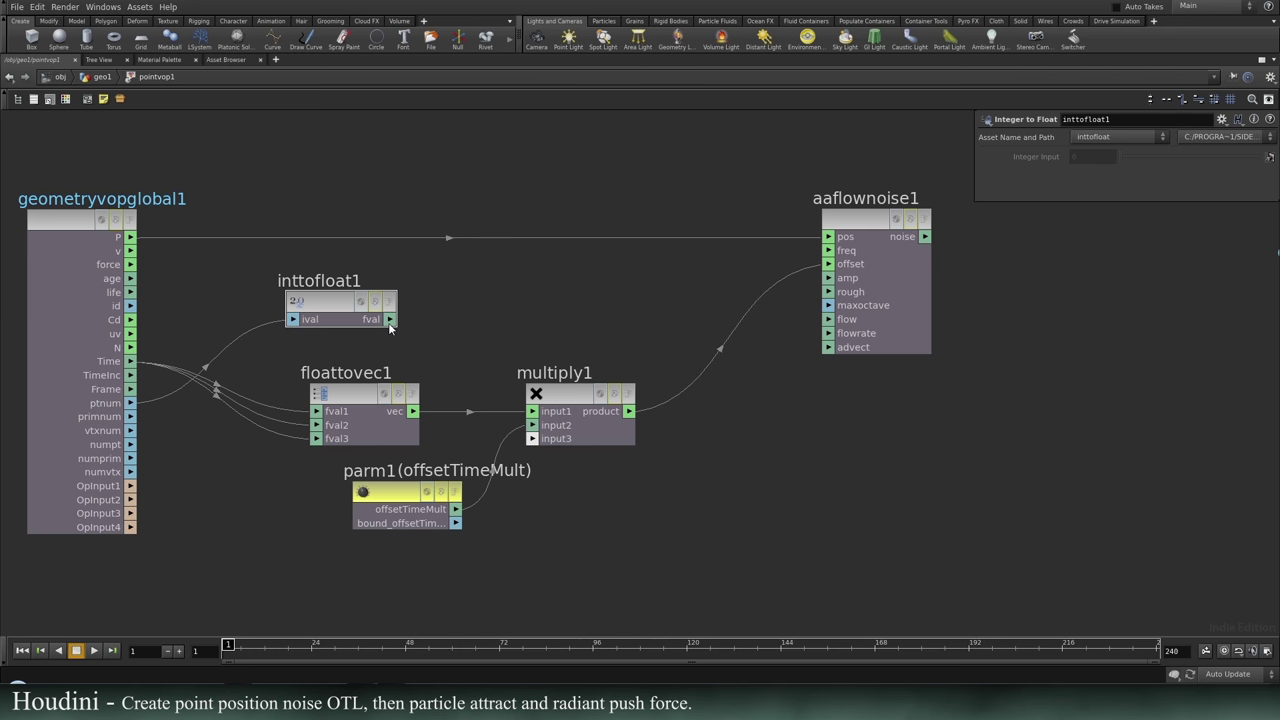
Connect the Integer to Float output to all three inputs of the second Float to Vector node, spacing the two nodes farther apart.
{"action": "left_click_drag", "start_coordinate": [390, 321], "coordinate": [460, 291]}
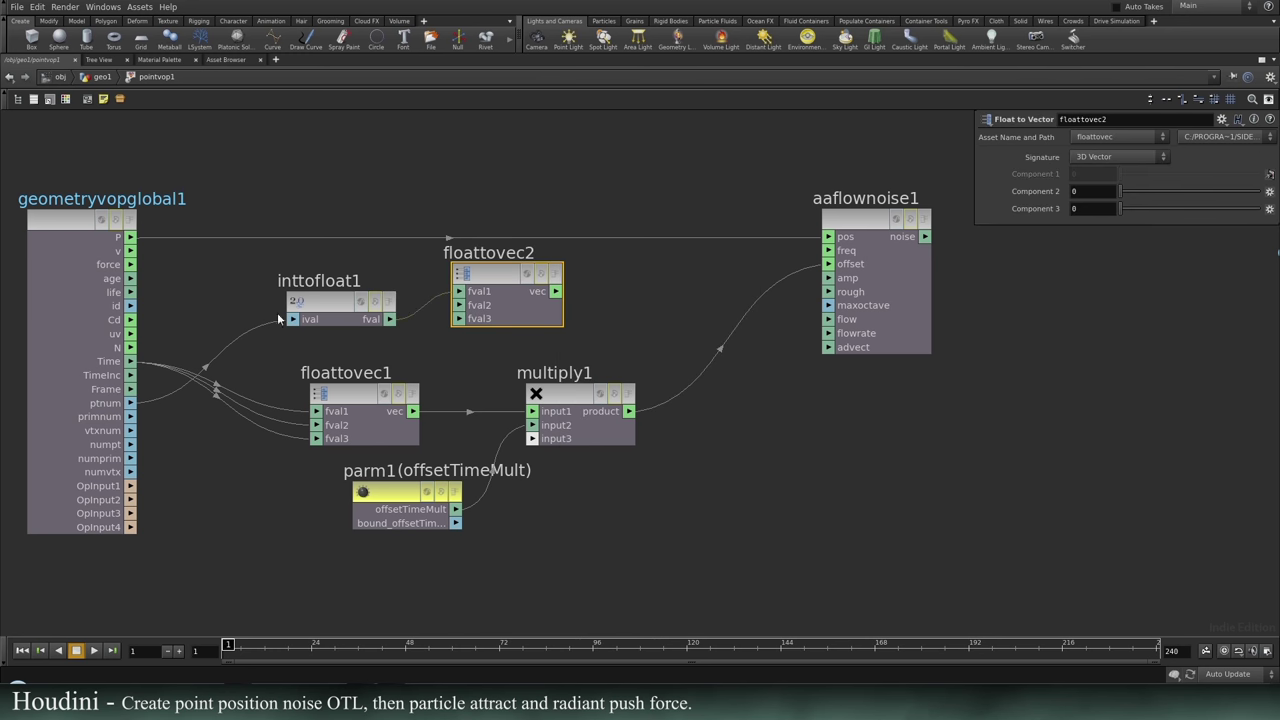
{"action": "left_click_drag", "start_coordinate": [318, 303], "coordinate": [274, 298]}
{"action": "left_click_drag", "start_coordinate": [352, 316], "coordinate": [459, 323]}
Insert an Add node on the wire from P to the noise's pos, and connect the second Float to Vector's vec output to its input2.
{"action": "left_click", "coordinate": [510, 188]}
{"action": "key", "text": "Tab"}
{"action": "type", "text": "add"}
{"action": "key", "text": "Return"}
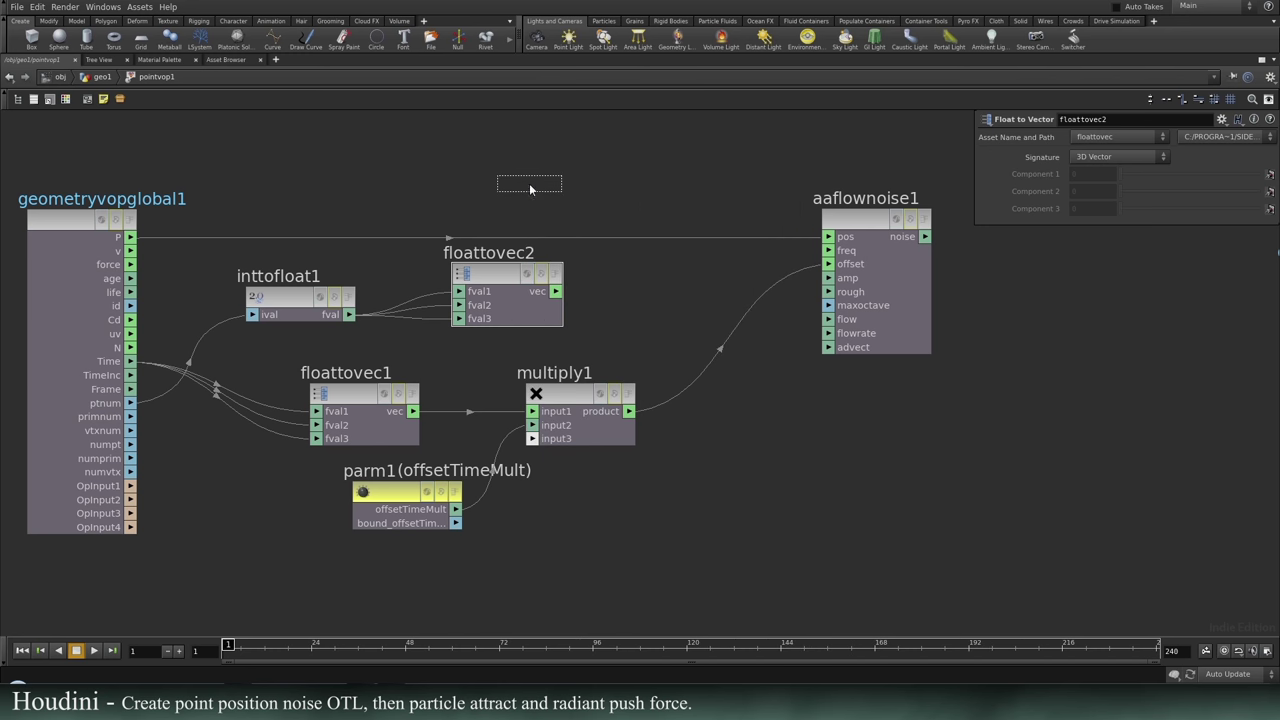
{"action": "left_click", "coordinate": [657, 234]}
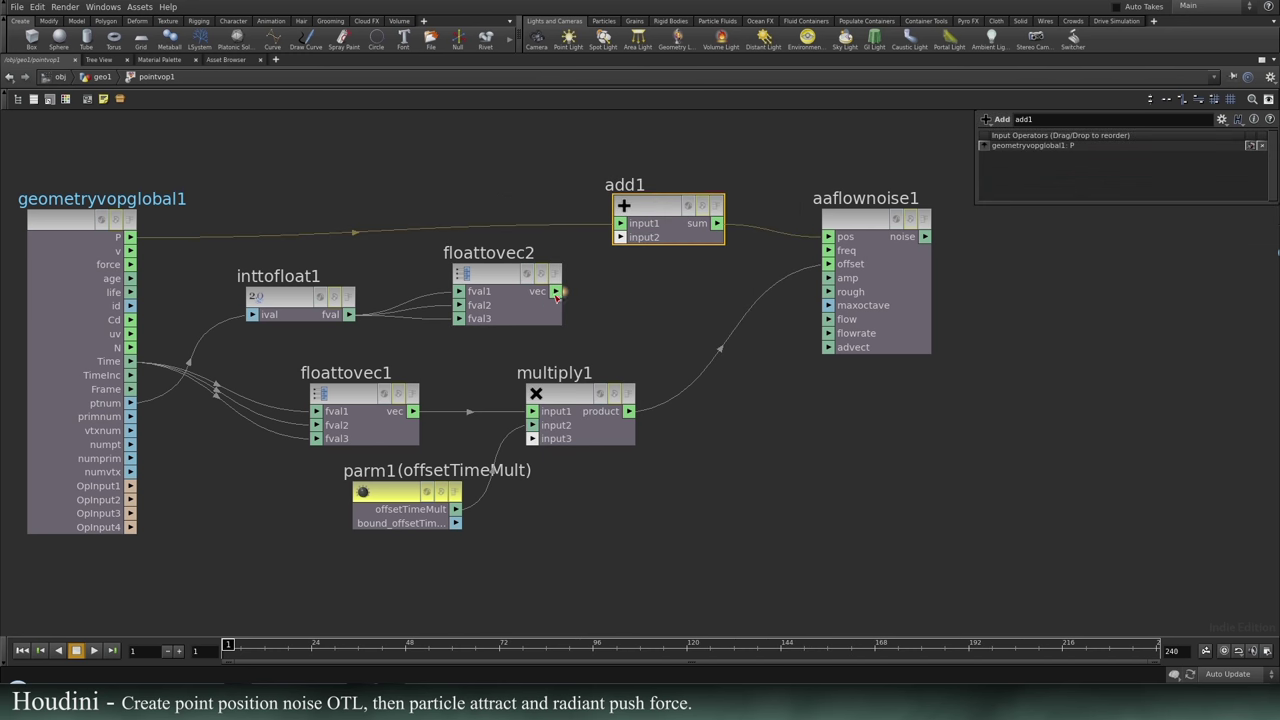
{"action": "left_click_drag", "start_coordinate": [622, 240], "coordinate": [620, 237]}
Set the flow noise node's signature to 3D Input, 3D Noise.
{"action": "middle_click_drag", "start_coordinate": [654, 271], "coordinate": [457, 343]}
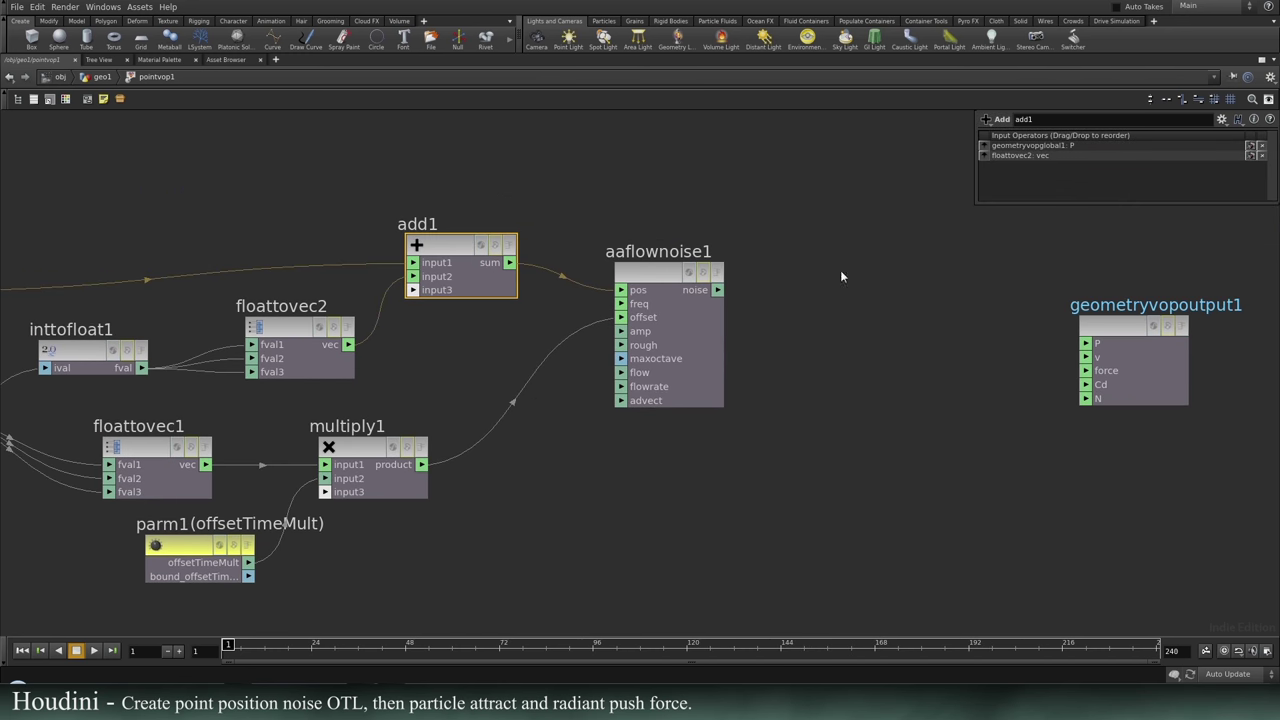
{"action": "middle_click_drag", "start_coordinate": [840, 270], "coordinate": [631, 357]}
{"action": "left_click_drag", "start_coordinate": [651, 400], "coordinate": [560, 358]}
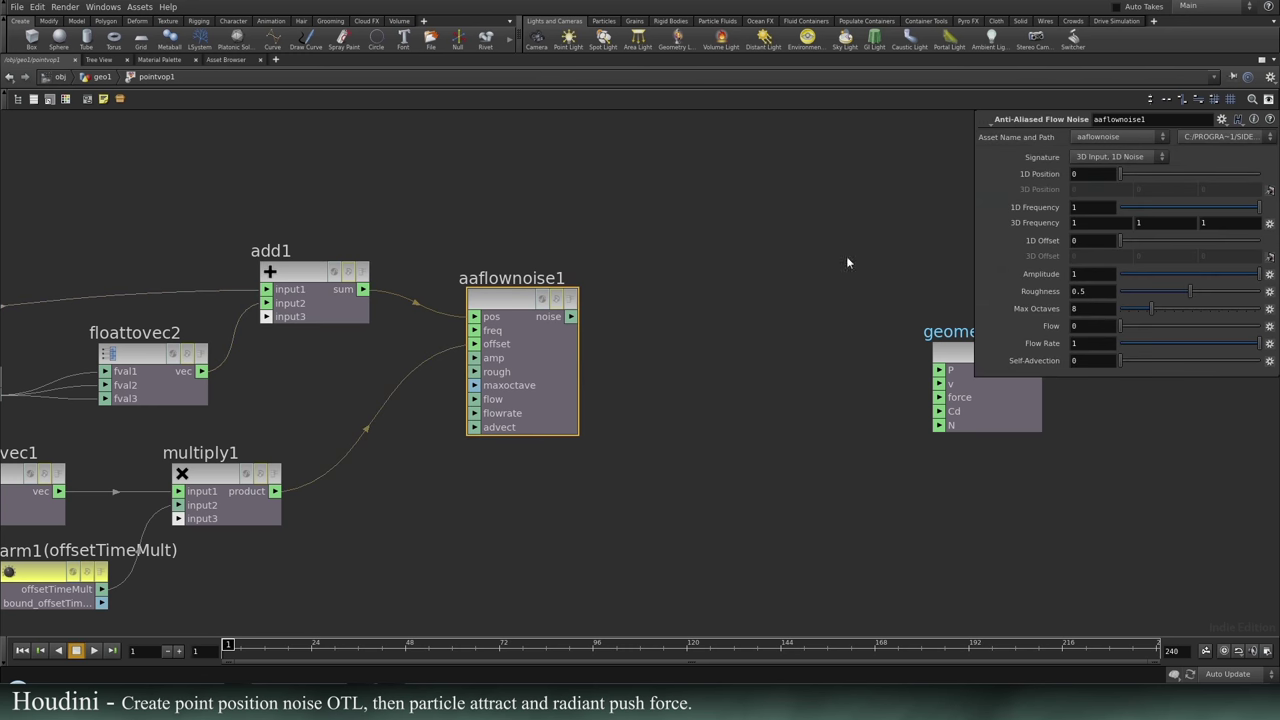
{"action": "left_click", "coordinate": [1130, 159]}
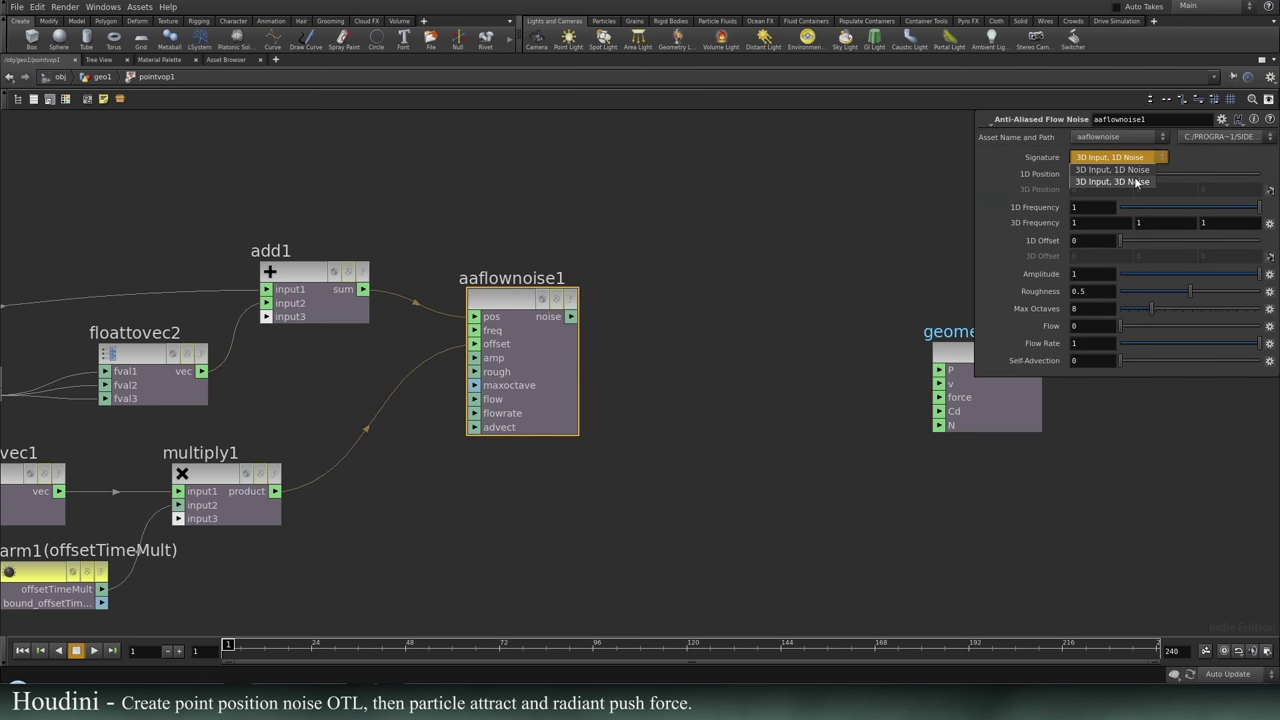
{"action": "left_click", "coordinate": [1132, 181]}
Connect the flow noise node's noise output to the geometry output node.
{"action": "middle_click_drag", "start_coordinate": [620, 371], "coordinate": [365, 345]}
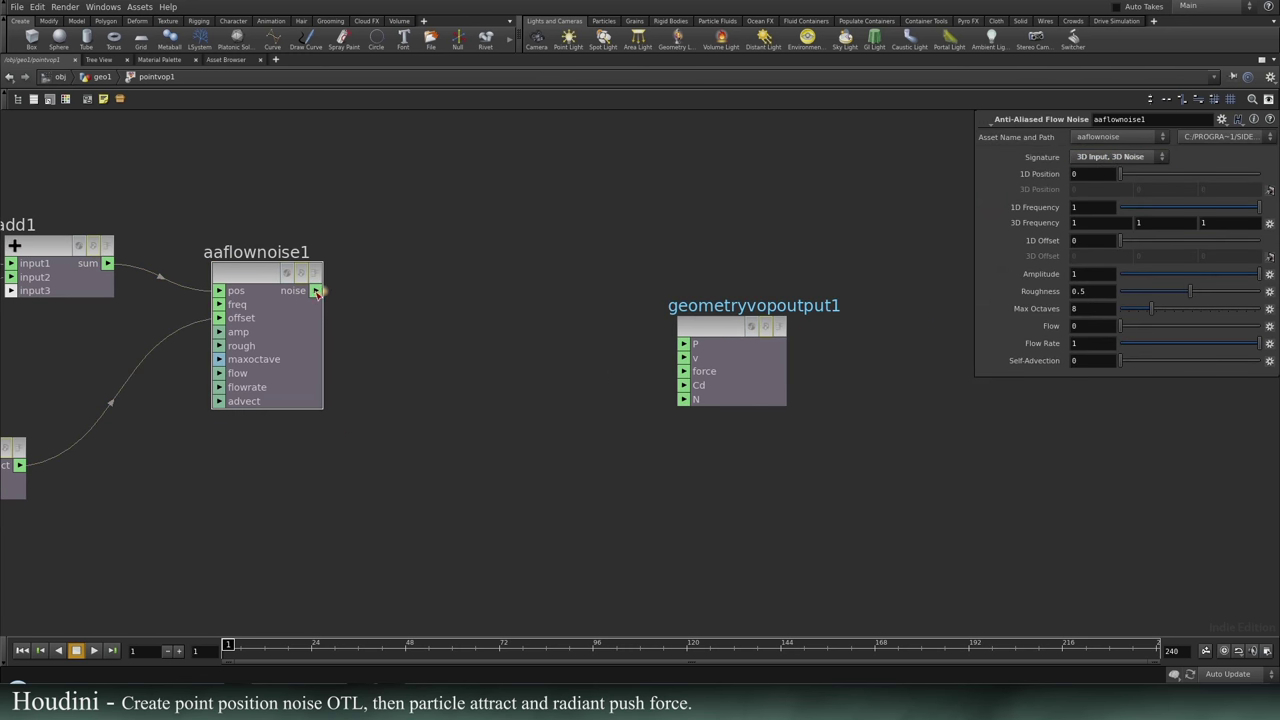
{"action": "left_click_drag", "start_coordinate": [316, 291], "coordinate": [759, 217]}
{"action": "middle_click_drag", "start_coordinate": [690, 517], "coordinate": [1277, 467]}
{"action": "scroll", "coordinate": [893, 495], "scroll_direction": "down", "scroll_amount": 3}
{"action": "middle_click_drag", "start_coordinate": [893, 495], "coordinate": [778, 484]}
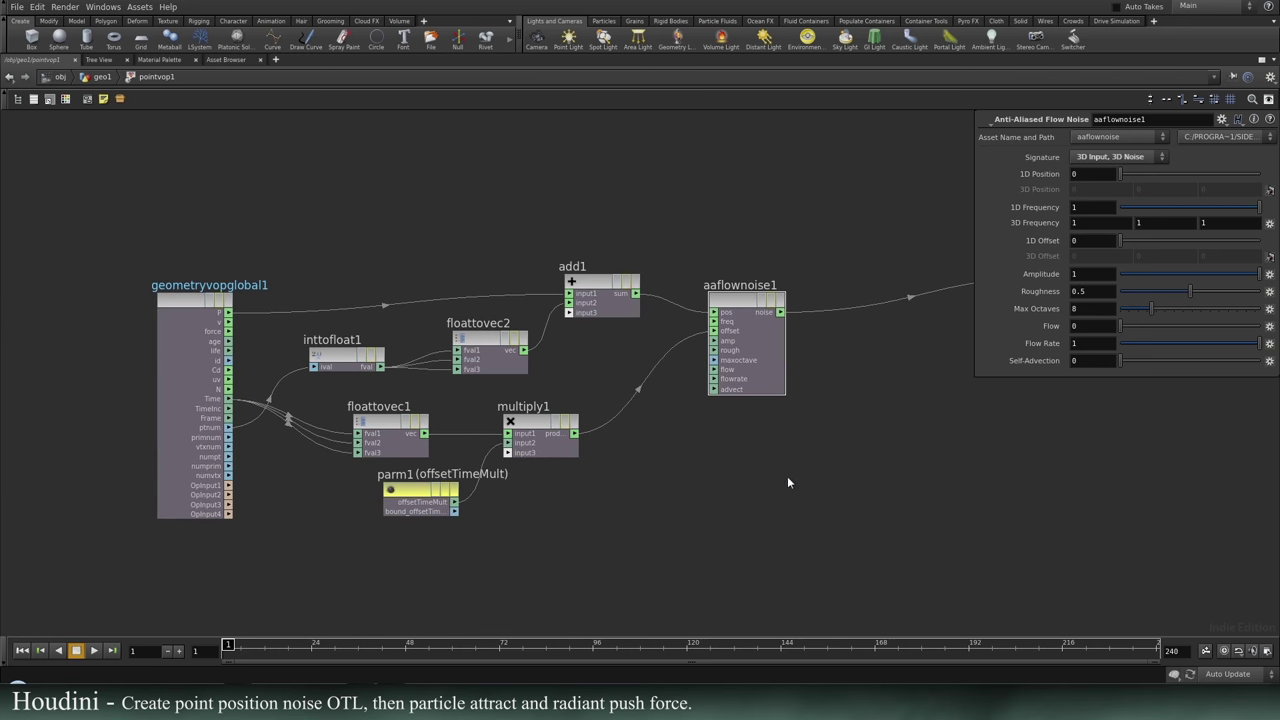
Return to the geo1 network with the viewport shown, set pointvop1's offsetTimeMult to 0.77, and scrub to frame 153.
{"action": "key", "text": "ctrl+b"}
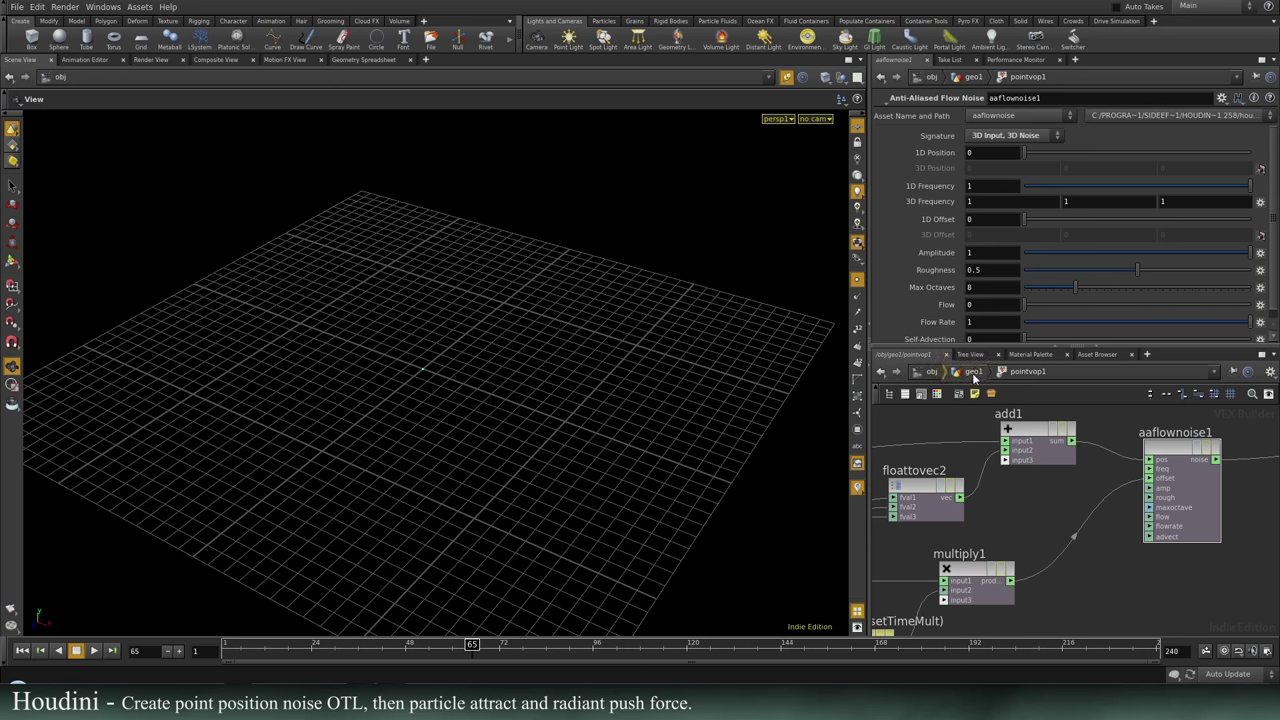
{"action": "left_click", "coordinate": [973, 372]}
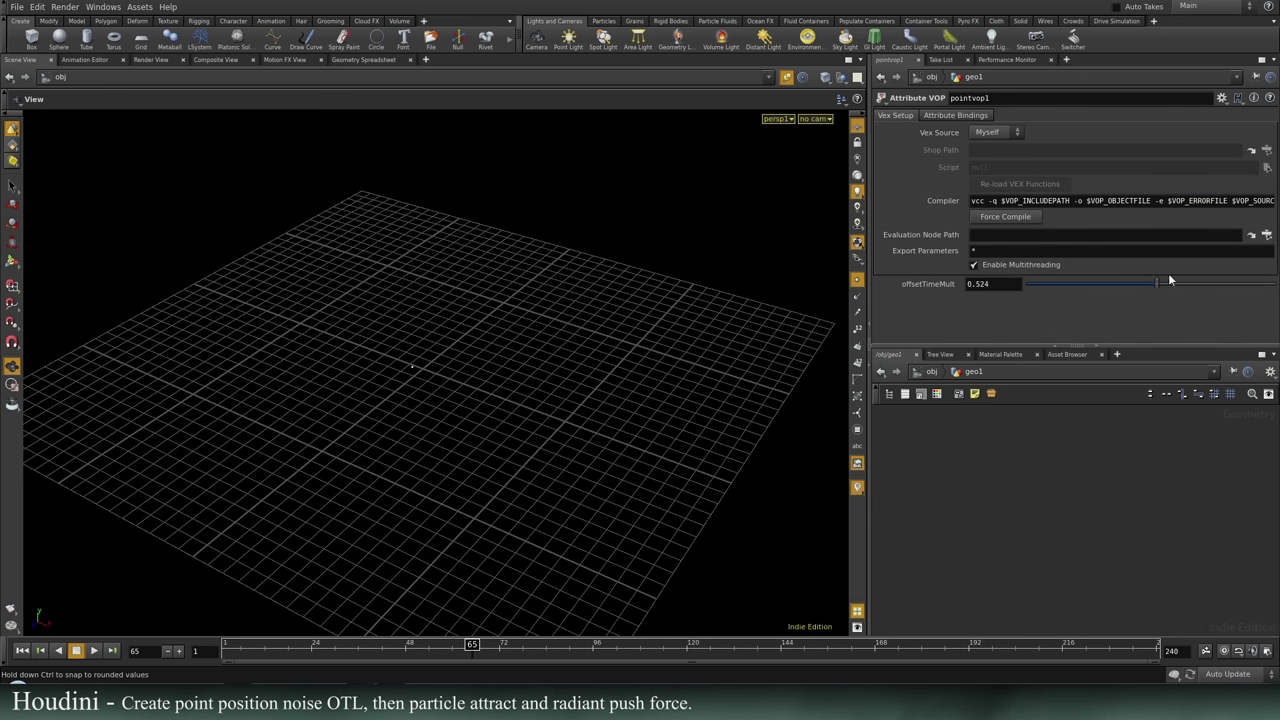
{"action": "left_click_drag", "start_coordinate": [1169, 276], "coordinate": [1219, 283]}
{"action": "left_click_drag", "start_coordinate": [419, 662], "coordinate": [816, 580]}
Inside pointvop1, promote the flow noise node's freq and amp inputs to parameters.
{"action": "middle_click_drag", "start_coordinate": [1110, 415], "coordinate": [940, 505]}
{"action": "key", "text": "ctrl+a"}
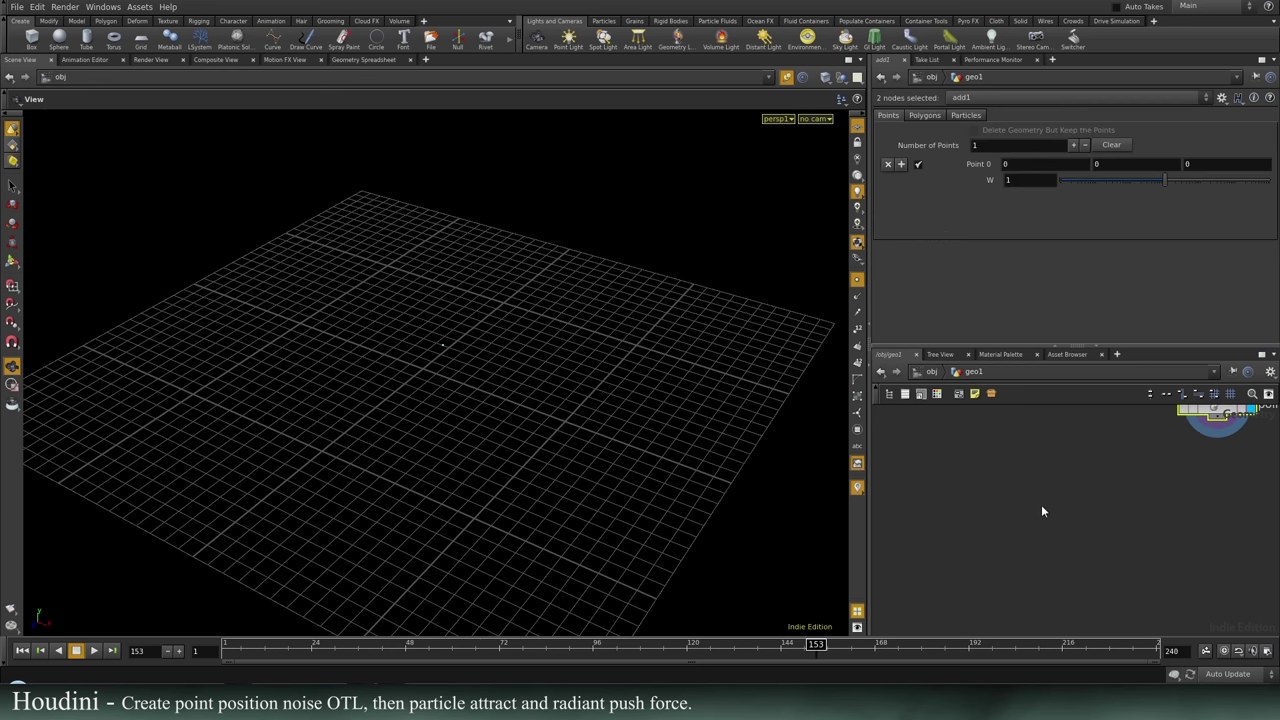
{"action": "key", "text": "h"}
{"action": "middle_click_drag", "start_coordinate": [1153, 523], "coordinate": [1189, 434]}
{"action": "double_click", "coordinate": [1060, 489]}
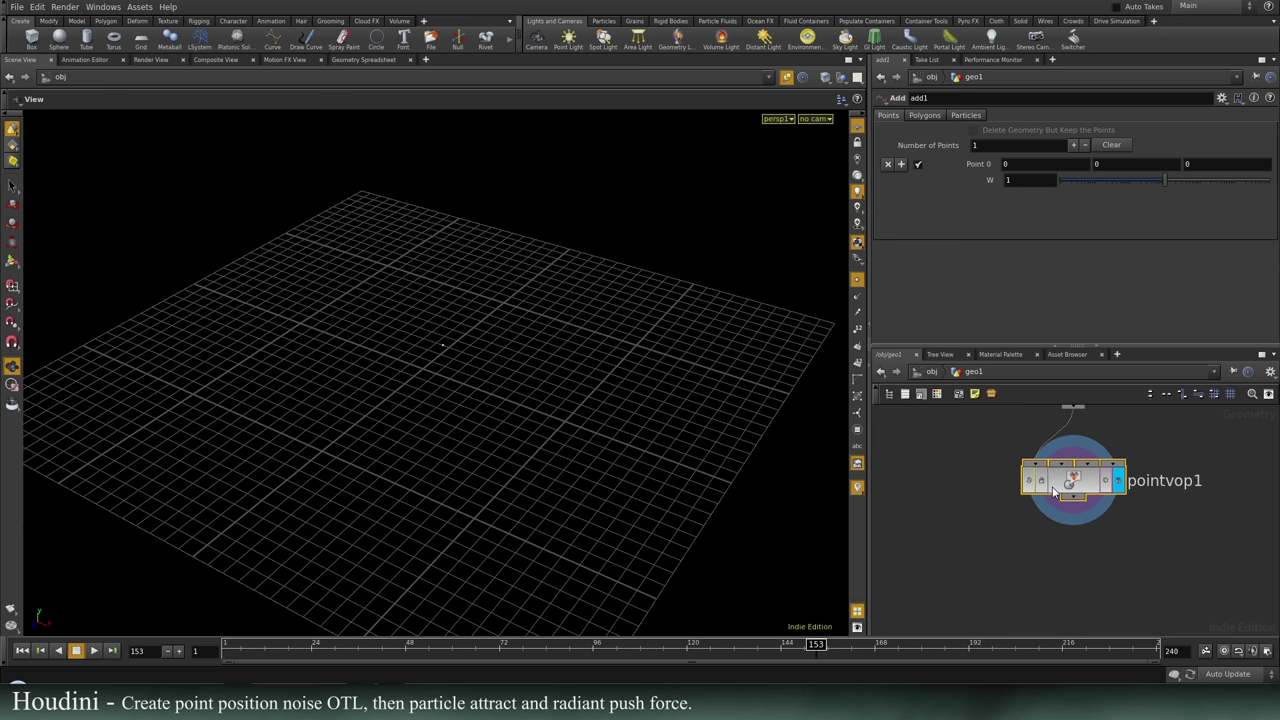
{"action": "middle_click_drag", "start_coordinate": [1082, 513], "coordinate": [964, 569]}
{"action": "scroll", "coordinate": [992, 545], "scroll_direction": "up", "scroll_amount": 3}
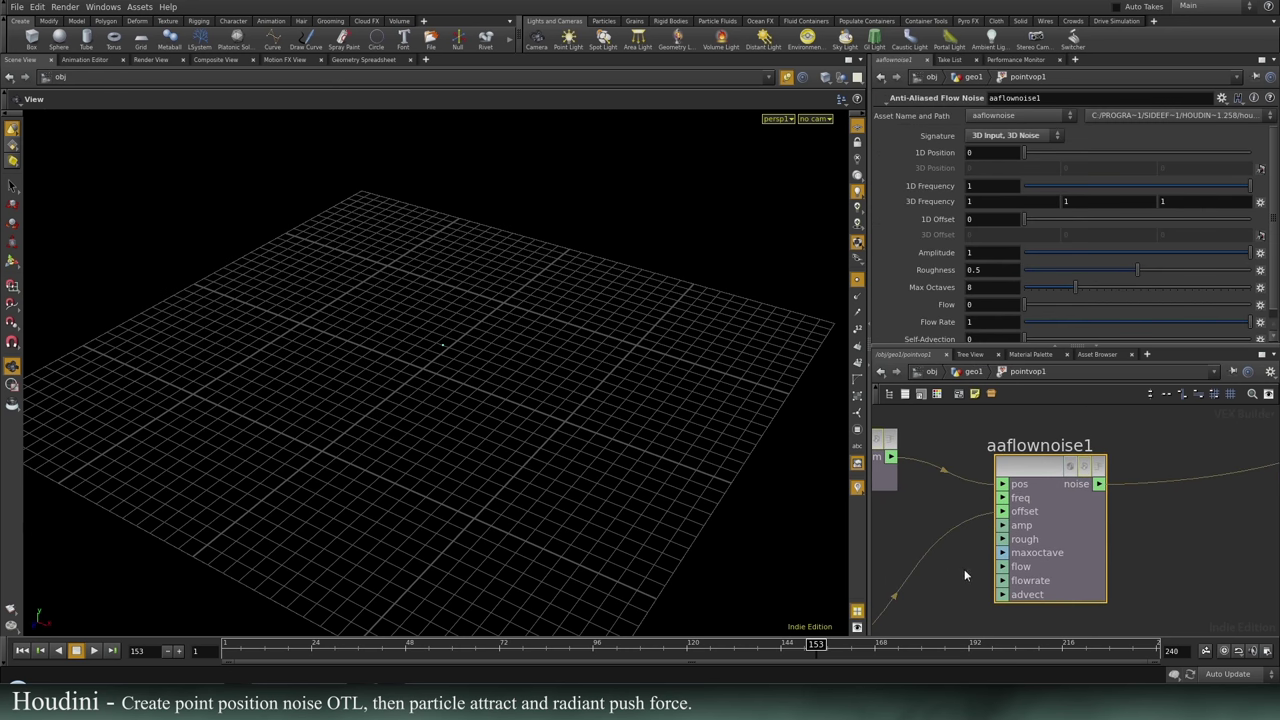
{"action": "right_click", "coordinate": [1003, 500]}
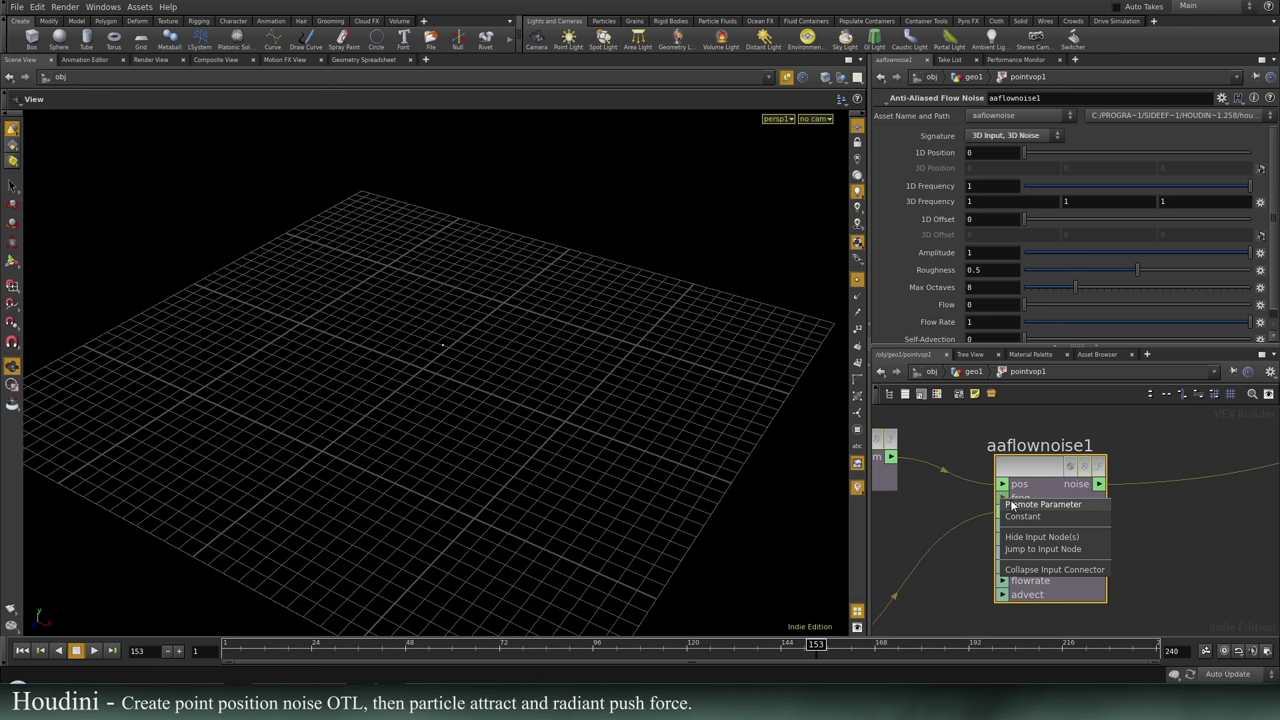
{"action": "left_click", "coordinate": [1013, 505]}
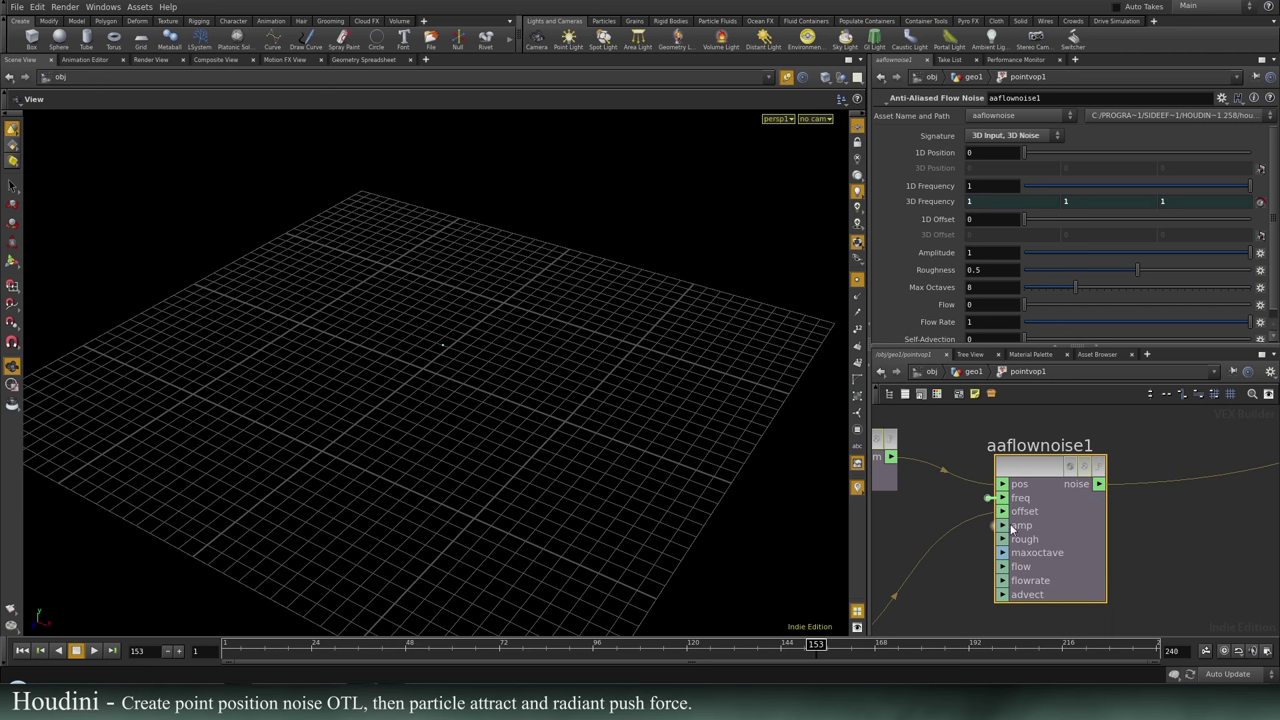
{"action": "right_click", "coordinate": [1003, 525]}
{"action": "left_click", "coordinate": [1021, 536]}
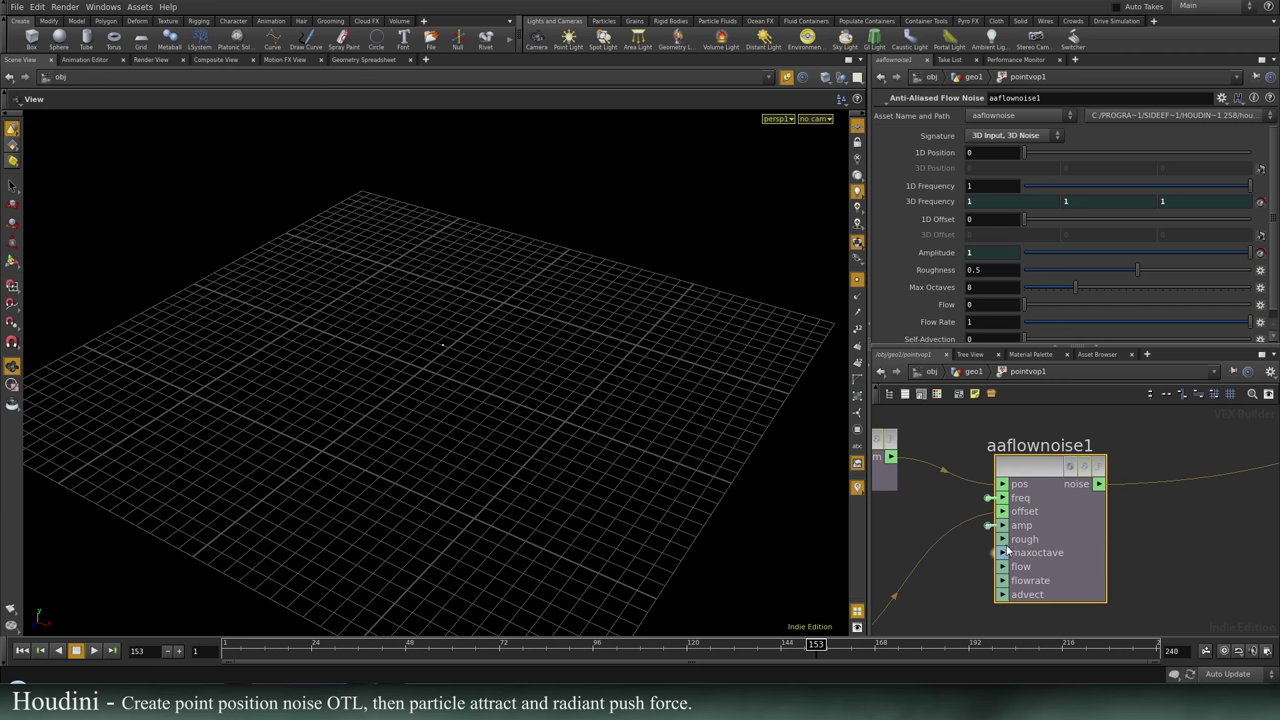
Promote the flow noise node's rough, flow, flowrate and maxoctave inputs to parameters.
{"action": "right_click", "coordinate": [1003, 539]}
{"action": "left_click", "coordinate": [1021, 550]}
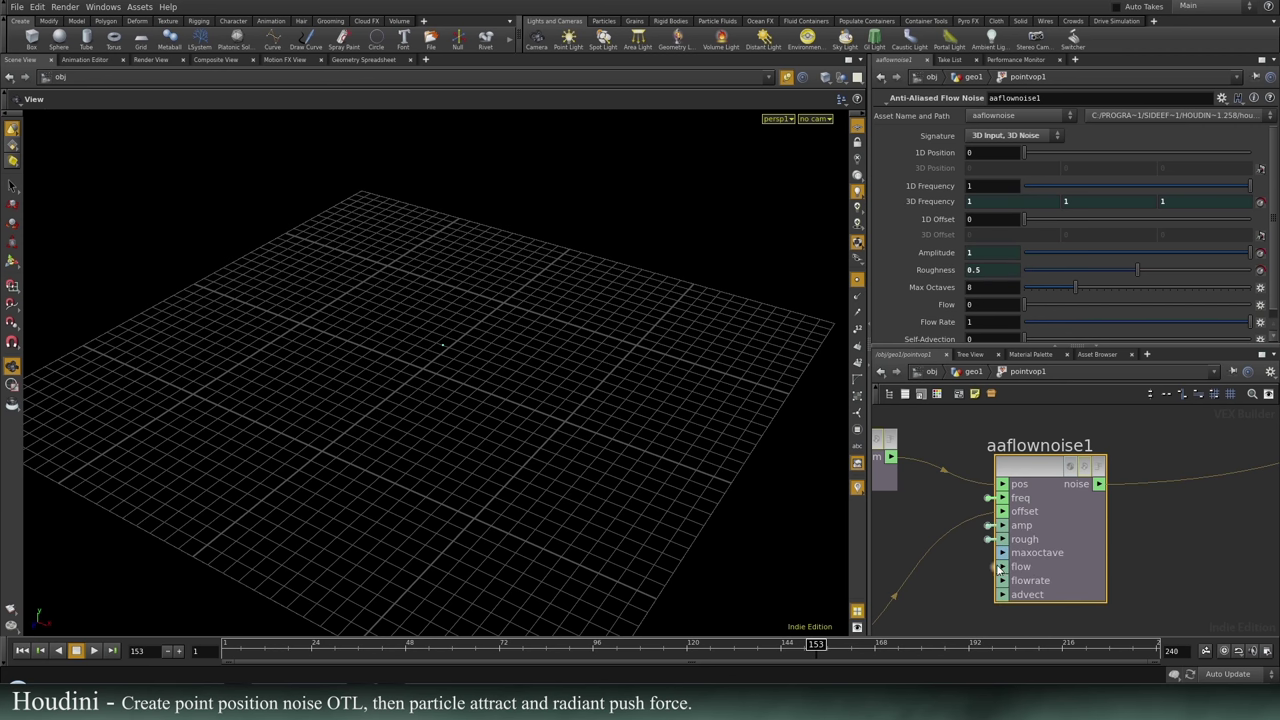
{"action": "right_click", "coordinate": [1001, 566]}
{"action": "left_click", "coordinate": [1019, 577]}
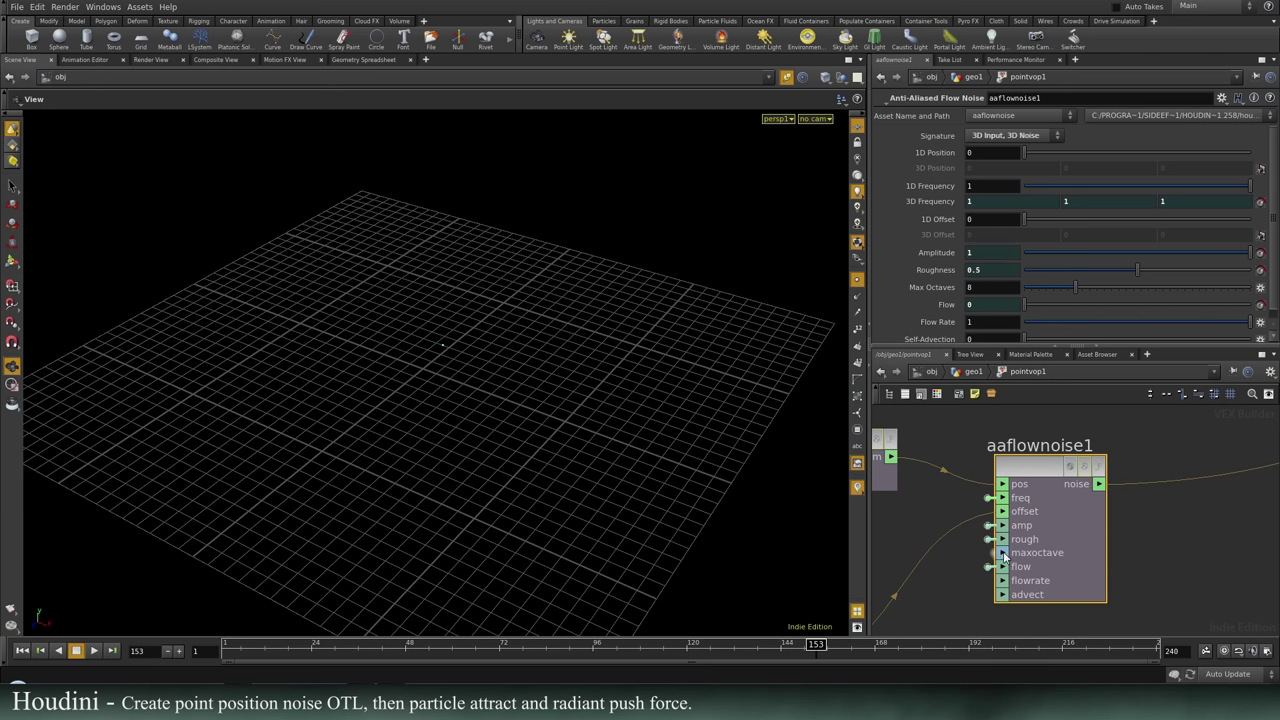
{"action": "right_click", "coordinate": [1001, 580]}
{"action": "left_click", "coordinate": [1025, 591]}
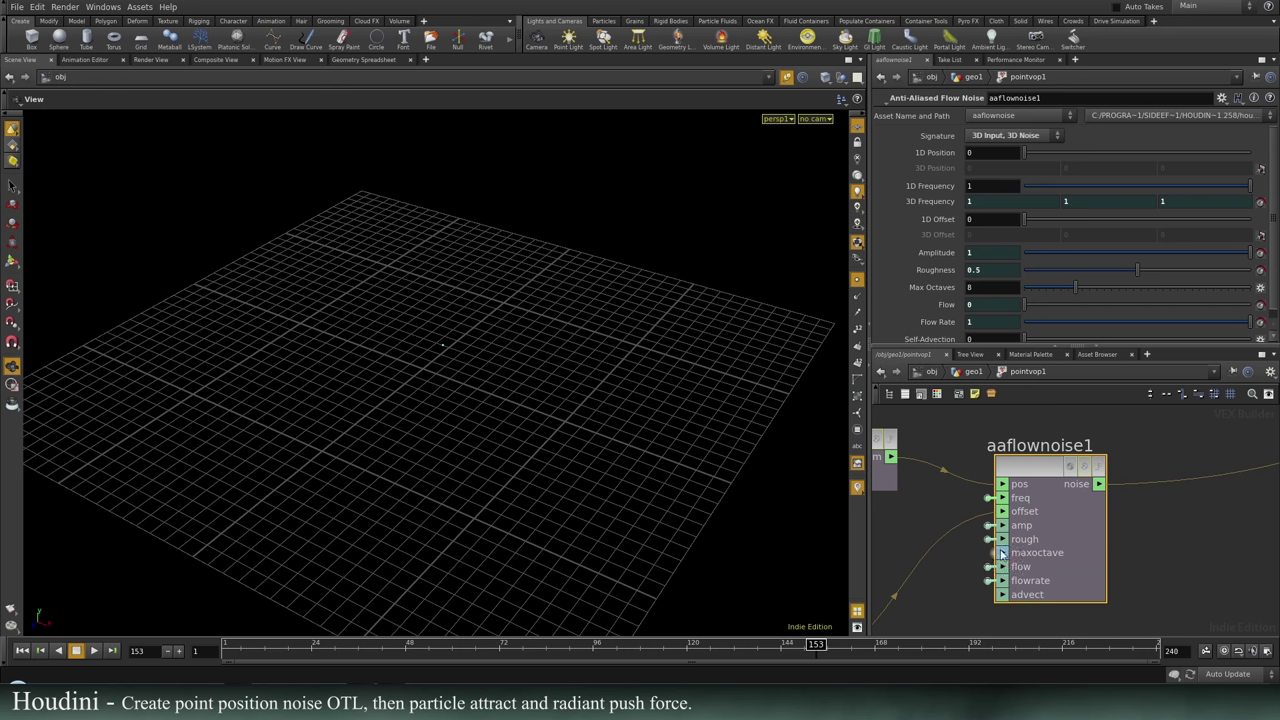
{"action": "right_click", "coordinate": [1002, 553]}
{"action": "left_click", "coordinate": [1016, 560]}
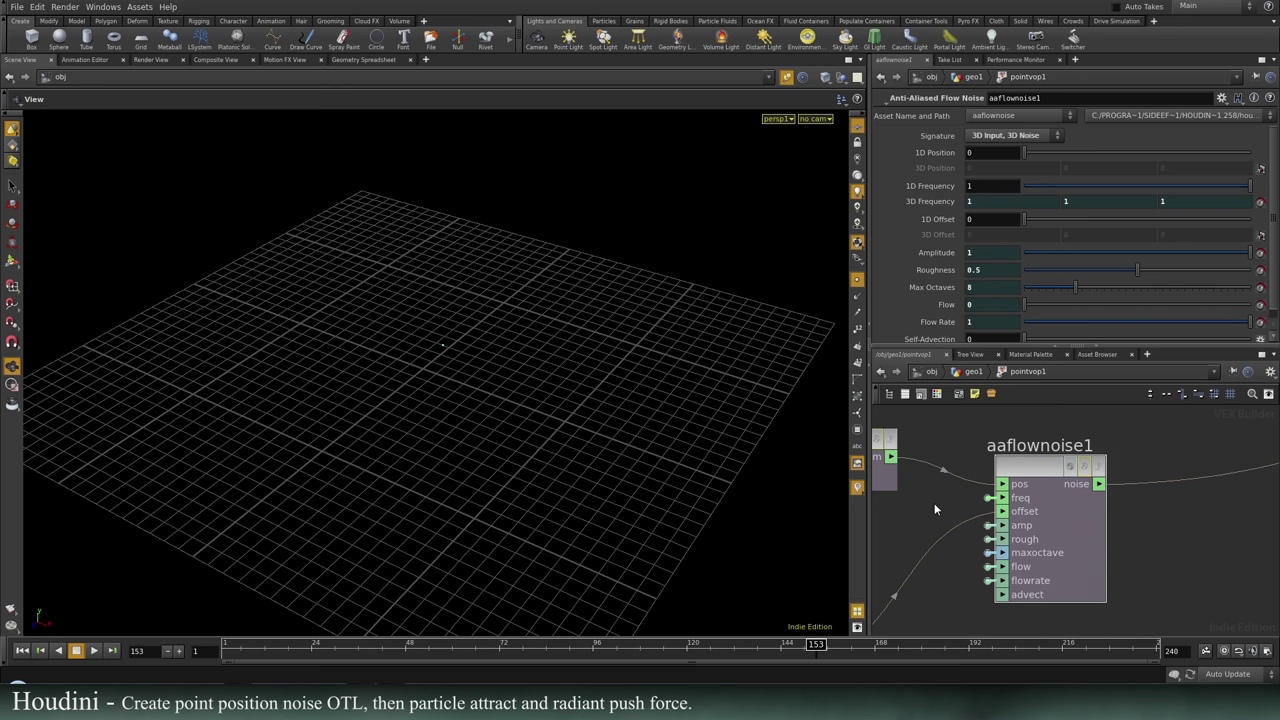
Back at the geometry level, set pointvop1's Amplitude to 10 and its Frequency to 0.5 on all three axes.
{"action": "key", "text": "u"}
{"action": "scroll", "coordinate": [970, 297], "scroll_direction": "down", "scroll_amount": 2}
{"action": "scroll", "coordinate": [970, 297], "scroll_direction": "down", "scroll_amount": 1}
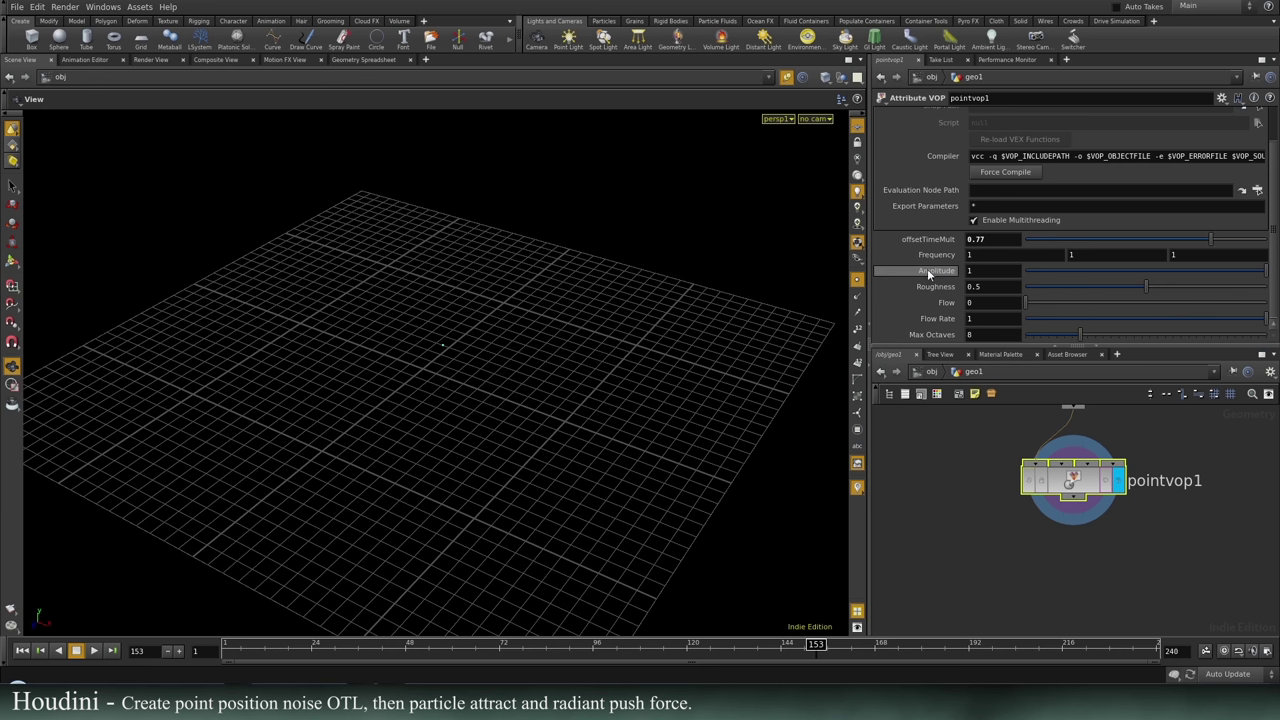
{"action": "middle_click_drag", "start_coordinate": [939, 272], "coordinate": [1008, 255]}
{"action": "left_click_drag", "start_coordinate": [997, 272], "coordinate": [798, 334]}
{"action": "type", "text": "0"}
{"action": "key", "text": "Return"}
{"action": "type", "text": "10"}
{"action": "key", "text": "Return"}
{"action": "middle_click_drag", "start_coordinate": [934, 254], "coordinate": [930, 257]}
Set pointvop1's Roughness to 0 and scrub the timeline to frame 122 to check the point's motion.
{"action": "left_click_drag", "start_coordinate": [434, 409], "coordinate": [495, 472]}
{"action": "left_click_drag", "start_coordinate": [340, 645], "coordinate": [571, 563]}
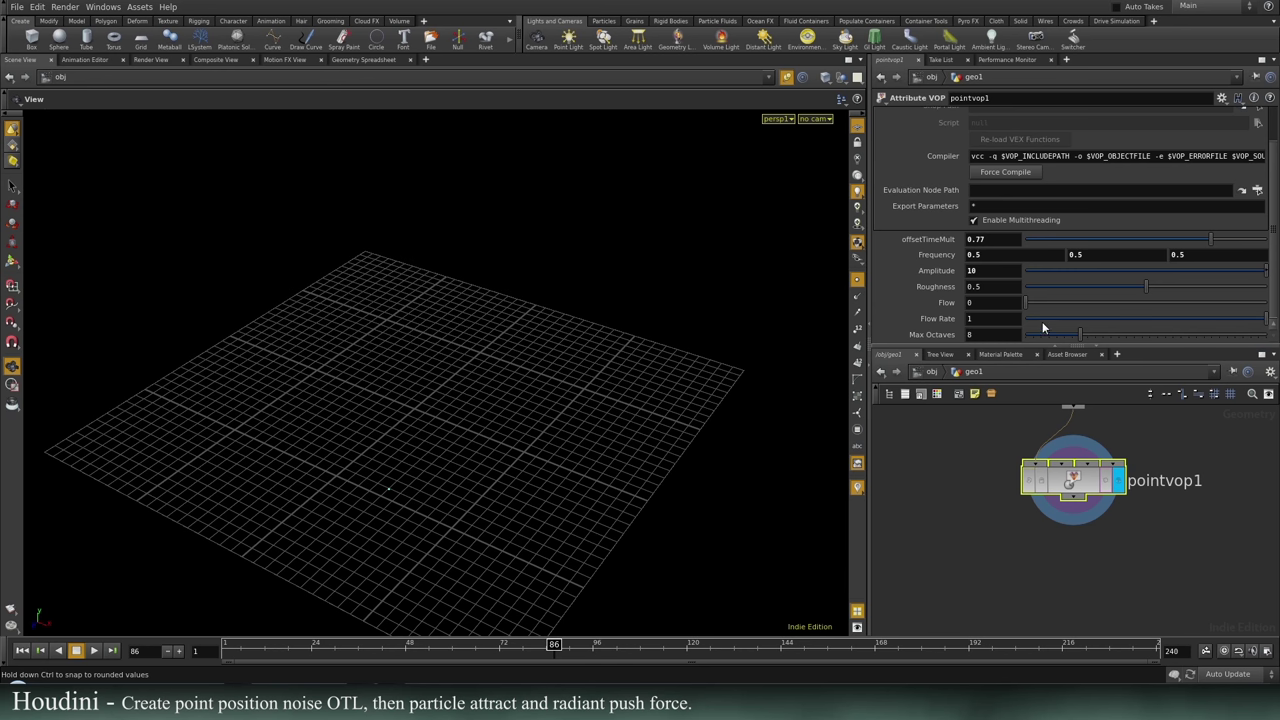
{"action": "left_click_drag", "start_coordinate": [1064, 286], "coordinate": [1020, 287]}
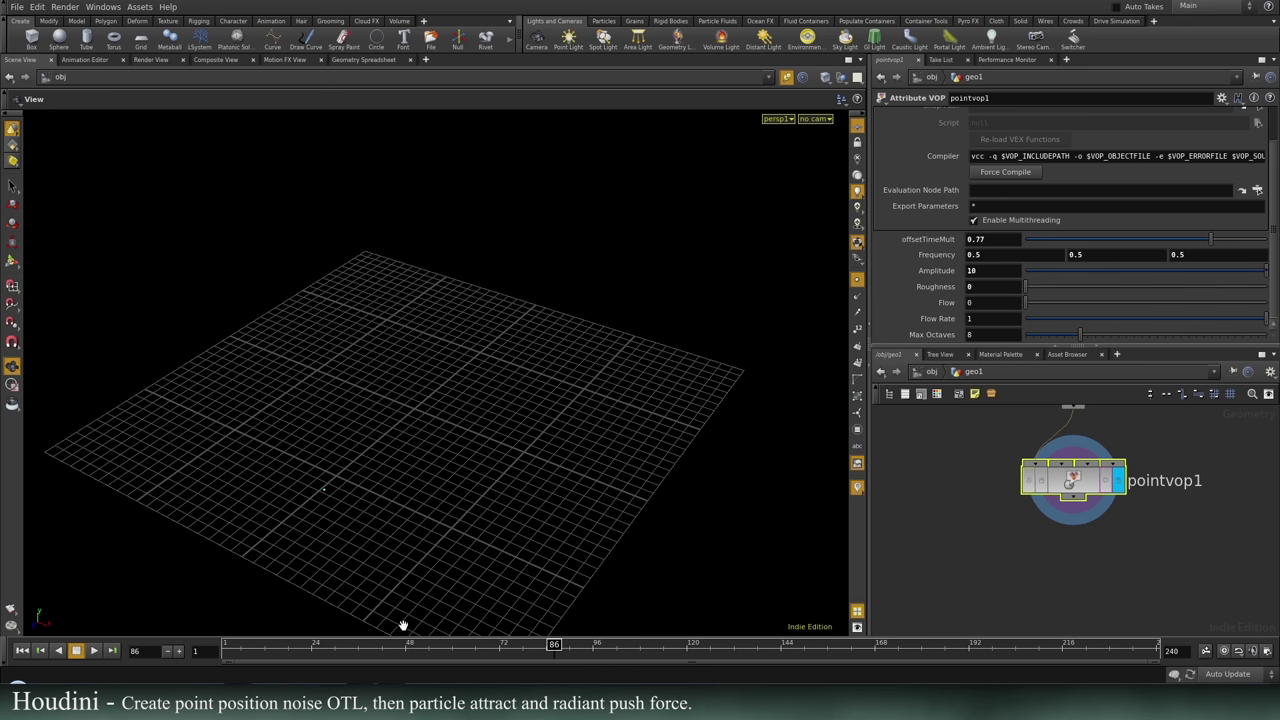
{"action": "left_click_drag", "start_coordinate": [384, 657], "coordinate": [679, 586]}
{"action": "key", "text": "Tab"}
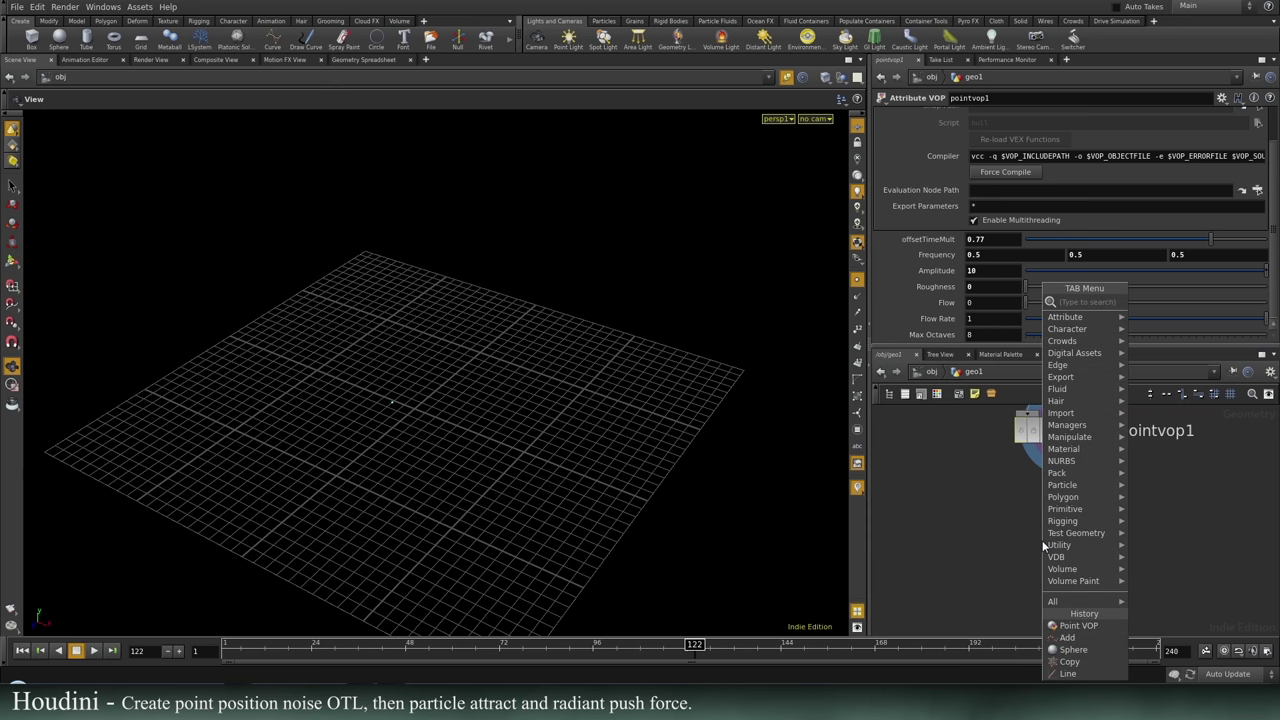
{"action": "type", "text": "poi"}
{"action": "key", "text": "Return"}
{"action": "left_click", "coordinate": [1010, 508]}
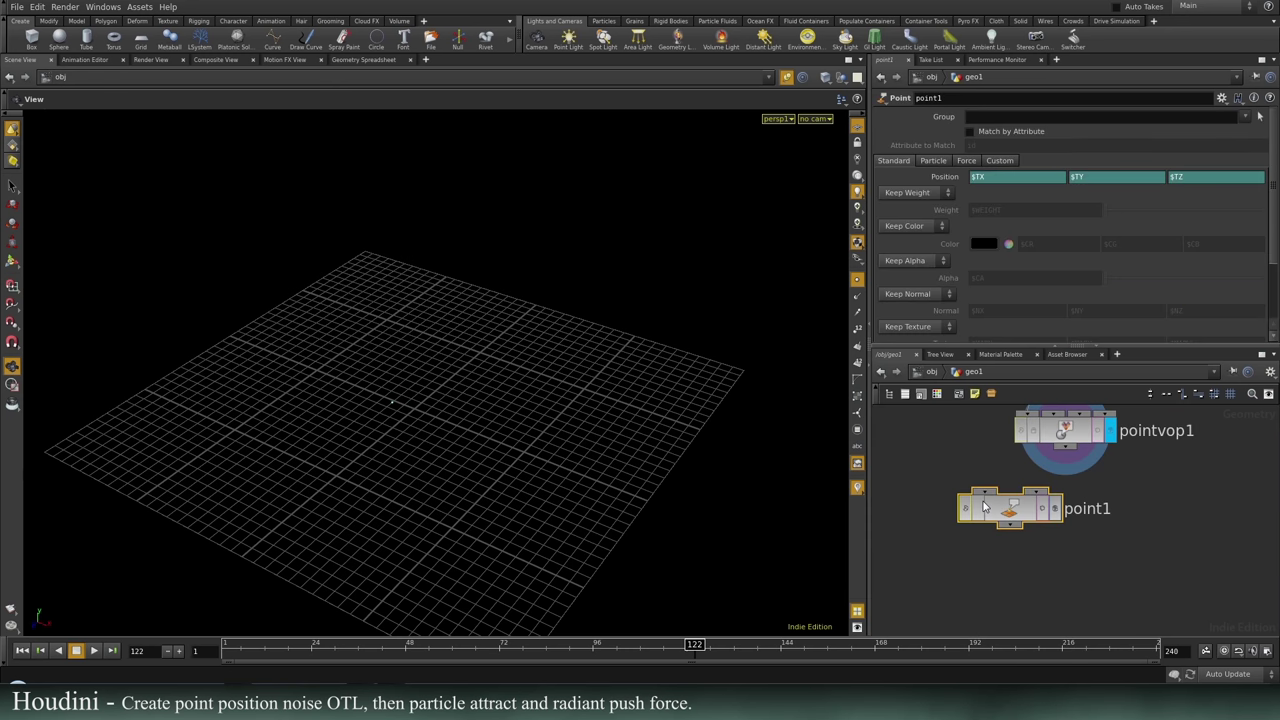
{"action": "left_click_drag", "start_coordinate": [1037, 490], "coordinate": [1090, 448]}
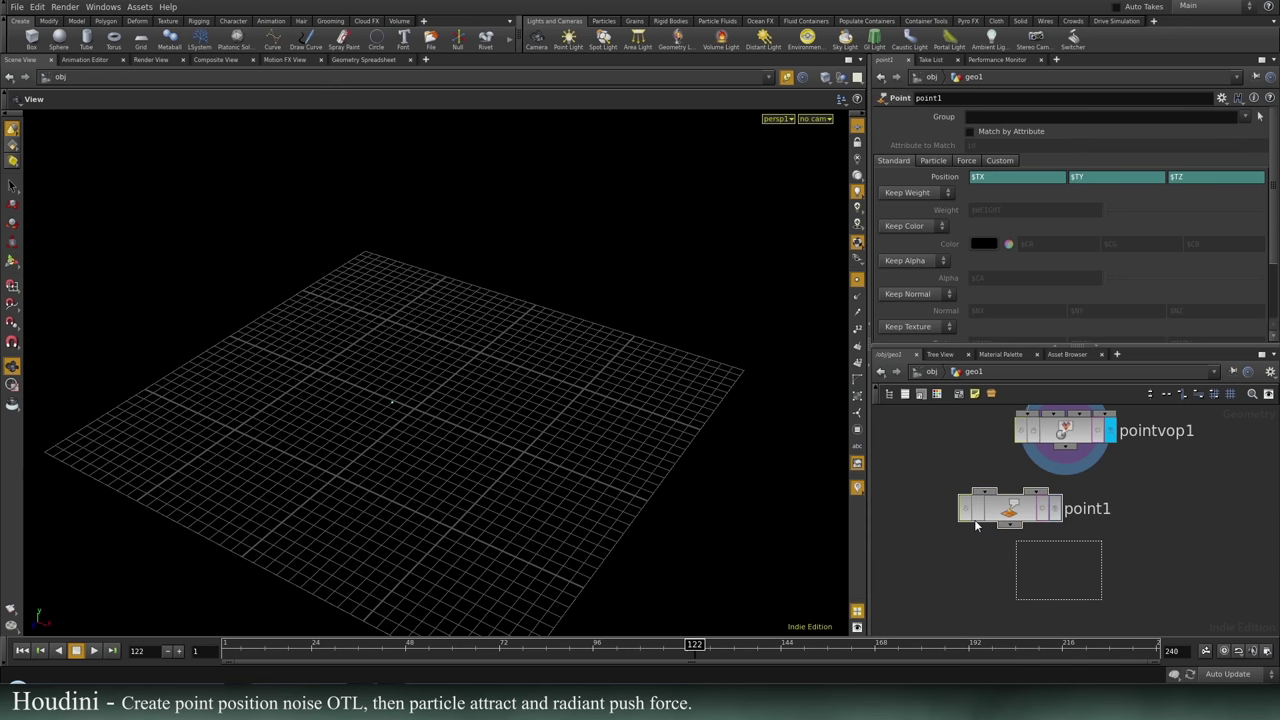
{"action": "key", "text": "Delete"}
Add a Copy node below pointvop1 and connect pointvop1's output to its second input.
{"action": "key", "text": "Tab"}
{"action": "type", "text": "copy"}
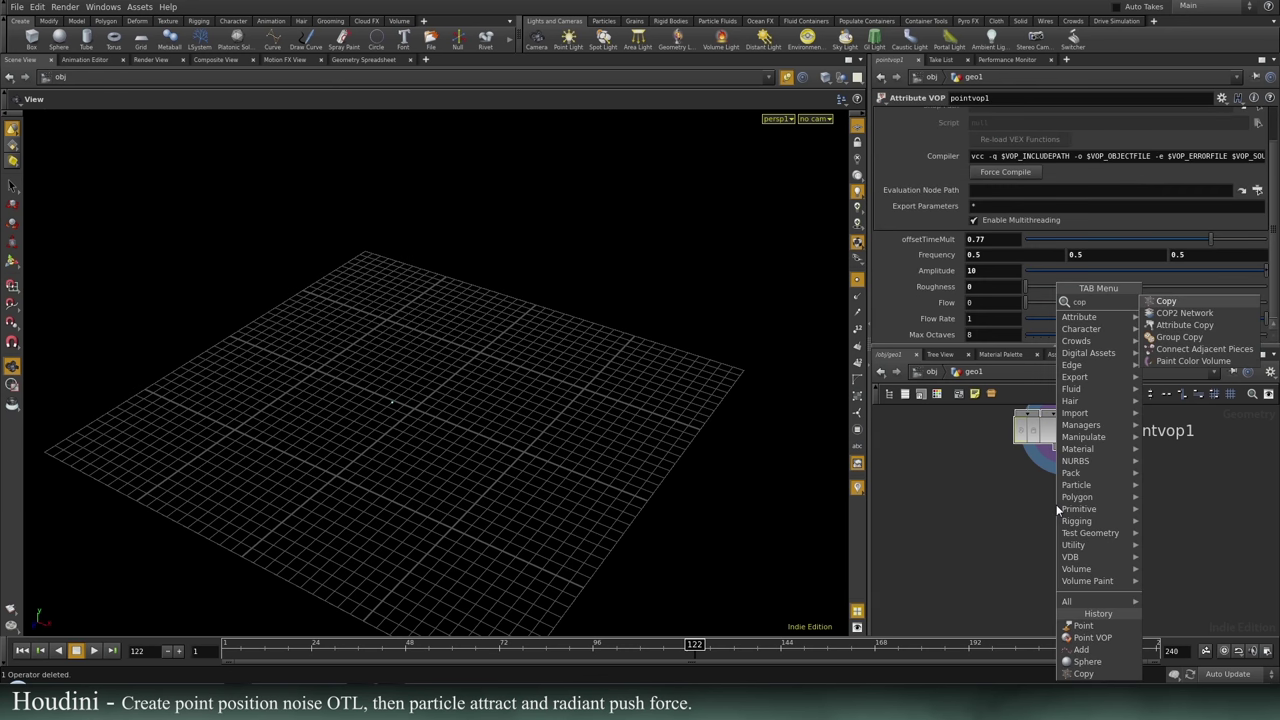
{"action": "key", "text": "Return"}
{"action": "left_click", "coordinate": [1014, 517]}
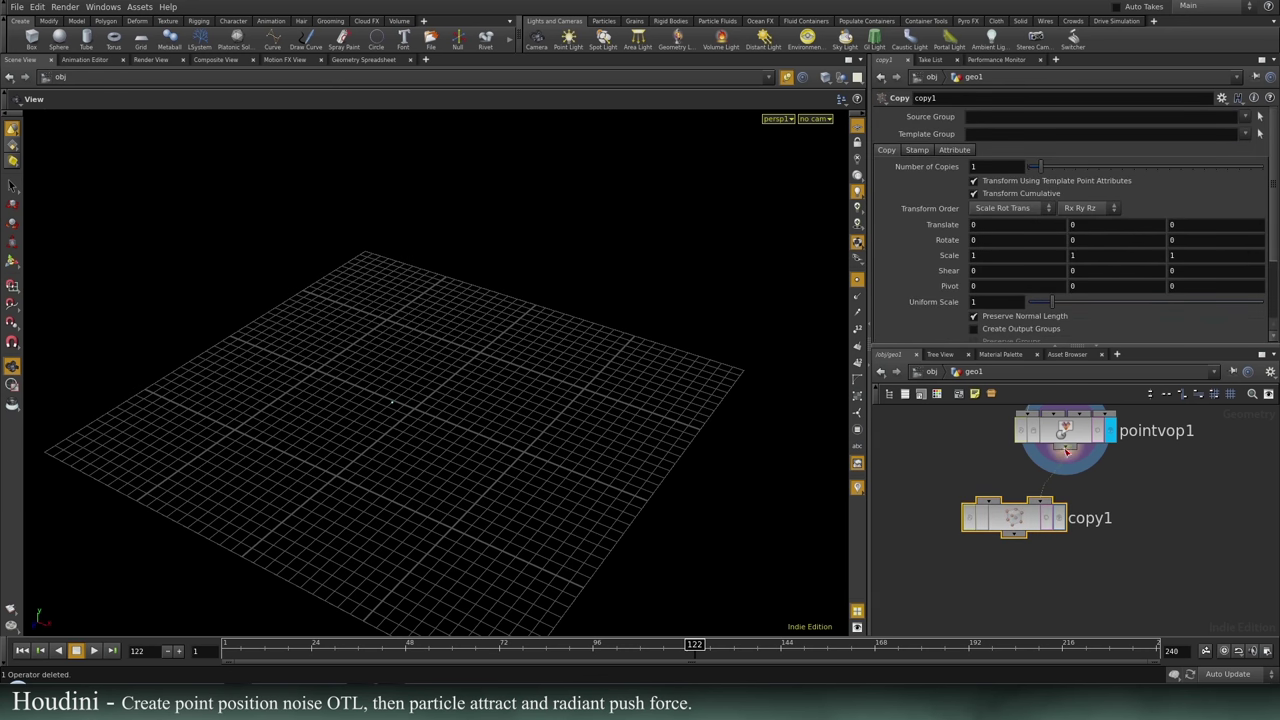
Add a Sphere node and connect its output to the Copy node's first input.
{"action": "left_click", "coordinate": [950, 450]}
{"action": "key", "text": "Tab"}
{"action": "type", "text": "sphere"}
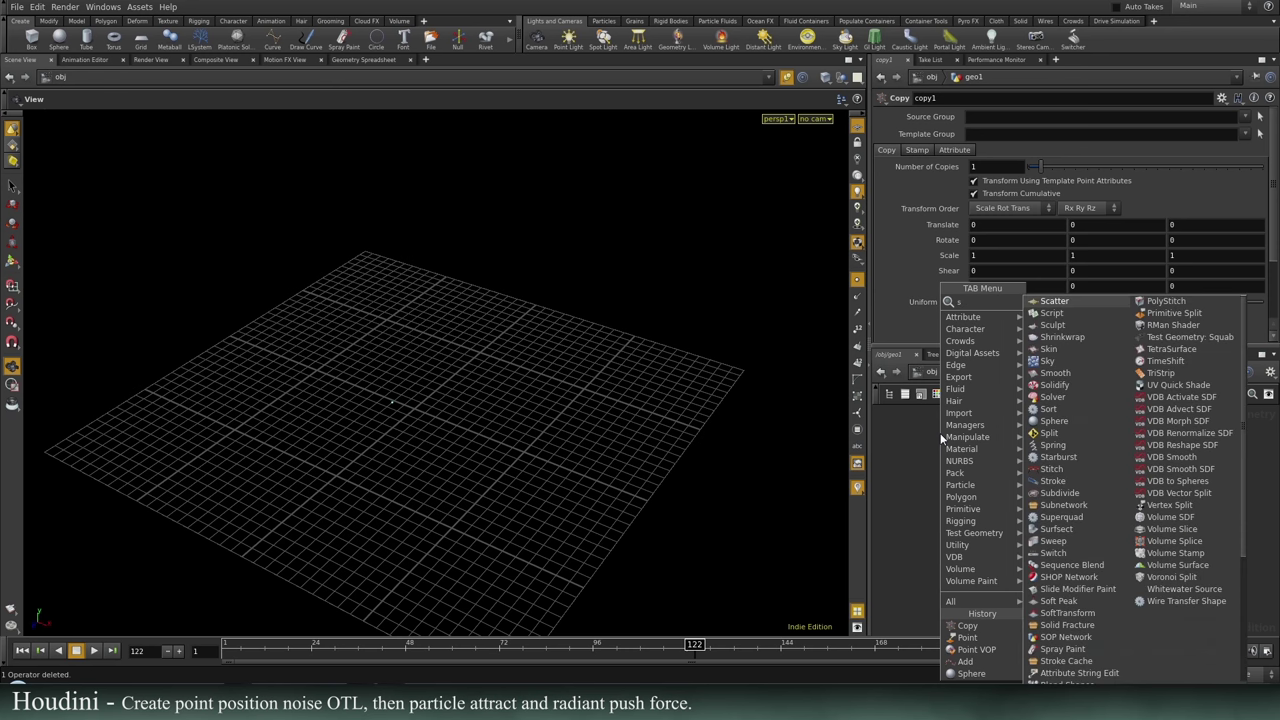
{"action": "key", "text": "Return"}
{"action": "left_click", "coordinate": [908, 416]}
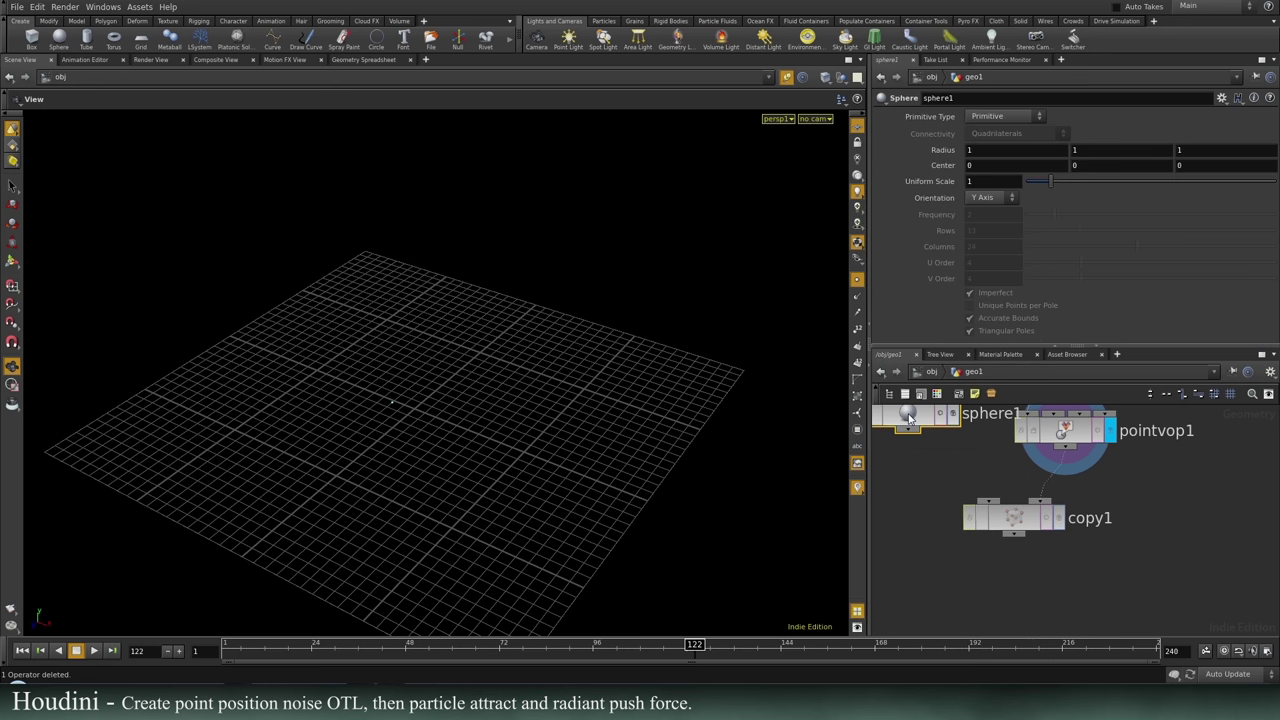
{"action": "left_click_drag", "start_coordinate": [908, 418], "coordinate": [992, 502]}
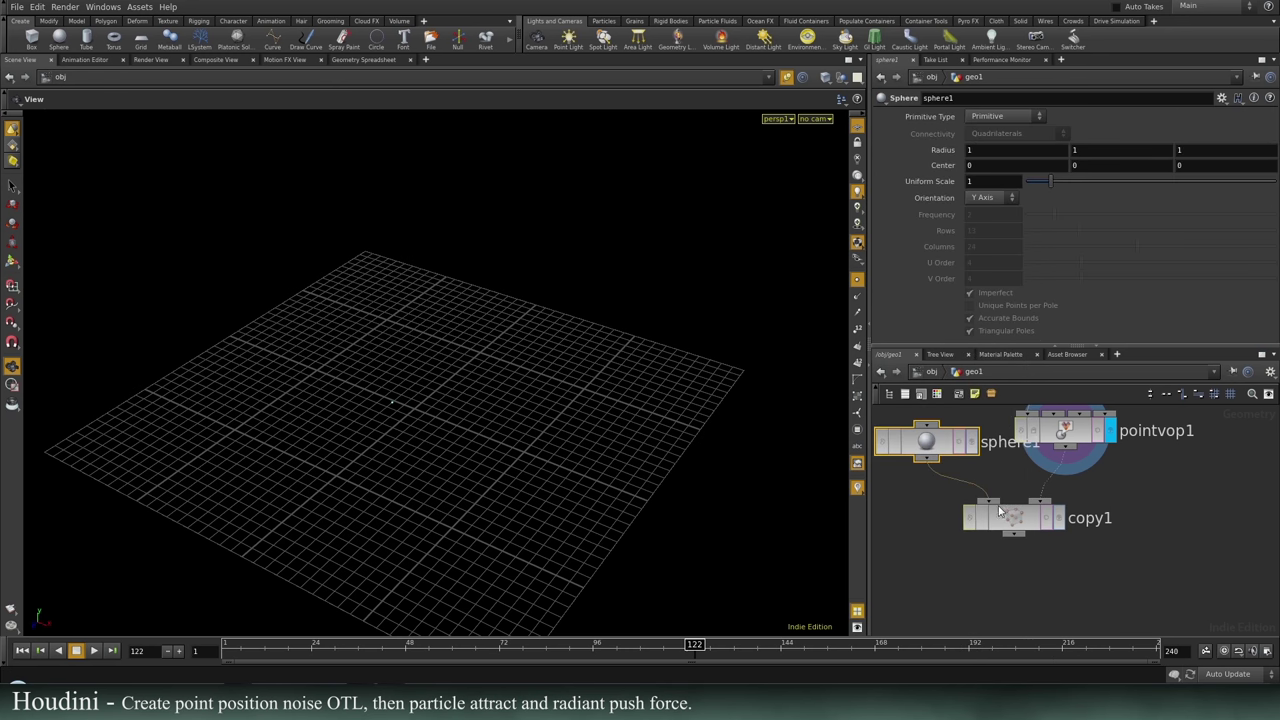
Display the Copy node's result, set the sphere's Uniform Scale to 0.29, and move the Copy node slightly lower.
{"action": "left_click", "coordinate": [1059, 518]}
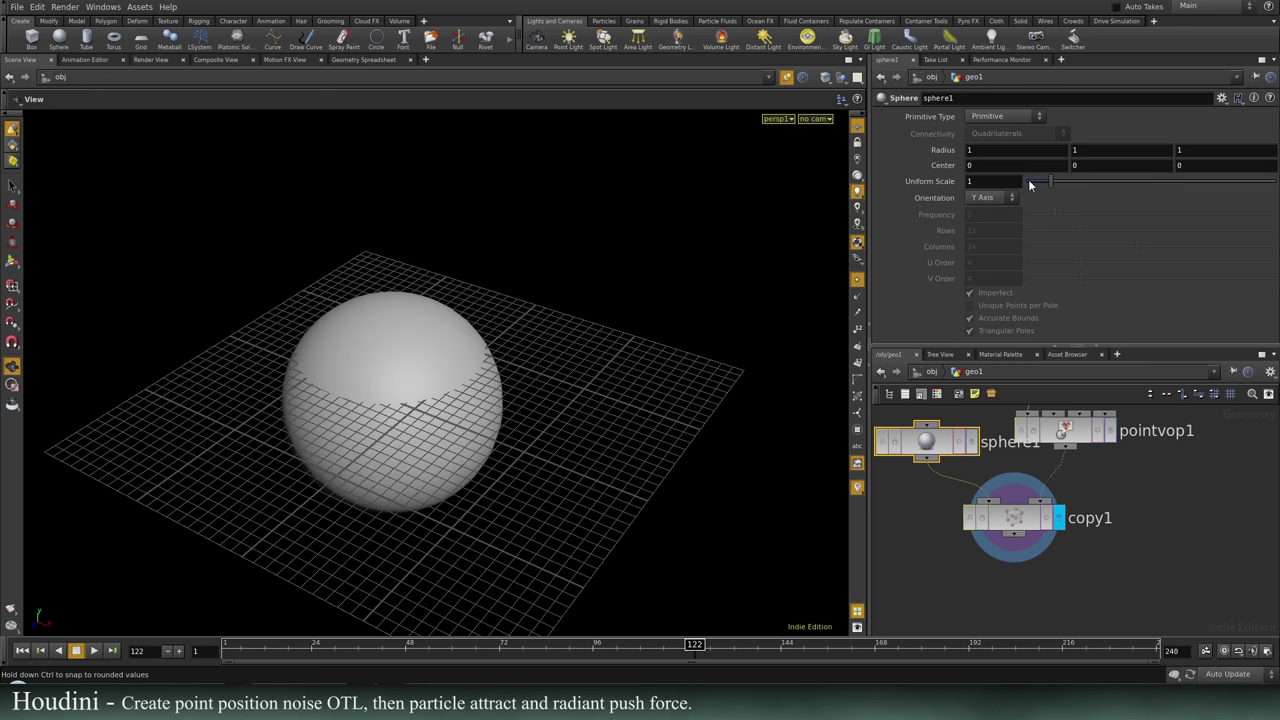
{"action": "left_click_drag", "start_coordinate": [1030, 184], "coordinate": [1033, 184]}
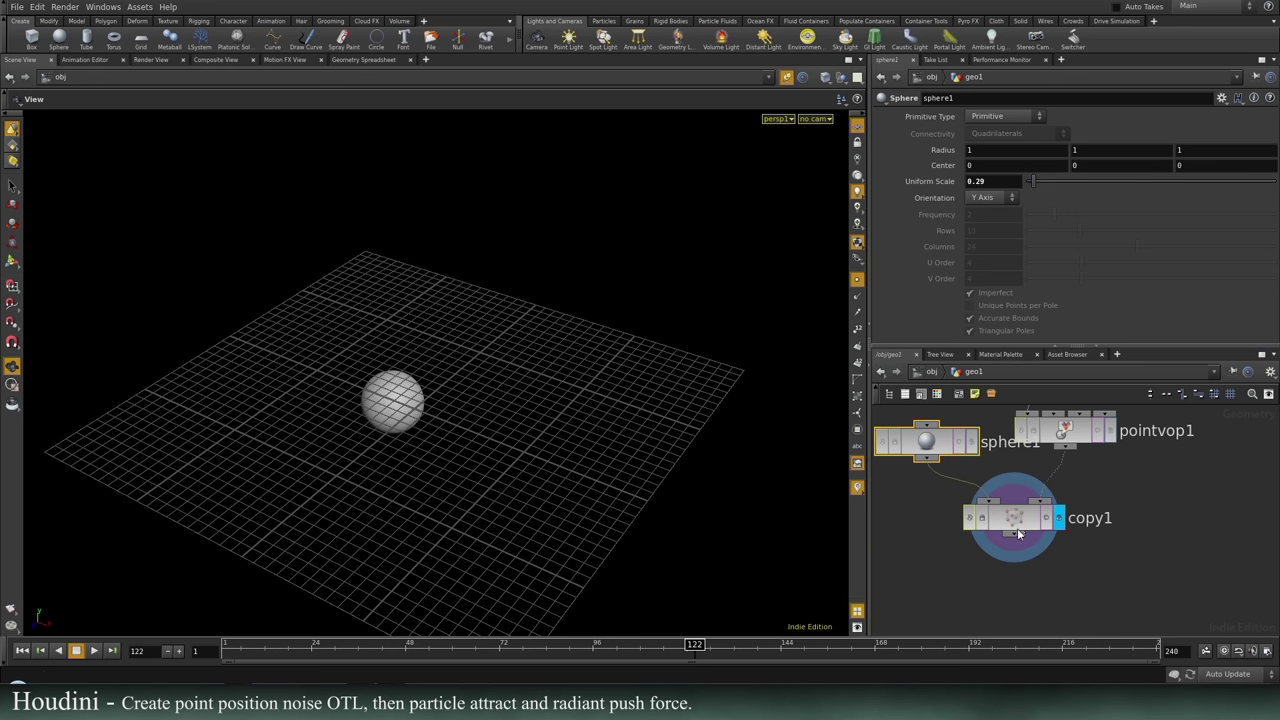
{"action": "left_click_drag", "start_coordinate": [1018, 534], "coordinate": [1035, 568]}
Scrub the timeline to check the copied sphere's motion, and set pointvop1's Max Octaves to 4.
{"action": "left_click_drag", "start_coordinate": [666, 486], "coordinate": [609, 451]}
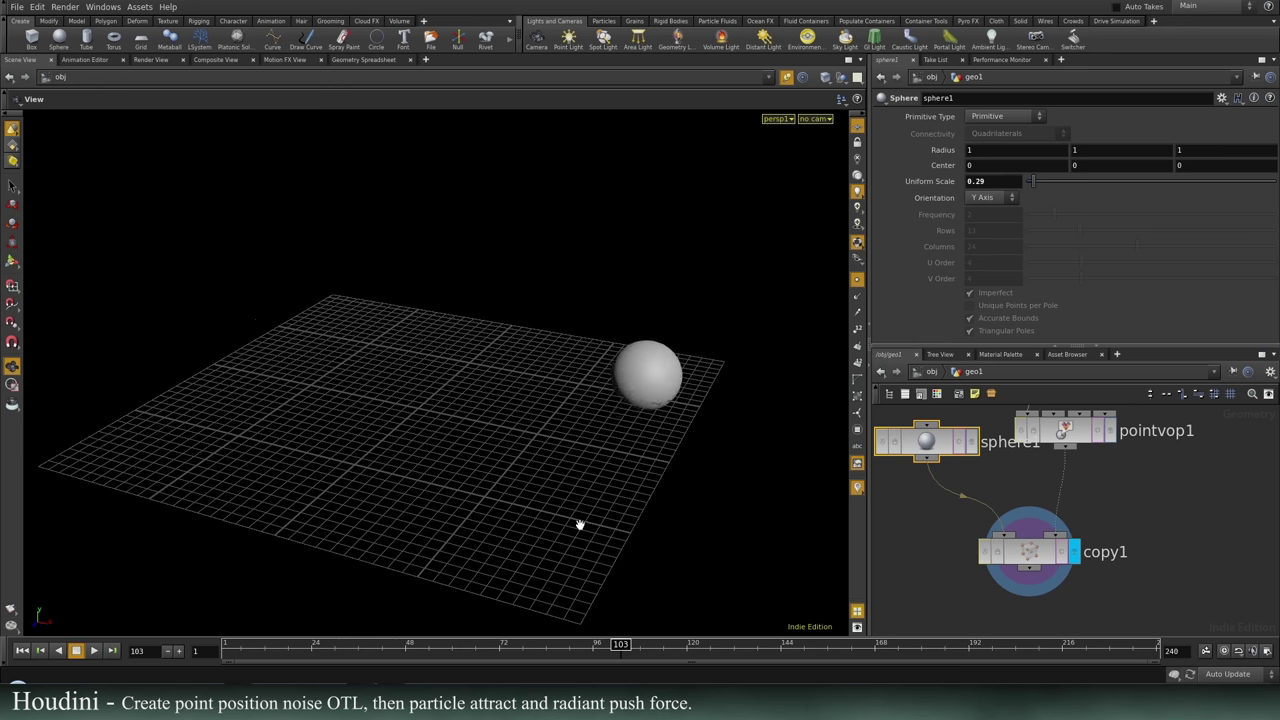
{"action": "middle_click_drag", "start_coordinate": [580, 524], "coordinate": [574, 389]}
{"action": "left_click_drag", "start_coordinate": [440, 650], "coordinate": [716, 647]}
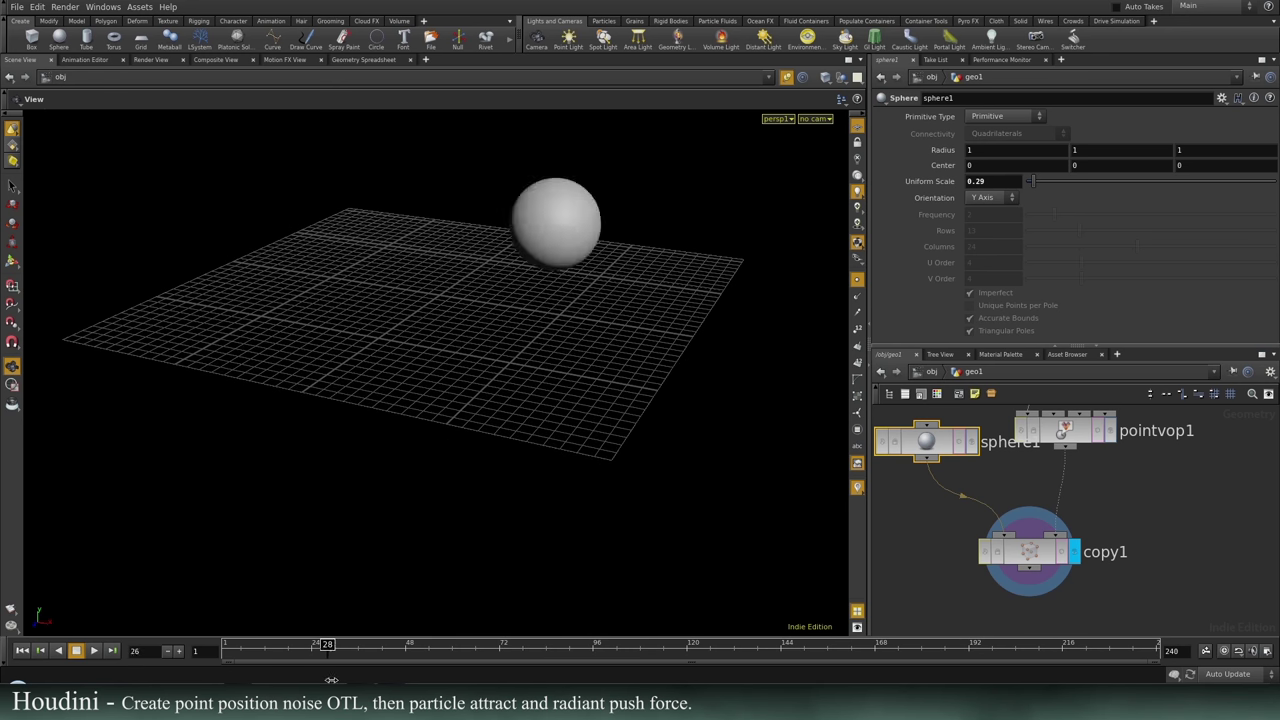
{"action": "left_click", "coordinate": [1058, 438]}
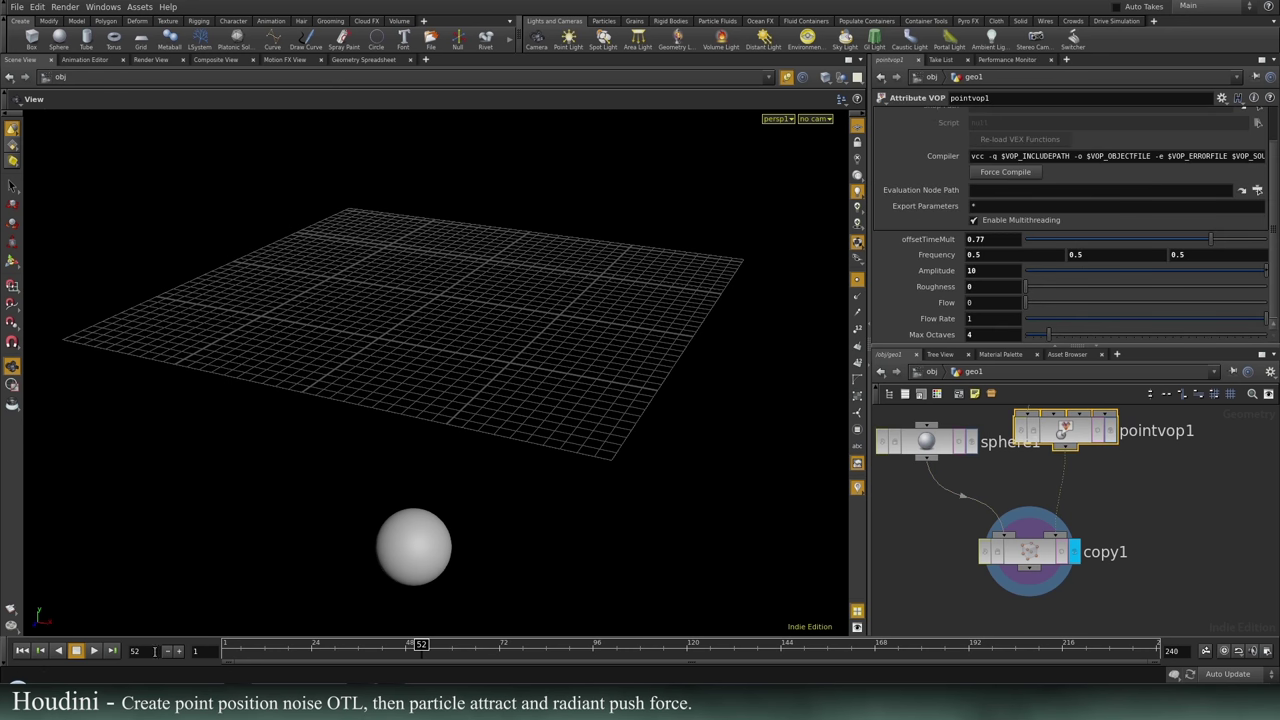
{"action": "left_click_drag", "start_coordinate": [250, 658], "coordinate": [222, 670]}
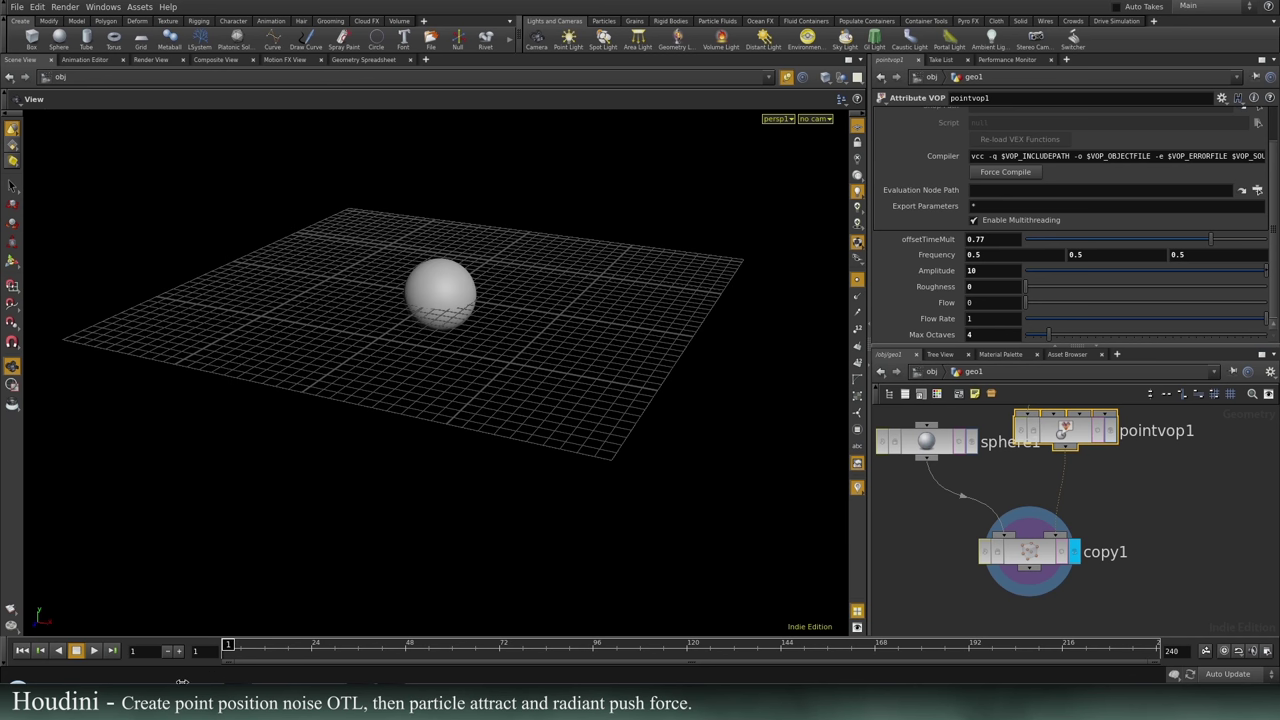
Collapse pointvop1 into a subnet and reposition it between the Add and Copy nodes.
{"action": "middle_click_drag", "start_coordinate": [1237, 467], "coordinate": [1146, 531]}
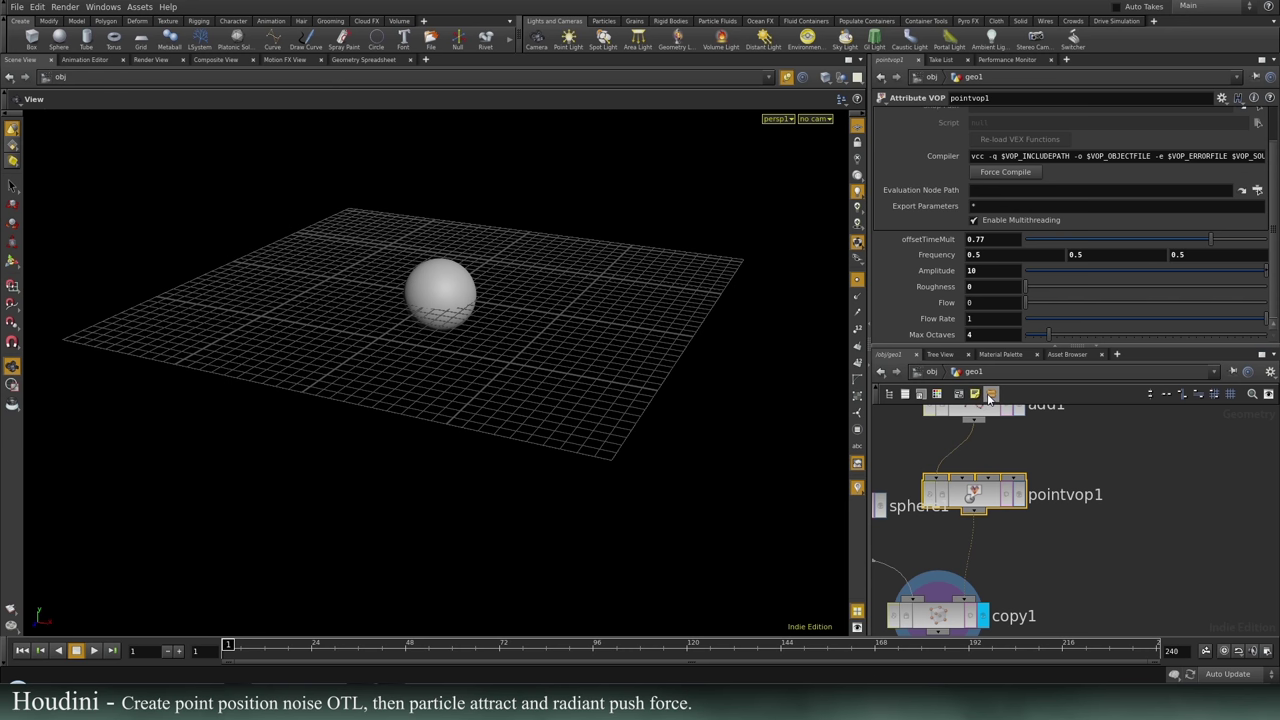
{"action": "left_click", "coordinate": [990, 395]}
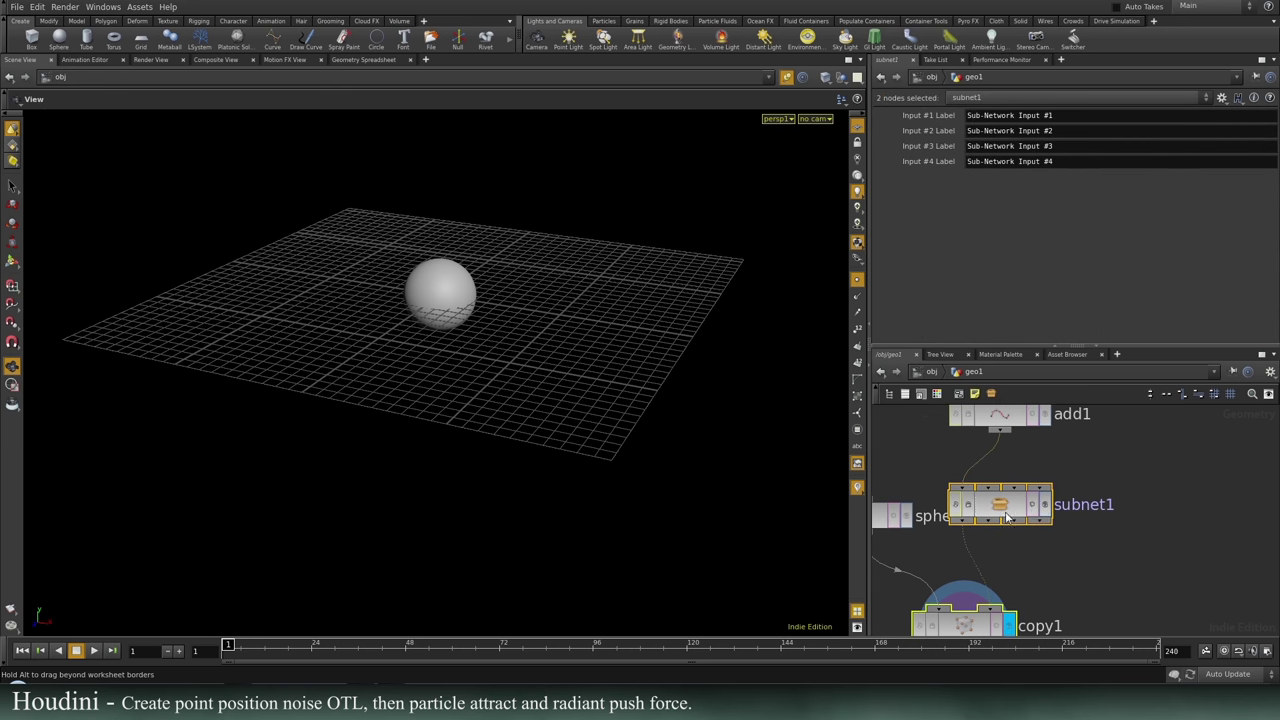
{"action": "left_click_drag", "start_coordinate": [1006, 515], "coordinate": [1033, 512]}
{"action": "left_click", "coordinate": [1103, 540]}
{"action": "left_click", "coordinate": [1029, 489]}
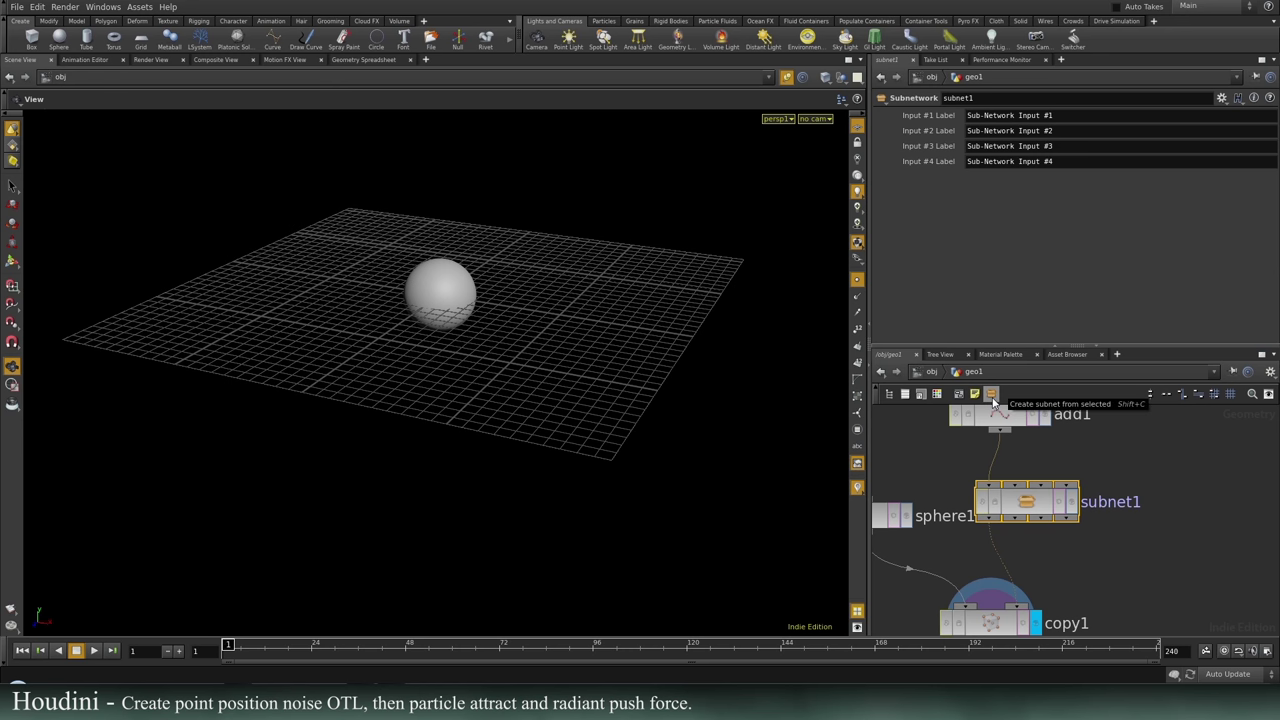
Create a digital asset from subnet1 with the operator label and operator name both set to def_noise.
{"action": "right_click", "coordinate": [1033, 500]}
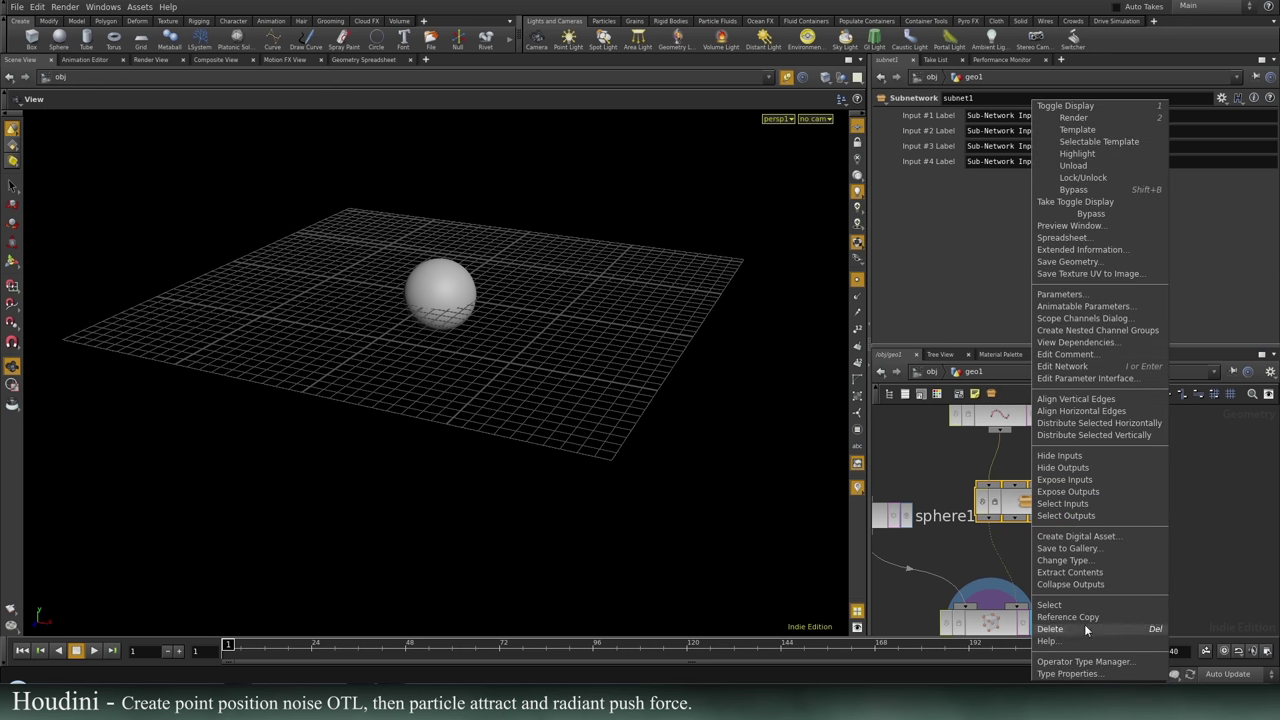
{"action": "left_click", "coordinate": [1080, 536]}
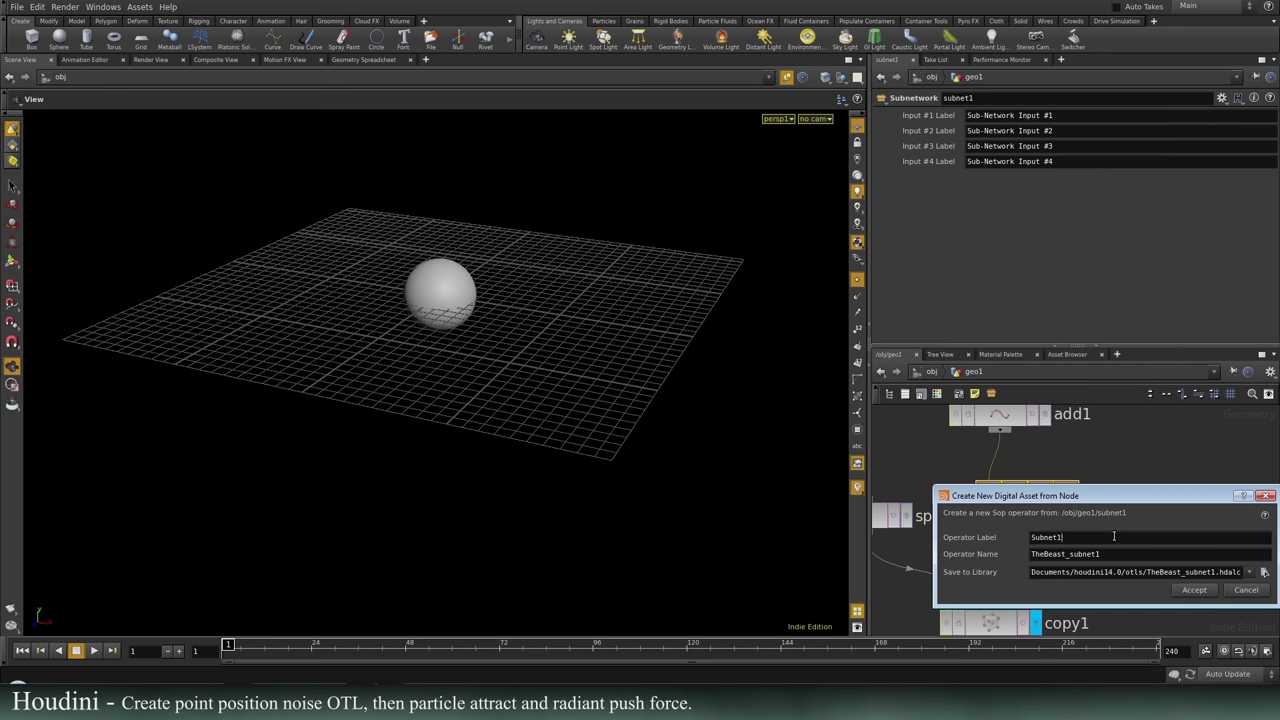
{"action": "double_click", "coordinate": [1113, 536]}
{"action": "type", "text": "def_noise"}
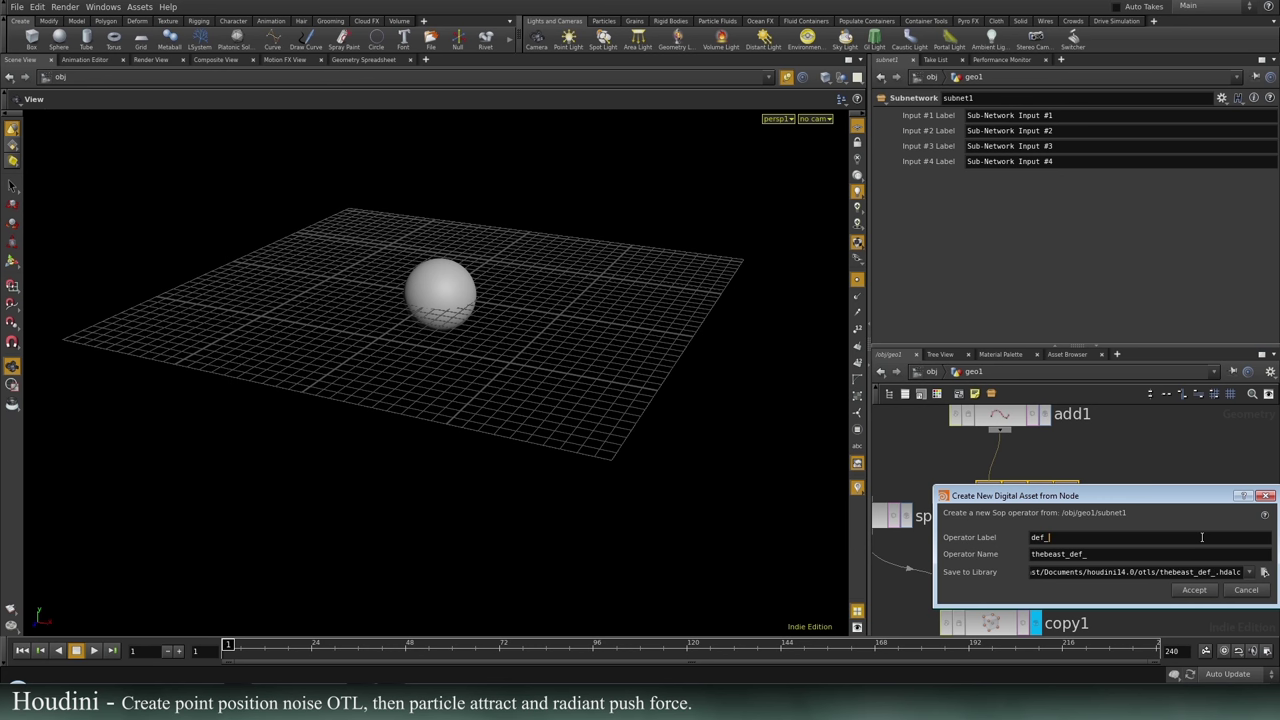
{"action": "key", "text": "Tab"}
{"action": "type", "text": "def_noise"}
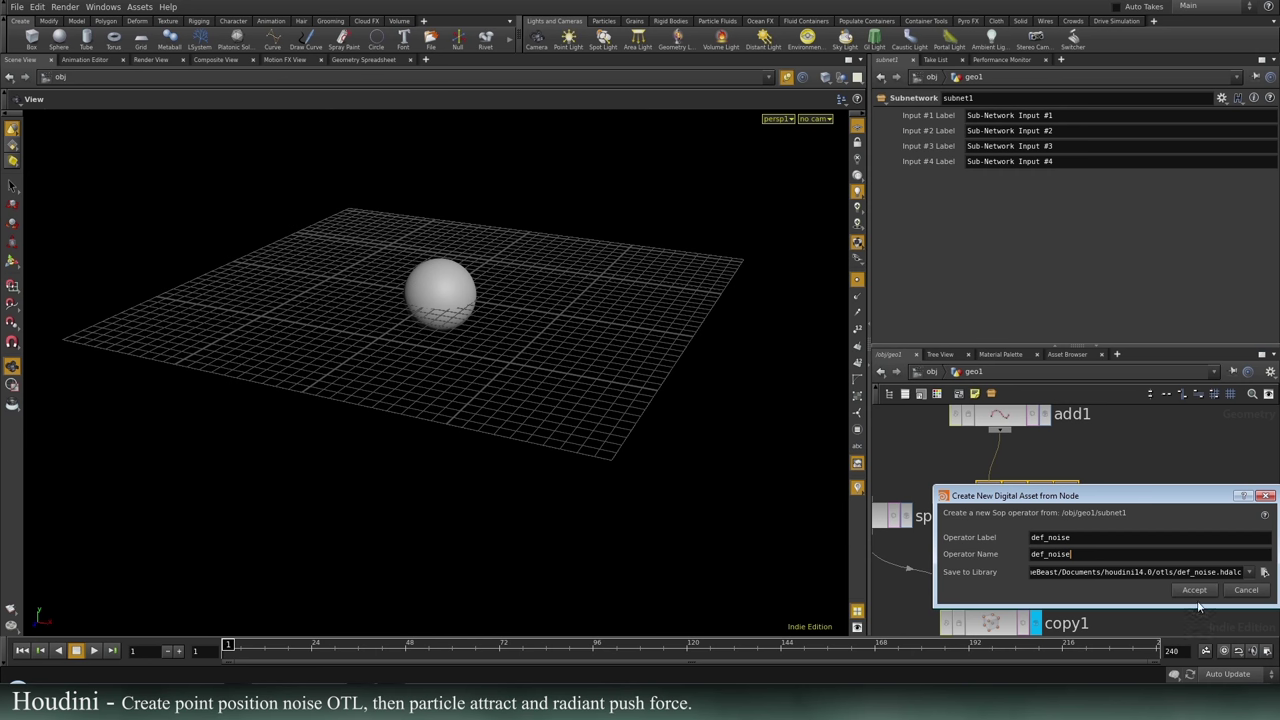
{"action": "left_click", "coordinate": [1194, 590]}
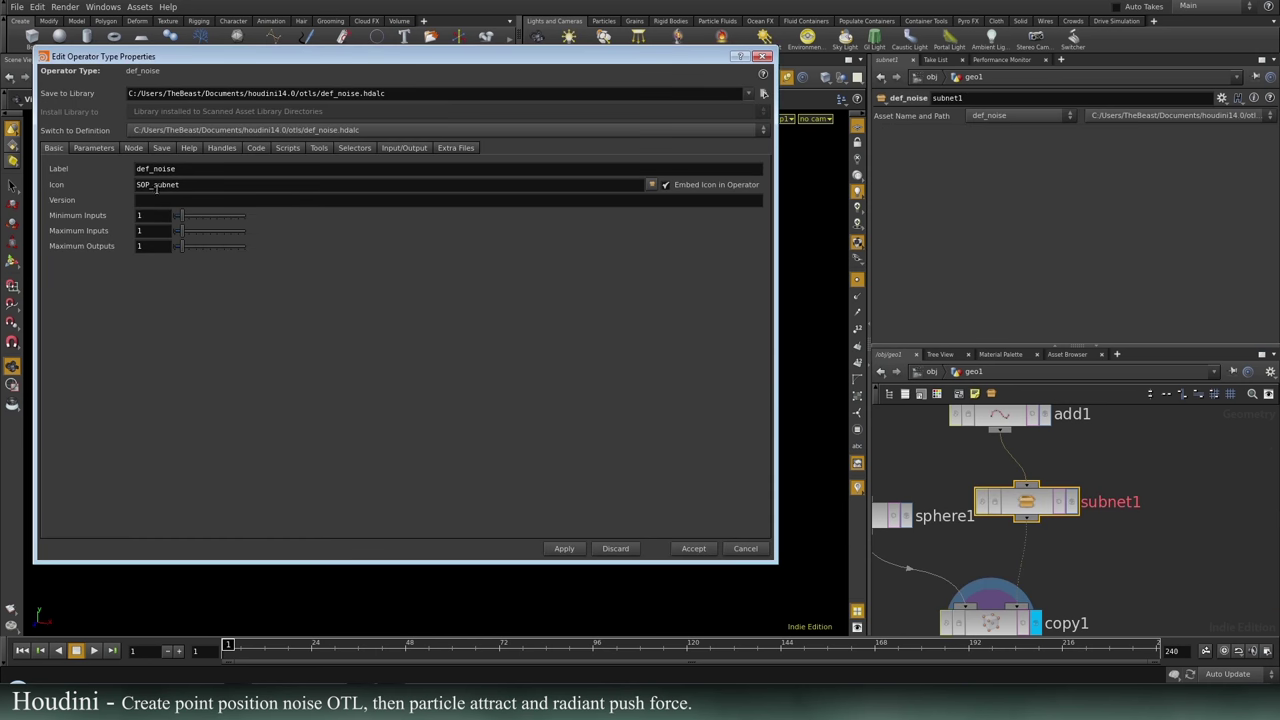
Export pointvop1's offsetTimeMult and Frequency from inside the subnet to the def_noise asset's parameter list.
{"action": "left_click", "coordinate": [94, 148]}
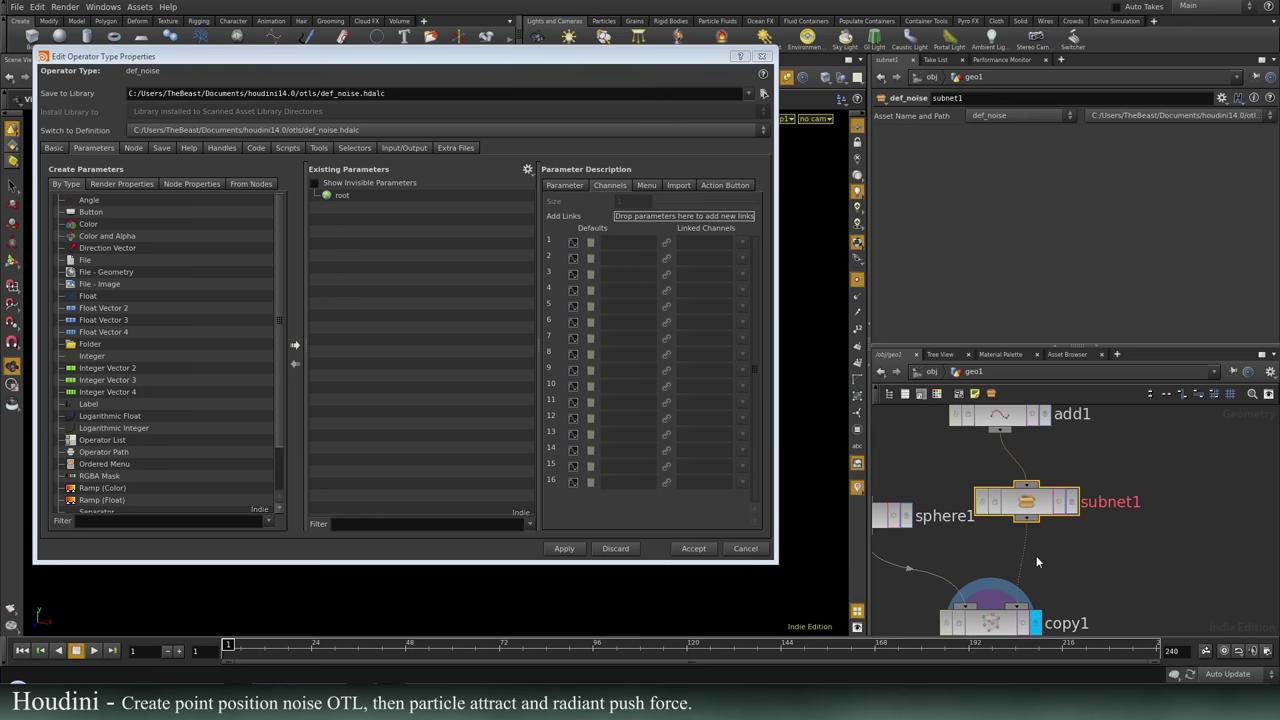
{"action": "double_click", "coordinate": [1026, 502]}
{"action": "middle_click_drag", "start_coordinate": [1159, 479], "coordinate": [1092, 410]}
{"action": "right_click", "coordinate": [920, 252]}
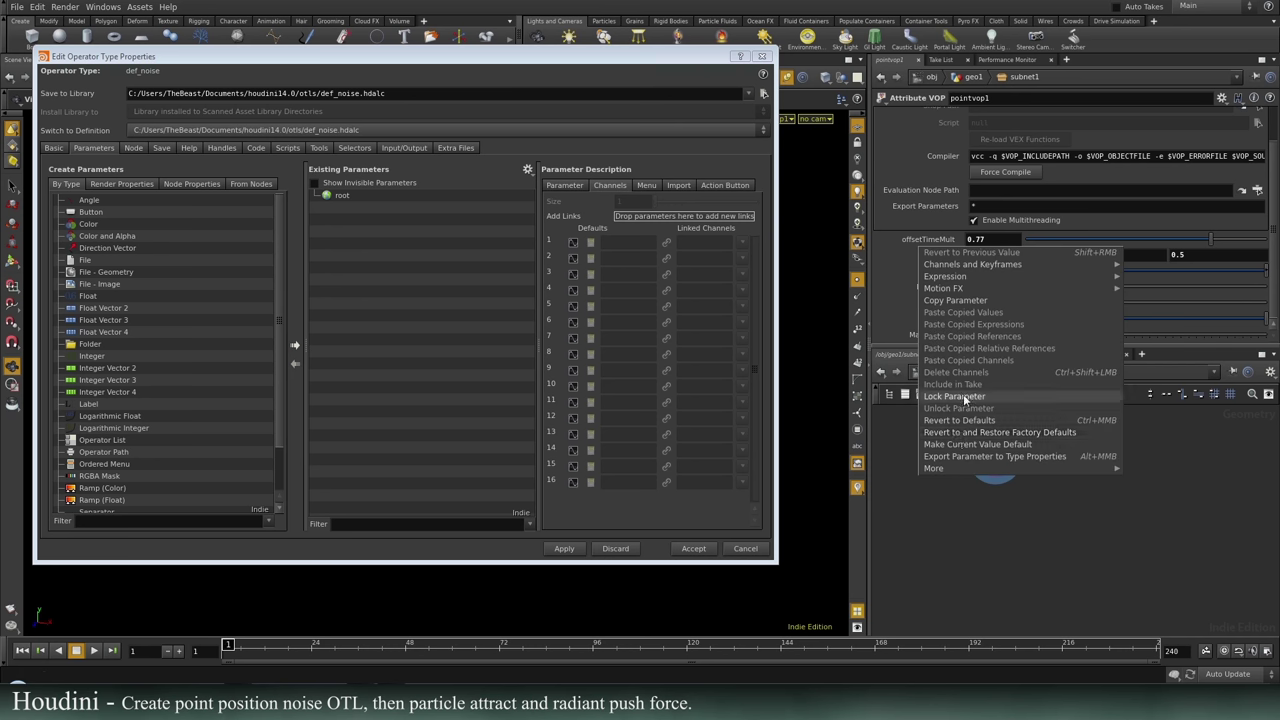
{"action": "left_click", "coordinate": [985, 457]}
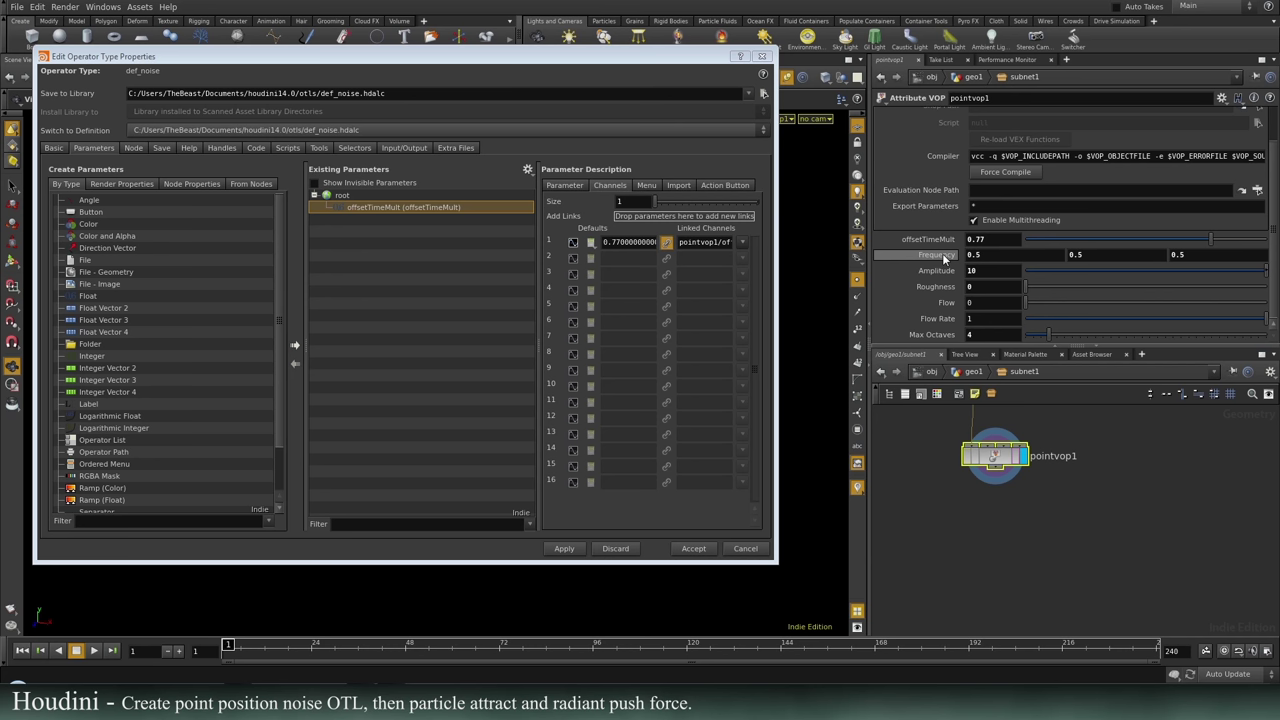
{"action": "right_click", "coordinate": [944, 258]}
{"action": "left_click", "coordinate": [1005, 466]}
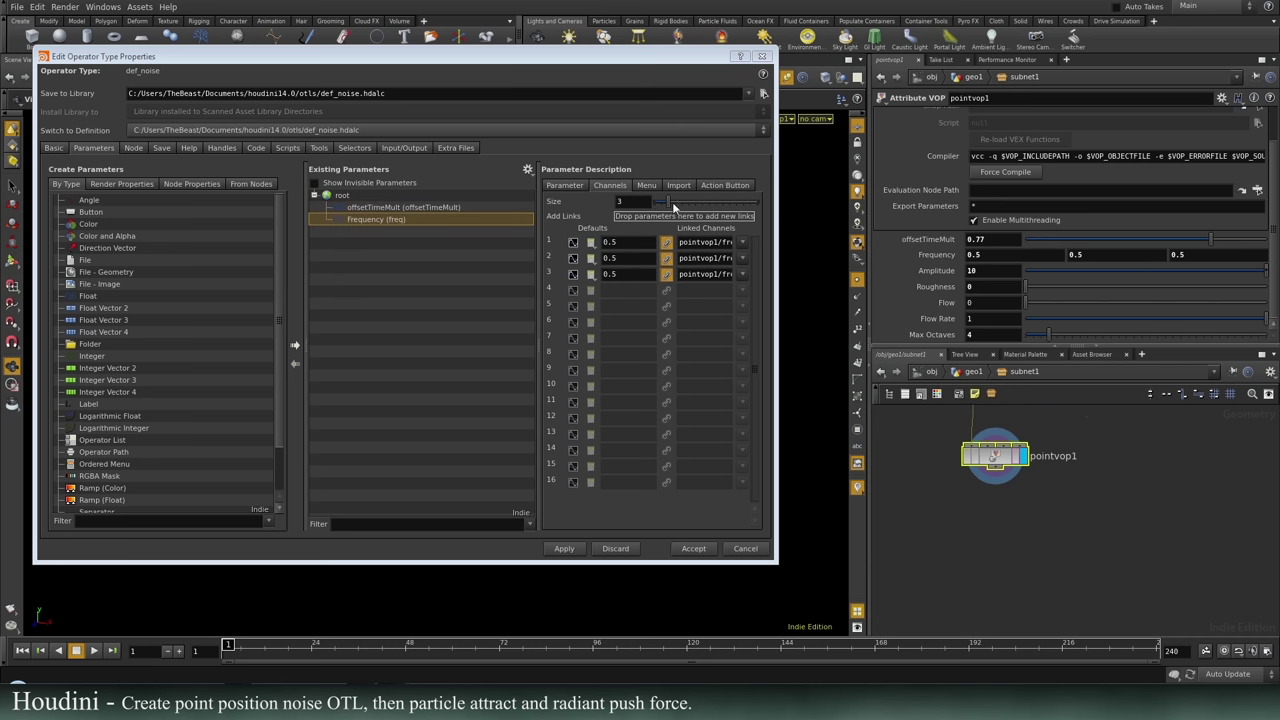
Set the default value of the asset's offsetTimeMult parameter to 1.
{"action": "left_click", "coordinate": [427, 210]}
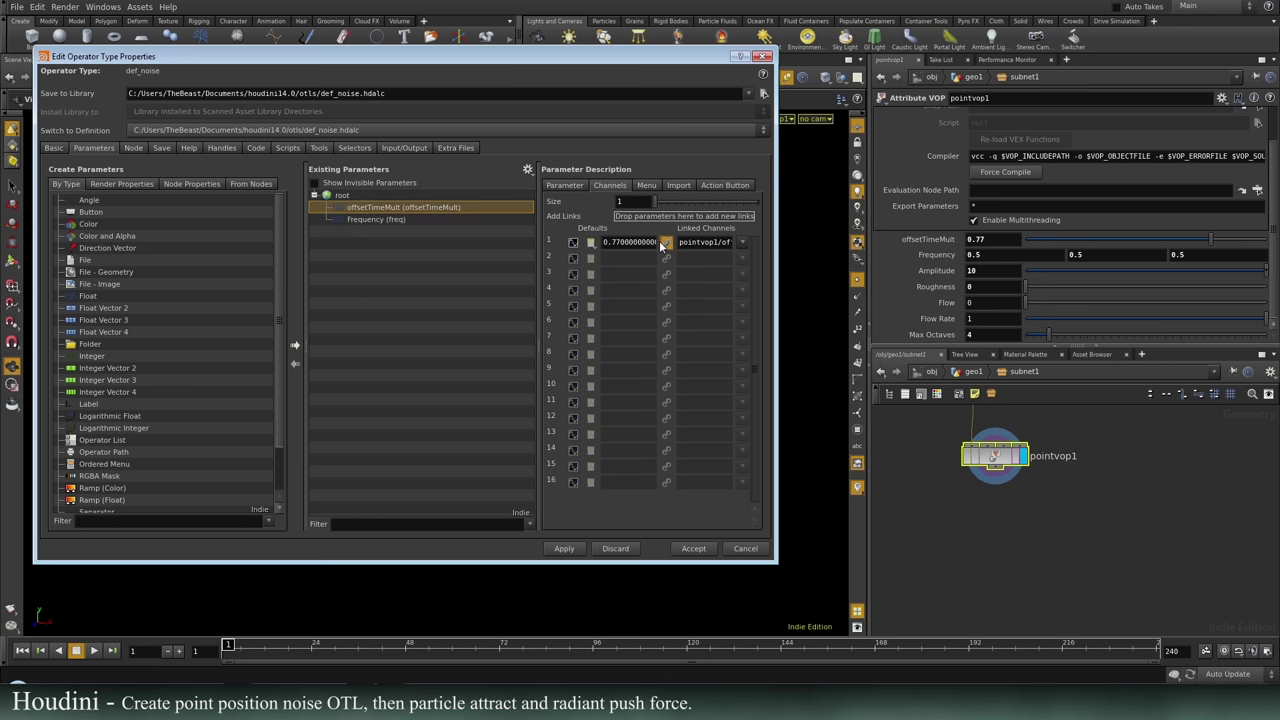
{"action": "left_click", "coordinate": [564, 185]}
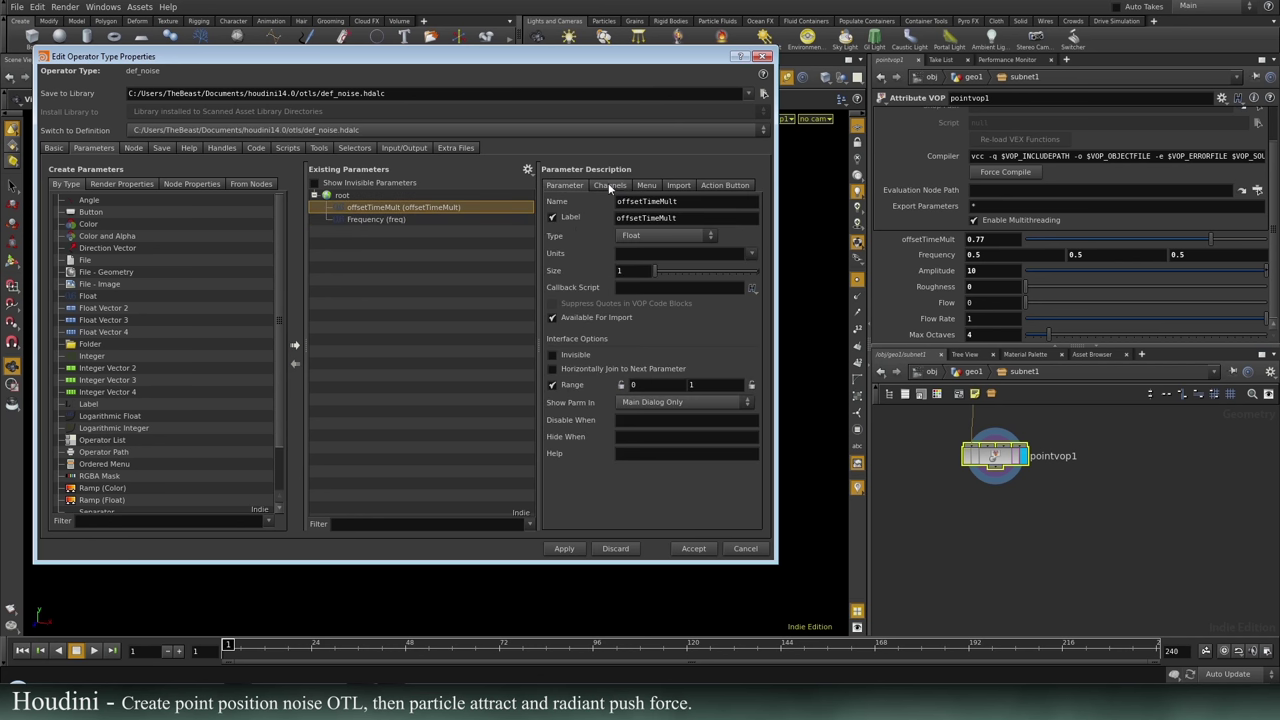
{"action": "left_click", "coordinate": [610, 186]}
{"action": "double_click", "coordinate": [619, 243]}
{"action": "type", "text": "1"}
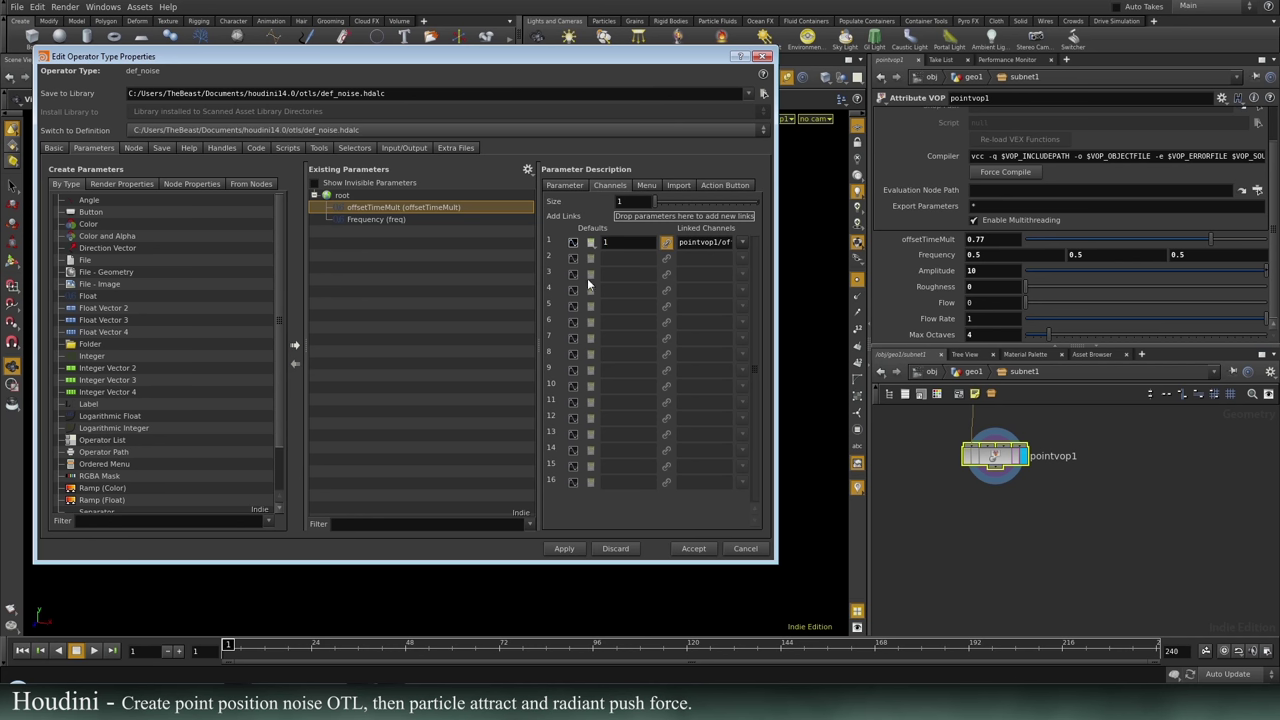
{"action": "left_click", "coordinate": [564, 185]}
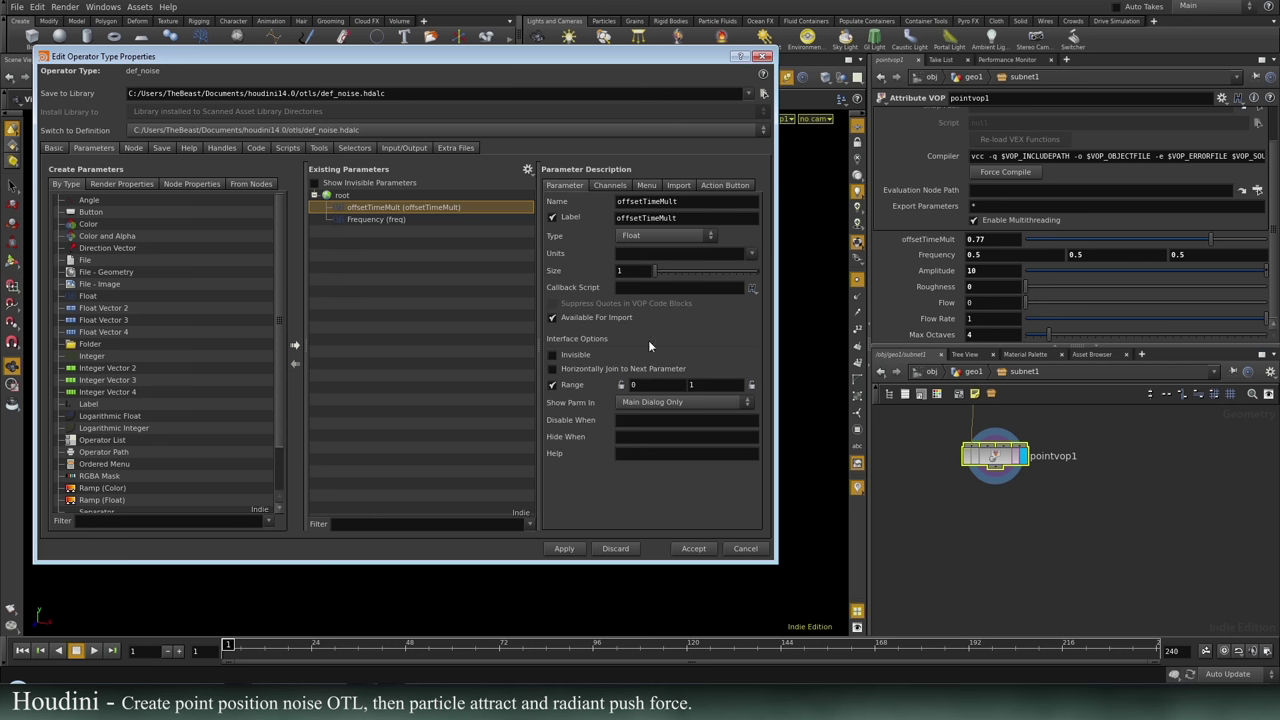
Add pointvop1's Amplitude, Roughness, Flow, Flow Rate and Max Octaves to the asset's existing parameters.
{"action": "left_click_drag", "start_coordinate": [941, 273], "coordinate": [342, 195]}
{"action": "left_click_drag", "start_coordinate": [945, 296], "coordinate": [377, 360]}
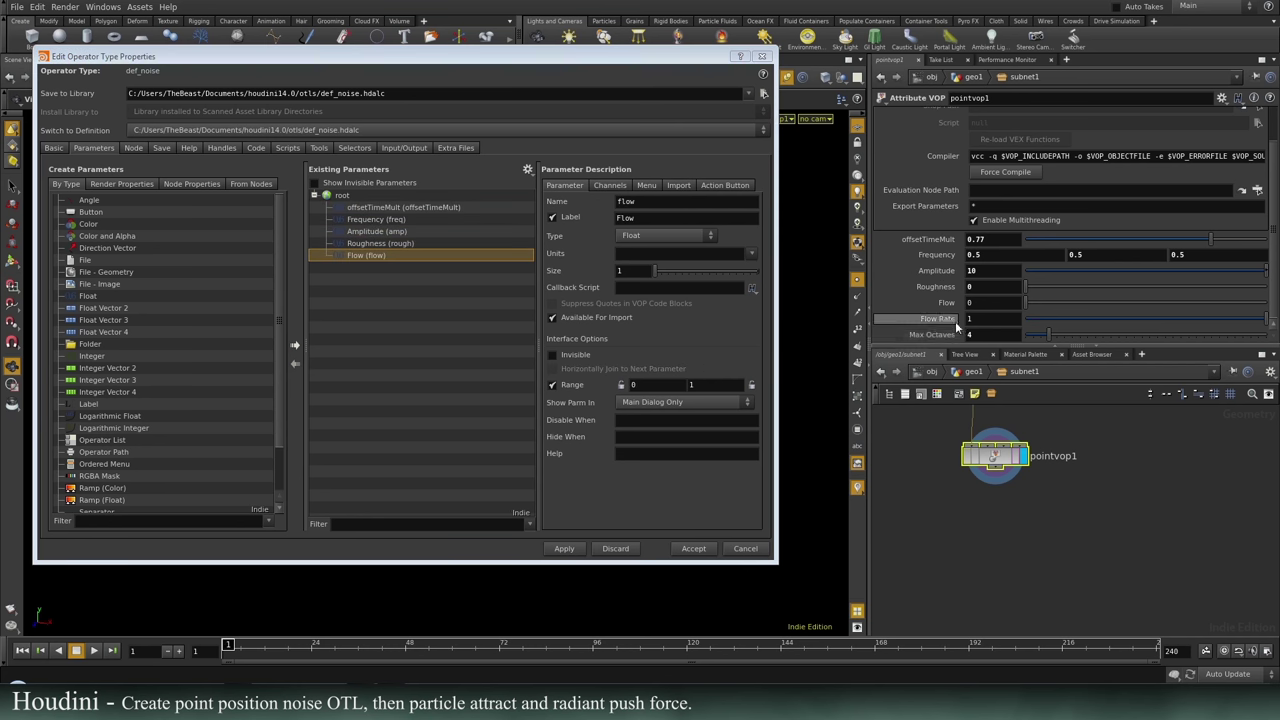
{"action": "left_click_drag", "start_coordinate": [933, 326], "coordinate": [342, 195]}
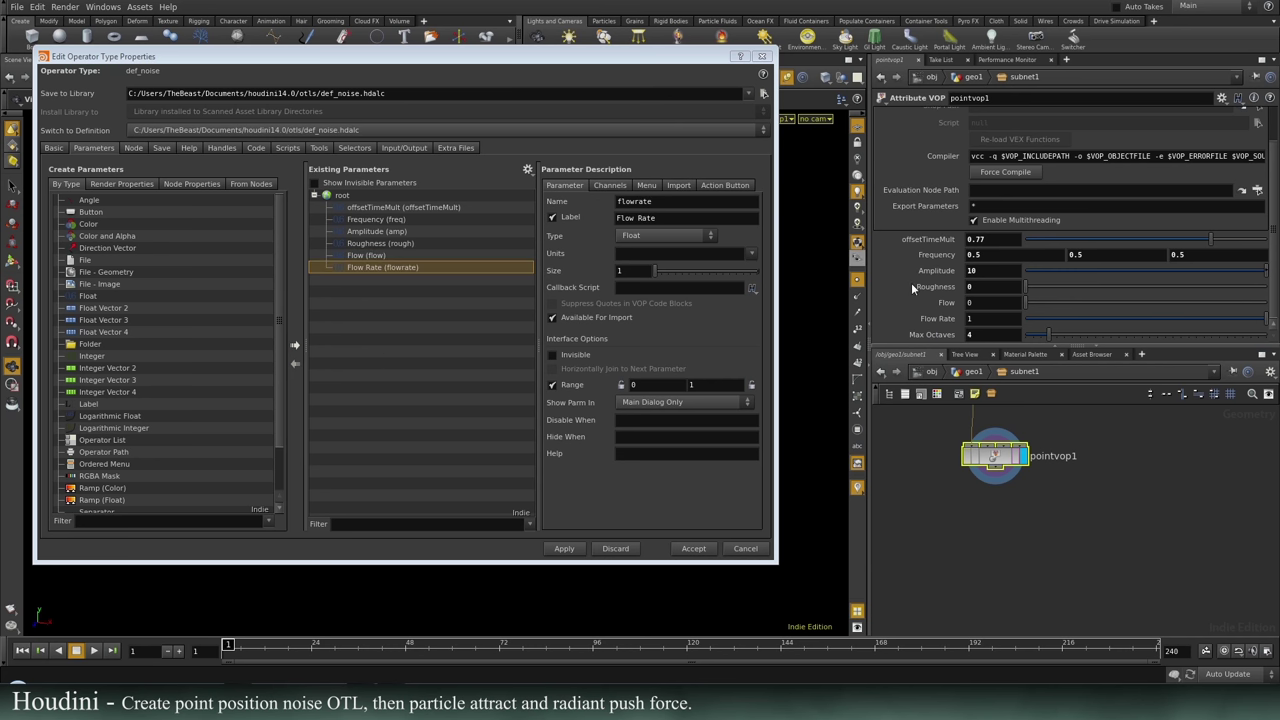
{"action": "left_click_drag", "start_coordinate": [914, 338], "coordinate": [342, 195]}
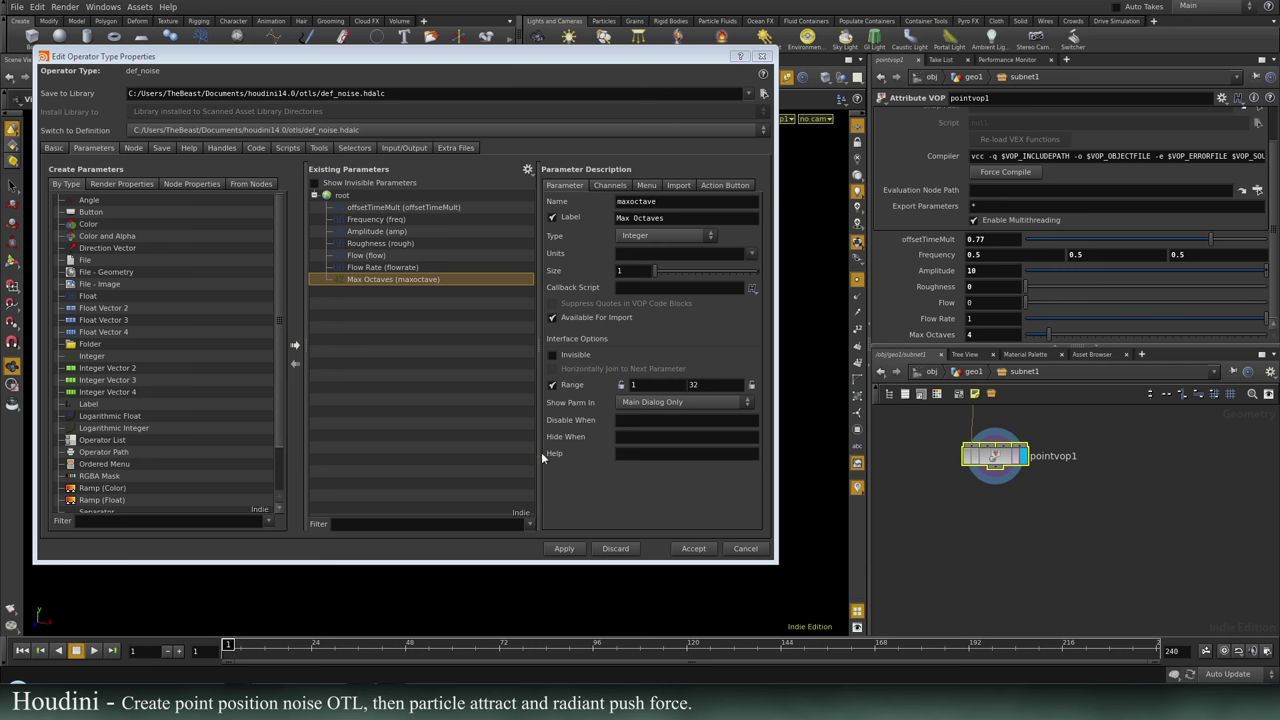
Reorder the asset parameters as Frequency, Amplitude, Roughness, offsetTimeMult, Flow, Flow Rate, Max Octaves, and accept the type properties.
{"action": "left_click", "coordinate": [345, 256]}
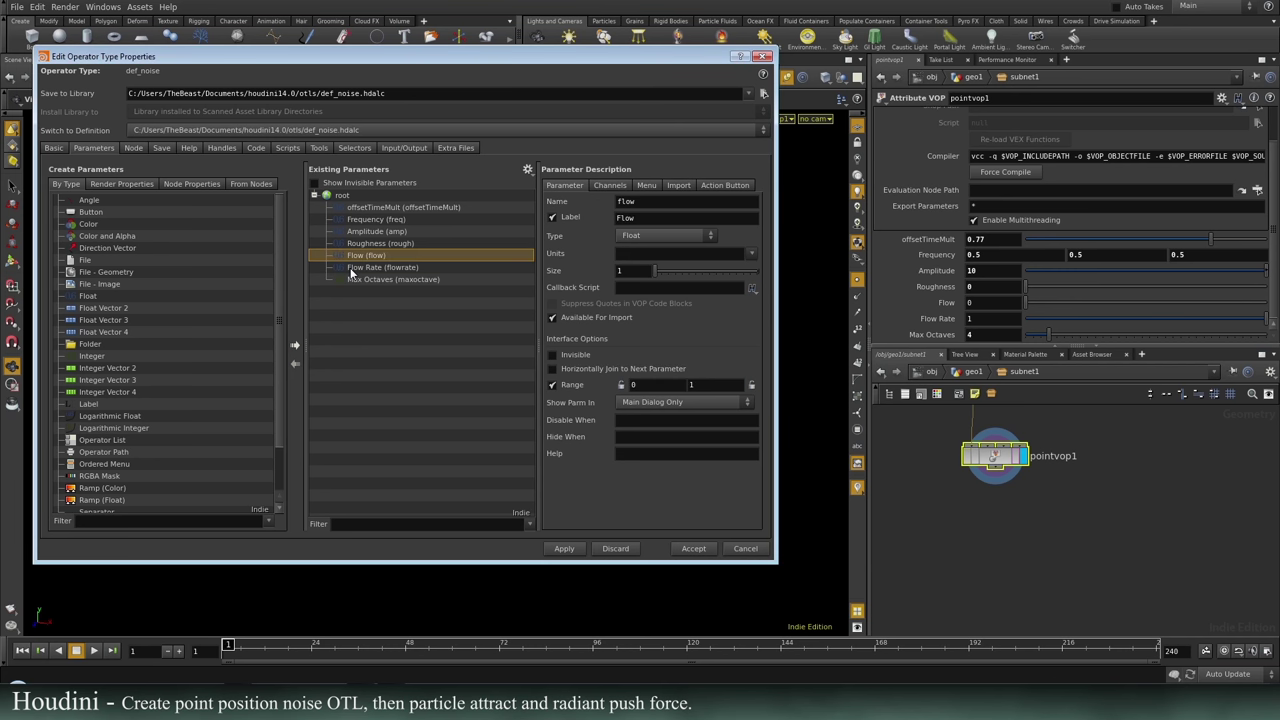
{"action": "left_click_drag", "start_coordinate": [340, 260], "coordinate": [345, 214]}
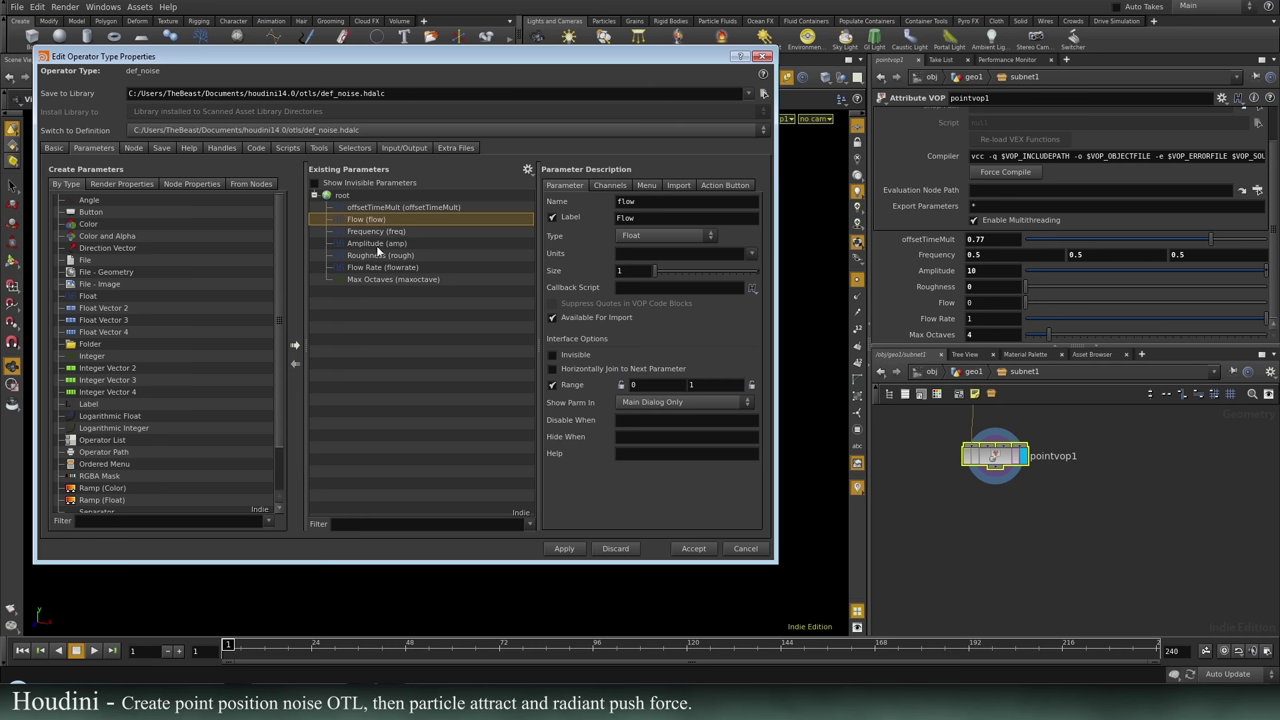
{"action": "left_click_drag", "start_coordinate": [346, 267], "coordinate": [344, 203]}
{"action": "left_click_drag", "start_coordinate": [340, 258], "coordinate": [345, 213]}
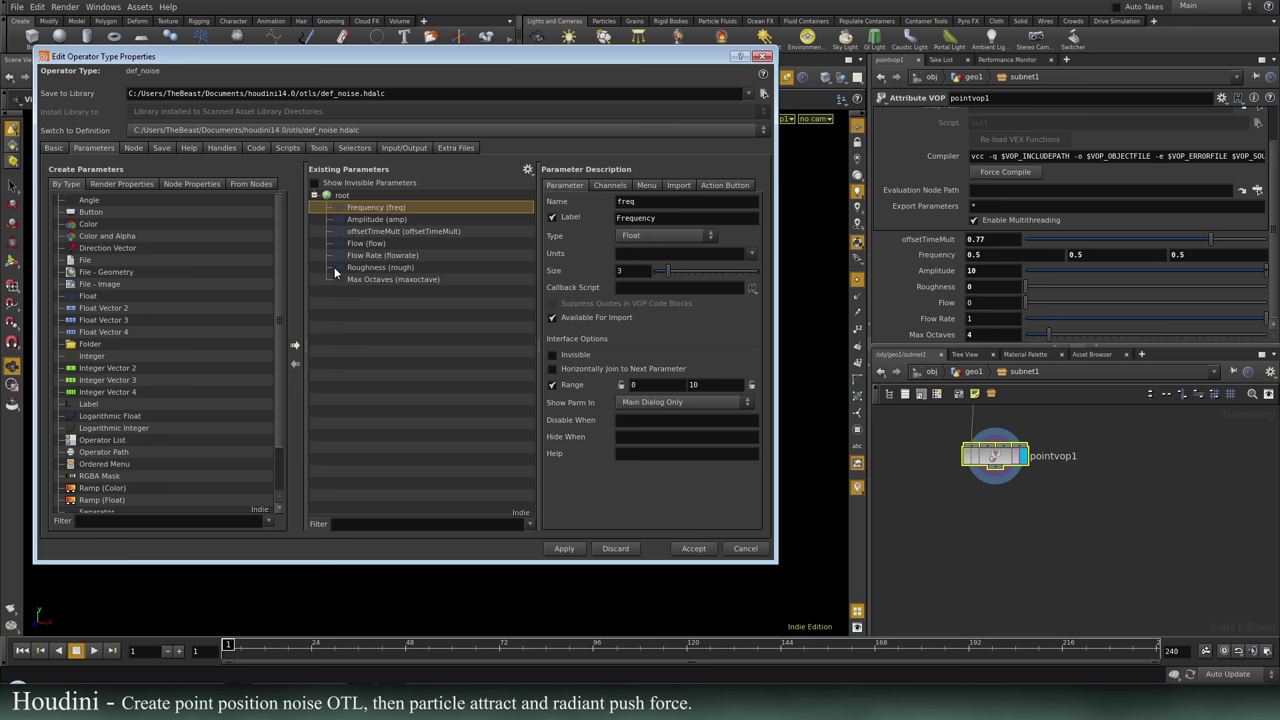
{"action": "left_click_drag", "start_coordinate": [336, 272], "coordinate": [344, 231]}
{"action": "left_click", "coordinate": [564, 547]}
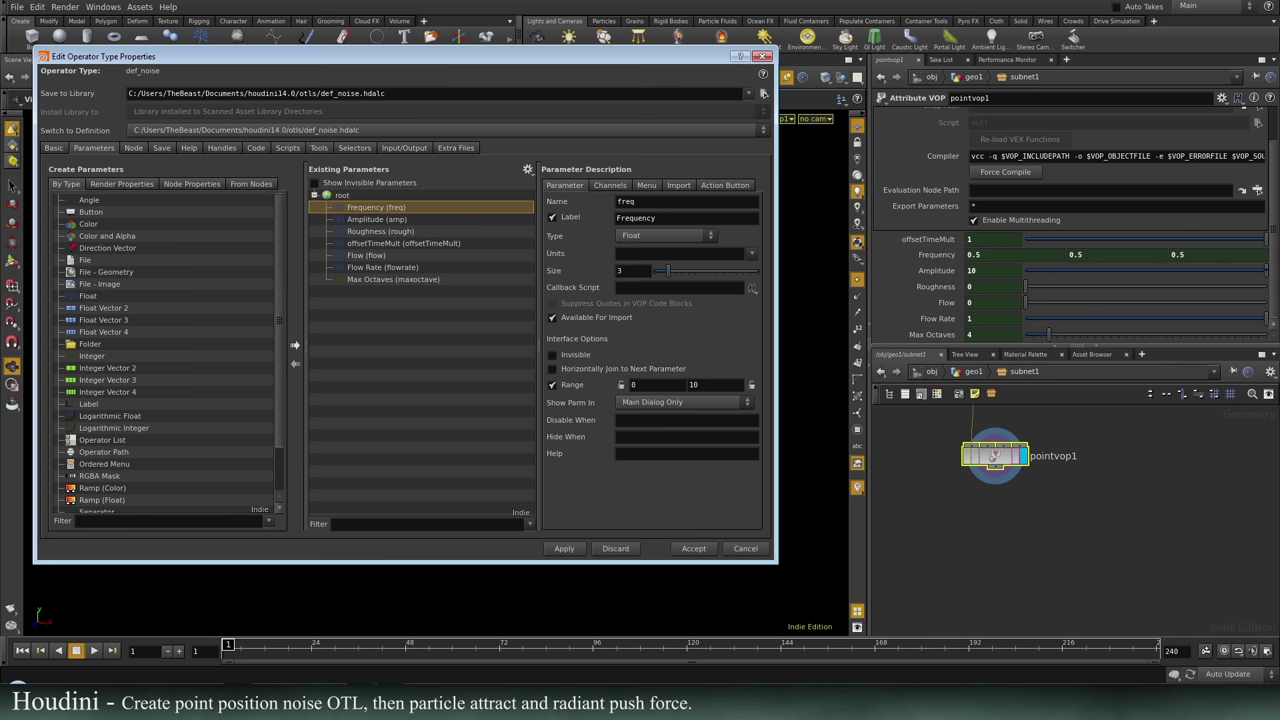
{"action": "left_click", "coordinate": [693, 548]}
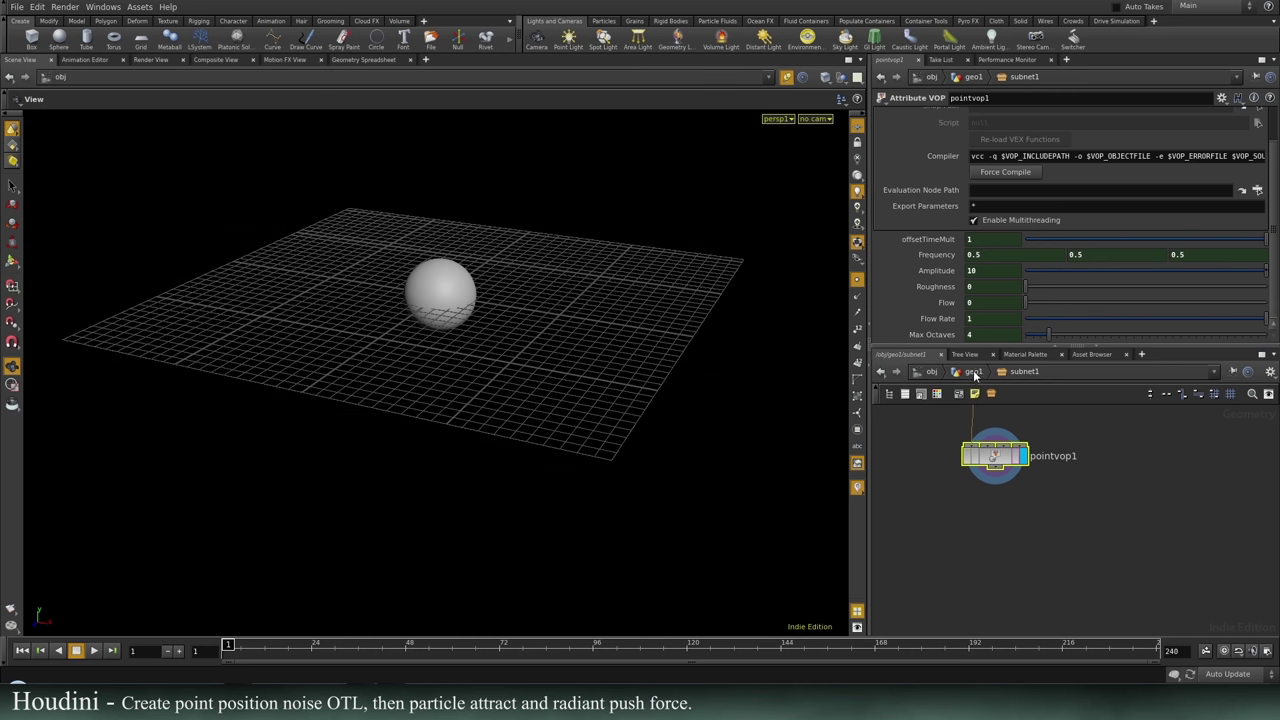
Return to the geo1 network and save the def_noise operator type from subnet1.
{"action": "left_click", "coordinate": [972, 374]}
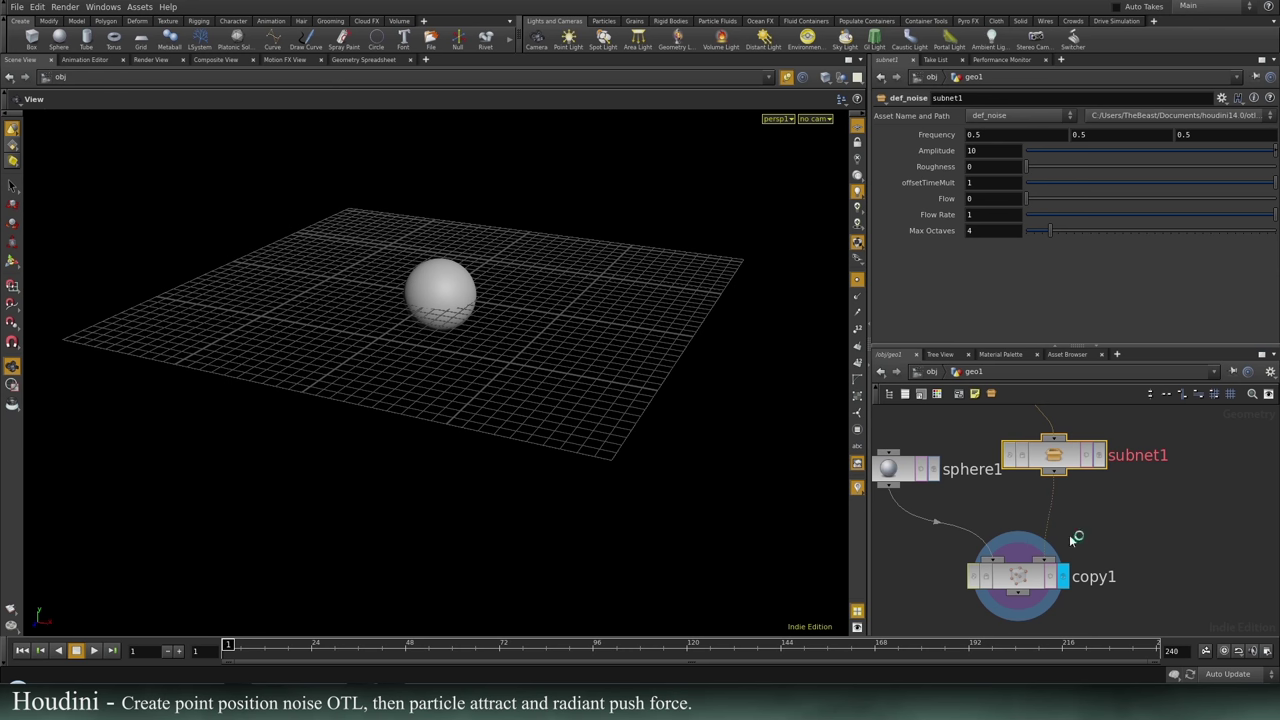
{"action": "right_click", "coordinate": [1055, 462]}
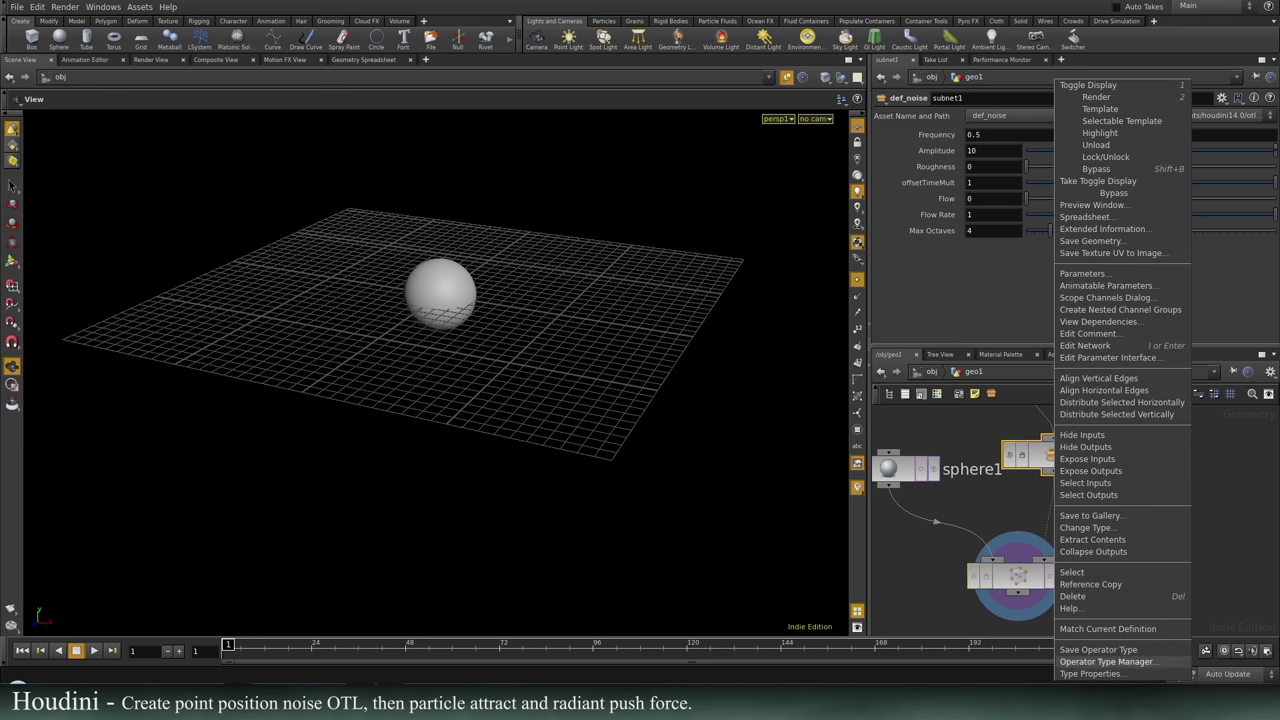
{"action": "left_click", "coordinate": [1128, 651]}
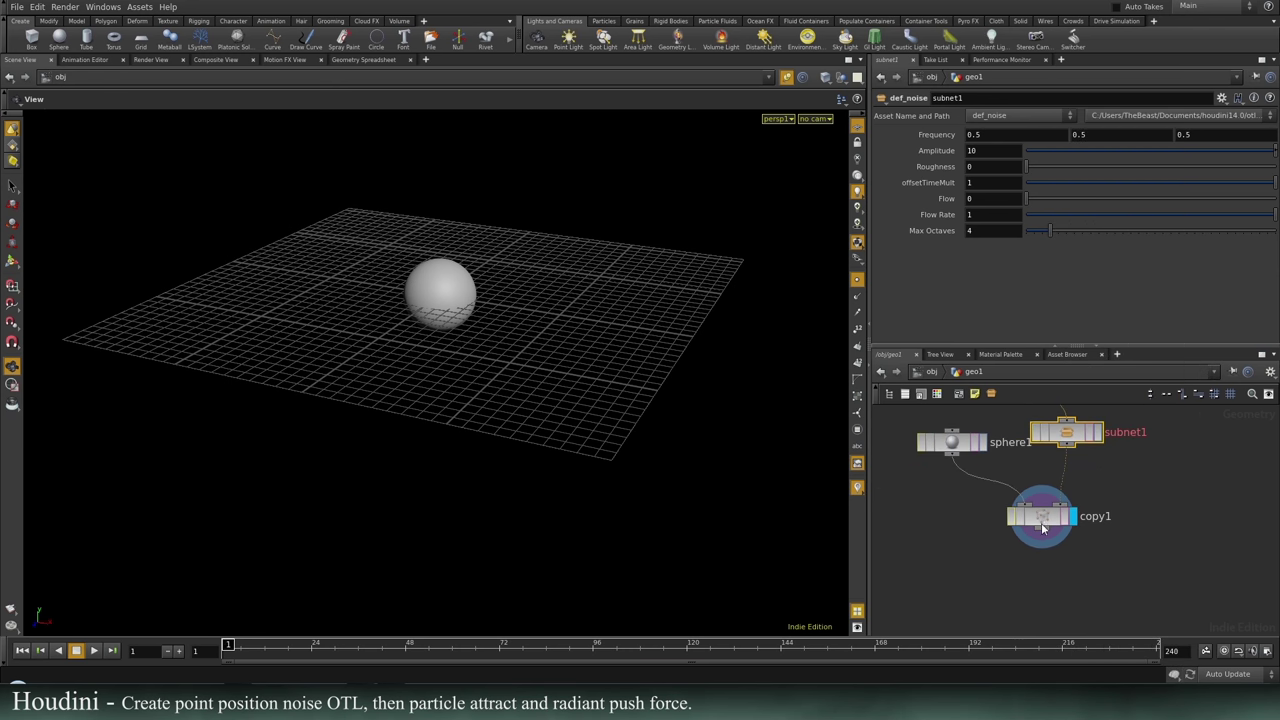
Spread out the network by moving copy1 below the sphere and subnet nodes and add1 farther above subnet1.
{"action": "left_click_drag", "start_coordinate": [1043, 528], "coordinate": [988, 555]}
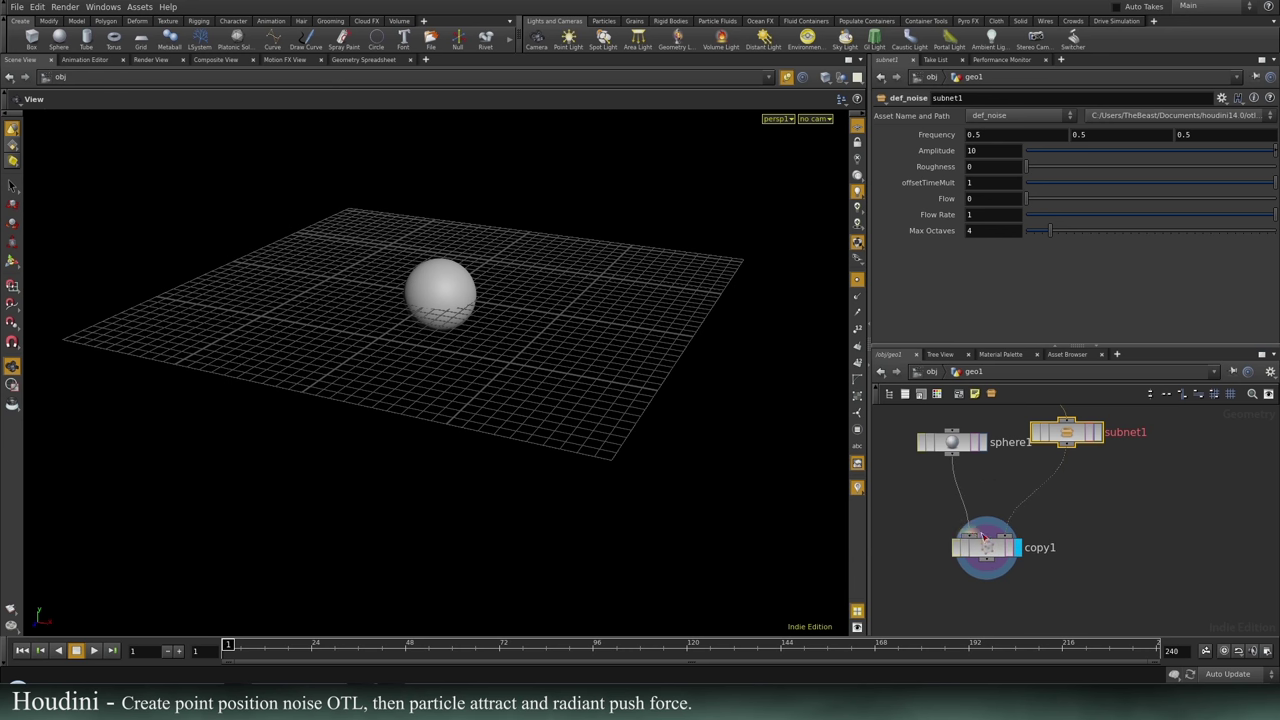
{"action": "left_click_drag", "start_coordinate": [993, 561], "coordinate": [1014, 572]}
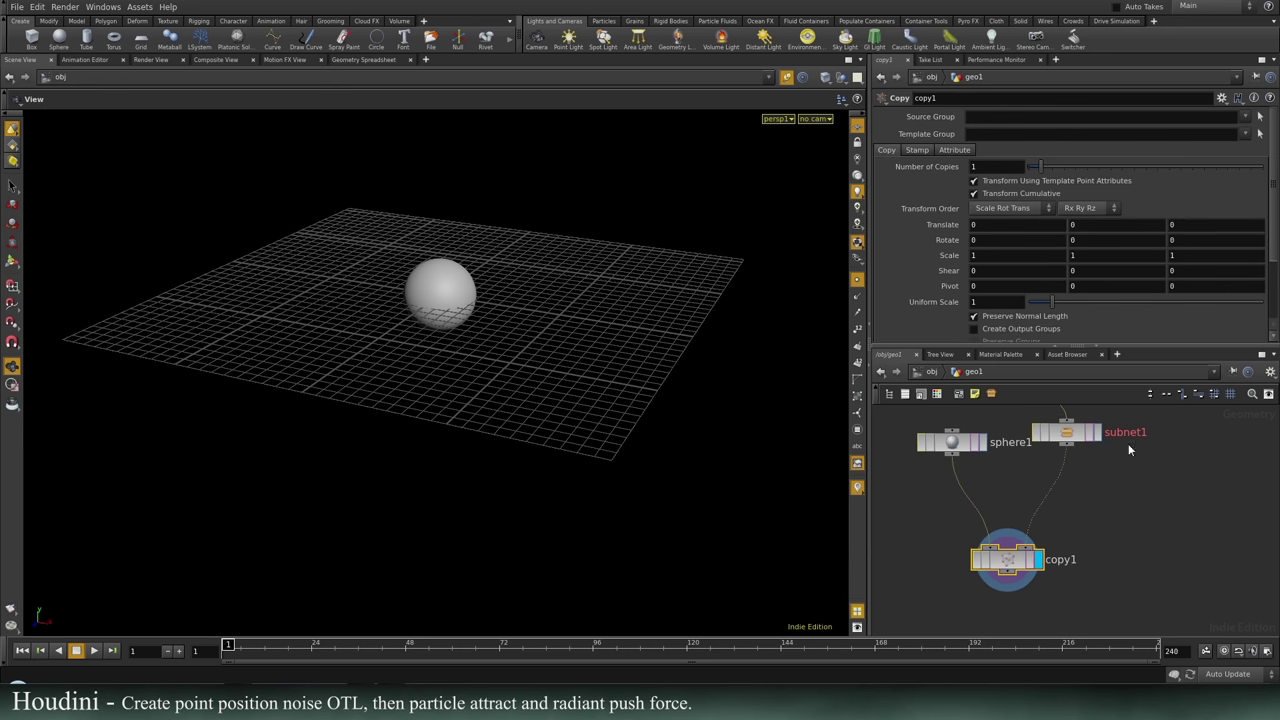
{"action": "middle_click_drag", "start_coordinate": [1160, 444], "coordinate": [1108, 534]}
{"action": "middle_click_drag", "start_coordinate": [1098, 448], "coordinate": [1084, 486]}
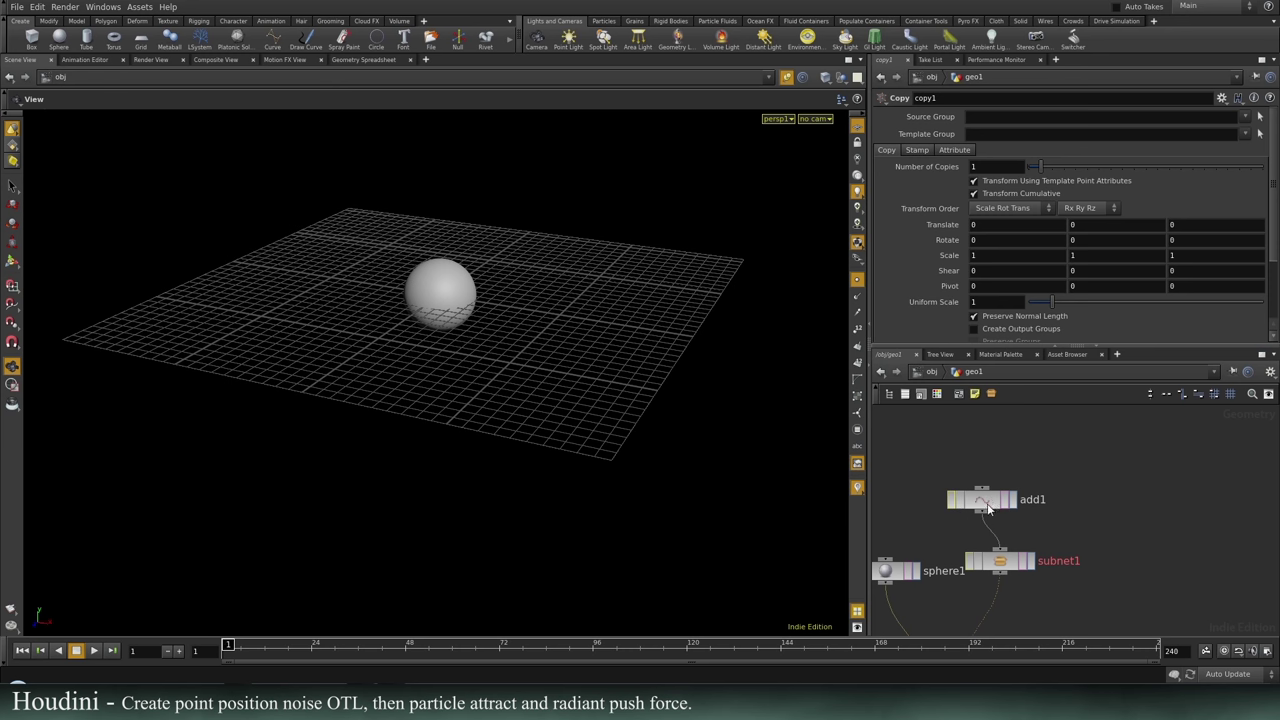
{"action": "left_click_drag", "start_coordinate": [988, 508], "coordinate": [963, 443]}
{"action": "mouse_move", "coordinate": [1231, 589]}
{"action": "middle_mouse_down"}
{"action": "mouse_move", "coordinate": [1023, 500]}
{"action": "mouse_move", "coordinate": [1248, 590]}
{"action": "middle_mouse_up"}
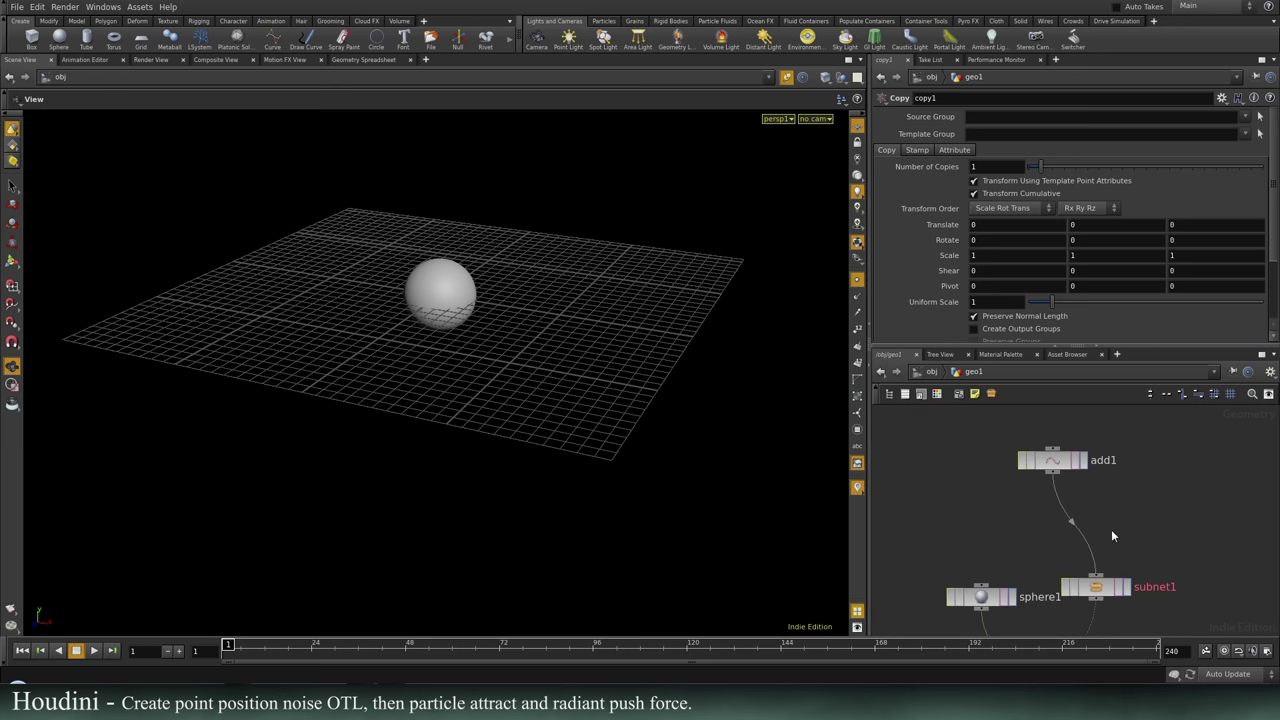
Add a Line node with 23 points beside add1 and connect its output to subnet1's input.
{"action": "key", "text": "Tab"}
{"action": "left_click", "coordinate": [1115, 312]}
{"action": "left_click", "coordinate": [1153, 497]}
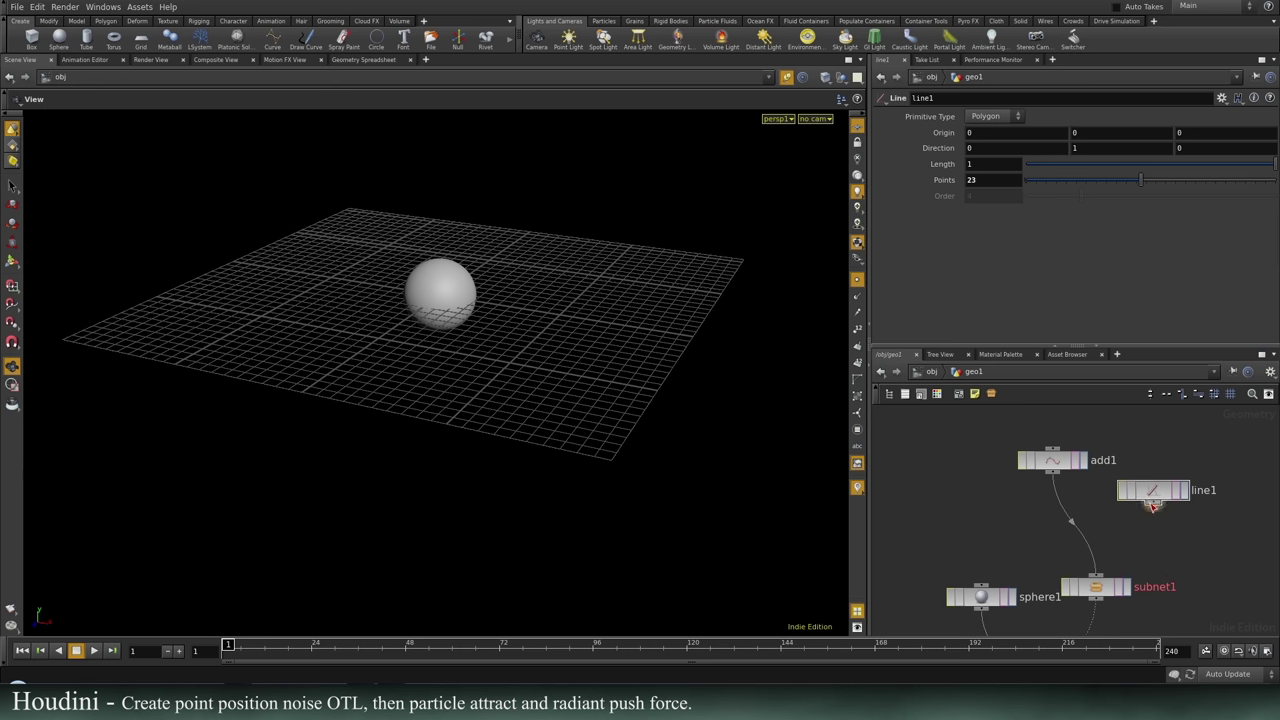
{"action": "left_click_drag", "start_coordinate": [1153, 503], "coordinate": [1095, 577]}
{"action": "middle_click_drag", "start_coordinate": [1179, 607], "coordinate": [1159, 545]}
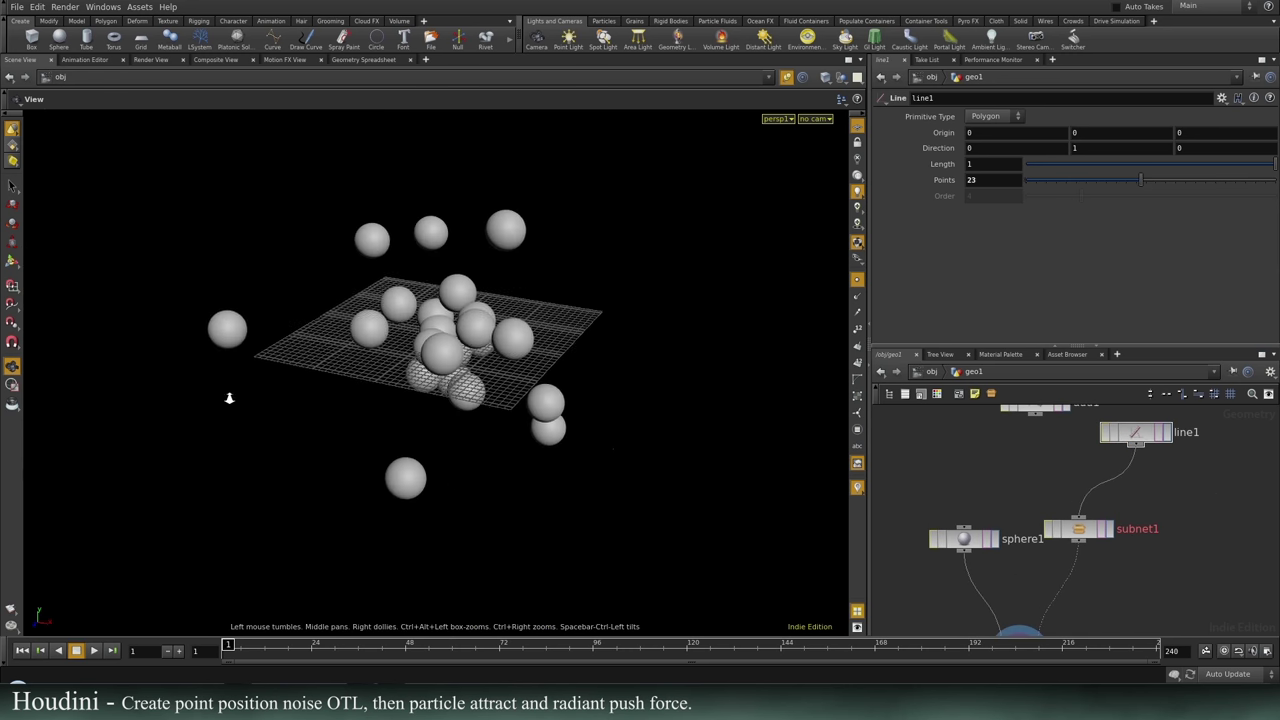
Set sphere1's Uniform Scale to 0.13.
{"action": "middle_click_drag", "start_coordinate": [1151, 597], "coordinate": [1153, 563]}
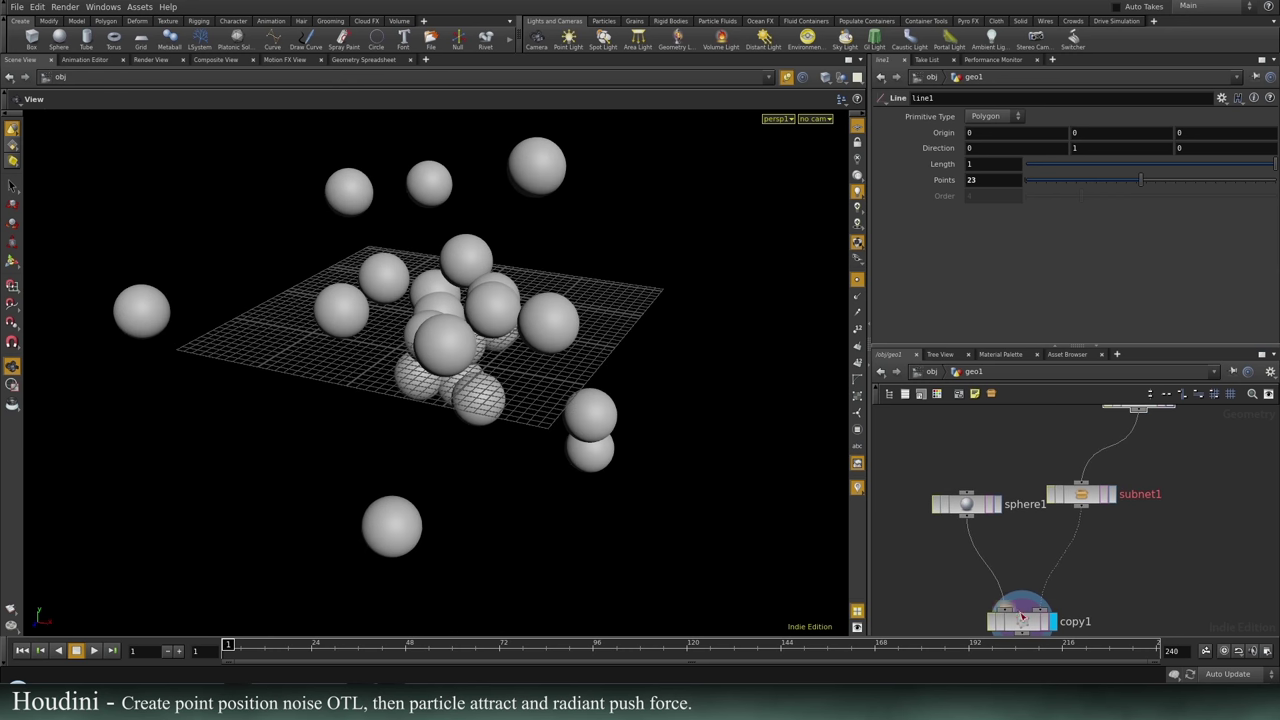
{"action": "left_click", "coordinate": [980, 502]}
{"action": "left_click_drag", "start_coordinate": [1046, 181], "coordinate": [1030, 185]}
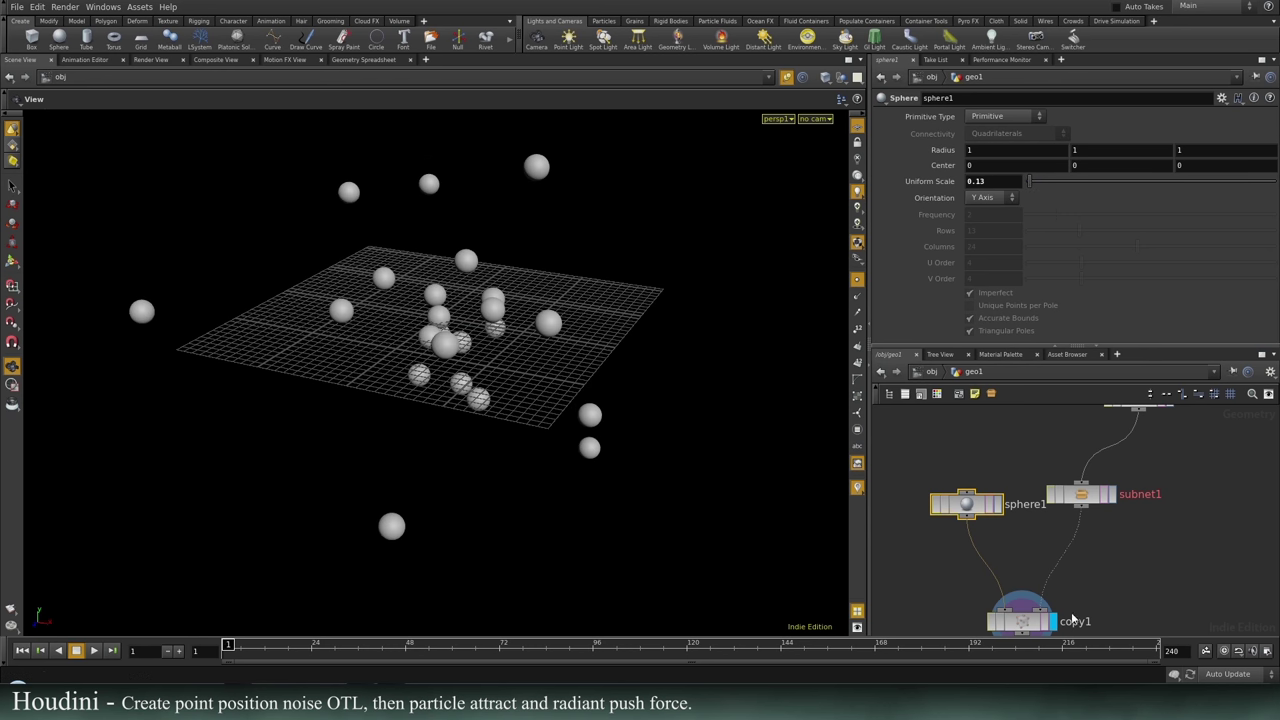
Display subnet1's output, scrub the timeline to check the noise-deformed line, and select subnet1.
{"action": "left_click", "coordinate": [1113, 497]}
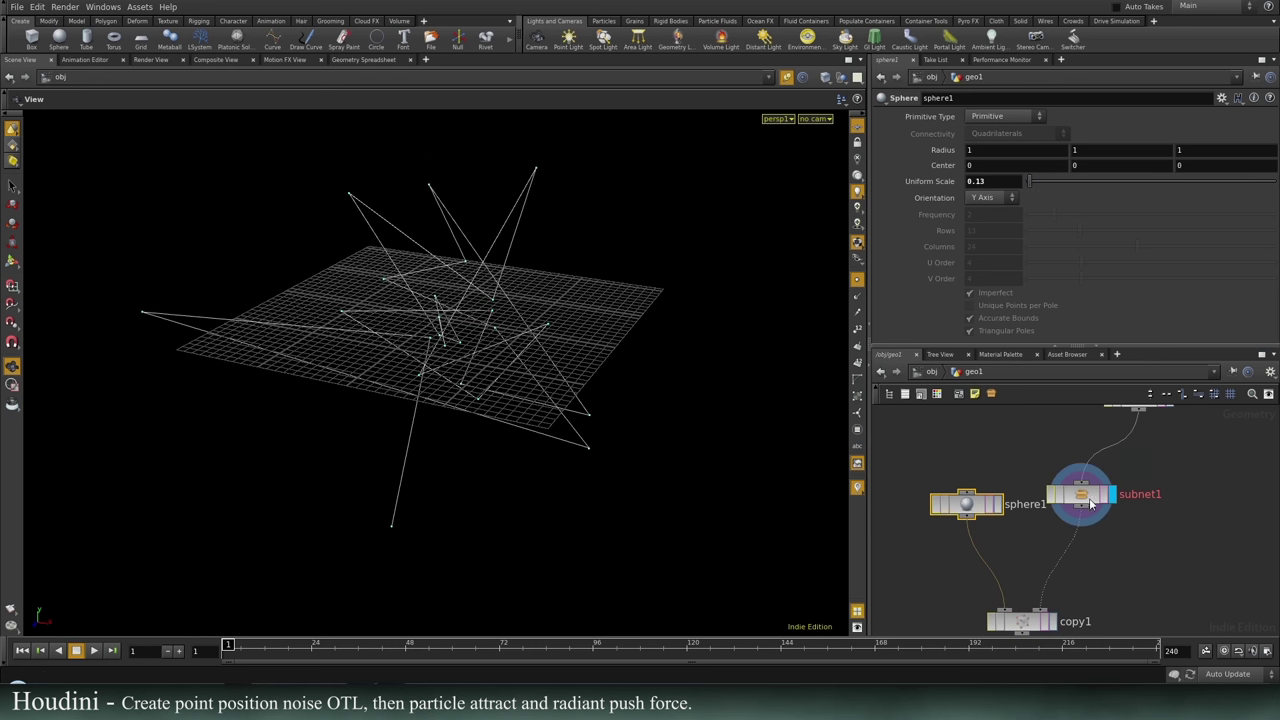
{"action": "left_click", "coordinate": [536, 650]}
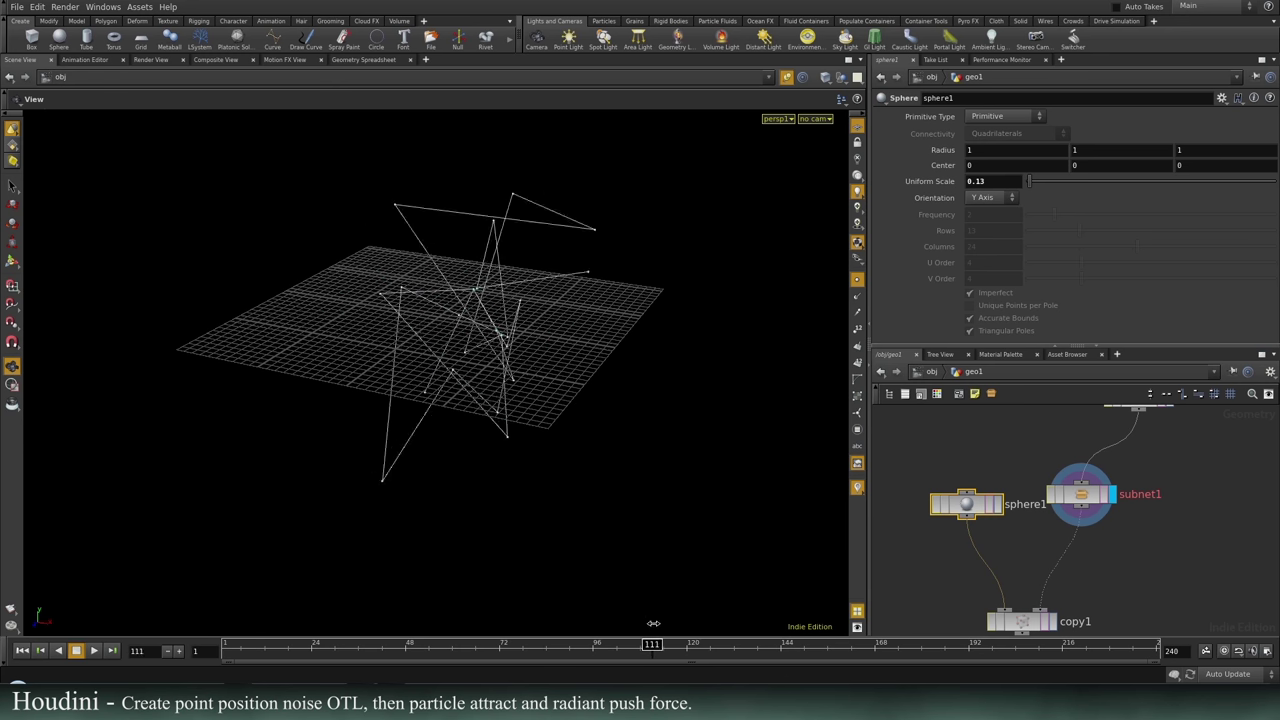
{"action": "left_click", "coordinate": [1089, 494]}
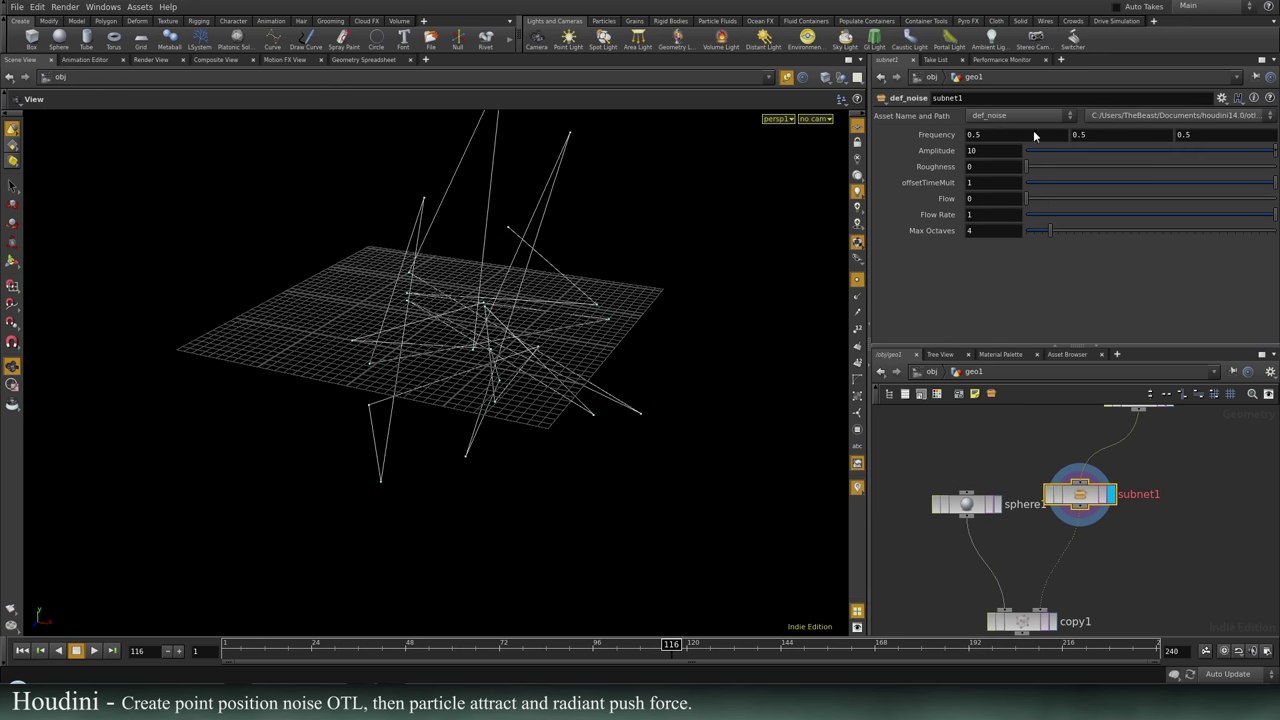
Inside subnet1's pointvop1, shift geometryvopglobal1, inttofloat1 and floattovec2 away from add1 to make room in the point-number chain.
{"action": "double_click", "coordinate": [1085, 496]}
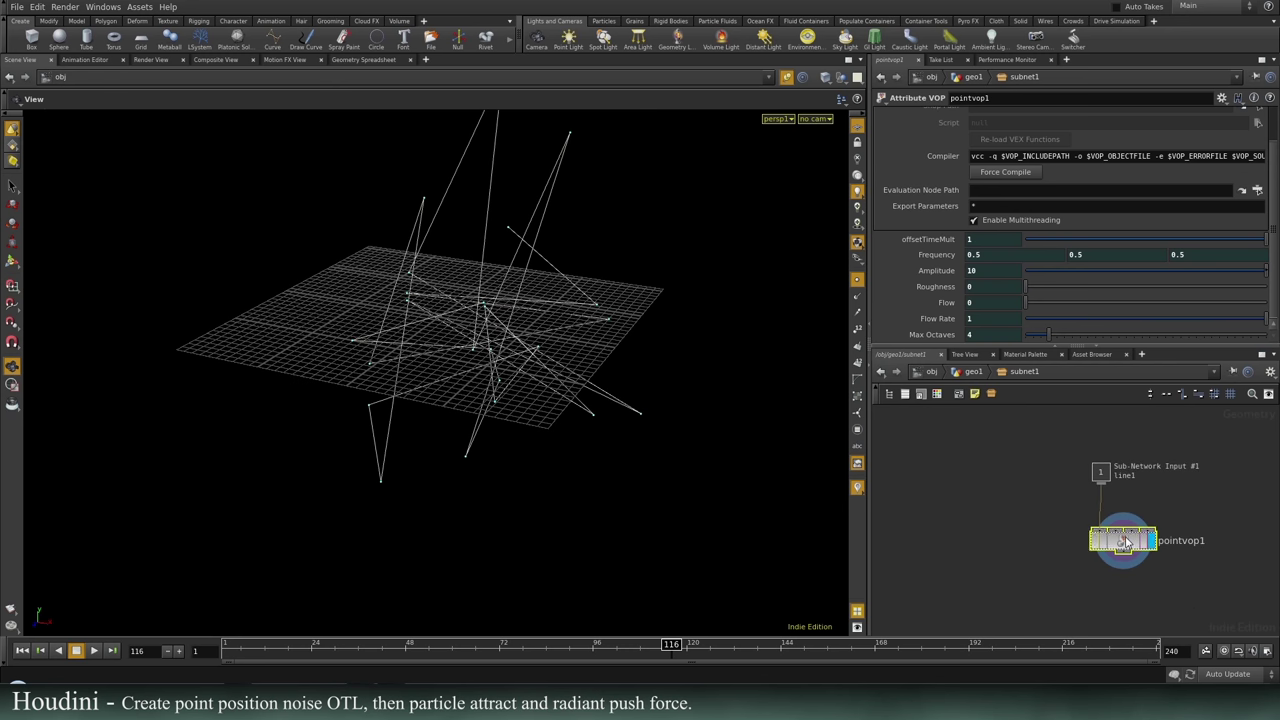
{"action": "double_click", "coordinate": [1123, 541]}
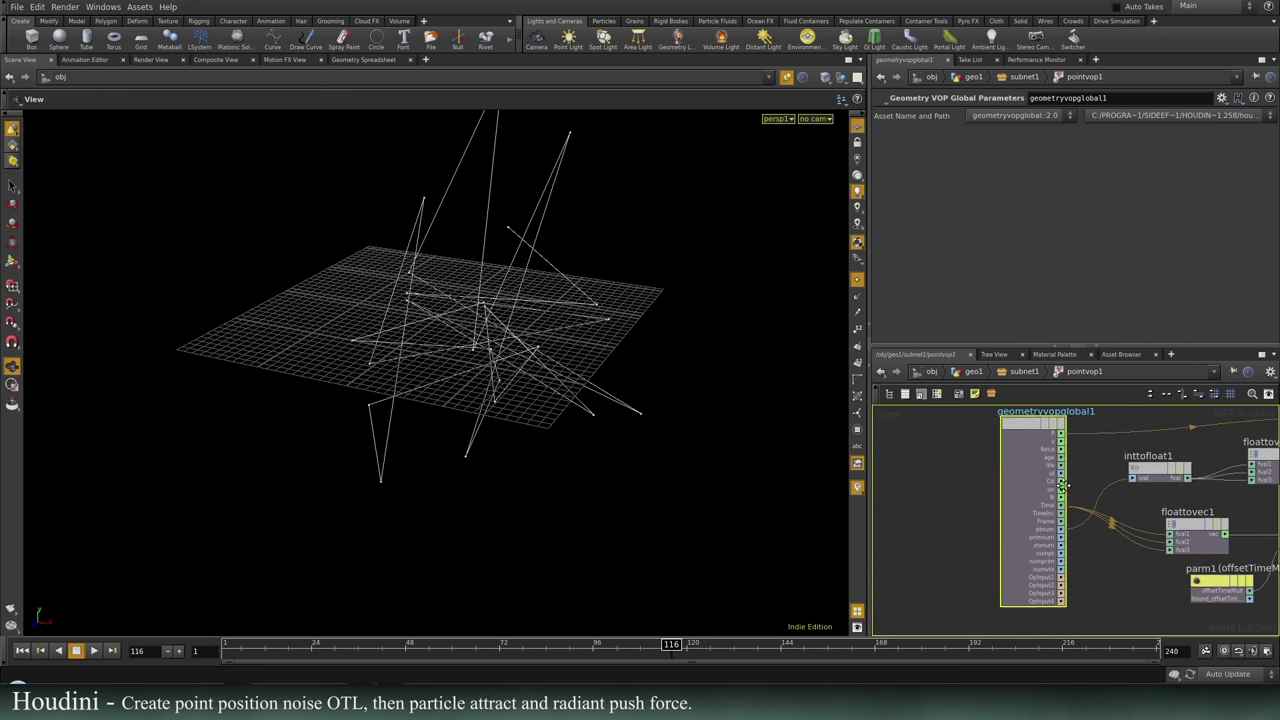
{"action": "middle_click_drag", "start_coordinate": [1062, 485], "coordinate": [1033, 521]}
{"action": "left_click_drag", "start_coordinate": [999, 463], "coordinate": [907, 447]}
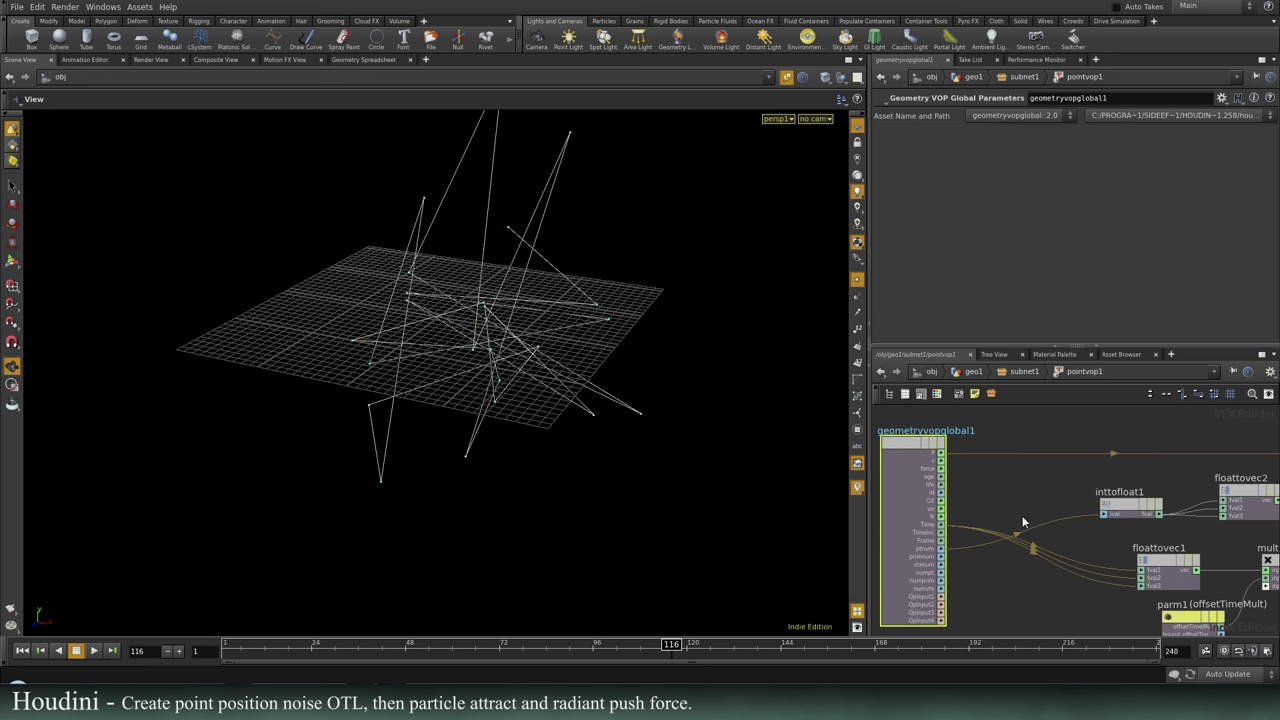
{"action": "scroll", "coordinate": [1067, 566], "scroll_direction": "up", "scroll_amount": 2}
{"action": "middle_click_drag", "start_coordinate": [890, 550], "coordinate": [992, 572]}
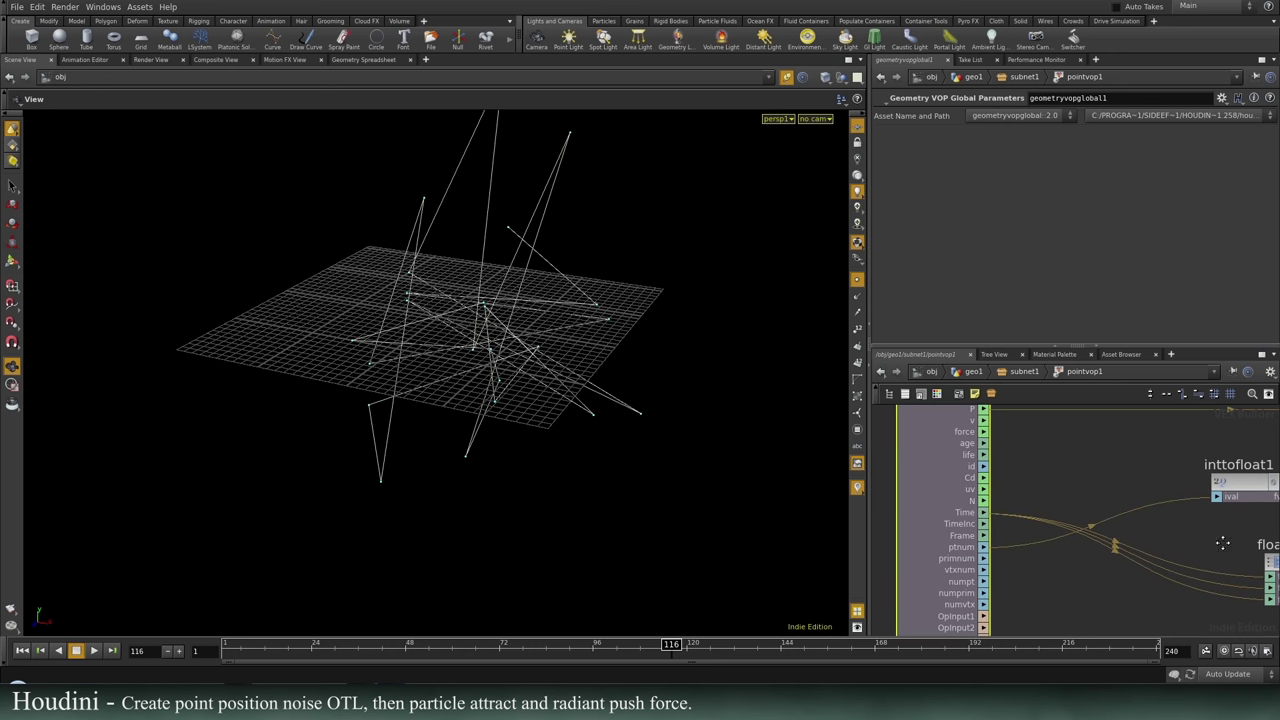
{"action": "middle_click_drag", "start_coordinate": [1222, 543], "coordinate": [1065, 552]}
{"action": "left_click_drag", "start_coordinate": [1094, 496], "coordinate": [999, 496]}
{"action": "middle_click_drag", "start_coordinate": [1151, 530], "coordinate": [995, 527]}
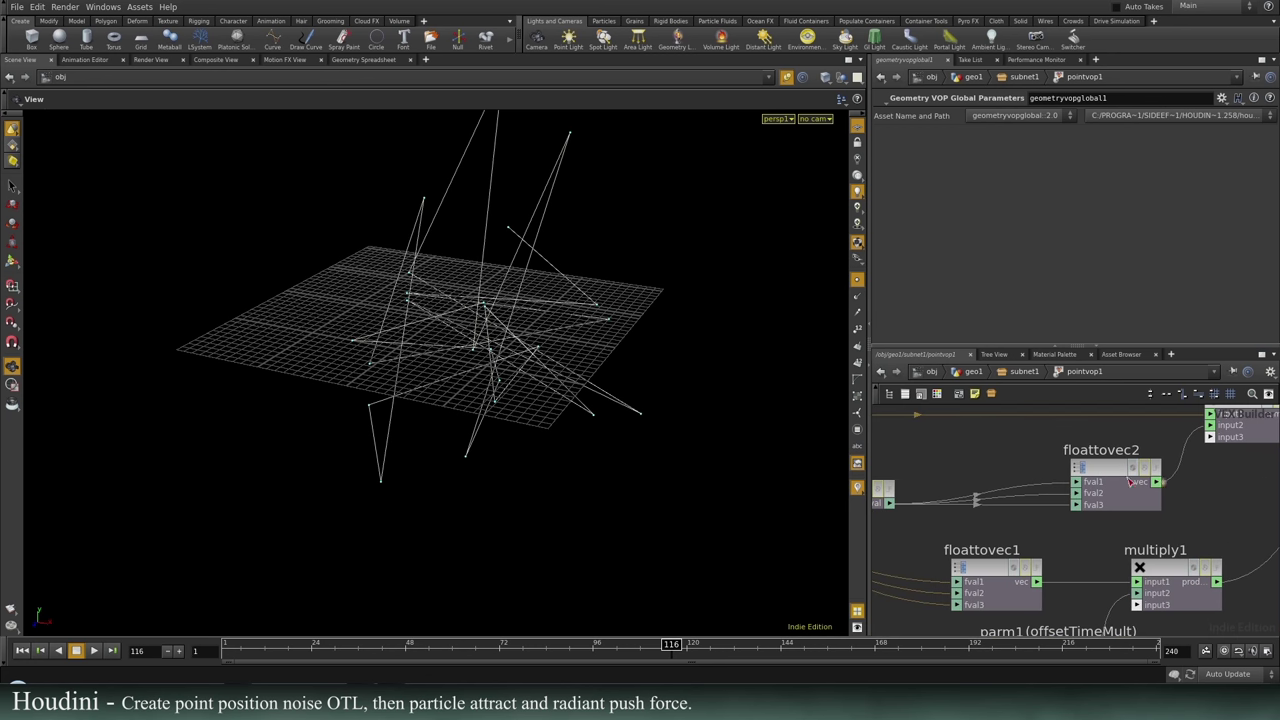
{"action": "left_click_drag", "start_coordinate": [1102, 472], "coordinate": [964, 471]}
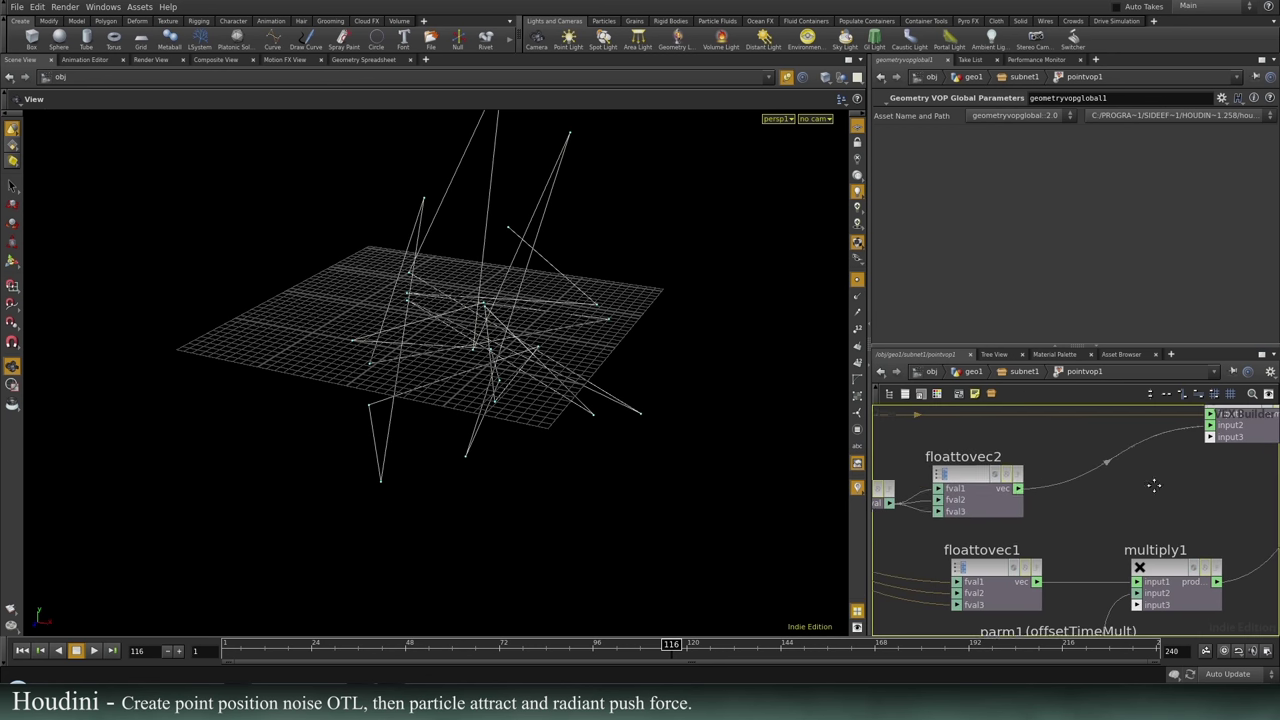
Insert a Multiply node into the connection between floattovec2 and add1.
{"action": "middle_click_drag", "start_coordinate": [1073, 488], "coordinate": [1086, 514]}
{"action": "key", "text": "Tab"}
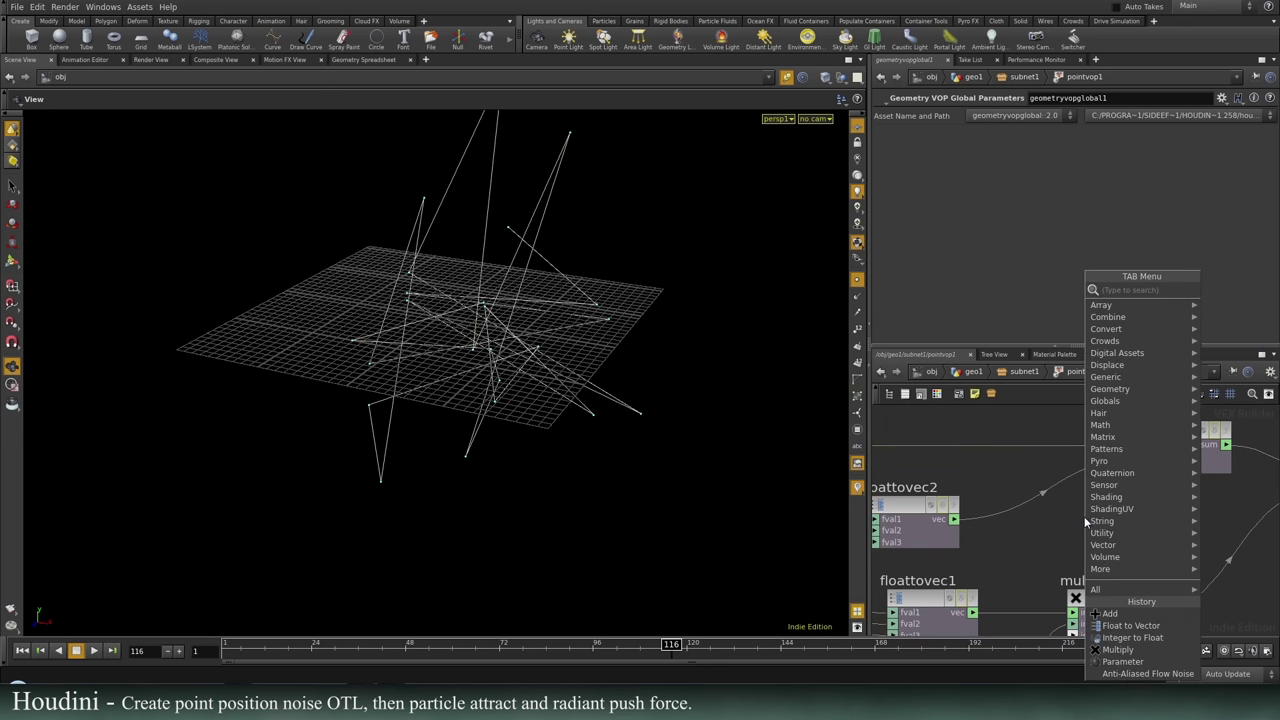
{"action": "type", "text": "mul"}
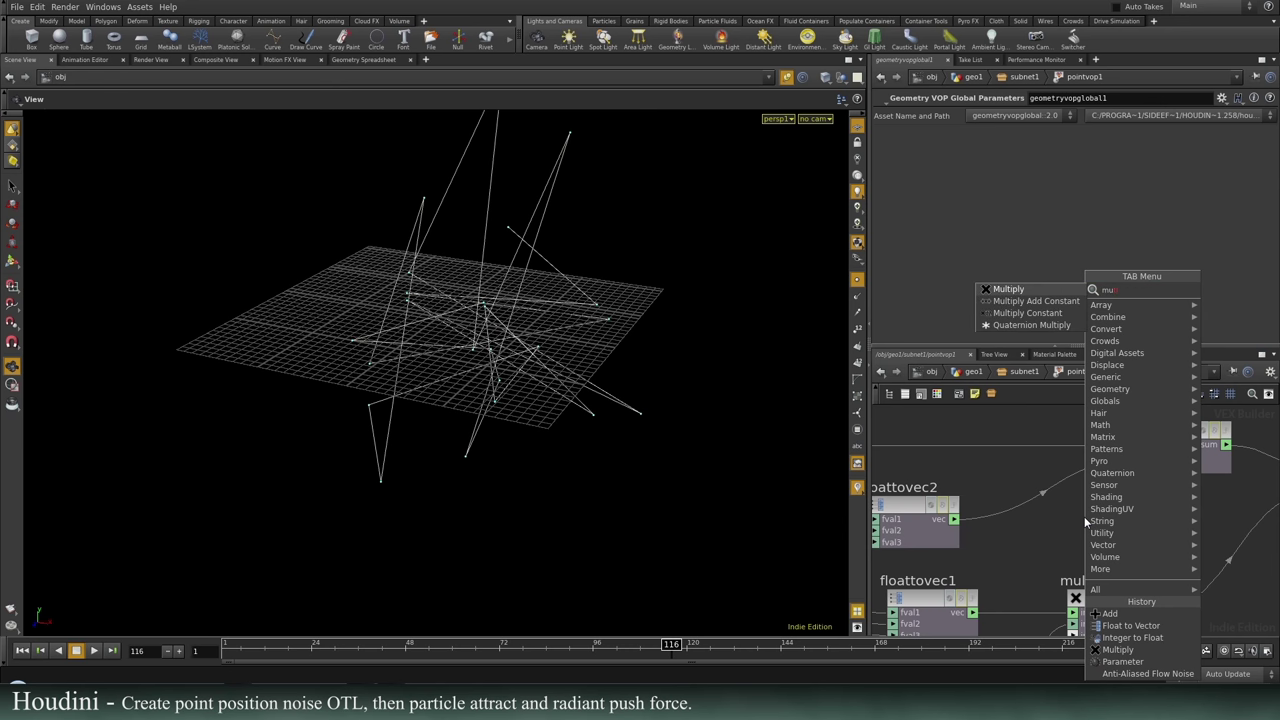
{"action": "key", "text": "Return"}
{"action": "left_click", "coordinate": [1072, 479]}
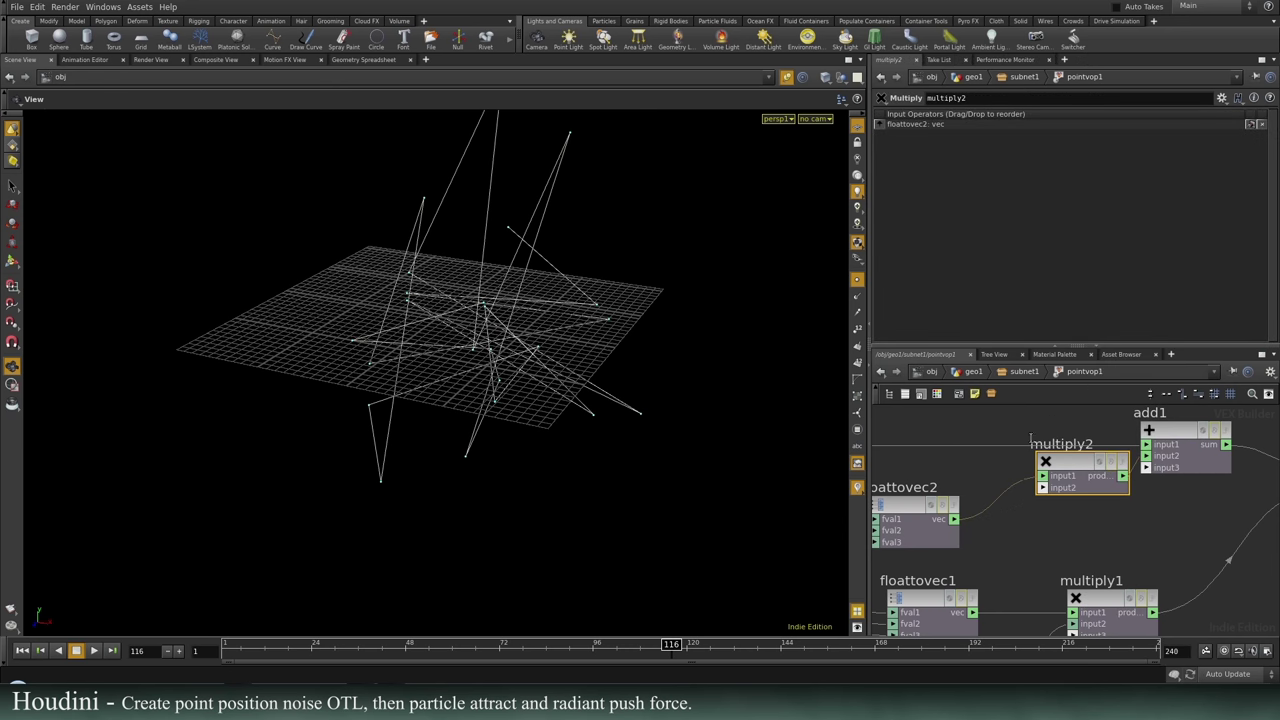
{"action": "middle_click_drag", "start_coordinate": [965, 481], "coordinate": [1035, 453]}
{"action": "left_click_drag", "start_coordinate": [975, 477], "coordinate": [963, 446]}
Add a Parameter node named ptNumMult of type Vector, connect it to multiply2's second input, and move multiply2 level with floattovec2.
{"action": "left_click", "coordinate": [990, 516]}
{"action": "key", "text": "Tab"}
{"action": "key", "text": "Escape"}
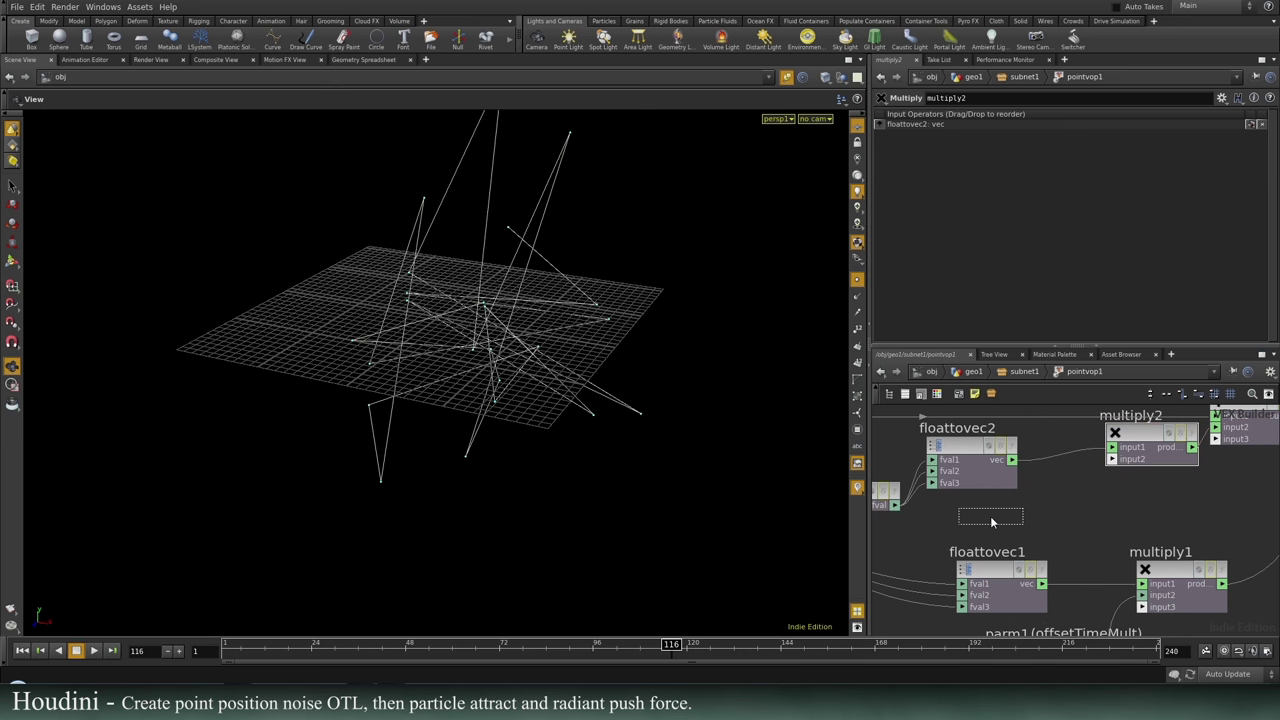
{"action": "left_click", "coordinate": [991, 522]}
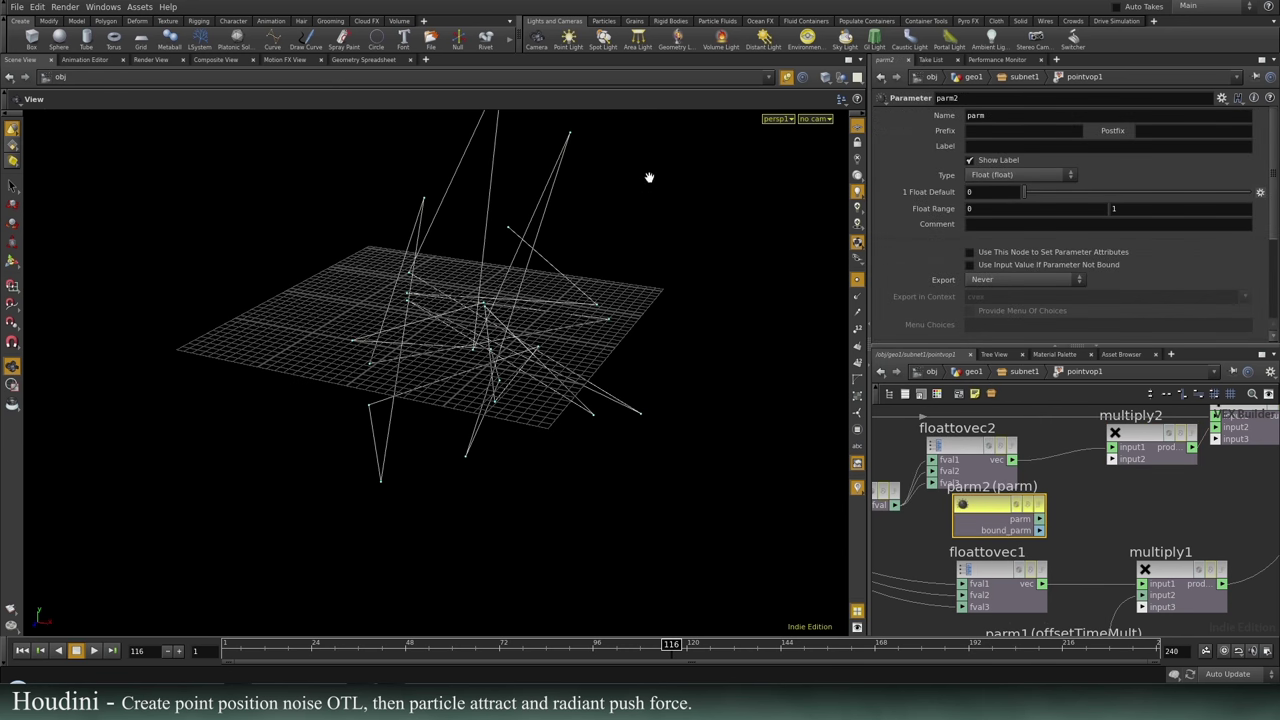
{"action": "left_click", "coordinate": [975, 115]}
{"action": "left_click", "coordinate": [1020, 175]}
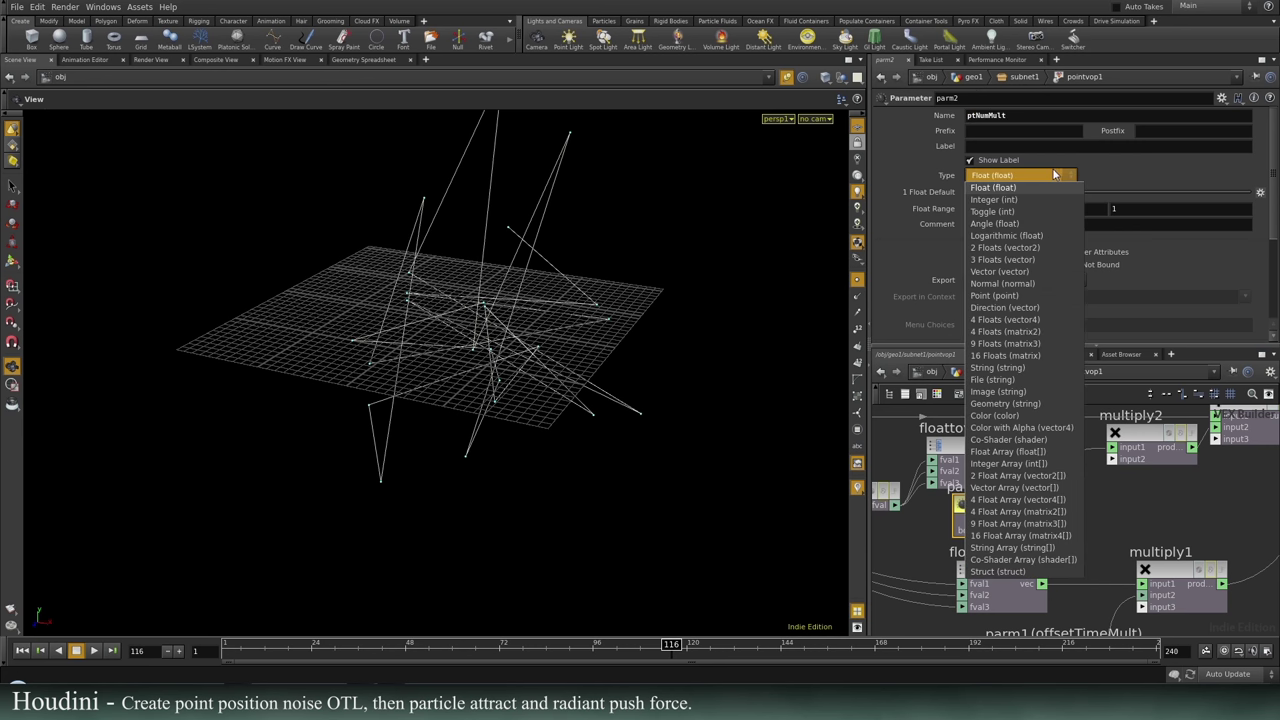
{"action": "left_click", "coordinate": [1028, 272]}
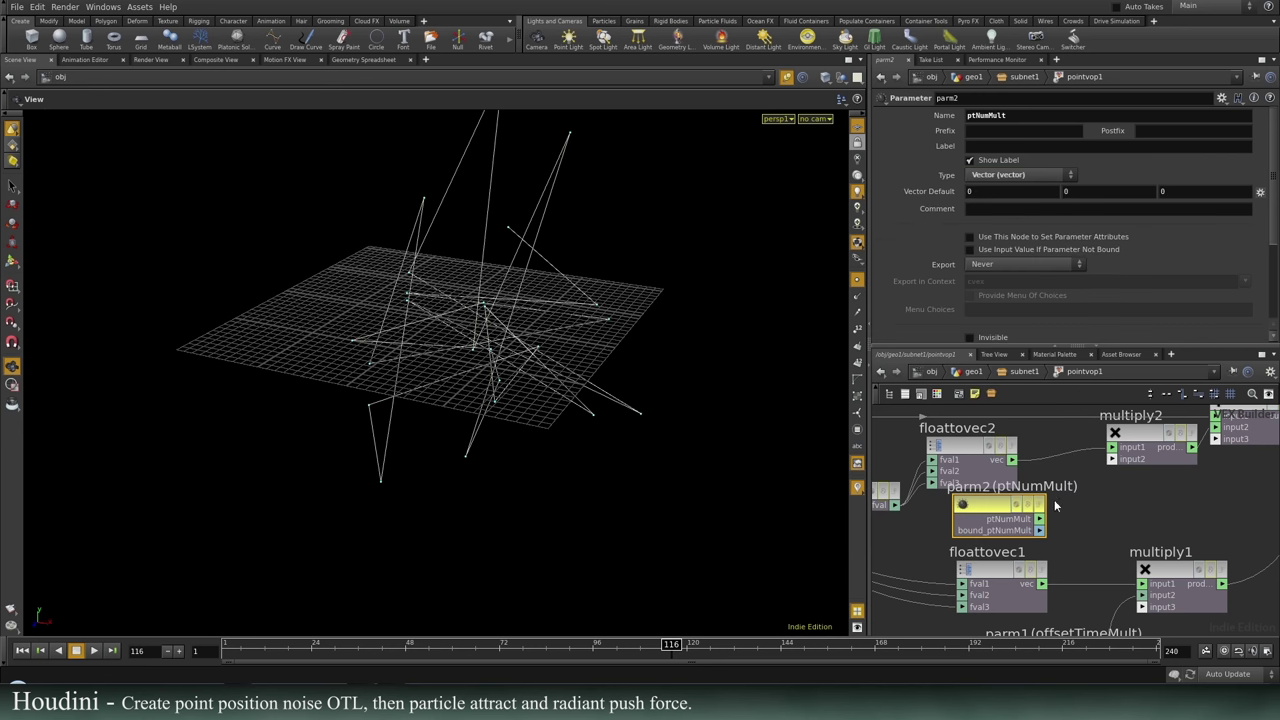
{"action": "left_click", "coordinate": [1111, 461]}
{"action": "left_click_drag", "start_coordinate": [1154, 423], "coordinate": [1130, 451]}
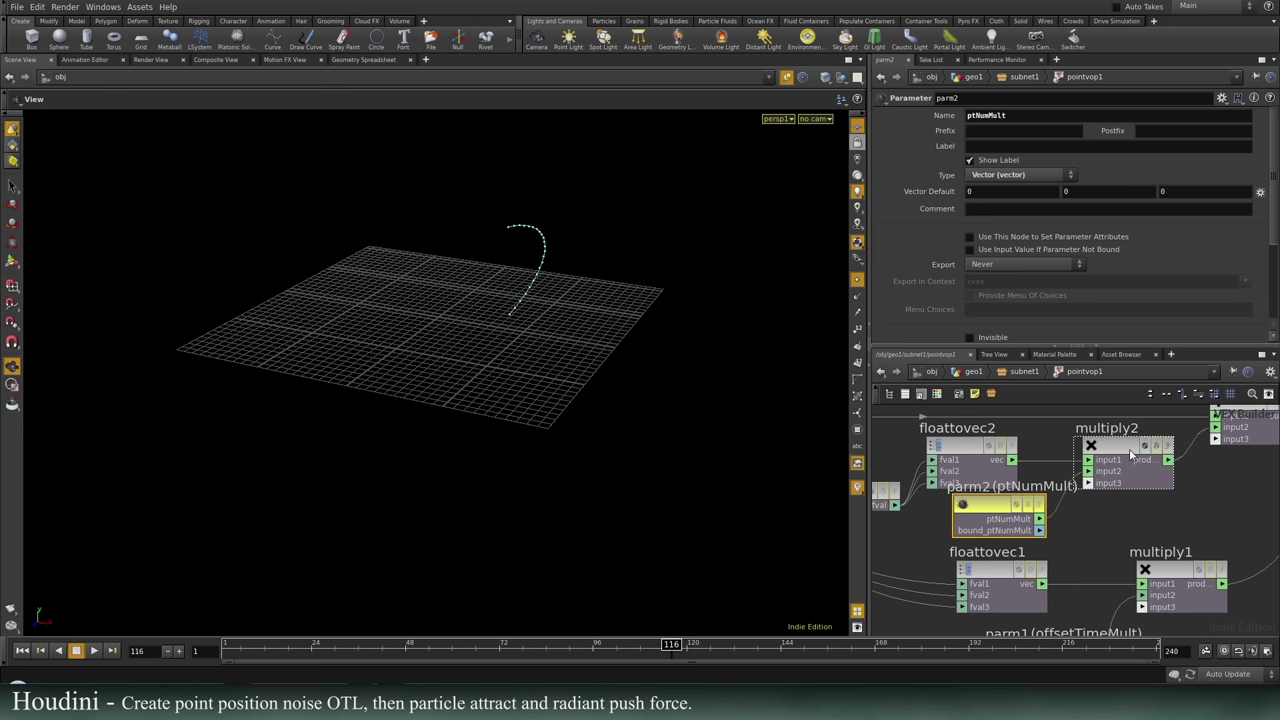
Return to geo1, compare the displayed output of line1 with subnet1's, and scrub the timeline to check the deformation.
{"action": "left_click", "coordinate": [1025, 375]}
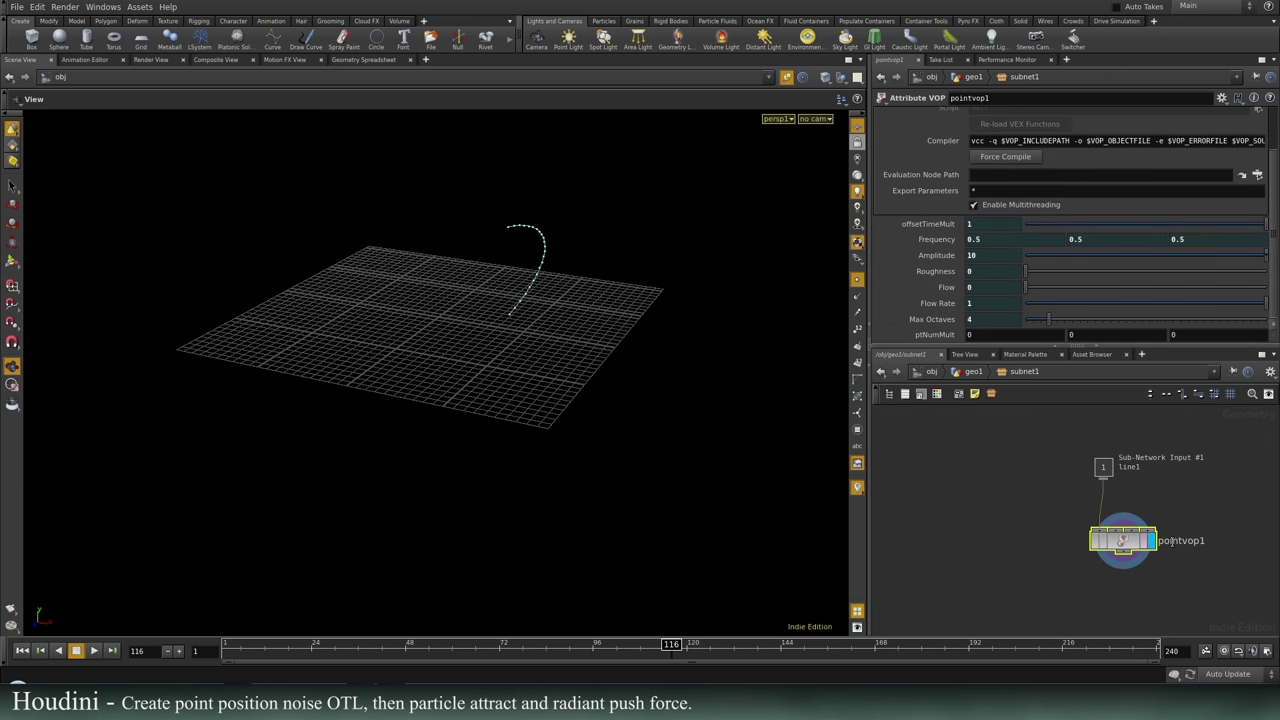
{"action": "left_click", "coordinate": [975, 371]}
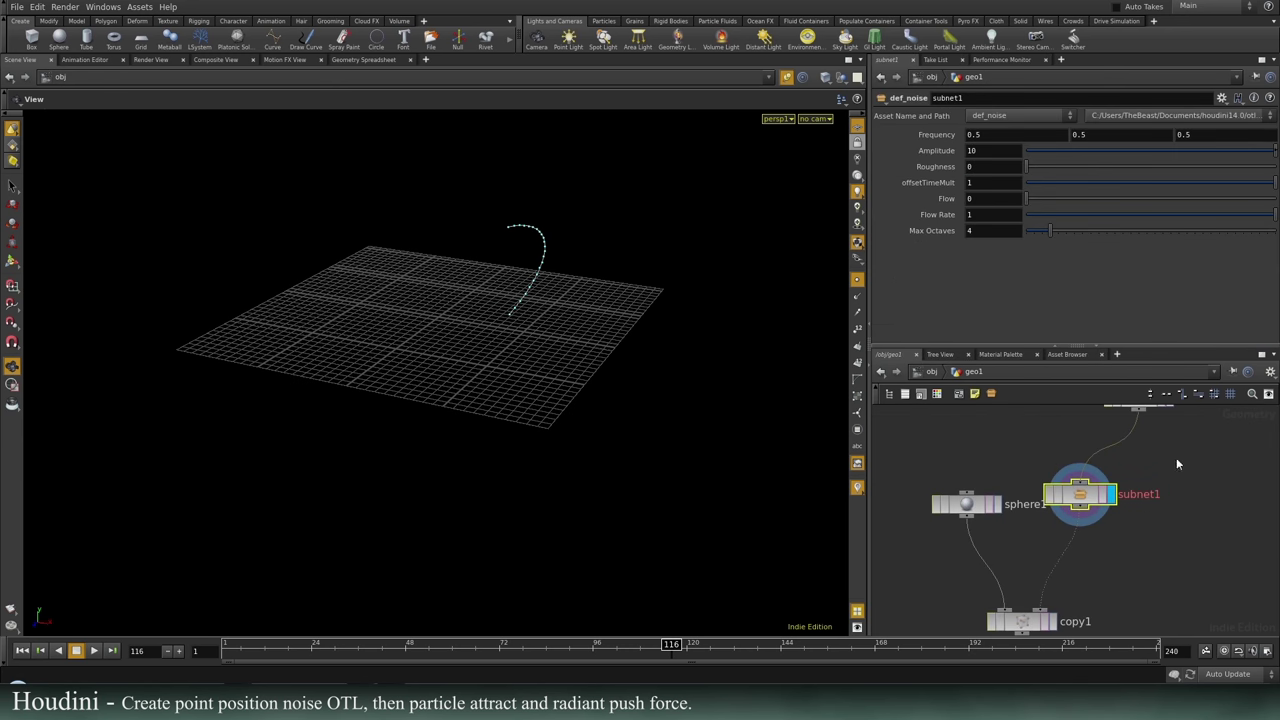
{"action": "left_click", "coordinate": [1129, 467]}
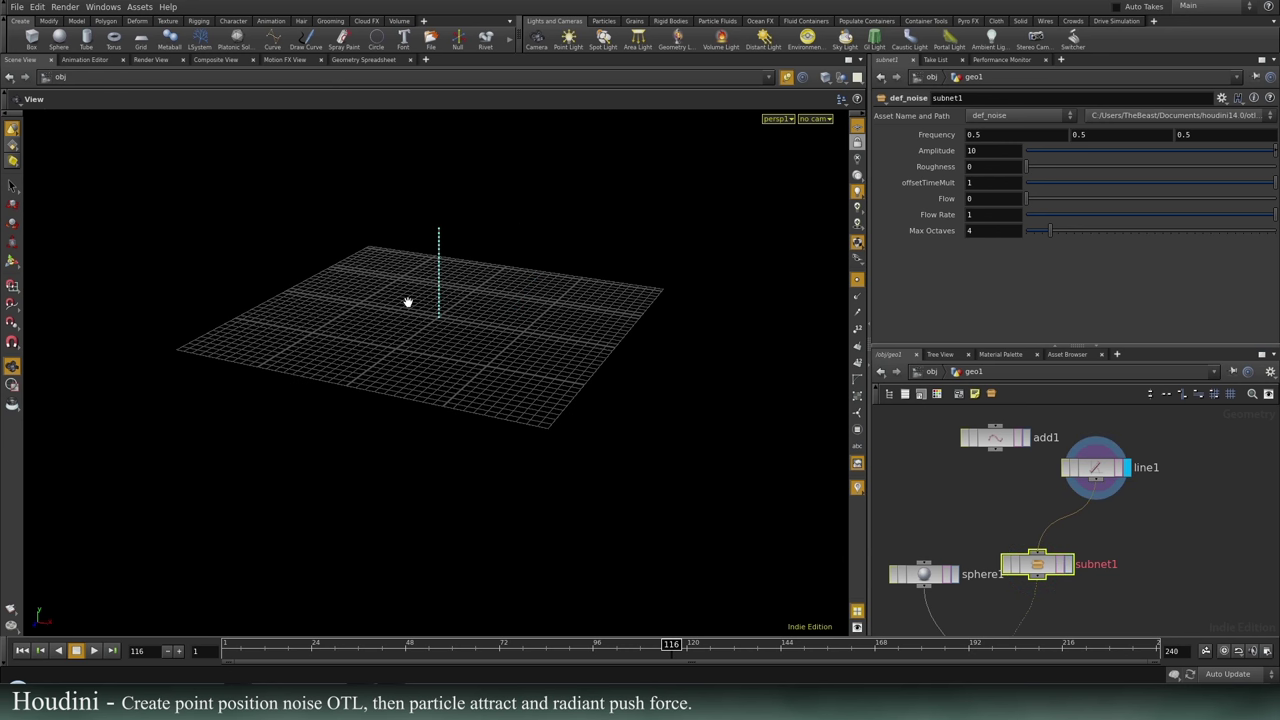
{"action": "left_click_drag", "start_coordinate": [459, 380], "coordinate": [414, 394]}
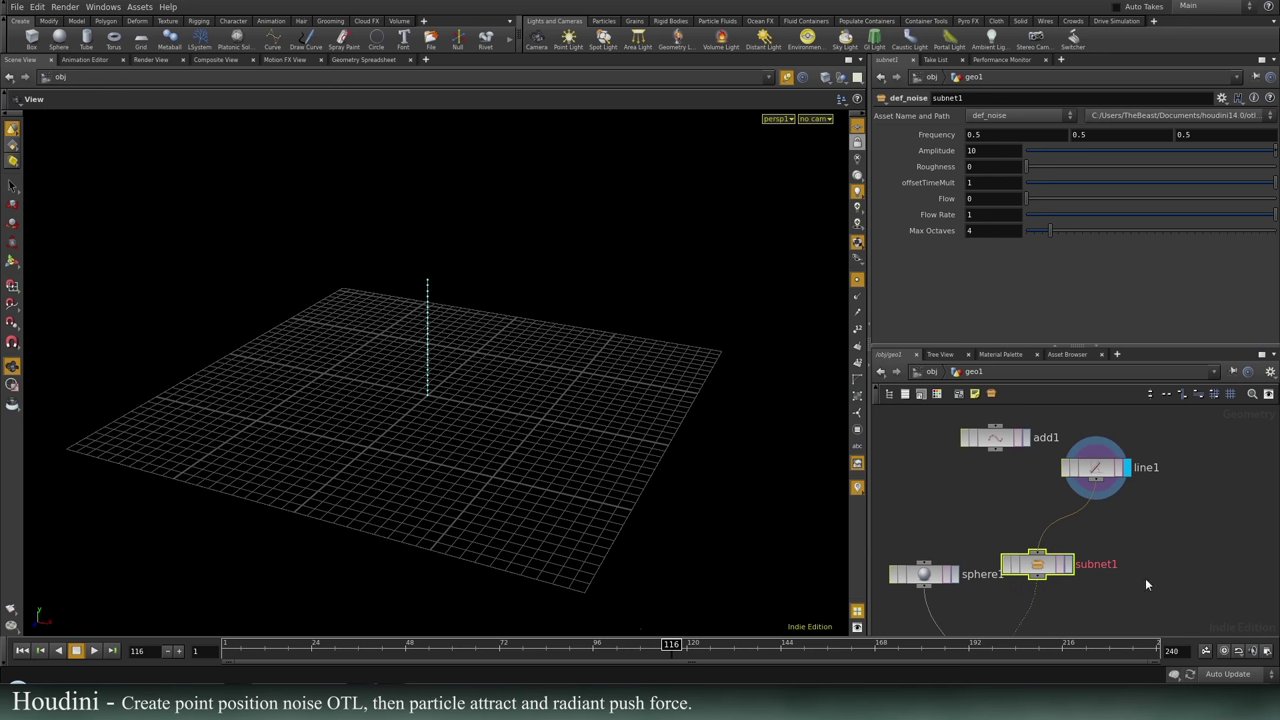
{"action": "left_click", "coordinate": [1068, 568]}
{"action": "left_click_drag", "start_coordinate": [540, 450], "coordinate": [503, 417]}
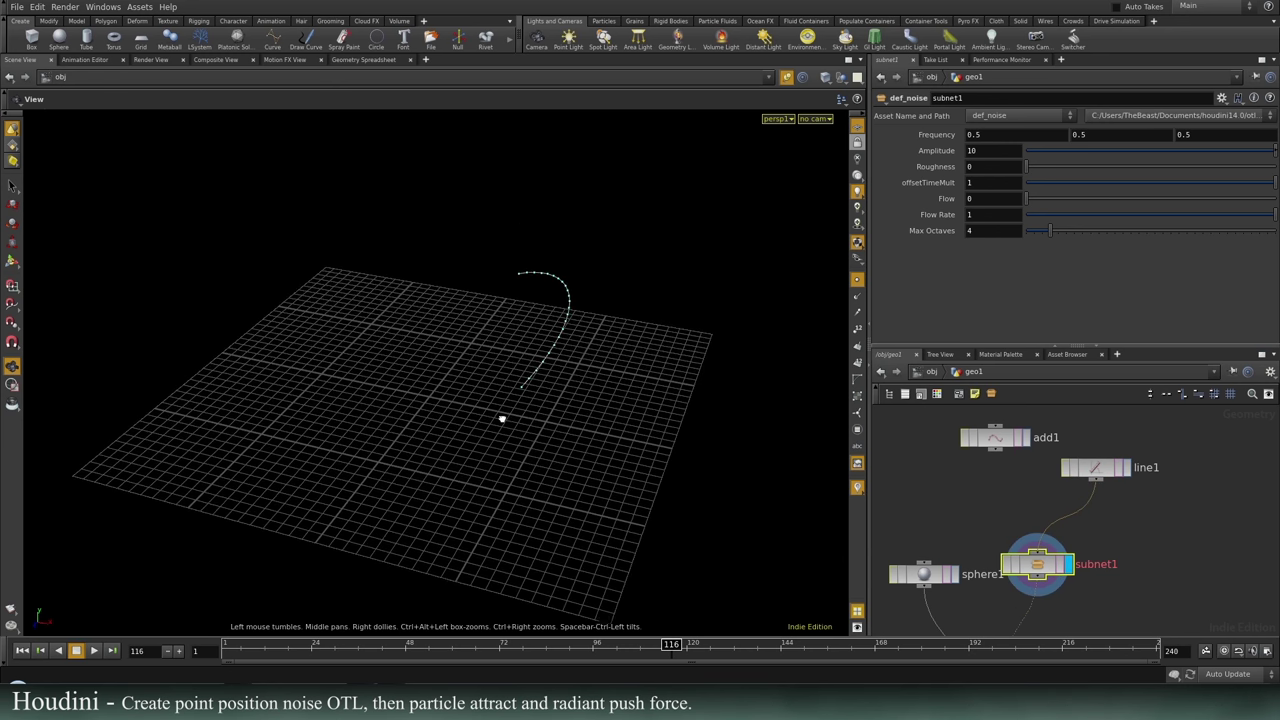
{"action": "left_click_drag", "start_coordinate": [497, 540], "coordinate": [492, 575]}
{"action": "left_click_drag", "start_coordinate": [482, 650], "coordinate": [638, 660]}
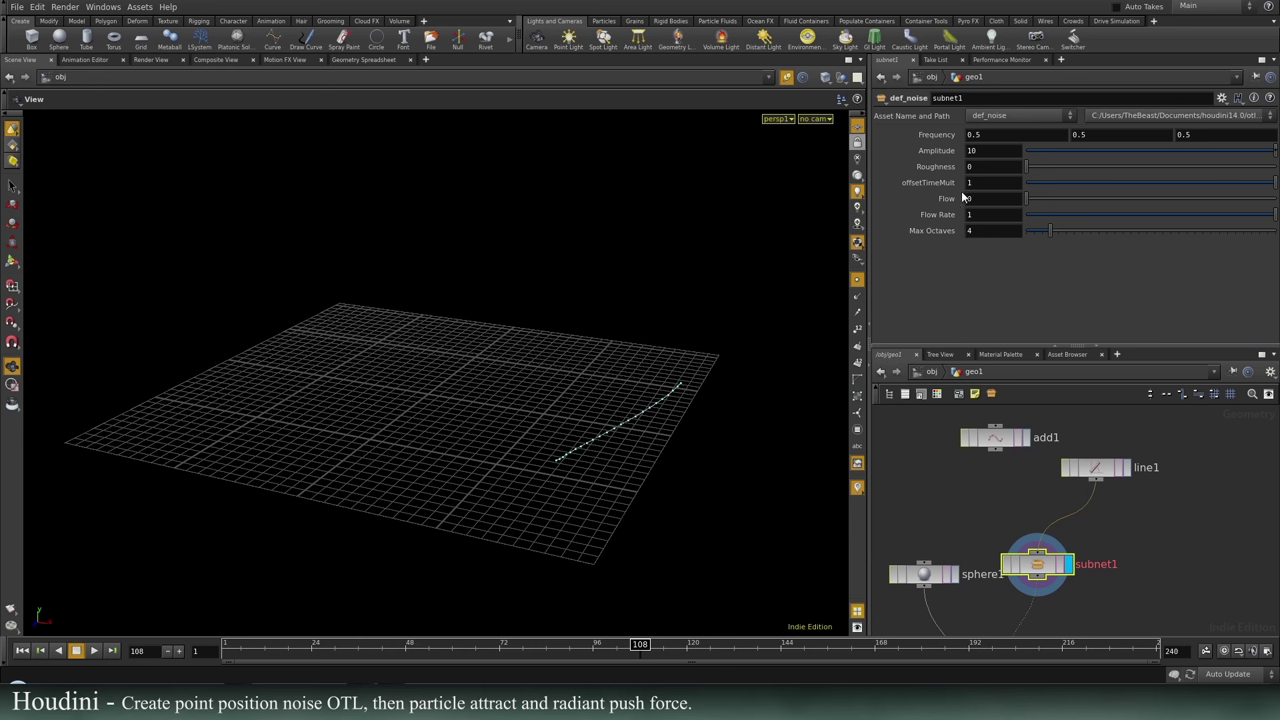
Try subnet1's offsetTimeMult at 0 and scrub the timeline back to frame 41.
{"action": "type", "text": "0"}
{"action": "key", "text": "Return"}
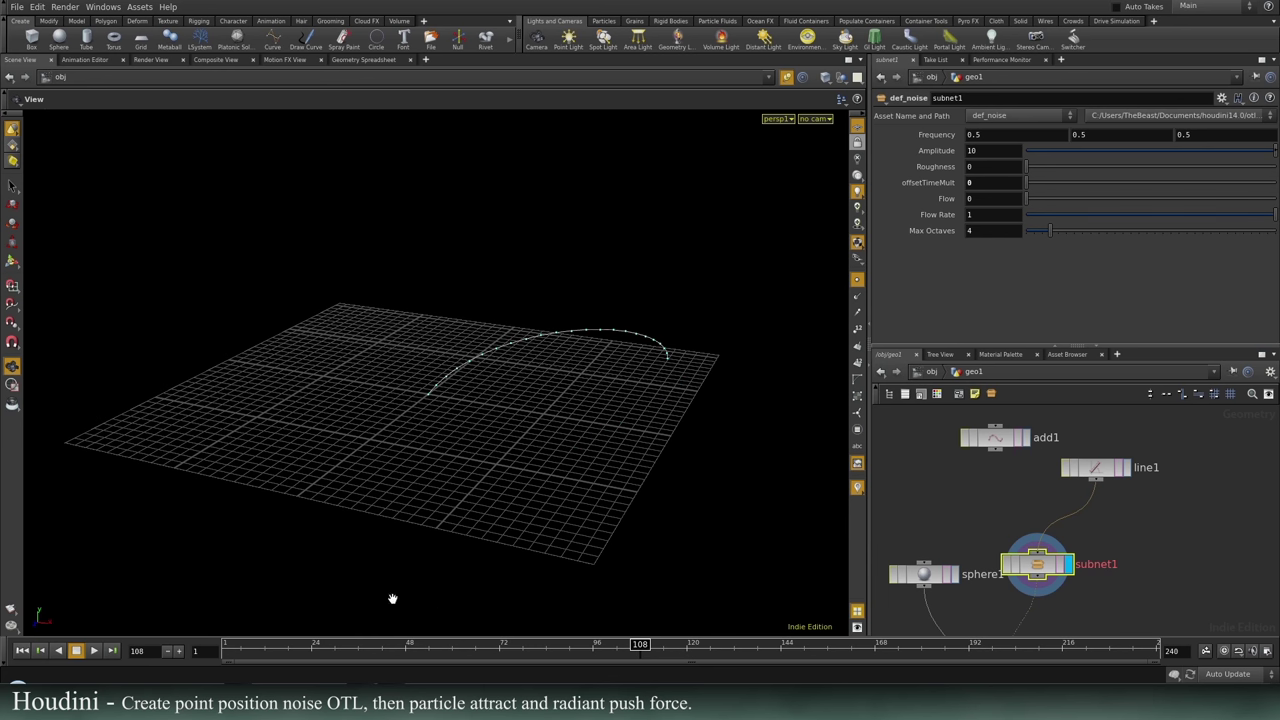
{"action": "left_click_drag", "start_coordinate": [438, 645], "coordinate": [378, 645]}
Set subnet1's Flow to 0.233 and offsetTimeMult to 0.096, and scrub the timeline to check the motion, ending at frame 1.
{"action": "mouse_move", "coordinate": [1030, 199]}
{"action": "left_mouse_down"}
{"action": "mouse_move", "coordinate": [1084, 199]}
{"action": "mouse_move", "coordinate": [1033, 180]}
{"action": "mouse_move", "coordinate": [1075, 178]}
{"action": "mouse_move", "coordinate": [1049, 182]}
{"action": "left_mouse_up"}
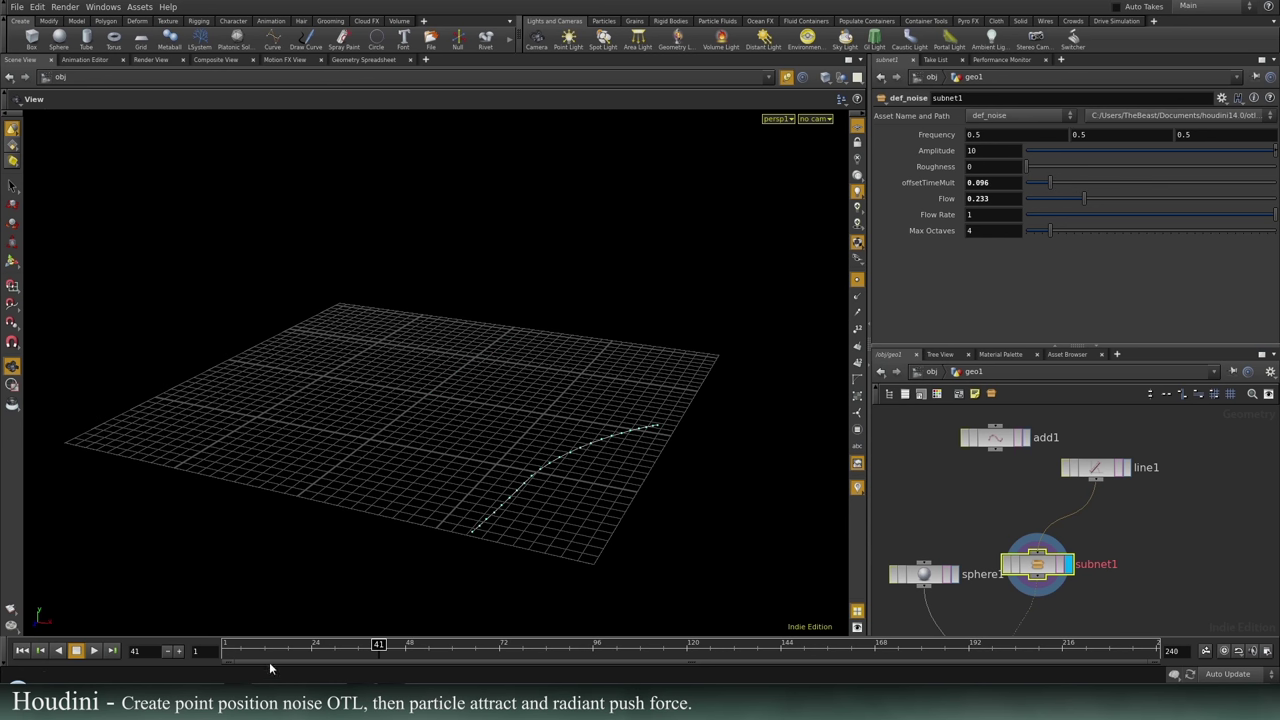
{"action": "mouse_move", "coordinate": [268, 640]}
{"action": "left_mouse_down"}
{"action": "mouse_move", "coordinate": [428, 643]}
{"action": "mouse_move", "coordinate": [1228, 492]}
{"action": "mouse_move", "coordinate": [597, 570]}
{"action": "left_mouse_up"}
{"action": "right_click_drag", "start_coordinate": [560, 562], "coordinate": [383, 548]}
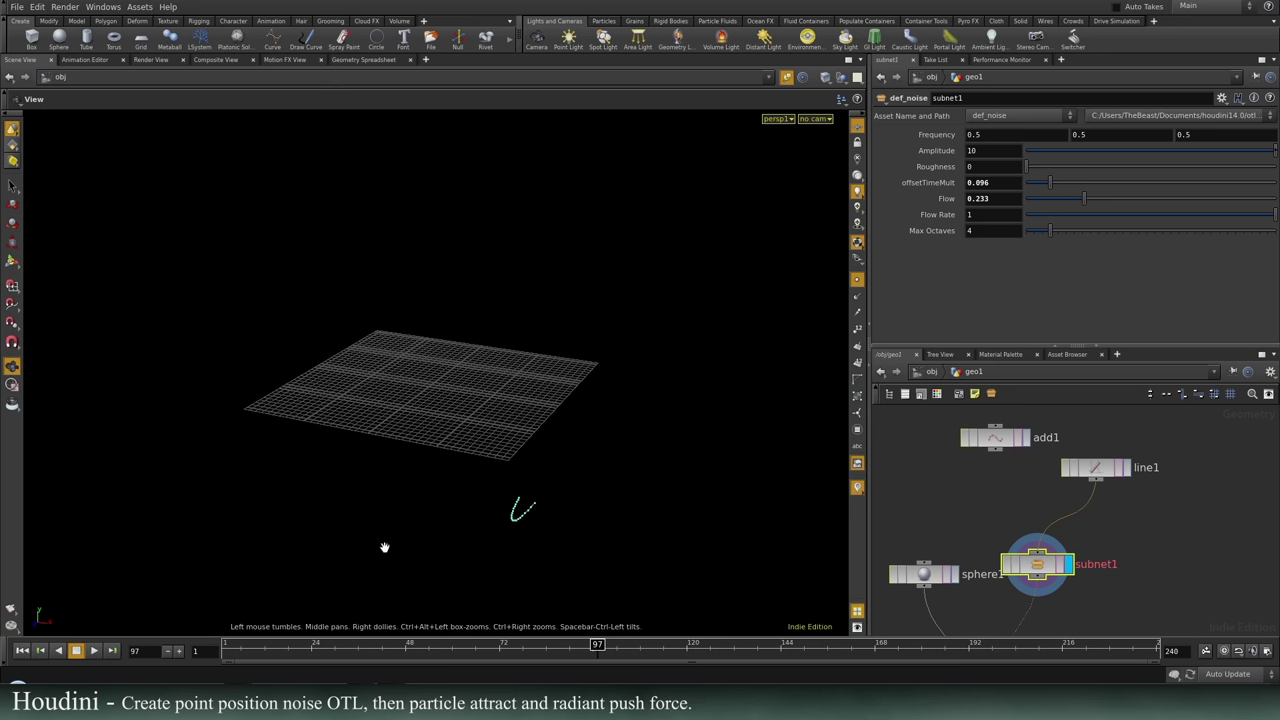
{"action": "middle_click_drag", "start_coordinate": [466, 632], "coordinate": [473, 610]}
{"action": "mouse_move", "coordinate": [515, 650]}
{"action": "left_mouse_down"}
{"action": "mouse_move", "coordinate": [257, 650]}
{"action": "mouse_move", "coordinate": [676, 650]}
{"action": "mouse_move", "coordinate": [228, 660]}
{"action": "mouse_move", "coordinate": [1037, 660]}
{"action": "mouse_move", "coordinate": [228, 650]}
{"action": "left_mouse_up"}
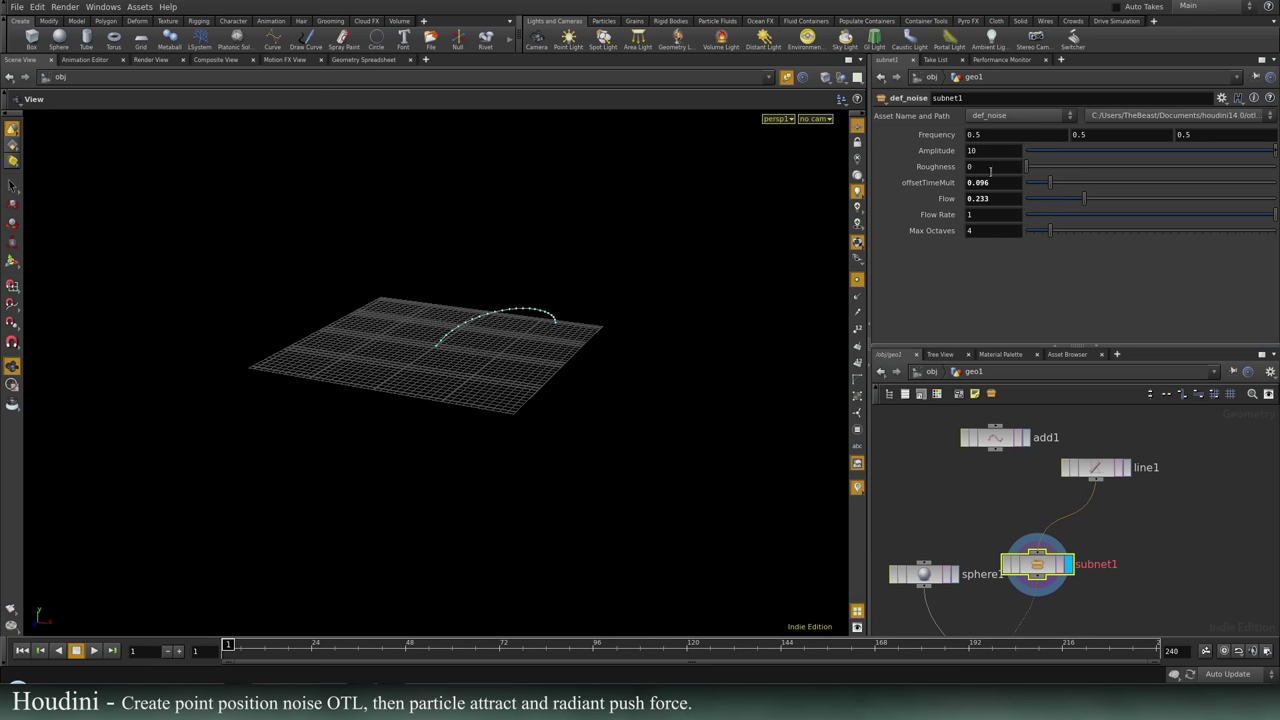
Inside subnet1, set pointvop1's ptNumMult to 0.24 on all three components and scrub the timeline through to frame 240.
{"action": "scroll", "coordinate": [1123, 553], "scroll_direction": "up", "scroll_amount": 3}
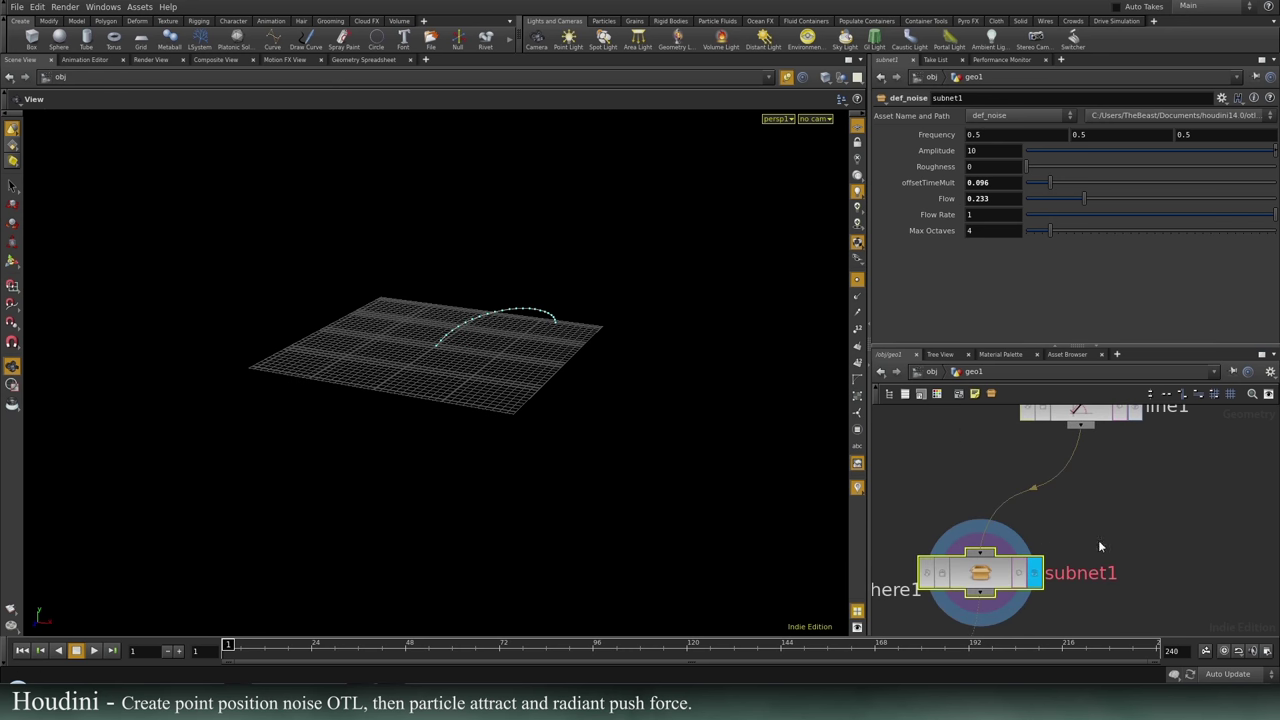
{"action": "middle_click_drag", "start_coordinate": [1099, 541], "coordinate": [1107, 516]}
{"action": "double_click", "coordinate": [988, 554]}
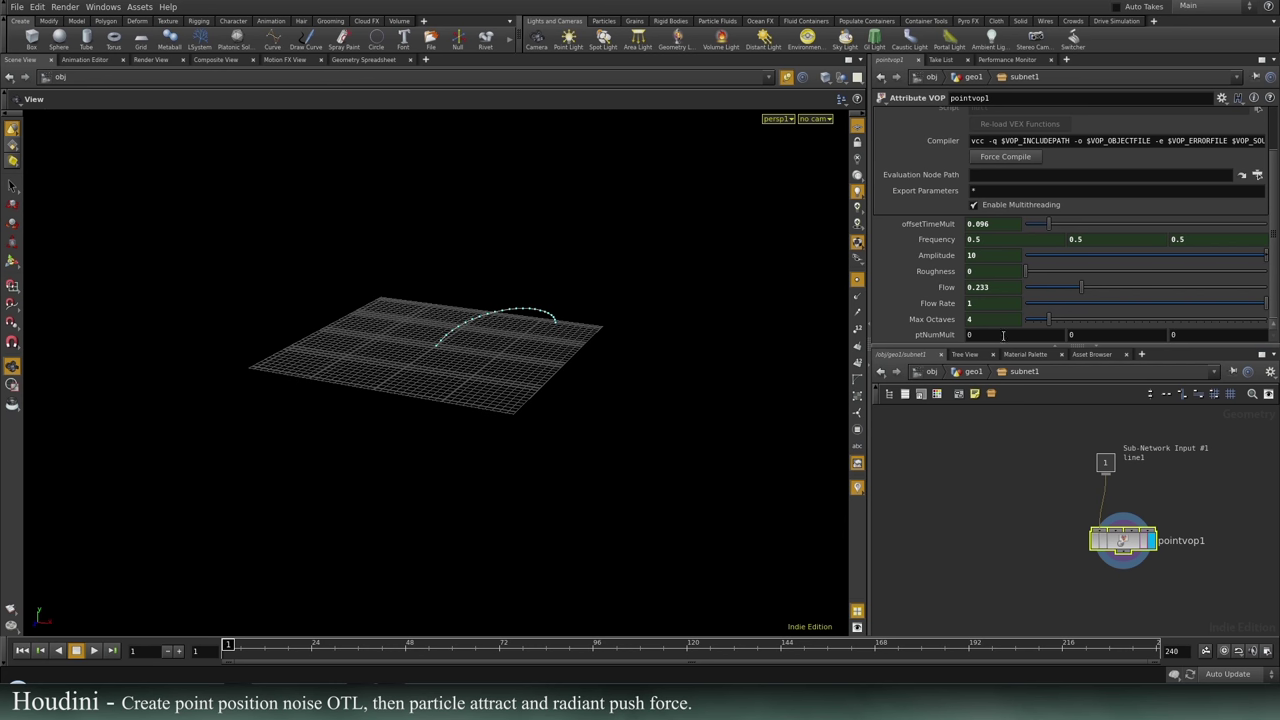
{"action": "middle_click_drag", "start_coordinate": [931, 334], "coordinate": [1086, 398]}
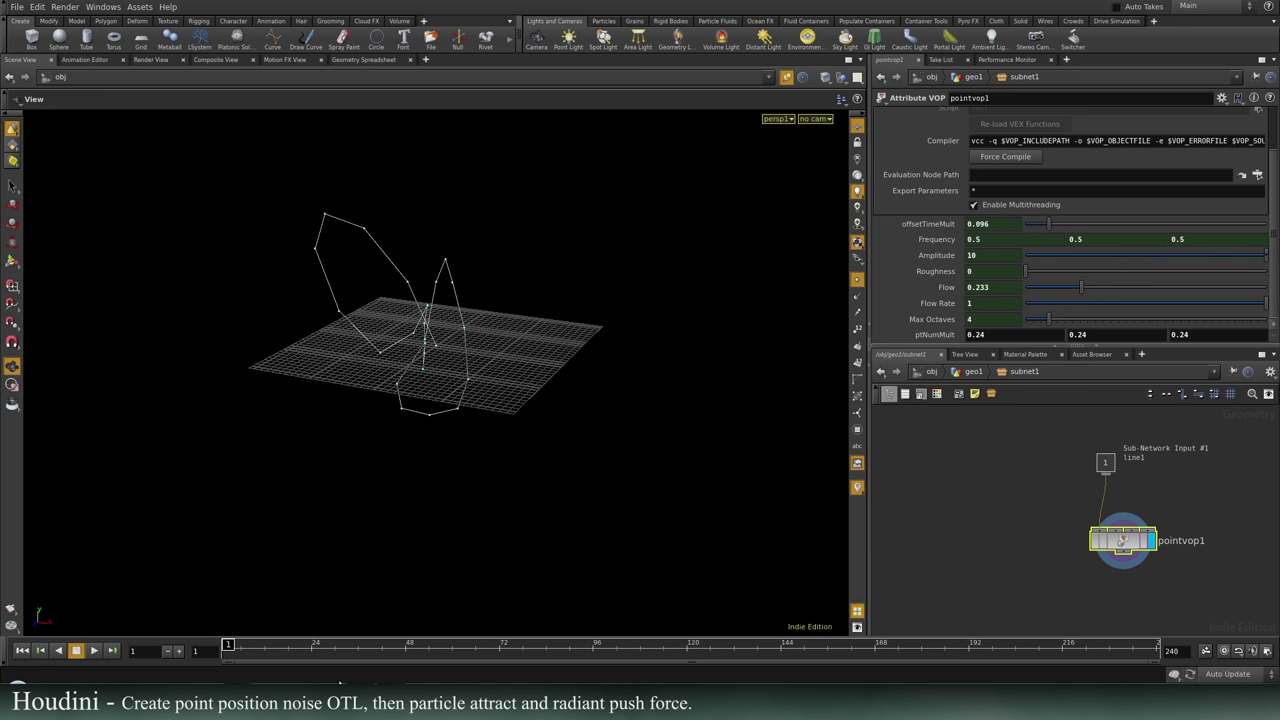
{"action": "left_click_drag", "start_coordinate": [262, 646], "coordinate": [1274, 516]}
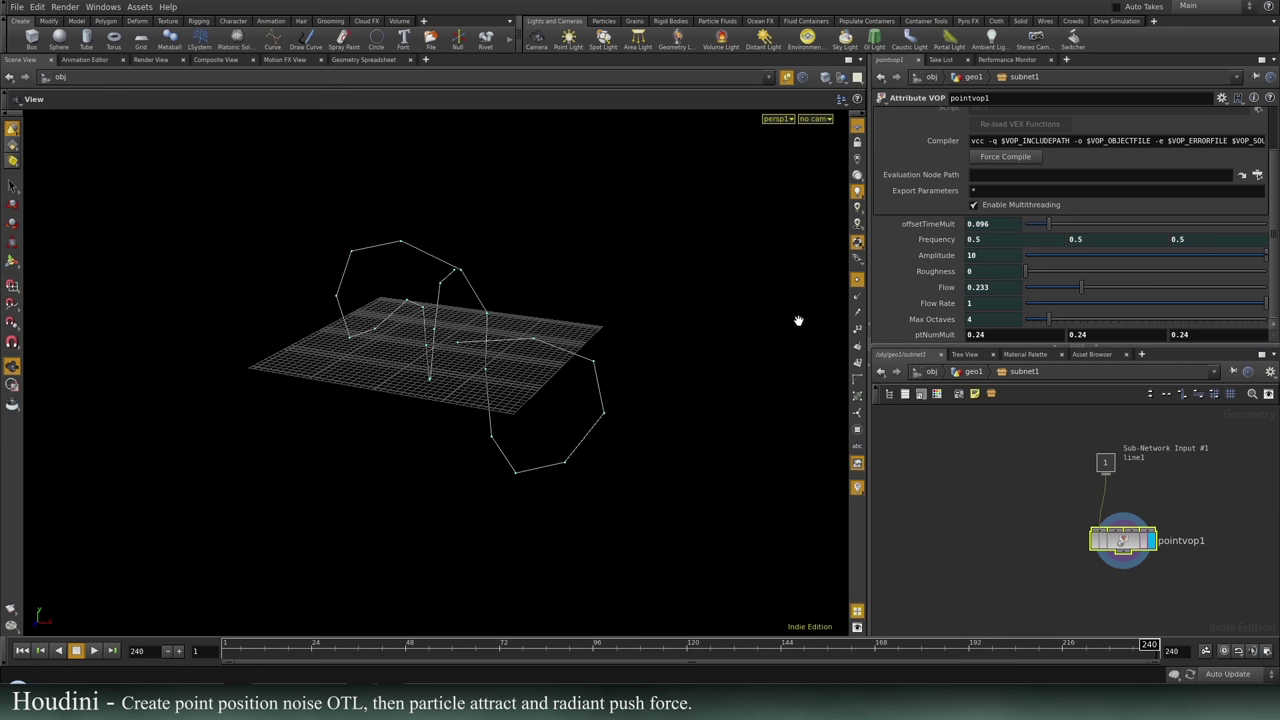
Return to geo1 and open the type properties of subnet1's def_noise asset.
{"action": "right_click", "coordinate": [929, 336]}
{"action": "key", "text": "Escape"}
{"action": "left_click", "coordinate": [972, 372]}
{"action": "right_click", "coordinate": [1010, 543]}
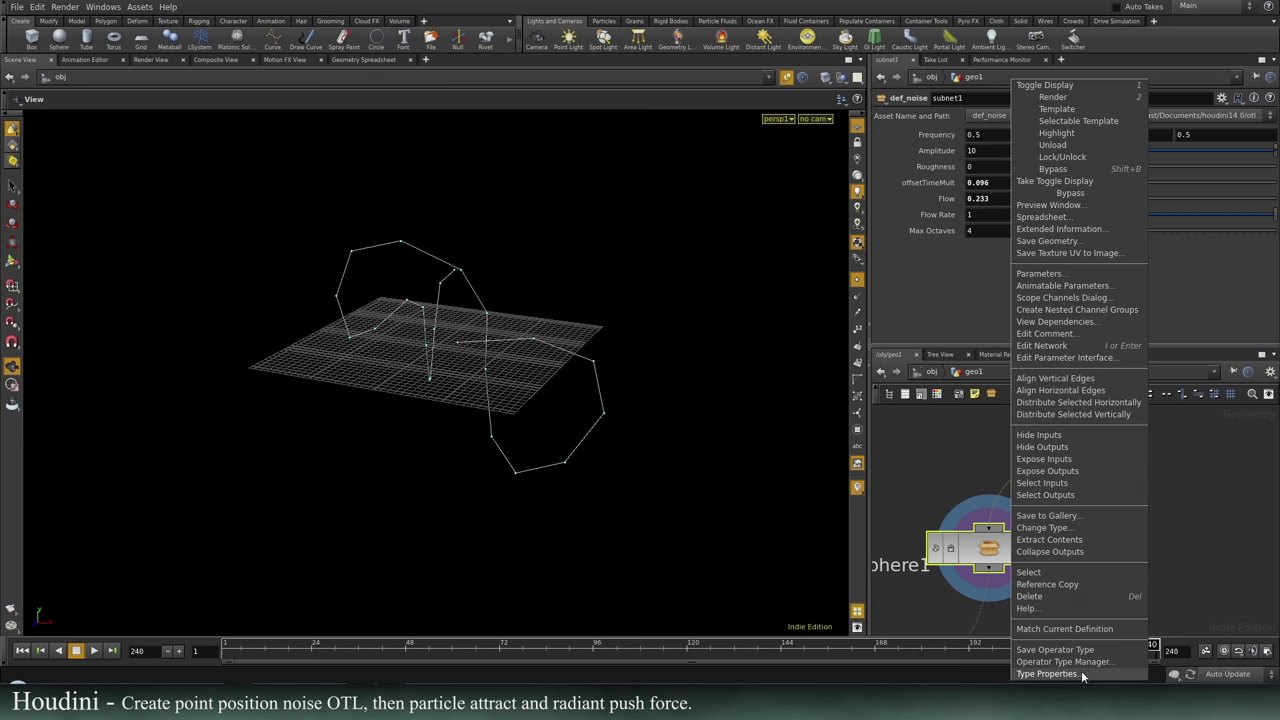
{"action": "left_click", "coordinate": [1092, 671]}
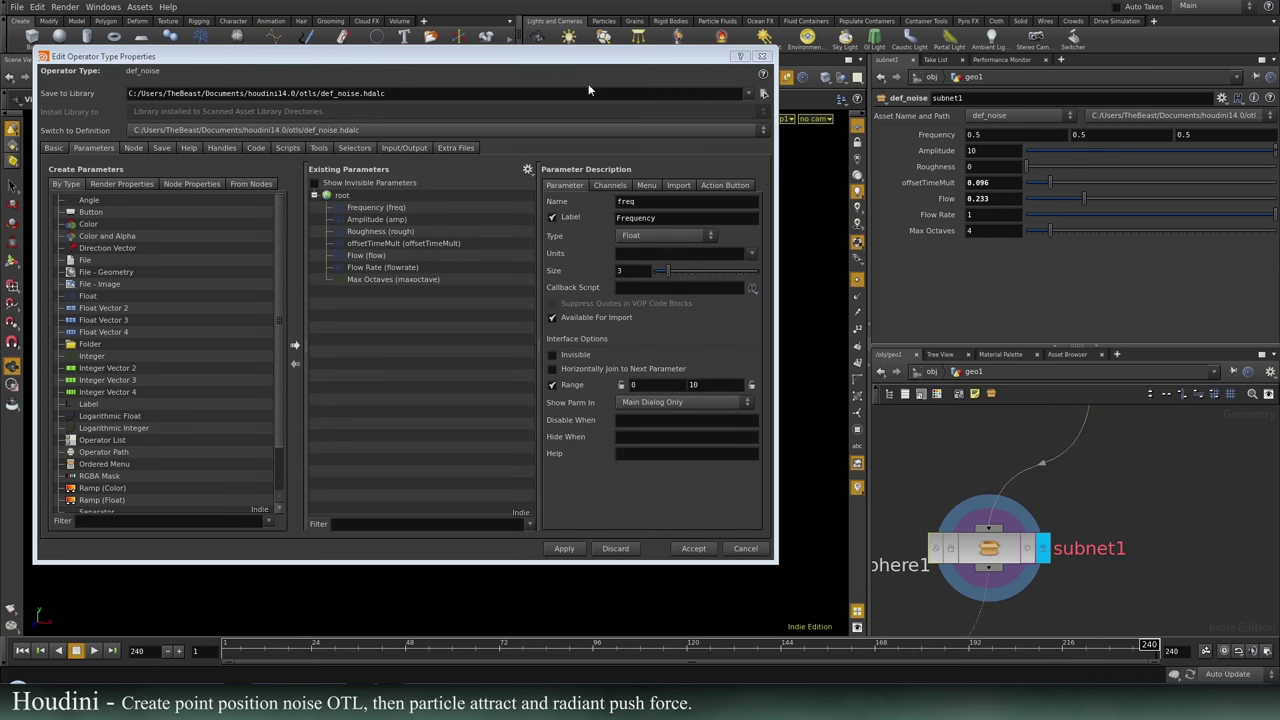
{"action": "left_click_drag", "start_coordinate": [695, 63], "coordinate": [722, 70]}
Expose pointvop1's ptNumMult above Frequency in the def_noise asset's parameters, and apply and accept the definition.
{"action": "double_click", "coordinate": [960, 546]}
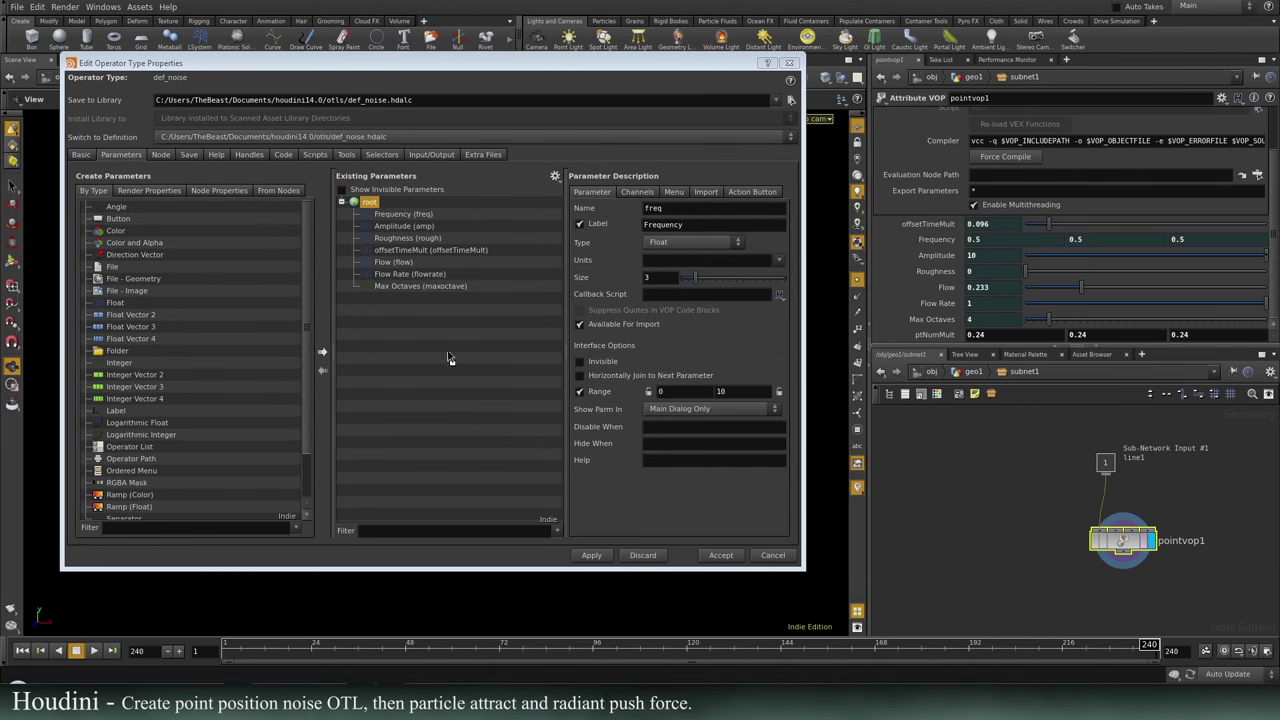
{"action": "left_click_drag", "start_coordinate": [420, 213], "coordinate": [421, 215]}
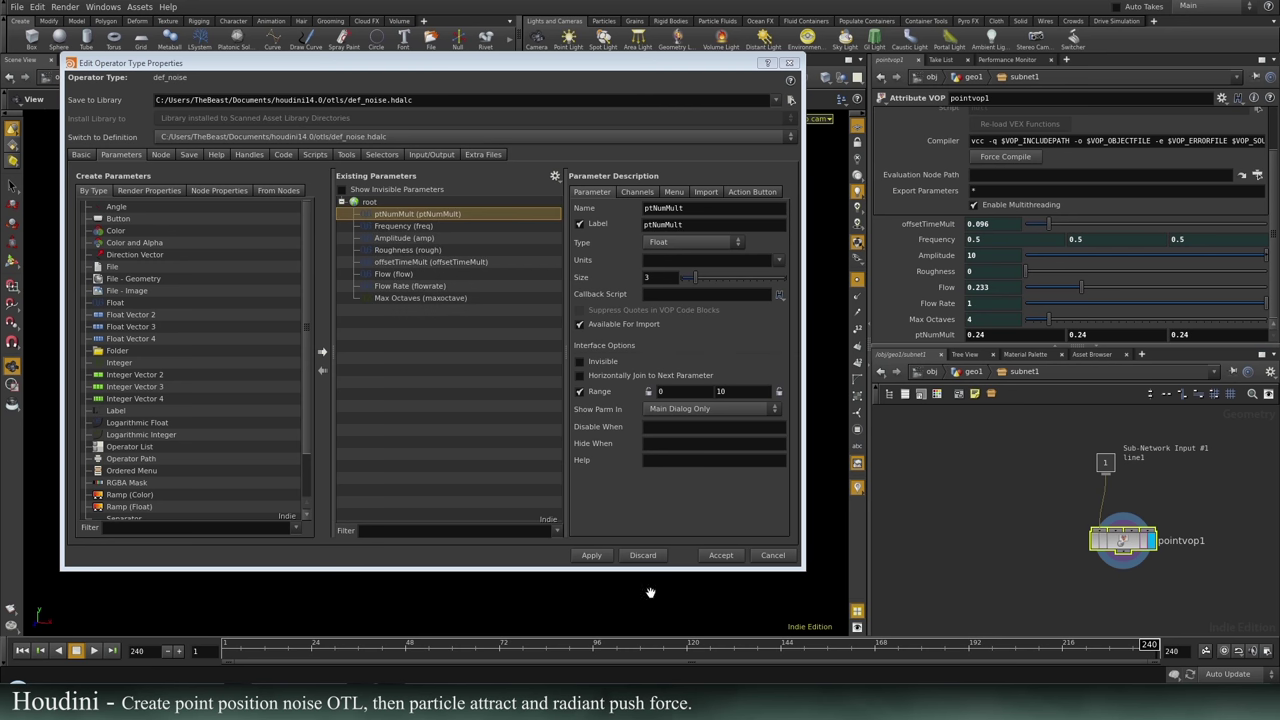
{"action": "left_click", "coordinate": [600, 558]}
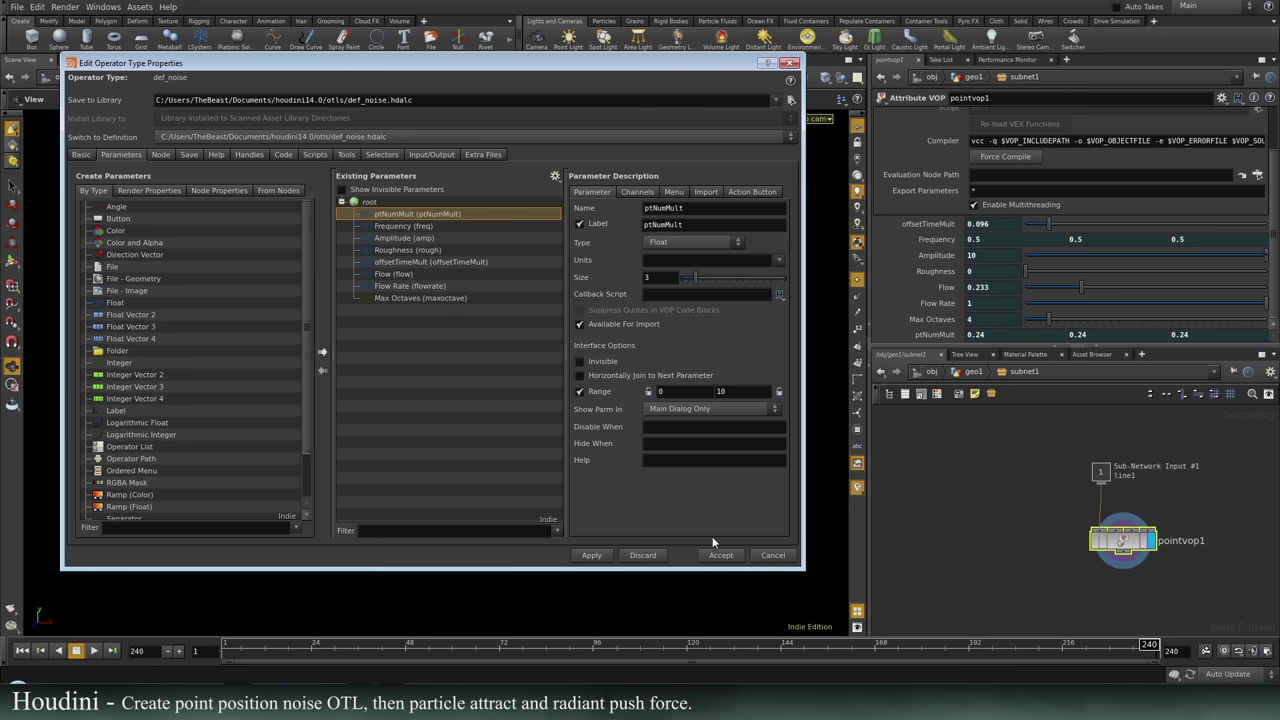
{"action": "left_click", "coordinate": [720, 555]}
Go back up to geo1 and set subnet1's ptNumMult to 0.04 on all three components.
{"action": "key", "text": "u"}
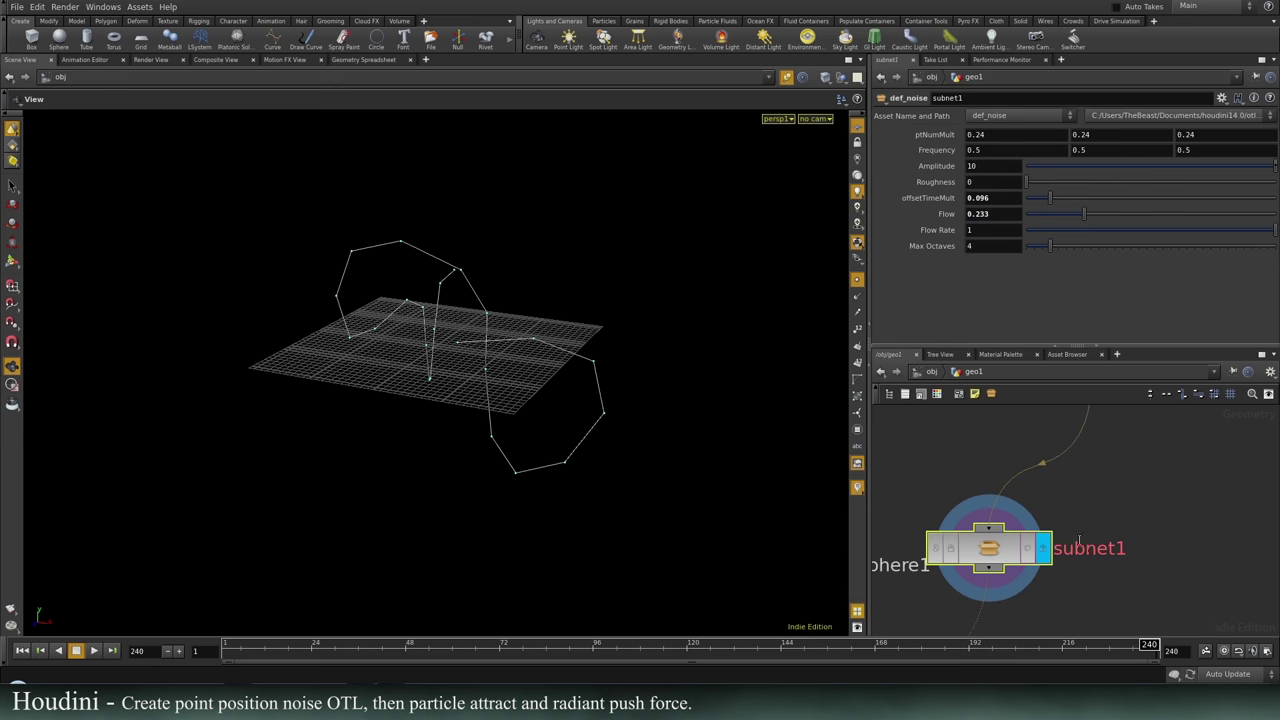
{"action": "mouse_move", "coordinate": [940, 134]}
{"action": "middle_mouse_down"}
{"action": "mouse_move", "coordinate": [957, 134]}
{"action": "mouse_move", "coordinate": [918, 137]}
{"action": "middle_mouse_up"}
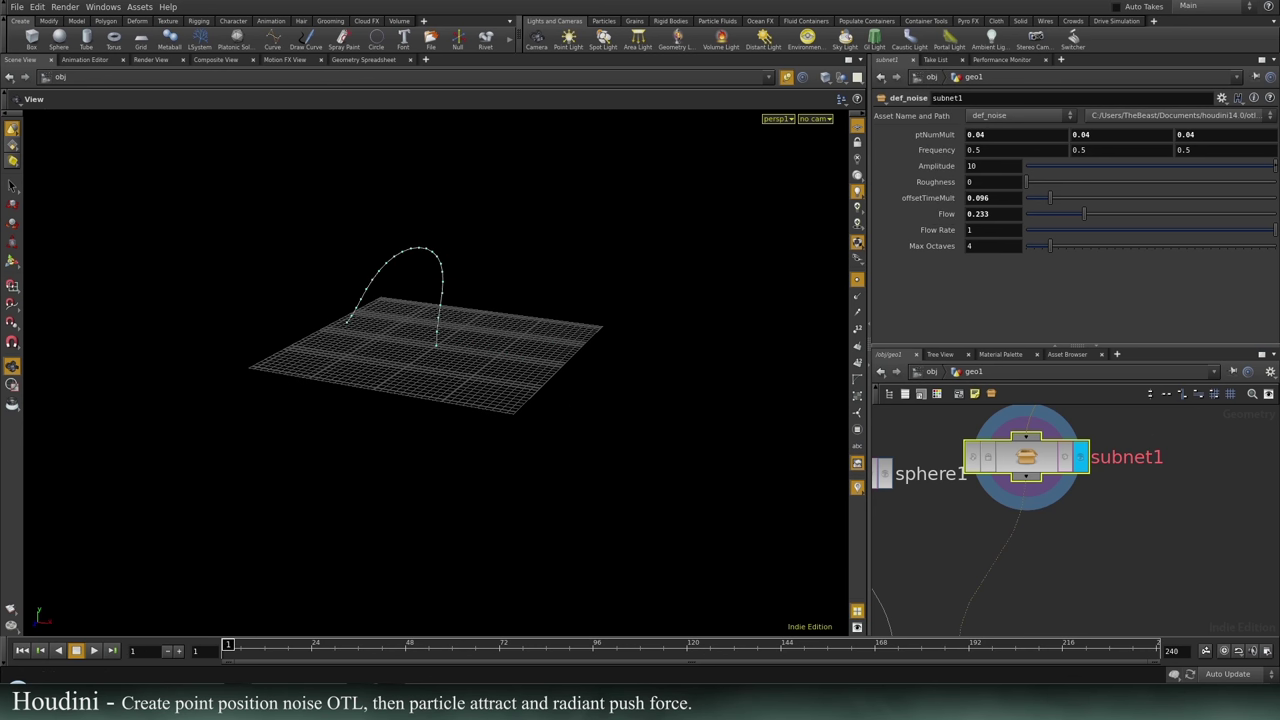
Set subnet1's offsetTimeMult to 0.318 and scrub the timeline, ending back at frame 1.
{"action": "left_click_drag", "start_coordinate": [1059, 200], "coordinate": [1105, 197]}
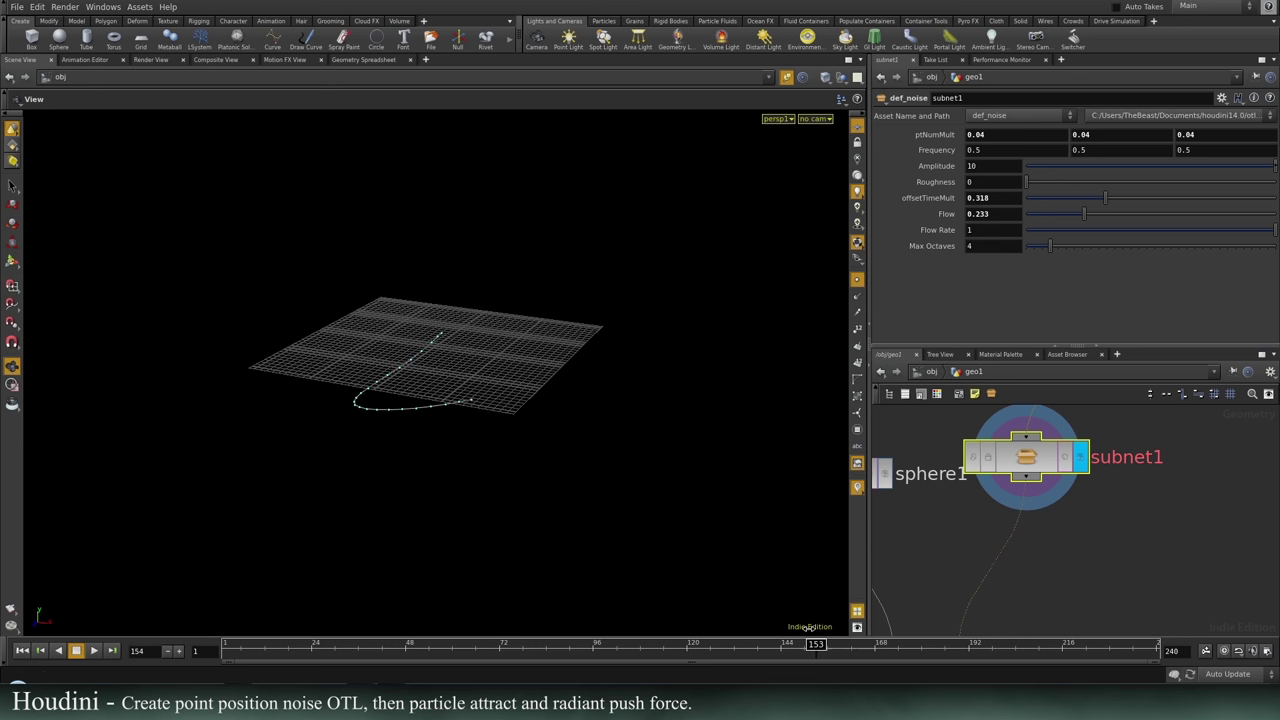
{"action": "left_click_drag", "start_coordinate": [253, 676], "coordinate": [225, 655]}
Display copy1's spheres, scrub the animation back to frame 1, and save the scene.
{"action": "right_click_drag", "start_coordinate": [337, 360], "coordinate": [571, 337]}
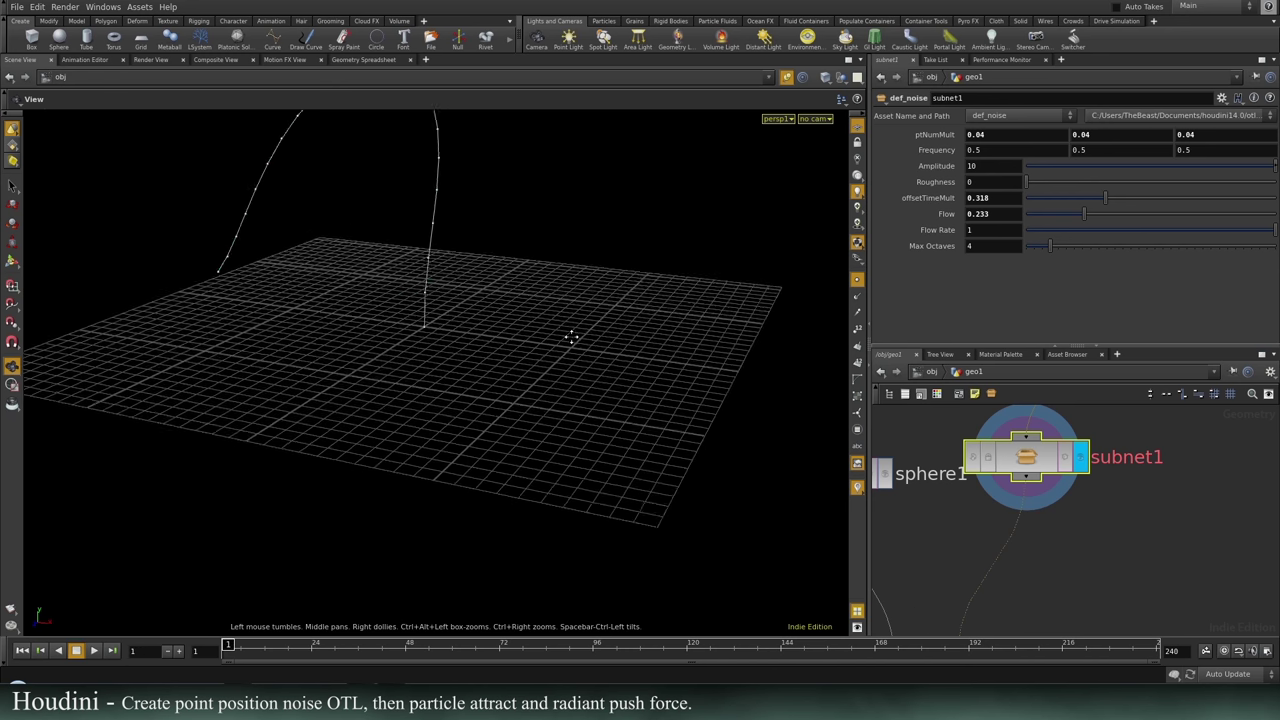
{"action": "middle_click_drag", "start_coordinate": [571, 337], "coordinate": [545, 412]}
{"action": "middle_click_drag", "start_coordinate": [1060, 600], "coordinate": [1192, 455]}
{"action": "left_click", "coordinate": [1113, 541]}
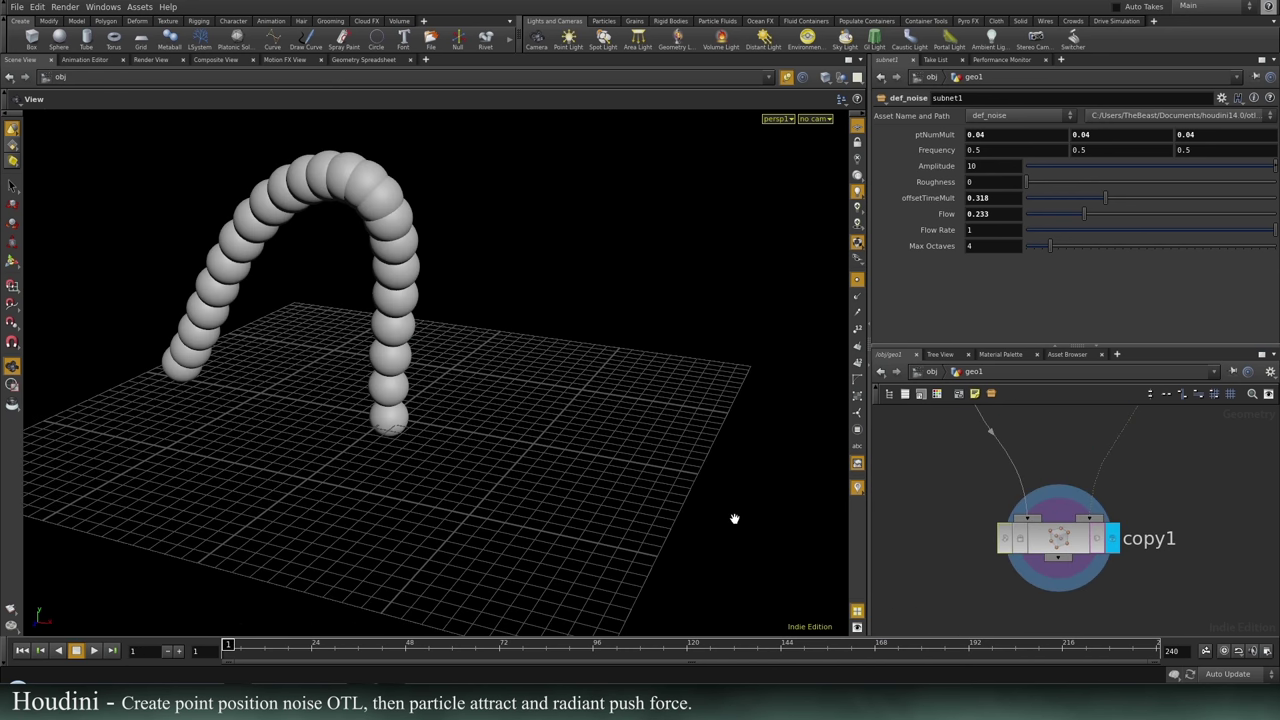
{"action": "left_click_drag", "start_coordinate": [307, 662], "coordinate": [226, 648]}
{"action": "scroll", "coordinate": [486, 523], "scroll_direction": "down", "scroll_amount": 3}
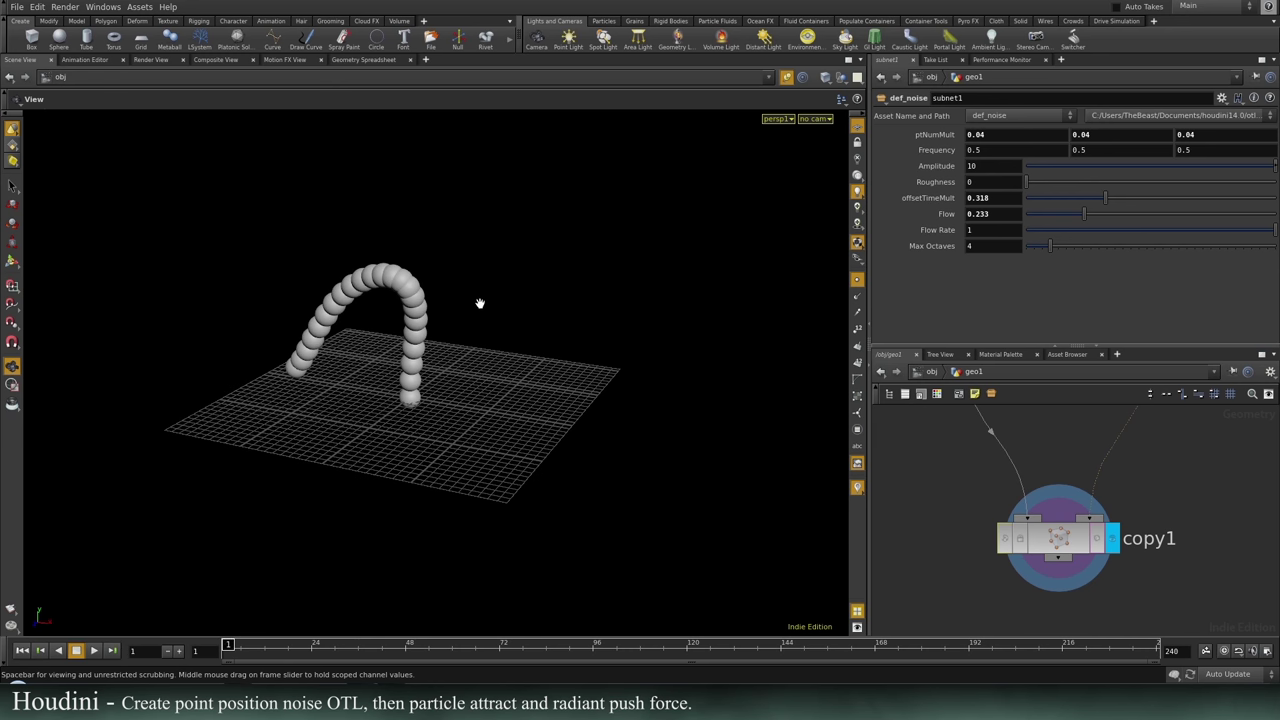
{"action": "key", "text": "ctrl+s"}
Add a Trail node fed by subnet1 in geo1 and display its result.
{"action": "mouse_move", "coordinate": [511, 418]}
{"action": "left_mouse_down"}
{"action": "mouse_move", "coordinate": [503, 443]}
{"action": "mouse_move", "coordinate": [530, 430]}
{"action": "left_mouse_up"}
{"action": "scroll", "coordinate": [1120, 450], "scroll_direction": "down", "scroll_amount": 5}
{"action": "middle_click_drag", "start_coordinate": [1121, 481], "coordinate": [1047, 576]}
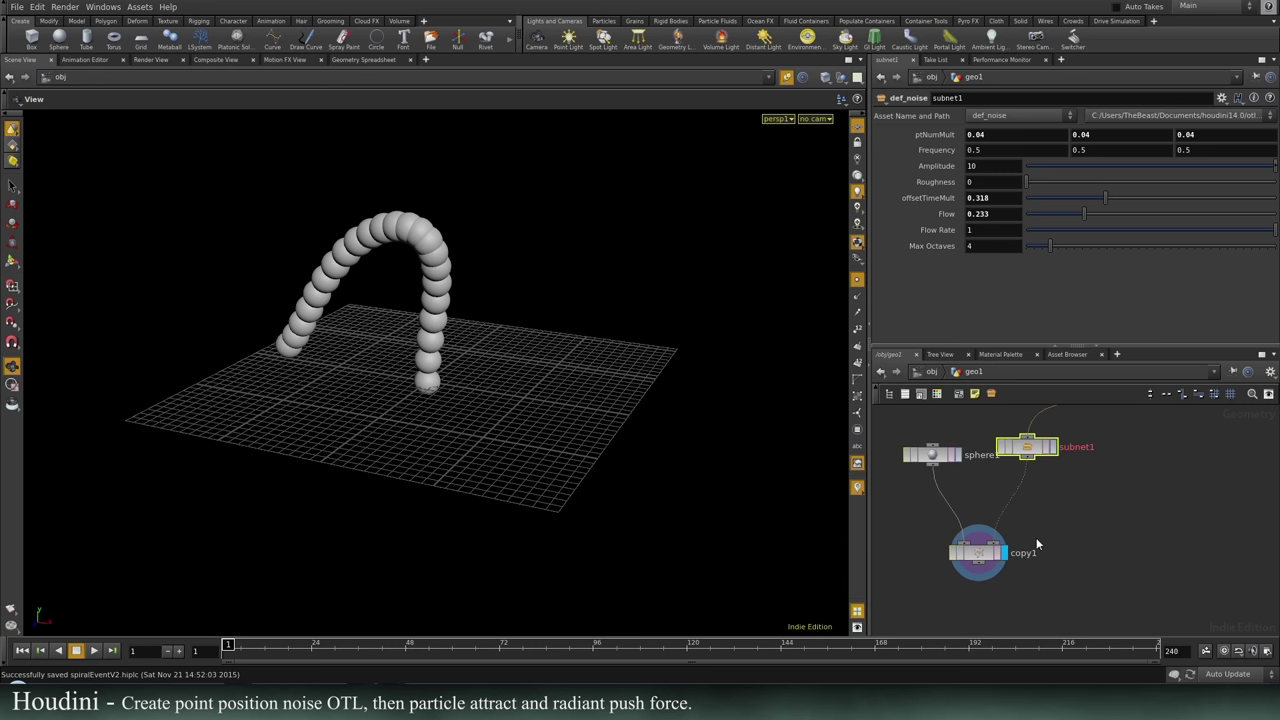
{"action": "middle_click_drag", "start_coordinate": [1162, 560], "coordinate": [1157, 563]}
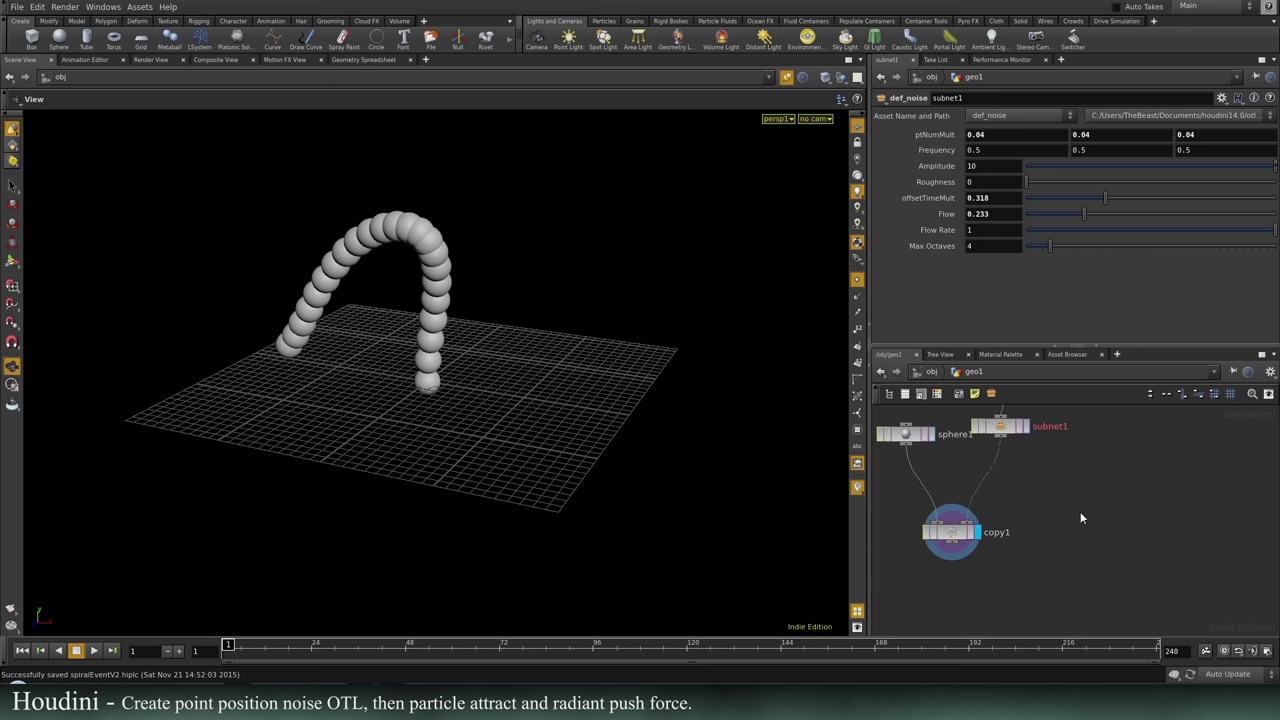
{"action": "key", "text": "Tab"}
{"action": "type", "text": "trai"}
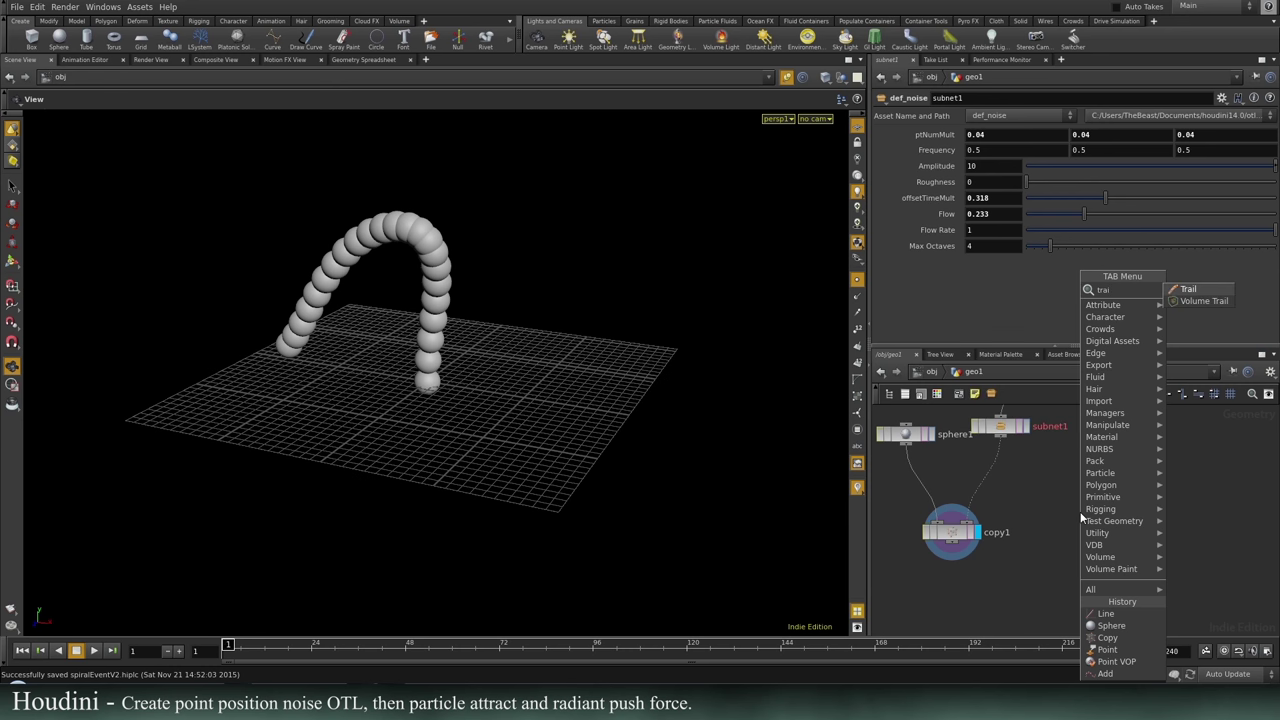
{"action": "key", "text": "Return"}
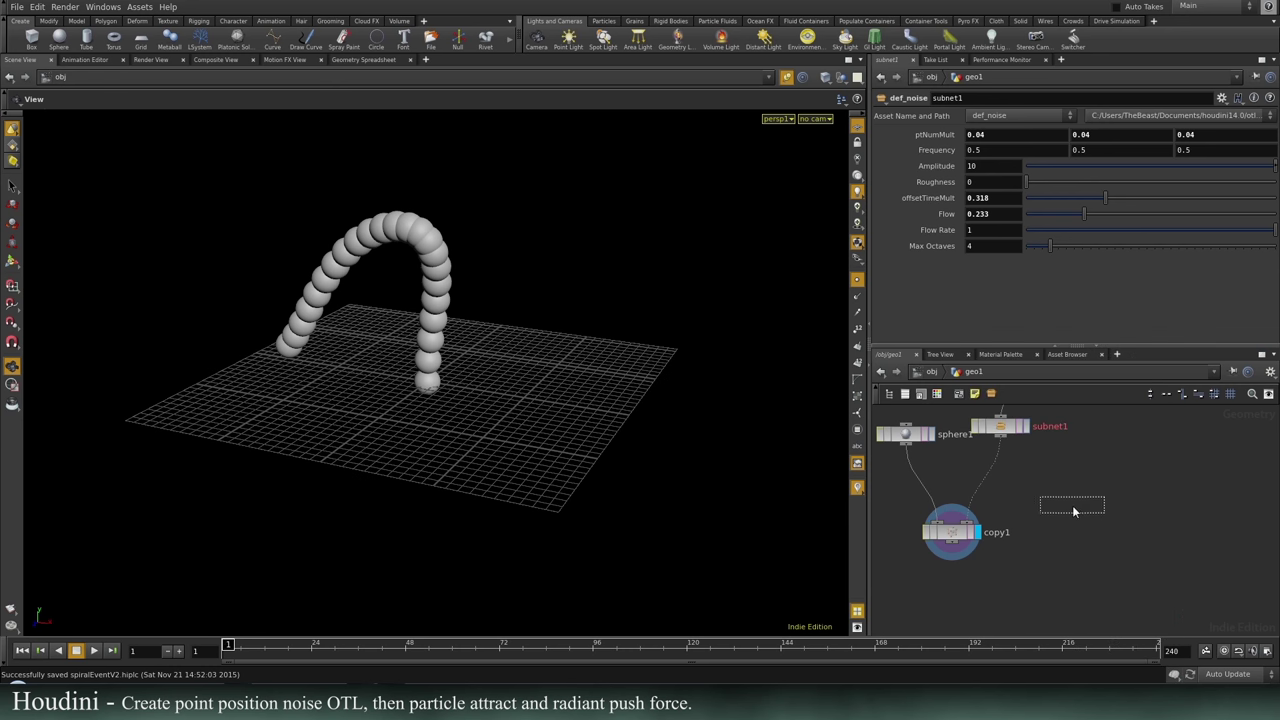
{"action": "left_click", "coordinate": [1072, 505]}
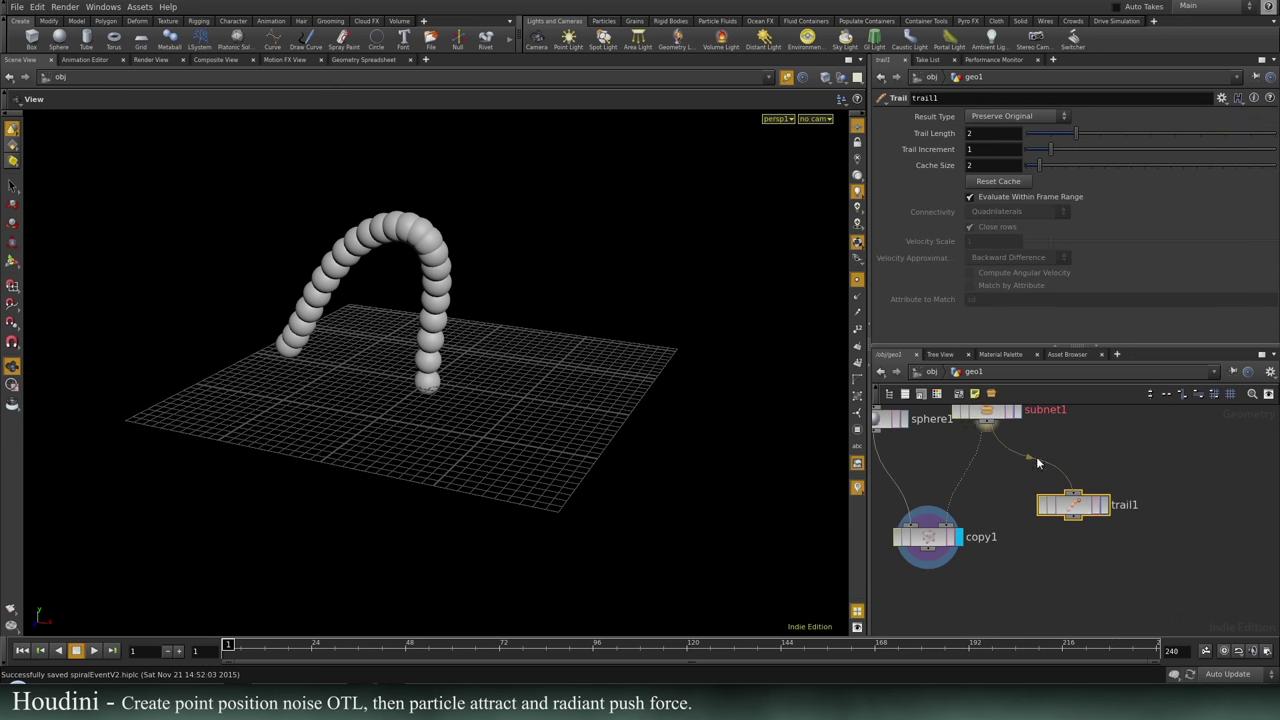
{"action": "left_click", "coordinate": [1105, 505]}
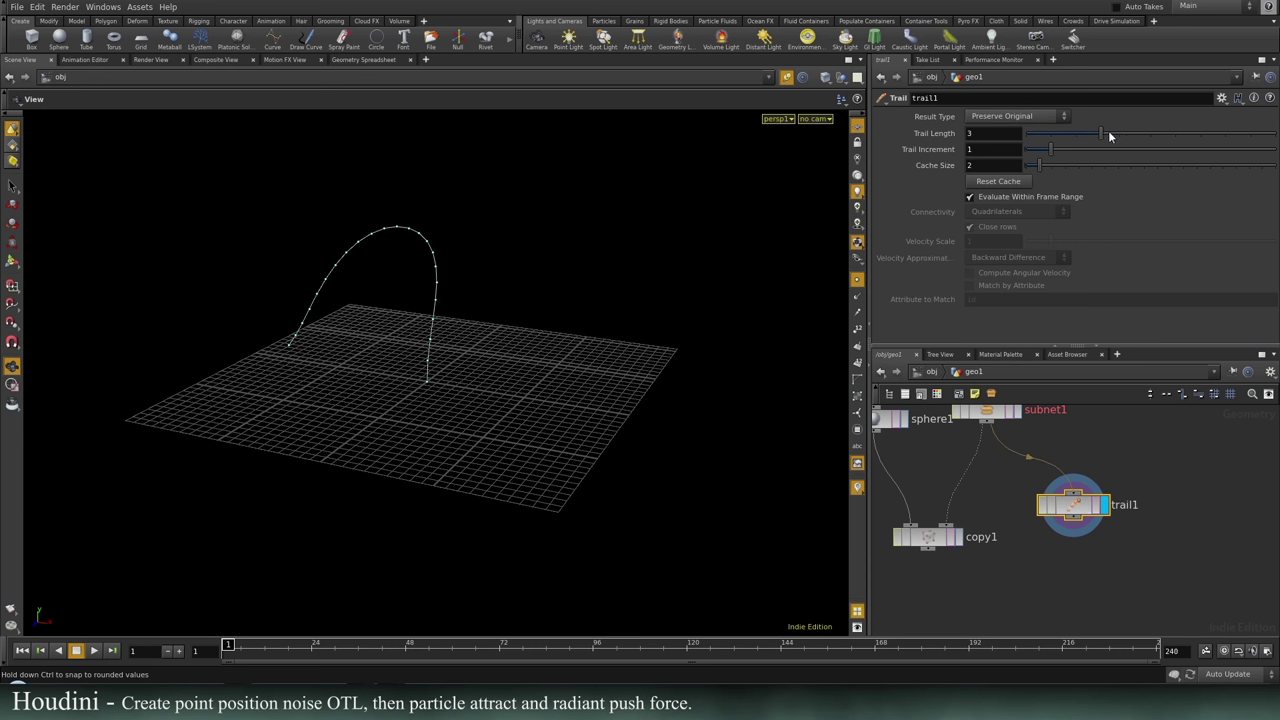
Set trail1's Trail Length to 7 and Trail Increment to 3.88, and scrub the timeline to frame 37.
{"action": "left_click_drag", "start_coordinate": [1051, 149], "coordinate": [1085, 149]}
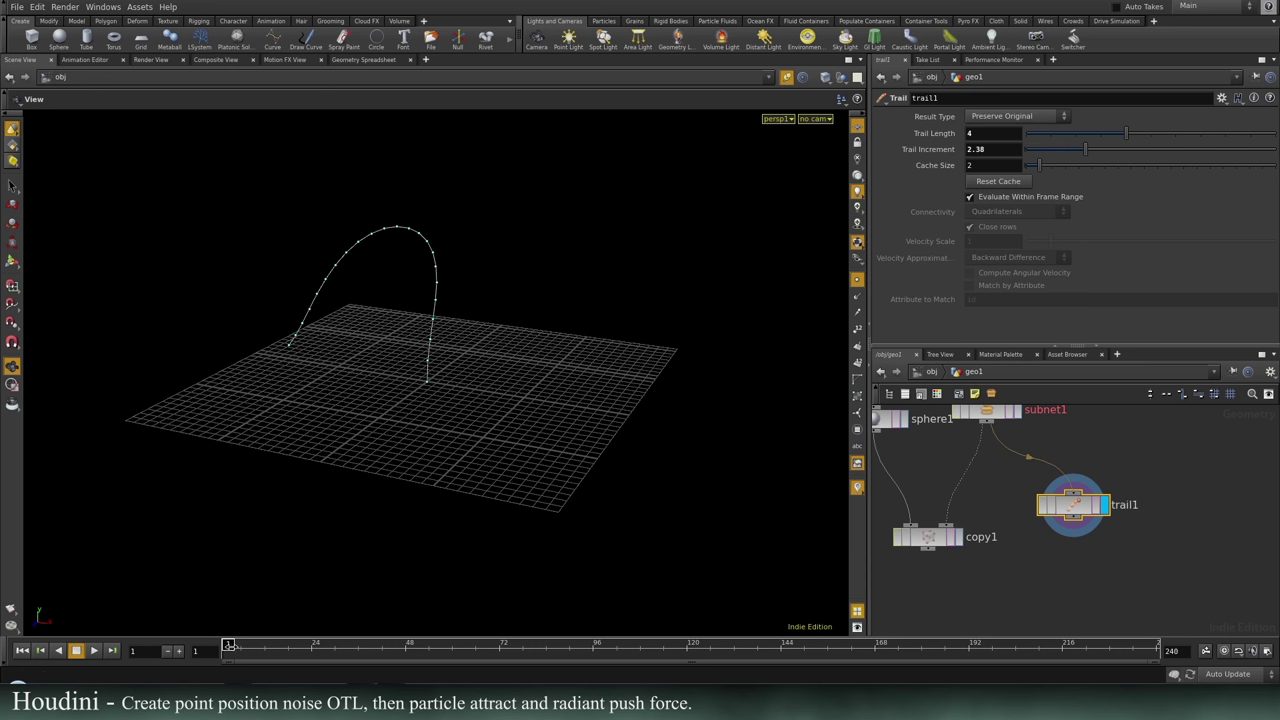
{"action": "left_click_drag", "start_coordinate": [228, 645], "coordinate": [480, 608]}
{"action": "left_click_drag", "start_coordinate": [1085, 149], "coordinate": [1206, 147]}
{"action": "left_click_drag", "start_coordinate": [380, 449], "coordinate": [430, 384]}
{"action": "left_click_drag", "start_coordinate": [380, 645], "coordinate": [363, 645]}
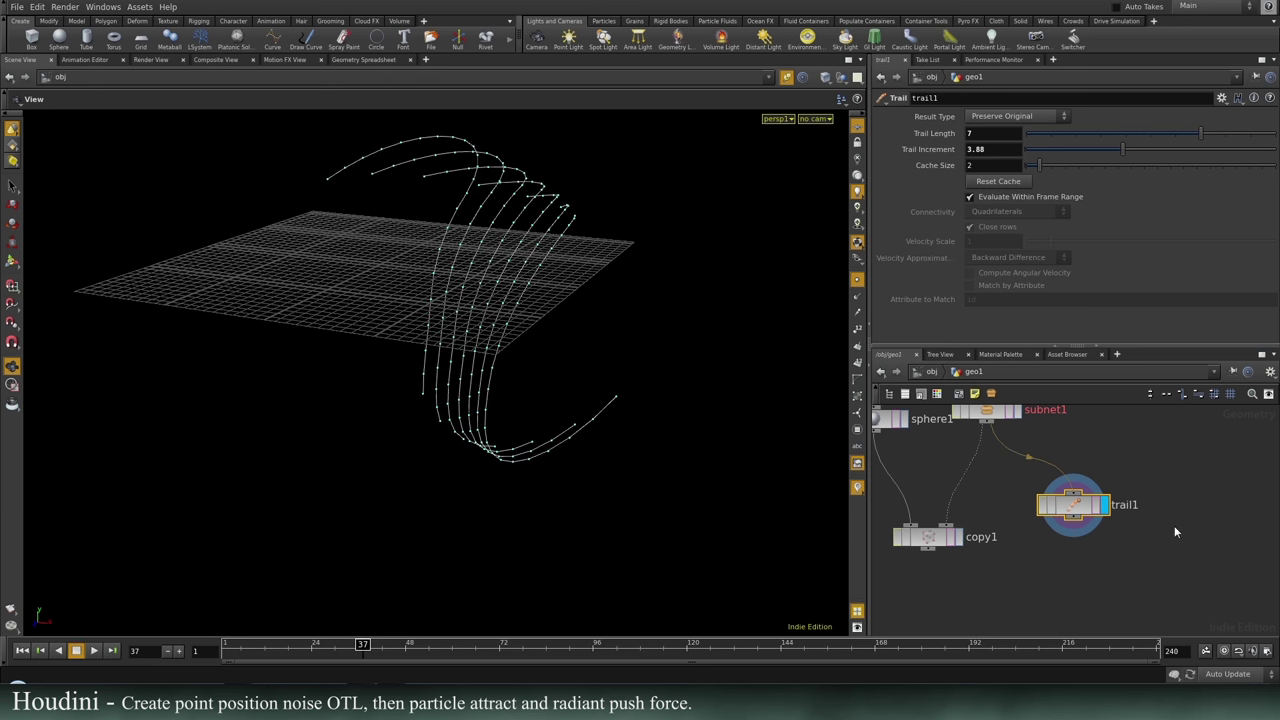
Add a PolyLoft node below trail1, feed it from trail1 and display the lofted surface.
{"action": "middle_click_drag", "start_coordinate": [1104, 547], "coordinate": [1012, 562]}
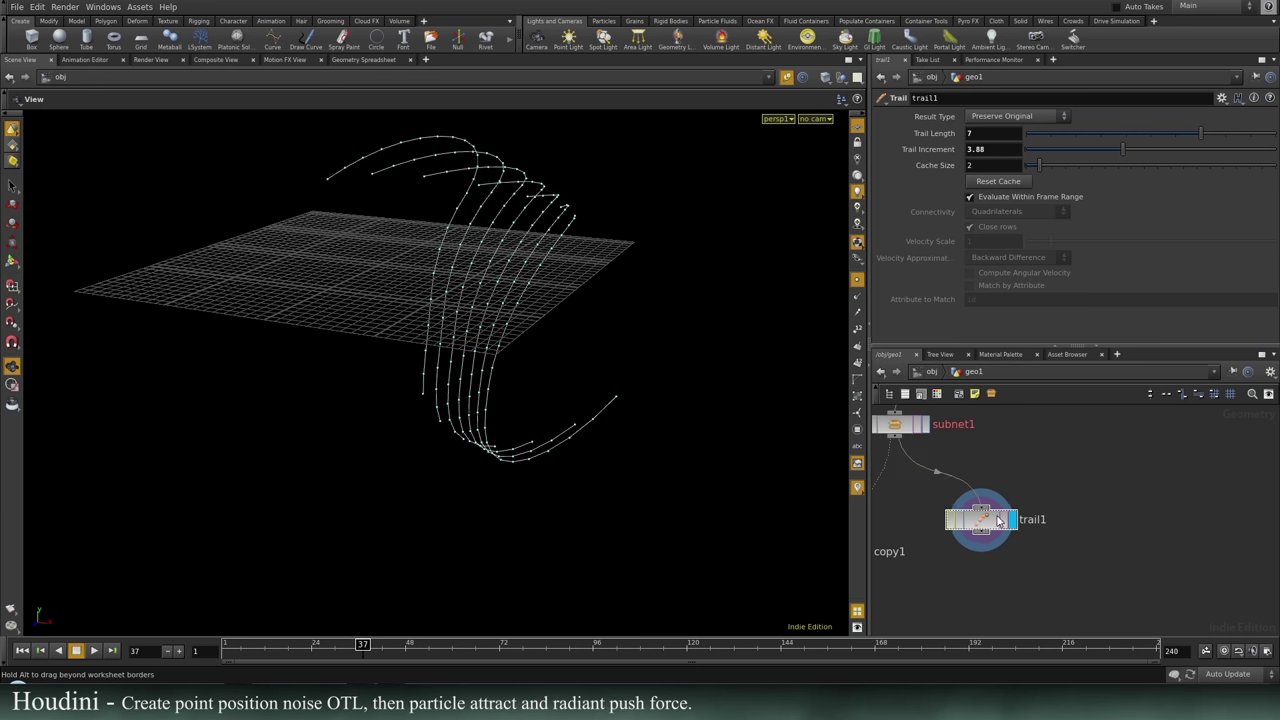
{"action": "left_click_drag", "start_coordinate": [998, 513], "coordinate": [1058, 462]}
{"action": "key", "text": "Tab"}
{"action": "type", "text": "lof"}
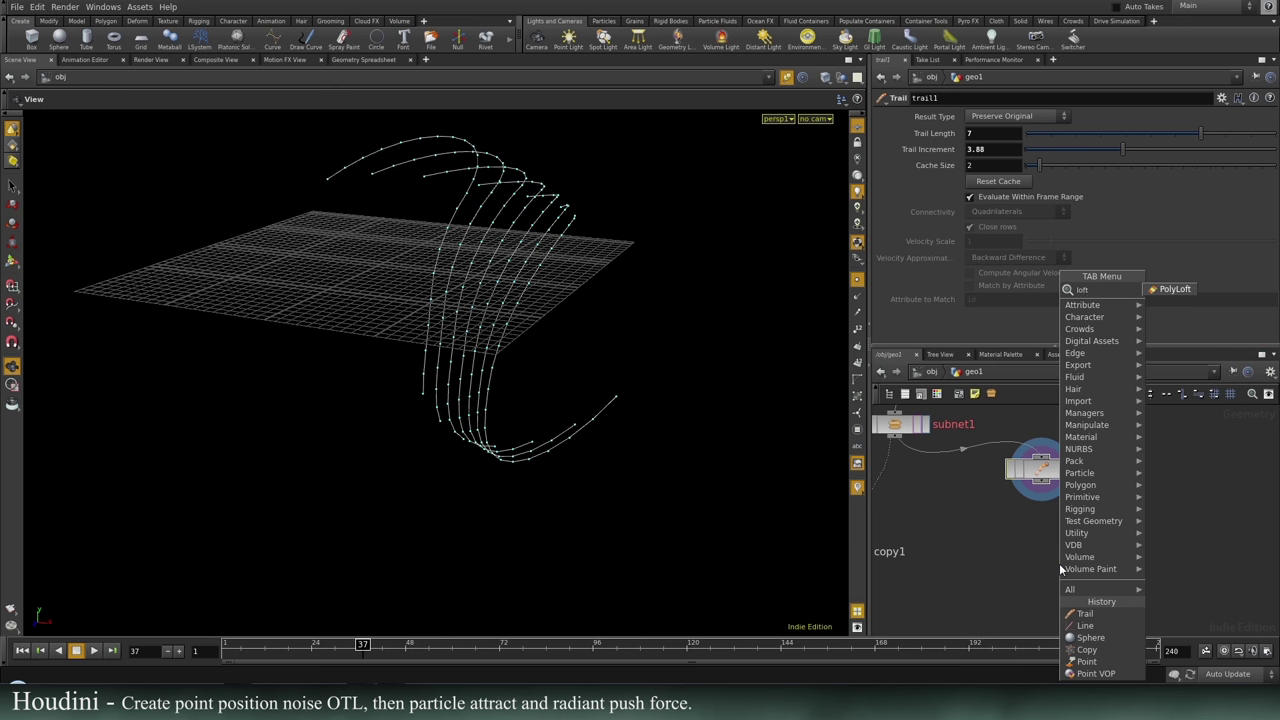
{"action": "key", "text": "Return"}
{"action": "left_click", "coordinate": [1029, 536]}
{"action": "left_click_drag", "start_coordinate": [1014, 522], "coordinate": [1040, 482]}
{"action": "left_click", "coordinate": [1060, 535]}
{"action": "left_click_drag", "start_coordinate": [1044, 542], "coordinate": [1056, 543]}
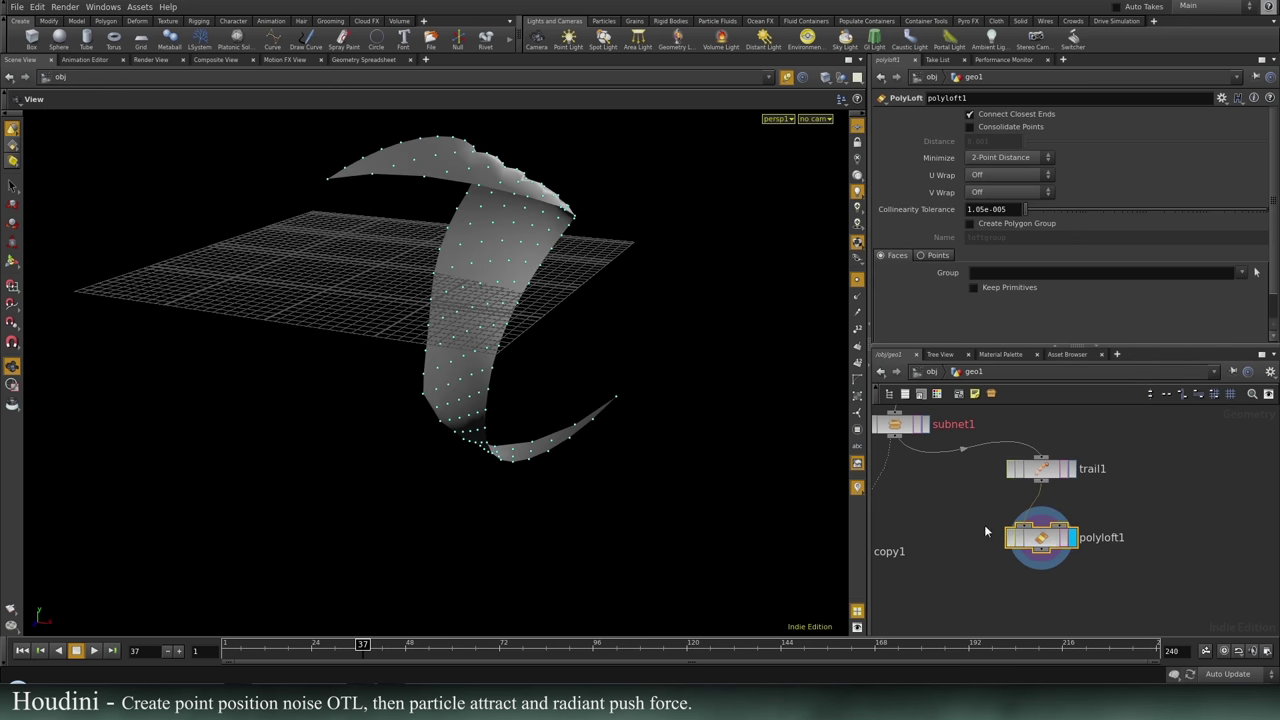
Hide the viewport's reference grid and scrub the lofted trail surface to frame 79.
{"action": "right_click_drag", "start_coordinate": [277, 334], "coordinate": [417, 279]}
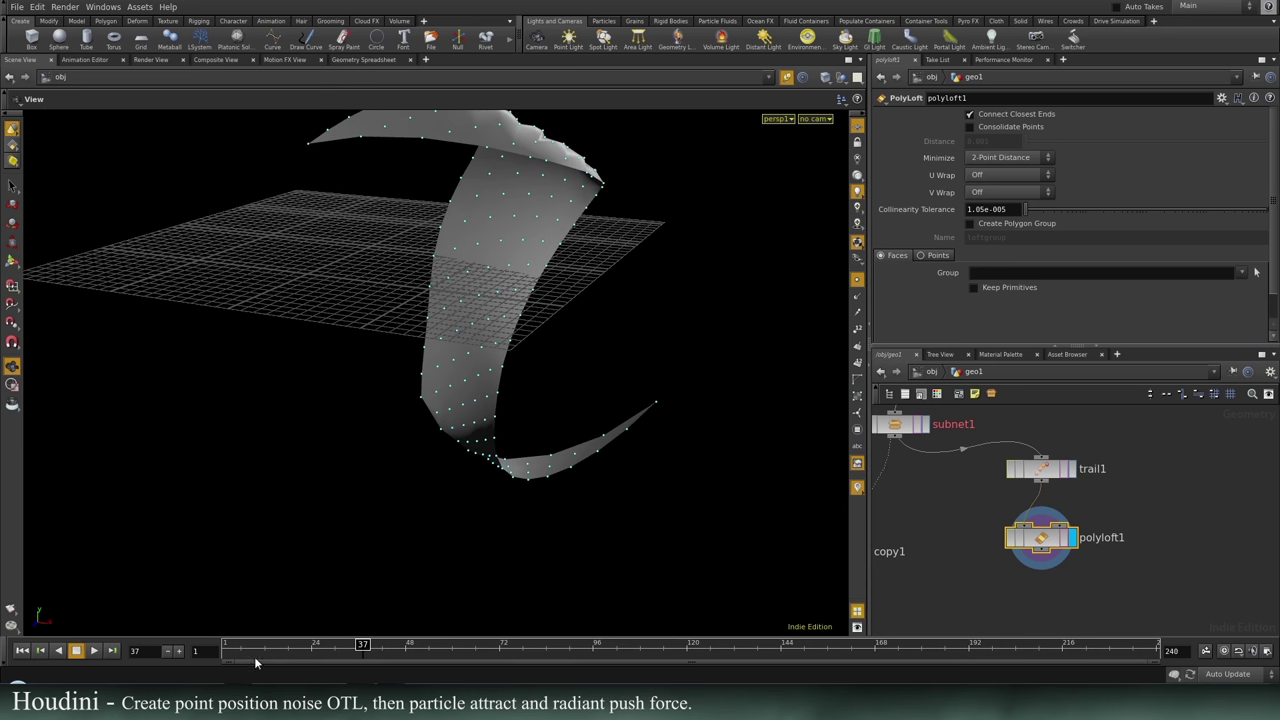
{"action": "left_click_drag", "start_coordinate": [254, 656], "coordinate": [718, 592]}
{"action": "middle_click_drag", "start_coordinate": [584, 430], "coordinate": [558, 474]}
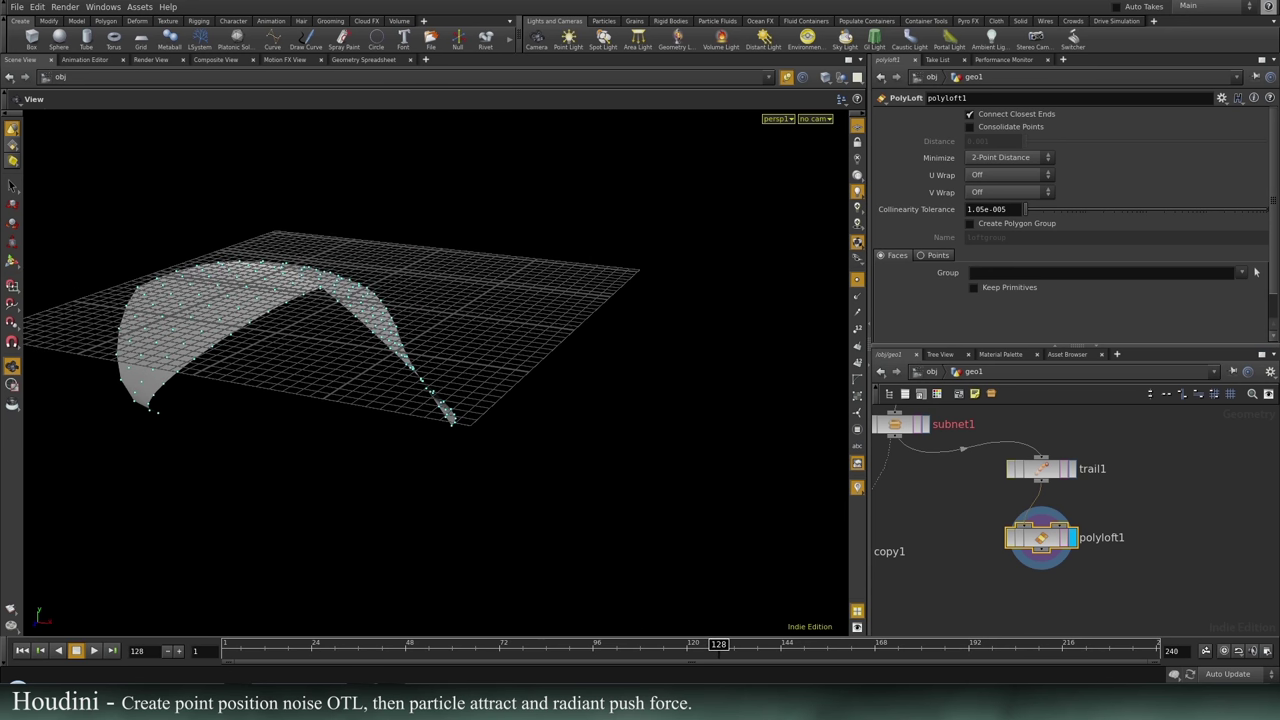
{"action": "left_click", "coordinate": [857, 128]}
{"action": "left_click_drag", "start_coordinate": [280, 657], "coordinate": [527, 606]}
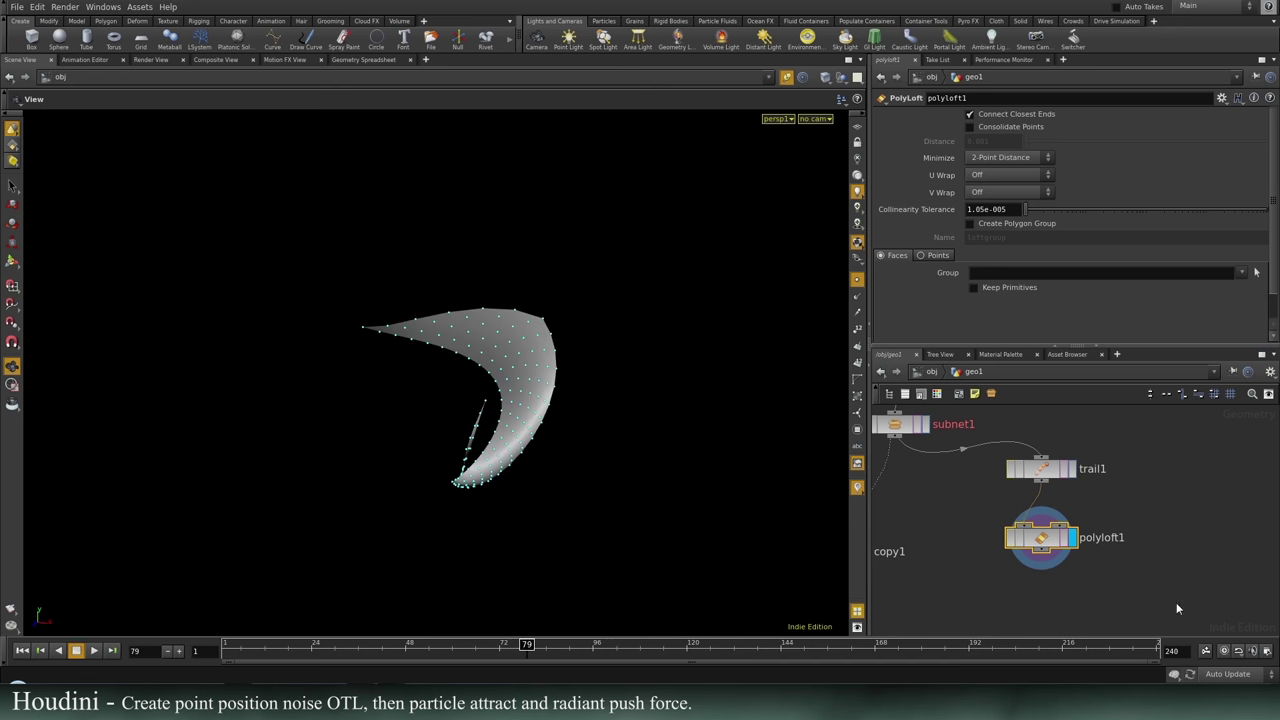
Delete polyloft1 and set trail1's Result Type to Compute Velocity.
{"action": "key", "text": "Delete"}
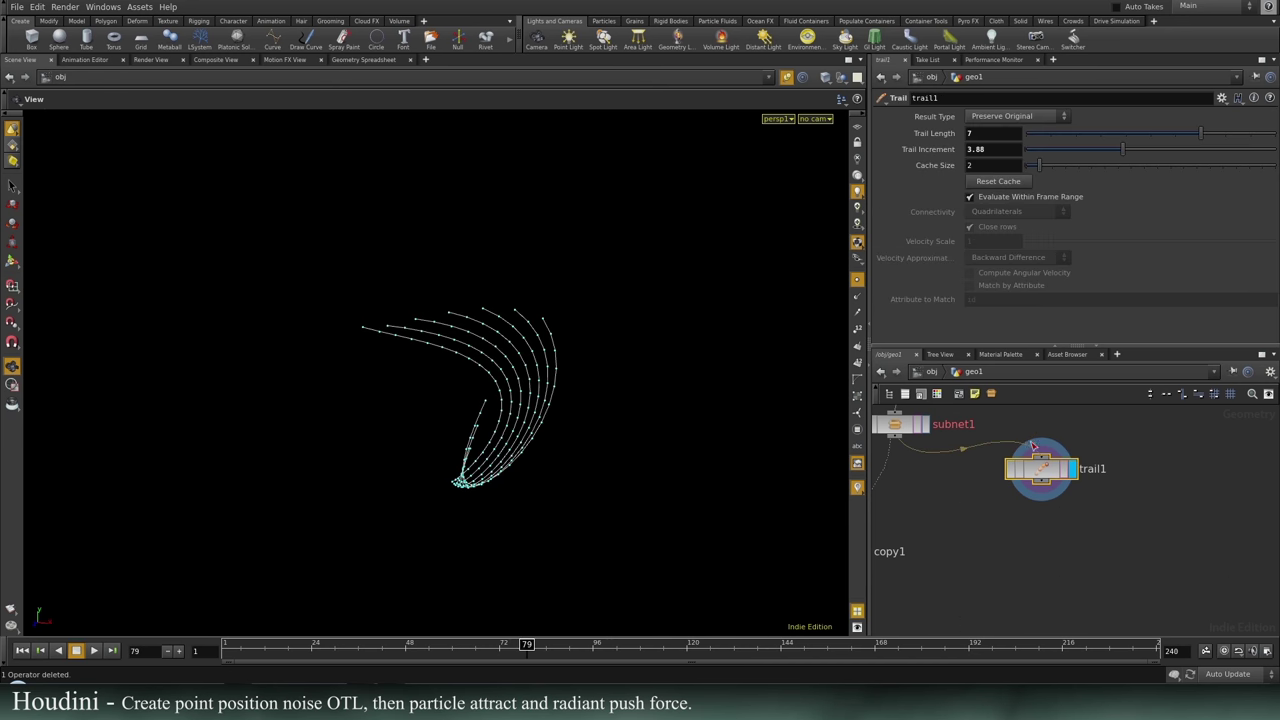
{"action": "left_click", "coordinate": [1030, 117]}
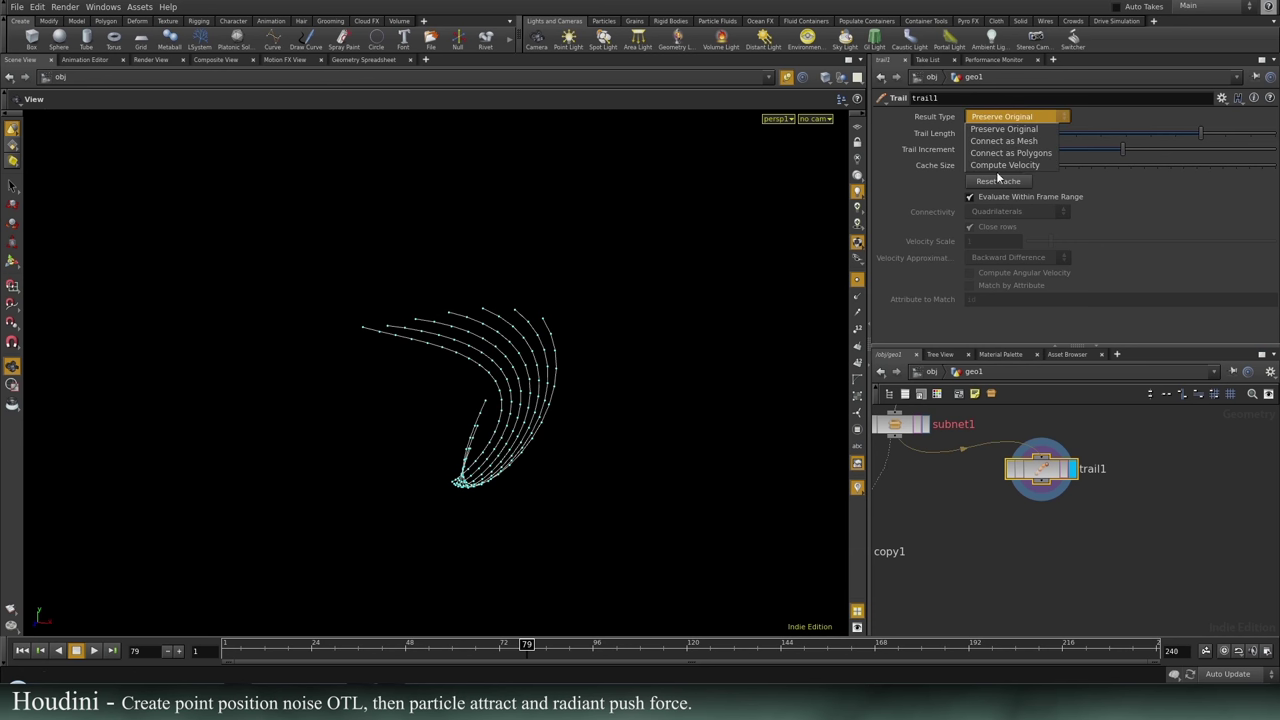
{"action": "left_click", "coordinate": [995, 164]}
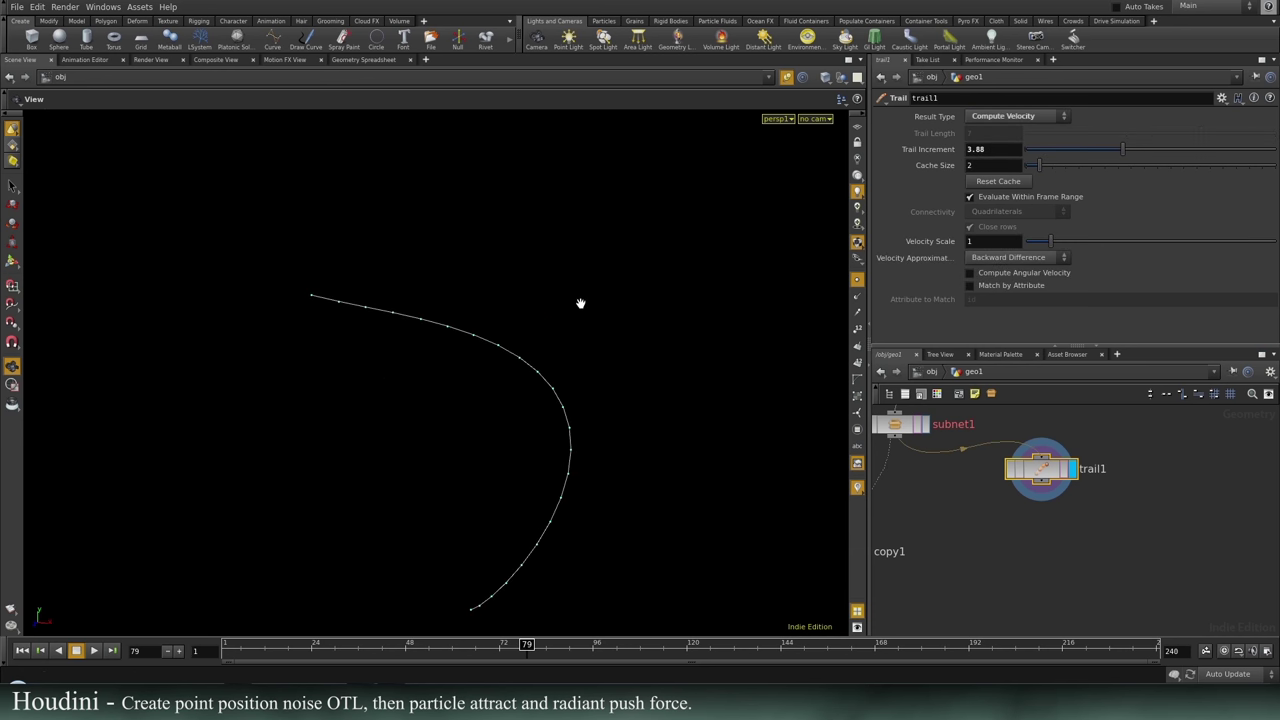
Examine trail1's point velocity values in the Geometry Spreadsheet at frames 72 and 1.
{"action": "left_click", "coordinate": [360, 60]}
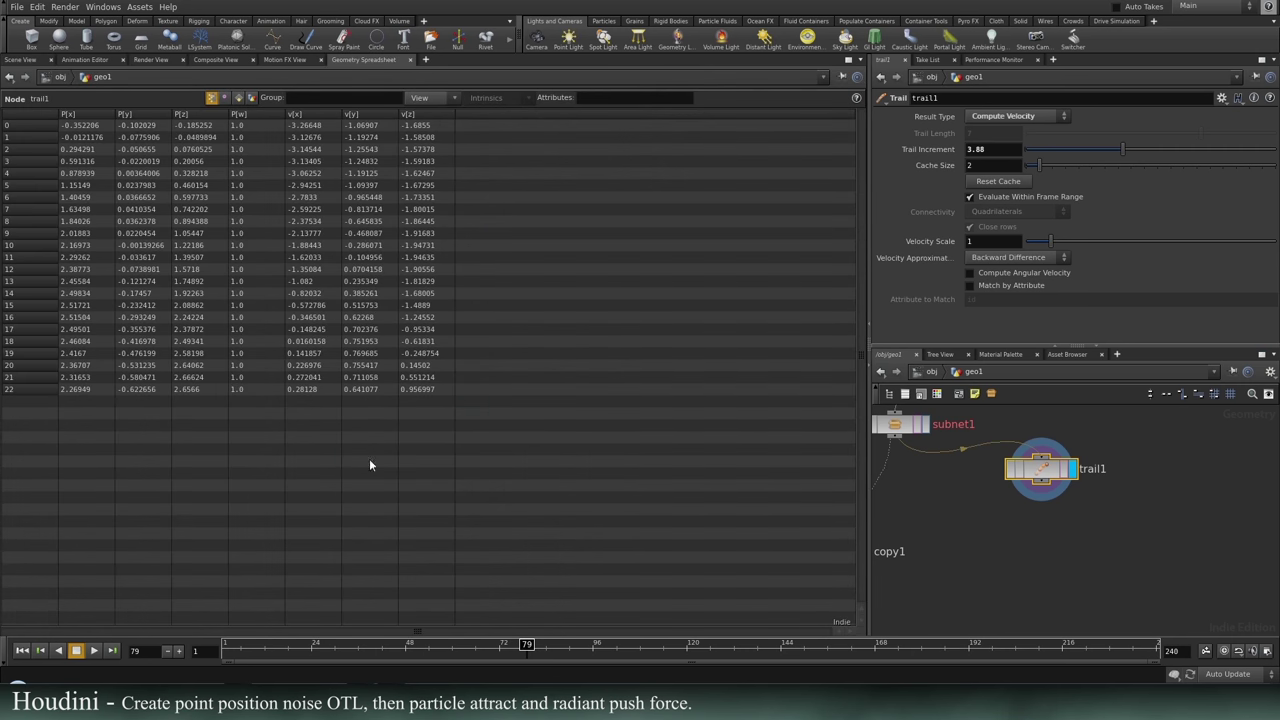
{"action": "mouse_move", "coordinate": [506, 648]}
{"action": "left_mouse_down"}
{"action": "mouse_move", "coordinate": [837, 648]}
{"action": "mouse_move", "coordinate": [499, 648]}
{"action": "left_mouse_up"}
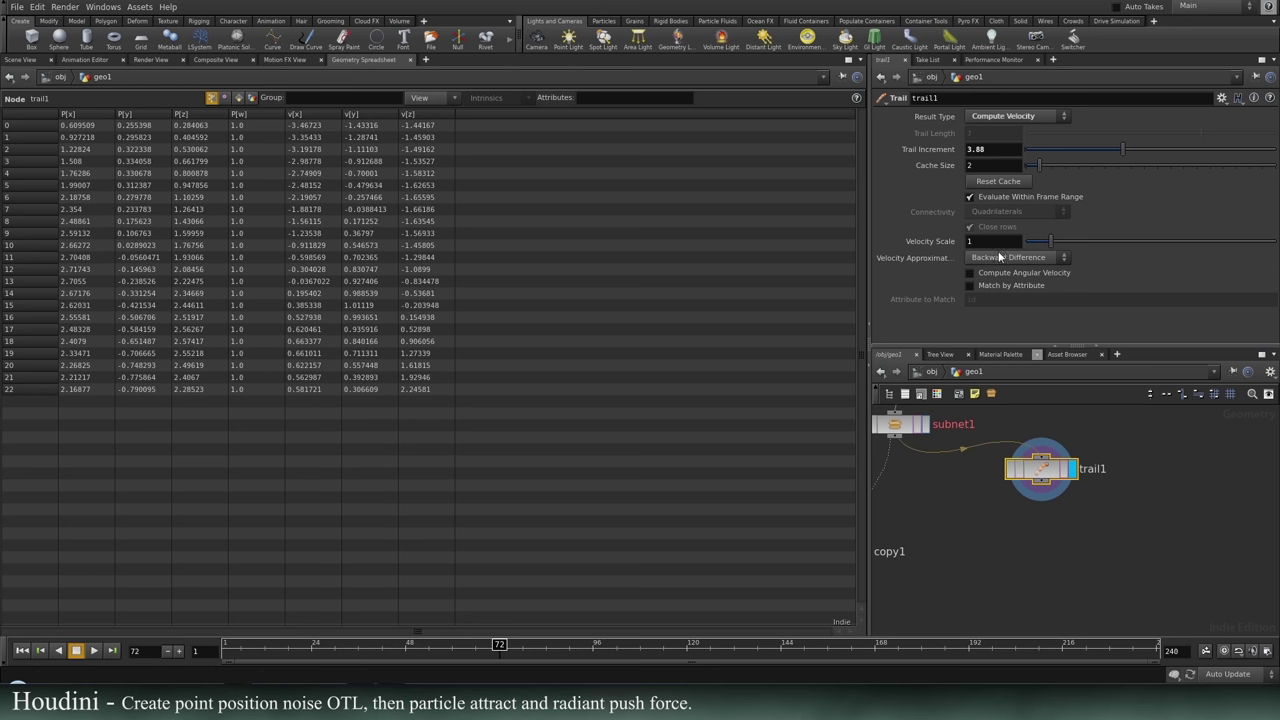
{"action": "left_click_drag", "start_coordinate": [269, 648], "coordinate": [167, 657]}
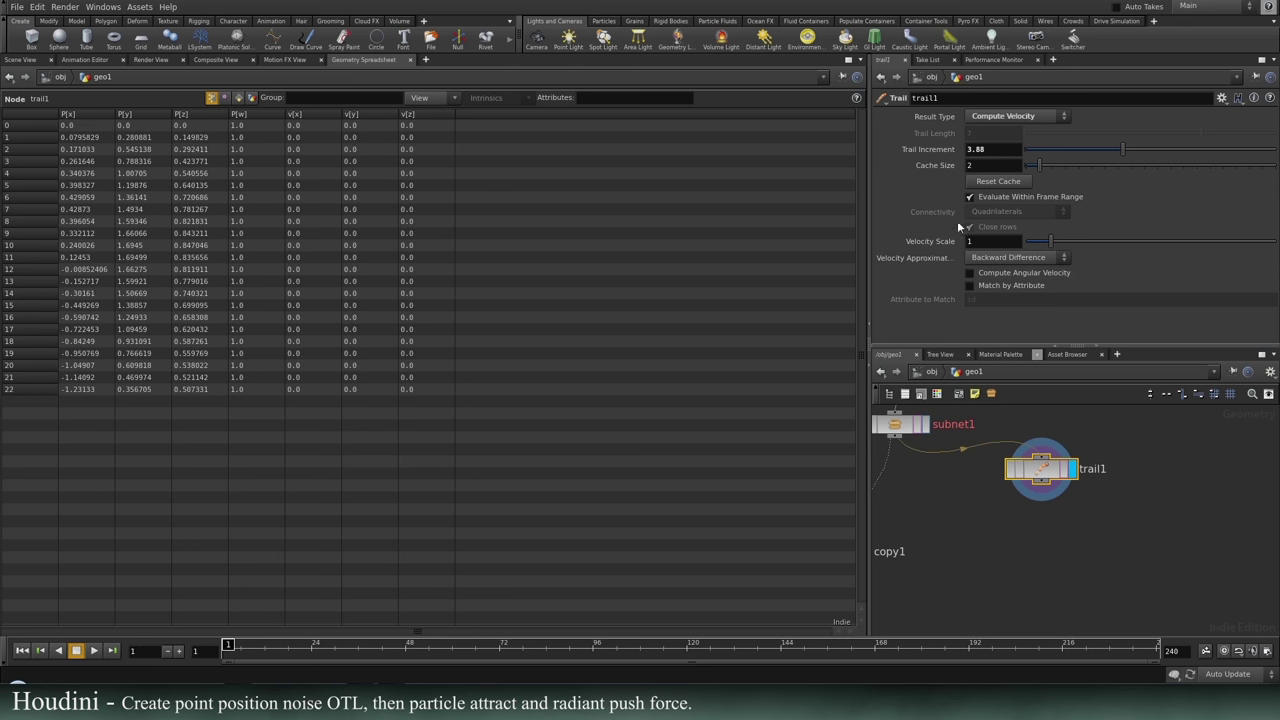
Try Forward Difference as trail1's velocity approximation and check the velocities at frames 1 and 240.
{"action": "left_click", "coordinate": [1004, 259]}
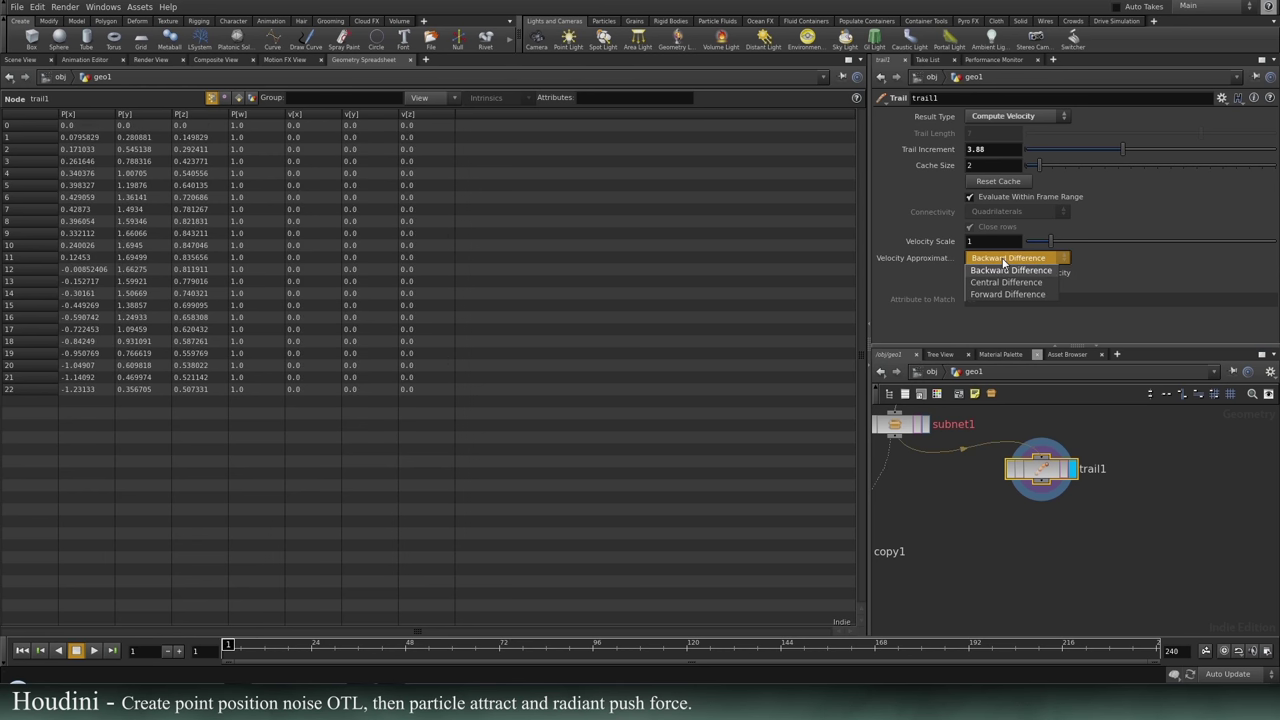
{"action": "left_click", "coordinate": [1002, 295]}
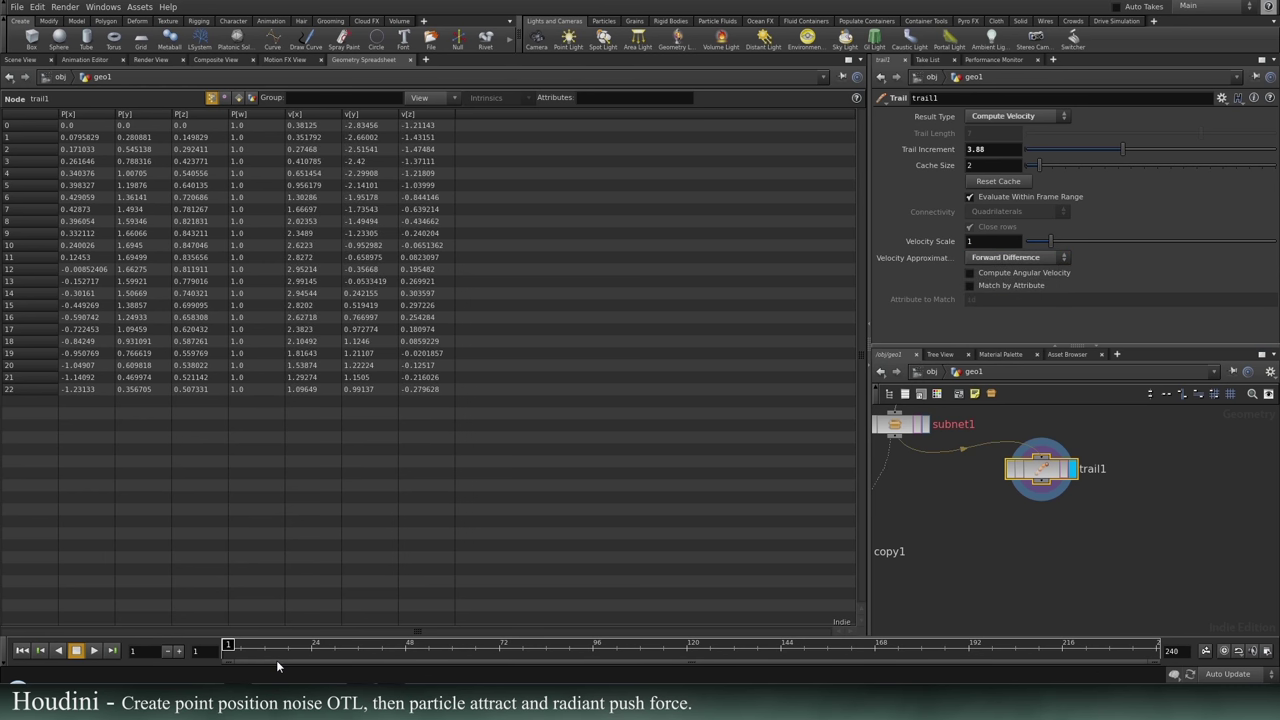
{"action": "left_click_drag", "start_coordinate": [228, 645], "coordinate": [1150, 648]}
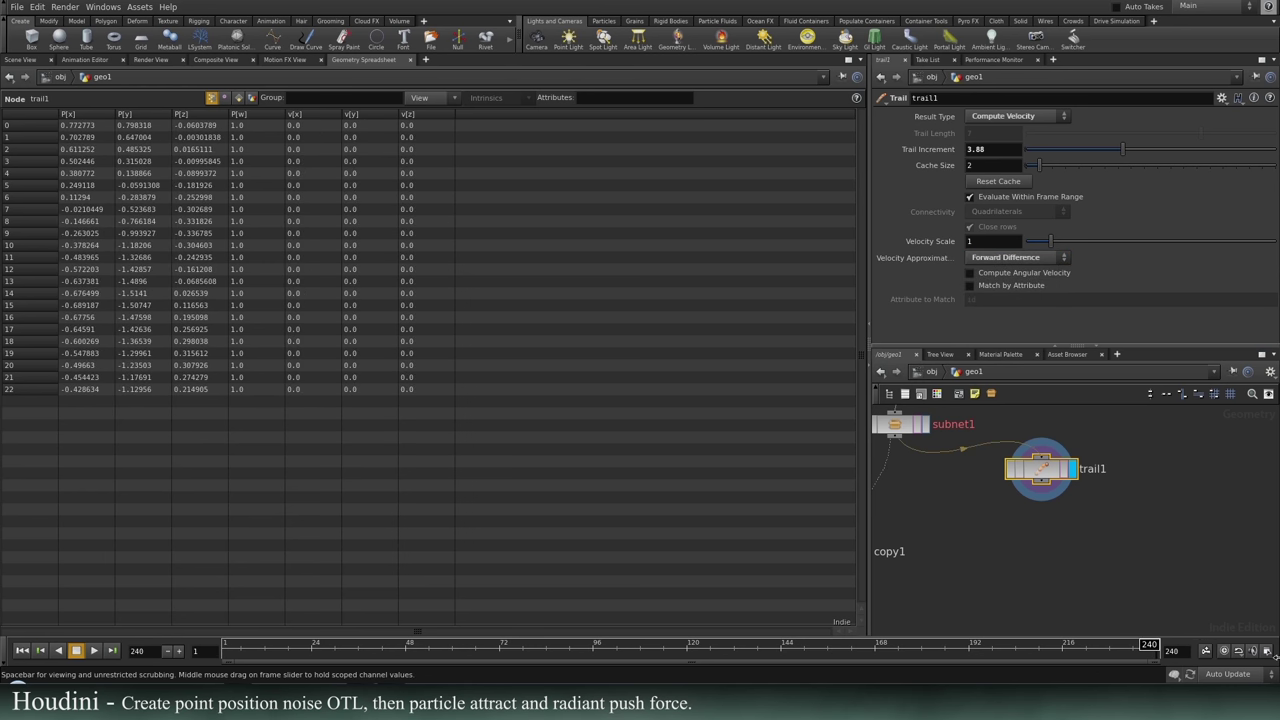
Set trail1's velocity approximation to Central Difference and check the point velocities from the start through frame 31.
{"action": "left_click", "coordinate": [1050, 258]}
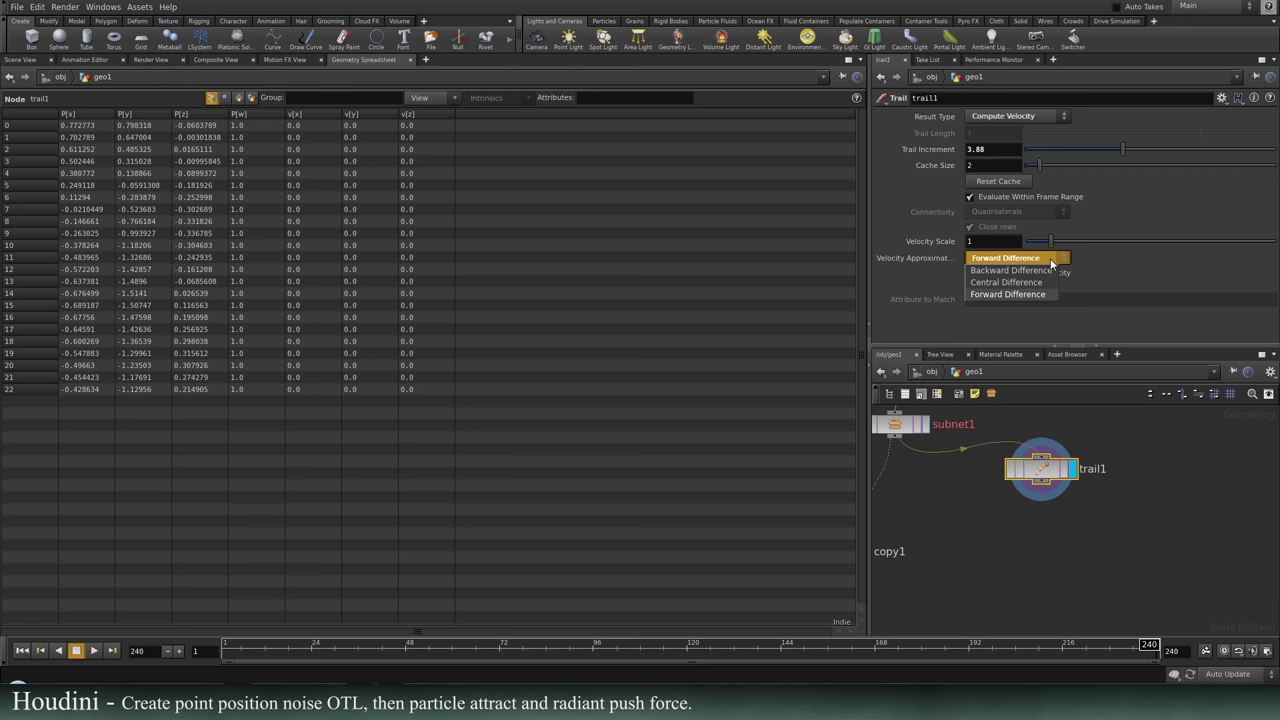
{"action": "left_click", "coordinate": [1024, 284]}
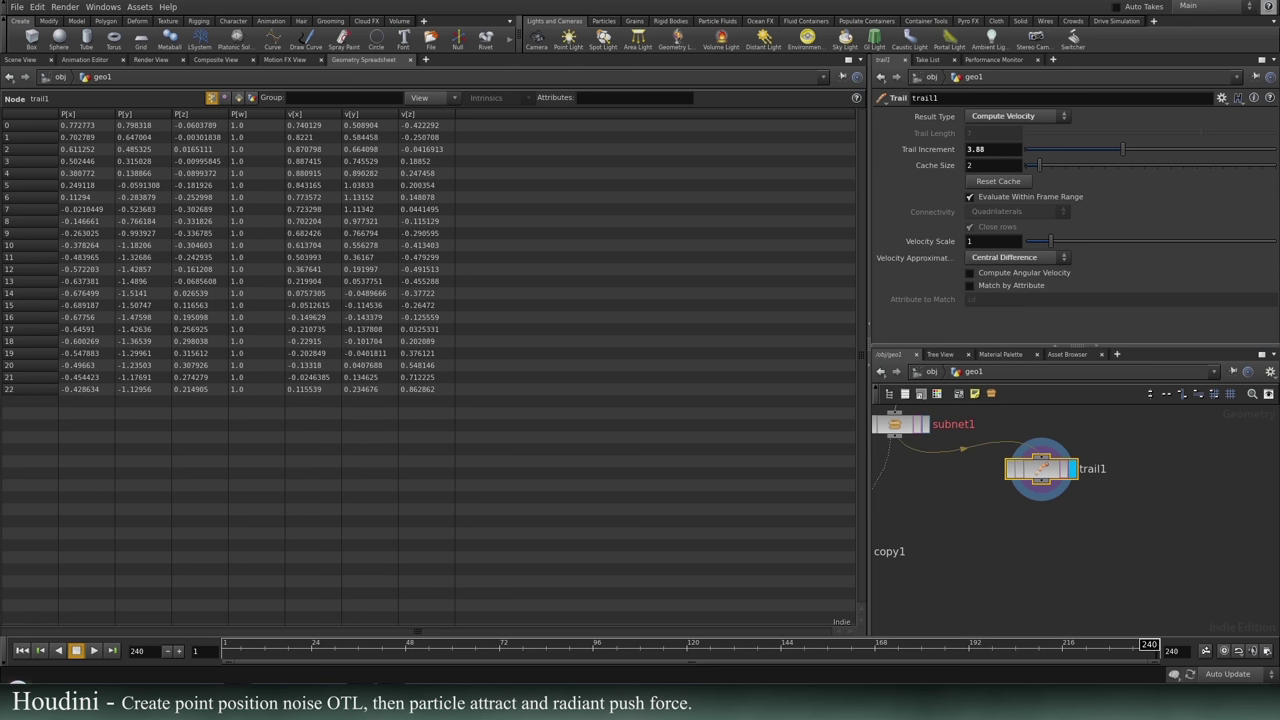
{"action": "left_click_drag", "start_coordinate": [239, 657], "coordinate": [159, 683]}
{"action": "left_click_drag", "start_coordinate": [228, 645], "coordinate": [340, 645]}
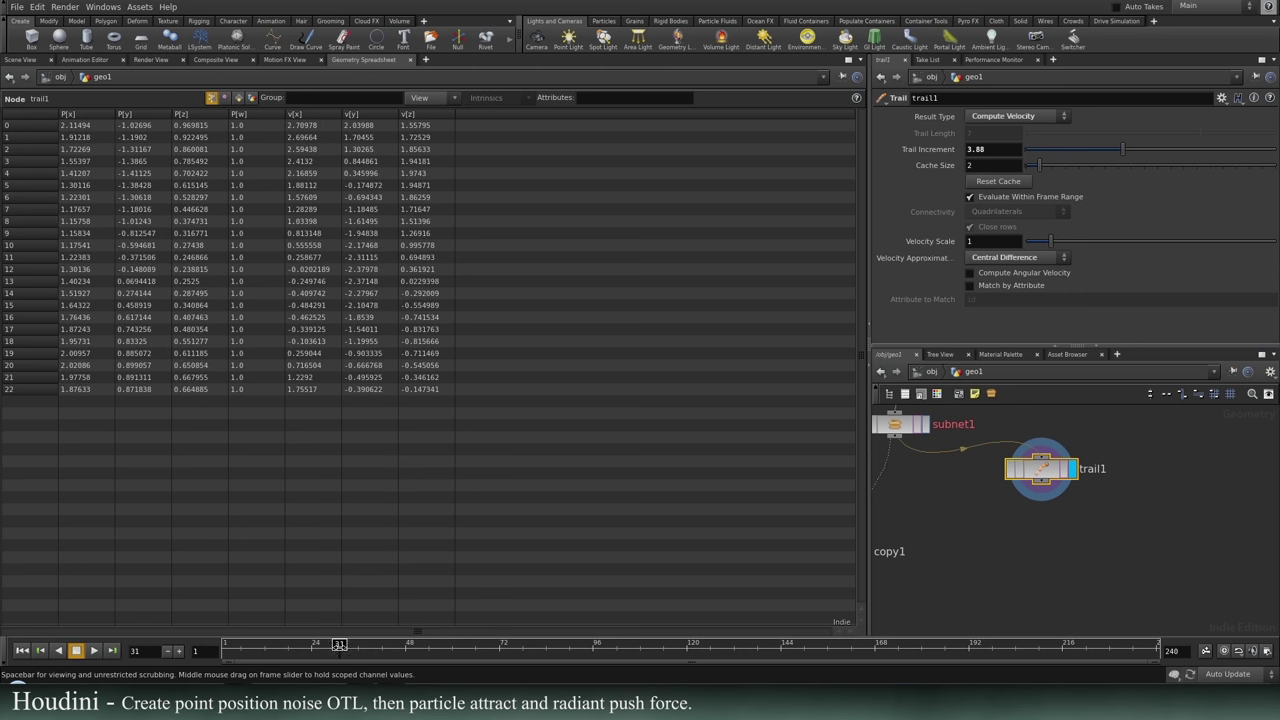
Return to the Scene View, set trail1's Trail Increment to 2 and scrub to frame 19.
{"action": "left_click", "coordinate": [18, 60]}
{"action": "left_click_drag", "start_coordinate": [338, 645], "coordinate": [402, 645]}
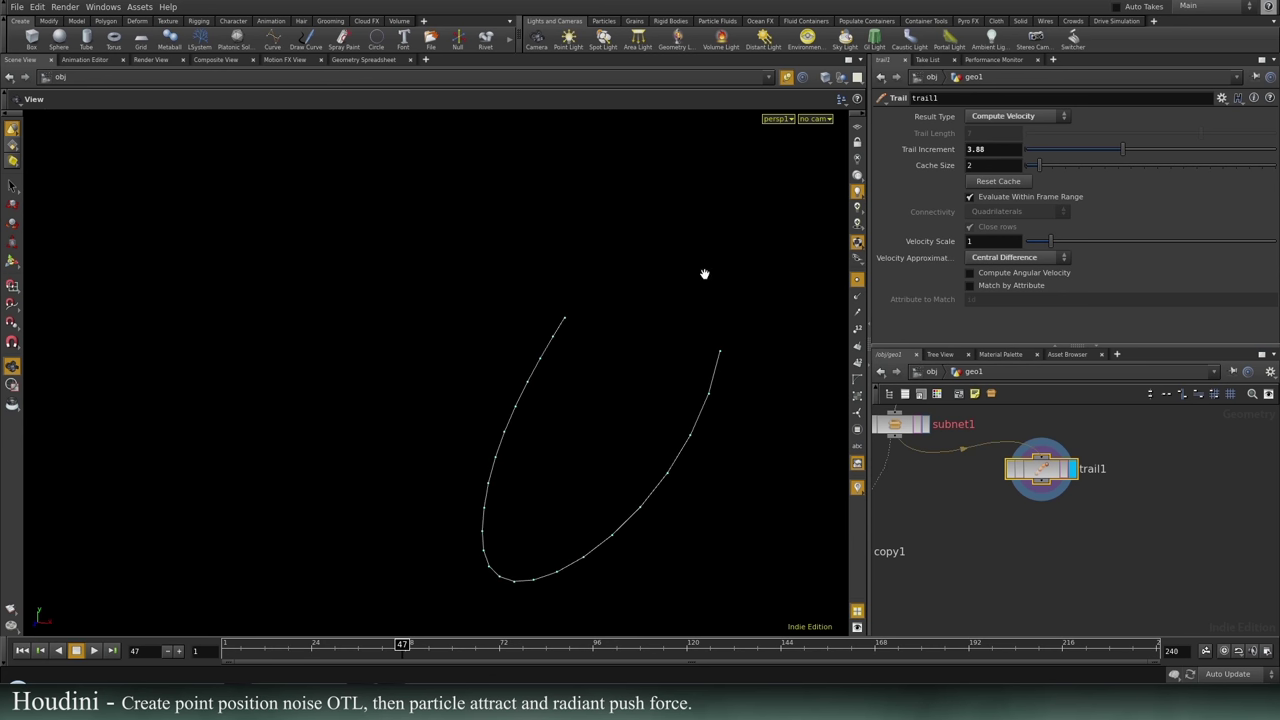
{"action": "double_click", "coordinate": [978, 151]}
{"action": "left_click_drag", "start_coordinate": [387, 661], "coordinate": [293, 662]}
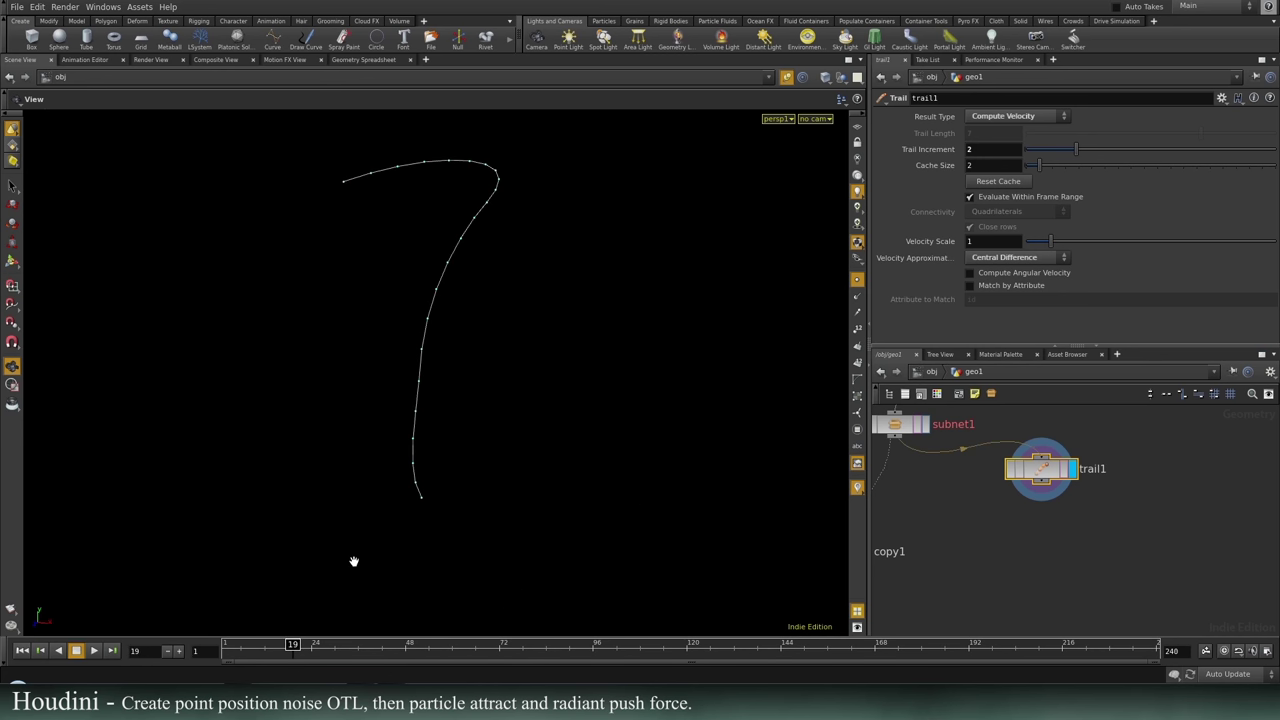
{"action": "scroll", "coordinate": [1082, 547], "scroll_direction": "down", "scroll_amount": 3}
{"action": "middle_click_drag", "start_coordinate": [1069, 542], "coordinate": [1093, 545]}
{"action": "scroll", "coordinate": [1088, 557], "scroll_direction": "up", "scroll_amount": 2}
{"action": "key", "text": "Tab"}
{"action": "key", "text": "Escape"}
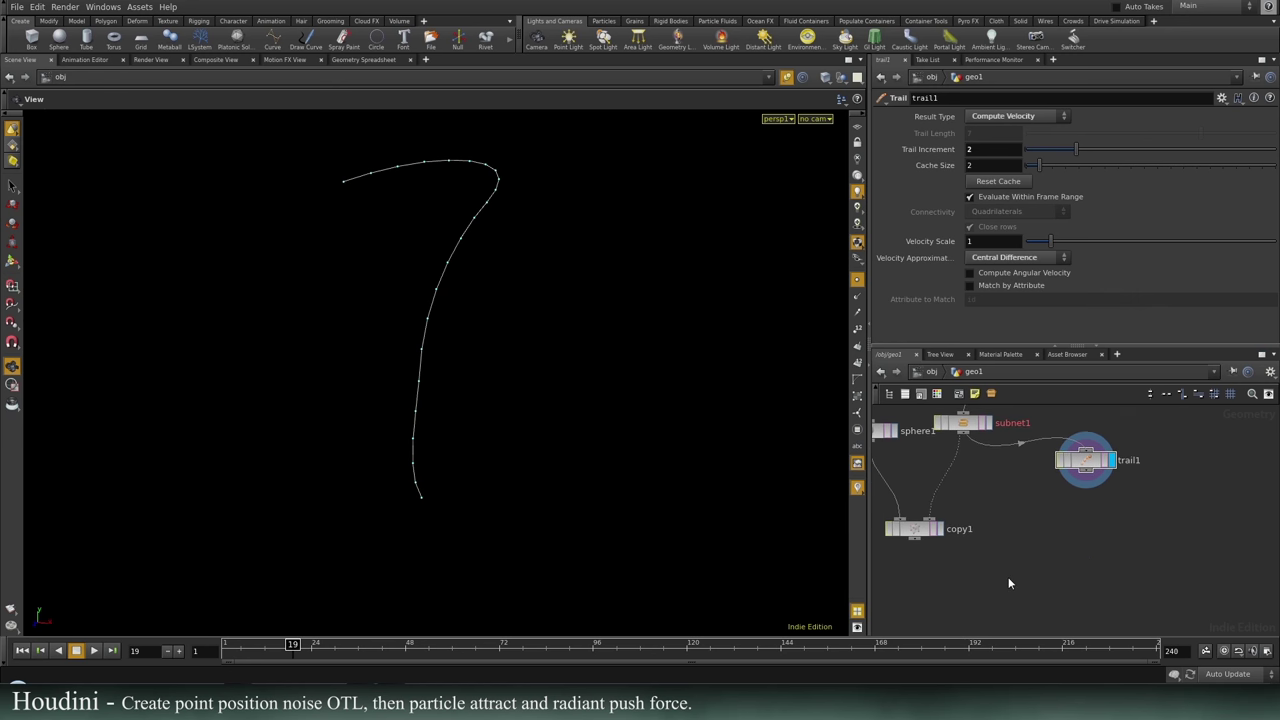
Add a DOP Network node below trail1, with trail1 wired into its first input.
{"action": "middle_click_drag", "start_coordinate": [1174, 544], "coordinate": [914, 584]}
{"action": "middle_click_drag", "start_coordinate": [1024, 563], "coordinate": [1149, 536]}
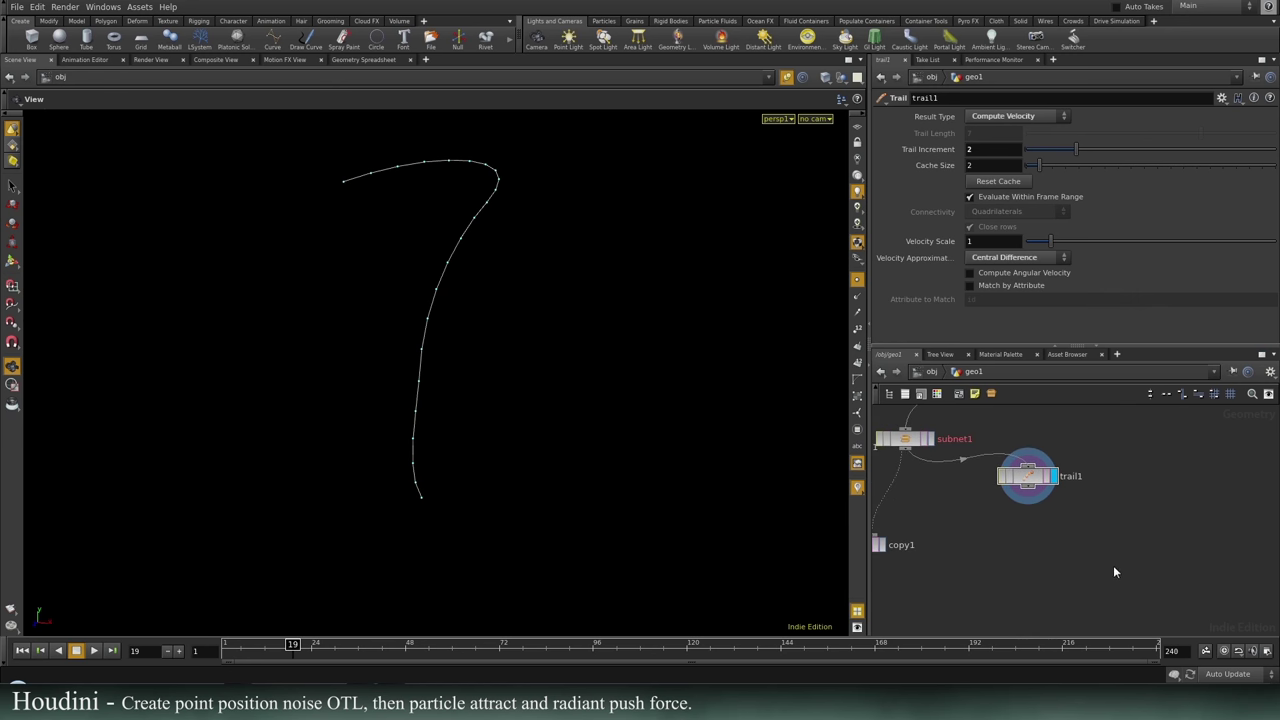
{"action": "key", "text": "Tab"}
{"action": "mouse_move", "coordinate": [1117, 571]}
{"action": "type", "text": "dop"}
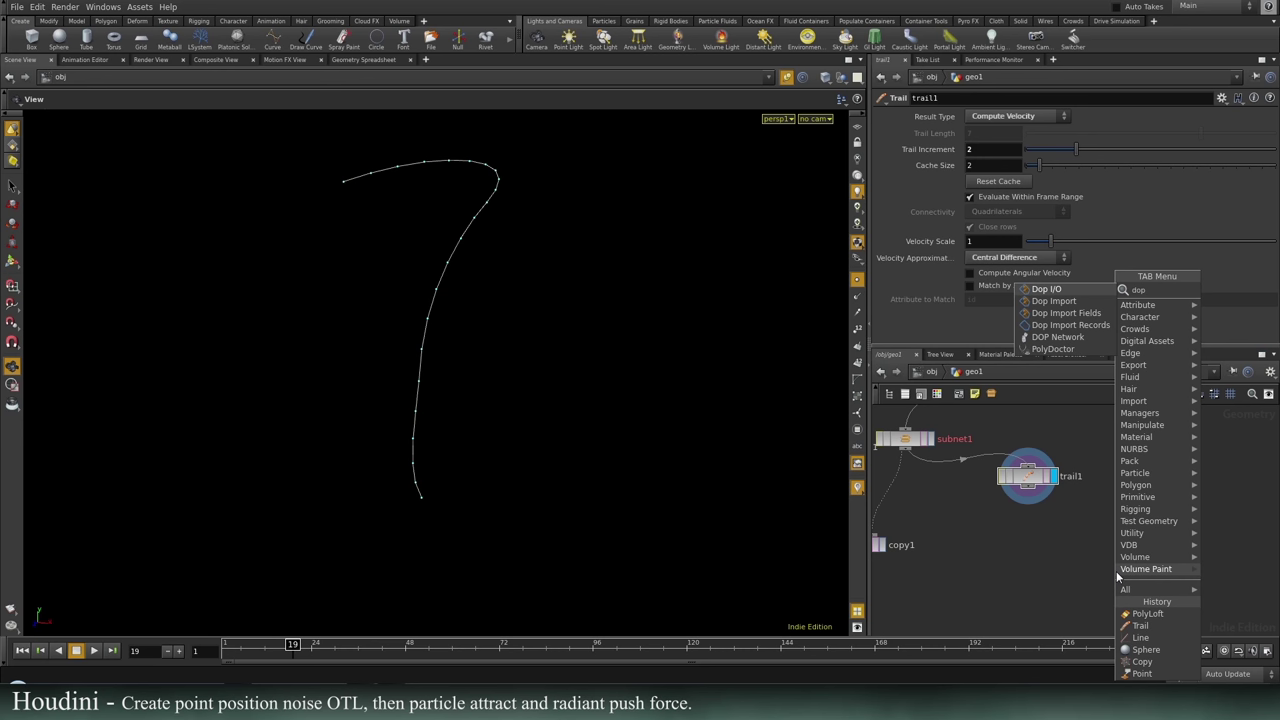
{"action": "key", "text": "Down"}
{"action": "key", "text": "Down"}
{"action": "key", "text": "Down"}
{"action": "key", "text": "Down"}
{"action": "key", "text": "Return"}
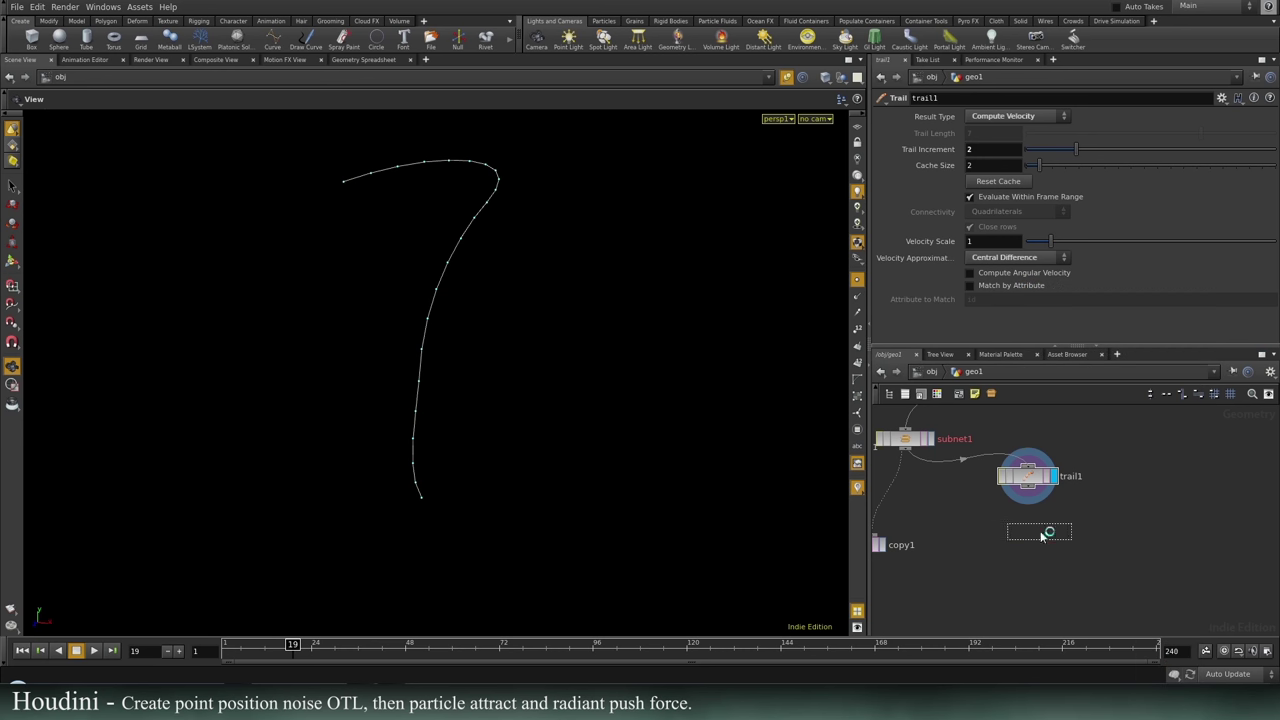
{"action": "left_click", "coordinate": [1042, 536]}
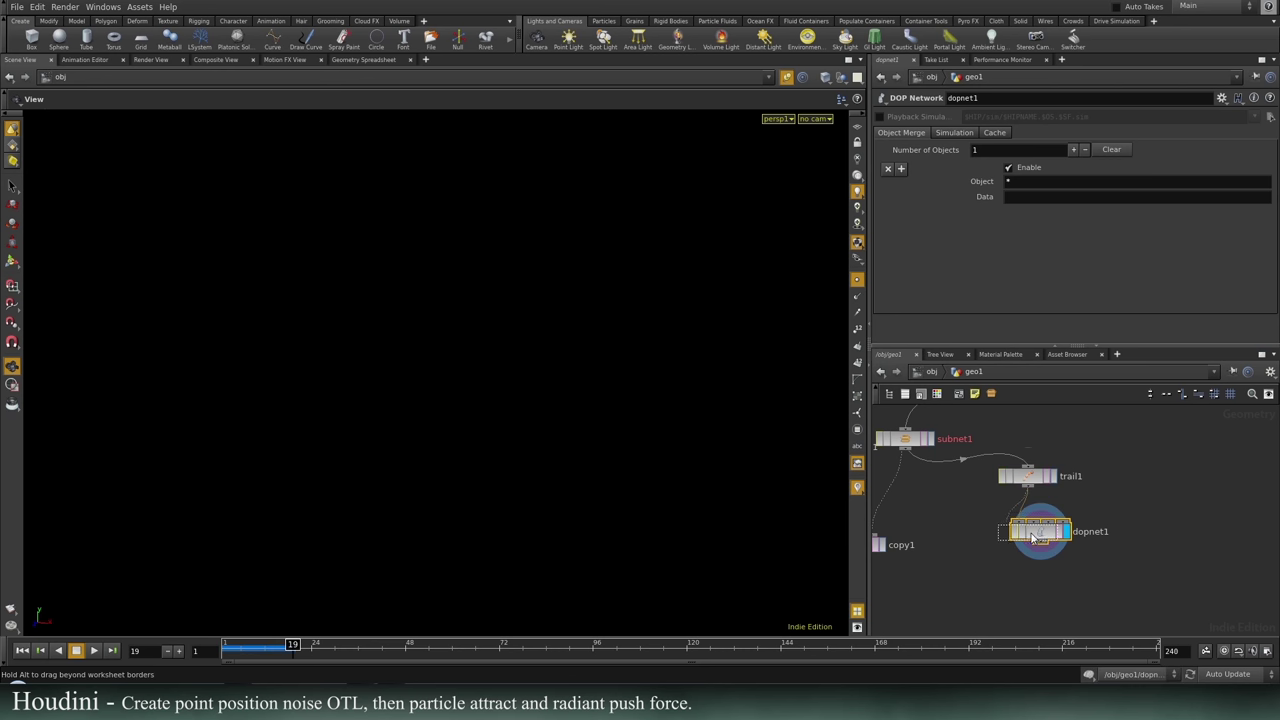
Rename the trail1 node as dopInpit and go inside the dopnet1 network.
{"action": "double_click", "coordinate": [1036, 533]}
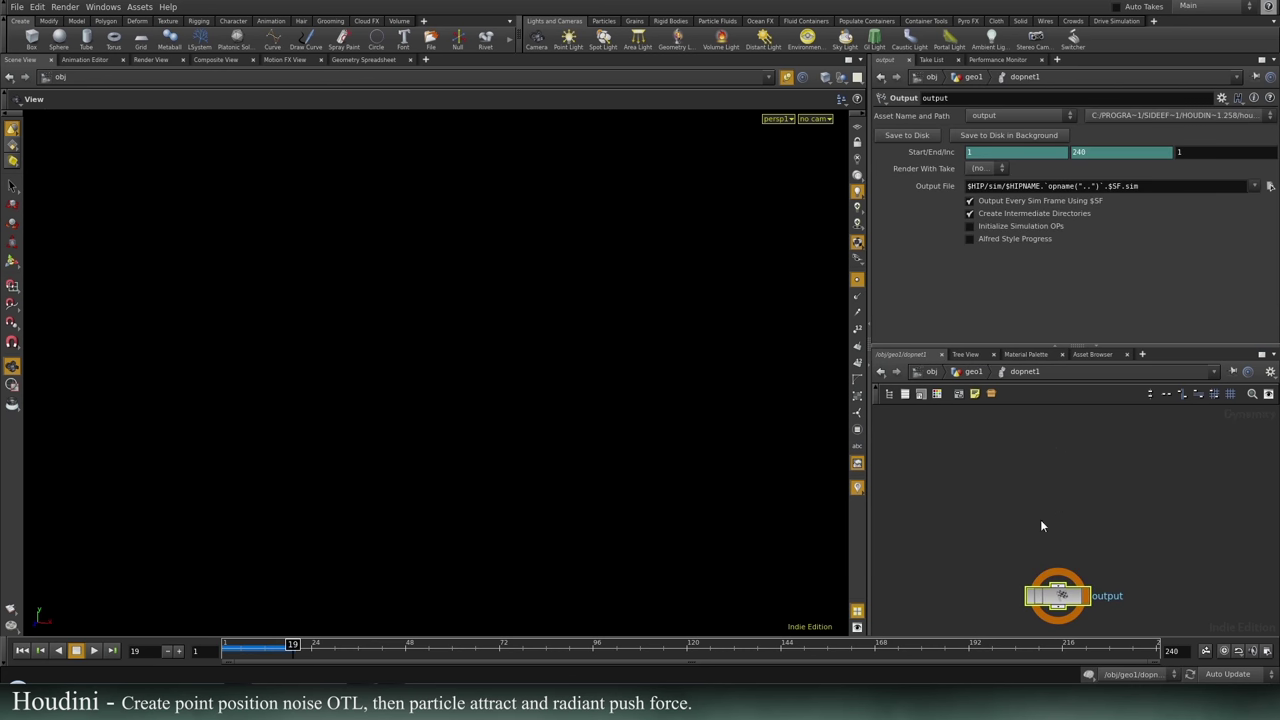
{"action": "key", "text": "u"}
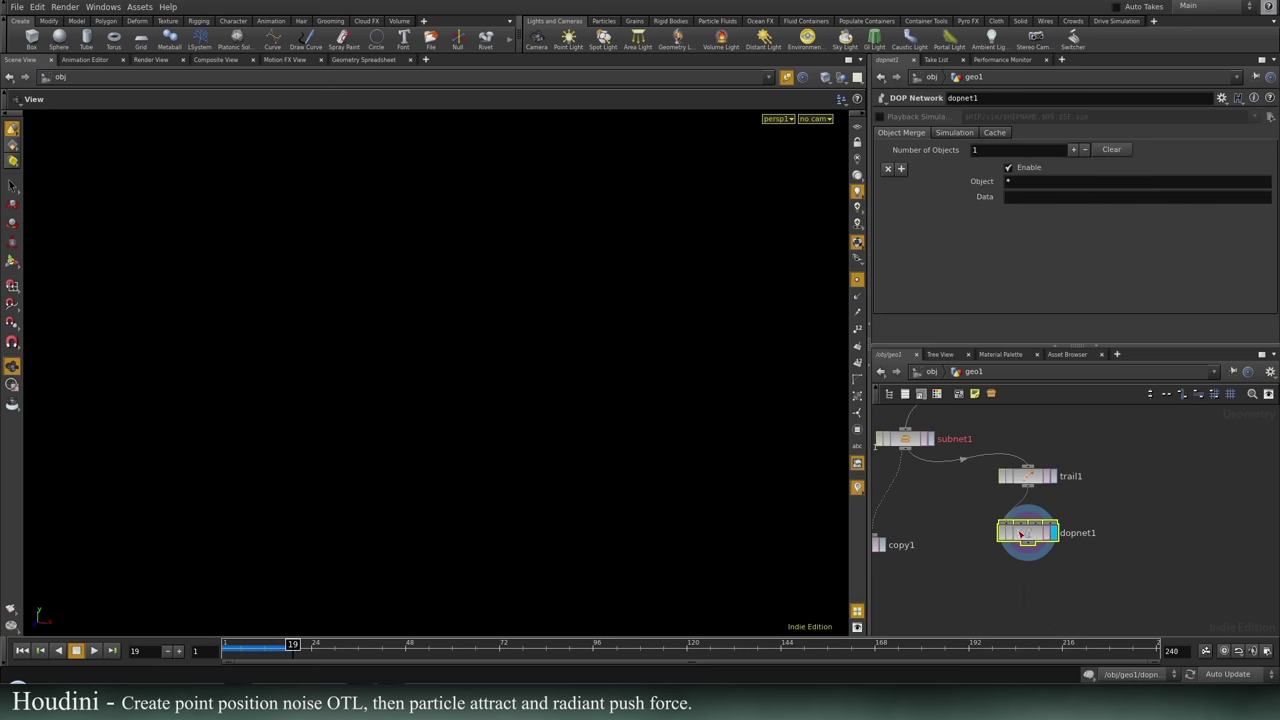
{"action": "double_click", "coordinate": [1070, 476]}
{"action": "type", "text": "dopInpit"}
{"action": "key", "text": "Return"}
{"action": "double_click", "coordinate": [1085, 478]}
{"action": "key", "text": "Return"}
{"action": "double_click", "coordinate": [1040, 538]}
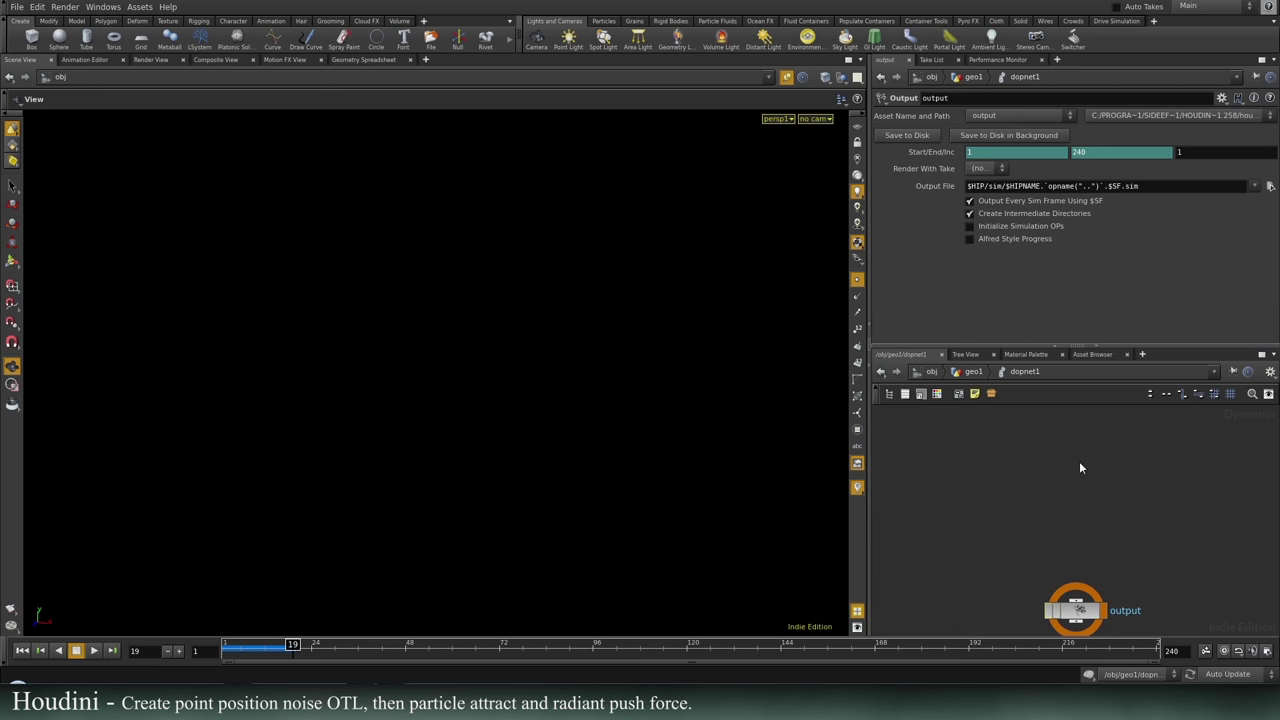
{"action": "key", "text": "Tab"}
{"action": "left_click", "coordinate": [1024, 482]}
{"action": "key", "text": "Tab"}
{"action": "type", "text": "b"}
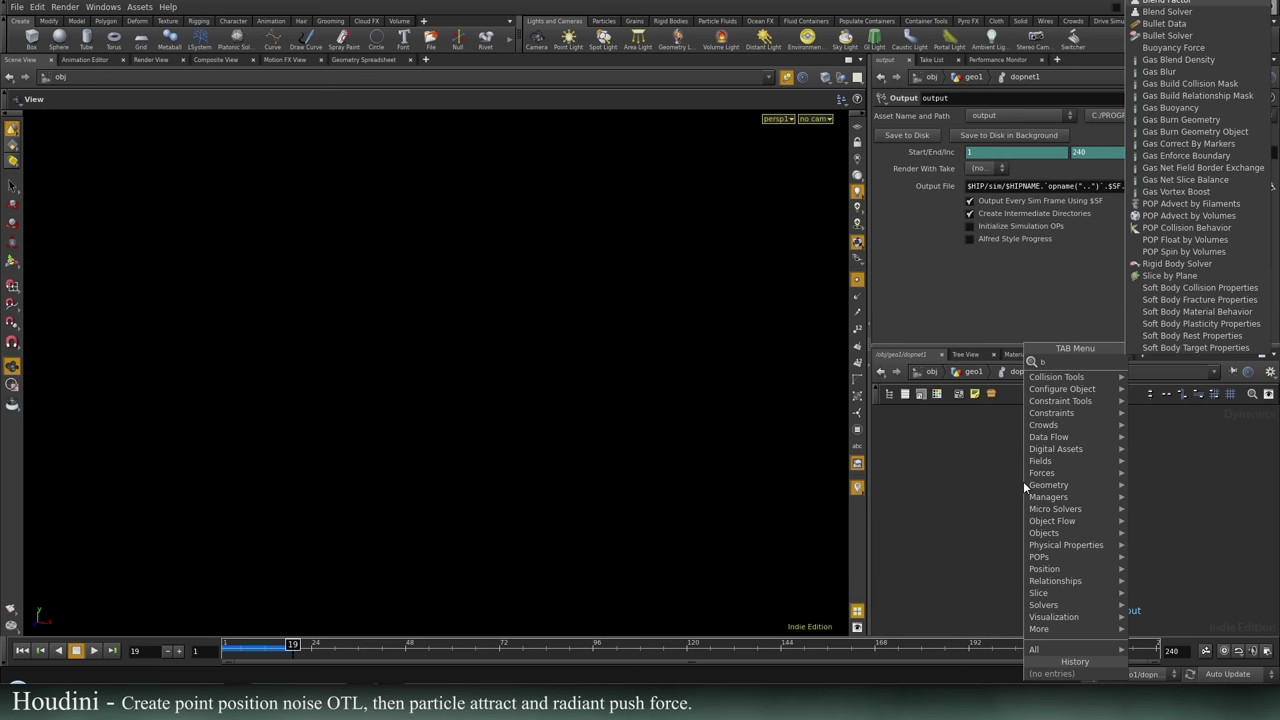
{"action": "left_click", "coordinate": [948, 465]}
Maximize the network view and add a POP Source node above the output node.
{"action": "key", "text": "ctrl+b"}
{"action": "scroll", "coordinate": [650, 338], "scroll_direction": "up", "scroll_amount": 3}
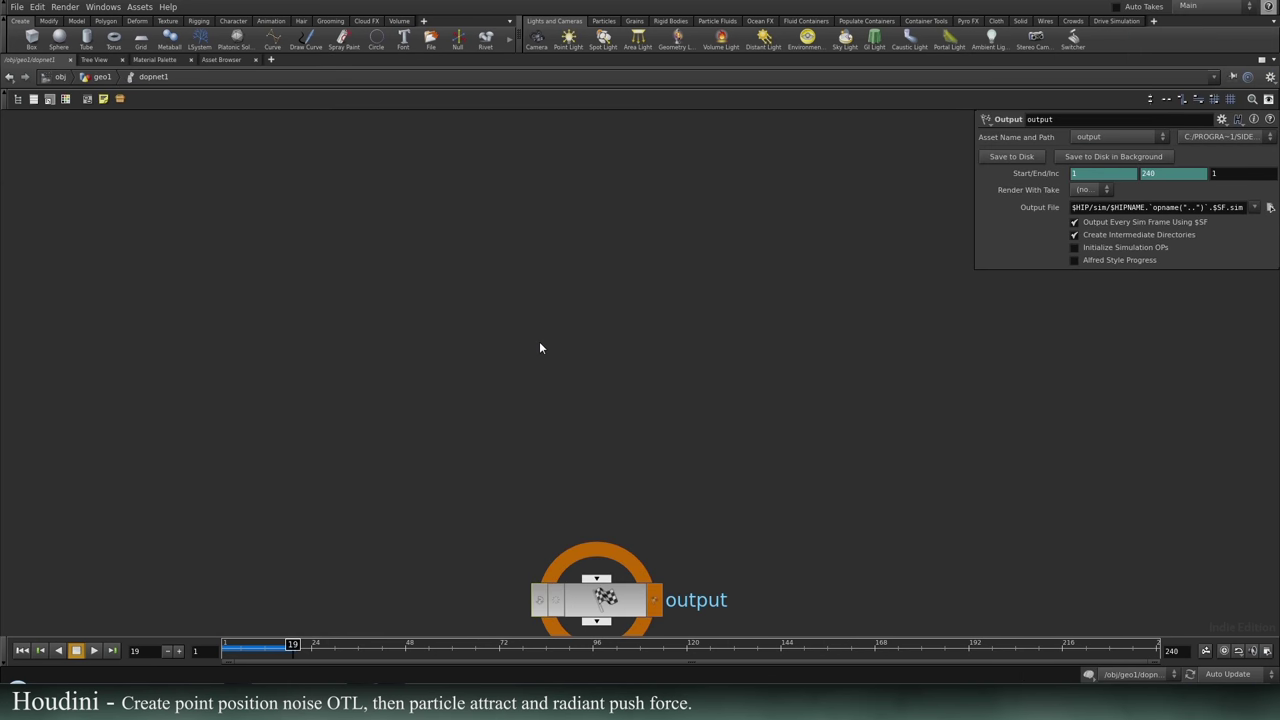
{"action": "key", "text": "Tab"}
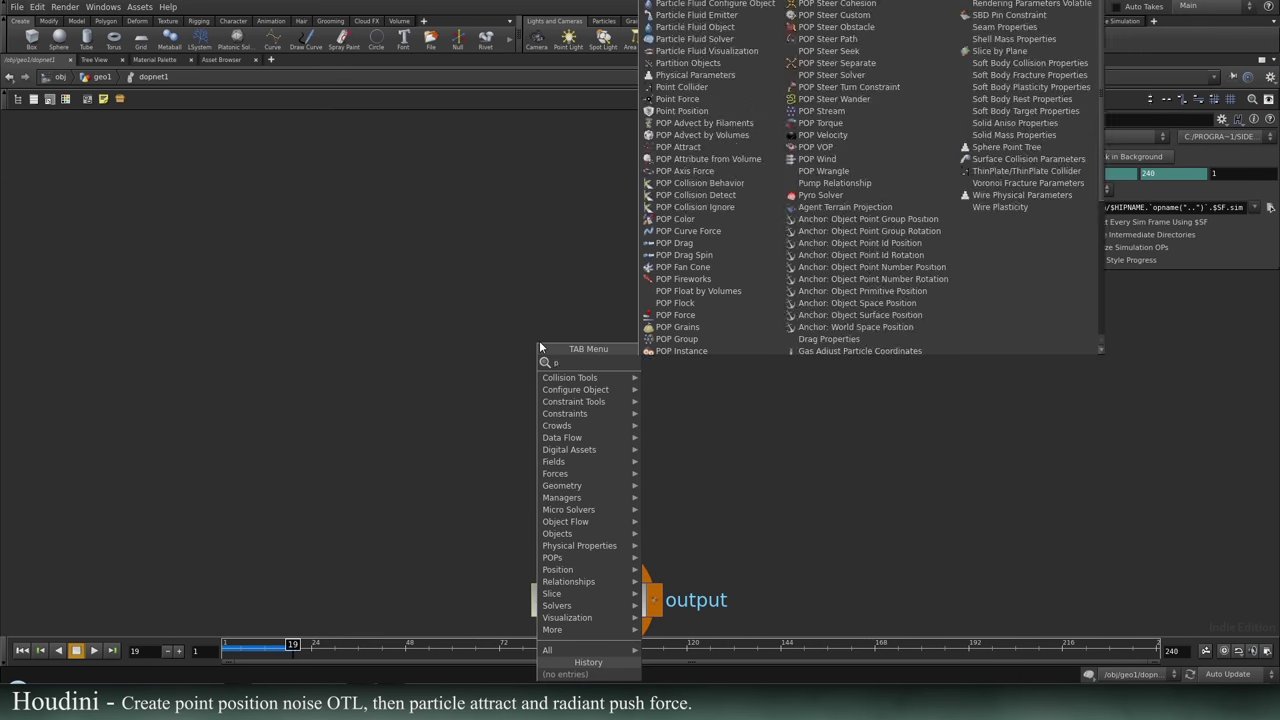
{"action": "key", "text": "Escape"}
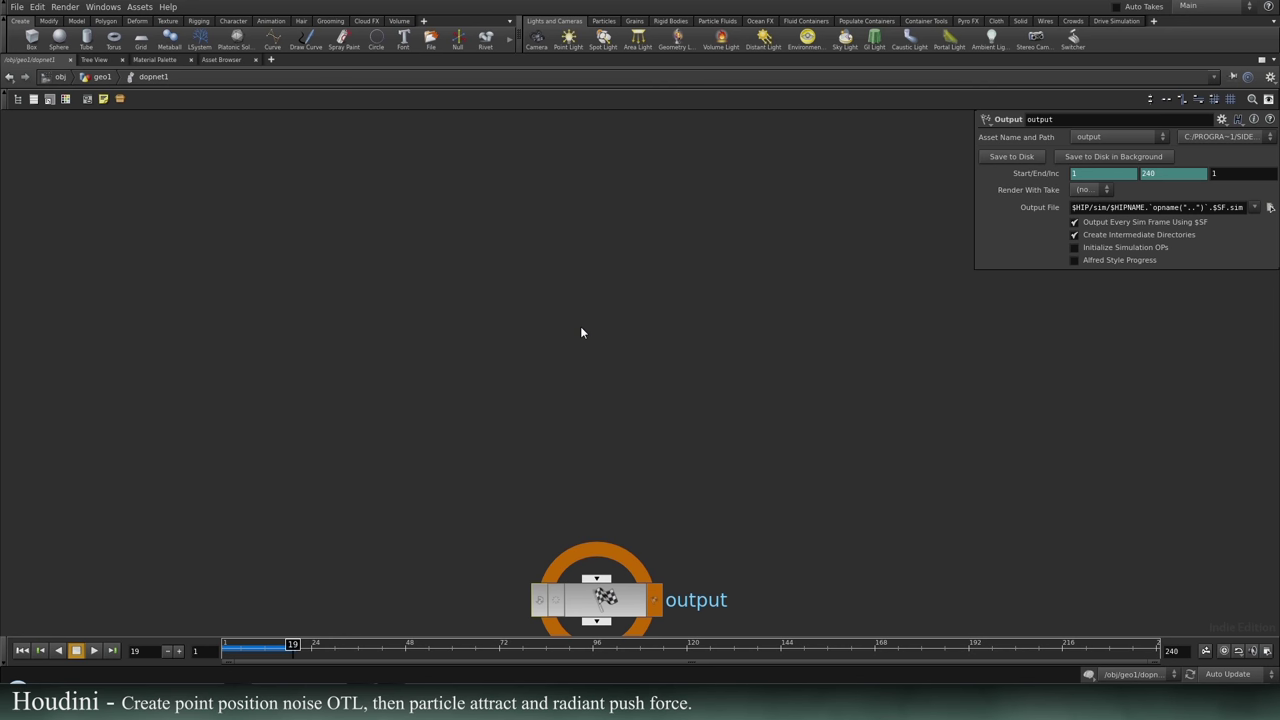
{"action": "left_click", "coordinate": [580, 326]}
{"action": "middle_click_drag", "start_coordinate": [610, 374], "coordinate": [667, 322]}
{"action": "left_click_drag", "start_coordinate": [641, 285], "coordinate": [688, 260]}
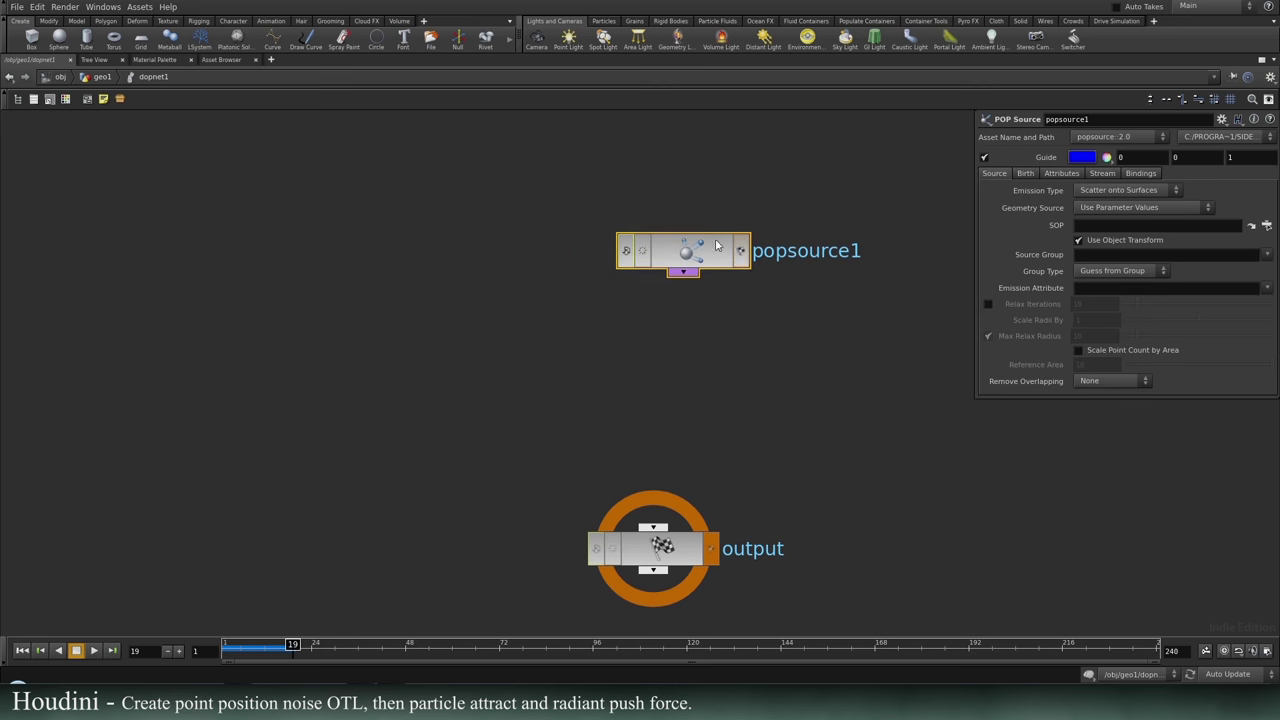
Add a POP Object node to the network, between popsource1 and the output node.
{"action": "left_click", "coordinate": [469, 430]}
{"action": "key", "text": "Tab"}
{"action": "type", "text": "pop n"}
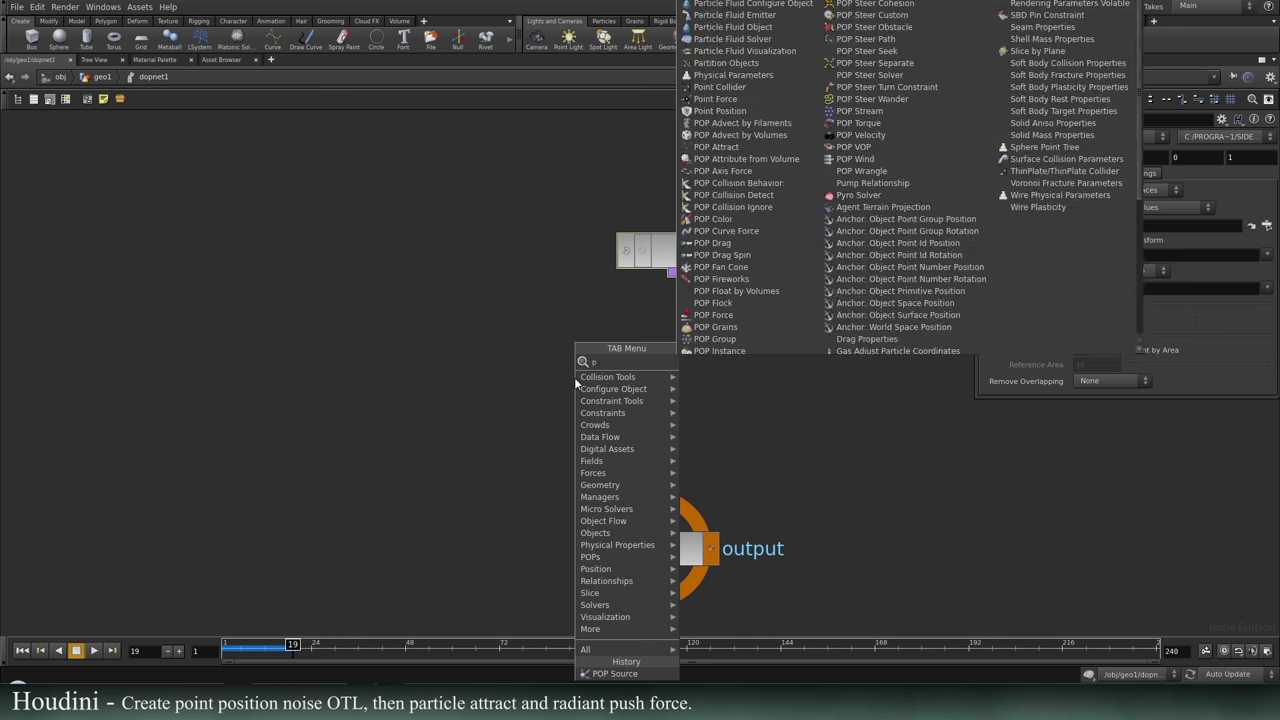
{"action": "key", "text": "BackSpace"}
{"action": "key", "text": "BackSpace"}
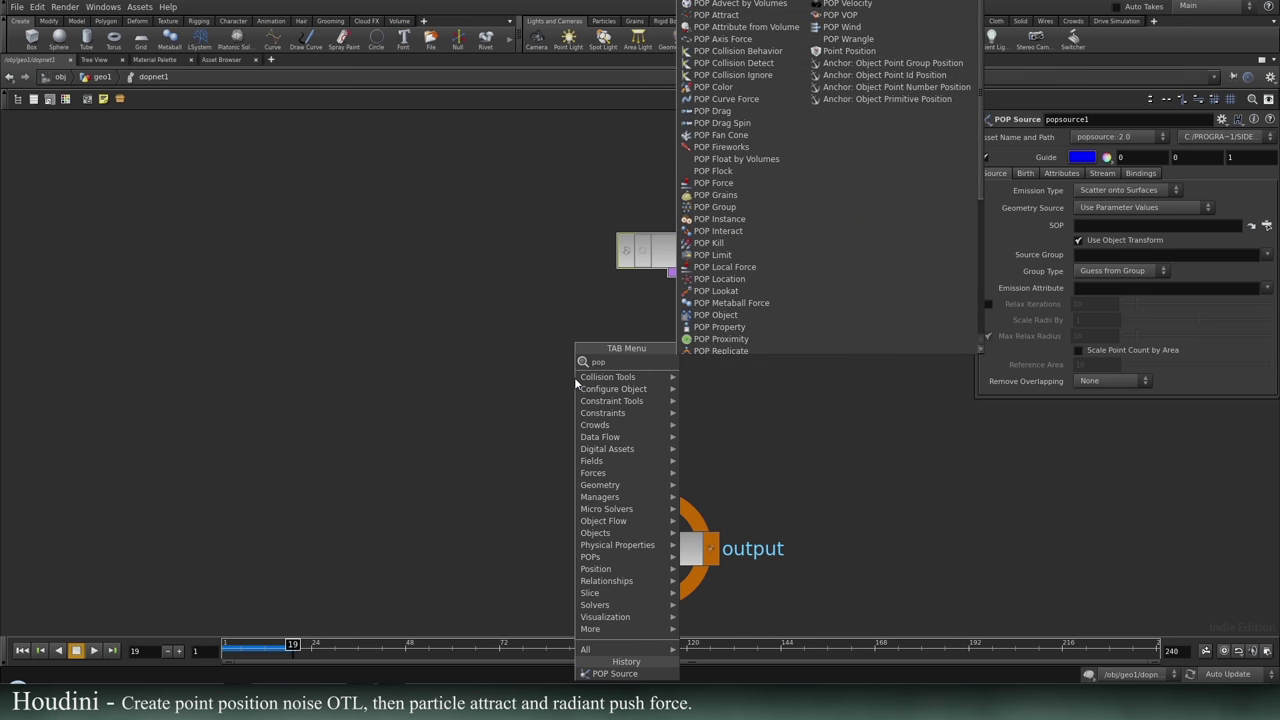
{"action": "type", "text": "o"}
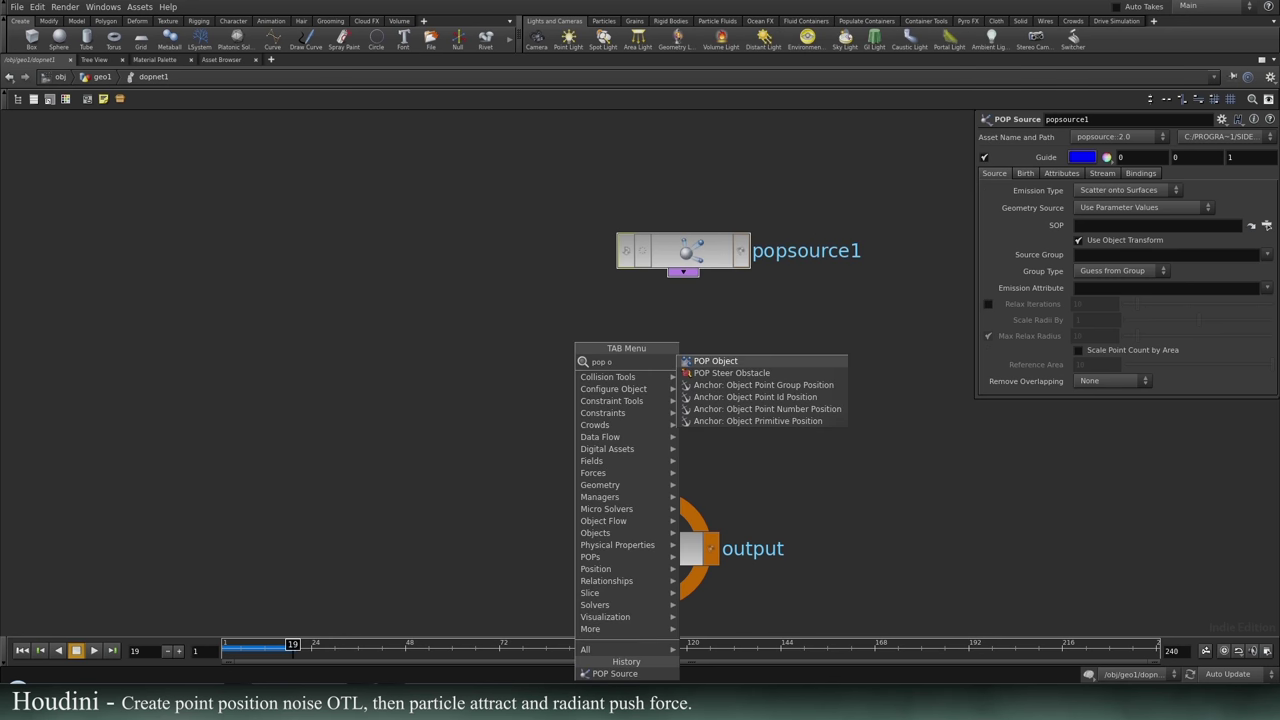
{"action": "left_click", "coordinate": [720, 361]}
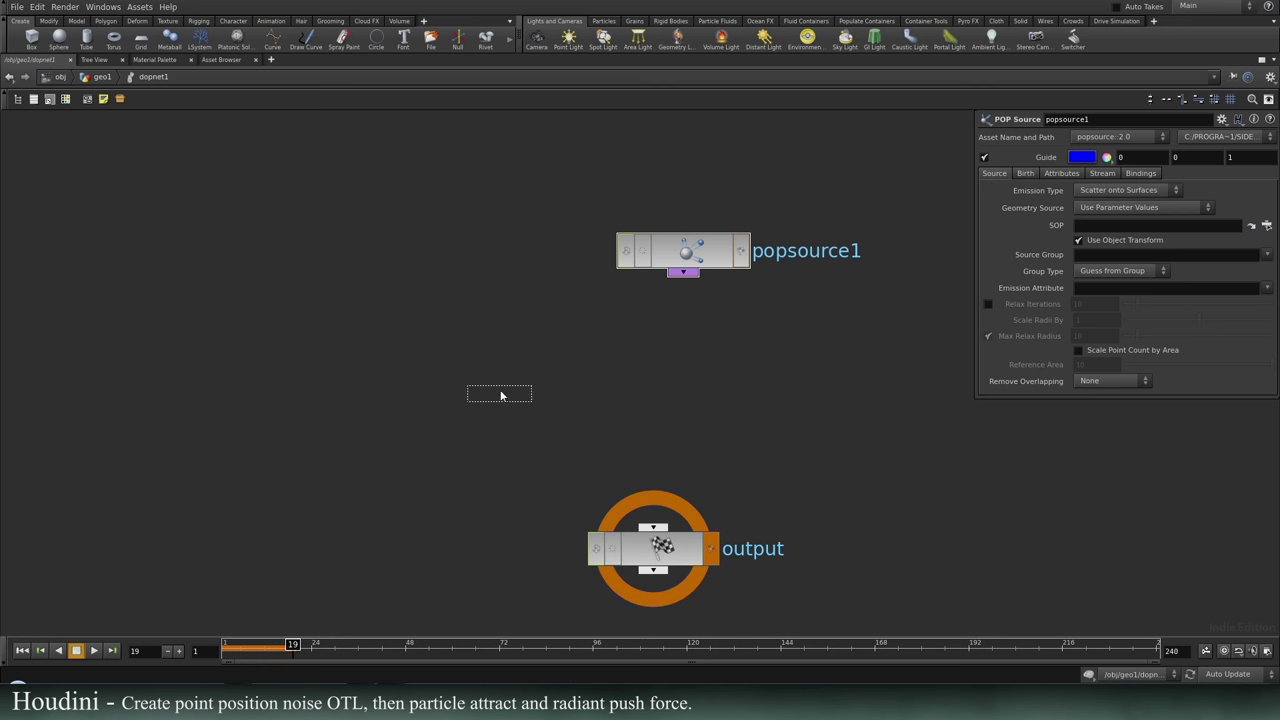
{"action": "left_click", "coordinate": [503, 392]}
Add a POP Solver node directly above the output node.
{"action": "left_click", "coordinate": [648, 395]}
{"action": "key", "text": "Tab"}
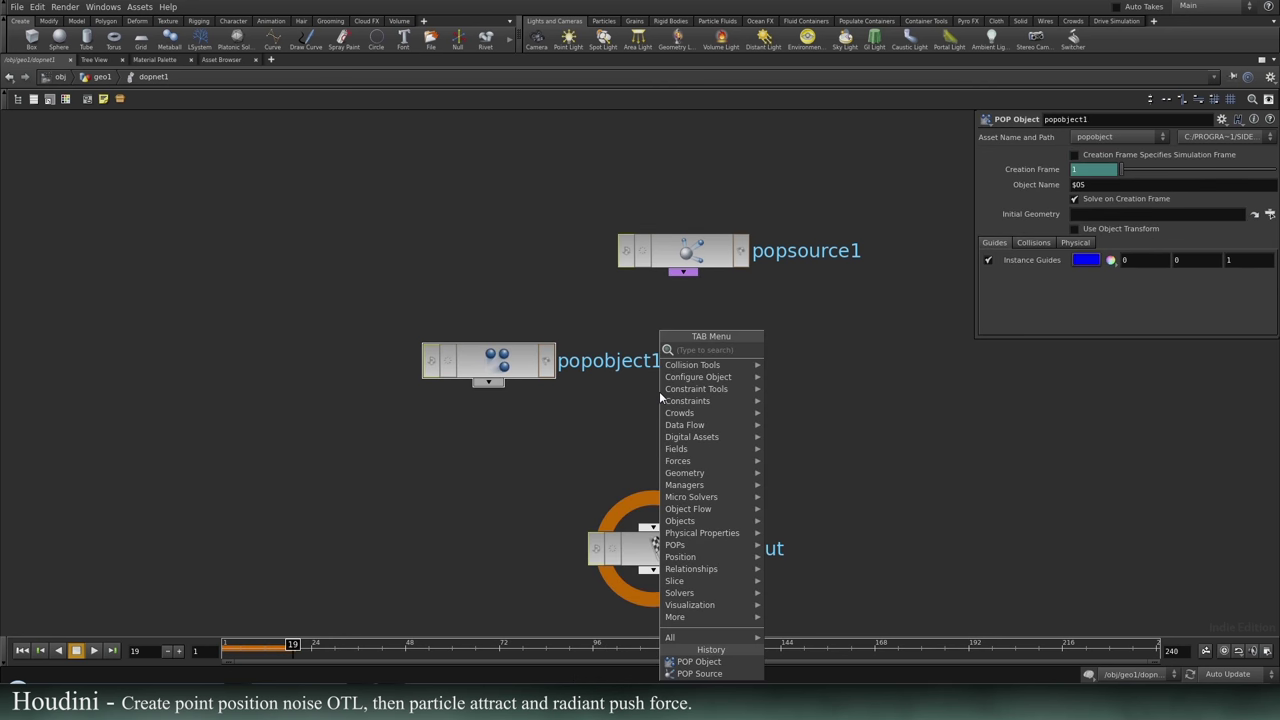
{"action": "type", "text": "pop"}
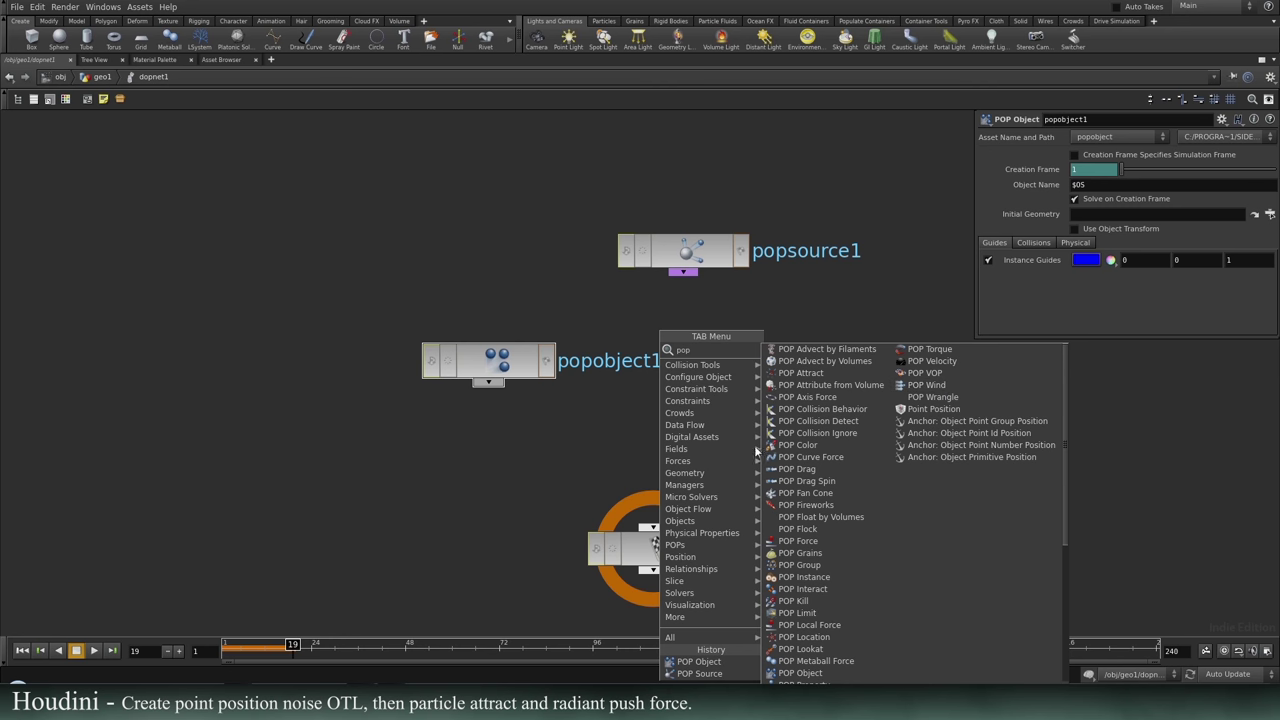
{"action": "scroll", "coordinate": [974, 657], "scroll_direction": "down", "scroll_amount": 3}
{"action": "scroll", "coordinate": [869, 601], "scroll_direction": "down", "scroll_amount": 4}
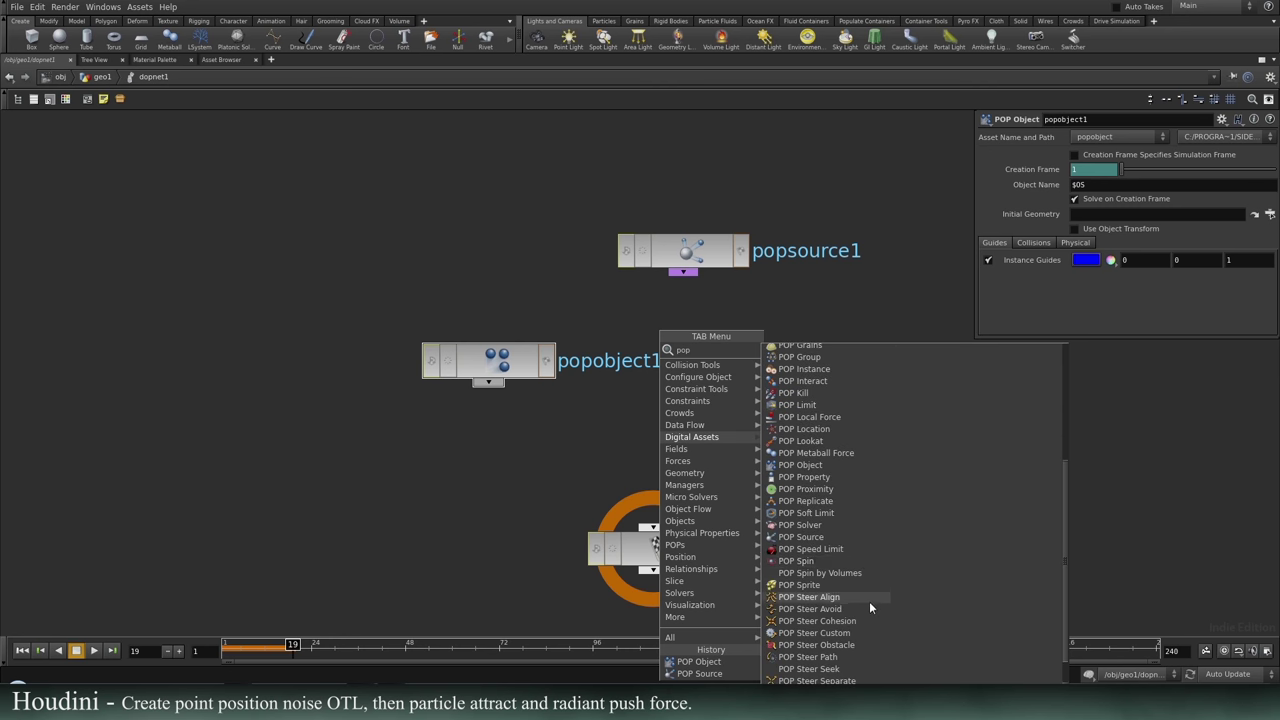
{"action": "left_click", "coordinate": [841, 525]}
{"action": "left_click", "coordinate": [650, 443]}
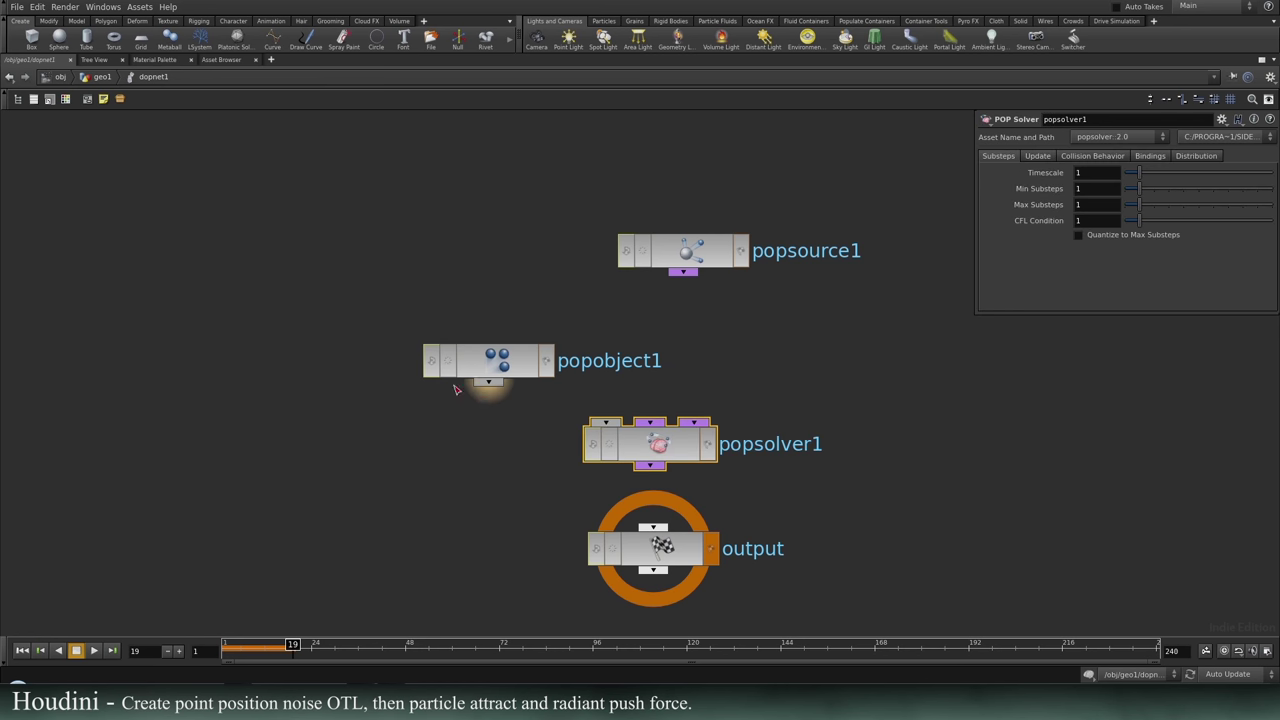
Wire popobject1 into popsolver1's first input, popsource1 into its second, and popsolver1 into the output node.
{"action": "left_click_drag", "start_coordinate": [488, 383], "coordinate": [605, 421]}
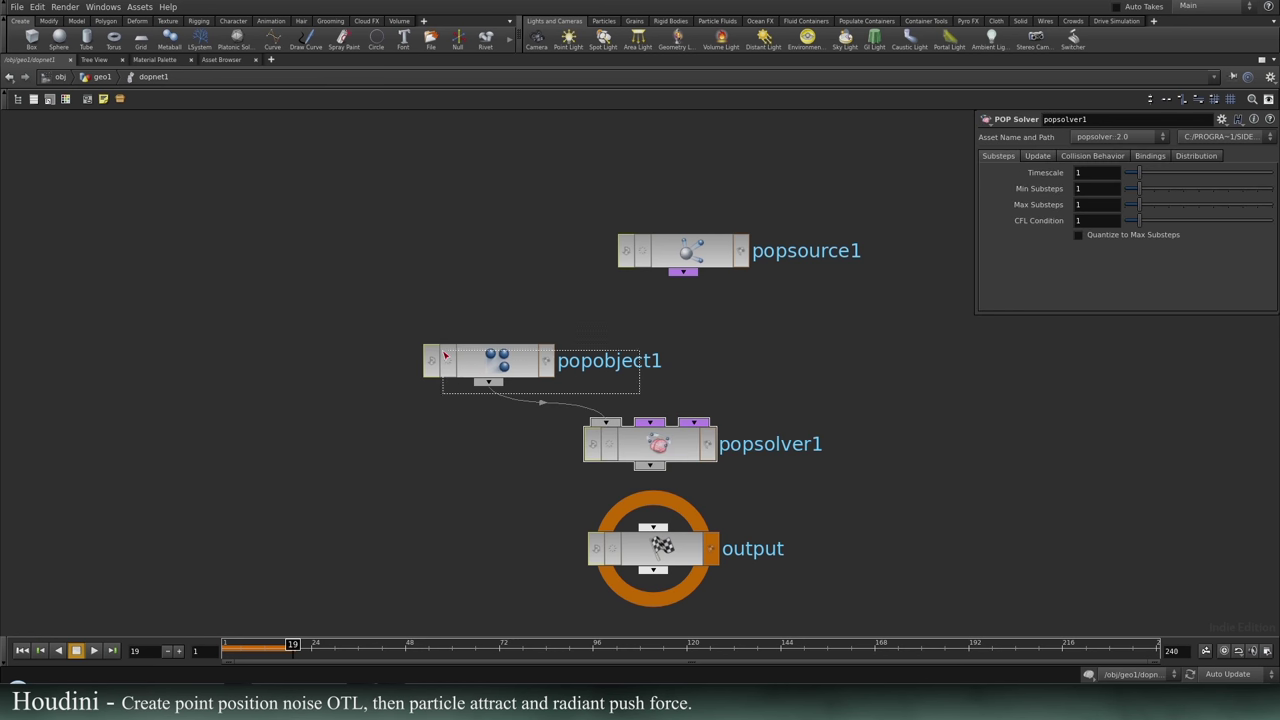
{"action": "left_click_drag", "start_coordinate": [436, 356], "coordinate": [404, 334]}
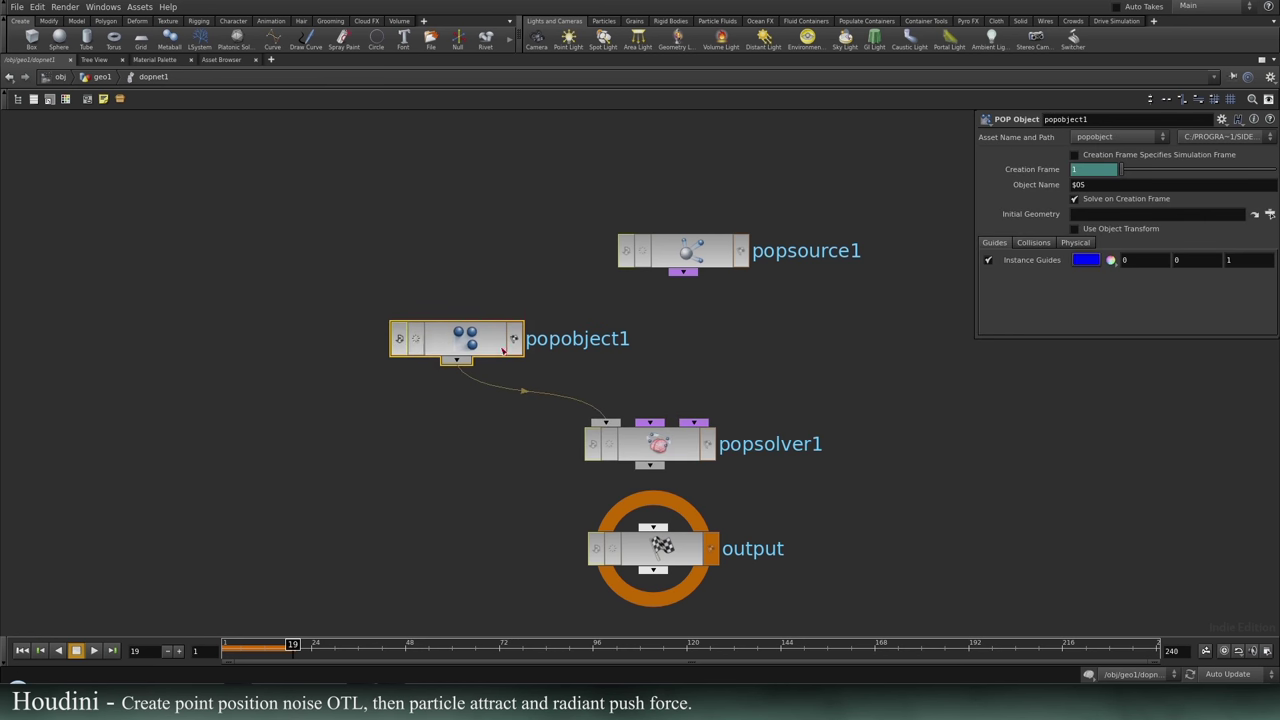
{"action": "left_click", "coordinate": [683, 255]}
{"action": "left_click_drag", "start_coordinate": [683, 274], "coordinate": [650, 420]}
{"action": "left_click_drag", "start_coordinate": [652, 473], "coordinate": [652, 540]}
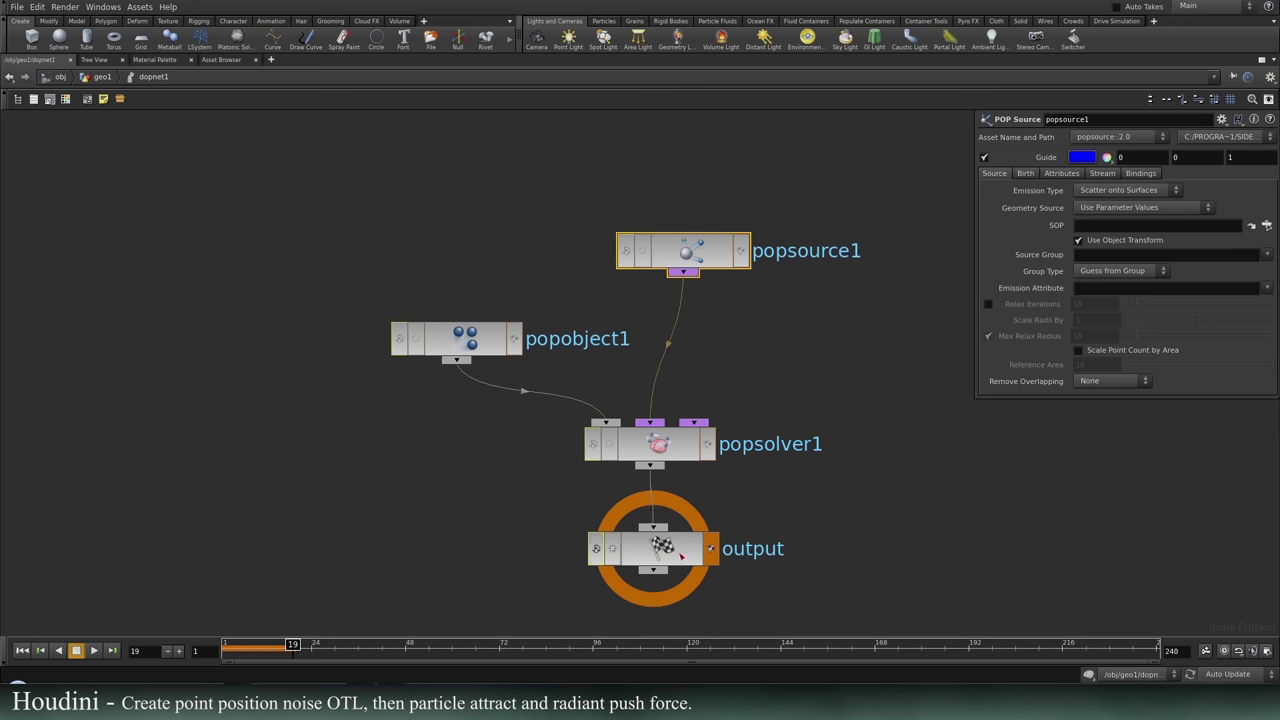
Rewind to frame 1, restore the split layout with the viewport and play the simulation to frame 31.
{"action": "left_click", "coordinate": [31, 651]}
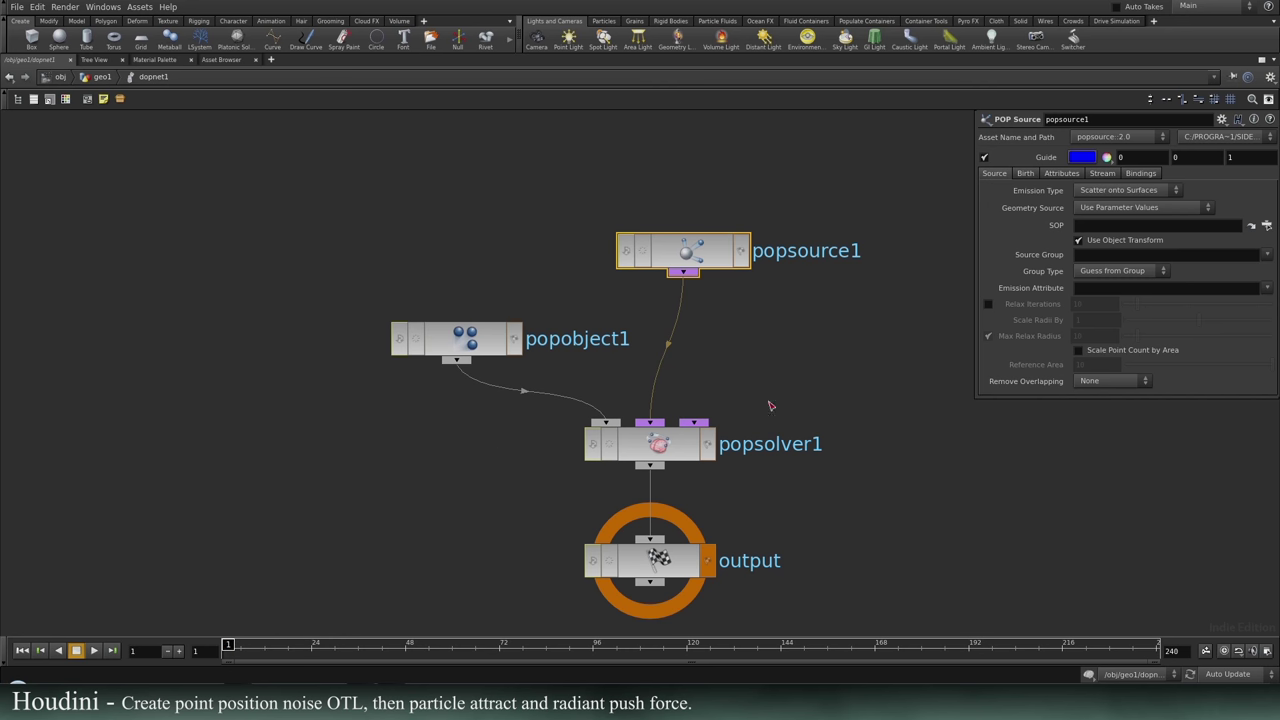
{"action": "key", "text": "ctrl+b"}
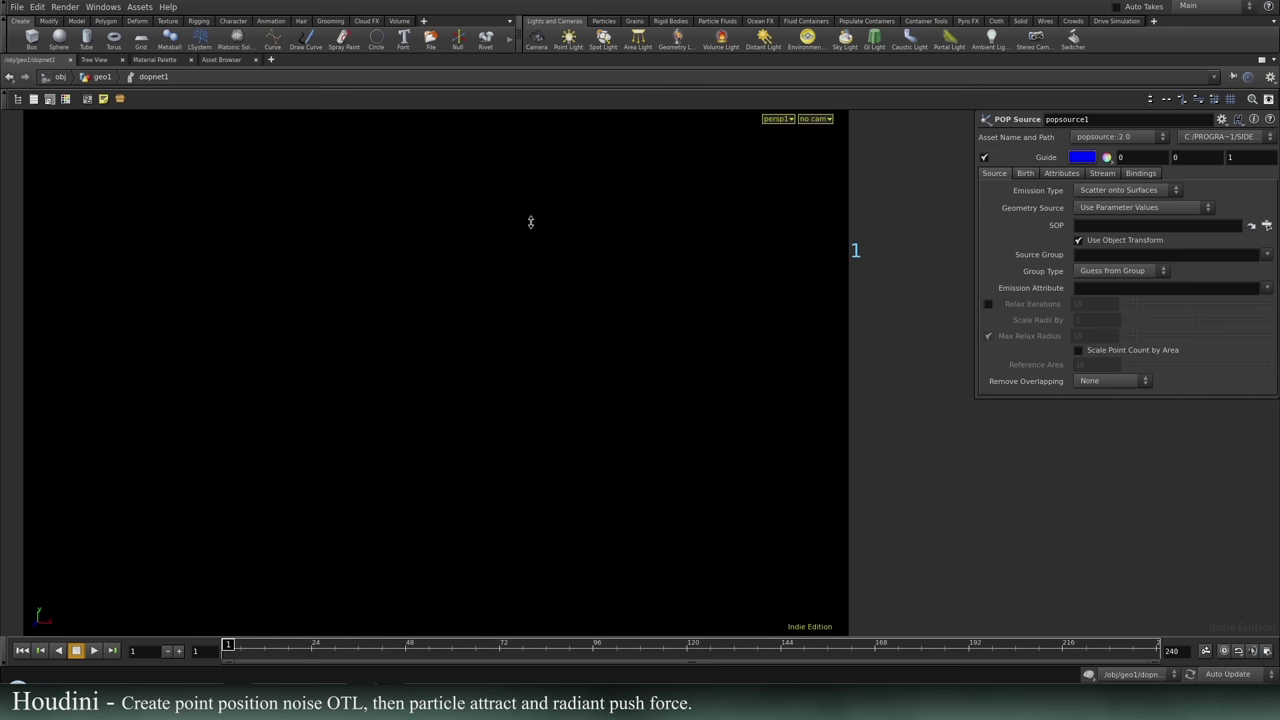
{"action": "key", "text": "ctrl+b"}
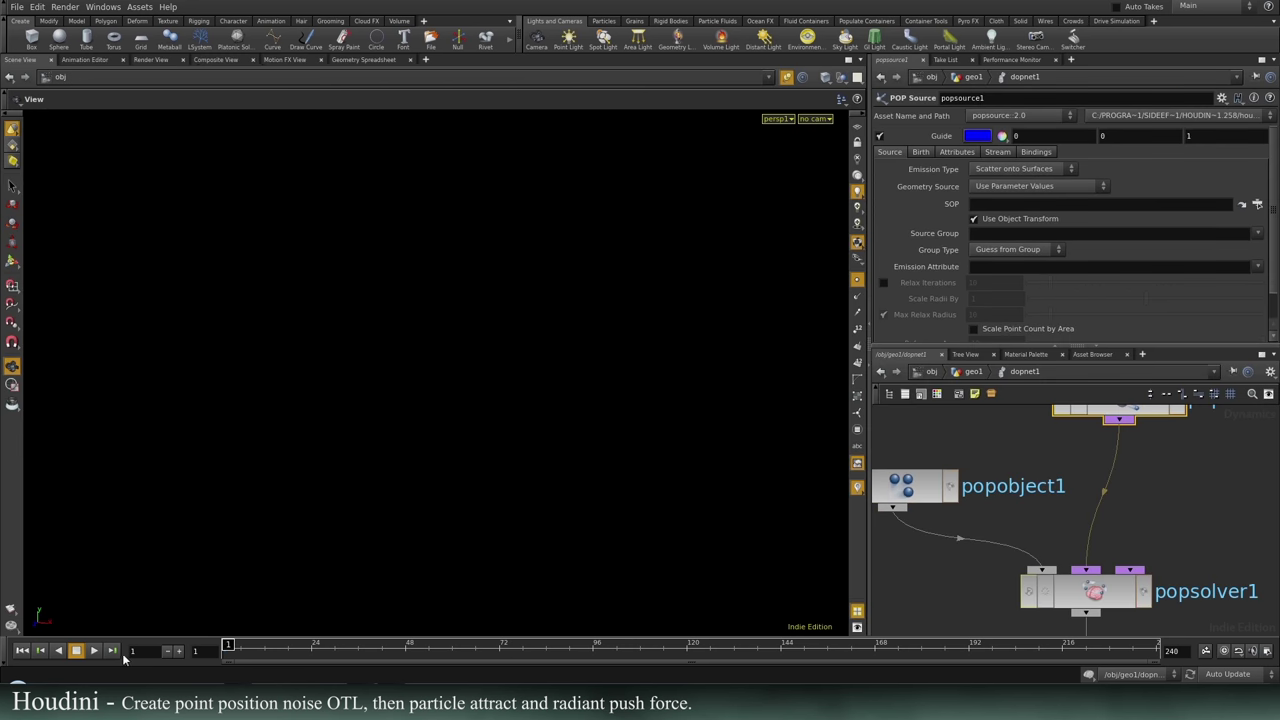
{"action": "left_click", "coordinate": [93, 652]}
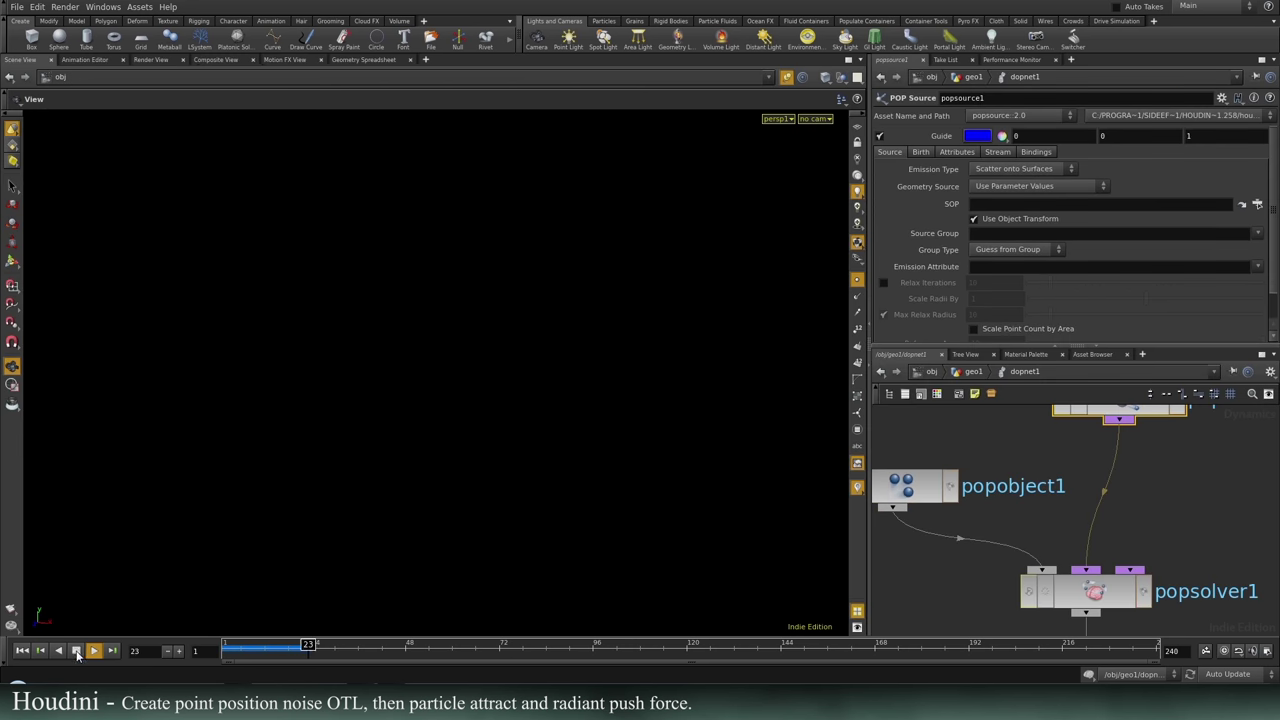
{"action": "key", "text": "f"}
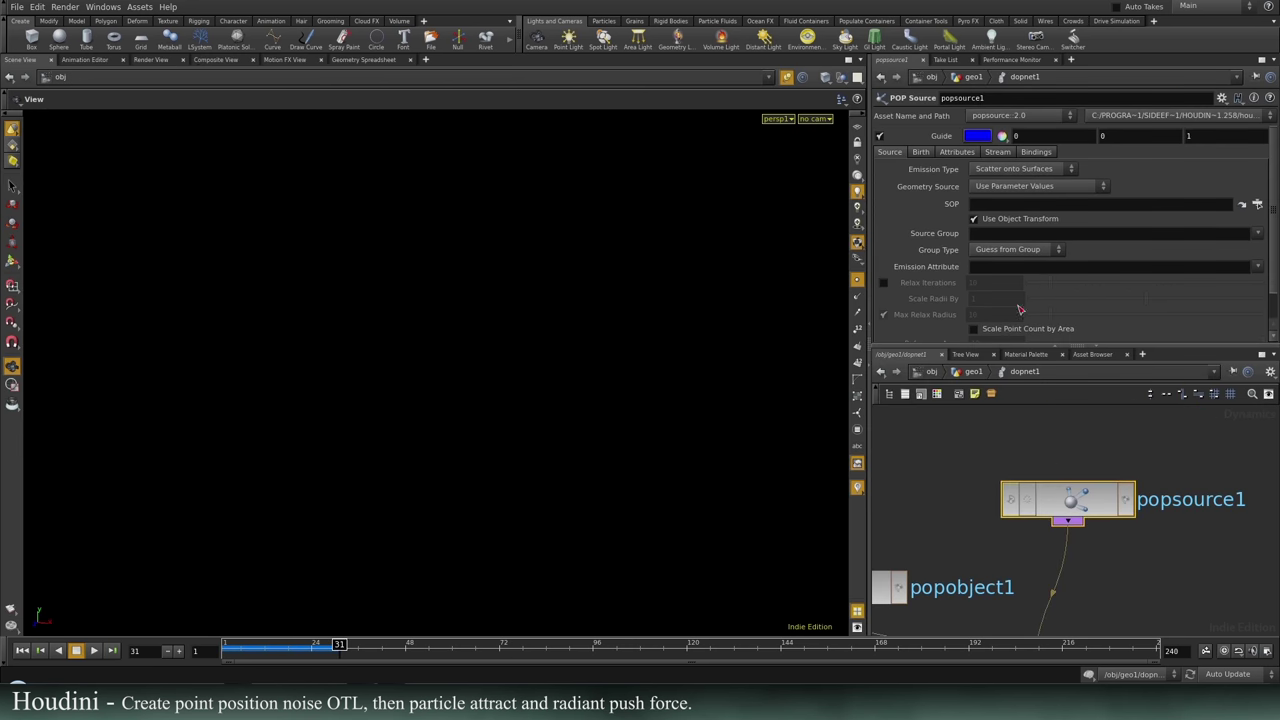
Set popsource1's Geometry Source to Use First Context Geometry, then play the emitted particles and return to frame 1.
{"action": "left_click", "coordinate": [993, 187]}
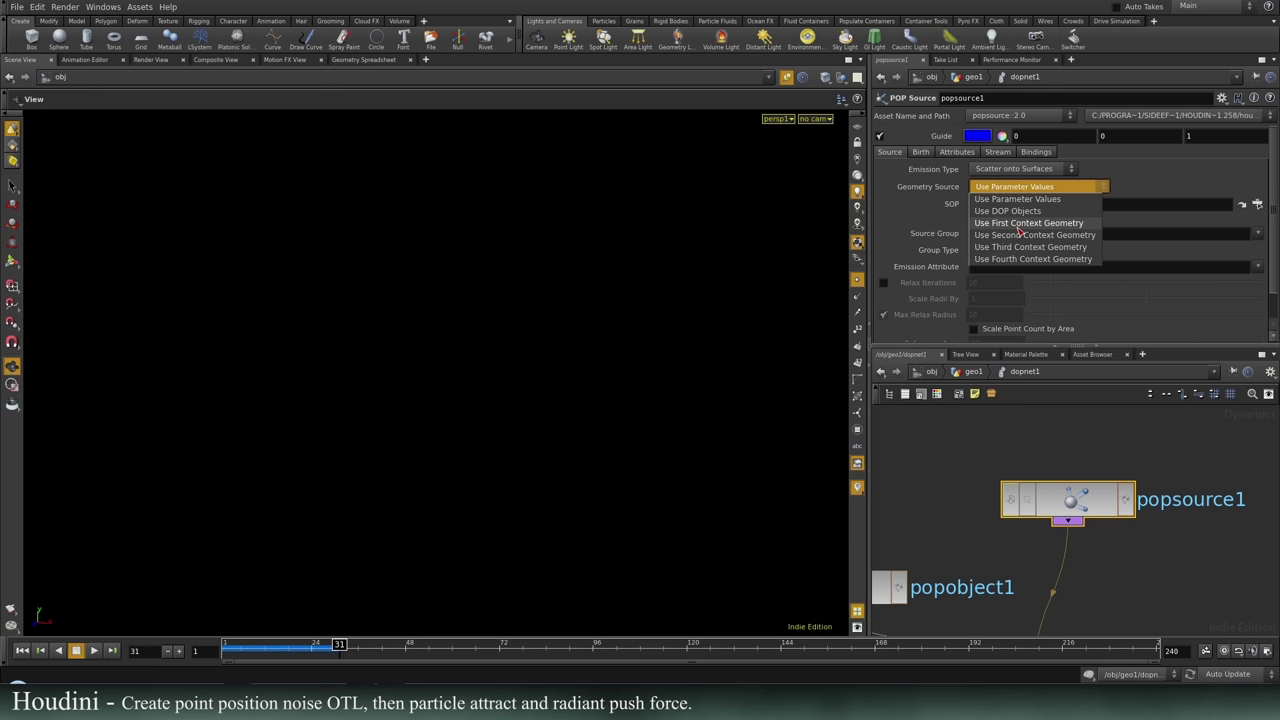
{"action": "left_click", "coordinate": [1020, 226]}
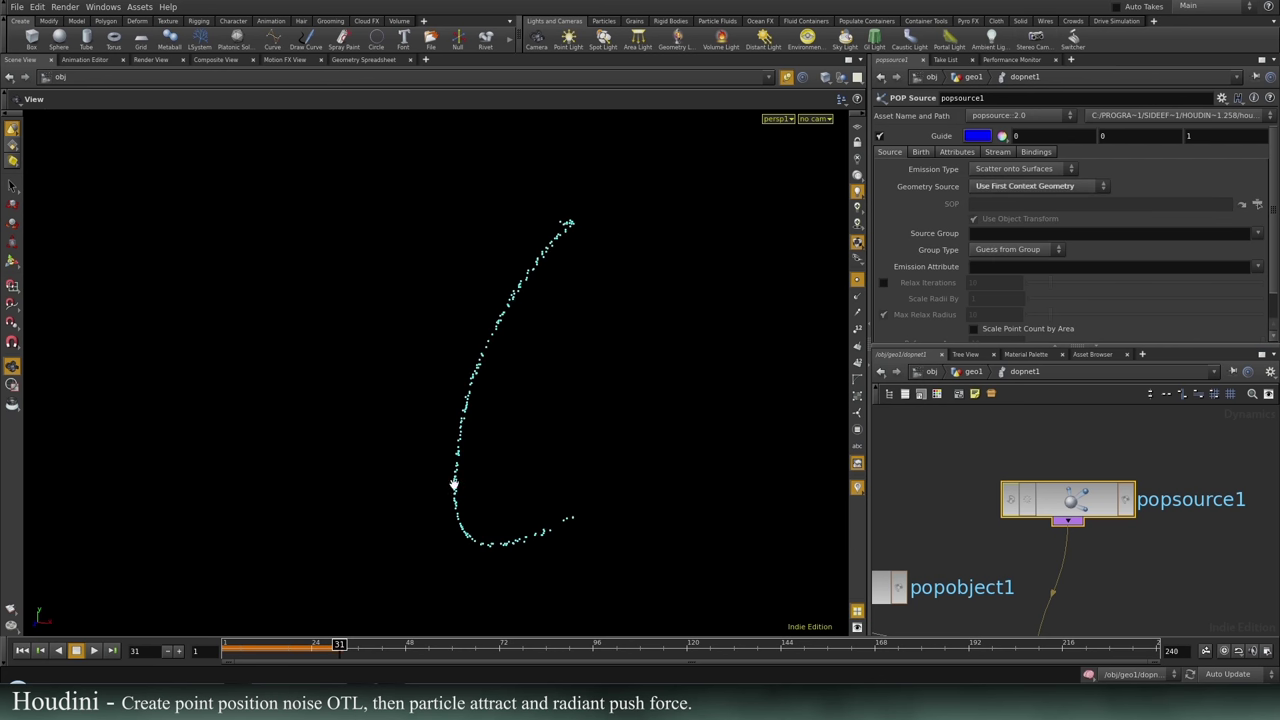
{"action": "left_click", "coordinate": [94, 650]}
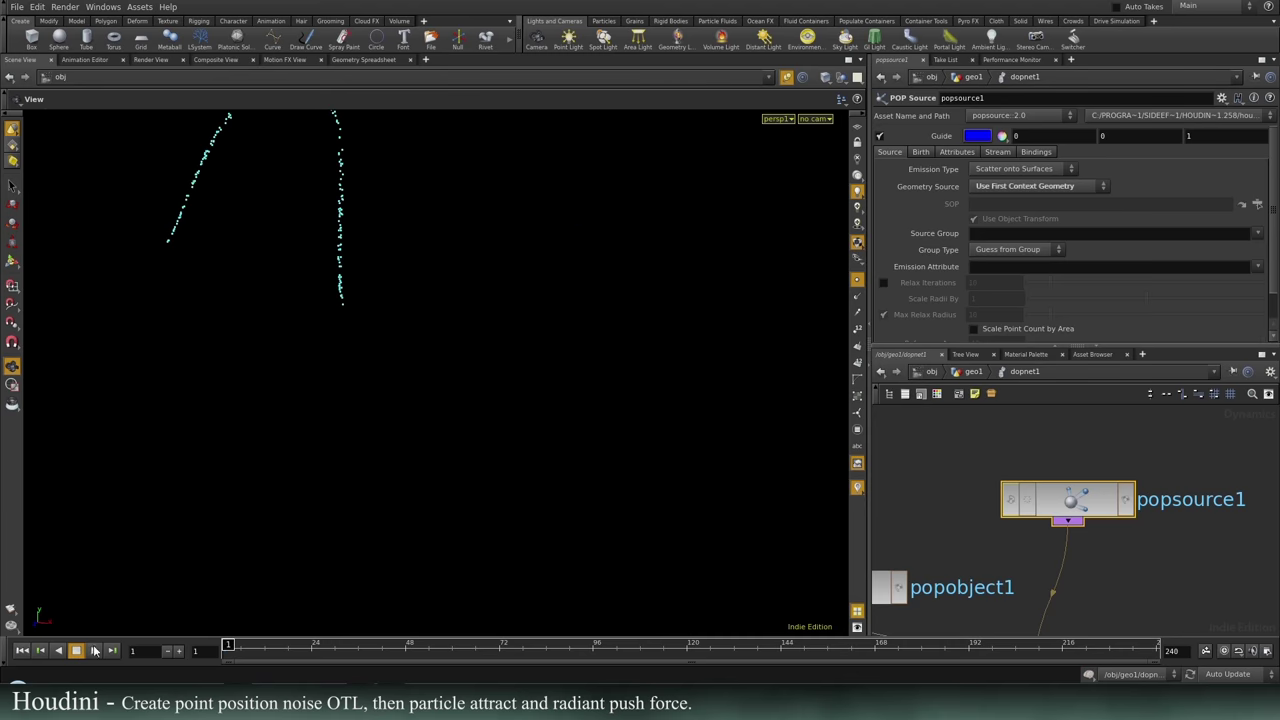
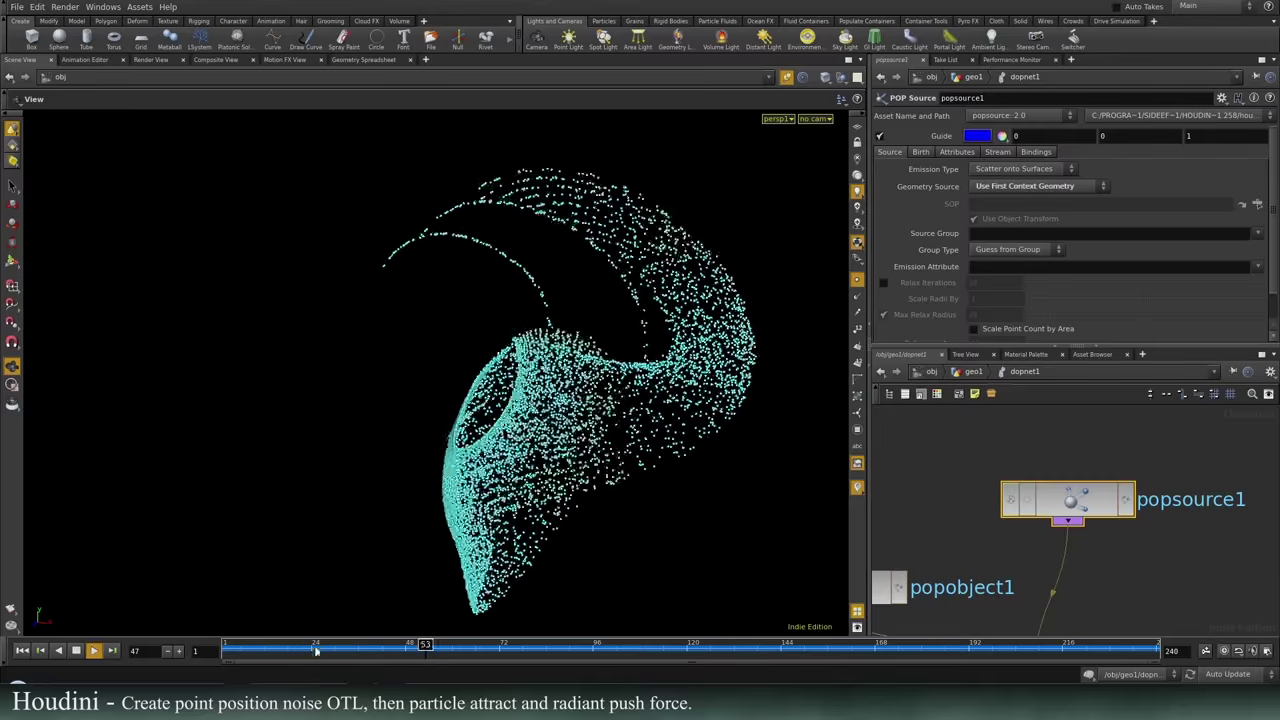
{"action": "left_click", "coordinate": [76, 650]}
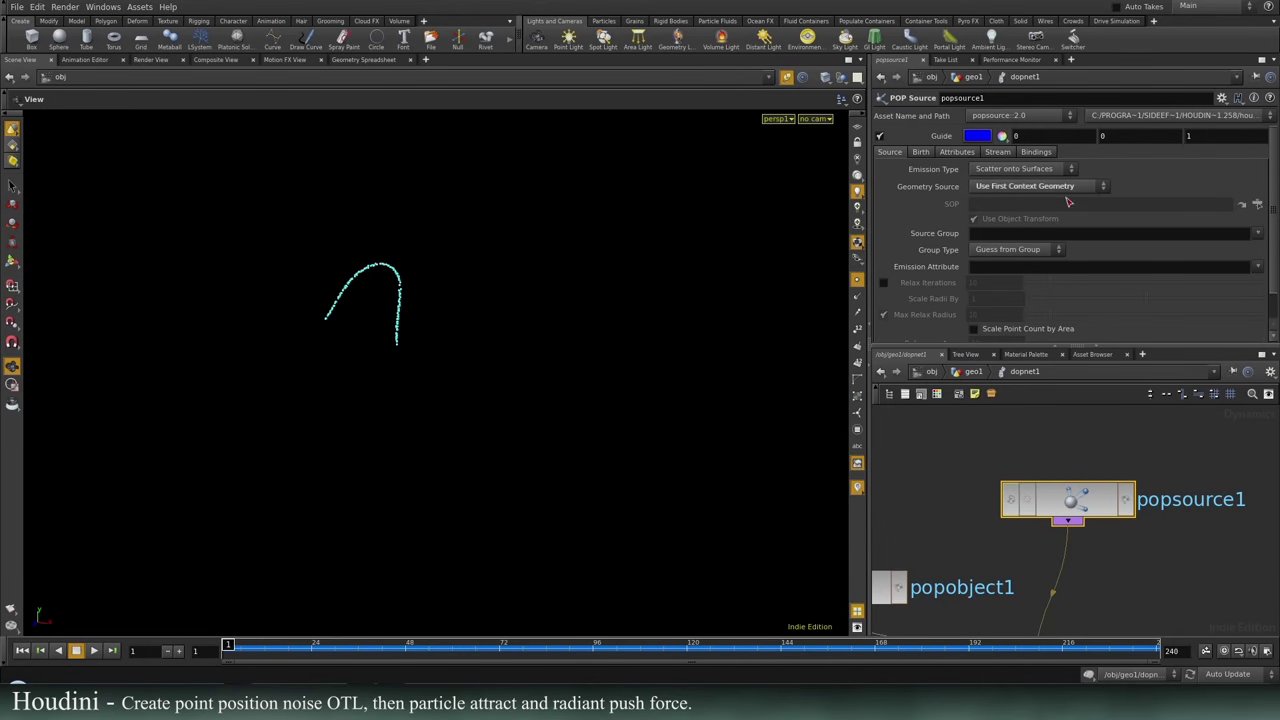
Set popsource1's Initial Velocity to Add to inherited velocity and play the simulation.
{"action": "left_click", "coordinate": [1000, 152]}
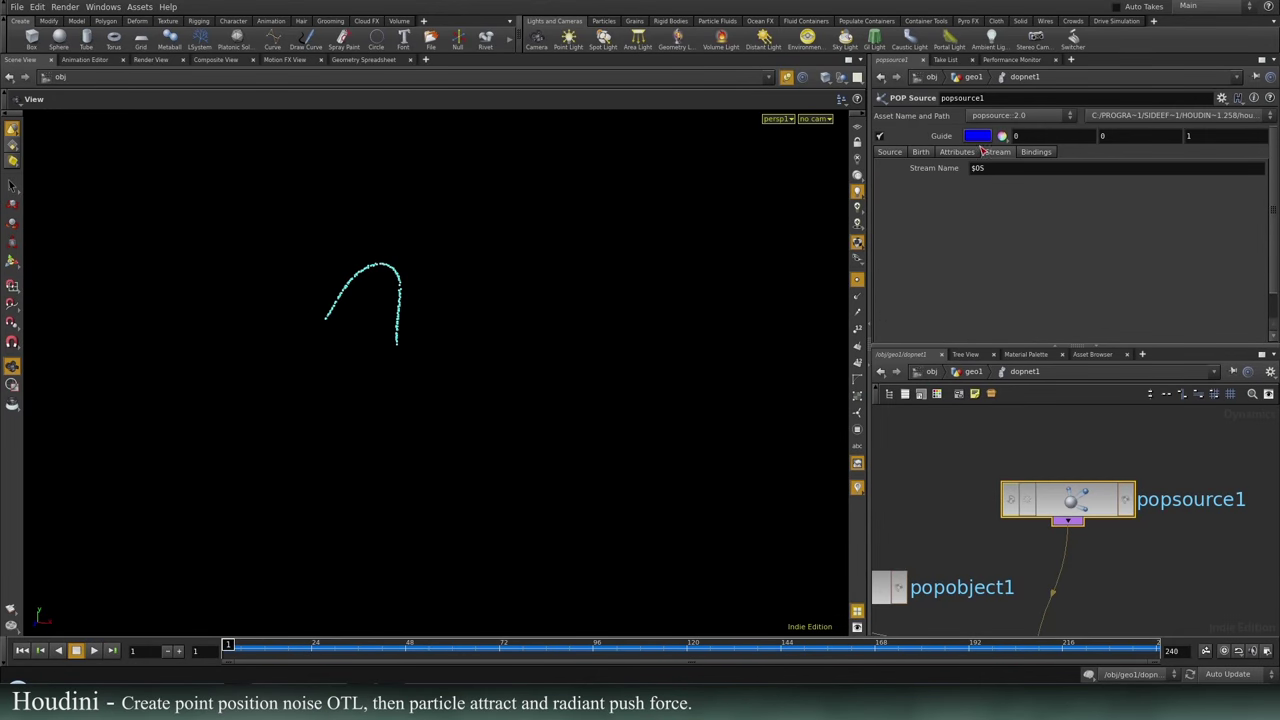
{"action": "left_click", "coordinate": [955, 152]}
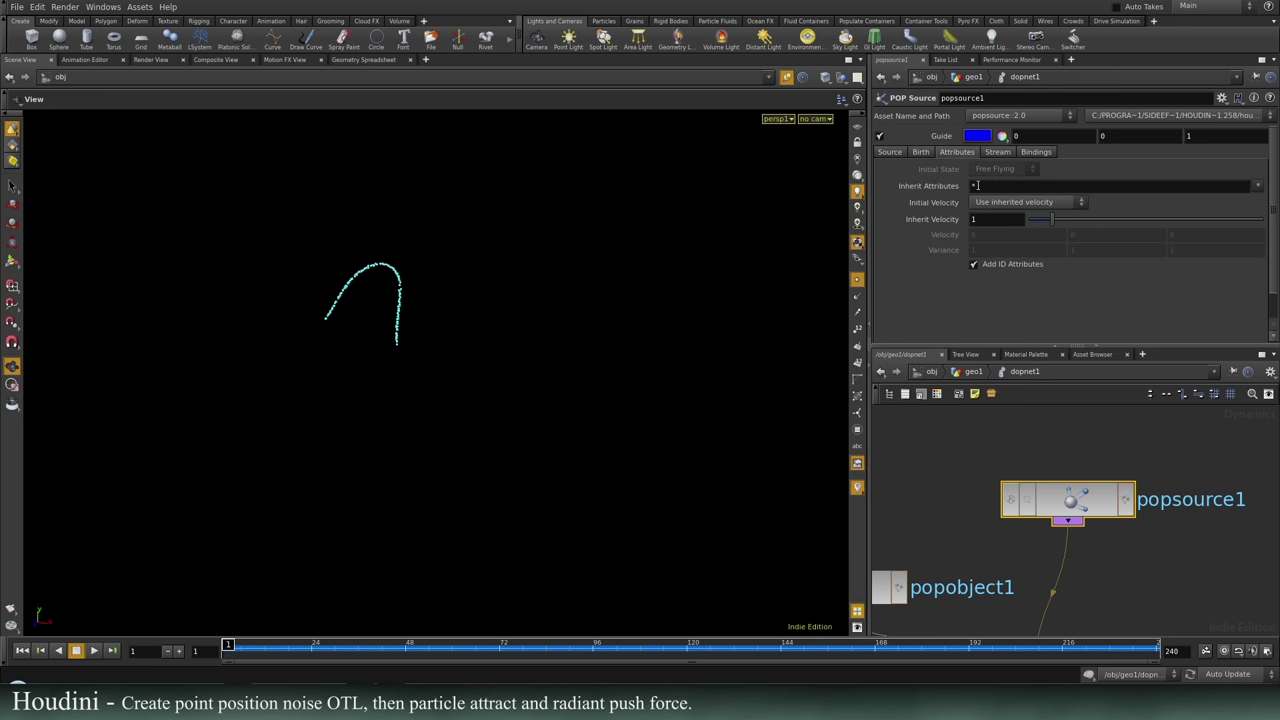
{"action": "left_click", "coordinate": [1032, 205]}
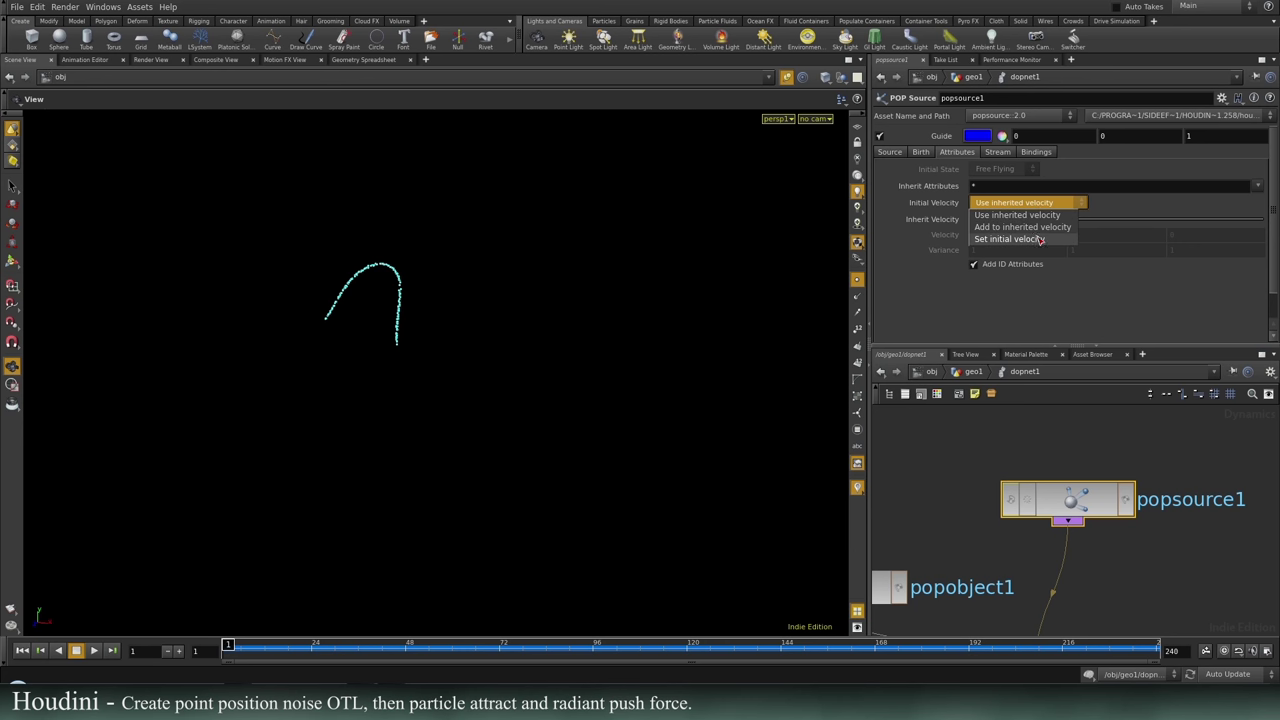
{"action": "left_click", "coordinate": [1022, 227]}
{"action": "mouse_move", "coordinate": [942, 247]}
{"action": "middle_mouse_down"}
{"action": "mouse_move", "coordinate": [887, 253]}
{"action": "mouse_move", "coordinate": [948, 255]}
{"action": "middle_mouse_up"}
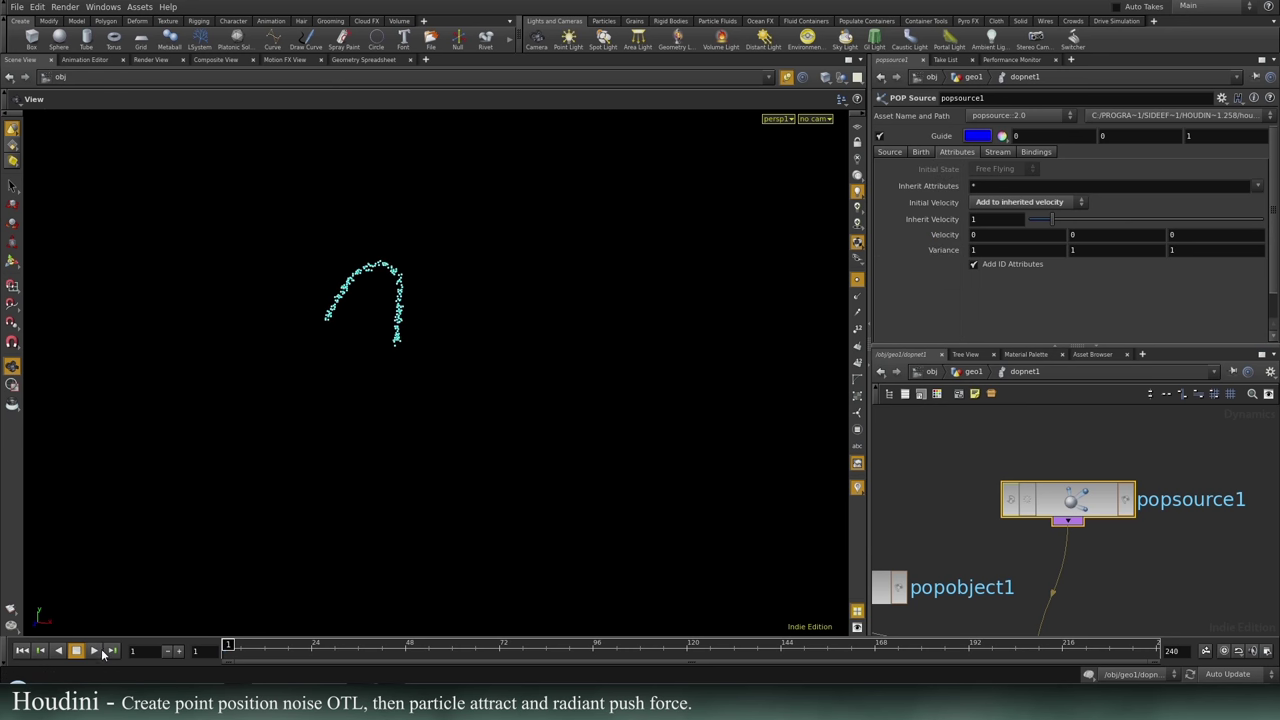
{"action": "left_click", "coordinate": [100, 651]}
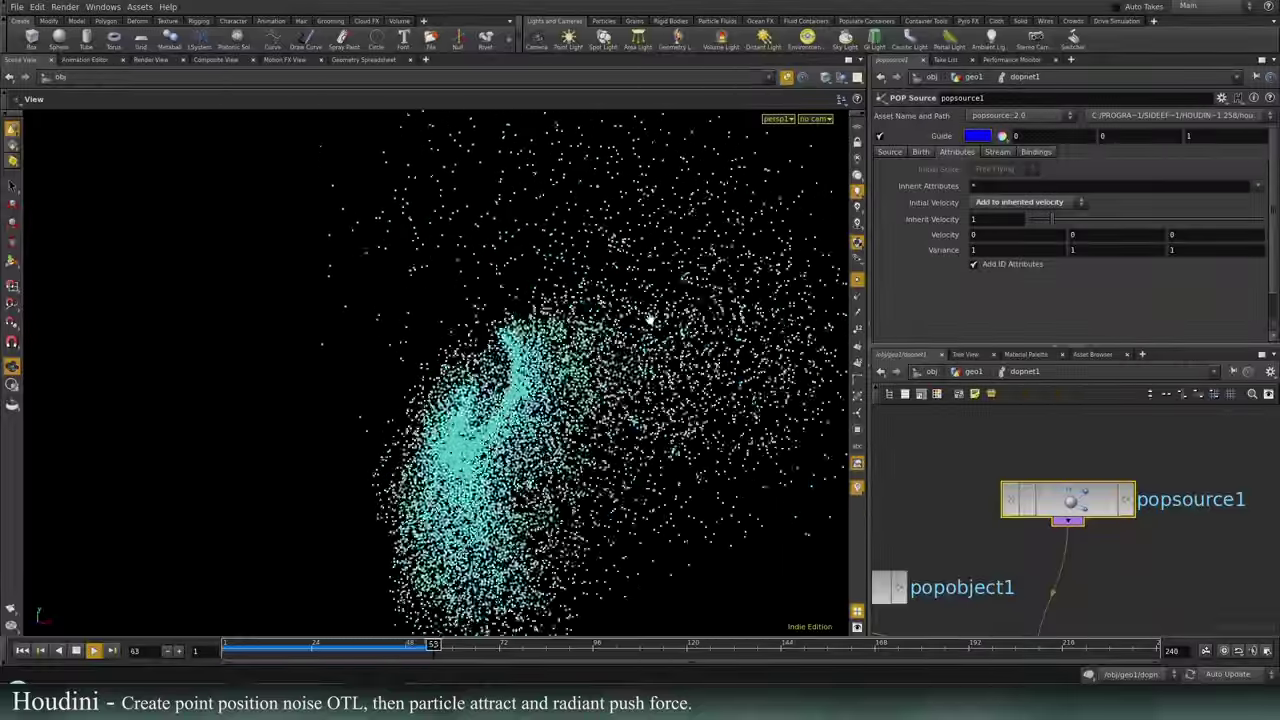
Set popsource1's velocity Variance to 0.6 on all three axes, replay the simulation and return to frame 1.
{"action": "middle_click_drag", "start_coordinate": [947, 252], "coordinate": [907, 253]}
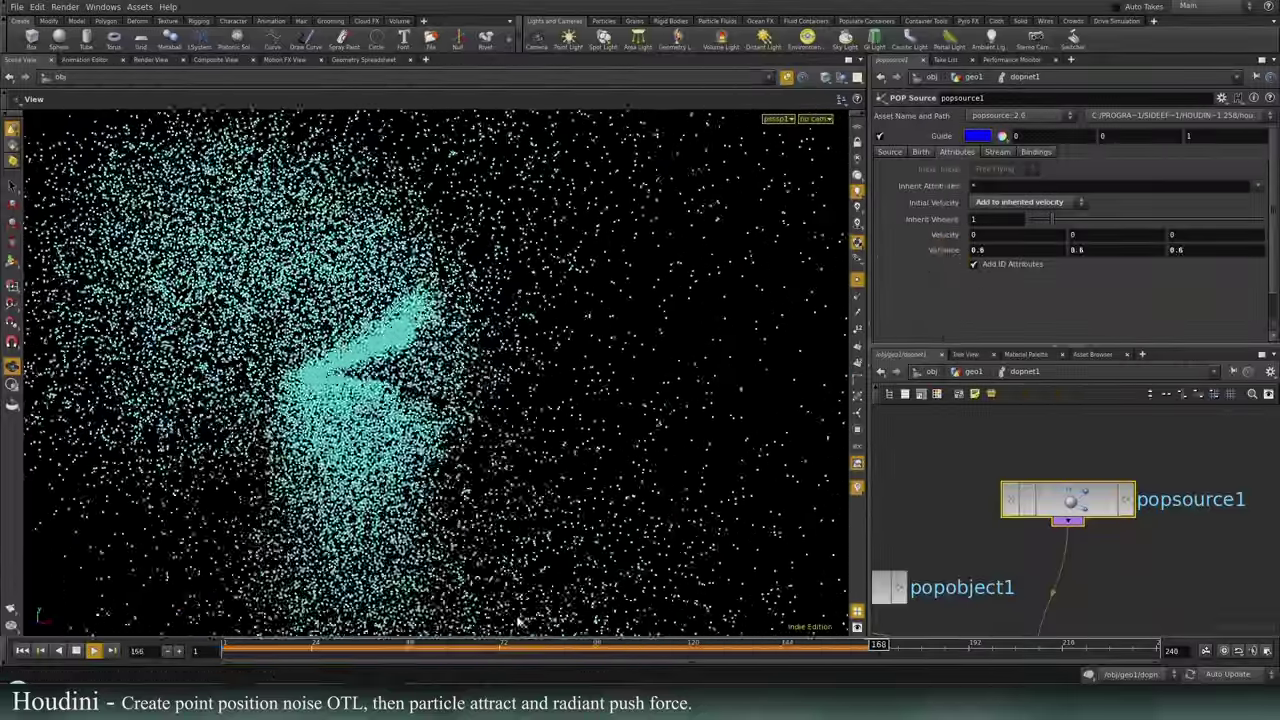
{"action": "left_click", "coordinate": [22, 650]}
{"action": "left_click", "coordinate": [76, 650]}
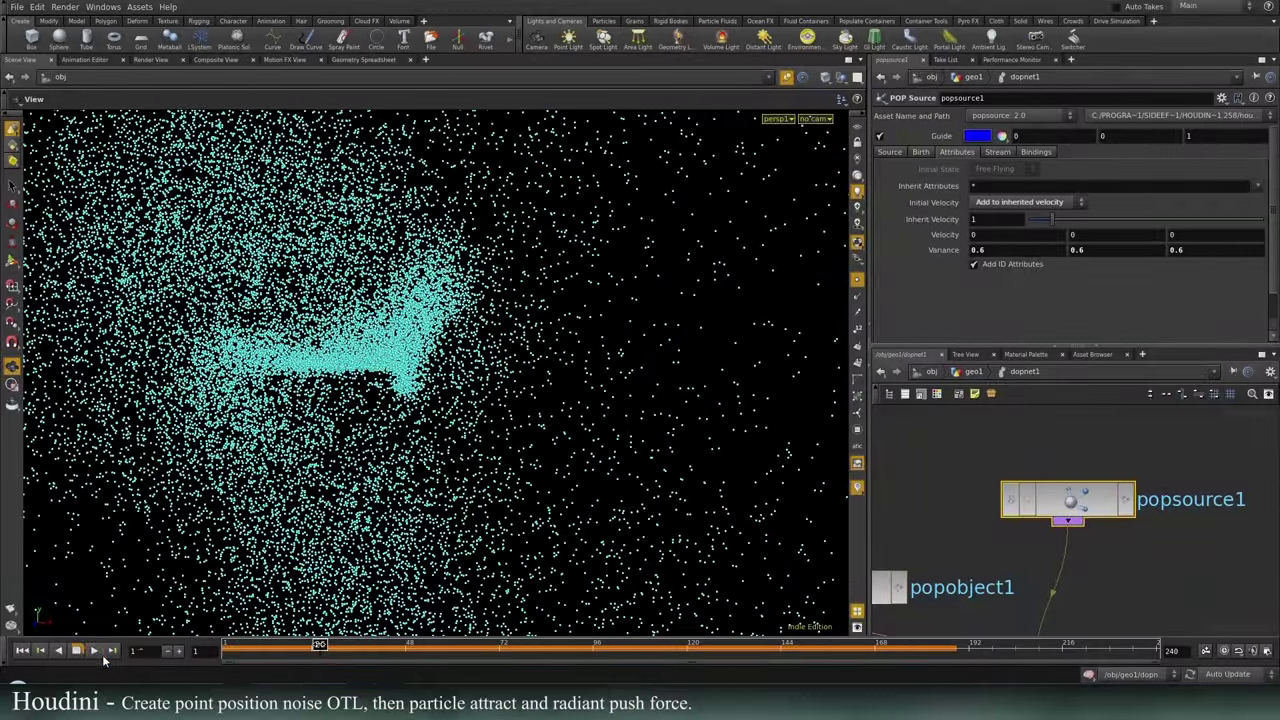
{"action": "left_click", "coordinate": [94, 651]}
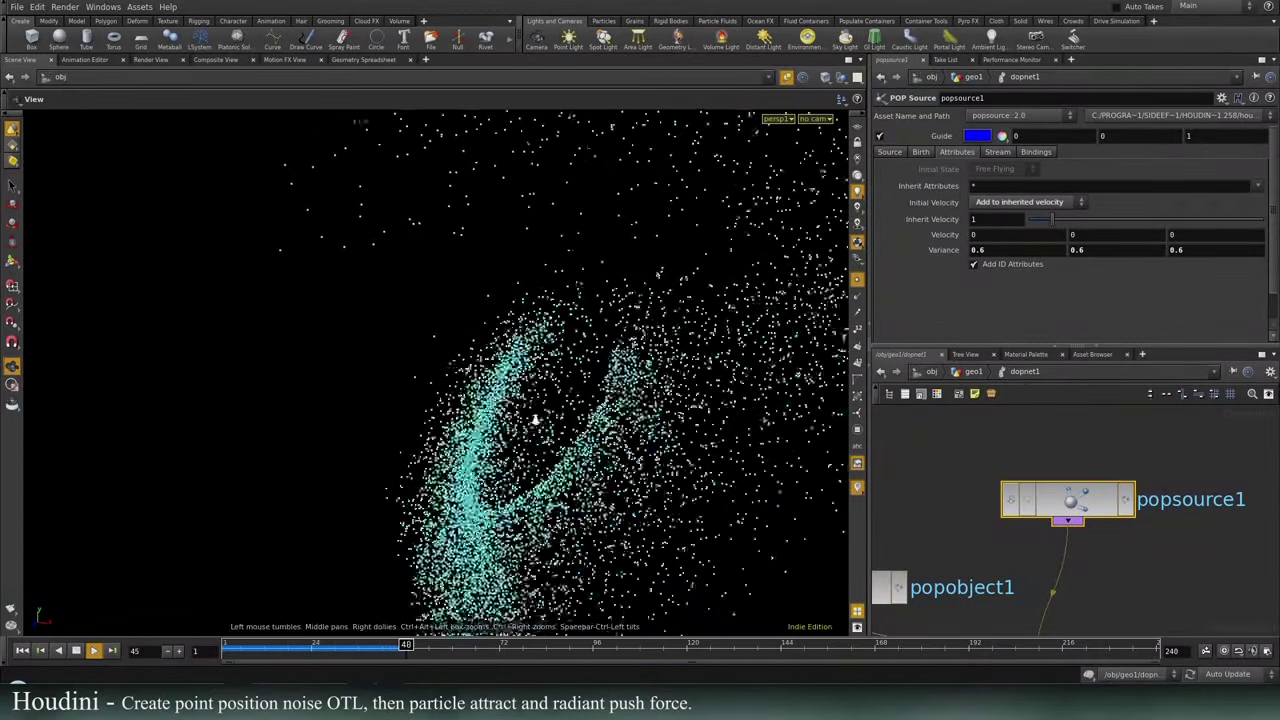
{"action": "left_click", "coordinate": [76, 650]}
{"action": "left_click", "coordinate": [21, 651]}
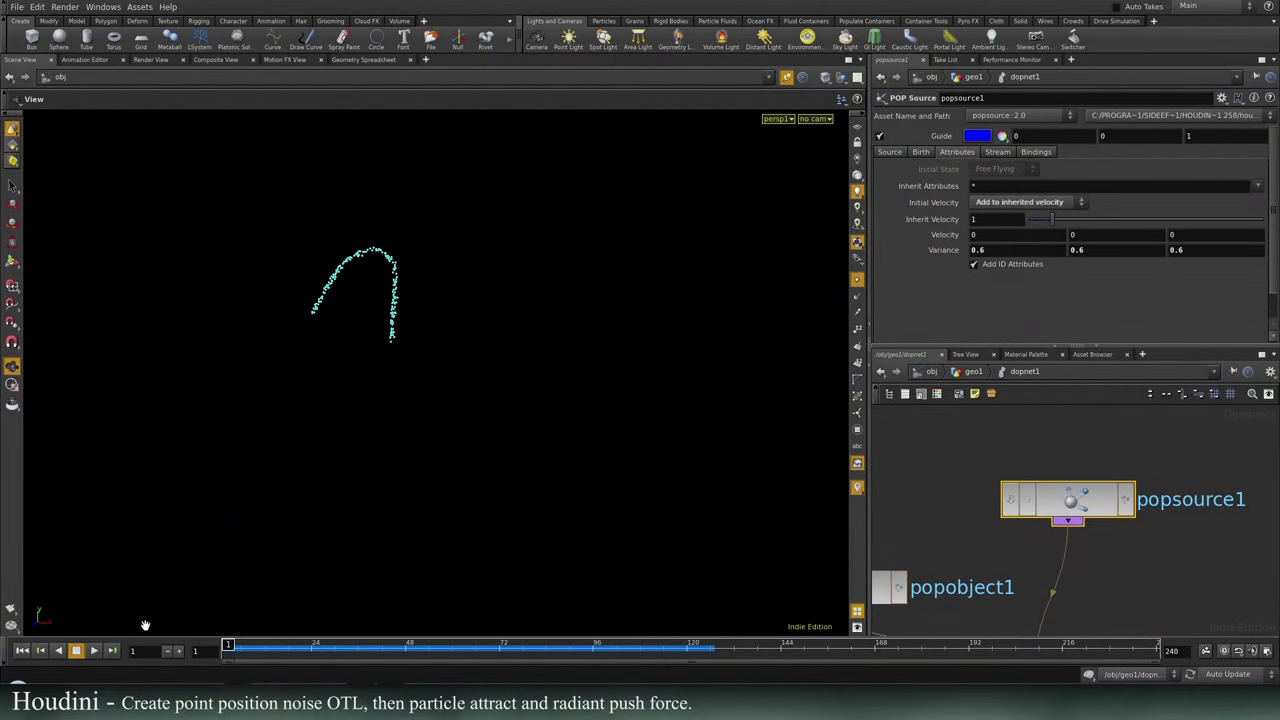
Rearrange the popsolver1, output and popsource1 nodes inside dopnet1 to spread out the network.
{"action": "scroll", "coordinate": [1136, 577], "scroll_direction": "down", "scroll_amount": 3}
{"action": "middle_click_drag", "start_coordinate": [1136, 577], "coordinate": [1146, 525]}
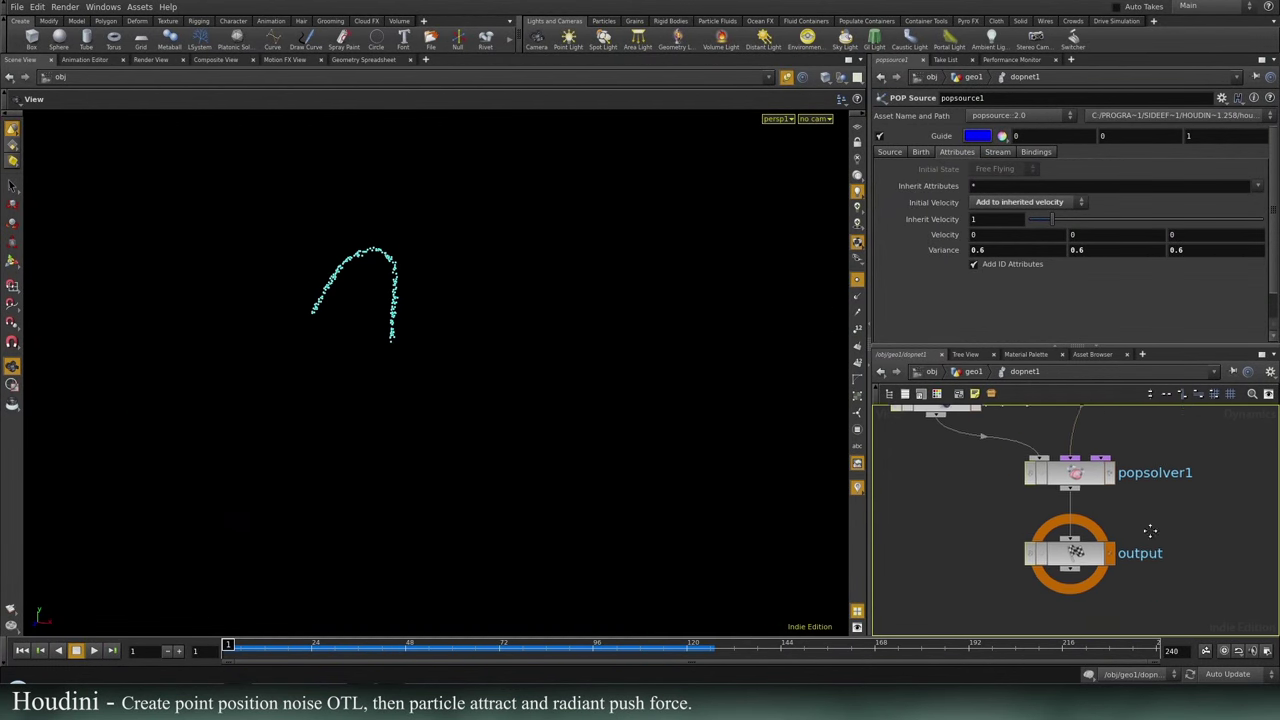
{"action": "left_click_drag", "start_coordinate": [1153, 586], "coordinate": [1072, 551]}
{"action": "middle_click_drag", "start_coordinate": [1147, 434], "coordinate": [1086, 511]}
{"action": "scroll", "coordinate": [1142, 472], "scroll_direction": "down", "scroll_amount": 3}
{"action": "middle_click", "coordinate": [1081, 556]}
{"action": "scroll", "coordinate": [1122, 439], "scroll_direction": "up", "scroll_amount": 3}
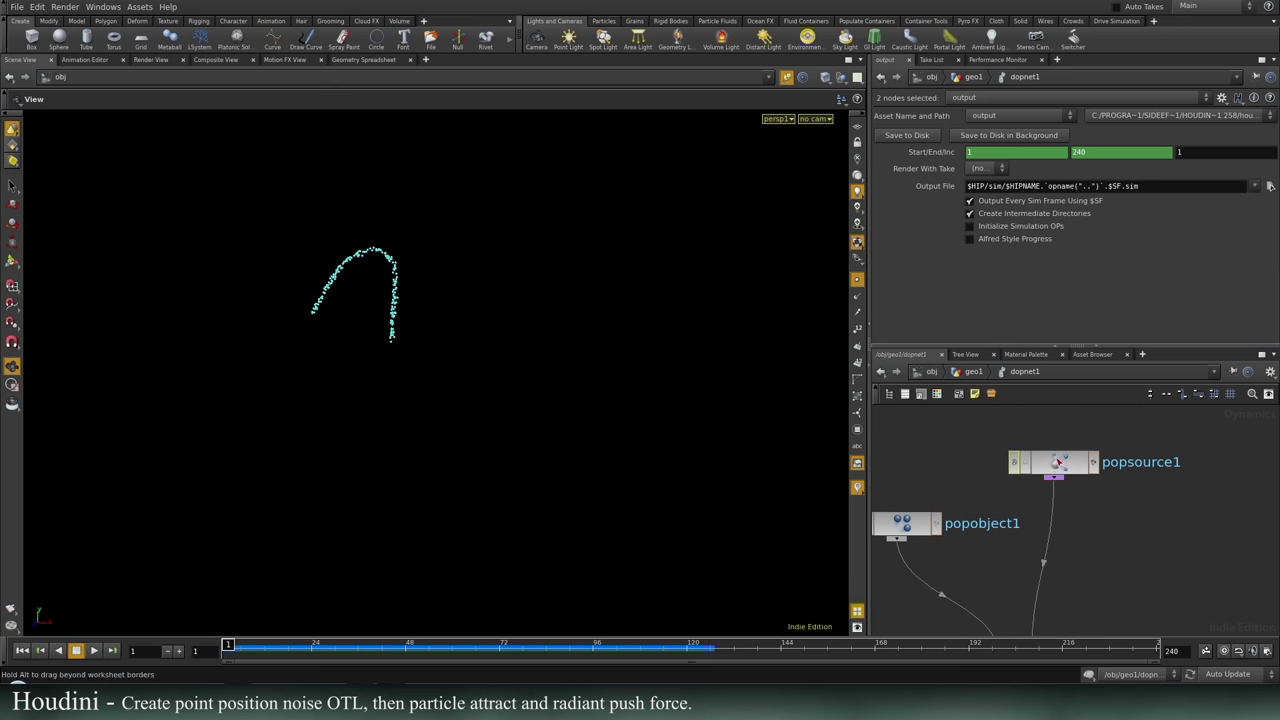
{"action": "left_click_drag", "start_coordinate": [1060, 466], "coordinate": [1128, 458]}
Return to the geo1 network, move dopnet1 down and insert an Attribute Create node between dopInput and dopnet1.
{"action": "left_click", "coordinate": [970, 371]}
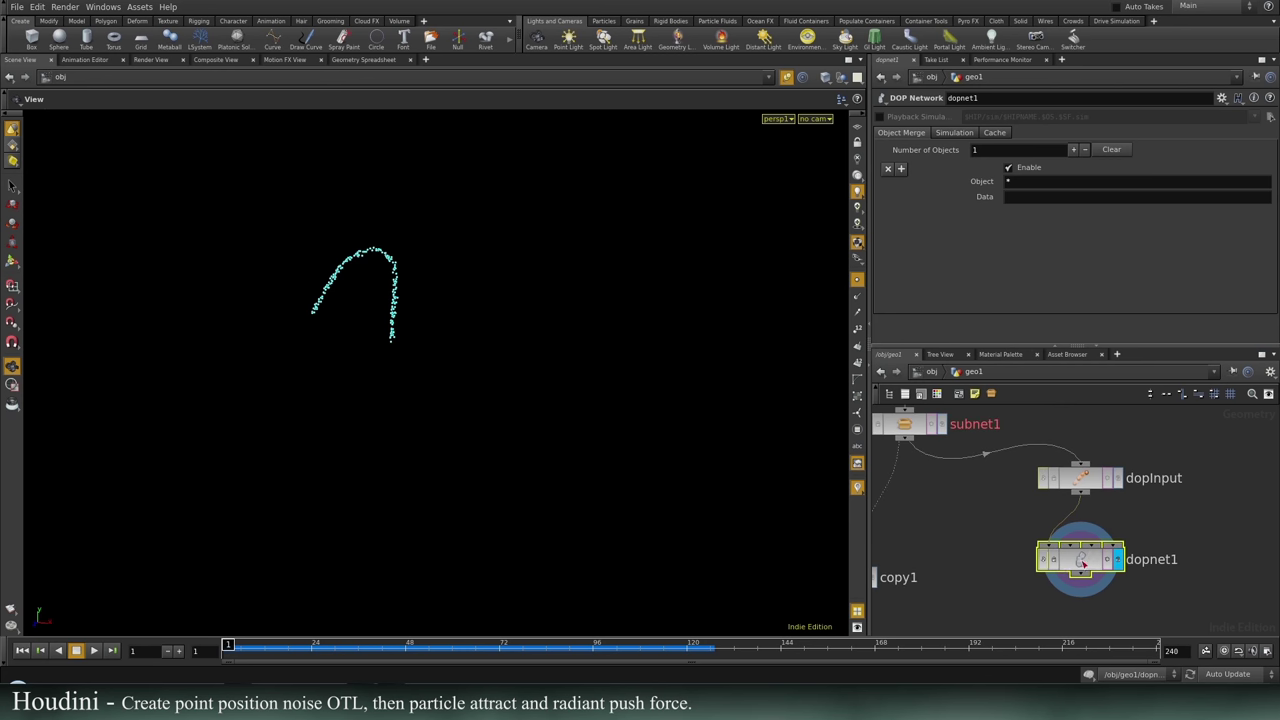
{"action": "left_click_drag", "start_coordinate": [1080, 562], "coordinate": [1080, 615]}
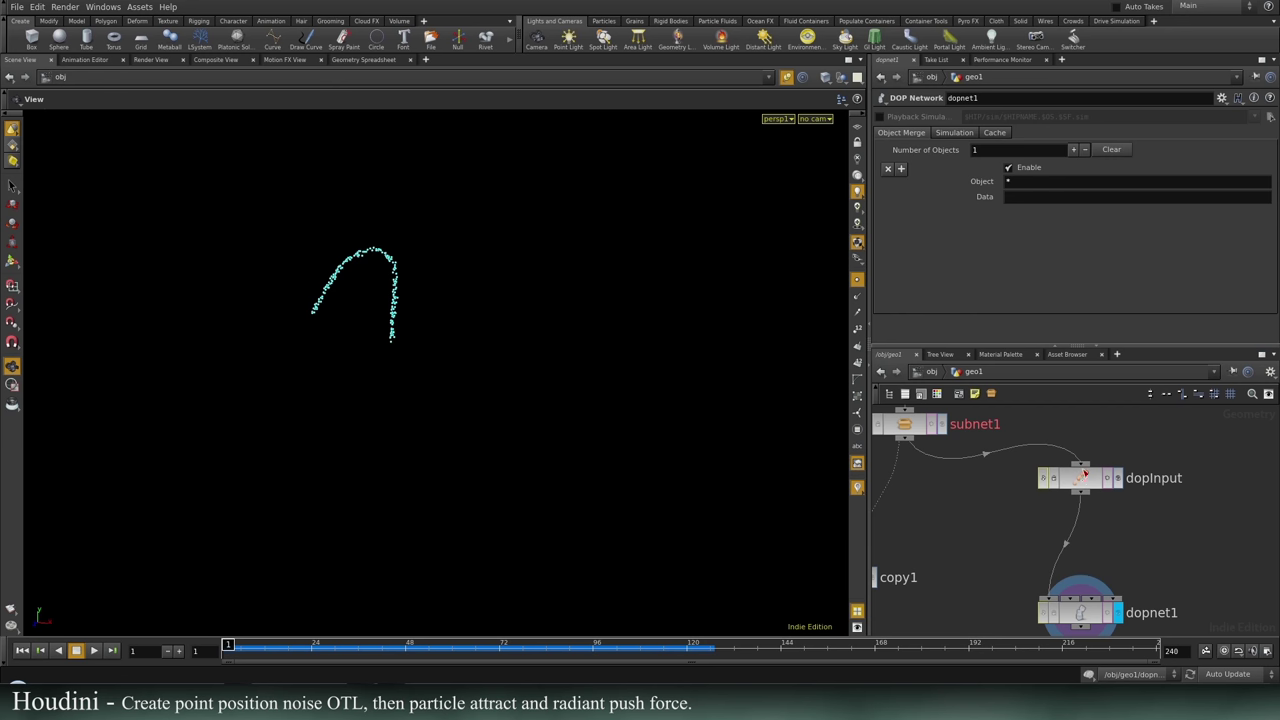
{"action": "key", "text": "Tab"}
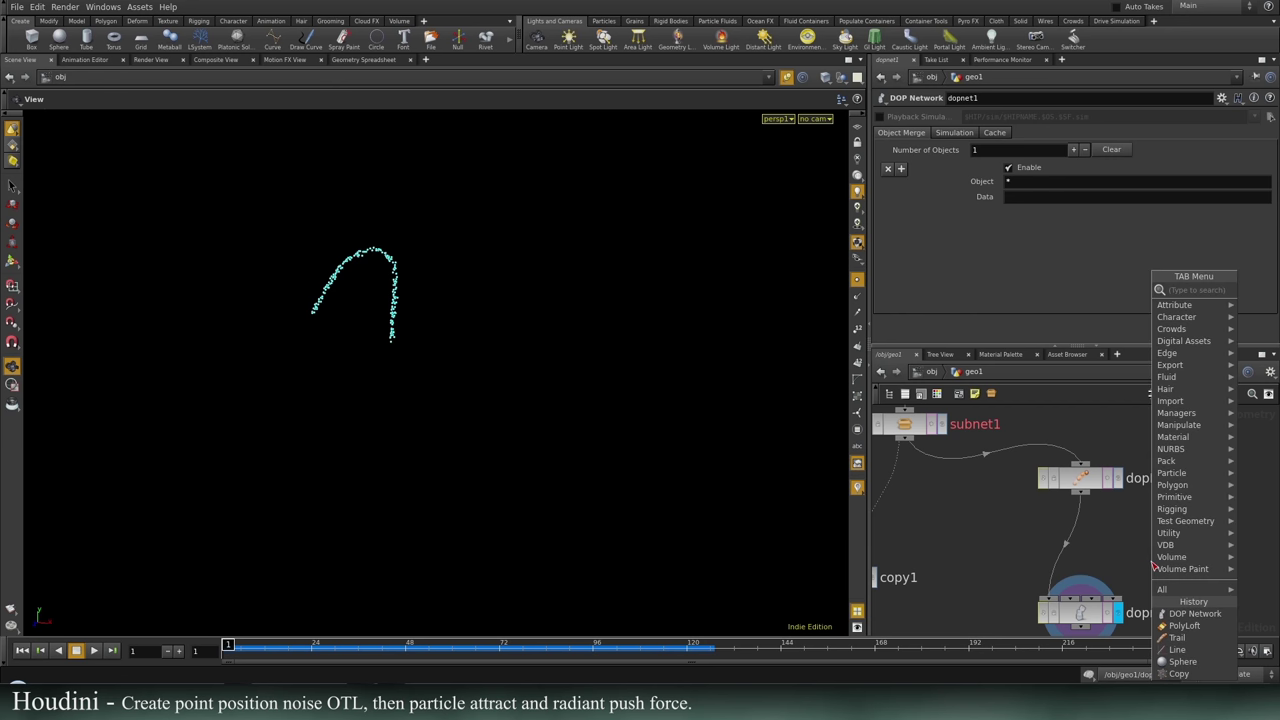
{"action": "key", "text": "Escape"}
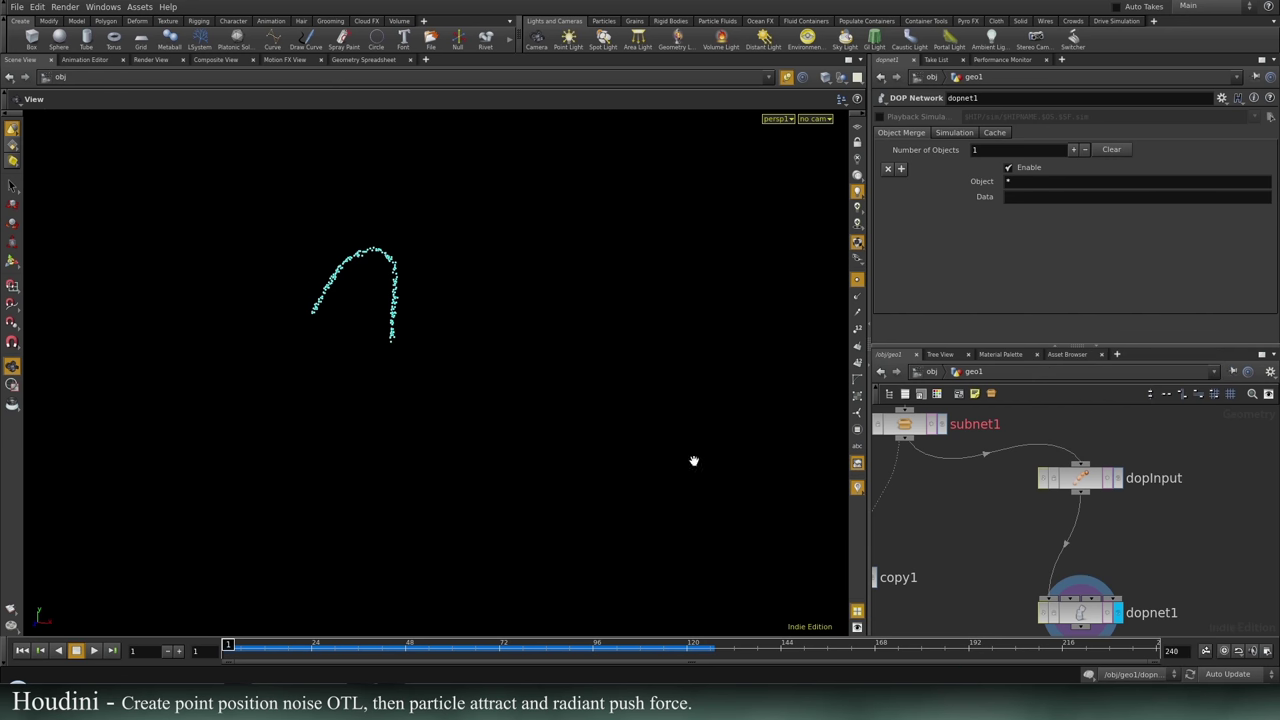
{"action": "key", "text": "Tab"}
{"action": "type", "text": "attrib"}
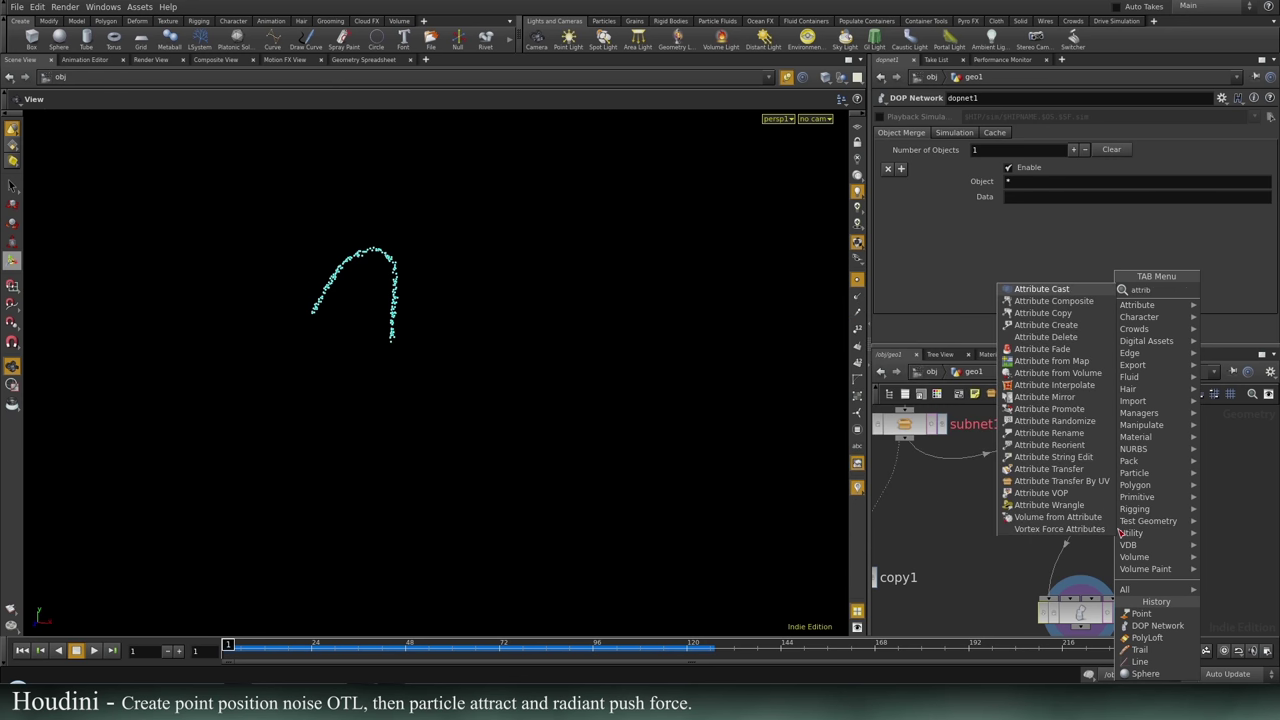
{"action": "left_click", "coordinate": [1048, 325]}
{"action": "left_click", "coordinate": [1080, 528]}
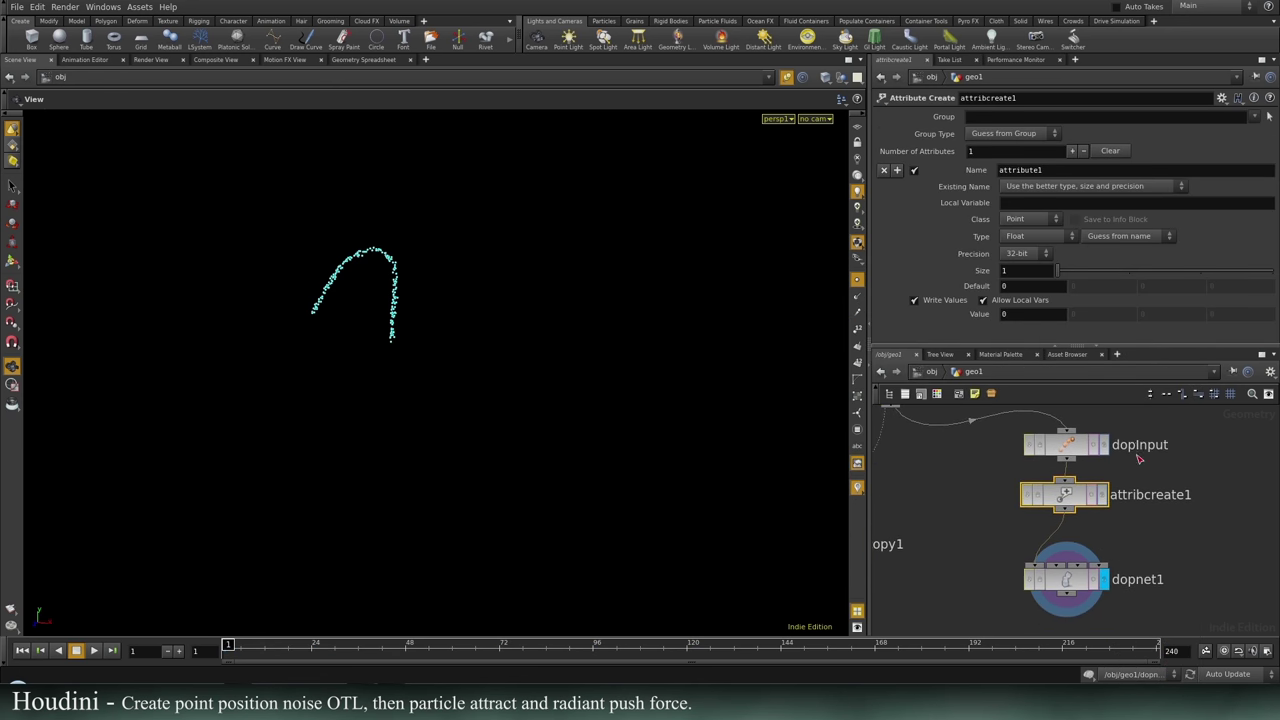
Rename the dopInput Trail node as trail.
{"action": "double_click", "coordinate": [1138, 446]}
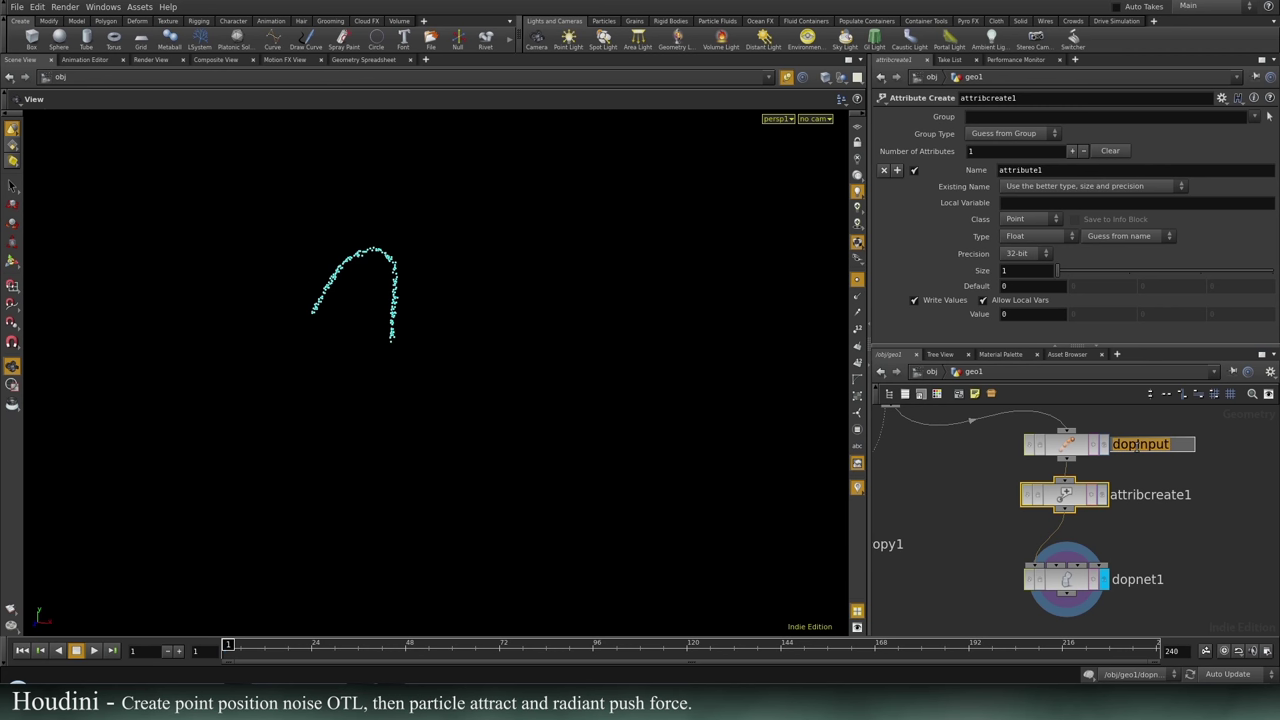
{"action": "type", "text": "trail"}
{"action": "key", "text": "Return"}
Move dopnet1 further down and insert a Null node between attribcreate1 and dopnet1.
{"action": "middle_click_drag", "start_coordinate": [1245, 523], "coordinate": [1243, 461]}
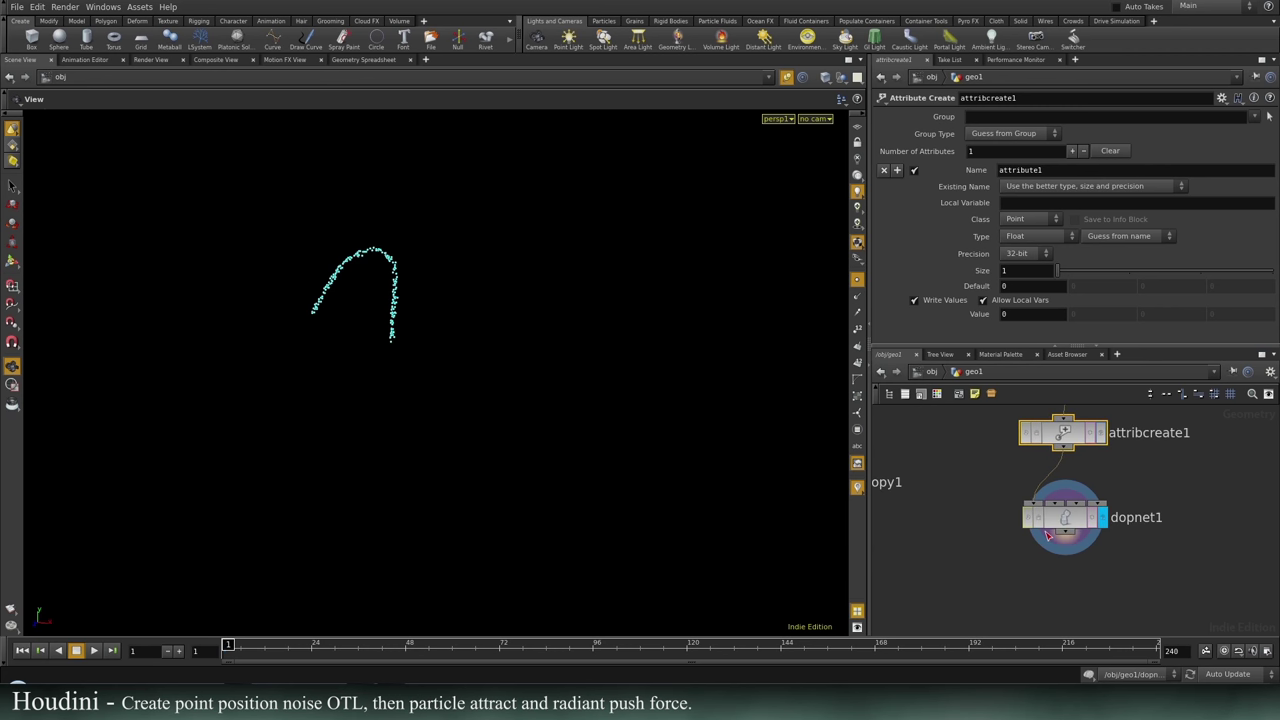
{"action": "left_click_drag", "start_coordinate": [1048, 533], "coordinate": [1050, 632]}
{"action": "key", "text": "Tab"}
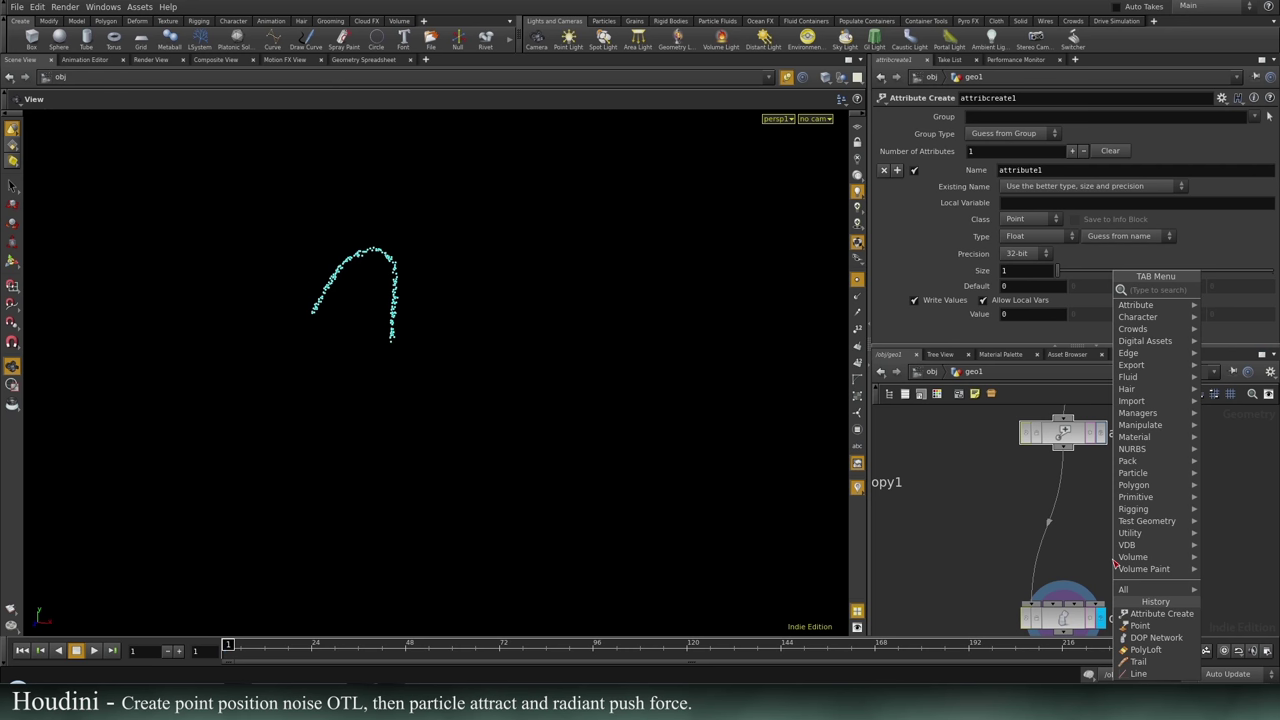
{"action": "type", "text": "noi"}
{"action": "key", "text": "Escape"}
{"action": "key", "text": "Tab"}
{"action": "type", "text": "nu"}
{"action": "left_click", "coordinate": [1218, 294]}
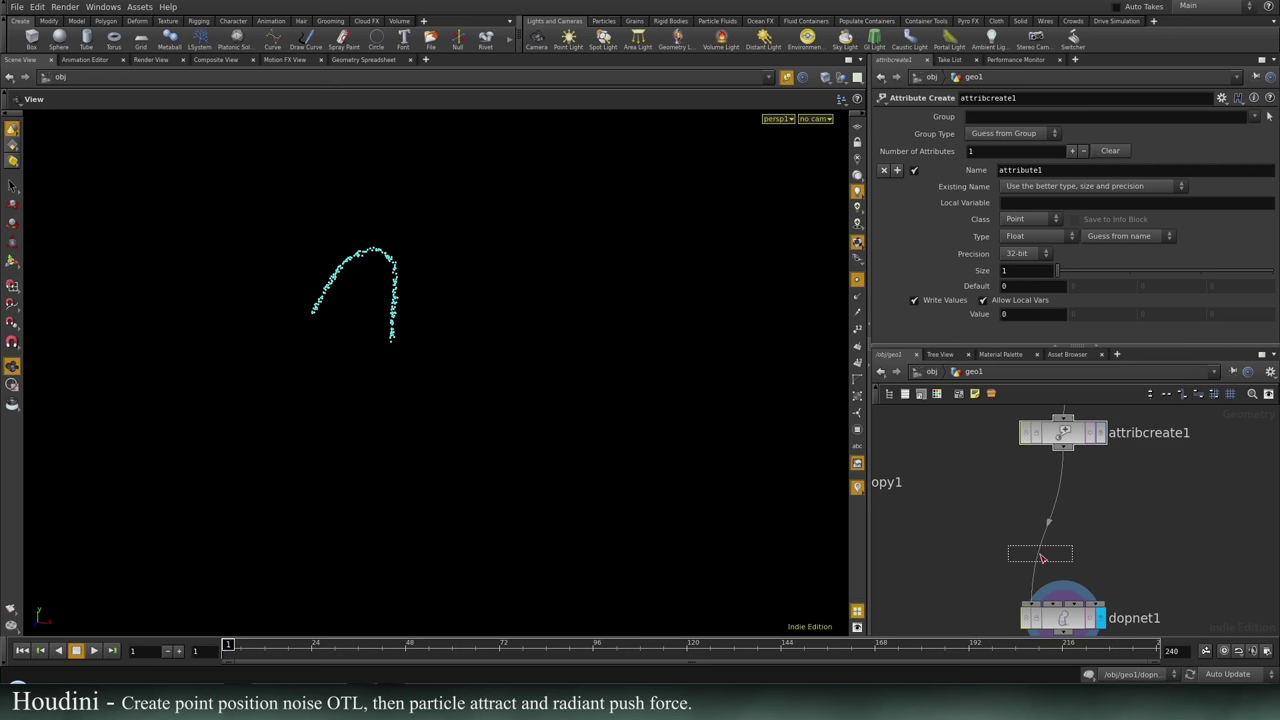
{"action": "left_click", "coordinate": [1062, 563]}
{"action": "left_click", "coordinate": [1070, 572]}
Rename the new Null node as dopInput.
{"action": "double_click", "coordinate": [1125, 566]}
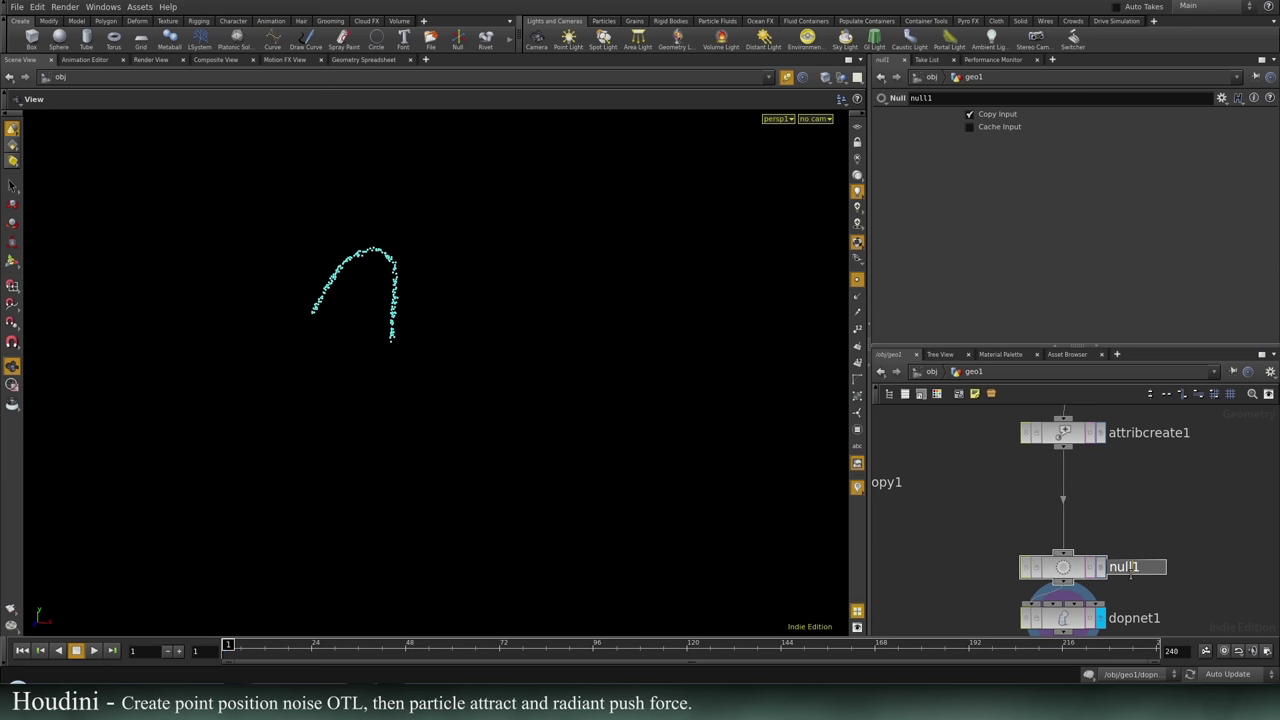
{"action": "type", "text": "dopInput"}
{"action": "key", "text": "Return"}
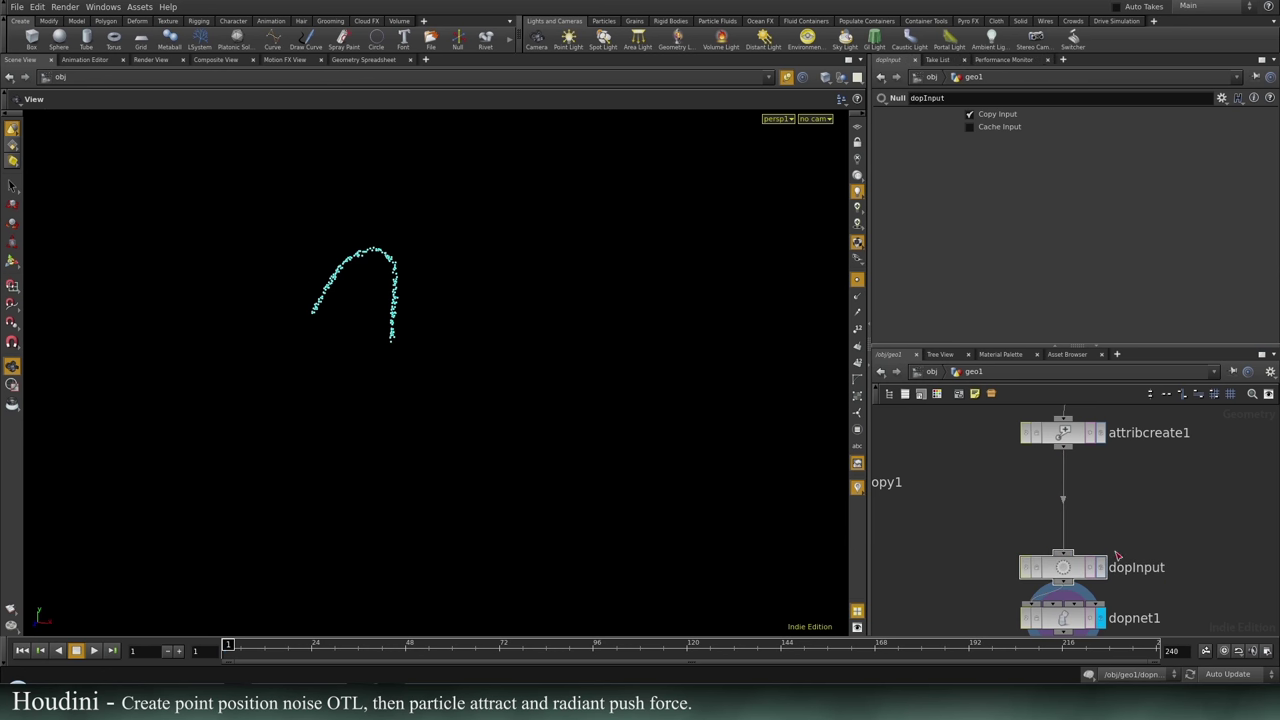
Select the trail and attribcreate1 nodes together and reposition them above dopInput.
{"action": "middle_click_drag", "start_coordinate": [1149, 499], "coordinate": [1111, 545]}
{"action": "left_click_drag", "start_coordinate": [1121, 546], "coordinate": [1046, 428]}
{"action": "left_click_drag", "start_coordinate": [1041, 485], "coordinate": [1042, 475]}
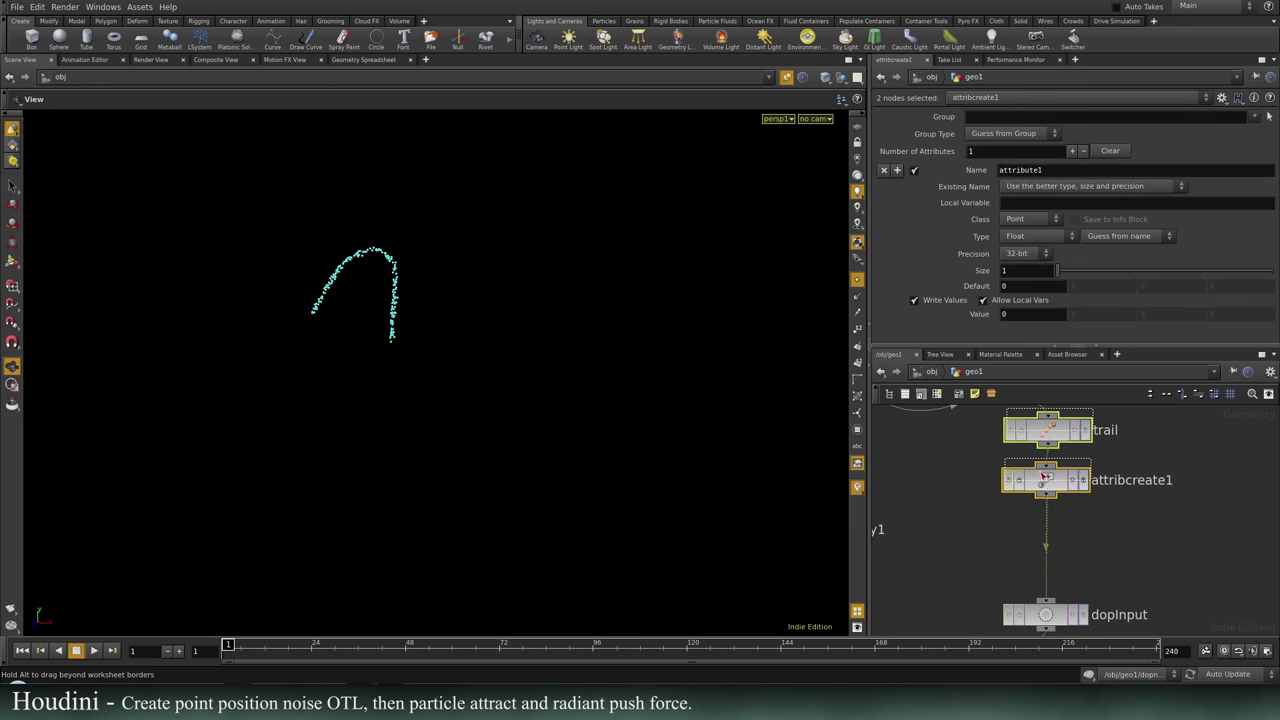
{"action": "middle_click_drag", "start_coordinate": [1045, 477], "coordinate": [1081, 465]}
Name attribcreate1's attribute origPt and set its value to $PT.
{"action": "left_click", "coordinate": [1081, 466]}
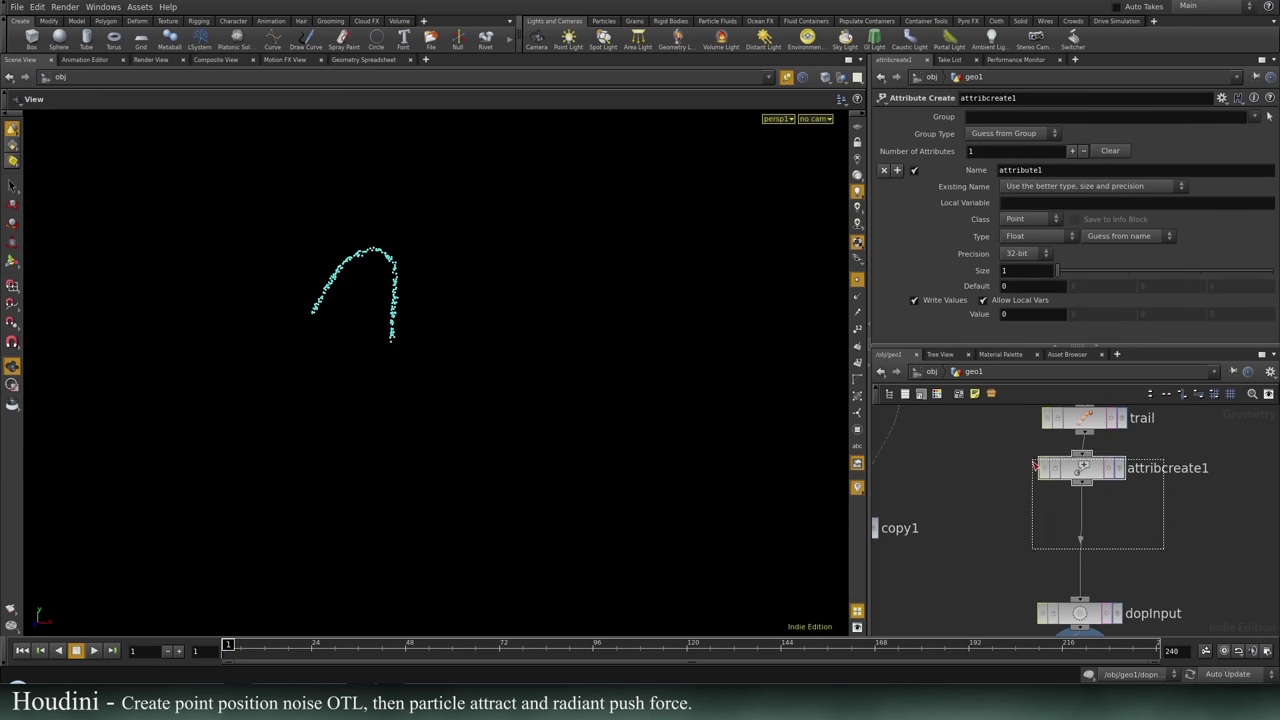
{"action": "double_click", "coordinate": [1079, 170]}
{"action": "type", "text": "origPt"}
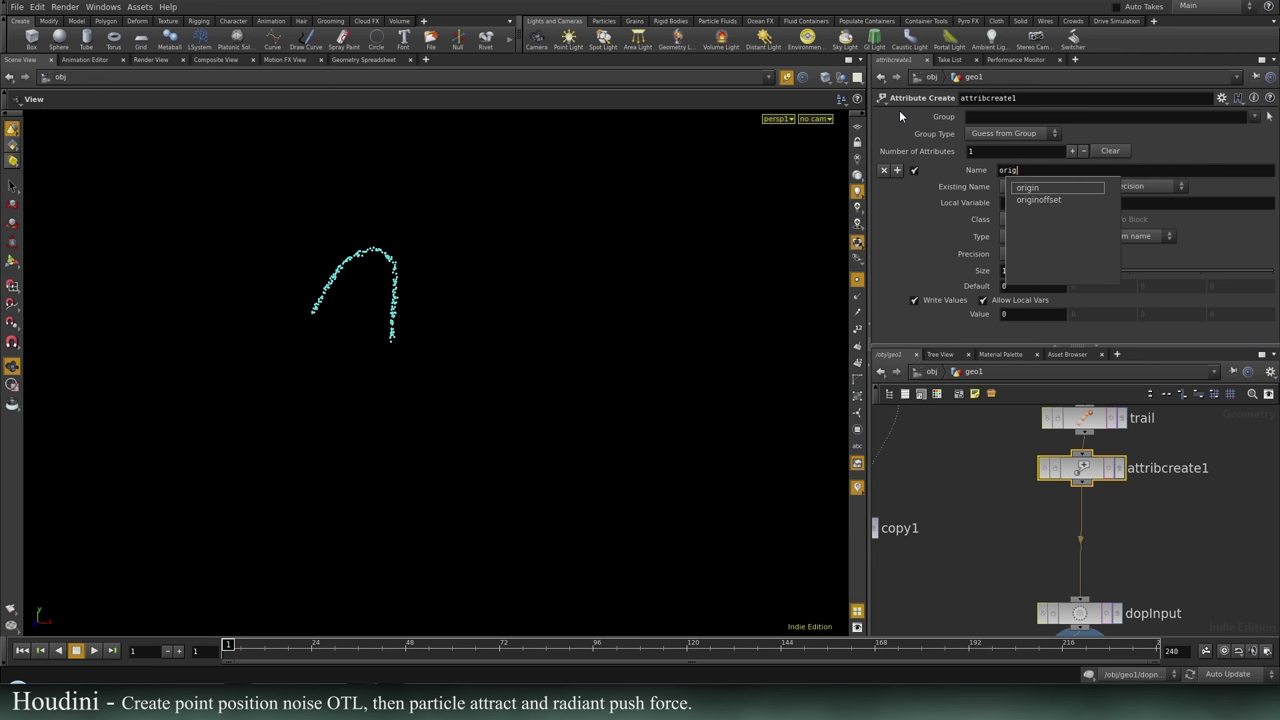
{"action": "key", "text": "Return"}
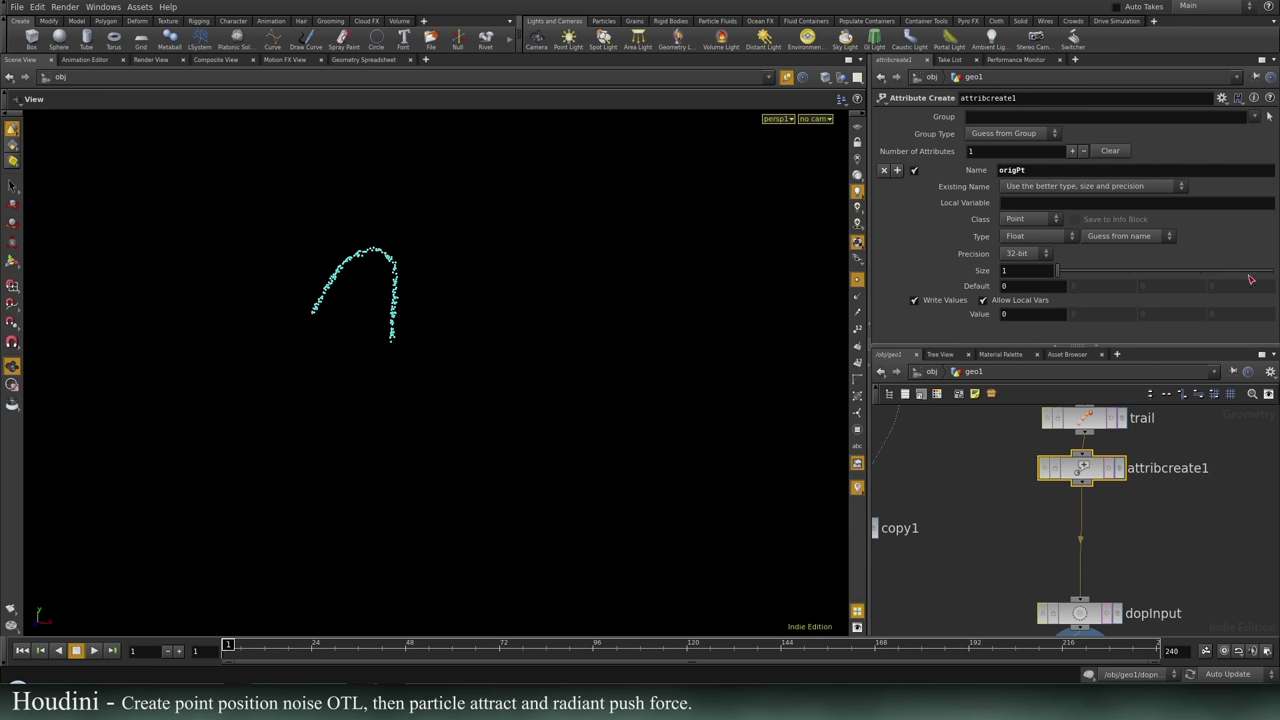
{"action": "type", "text": "$PT"}
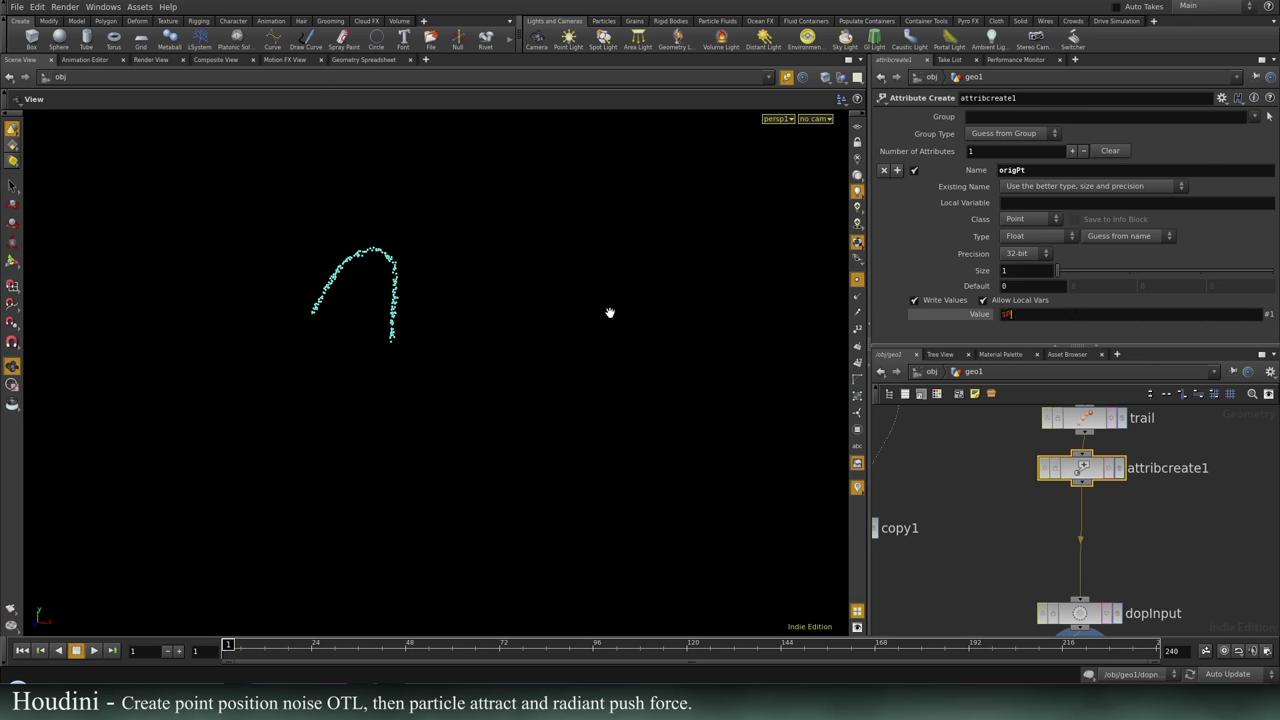
{"action": "key", "text": "Return"}
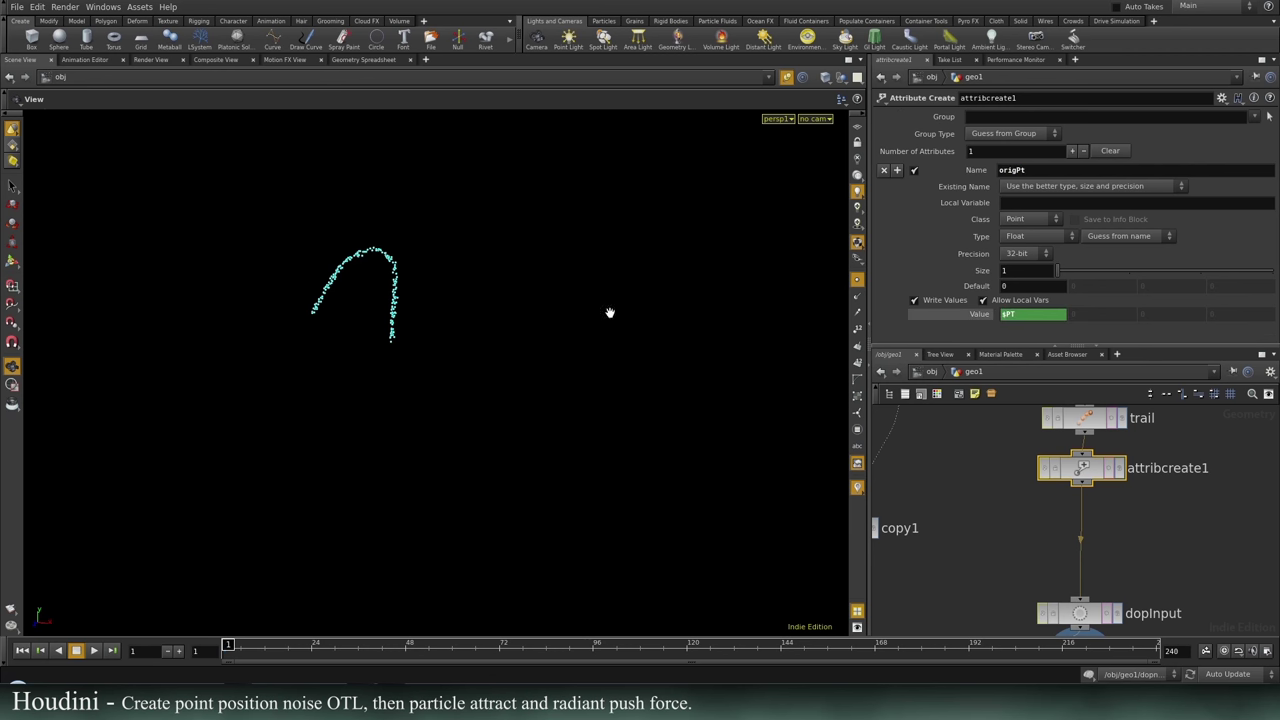
Compare the origPt values of attribcreate1 with those in dopnet1's popobject1 Geometry data in the Geometry Spreadsheet.
{"action": "left_click", "coordinate": [342, 61]}
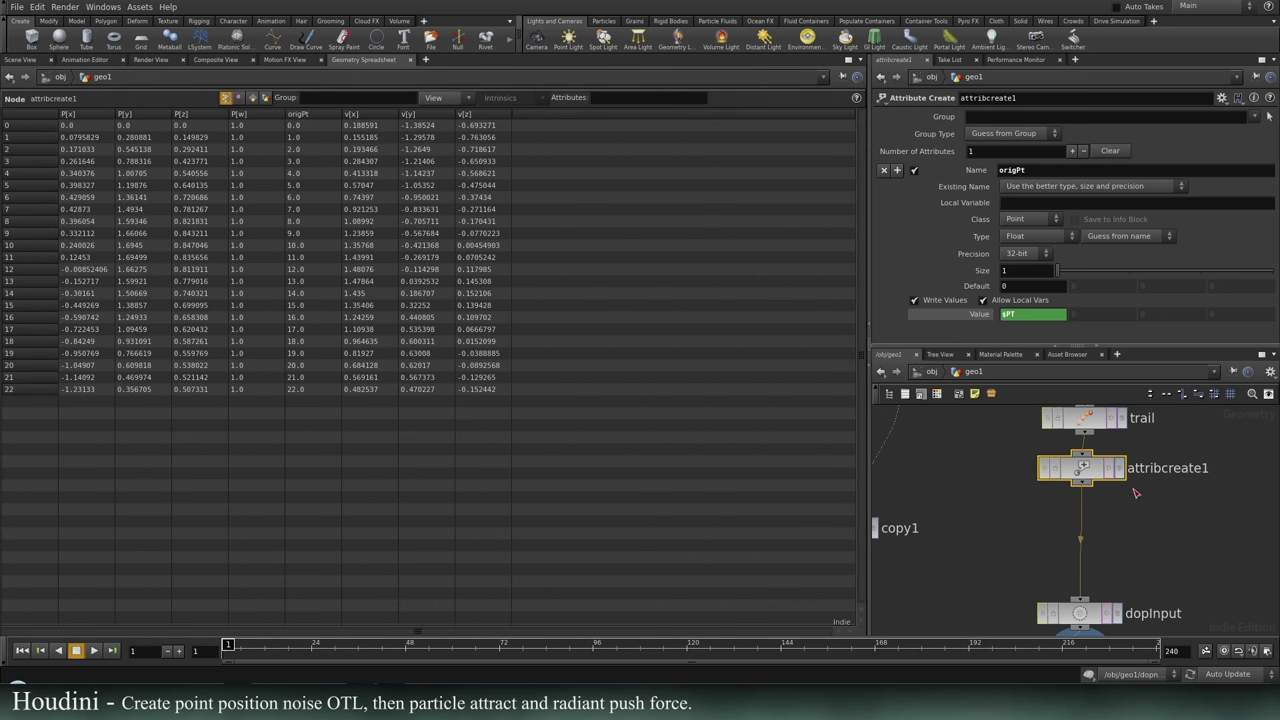
{"action": "middle_click_drag", "start_coordinate": [1142, 532], "coordinate": [1142, 393]}
{"action": "left_click", "coordinate": [1079, 530]}
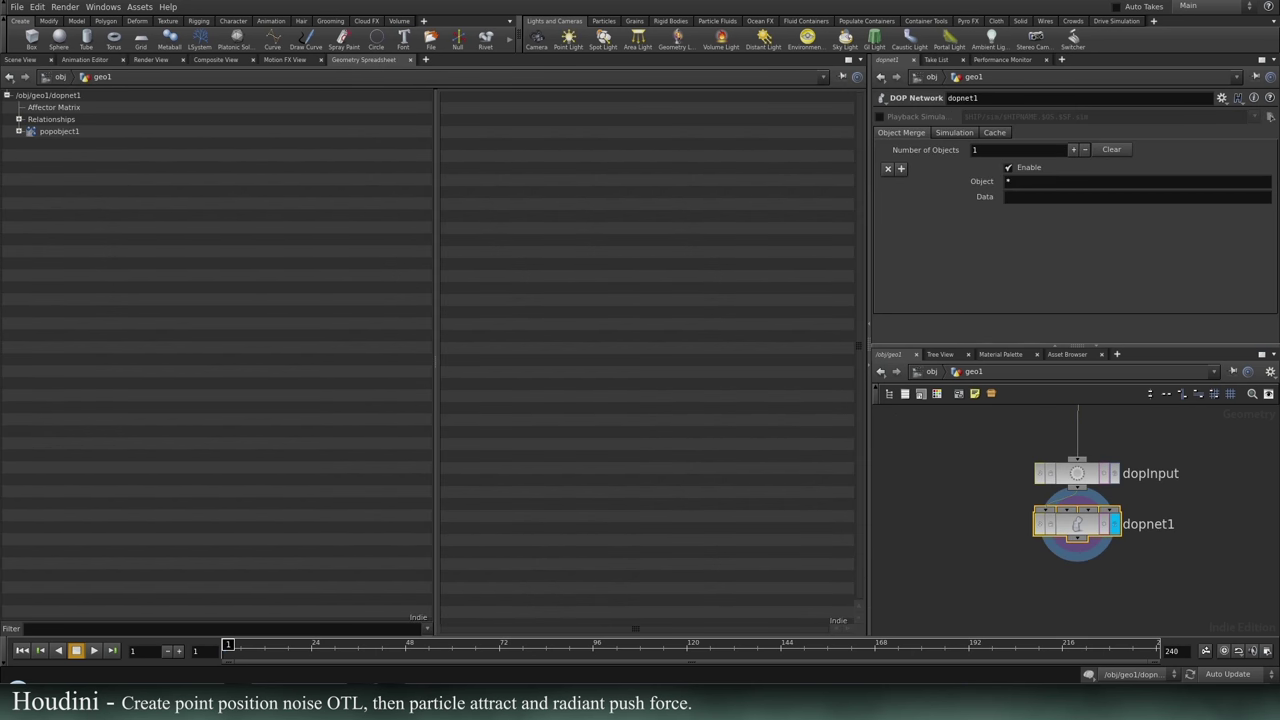
{"action": "left_click", "coordinate": [19, 131]}
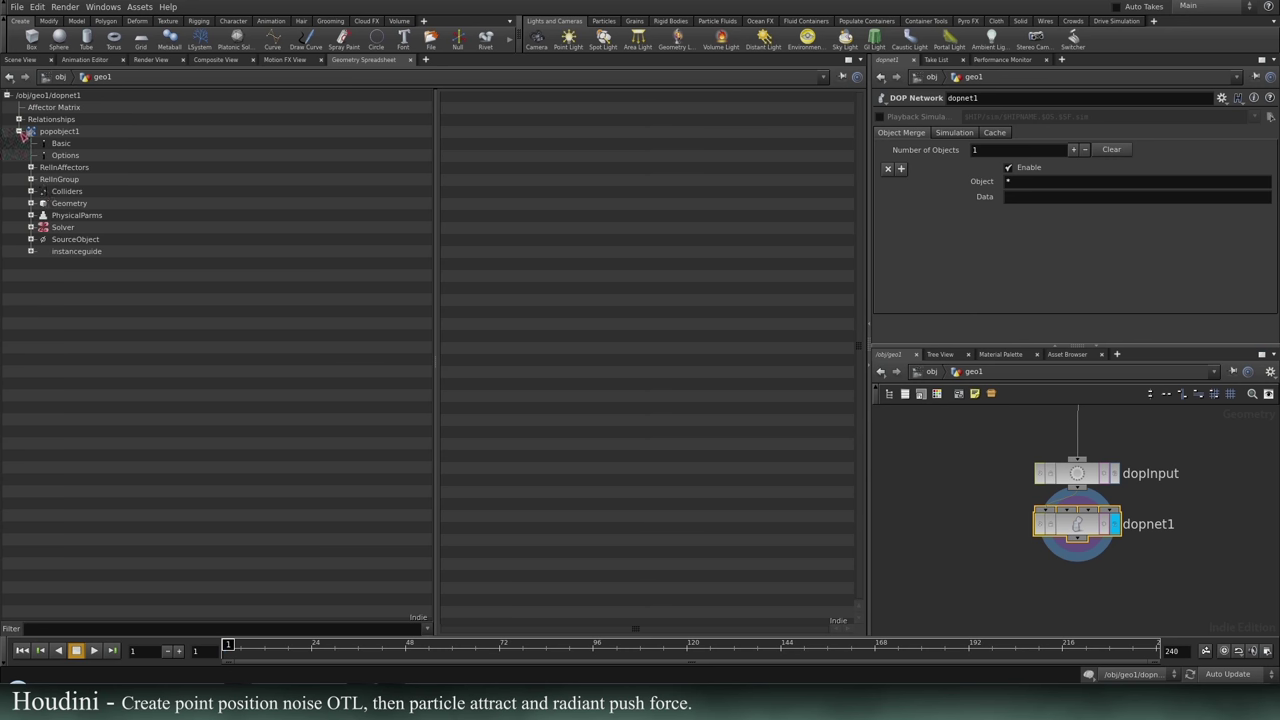
{"action": "left_click", "coordinate": [57, 216]}
{"action": "left_click", "coordinate": [70, 204]}
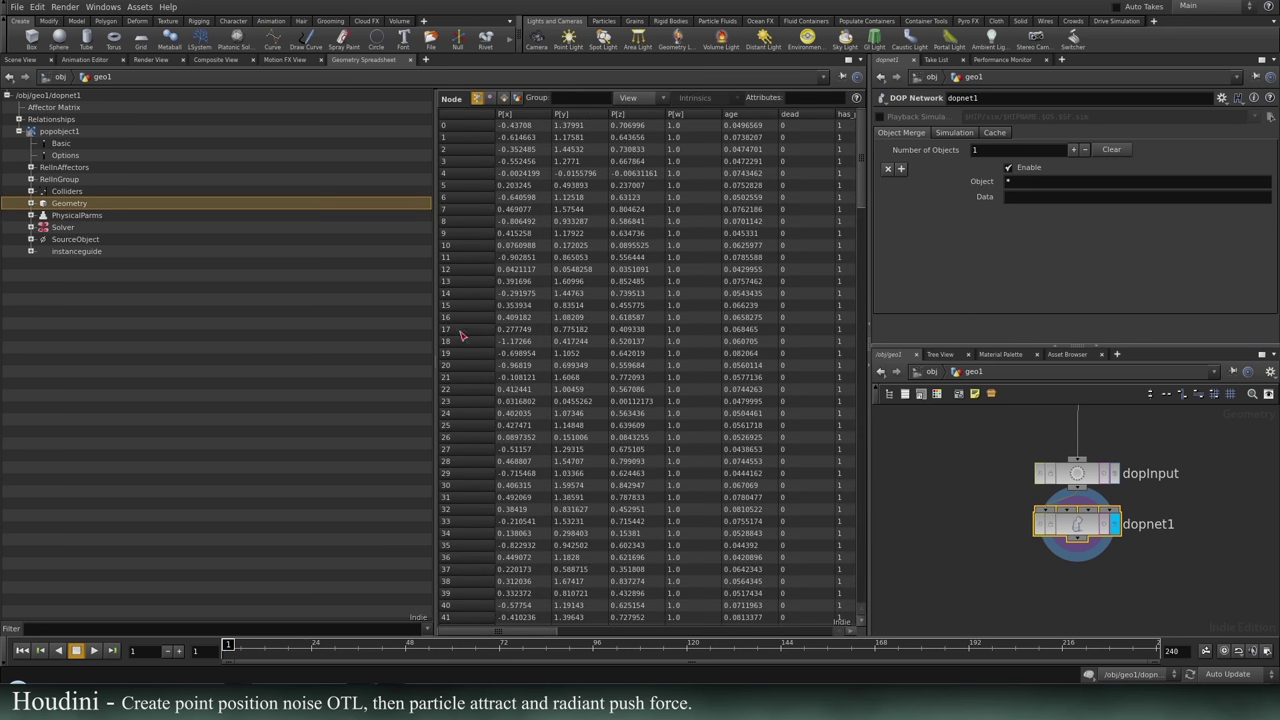
{"action": "left_click_drag", "start_coordinate": [436, 345], "coordinate": [60, 360]}
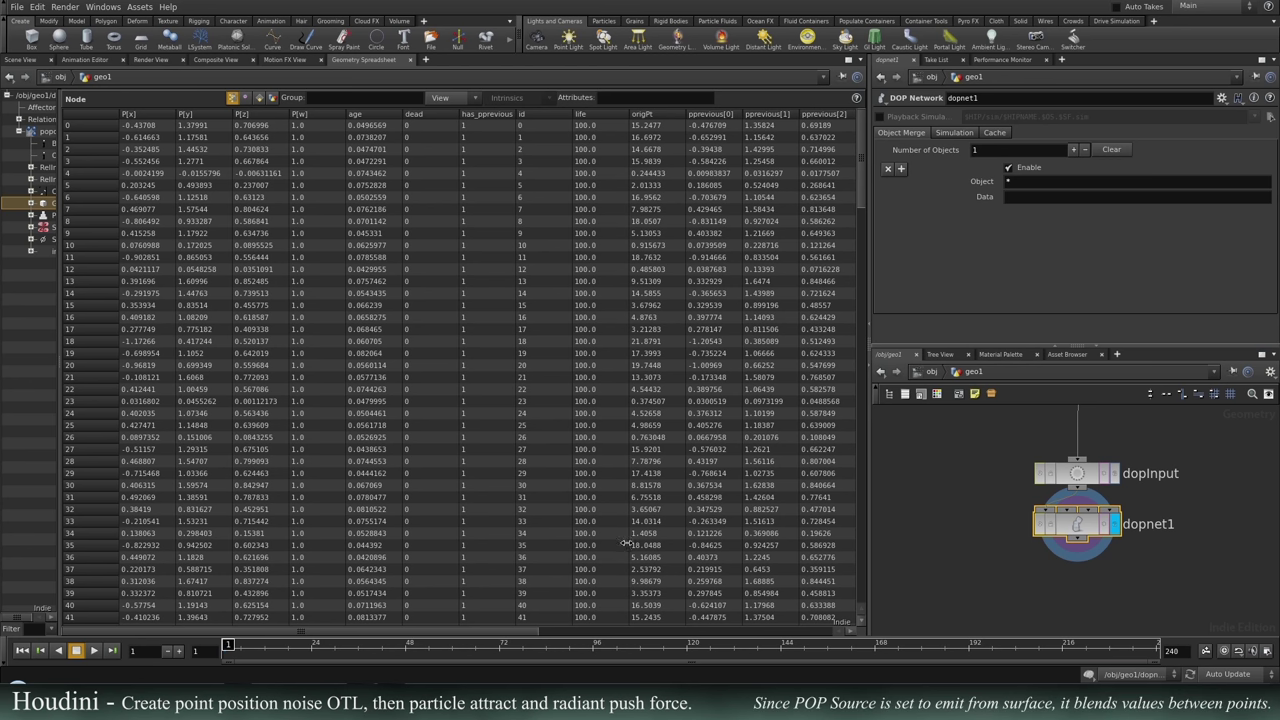
{"action": "middle_click_drag", "start_coordinate": [1158, 487], "coordinate": [1146, 574]}
{"action": "left_click", "coordinate": [1067, 414]}
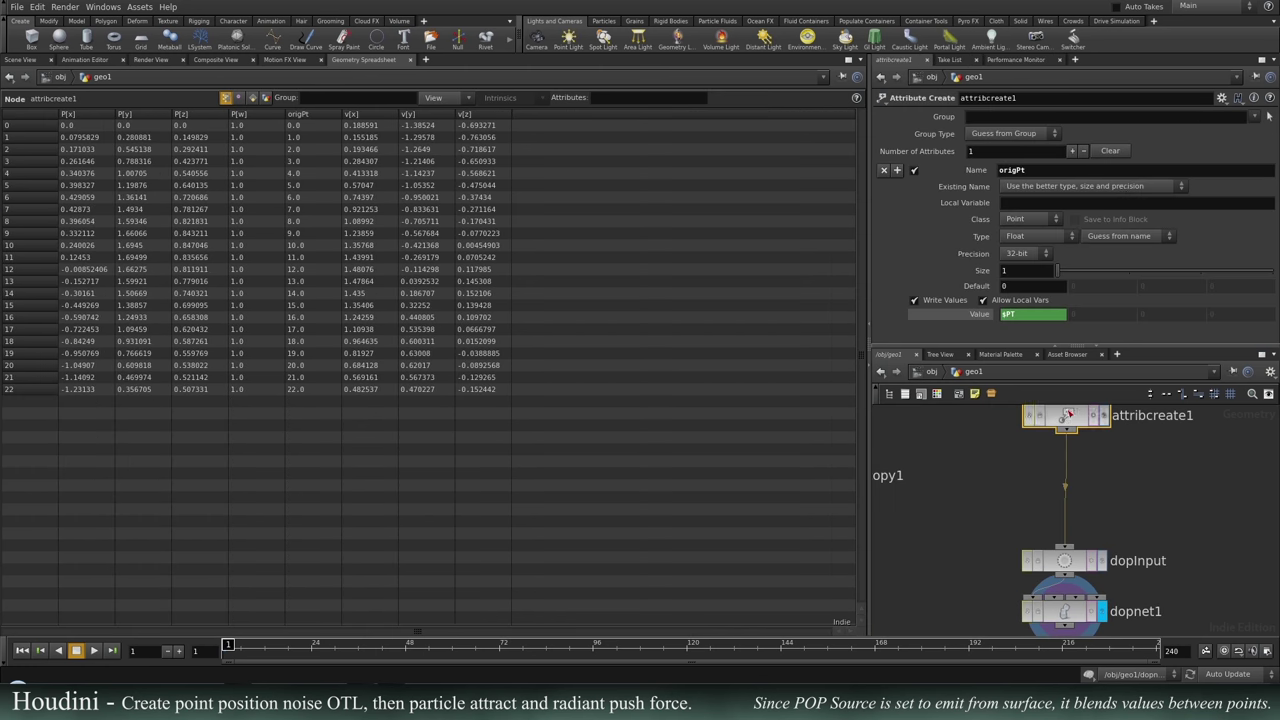
Set attribcreate1's origPt type to Integer and check the origPt values of dopnet1's particles up to frame 30 in the Geometry Spreadsheet.
{"action": "left_click", "coordinate": [1040, 236]}
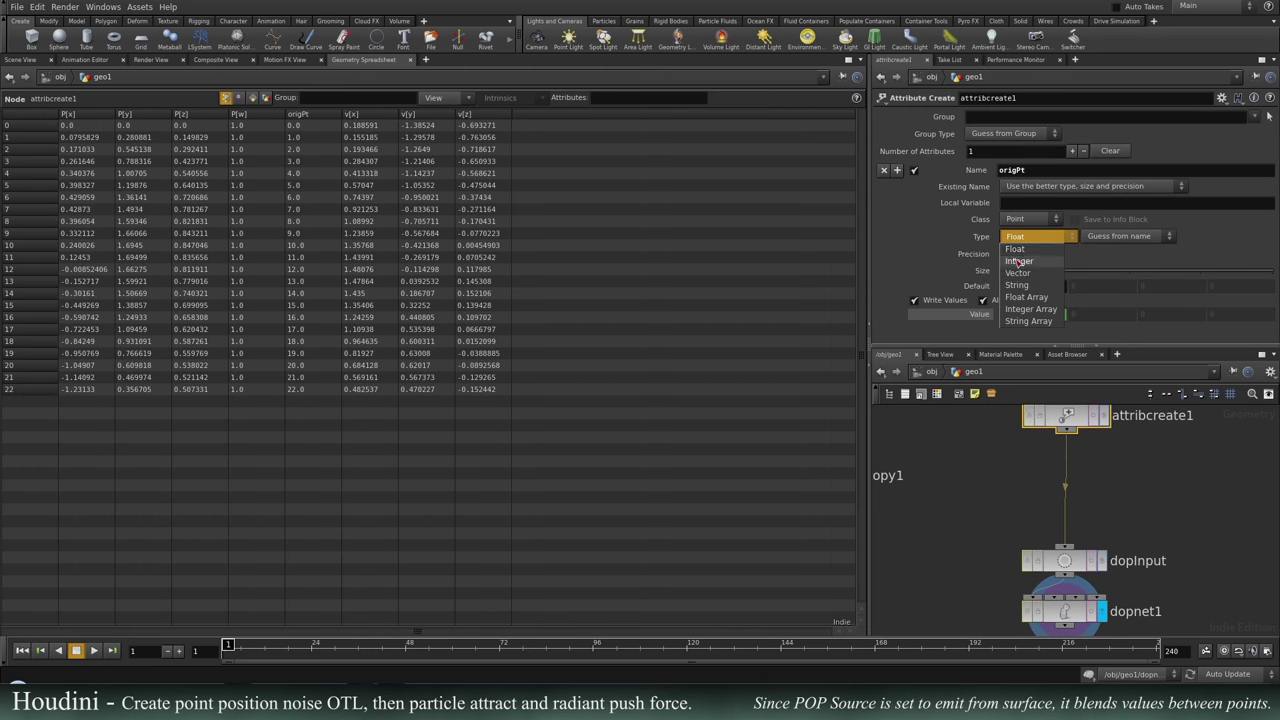
{"action": "left_click", "coordinate": [1019, 261]}
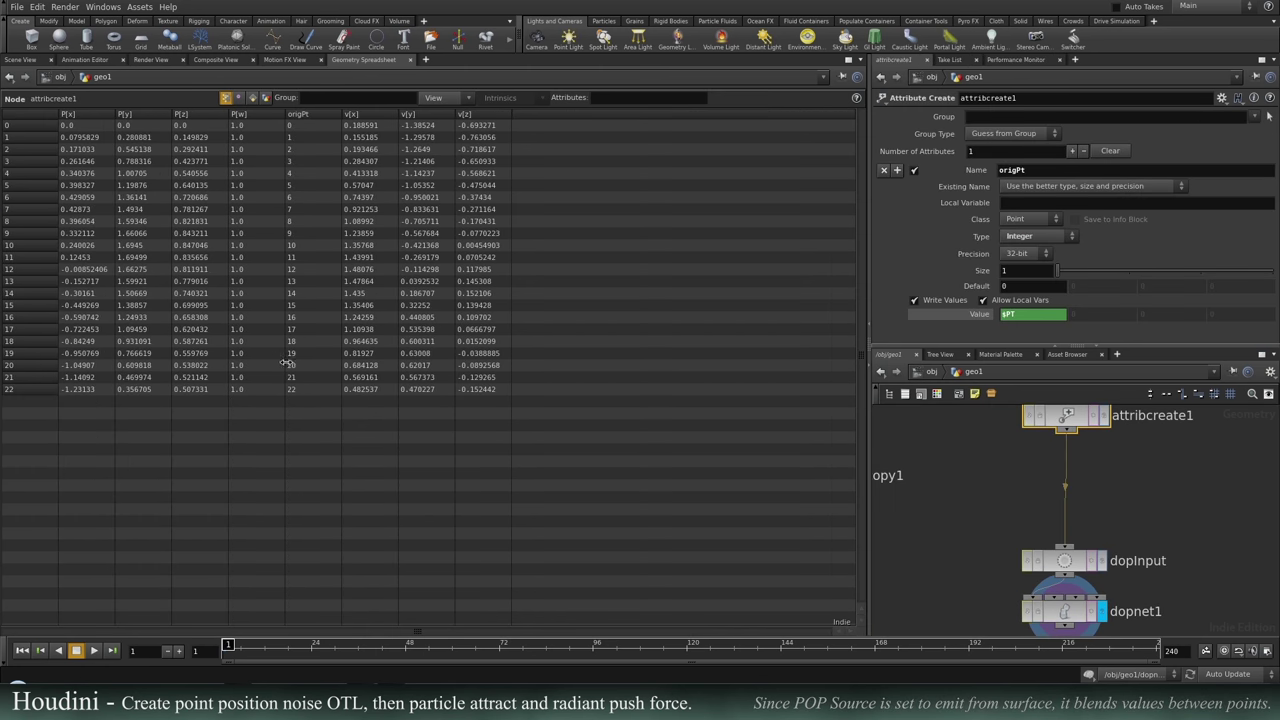
{"action": "middle_click_drag", "start_coordinate": [1133, 598], "coordinate": [1137, 549]}
{"action": "left_click", "coordinate": [1073, 568]}
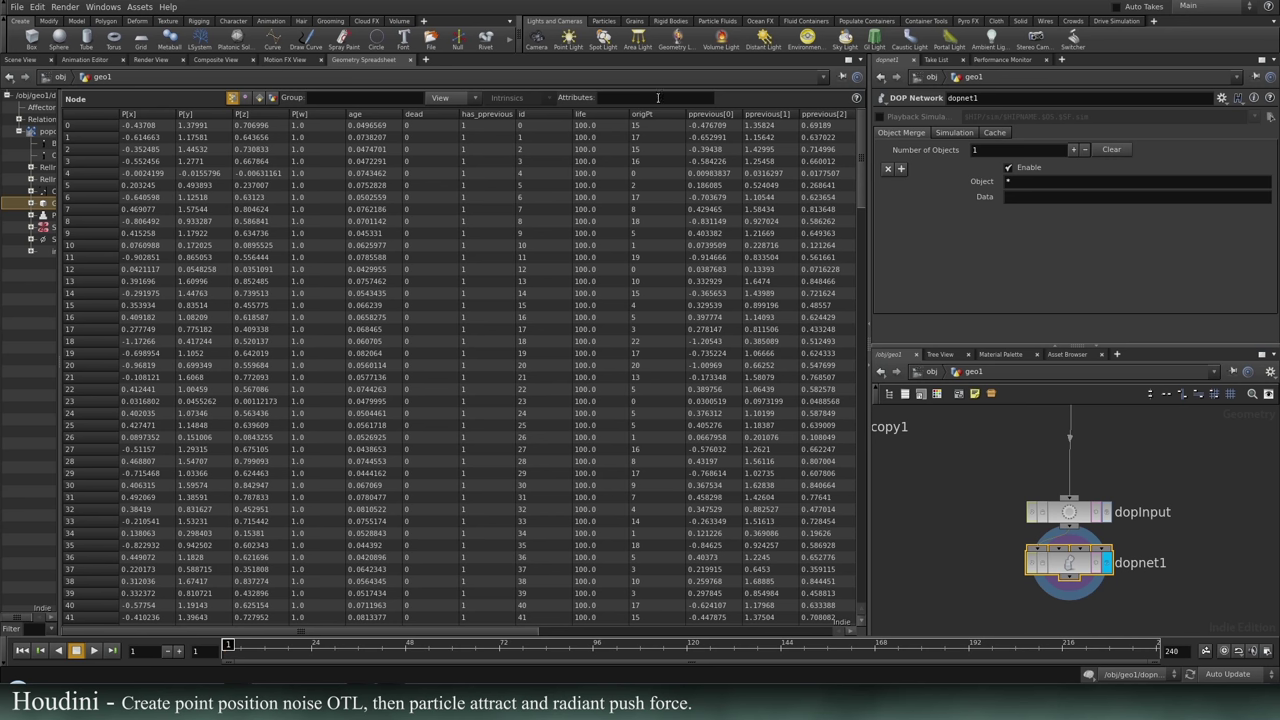
{"action": "scroll", "coordinate": [660, 315], "scroll_direction": "down", "scroll_amount": 5}
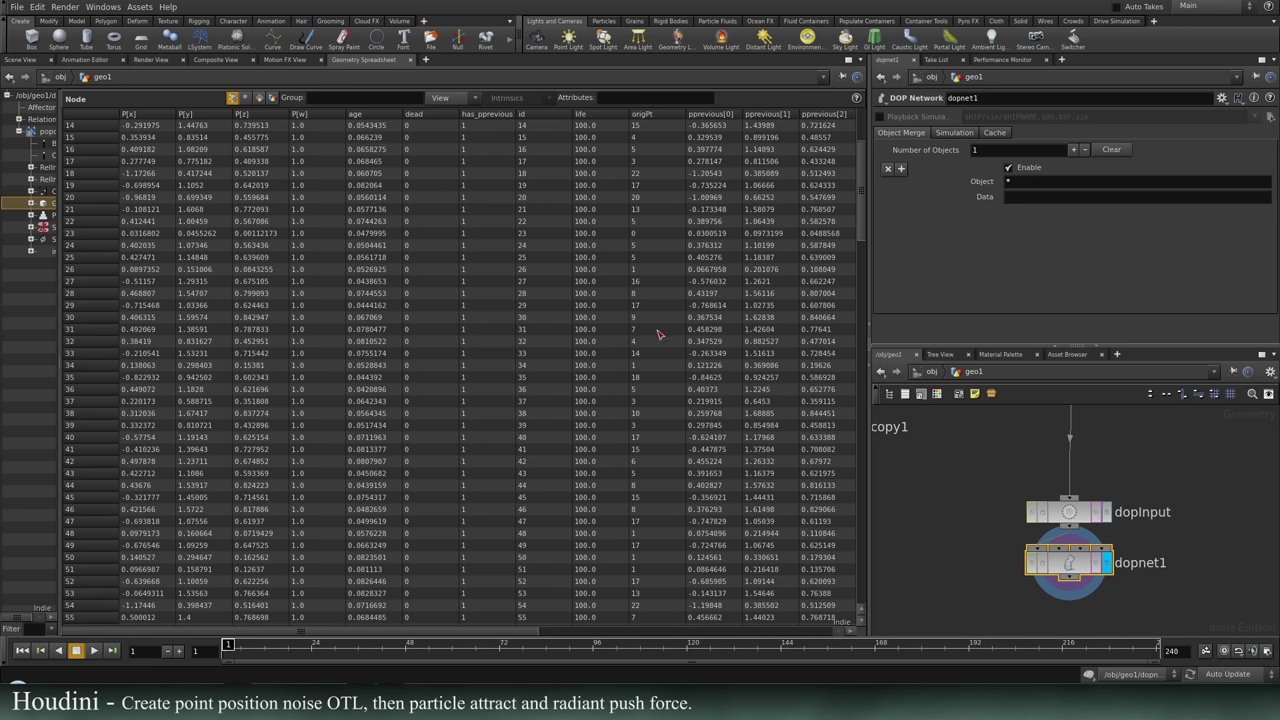
{"action": "left_click", "coordinate": [93, 651]}
{"action": "left_click", "coordinate": [93, 651]}
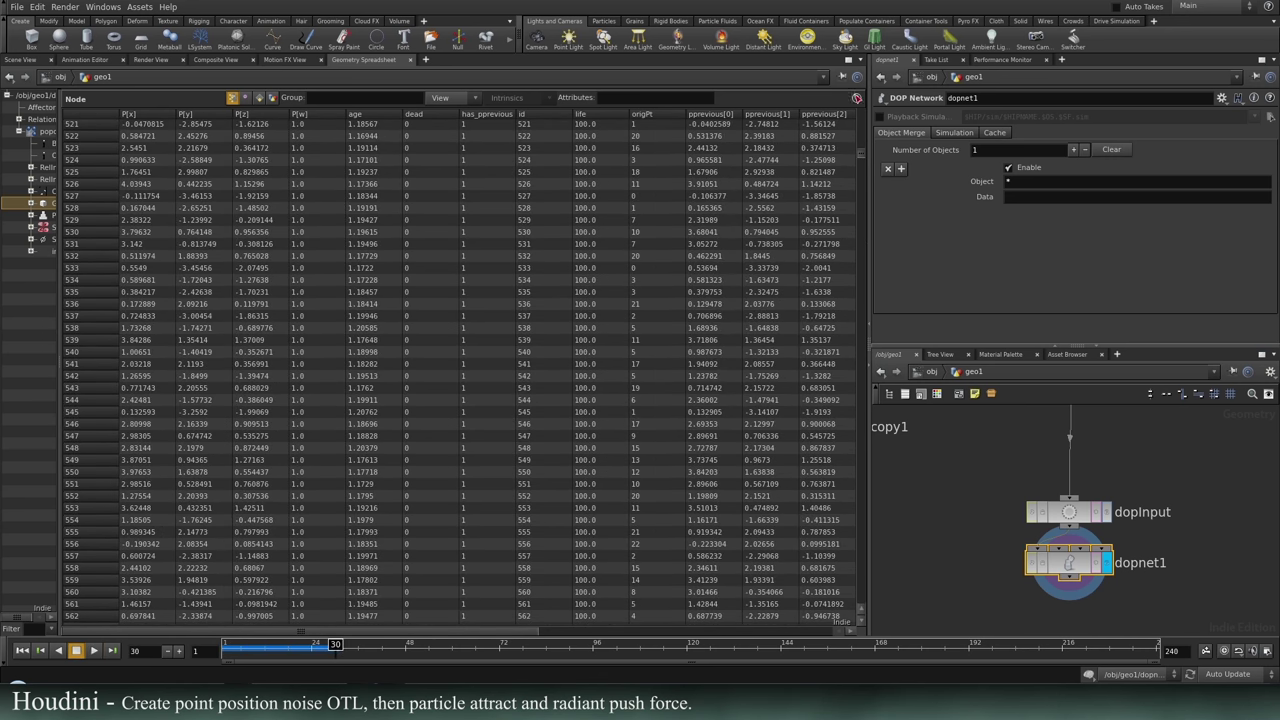
{"action": "left_click_drag", "start_coordinate": [862, 159], "coordinate": [905, 619]}
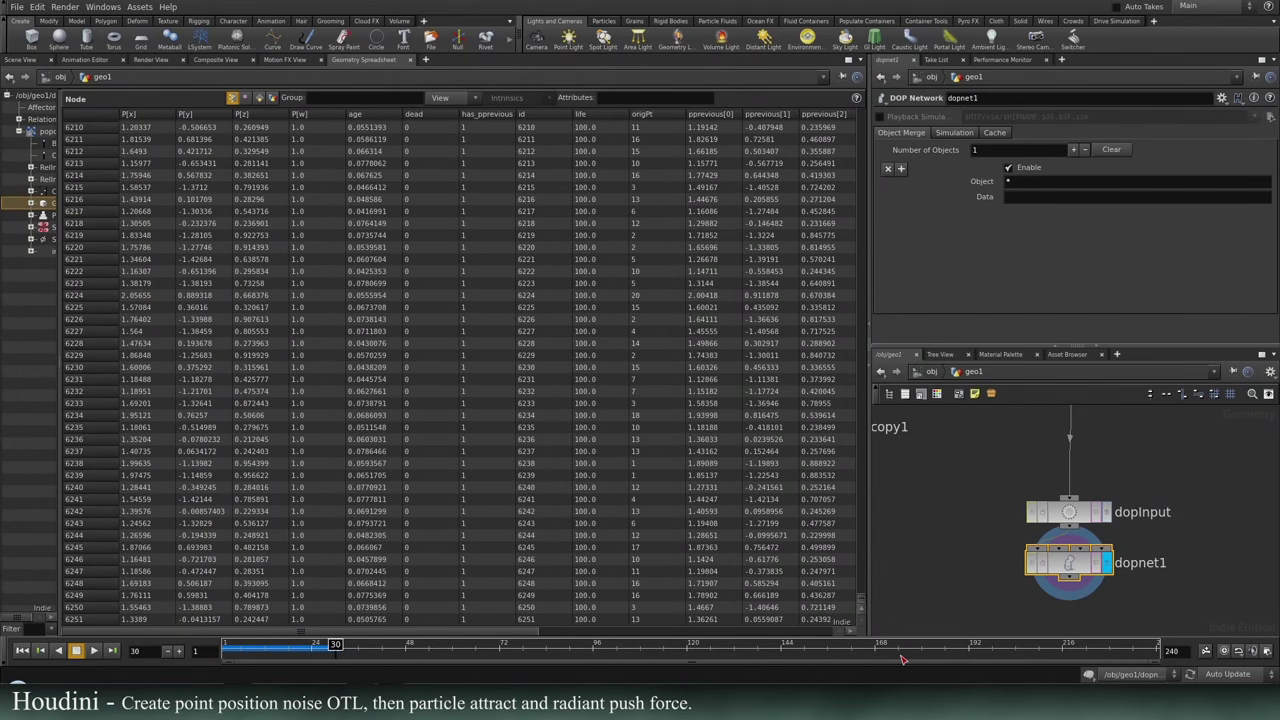
Return to the 3D scene view and open the network inside dopnet1.
{"action": "left_click", "coordinate": [22, 60]}
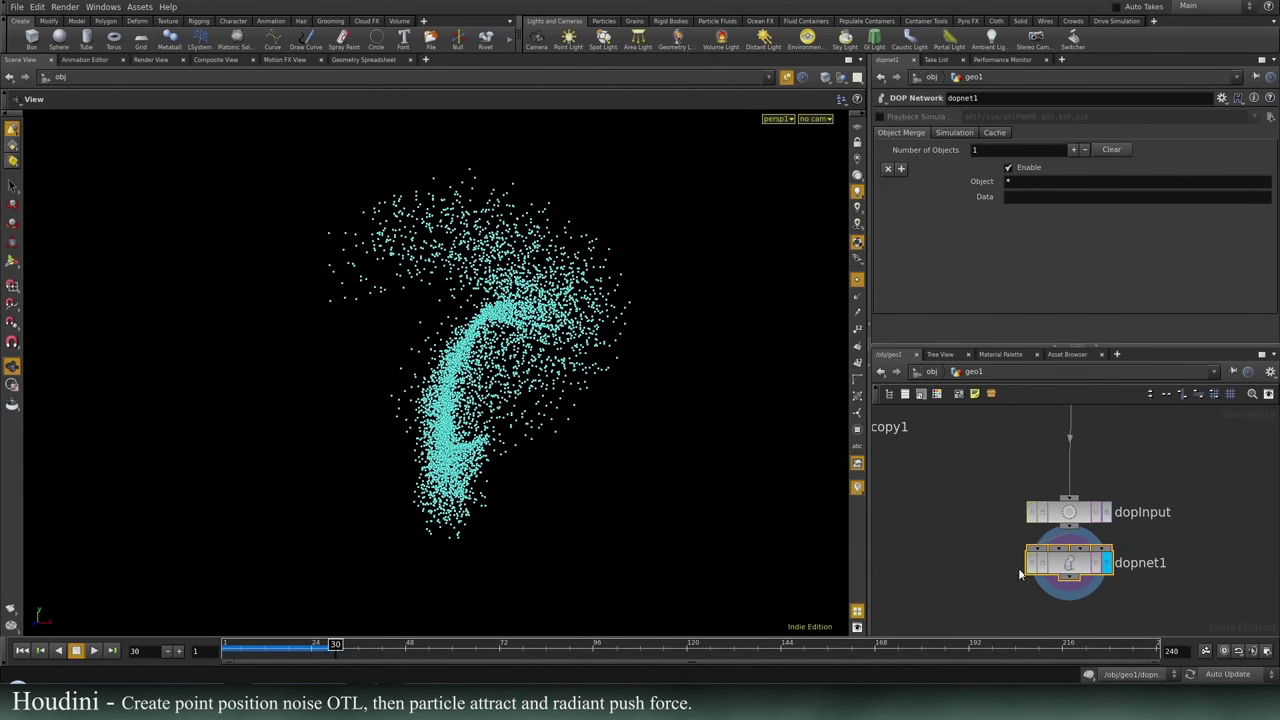
{"action": "middle_click_drag", "start_coordinate": [1166, 612], "coordinate": [1148, 555]}
{"action": "double_click", "coordinate": [1051, 510]}
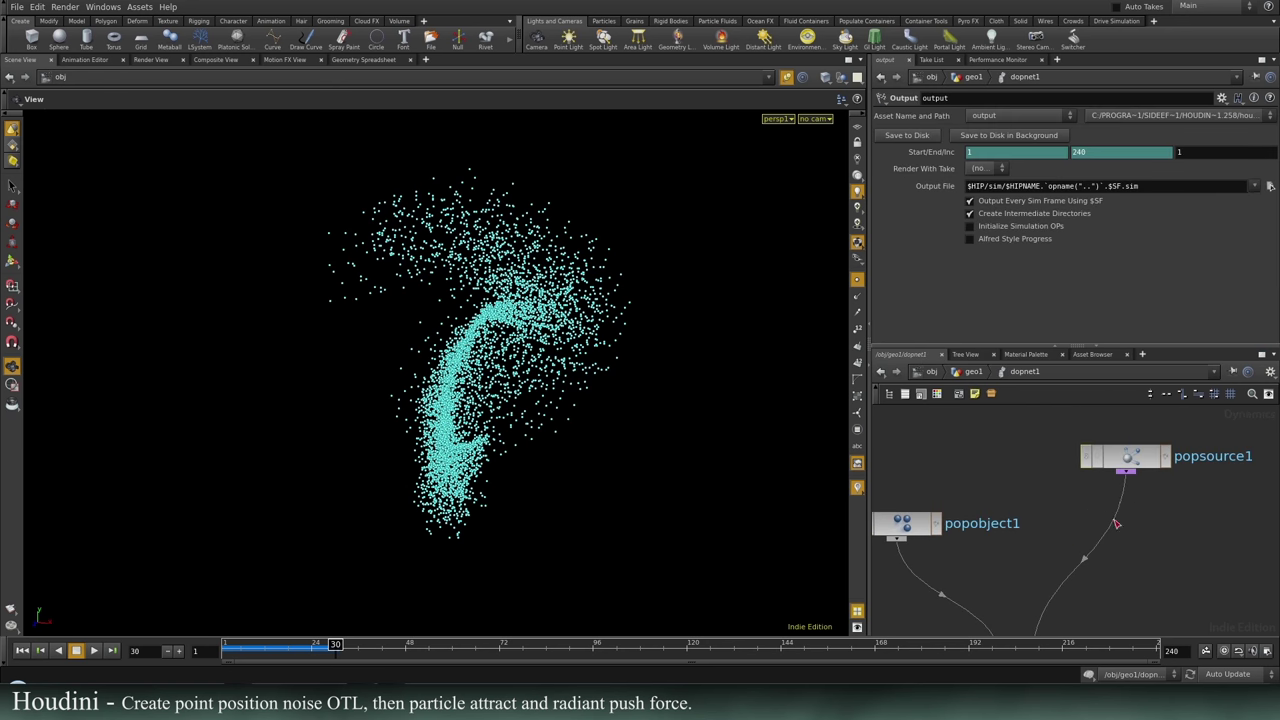
{"action": "key", "text": "Tab"}
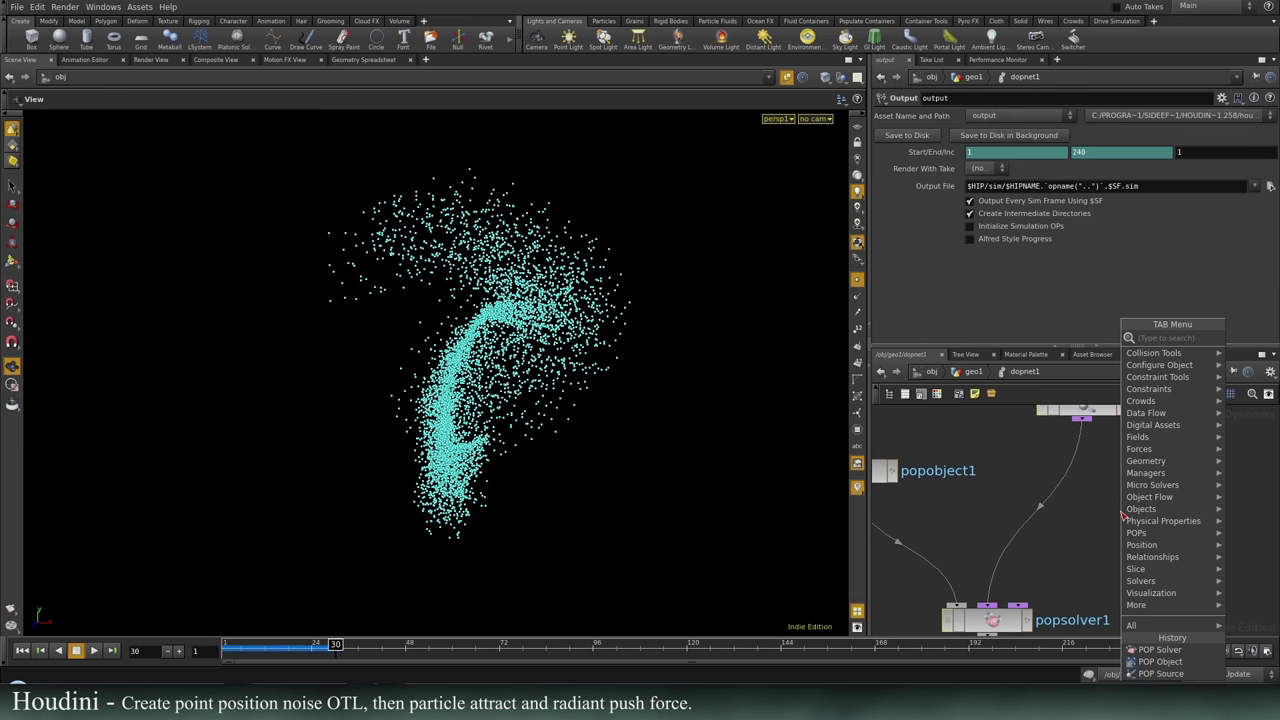
{"action": "type", "text": "sop"}
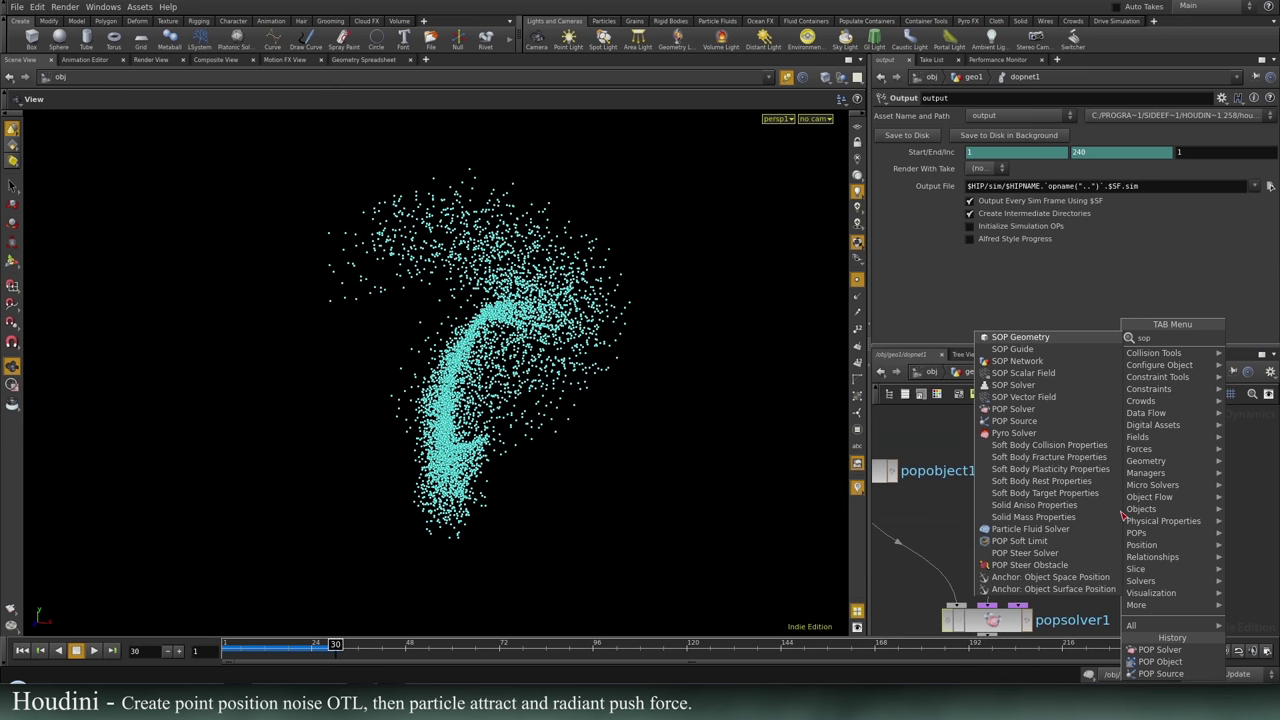
{"action": "left_click", "coordinate": [1030, 337]}
{"action": "left_click", "coordinate": [1122, 478]}
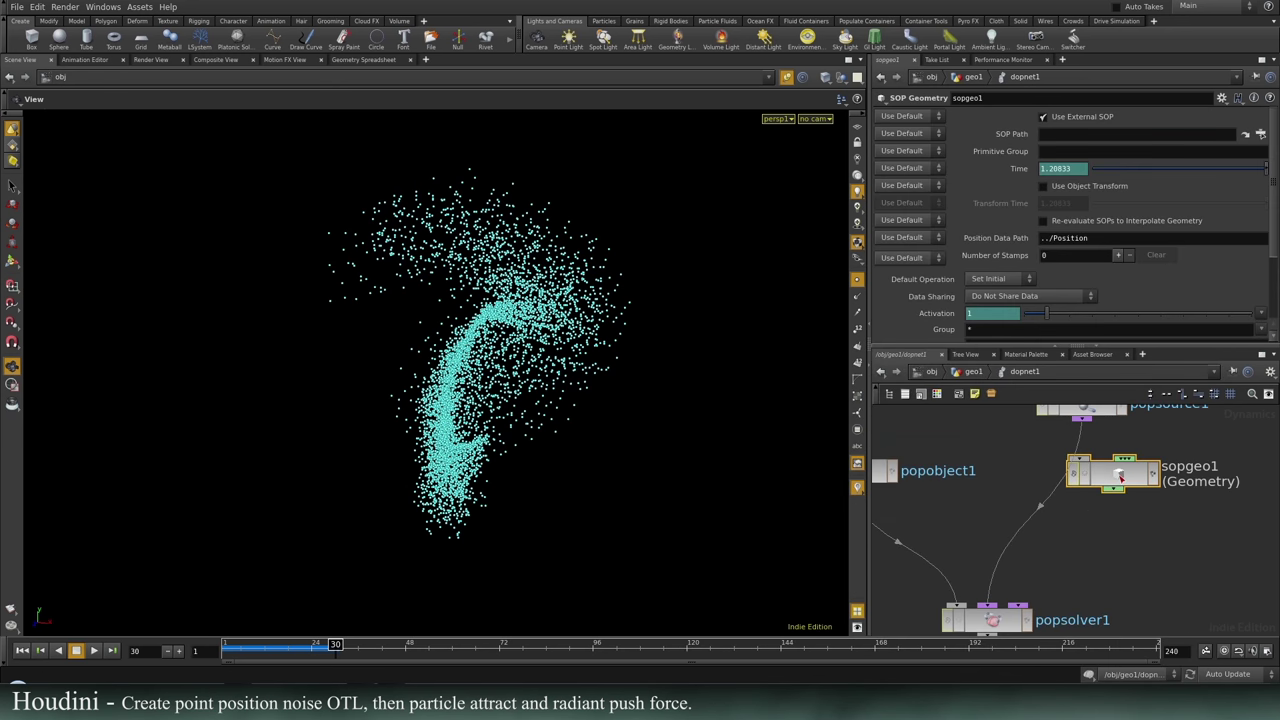
{"action": "key", "text": "Delete"}
Add a SOP Solver node and insert it into the connection between popsource1 and popsolver1.
{"action": "key", "text": "Tab"}
{"action": "type", "text": "sop"}
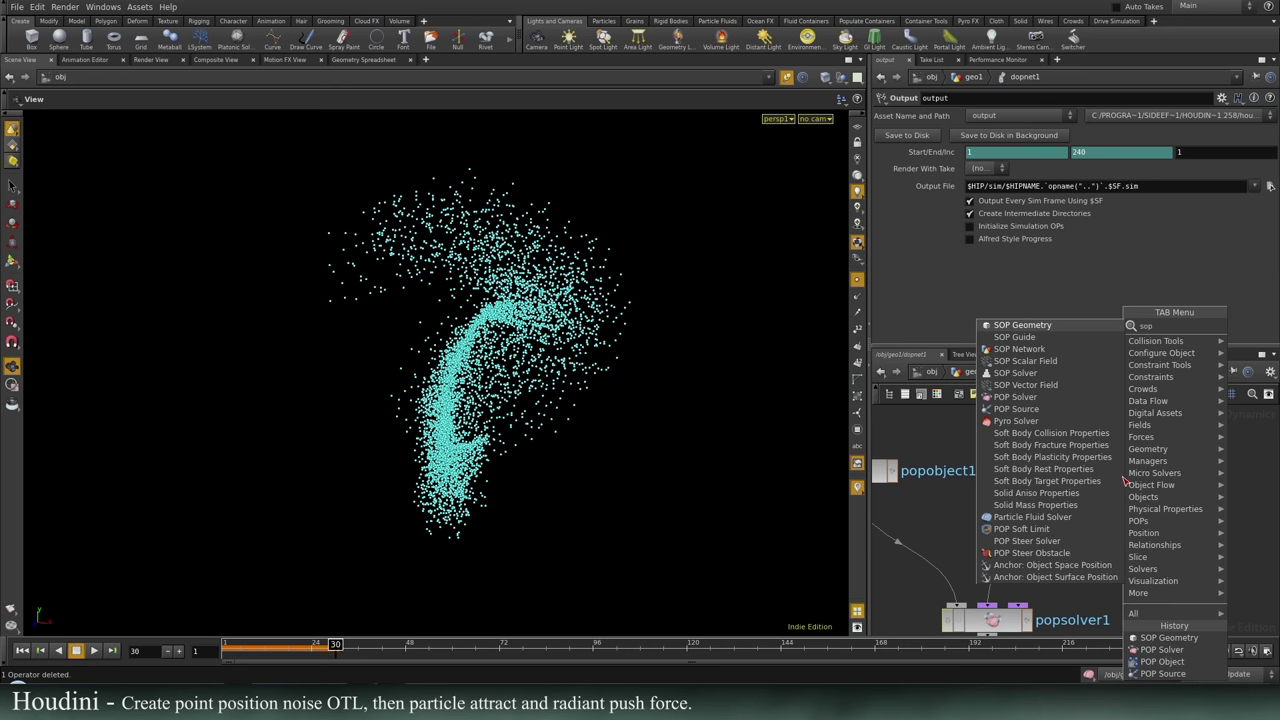
{"action": "left_click", "coordinate": [1062, 376]}
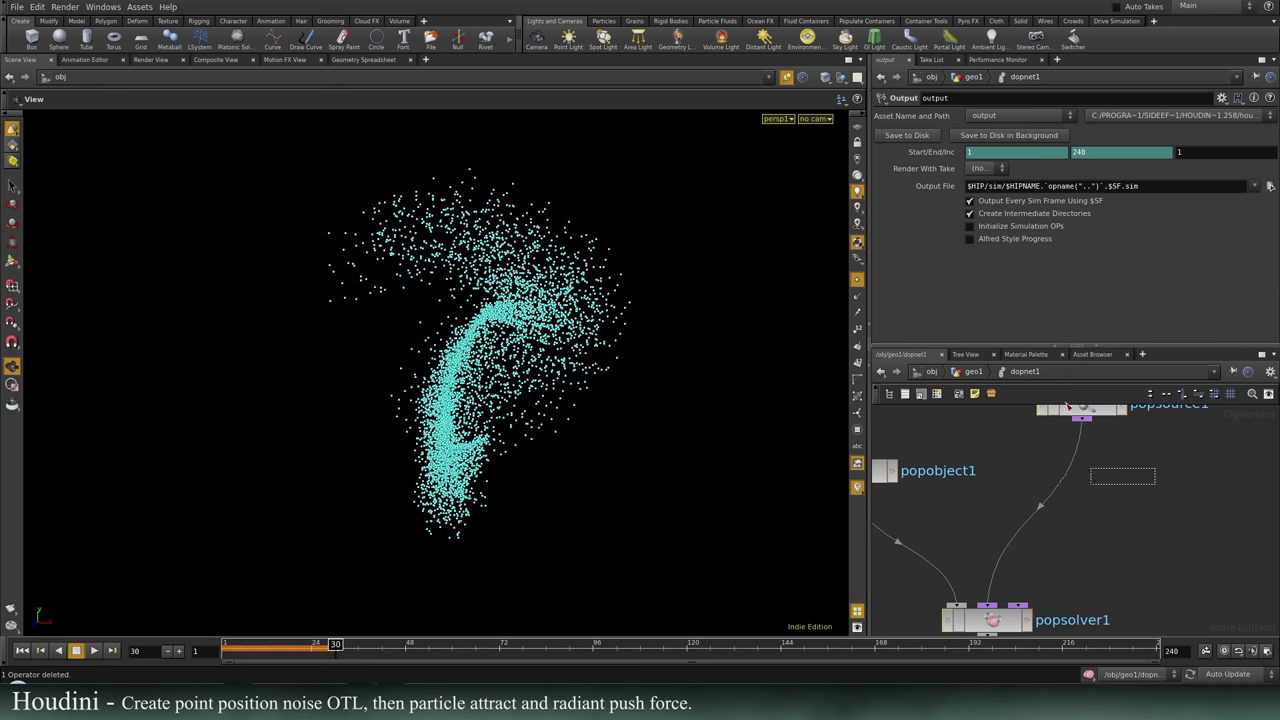
{"action": "left_click", "coordinate": [1088, 474]}
{"action": "left_click_drag", "start_coordinate": [1088, 468], "coordinate": [1081, 495]}
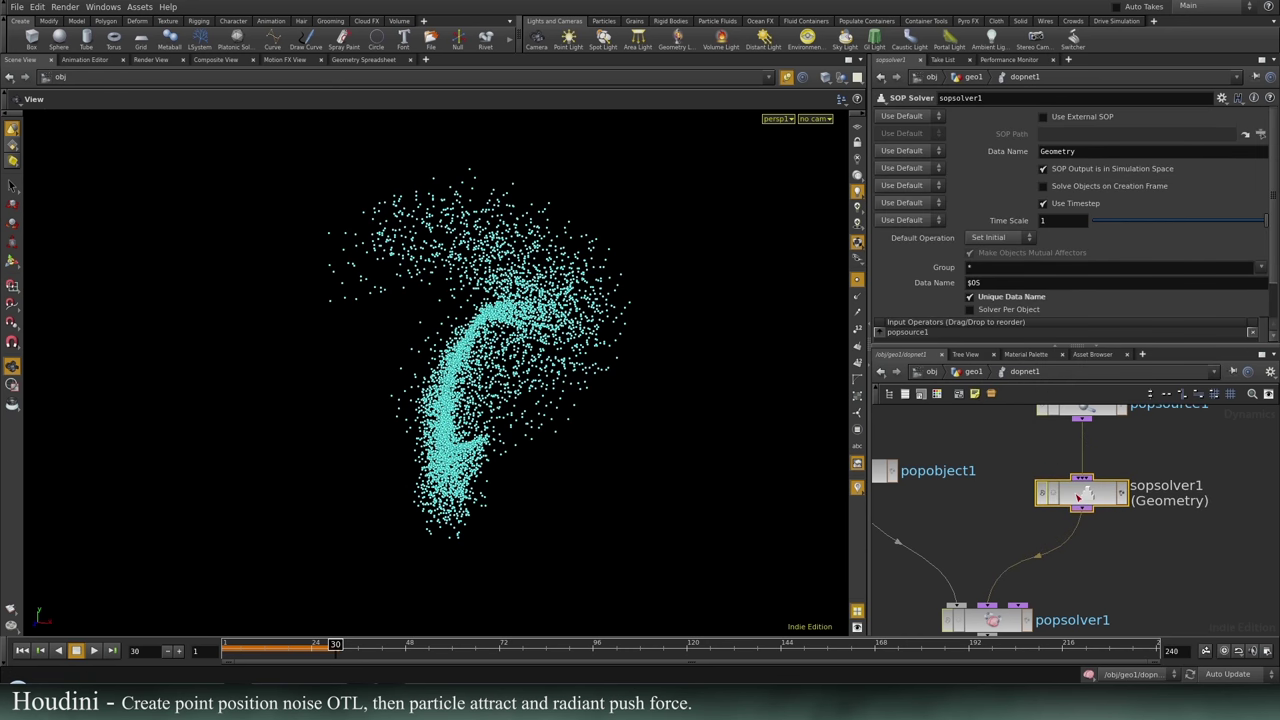
Enlarge the network view, open the network inside sopsolver1 and select its dop_geometry node.
{"action": "key", "text": "ctrl+b"}
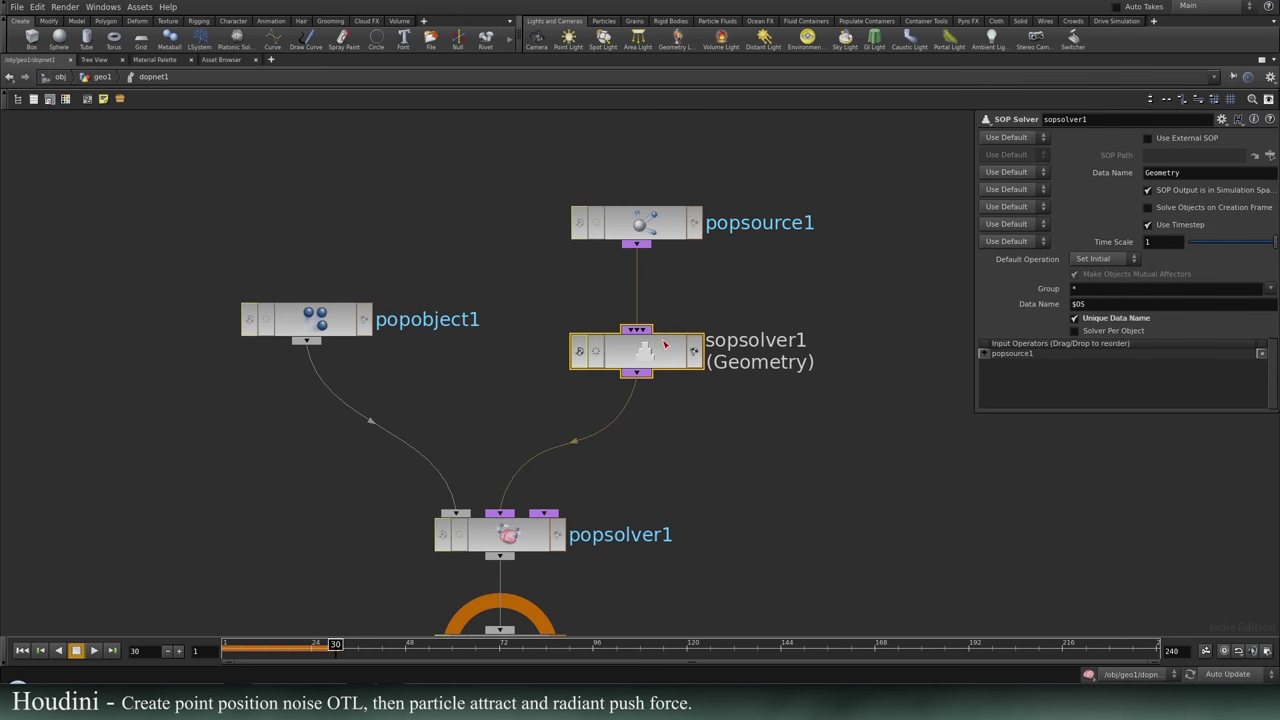
{"action": "double_click", "coordinate": [669, 341]}
{"action": "left_click_drag", "start_coordinate": [796, 464], "coordinate": [118, 192]}
{"action": "scroll", "coordinate": [569, 462], "scroll_direction": "up", "scroll_amount": 4}
{"action": "middle_click_drag", "start_coordinate": [488, 403], "coordinate": [564, 376]}
{"action": "scroll", "coordinate": [560, 380], "scroll_direction": "down", "scroll_amount": 3}
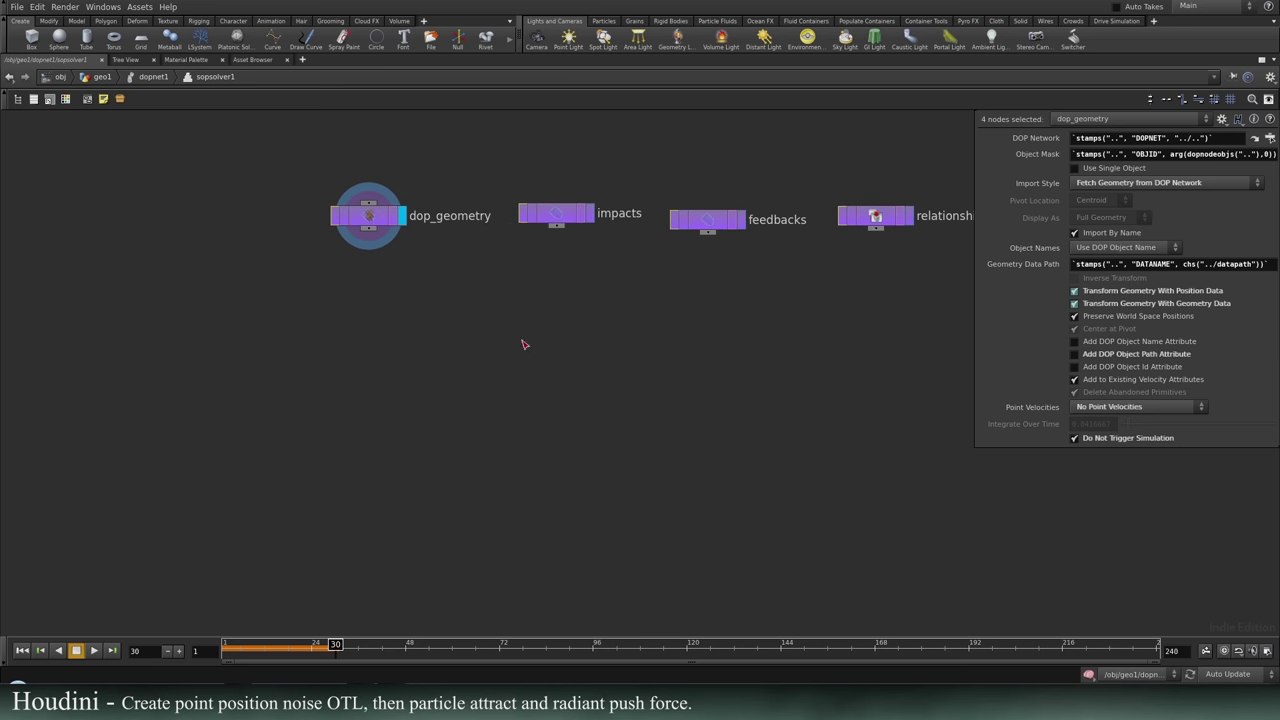
{"action": "left_click_drag", "start_coordinate": [432, 316], "coordinate": [330, 121]}
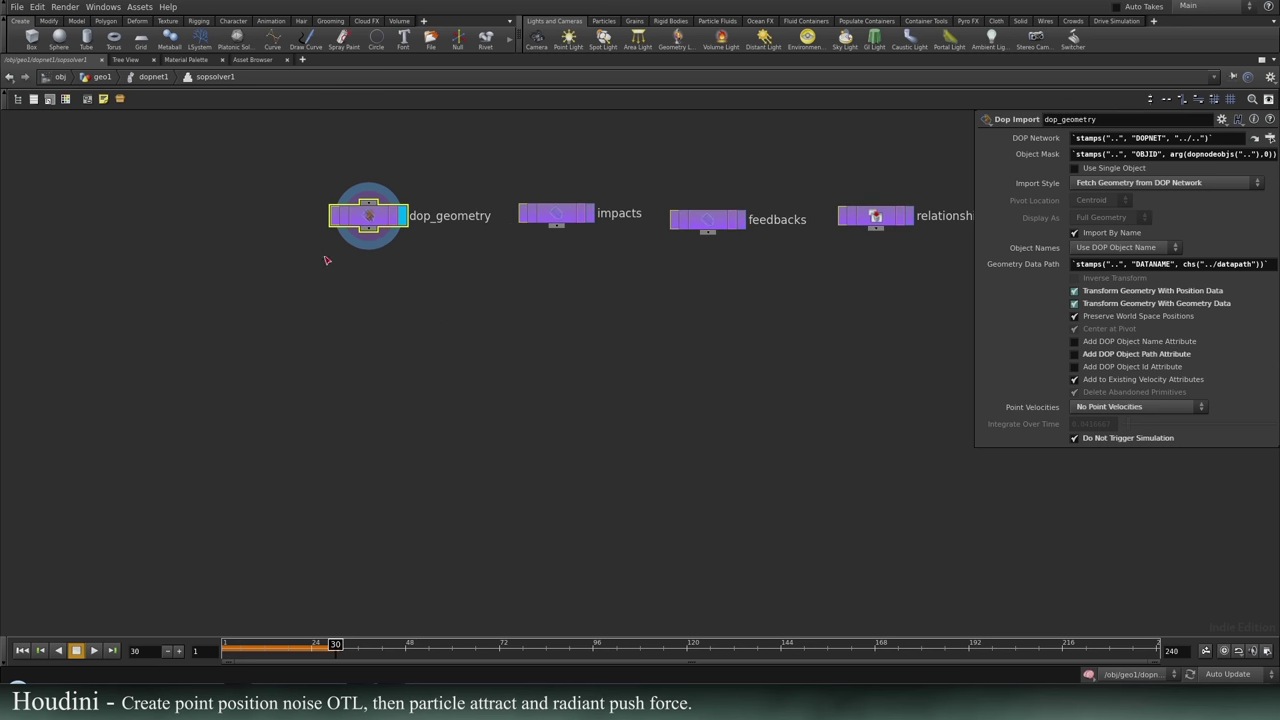
Add an Object Merge node below dop_geometry in sopsolver1 and set its Object 1 to /obj/geo1/dopInput.
{"action": "key", "text": "Tab"}
{"action": "mouse_move", "coordinate": [468, 342]}
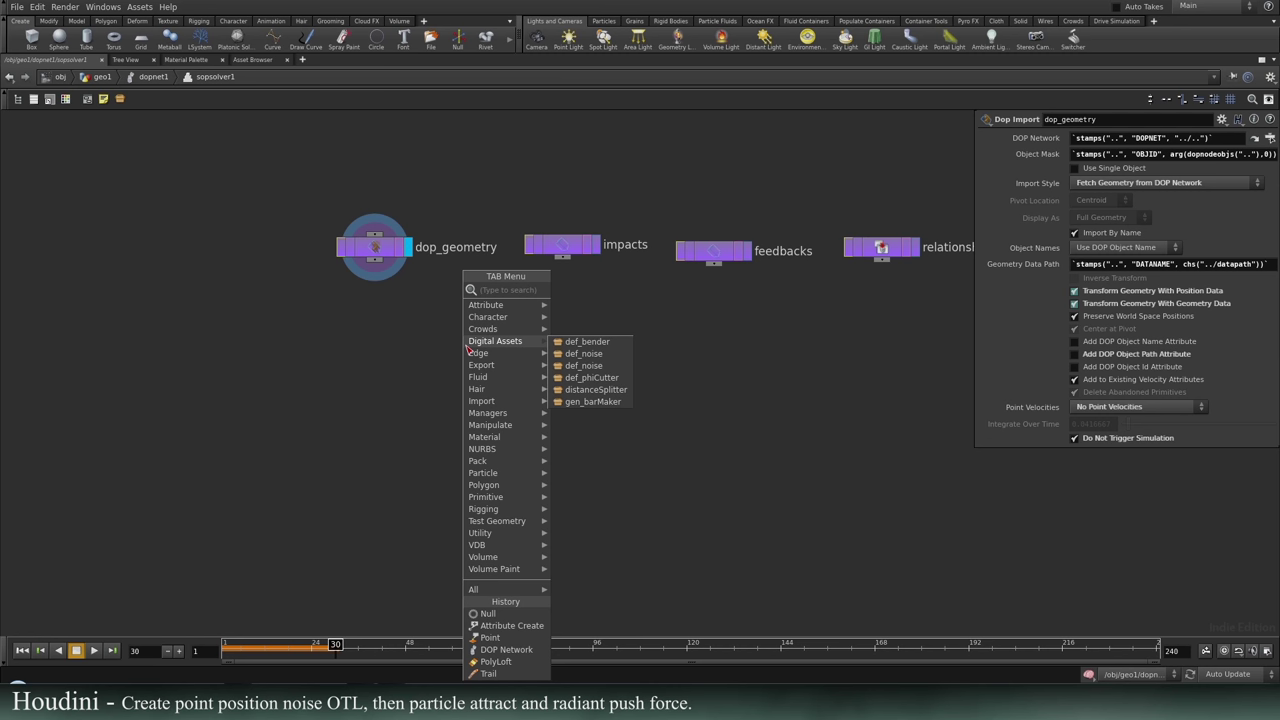
{"action": "type", "text": "o"}
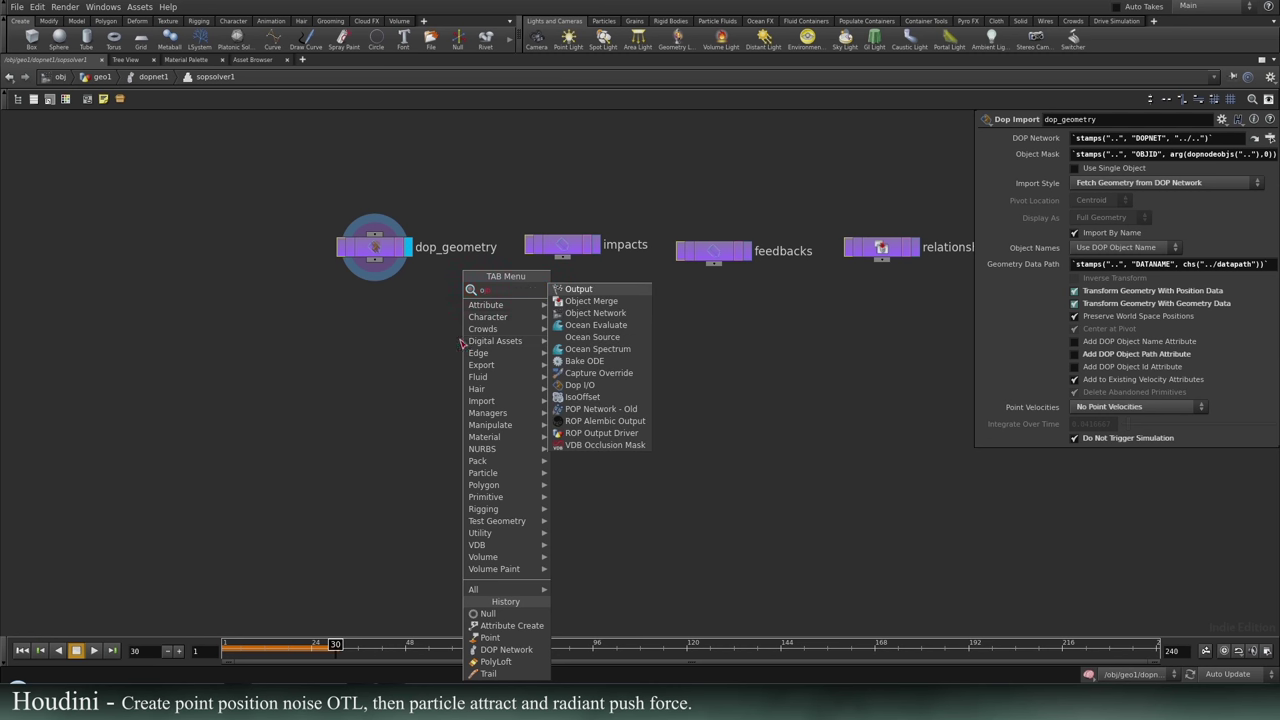
{"action": "left_click", "coordinate": [590, 301]}
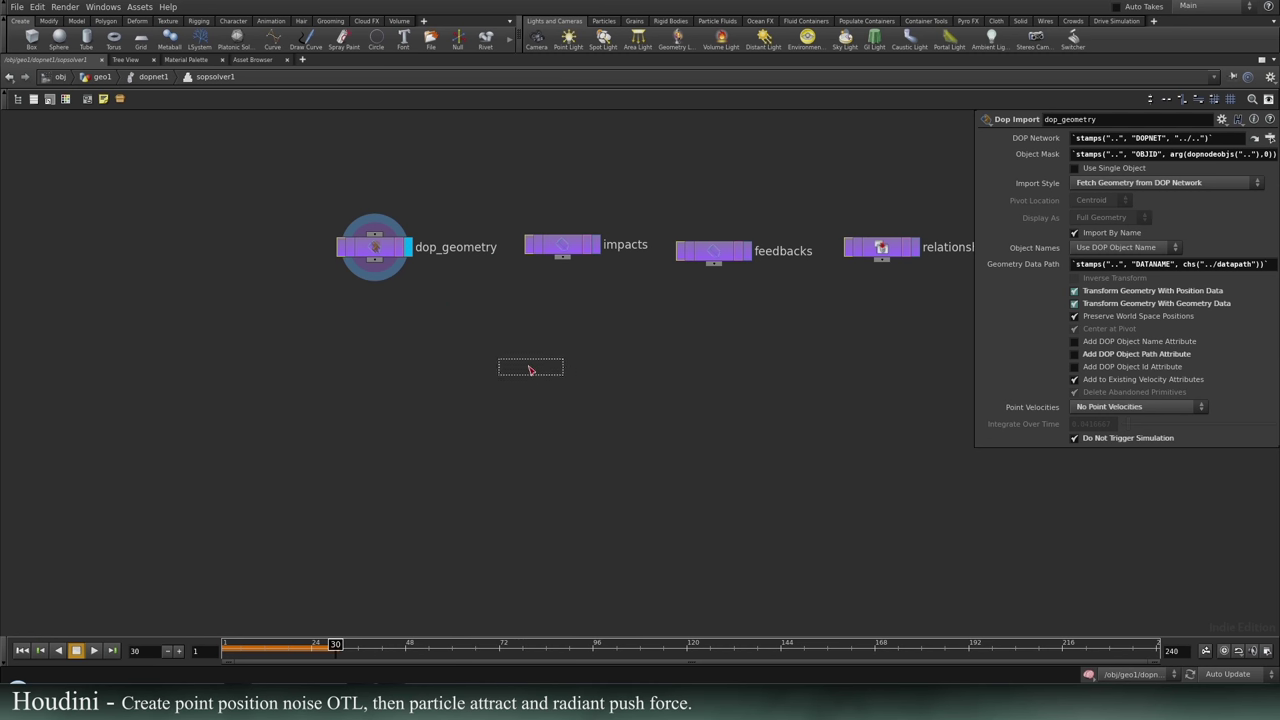
{"action": "left_click", "coordinate": [524, 363]}
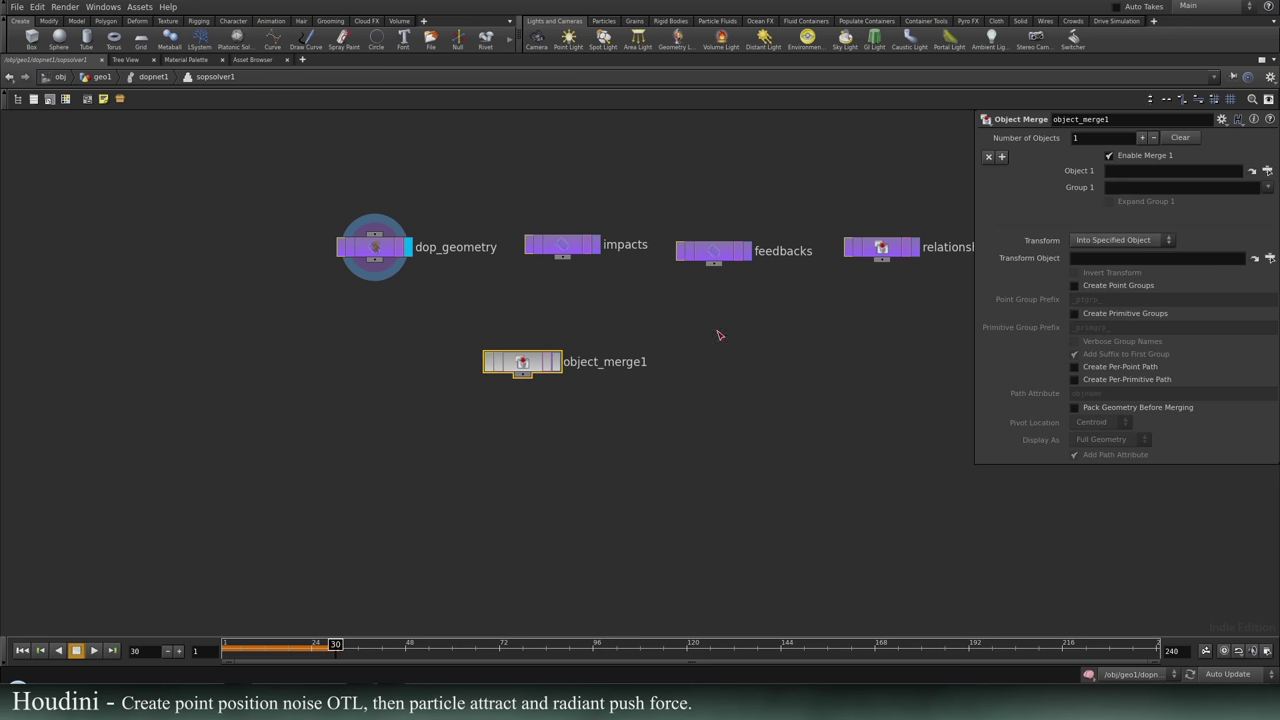
{"action": "left_click", "coordinate": [1267, 170]}
{"action": "scroll", "coordinate": [1195, 180], "scroll_direction": "up", "scroll_amount": 1}
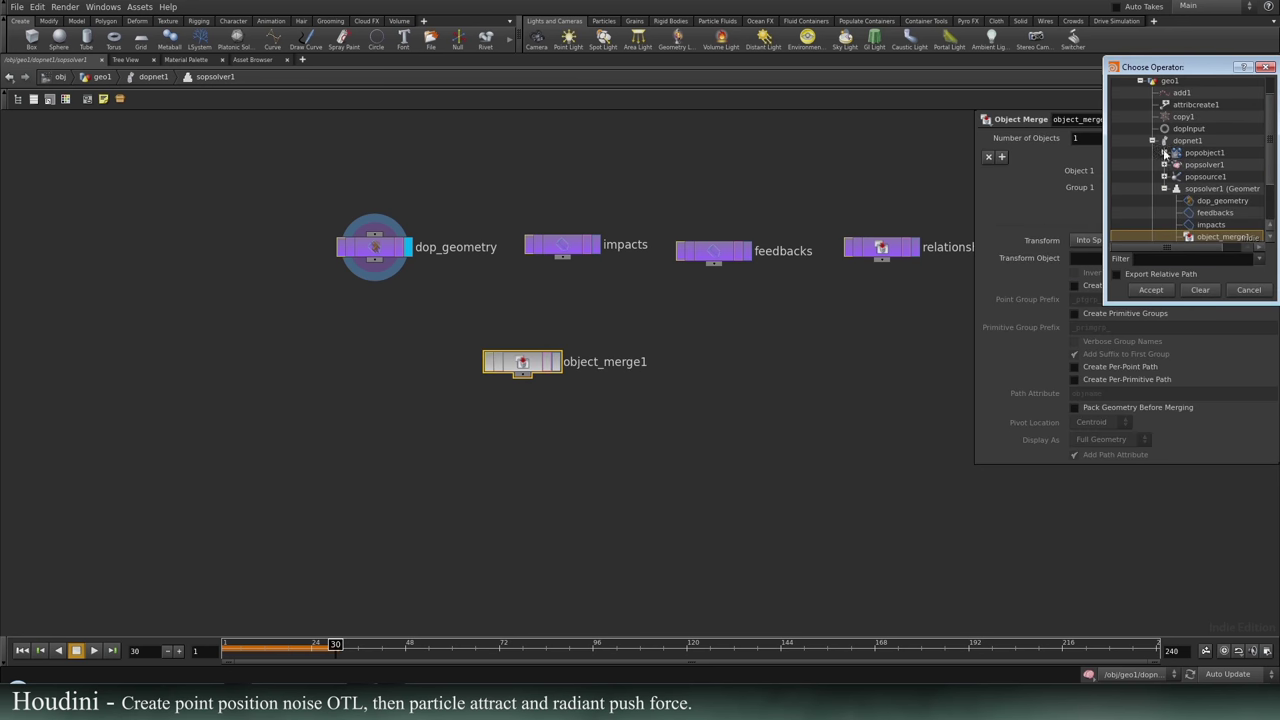
{"action": "double_click", "coordinate": [1190, 130]}
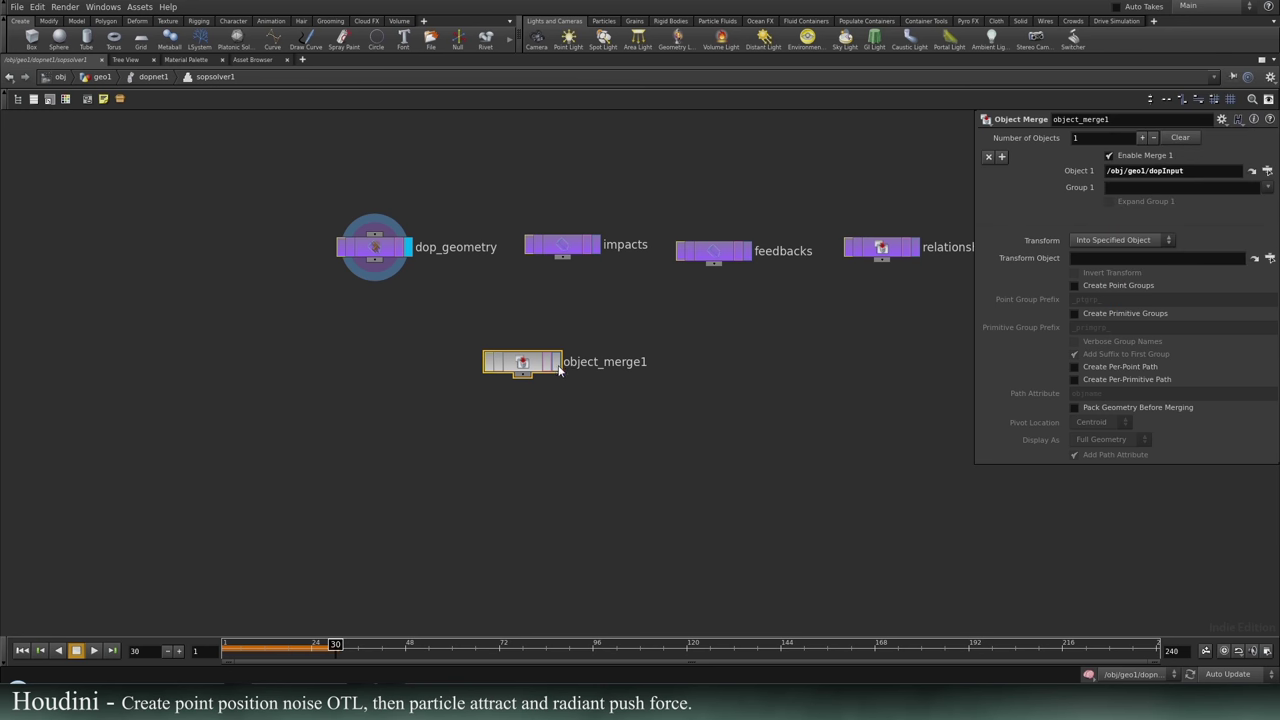
Make object_merge1 the displayed node, restore the split layout and return the timeline to frame 1.
{"action": "left_click", "coordinate": [556, 362]}
{"action": "key", "text": "ctrl+b"}
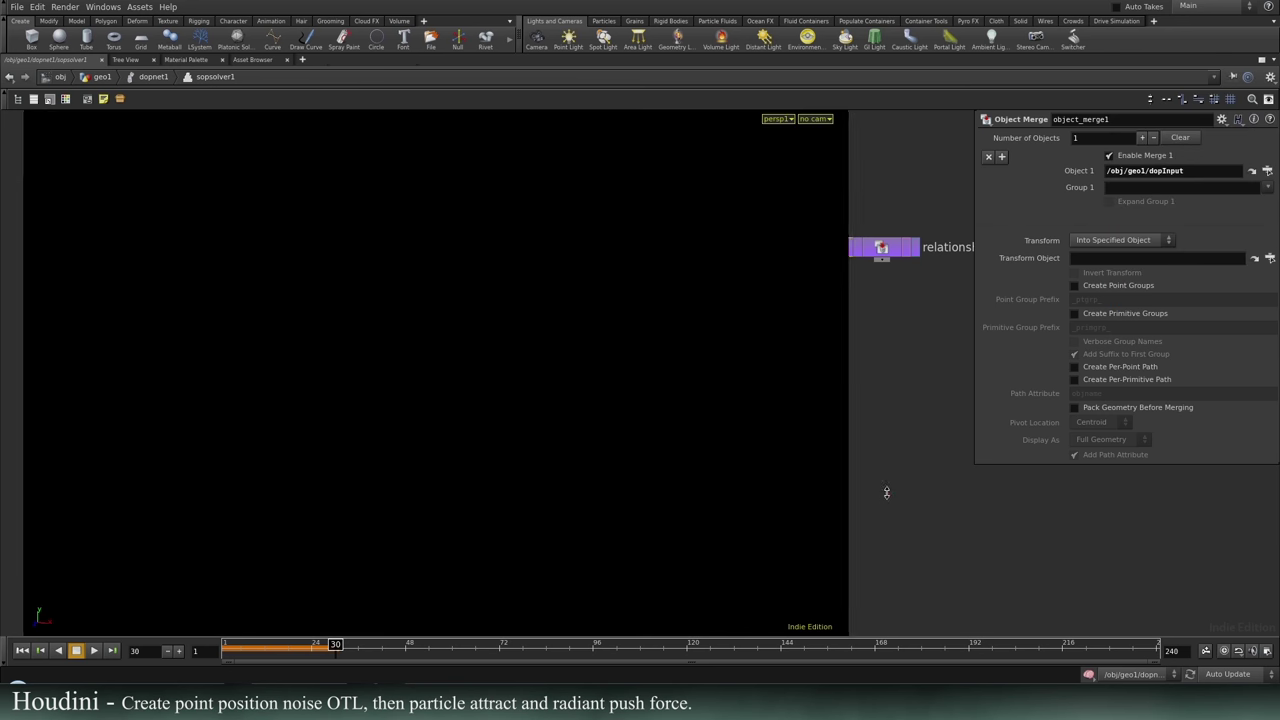
{"action": "mouse_move", "coordinate": [250, 649]}
{"action": "left_mouse_down"}
{"action": "mouse_move", "coordinate": [511, 637]}
{"action": "mouse_move", "coordinate": [226, 645]}
{"action": "left_mouse_up"}
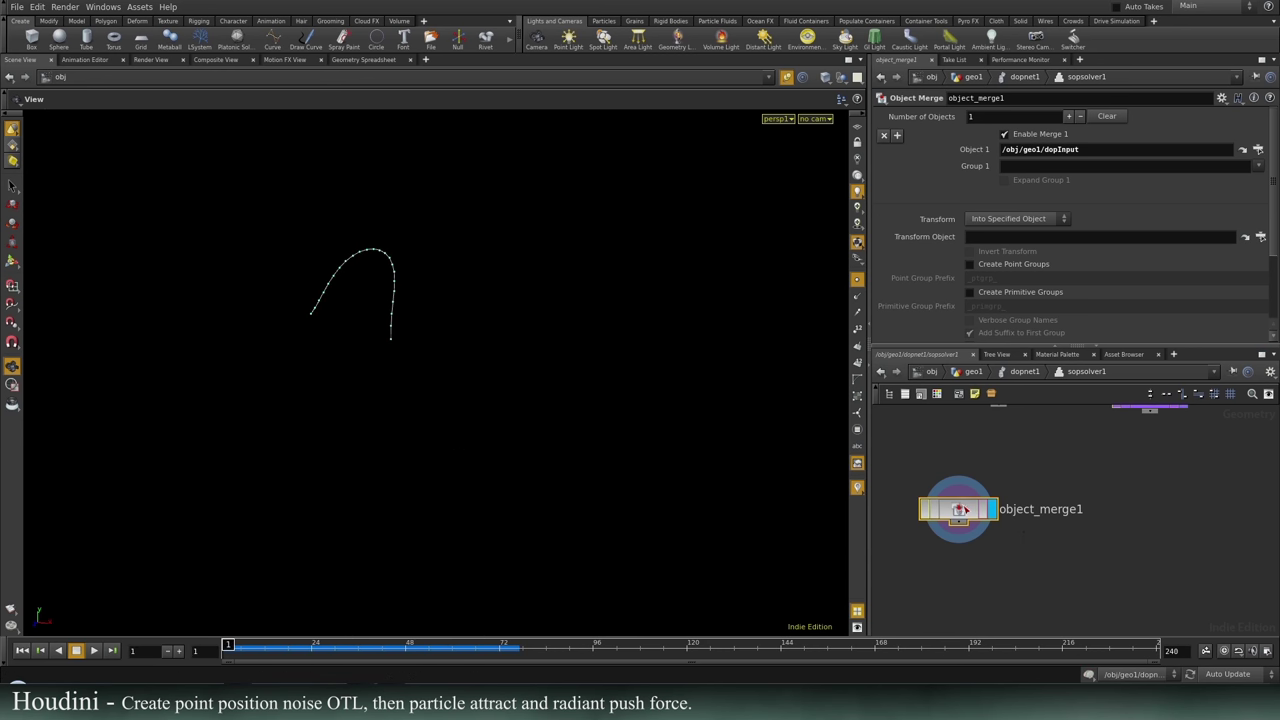
Add a Point VOP with dop_geometry in its first input and object_merge1 in its second, and make it the displayed node.
{"action": "middle_click_drag", "start_coordinate": [1032, 545], "coordinate": [1112, 579]}
{"action": "scroll", "coordinate": [1212, 510], "scroll_direction": "down", "scroll_amount": 3}
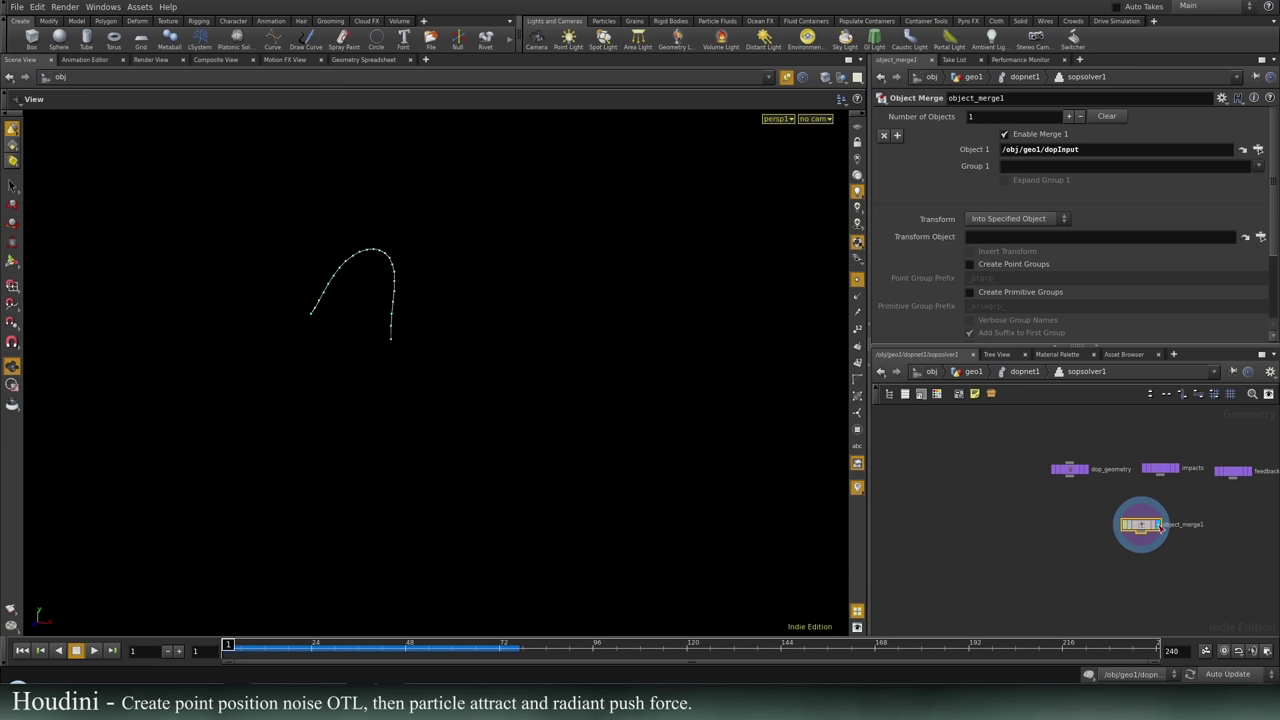
{"action": "scroll", "coordinate": [1140, 545], "scroll_direction": "up", "scroll_amount": 2}
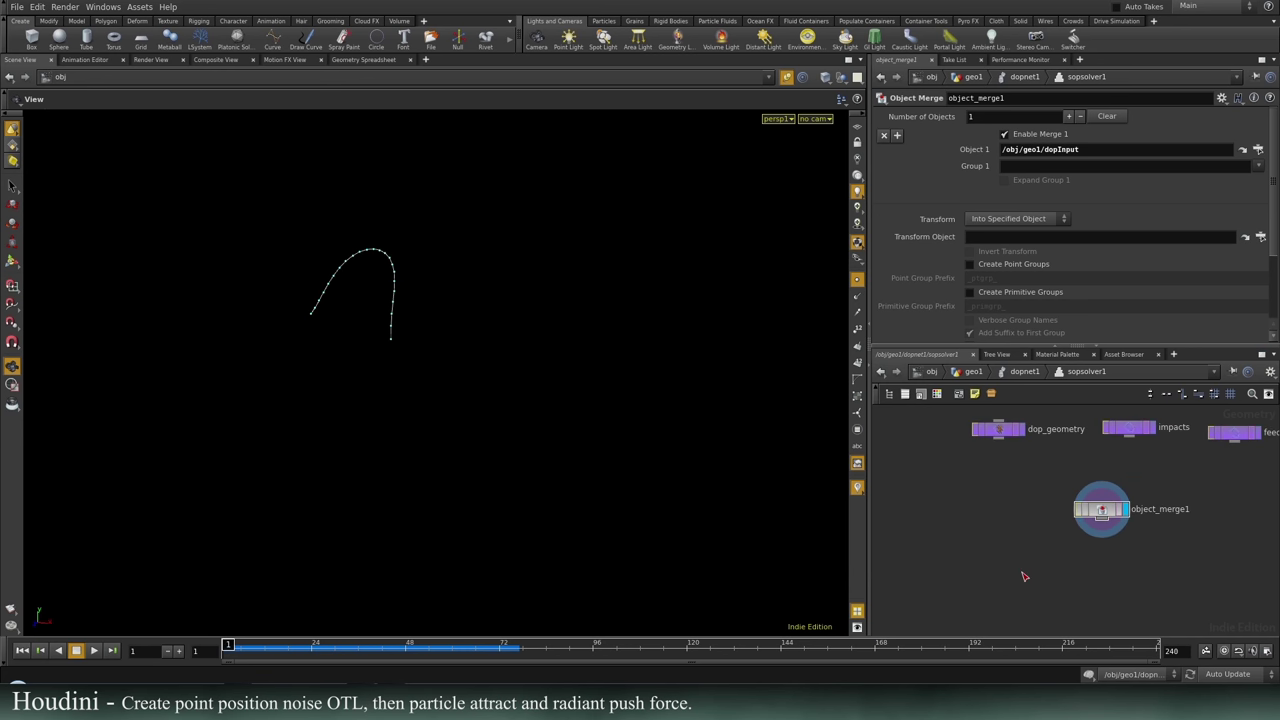
{"action": "key", "text": "Tab"}
{"action": "key", "text": "Tab"}
{"action": "type", "text": "vop"}
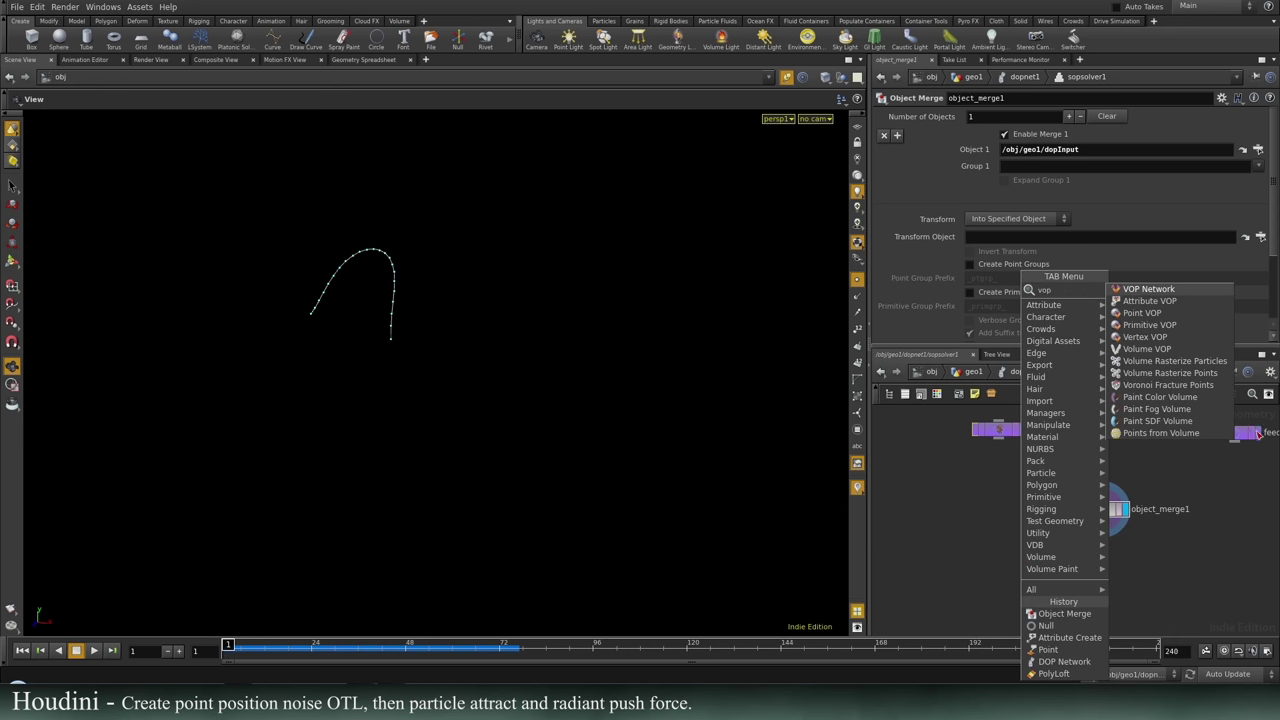
{"action": "key", "text": "Return"}
{"action": "left_click", "coordinate": [1001, 588]}
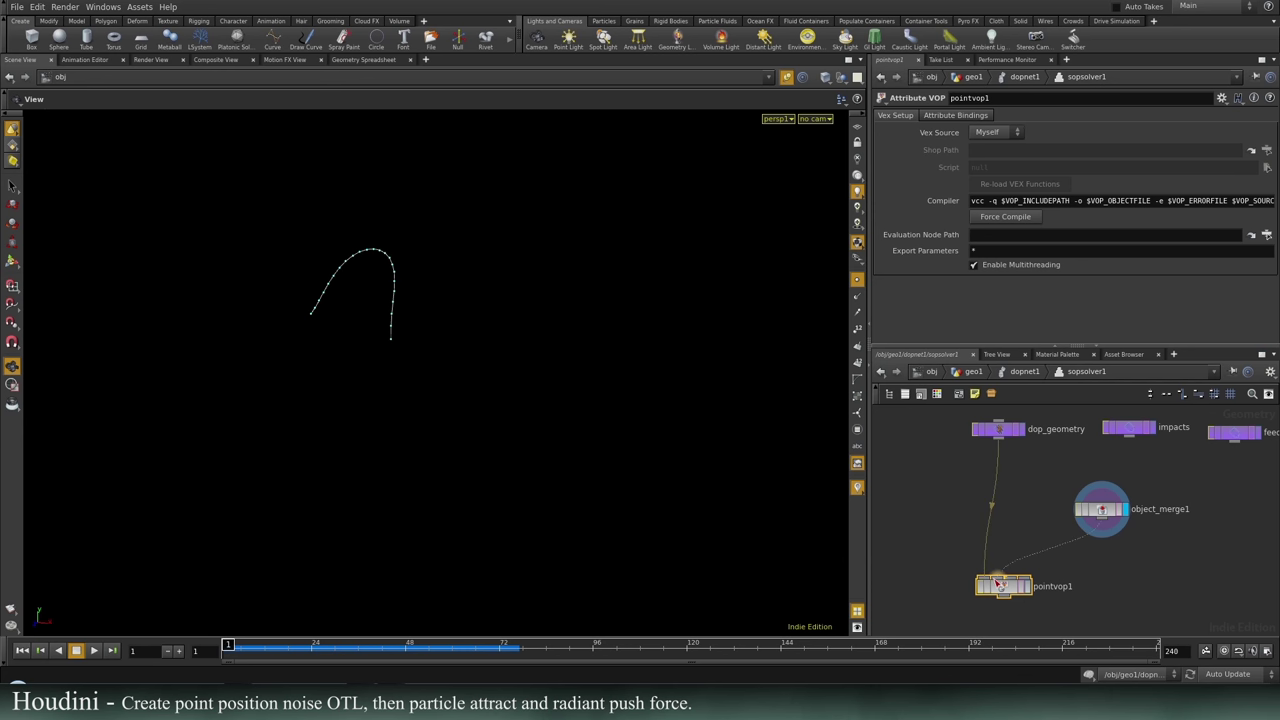
{"action": "scroll", "coordinate": [1057, 566], "scroll_direction": "up", "scroll_amount": 3}
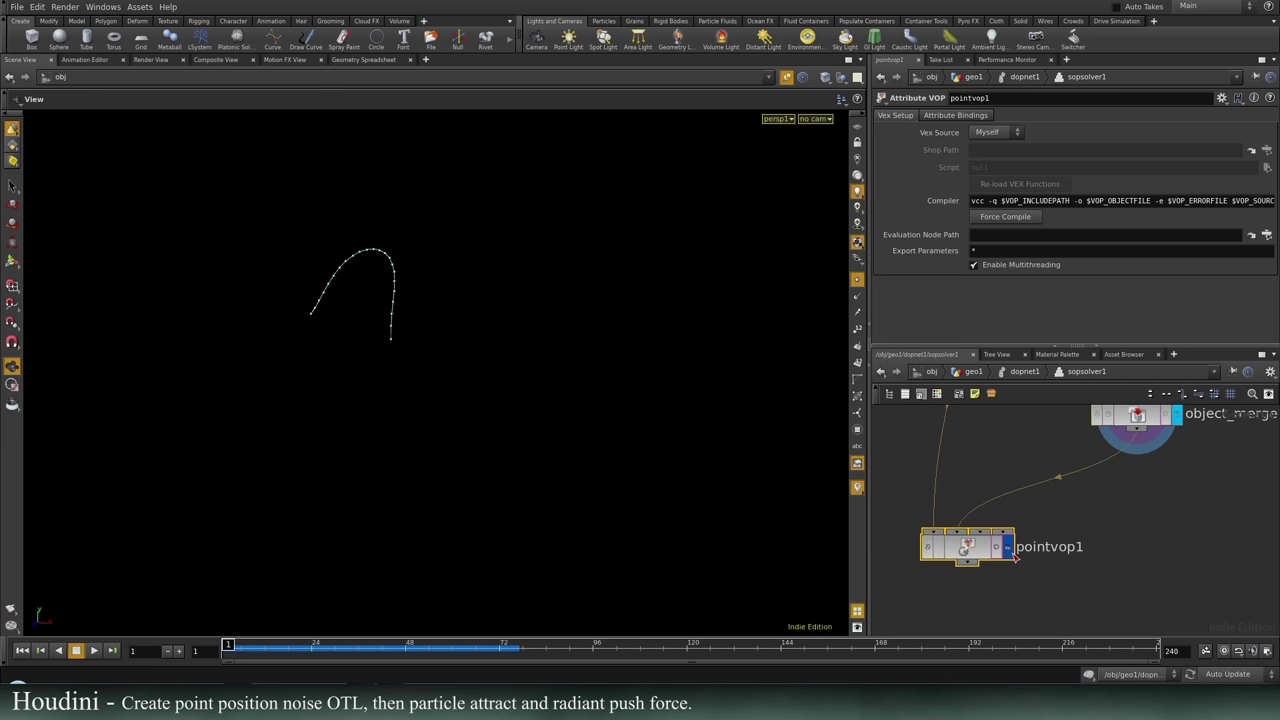
{"action": "left_click", "coordinate": [1008, 547]}
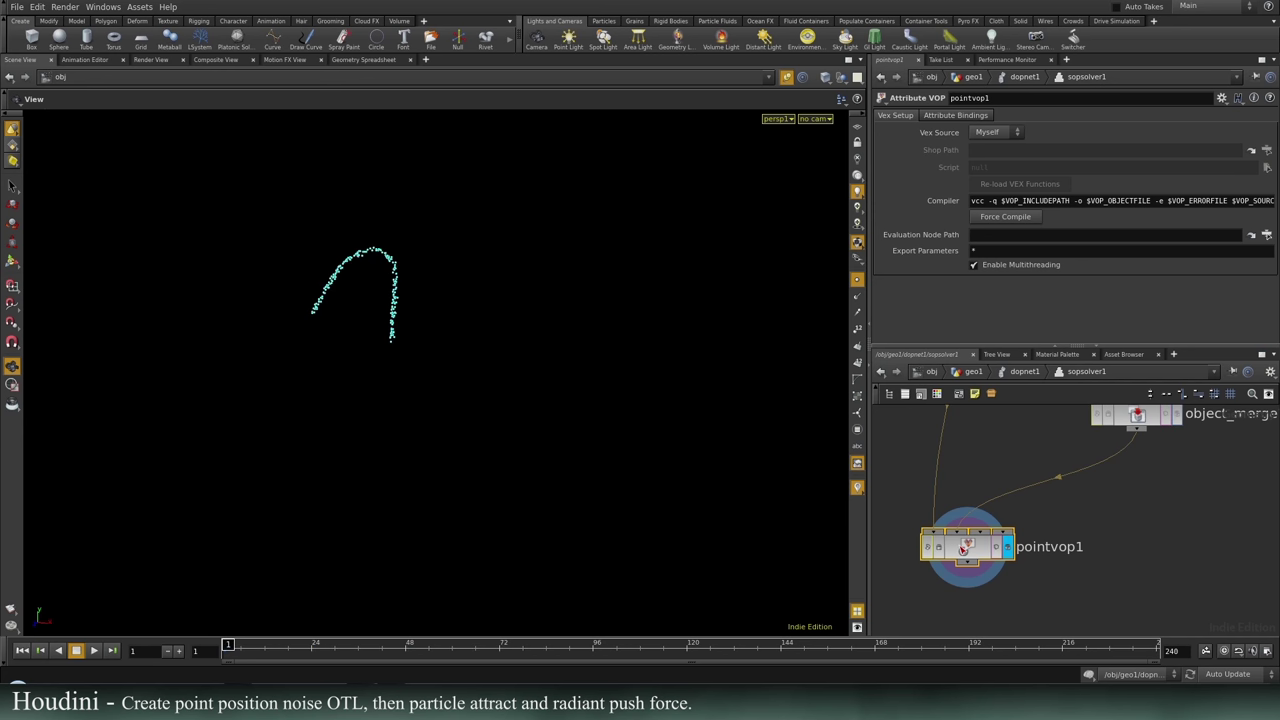
Open the network inside pointvop1 and enlarge it with both the global parameters and output nodes in view.
{"action": "double_click", "coordinate": [1000, 547]}
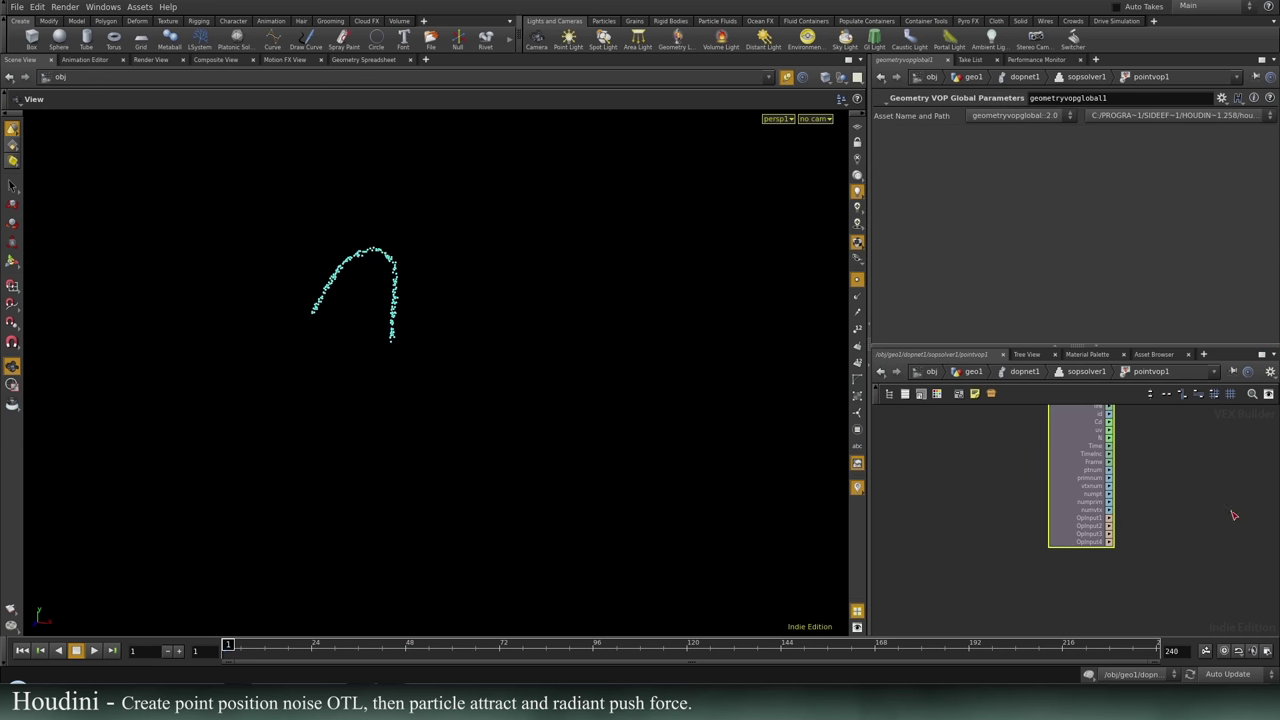
{"action": "scroll", "coordinate": [1089, 490], "scroll_direction": "up", "scroll_amount": 1}
{"action": "left_click_drag", "start_coordinate": [1071, 483], "coordinate": [1165, 478]}
{"action": "scroll", "coordinate": [1032, 537], "scroll_direction": "up", "scroll_amount": 3}
{"action": "middle_click_drag", "start_coordinate": [1032, 537], "coordinate": [1138, 505]}
{"action": "key", "text": "ctrl+b"}
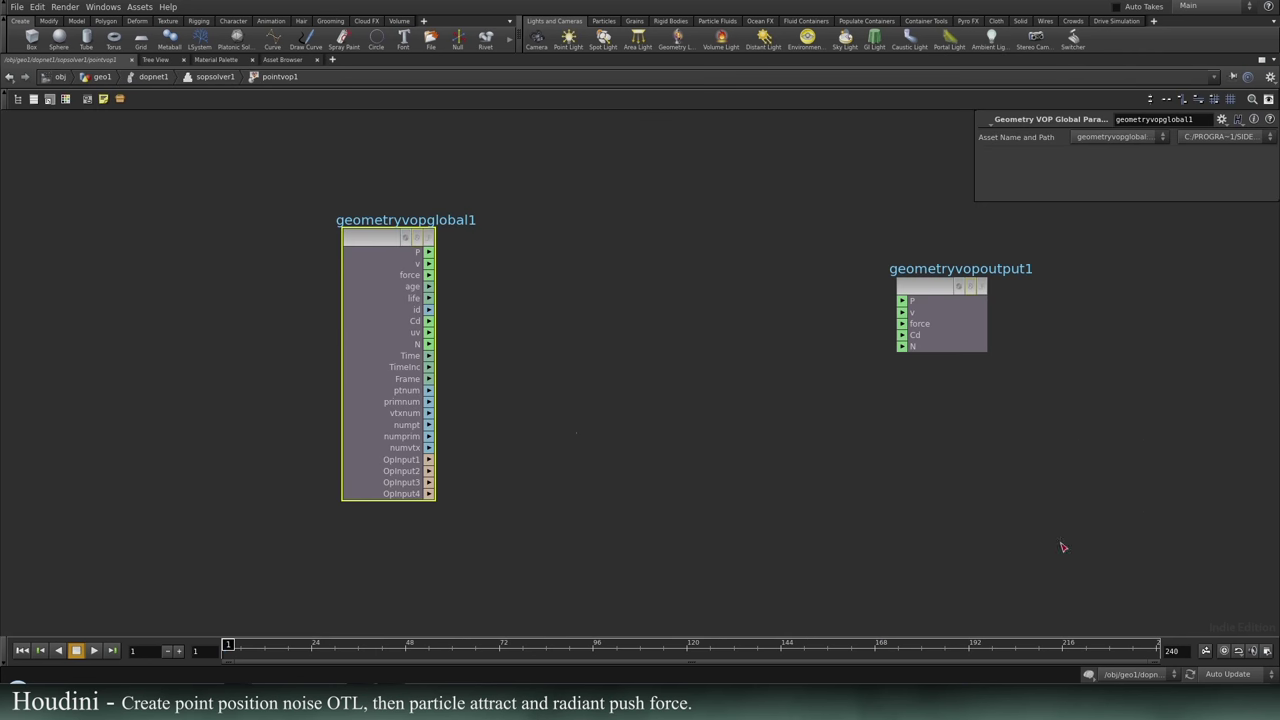
Add an Import Point Attribute node beside the global parameters and connect OpInput2 to its file input.
{"action": "key", "text": "Tab"}
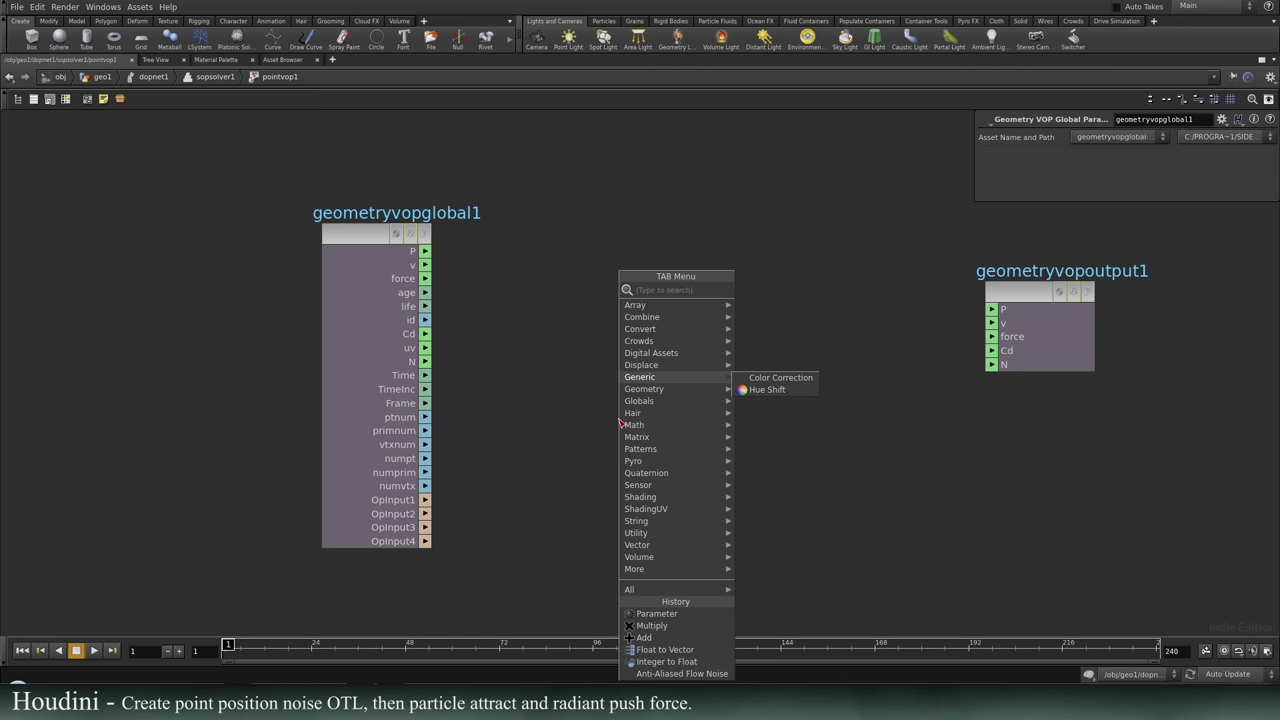
{"action": "type", "text": "point"}
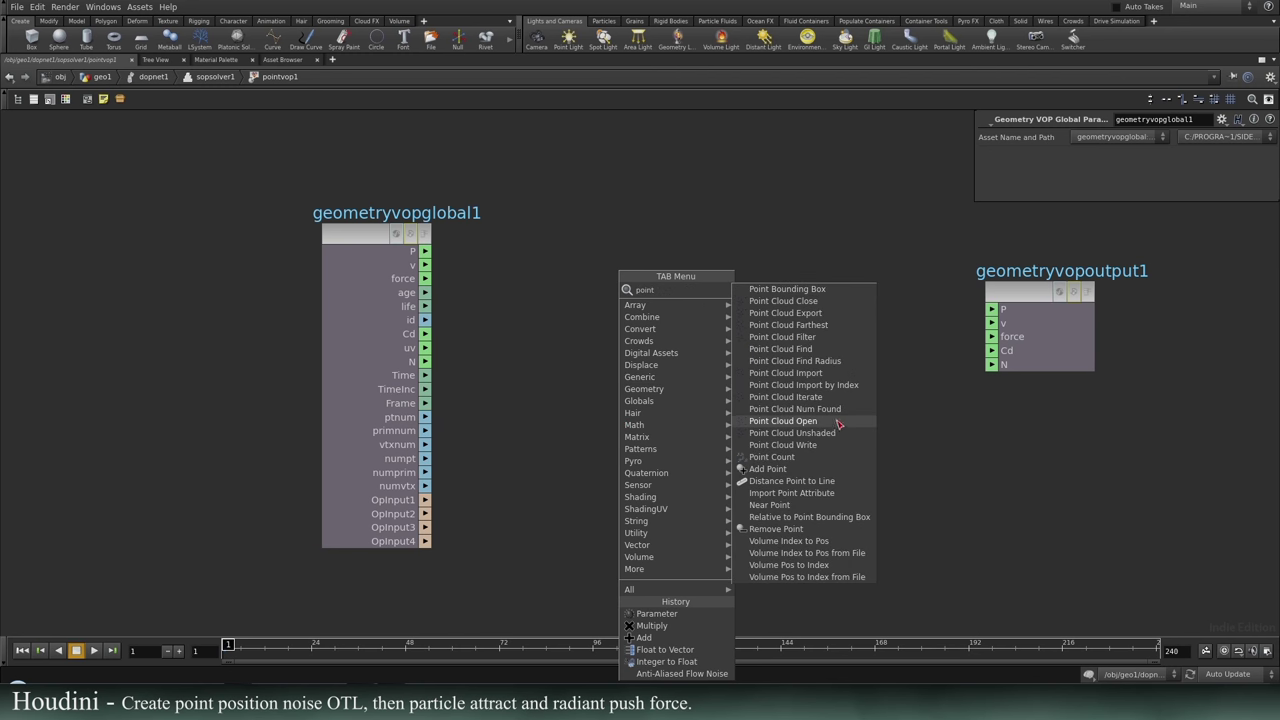
{"action": "left_click", "coordinate": [464, 397]}
{"action": "key", "text": "Tab"}
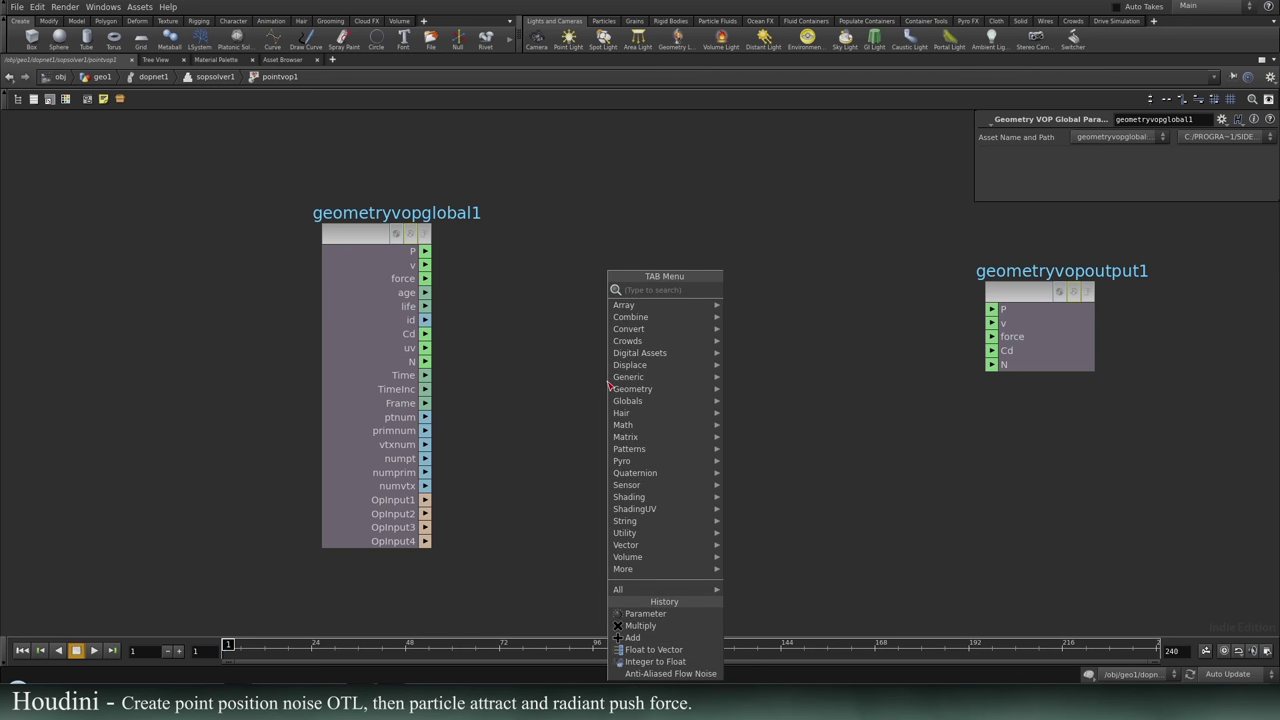
{"action": "type", "text": "point"}
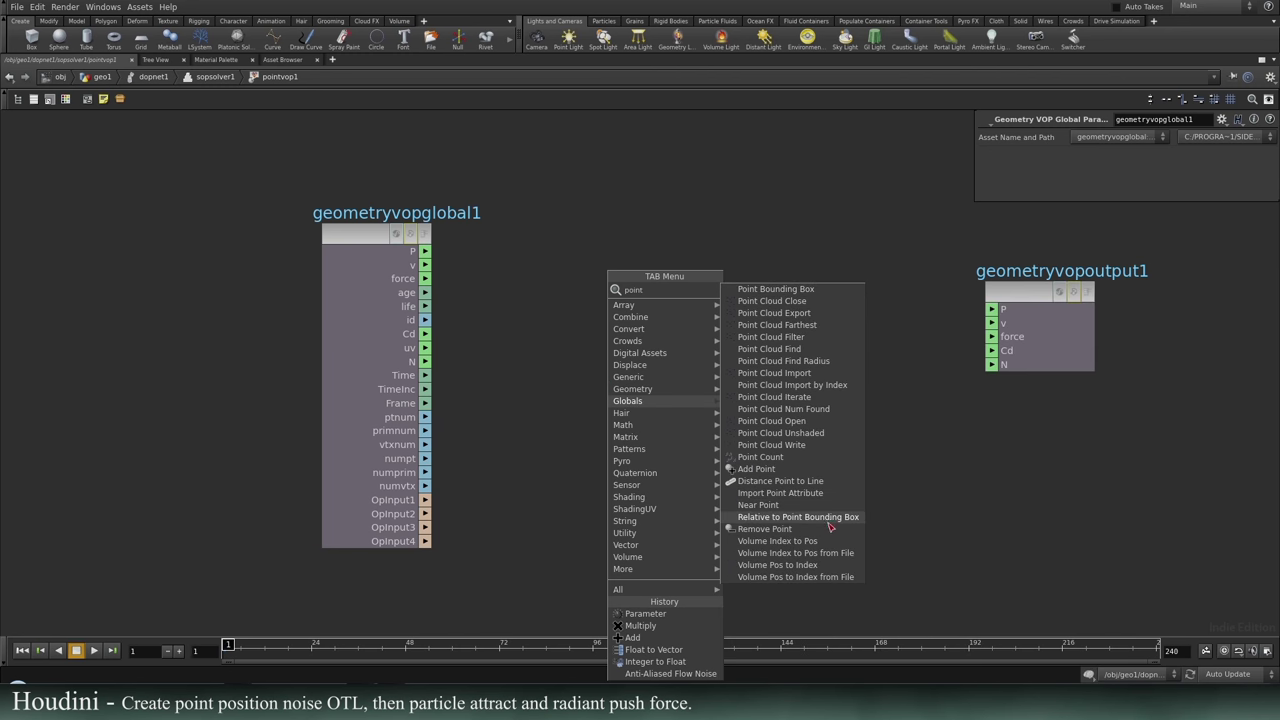
{"action": "left_click", "coordinate": [820, 496]}
{"action": "left_click", "coordinate": [657, 470]}
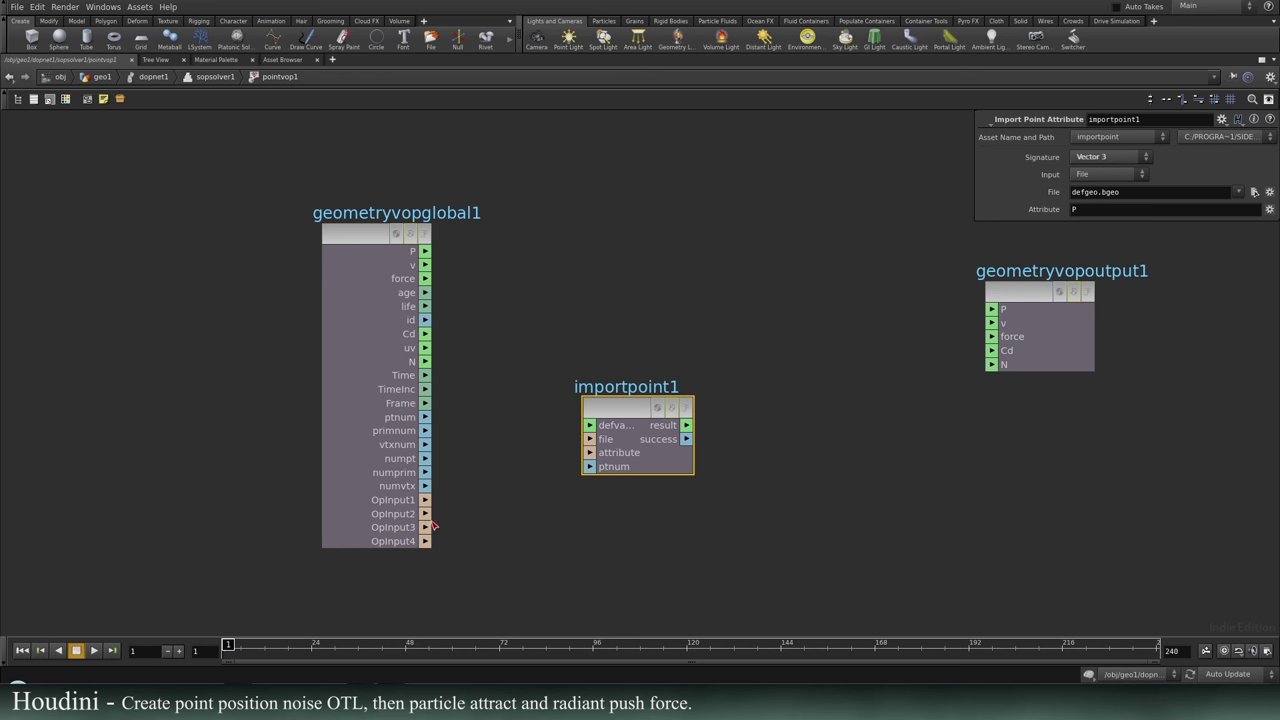
{"action": "left_click", "coordinate": [590, 440]}
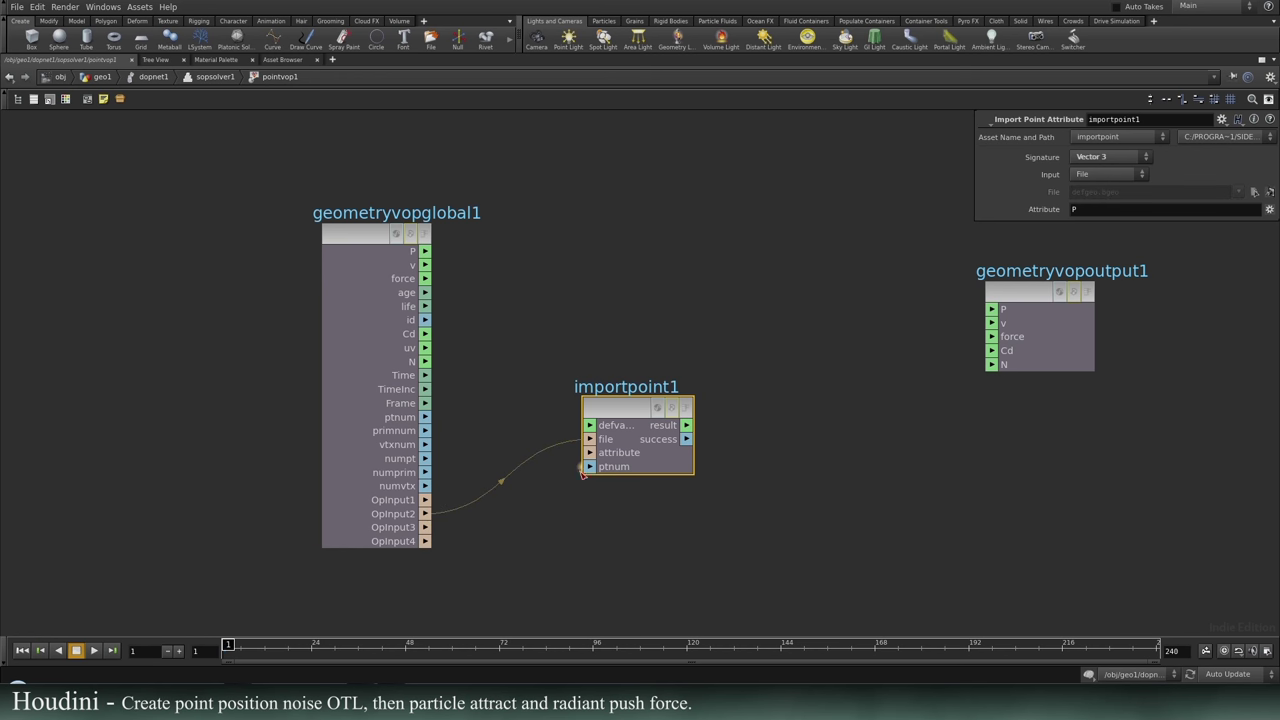
{"action": "left_click", "coordinate": [589, 468]}
{"action": "middle_click_drag", "start_coordinate": [547, 510], "coordinate": [672, 500]}
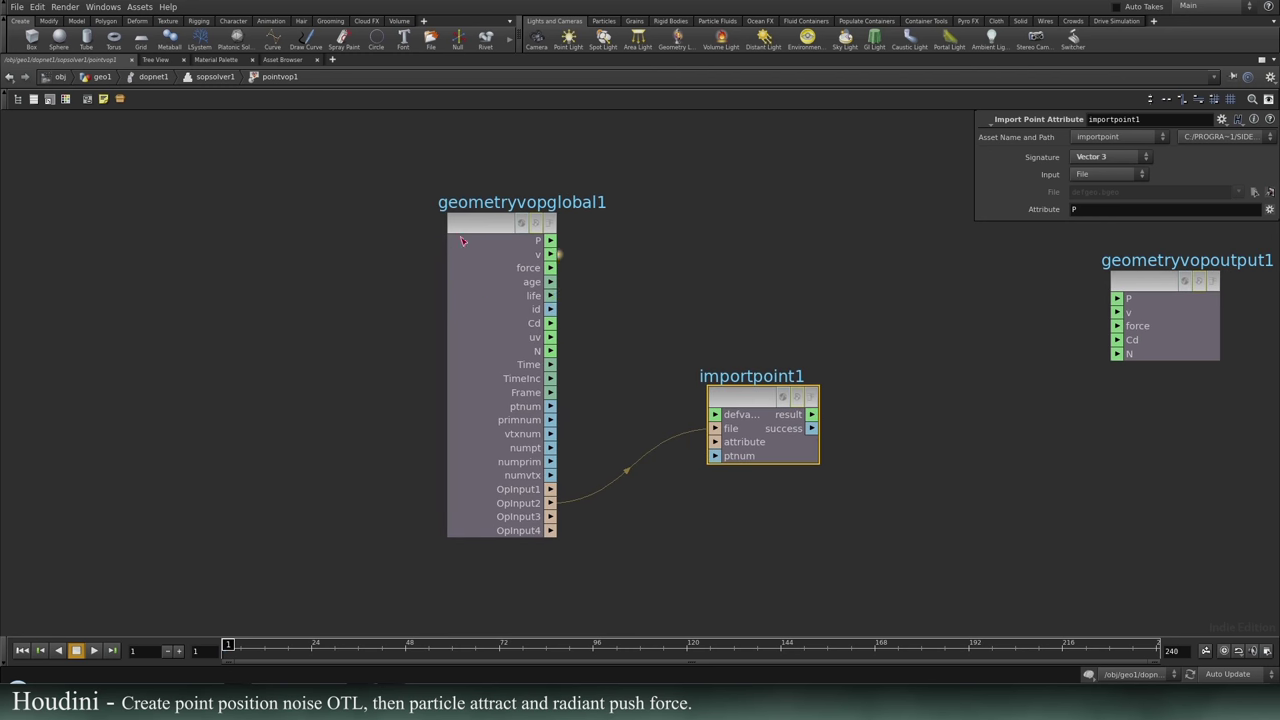
Add a Bind node named ptOrig between the global parameters and importpoint1, and connect its output to importpoint1's ptnum input.
{"action": "left_click_drag", "start_coordinate": [497, 229], "coordinate": [348, 213]}
{"action": "left_click", "coordinate": [475, 359]}
{"action": "key", "text": "Tab"}
{"action": "type", "text": "bind"}
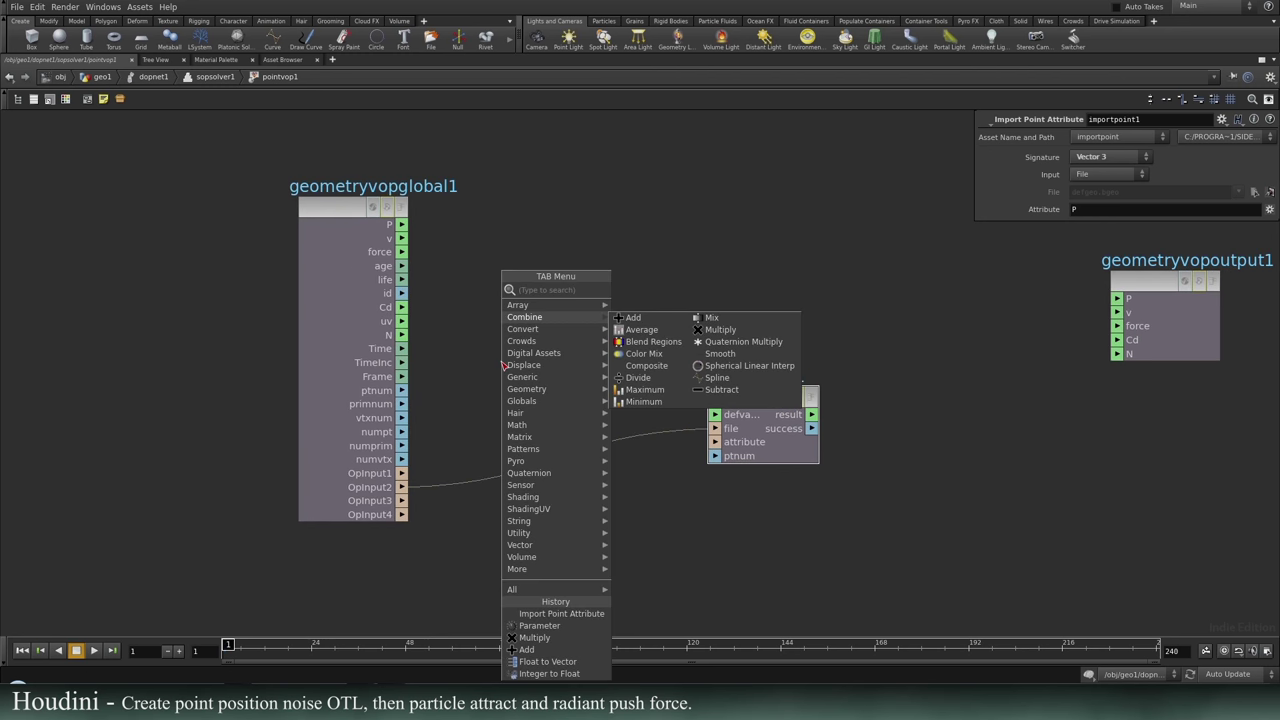
{"action": "key", "text": "Return"}
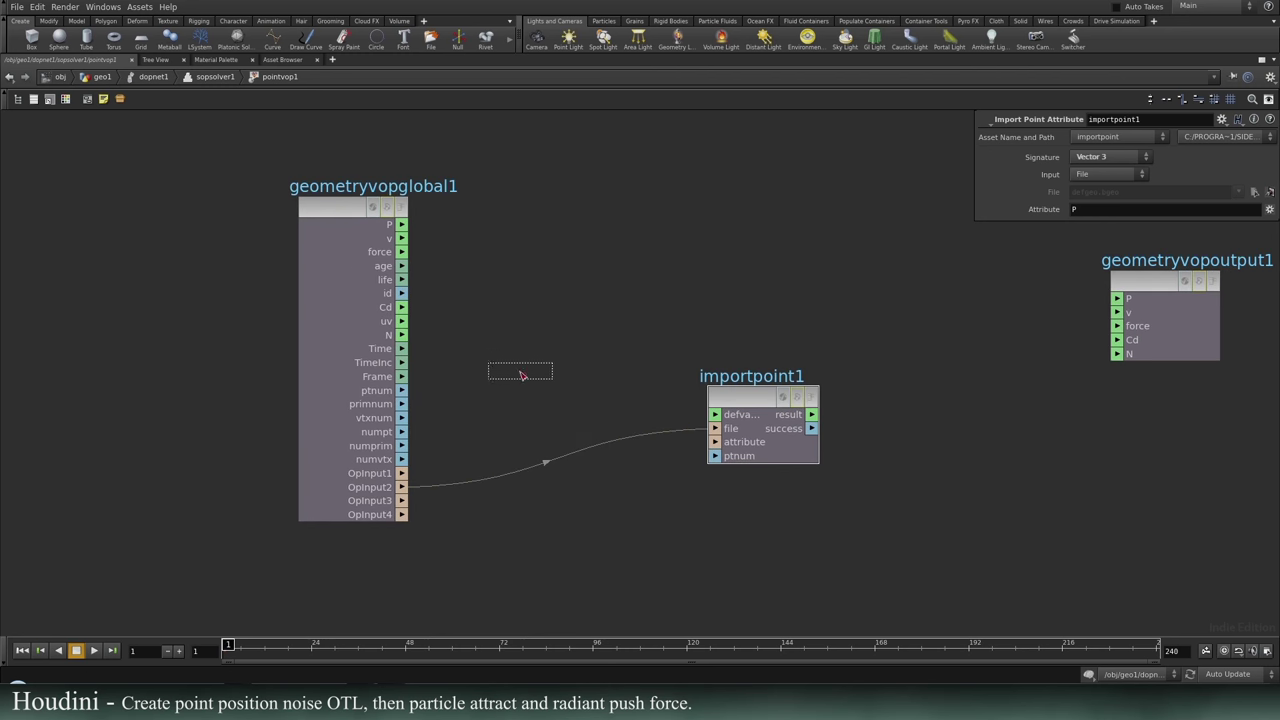
{"action": "left_click", "coordinate": [515, 375]}
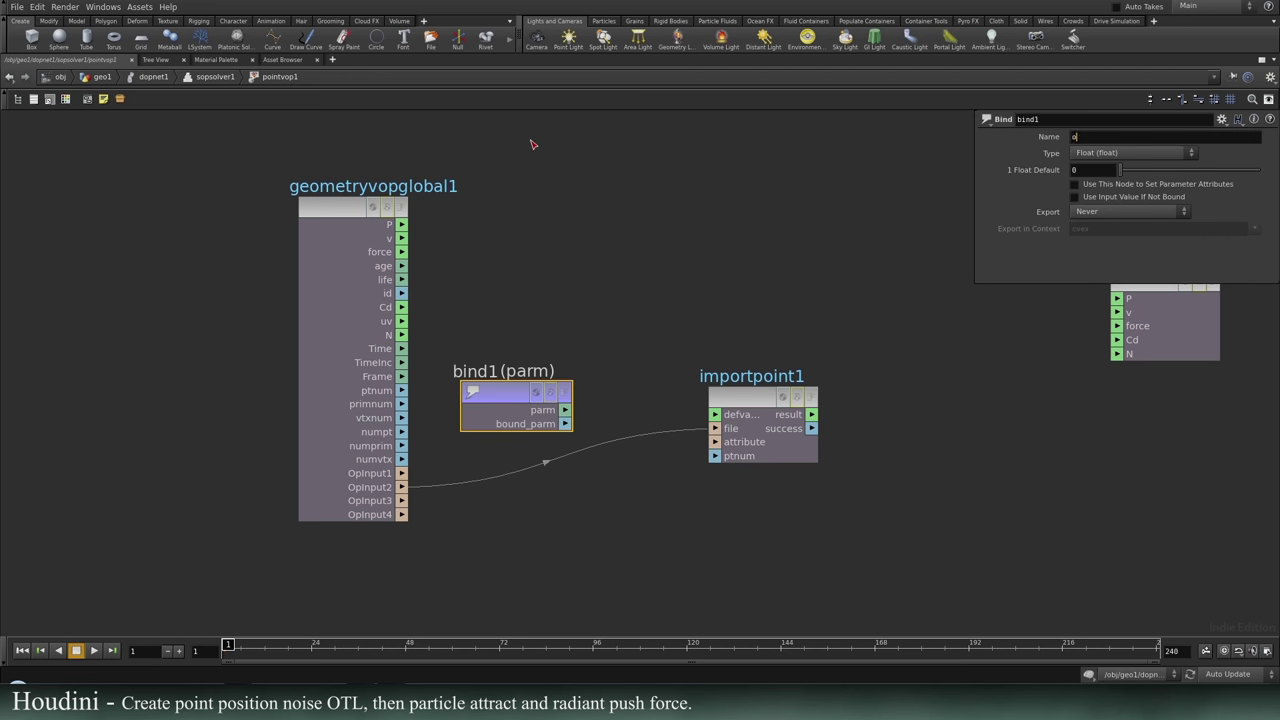
{"action": "type", "text": "ptOrig"}
{"action": "left_click", "coordinate": [700, 205]}
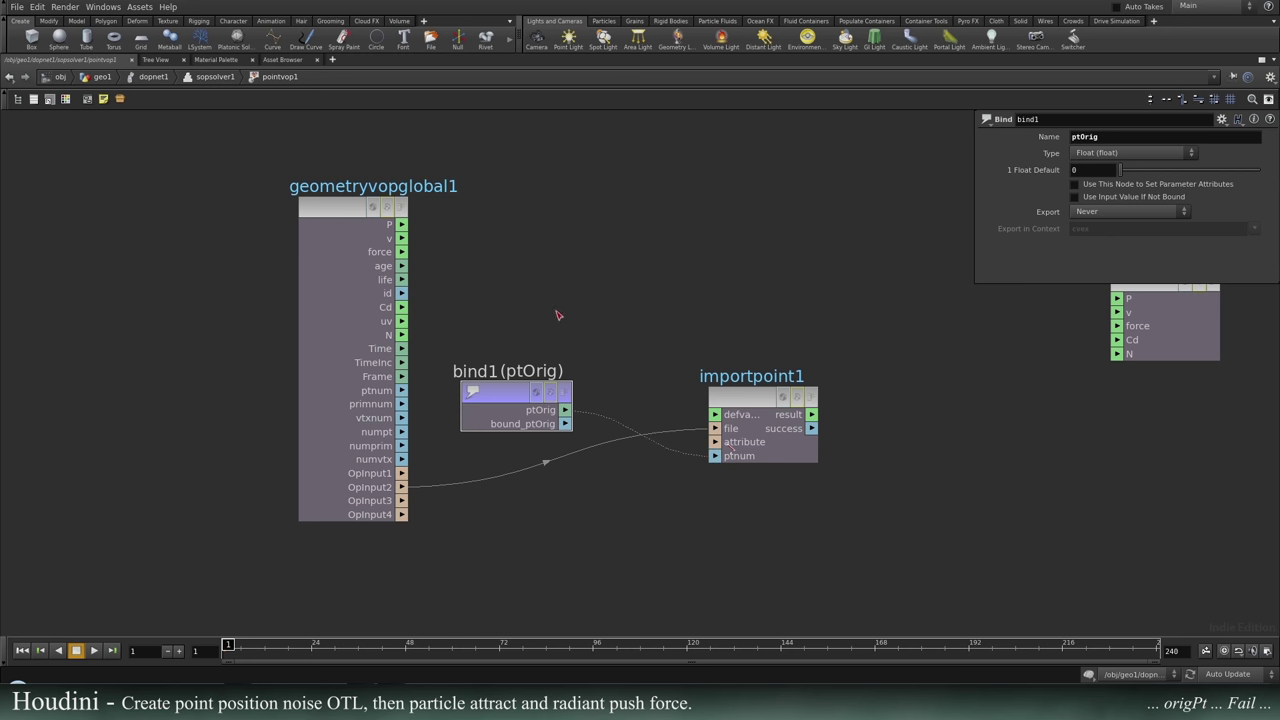
{"action": "left_click_drag", "start_coordinate": [565, 297], "coordinate": [460, 432]}
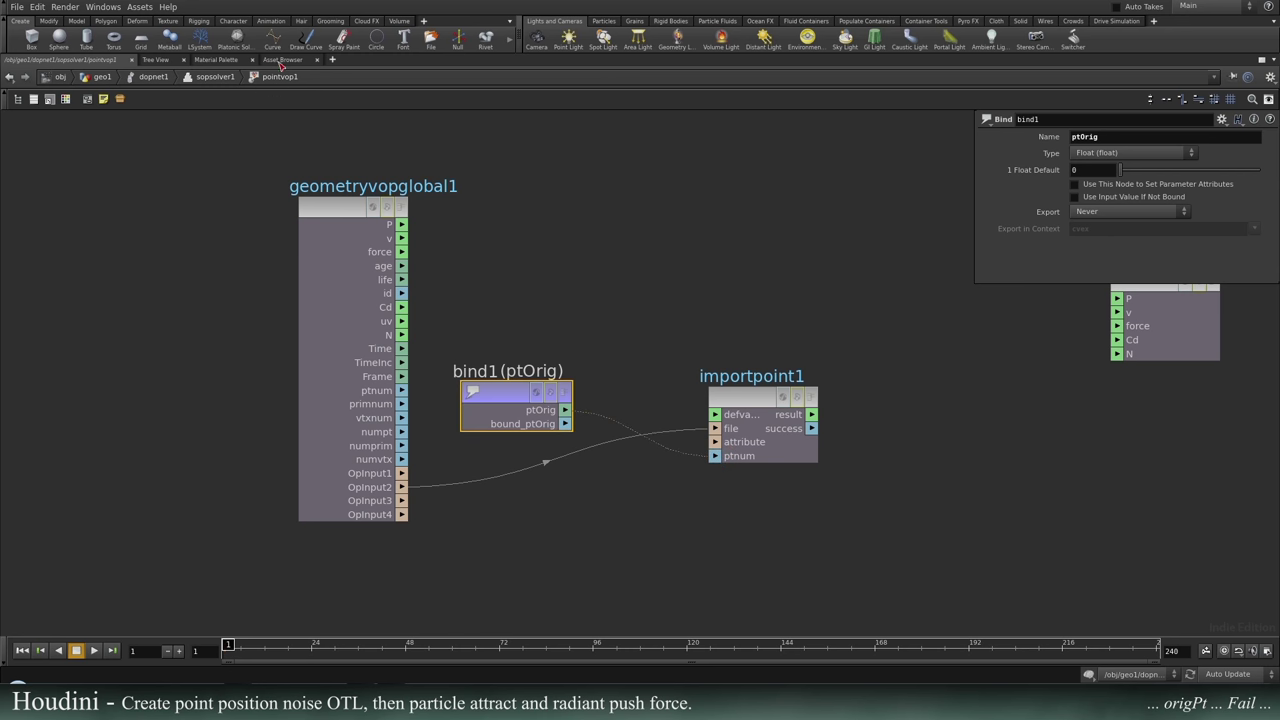
{"action": "middle_click_drag", "start_coordinate": [974, 477], "coordinate": [790, 477]}
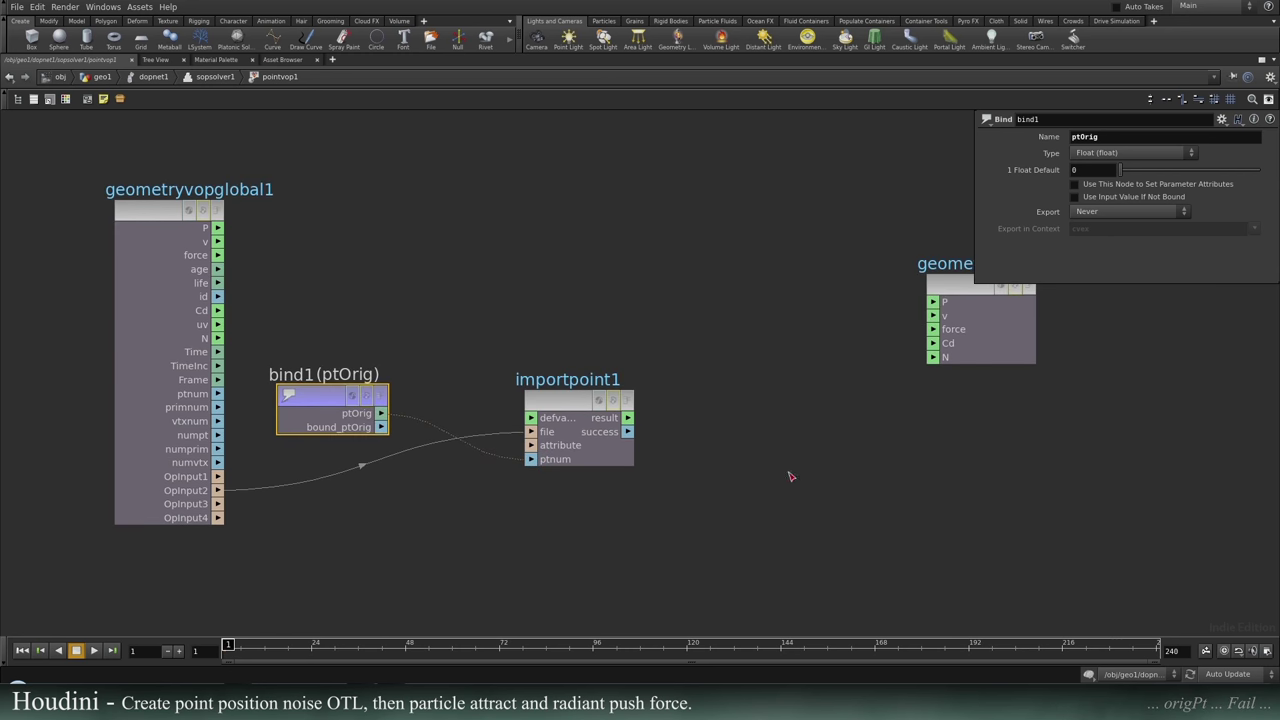
{"action": "middle_click_drag", "start_coordinate": [737, 412], "coordinate": [651, 434]}
{"action": "left_click", "coordinate": [547, 351]}
{"action": "key", "text": "Tab"}
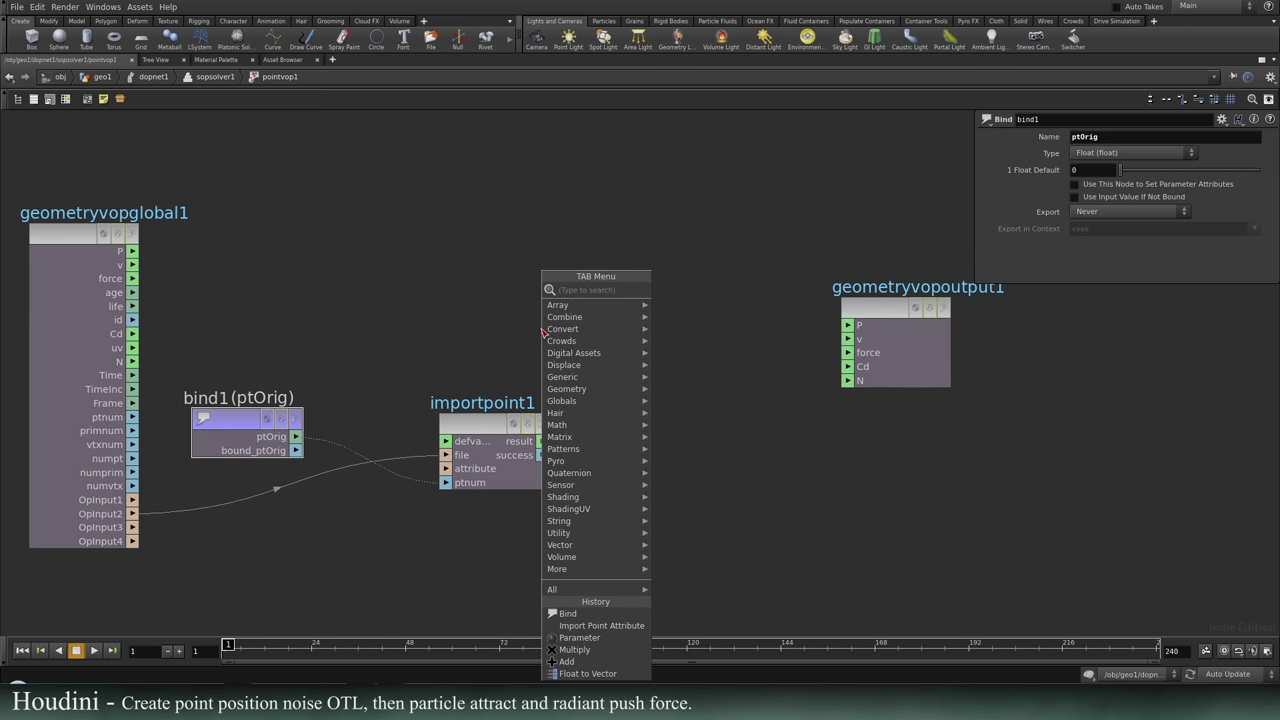
{"action": "type", "text": "sub"}
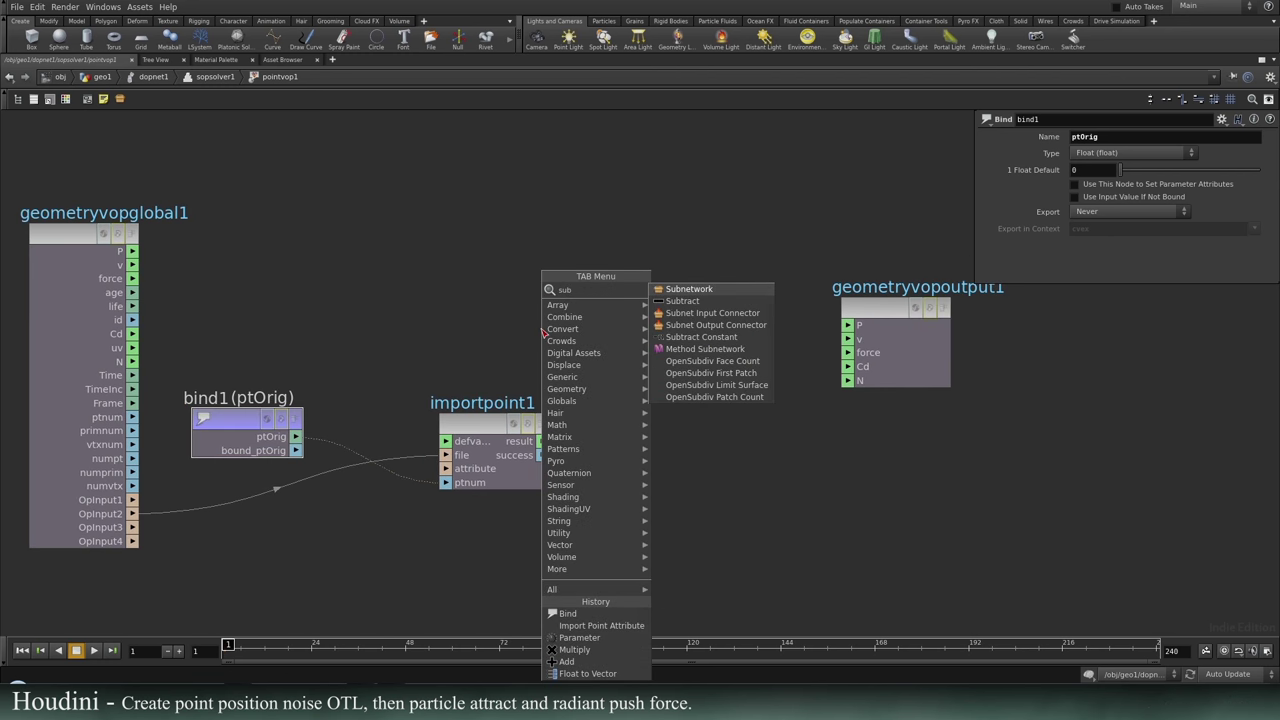
{"action": "key", "text": "Return"}
{"action": "left_click", "coordinate": [577, 316]}
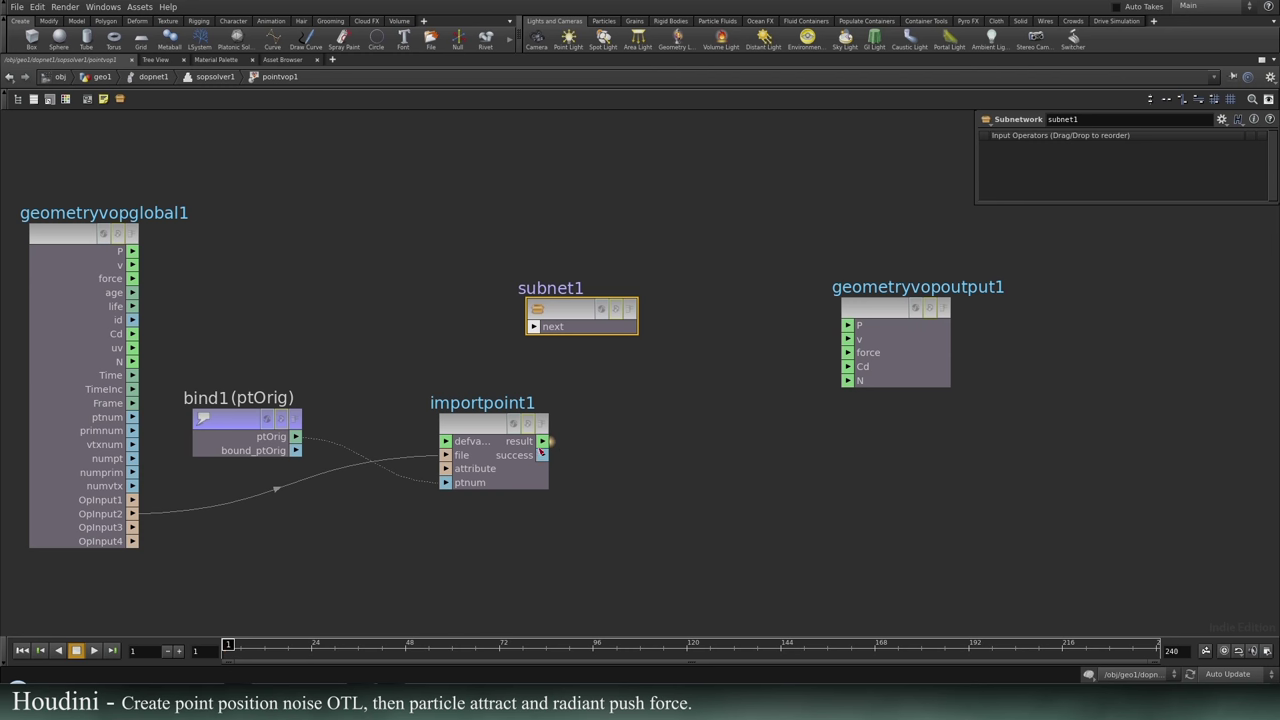
{"action": "left_click_drag", "start_coordinate": [541, 441], "coordinate": [537, 327]}
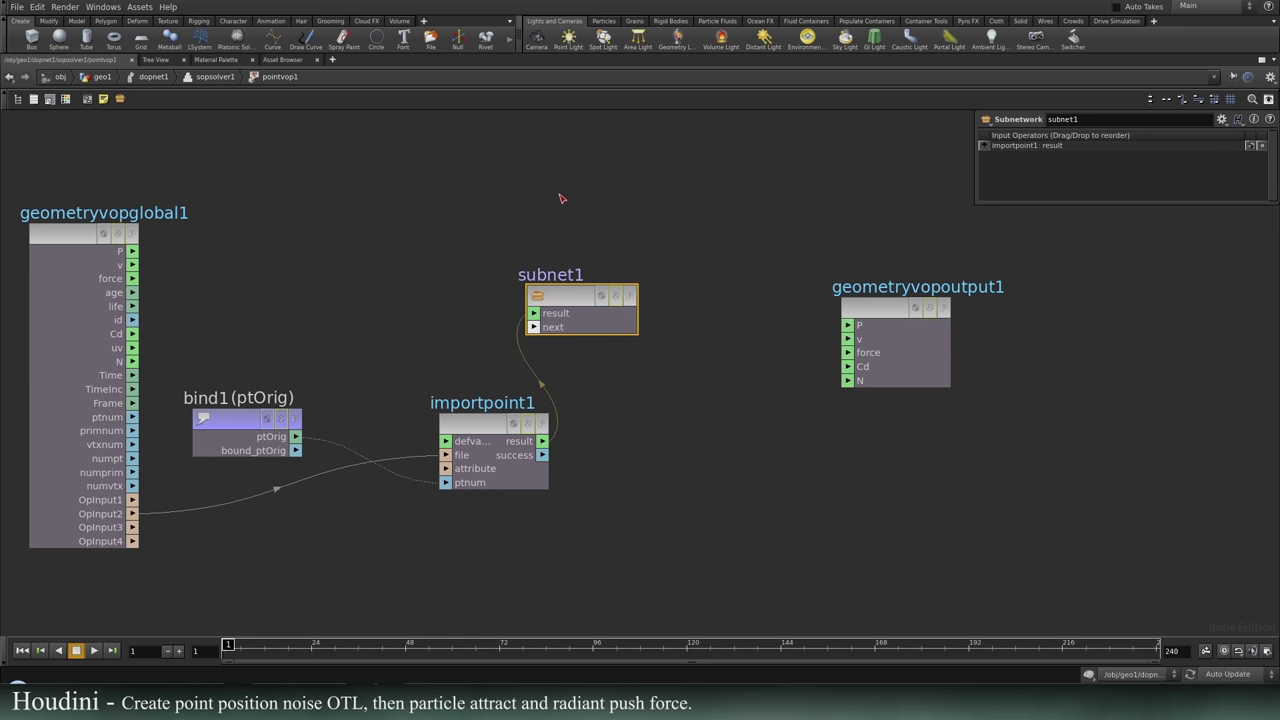
{"action": "key", "text": "Delete"}
Add a Subtract node taking importpoint1's result minus the global P, and connect its diff to the output's v.
{"action": "key", "text": "Tab"}
{"action": "type", "text": "sub"}
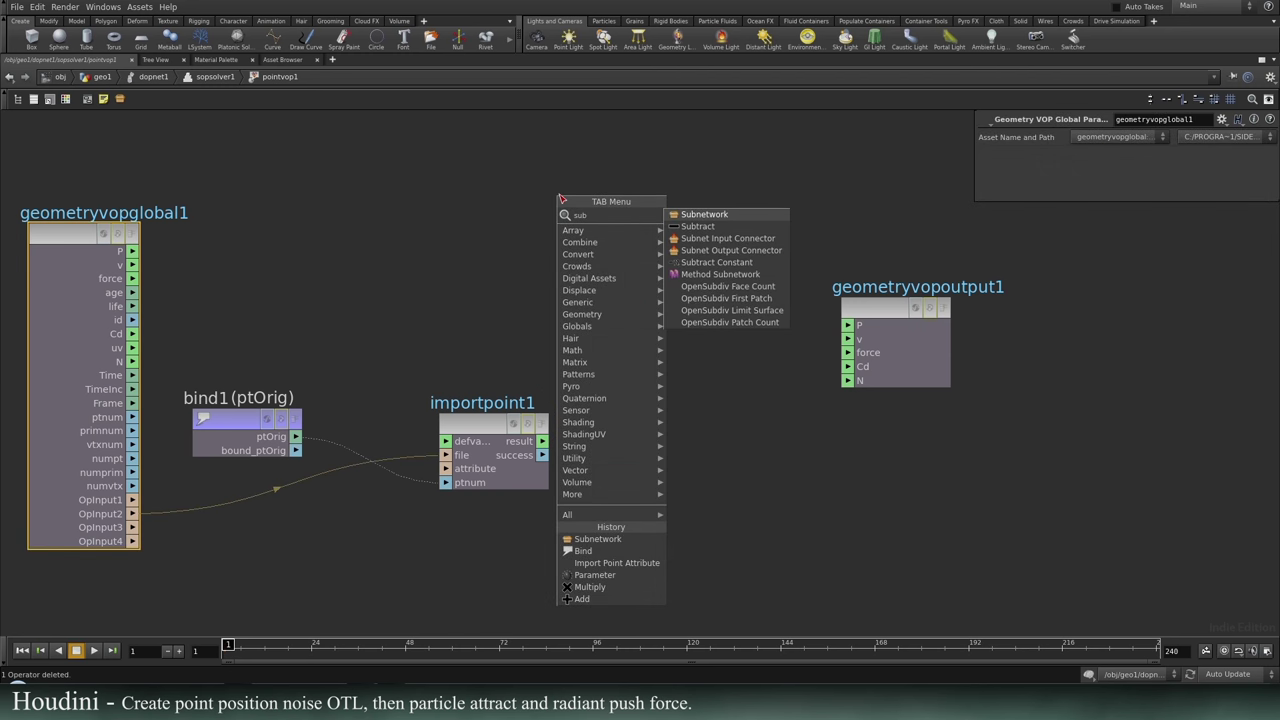
{"action": "key", "text": "Down"}
{"action": "key", "text": "Return"}
{"action": "left_click", "coordinate": [591, 314]}
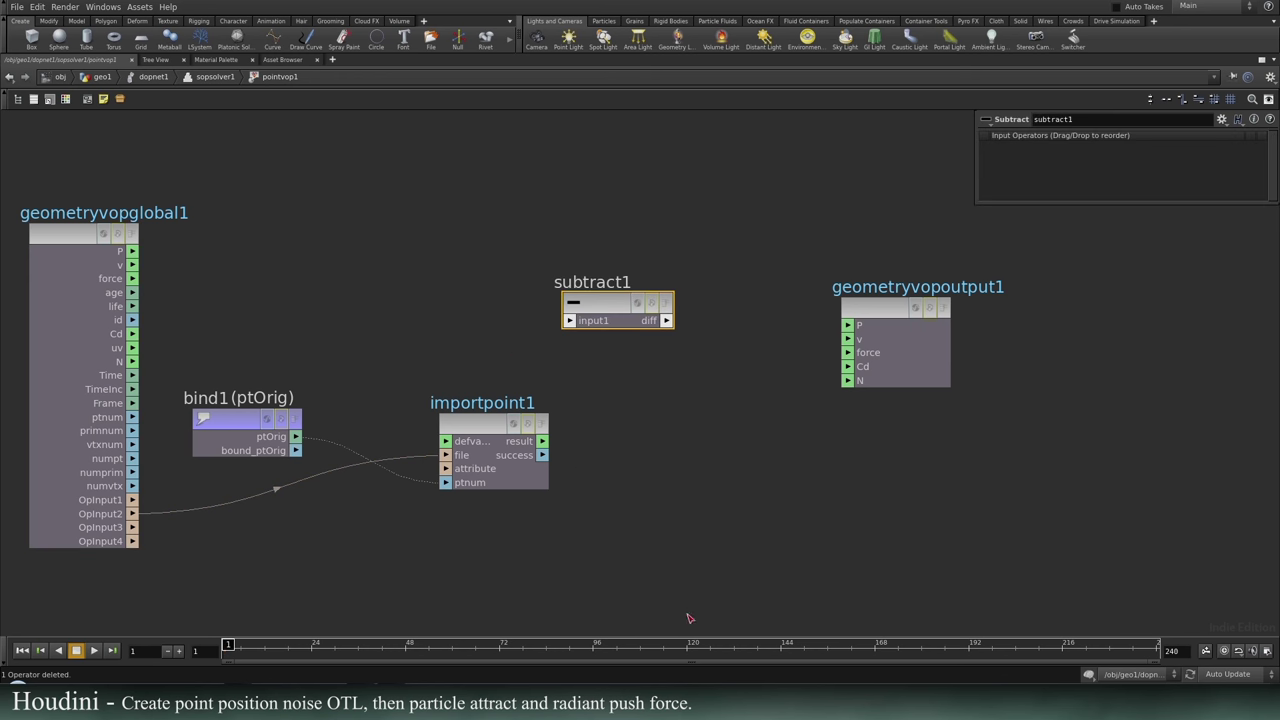
{"action": "left_click_drag", "start_coordinate": [562, 334], "coordinate": [132, 251]}
{"action": "left_click_drag", "start_coordinate": [673, 293], "coordinate": [848, 339]}
{"action": "left_click_drag", "start_coordinate": [614, 293], "coordinate": [712, 383]}
{"action": "middle_click_drag", "start_coordinate": [880, 523], "coordinate": [796, 513]}
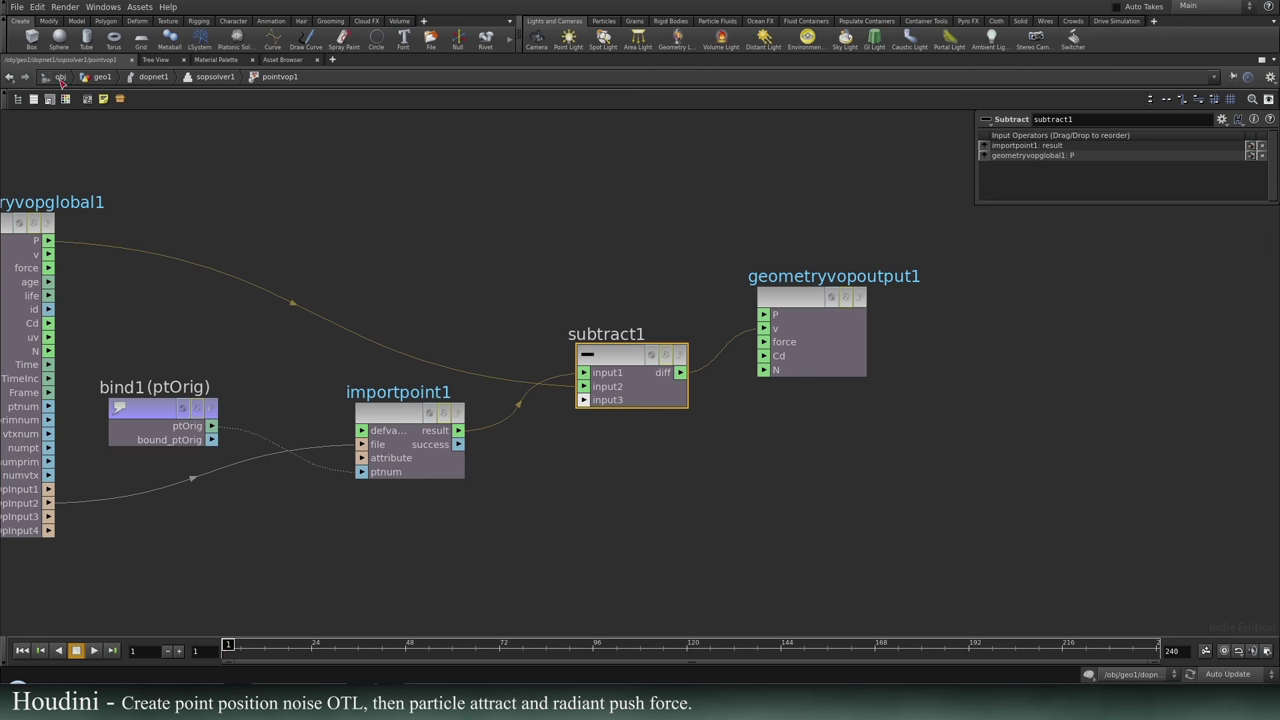
Restore the split layout at the sopsolver1 level, and play and scrub the simulation to examine the particle motion.
{"action": "key", "text": "ctrl+b"}
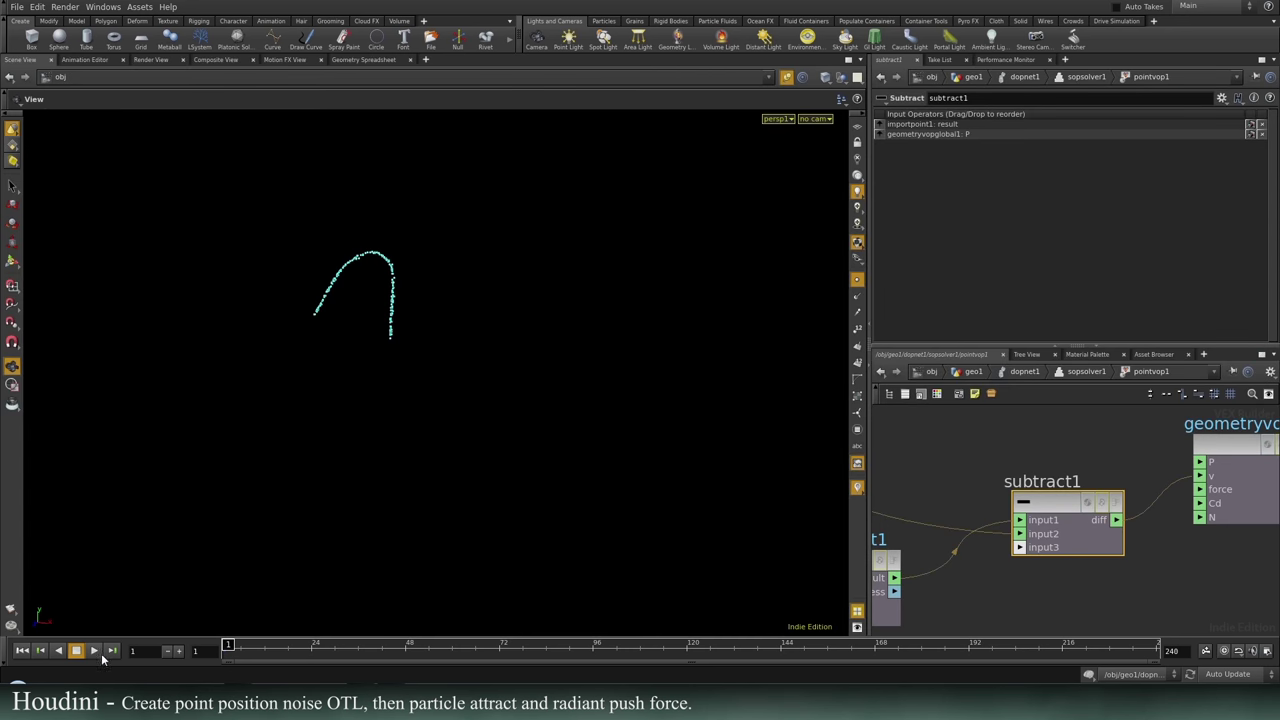
{"action": "left_click", "coordinate": [1061, 372]}
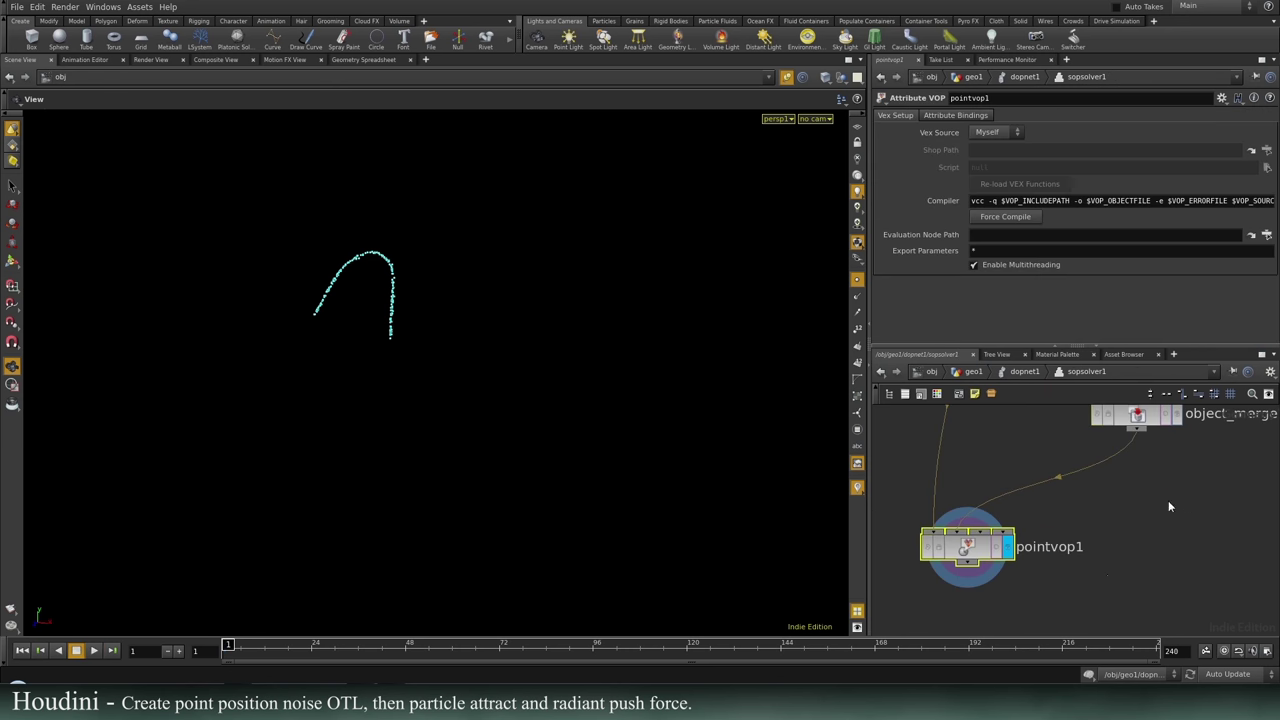
{"action": "left_click", "coordinate": [95, 650]}
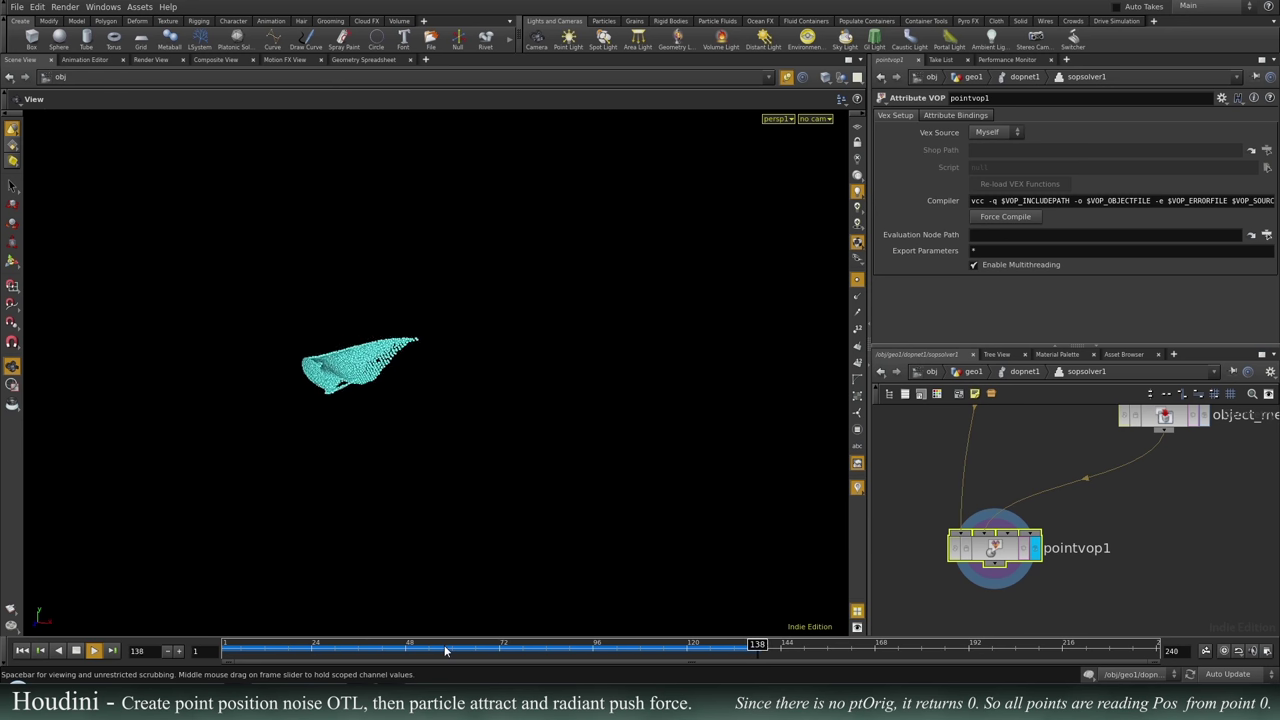
{"action": "left_click_drag", "start_coordinate": [506, 648], "coordinate": [445, 648]}
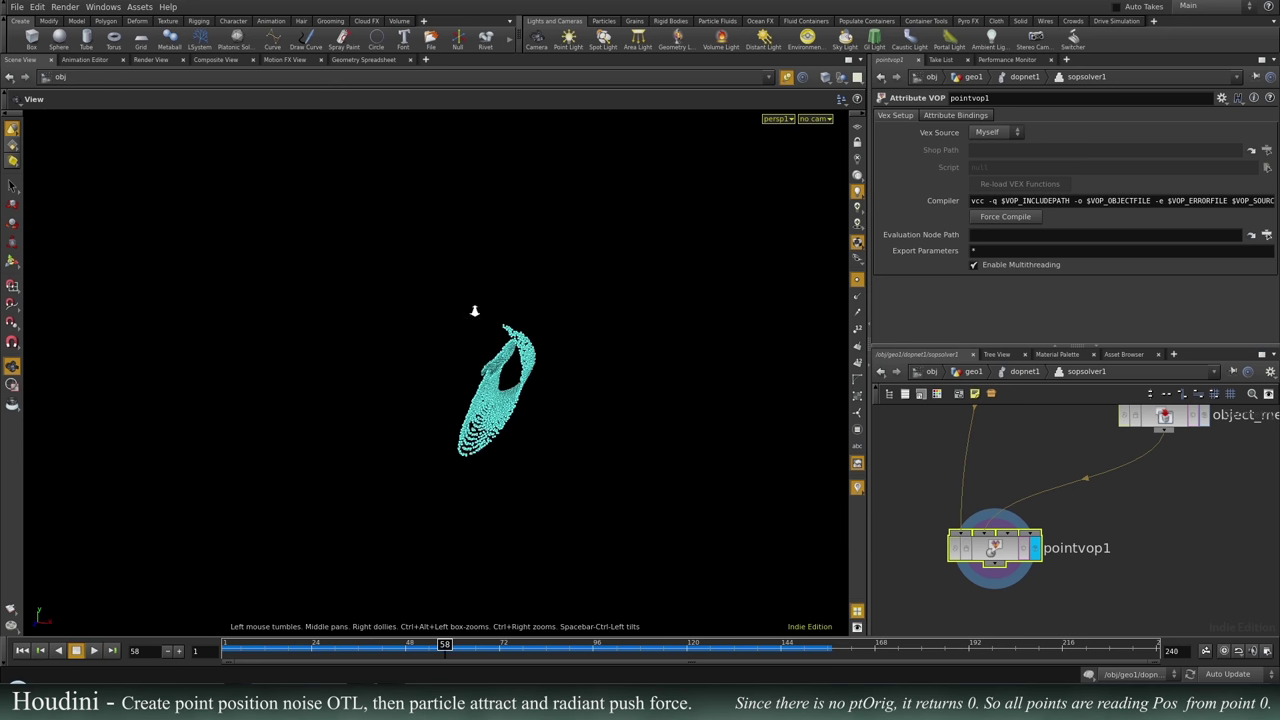
{"action": "right_click_drag", "start_coordinate": [474, 309], "coordinate": [773, 377]}
{"action": "left_click_drag", "start_coordinate": [444, 645], "coordinate": [394, 655]}
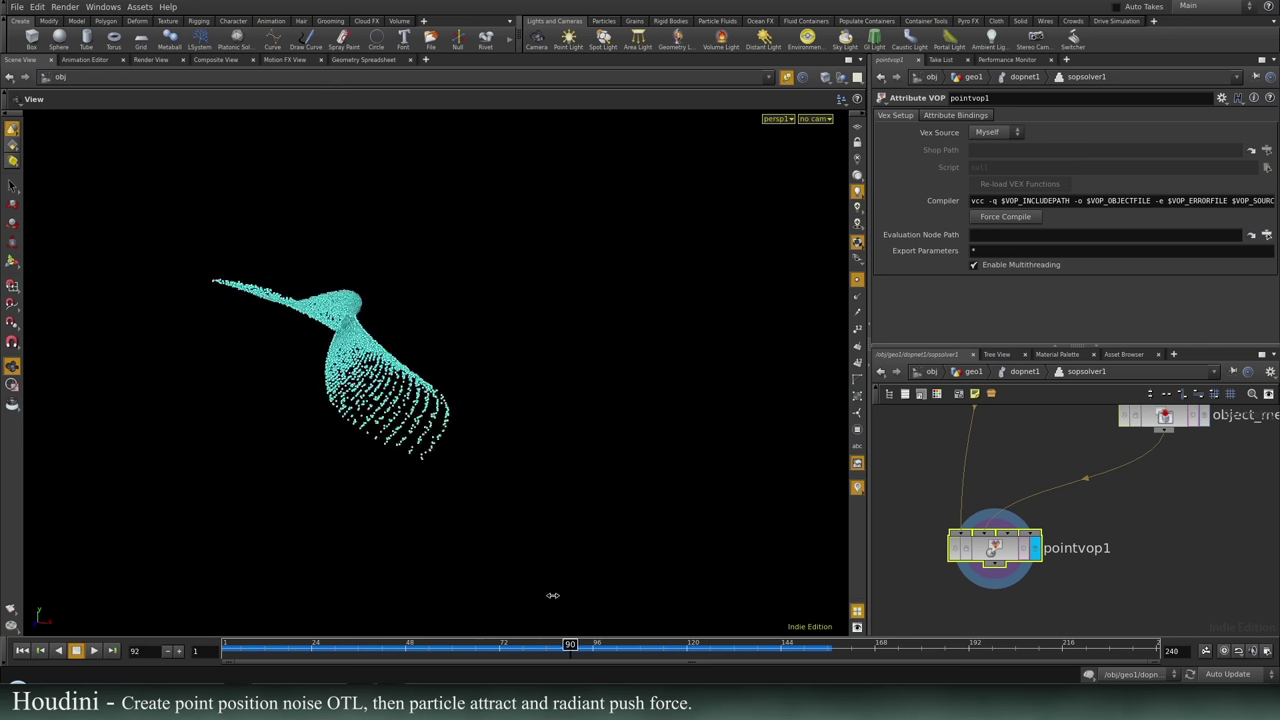
{"action": "middle_click_drag", "start_coordinate": [1160, 477], "coordinate": [1102, 489]}
Reorder subtract1's inputs inside pointvop1 so the global P comes first, and play the simulation from frame 1.
{"action": "double_click", "coordinate": [938, 562]}
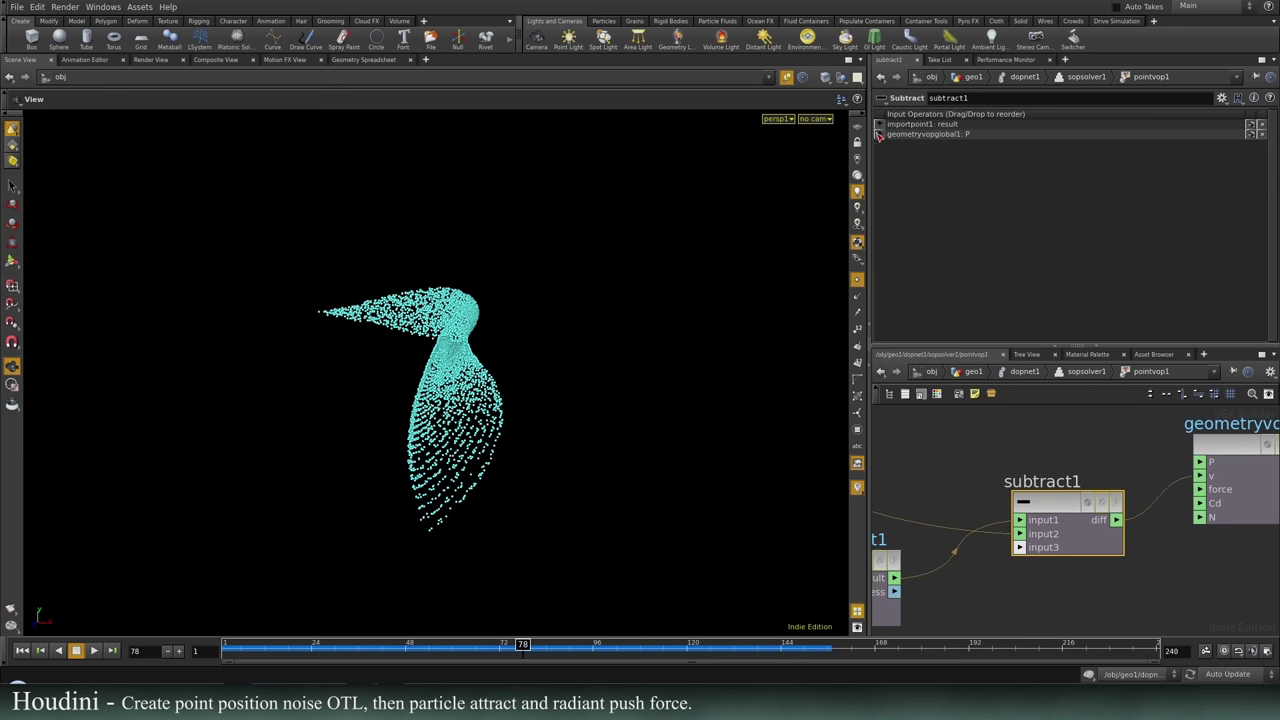
{"action": "left_click_drag", "start_coordinate": [879, 135], "coordinate": [879, 124]}
{"action": "left_click", "coordinate": [22, 650]}
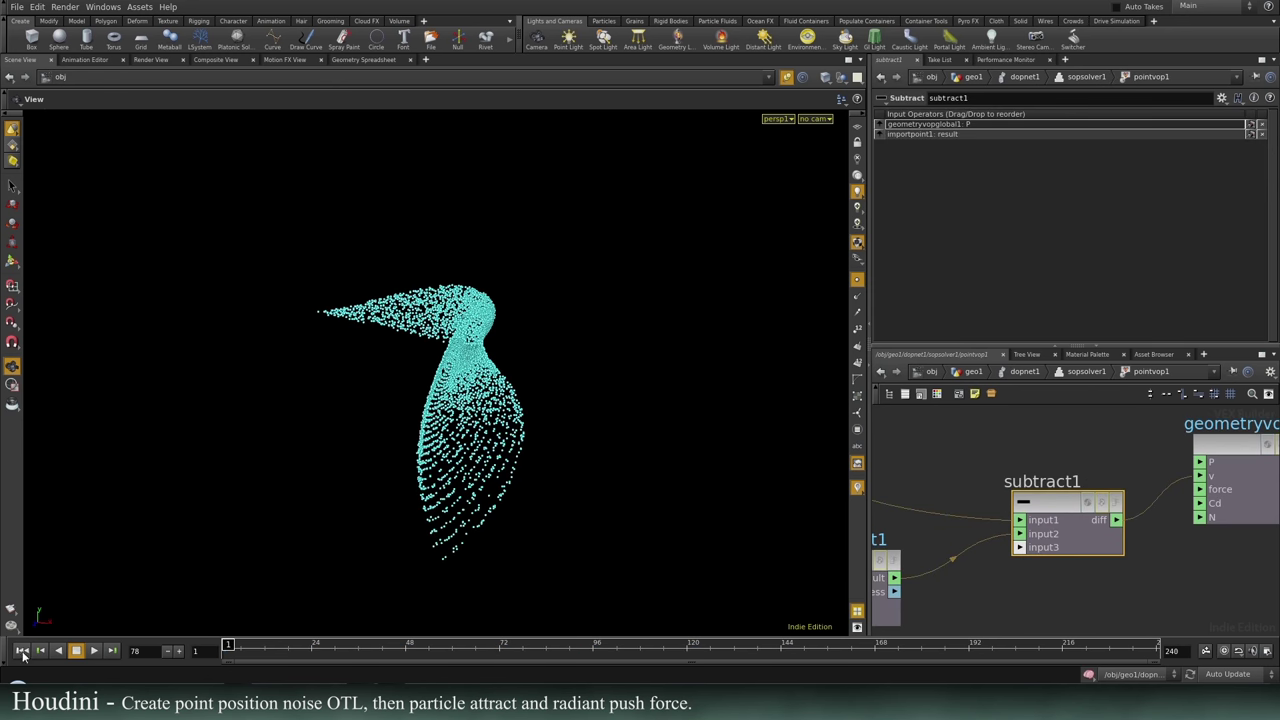
{"action": "left_click", "coordinate": [93, 651]}
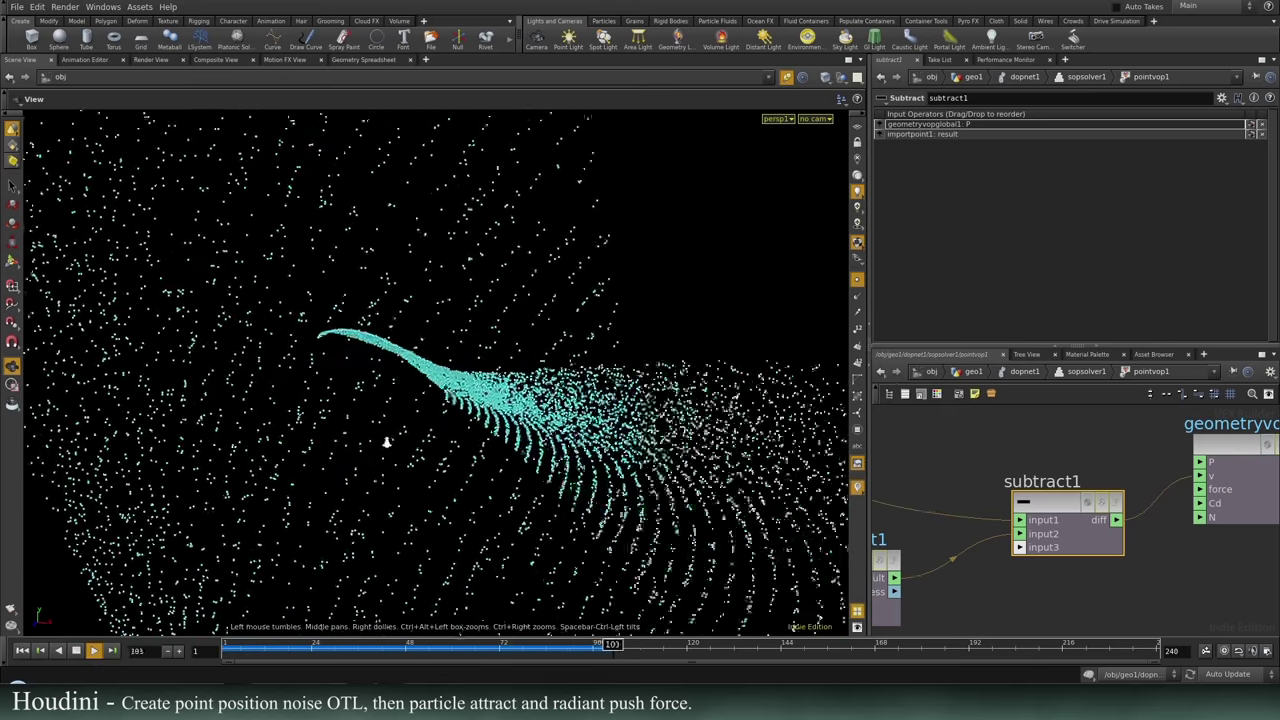
{"action": "left_click", "coordinate": [76, 650]}
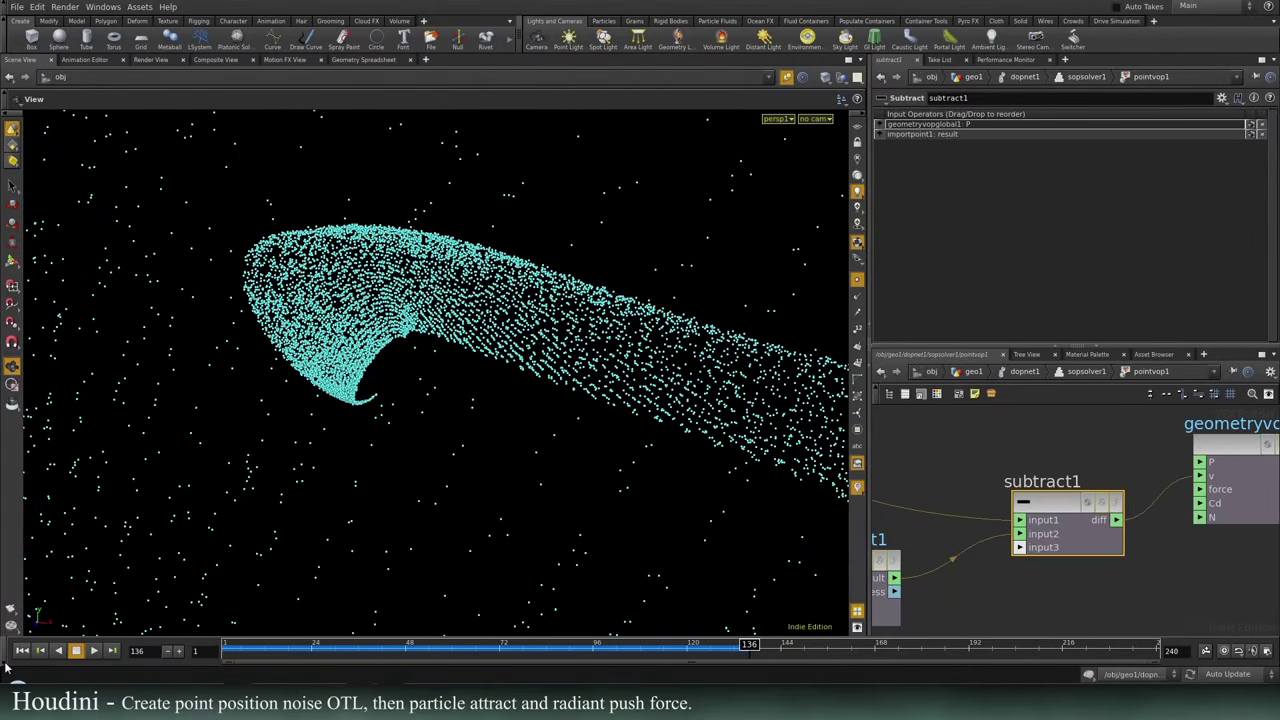
Return the timeline to frame 1 and put importpoint1's result back as subtract1's first input, ahead of P.
{"action": "left_click", "coordinate": [22, 650]}
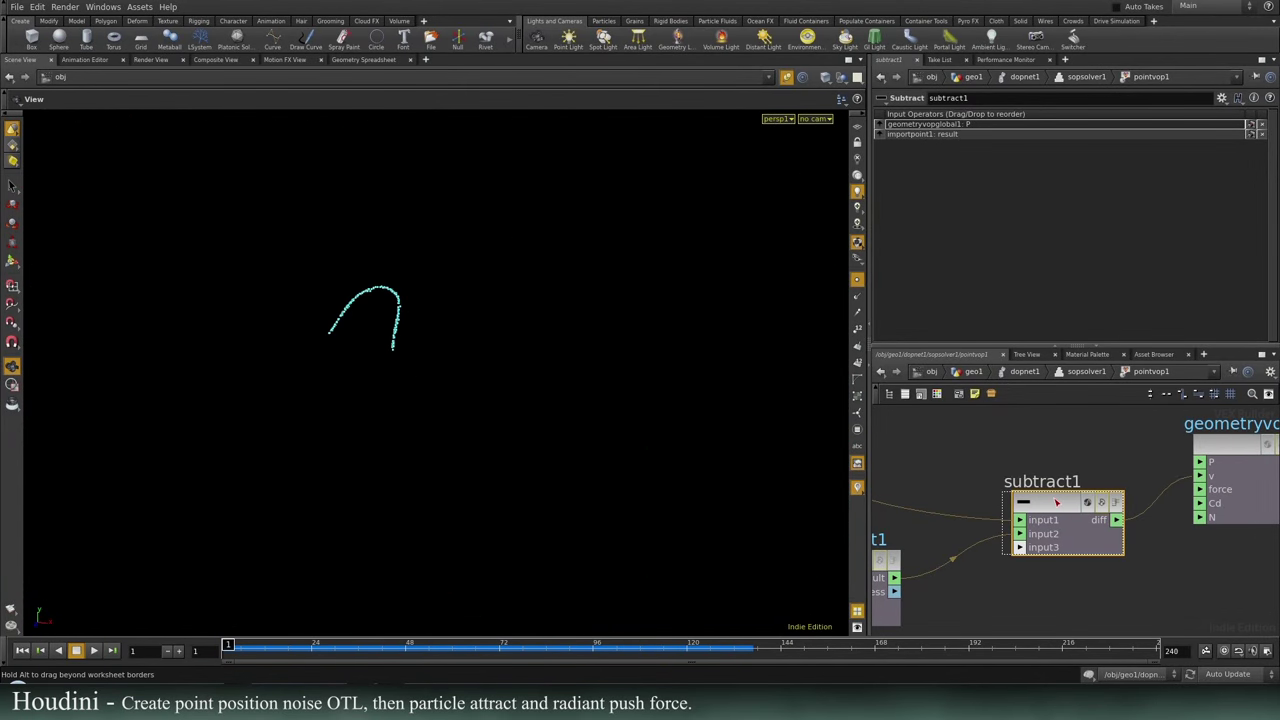
{"action": "left_click_drag", "start_coordinate": [879, 134], "coordinate": [879, 122]}
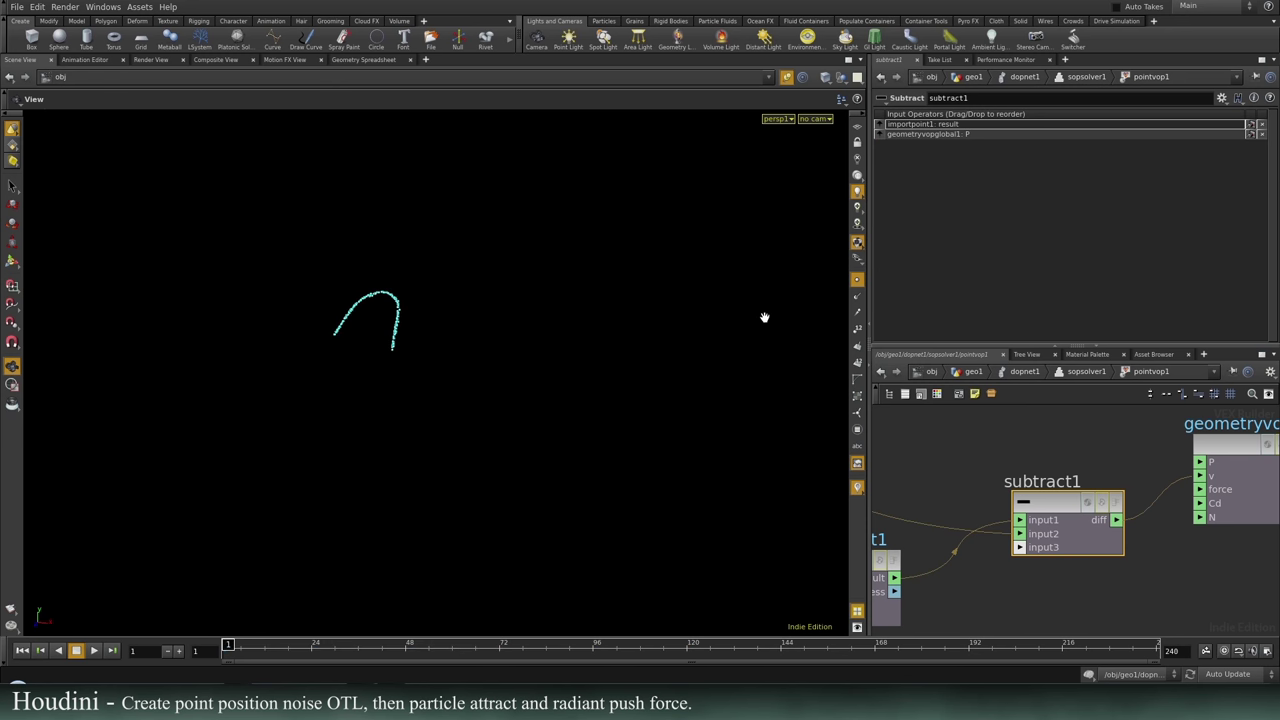
{"action": "scroll", "coordinate": [513, 378], "scroll_direction": "up", "scroll_amount": 2}
{"action": "scroll", "coordinate": [513, 378], "scroll_direction": "up", "scroll_amount": 1}
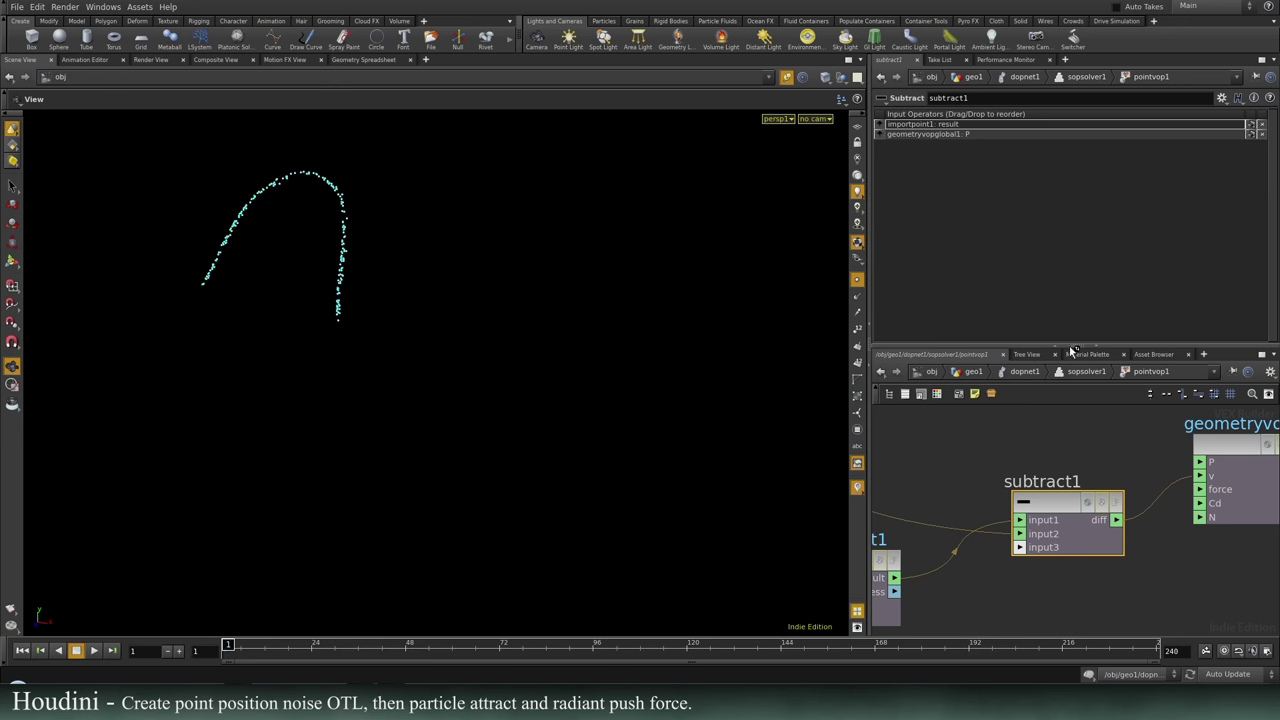
{"action": "middle_click_drag", "start_coordinate": [1073, 440], "coordinate": [1016, 462]}
Go back up to the sopsolver1 network and shift the object_merge1 node slightly up and toward the dop_geometry wire.
{"action": "left_click", "coordinate": [1084, 372]}
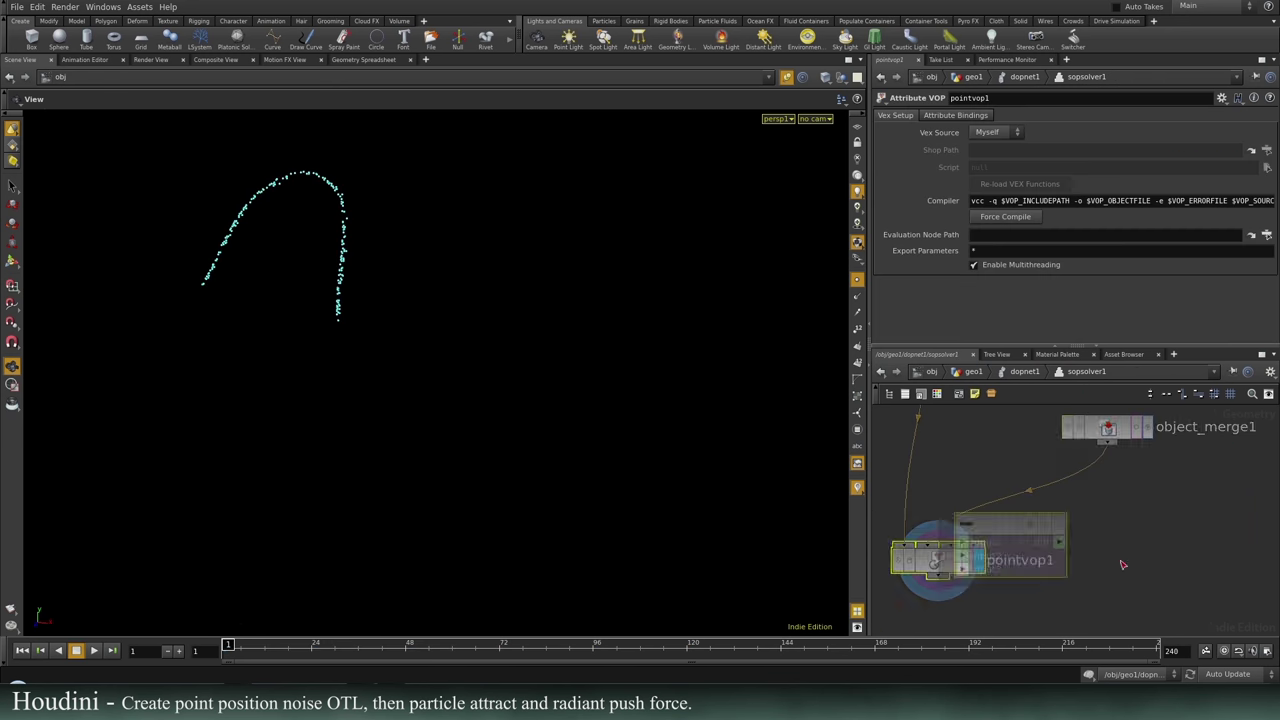
{"action": "middle_click_drag", "start_coordinate": [1157, 494], "coordinate": [1150, 505]}
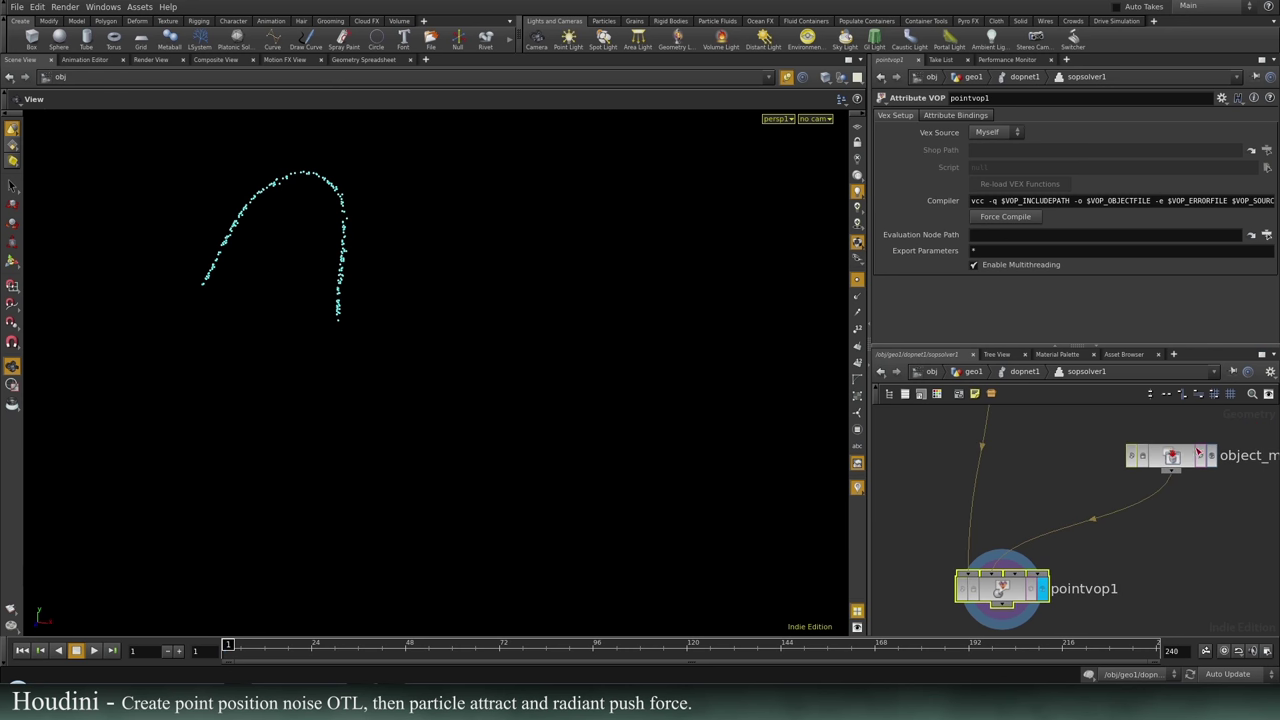
{"action": "left_click_drag", "start_coordinate": [1174, 453], "coordinate": [1126, 421]}
{"action": "middle_click_drag", "start_coordinate": [1162, 516], "coordinate": [1146, 528]}
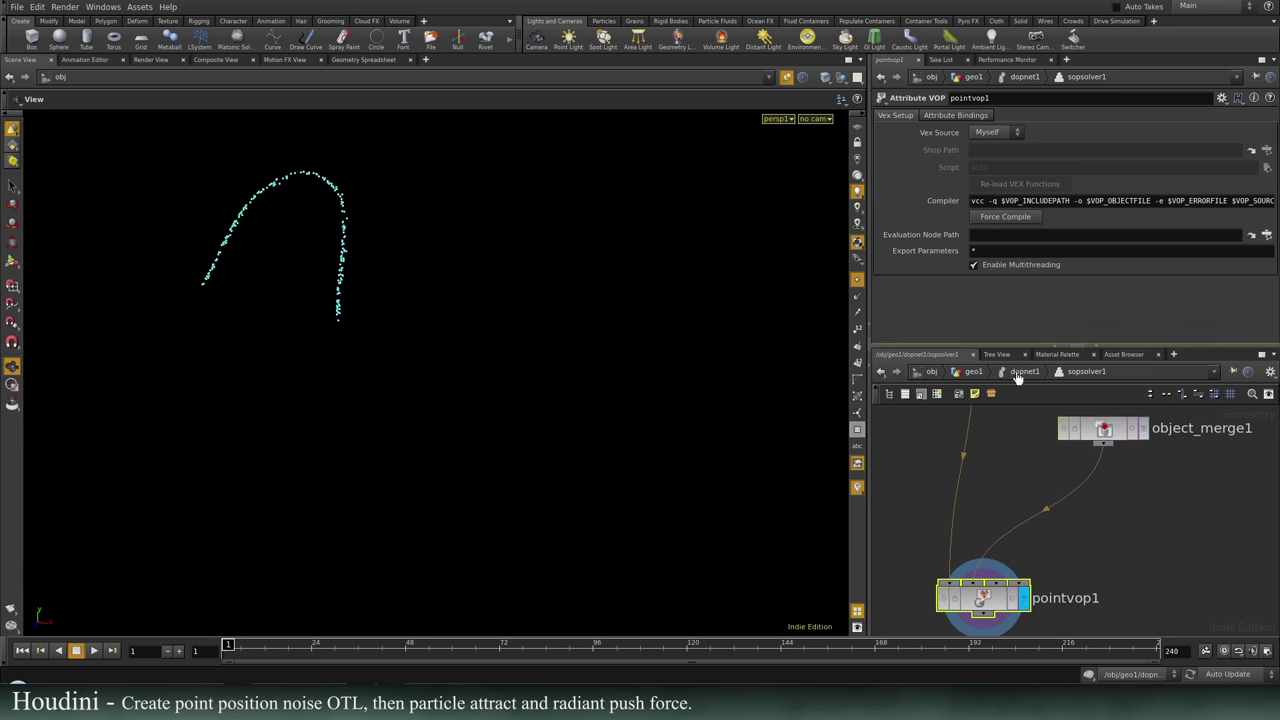
In dopnet1, set the popsource1 node's emission type to All Points.
{"action": "left_click", "coordinate": [1025, 372]}
{"action": "scroll", "coordinate": [963, 593], "scroll_direction": "down", "scroll_amount": 3}
{"action": "middle_click_drag", "start_coordinate": [1018, 572], "coordinate": [954, 608]}
{"action": "left_click_drag", "start_coordinate": [1001, 469], "coordinate": [1198, 514]}
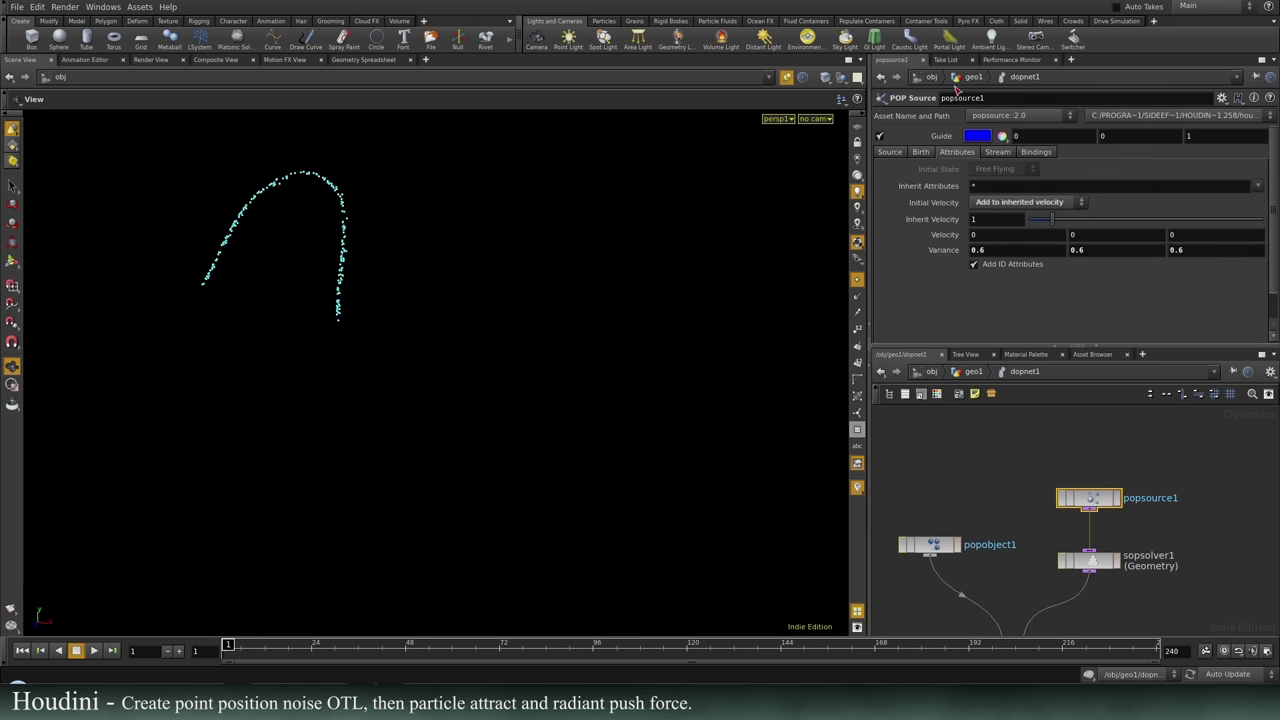
{"action": "left_click", "coordinate": [922, 153]}
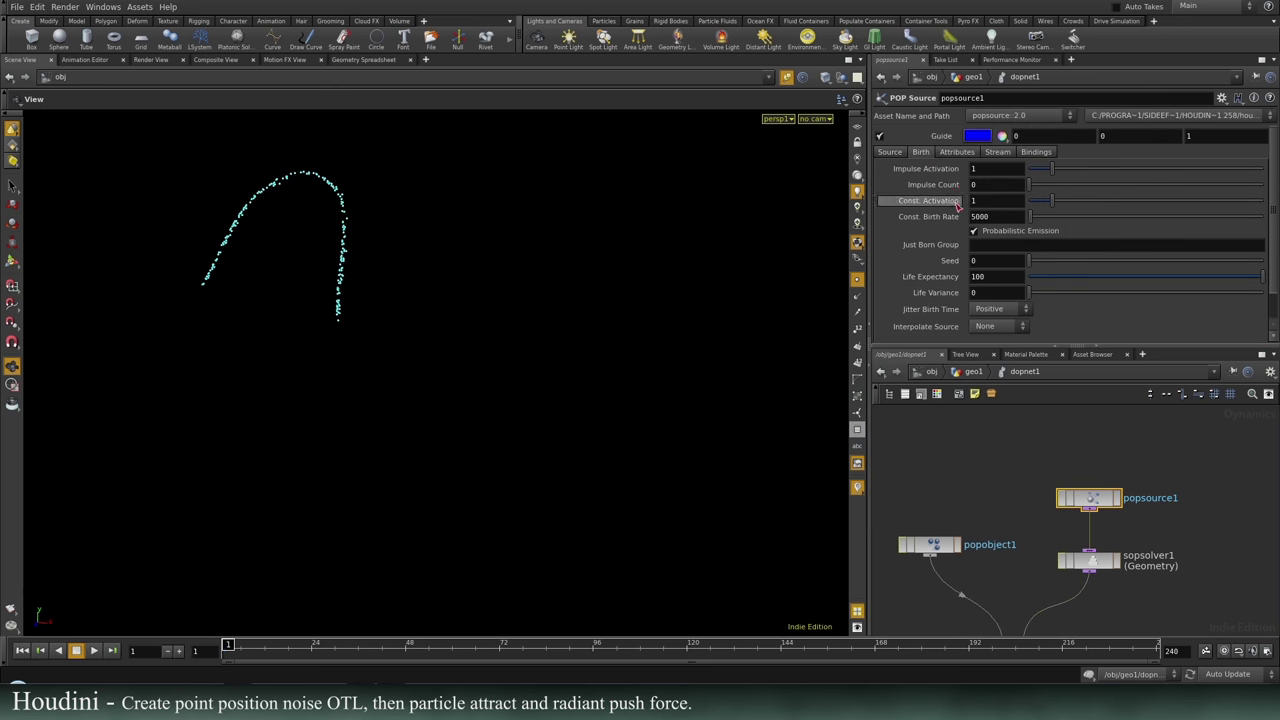
{"action": "left_click", "coordinate": [889, 152]}
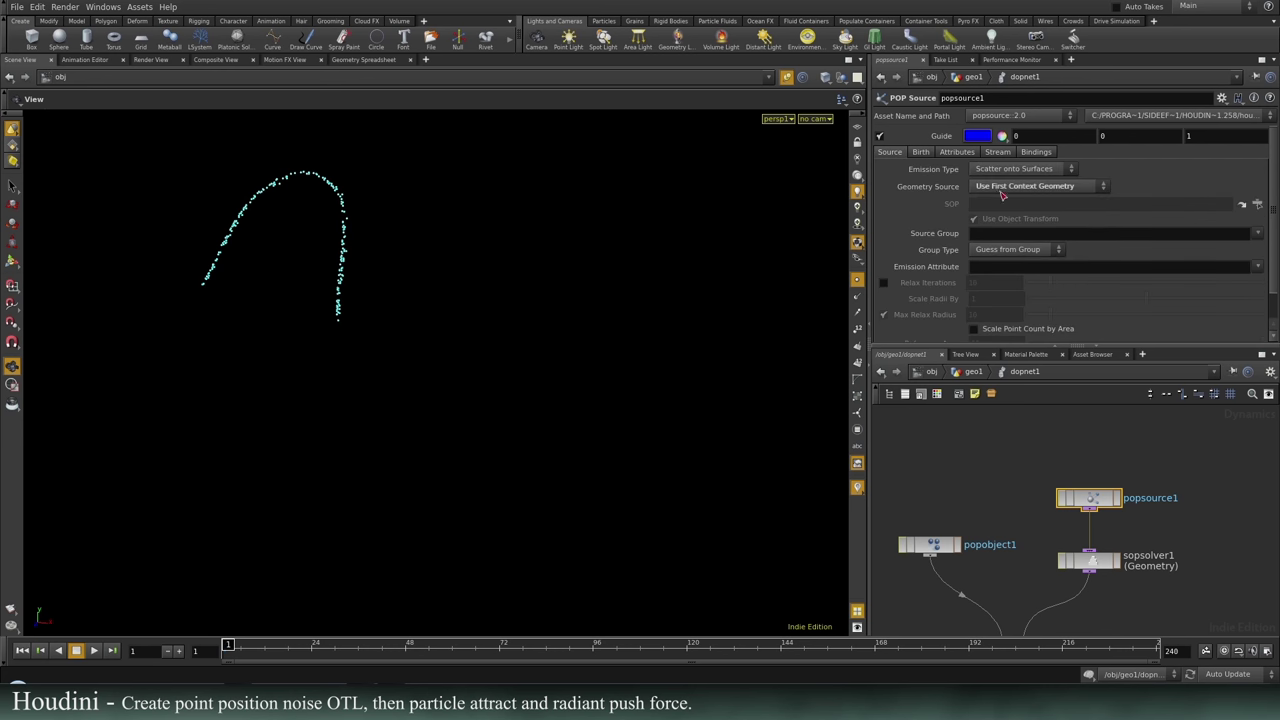
{"action": "left_click", "coordinate": [1014, 170]}
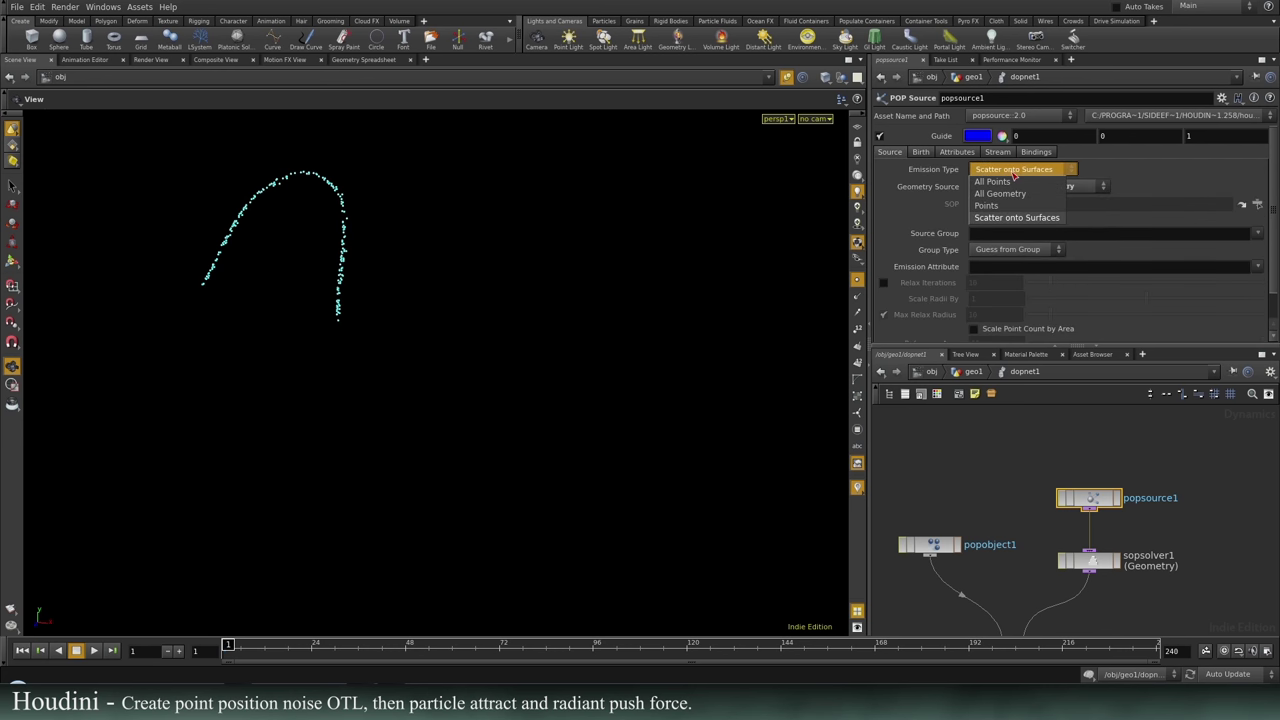
{"action": "left_click", "coordinate": [1013, 183]}
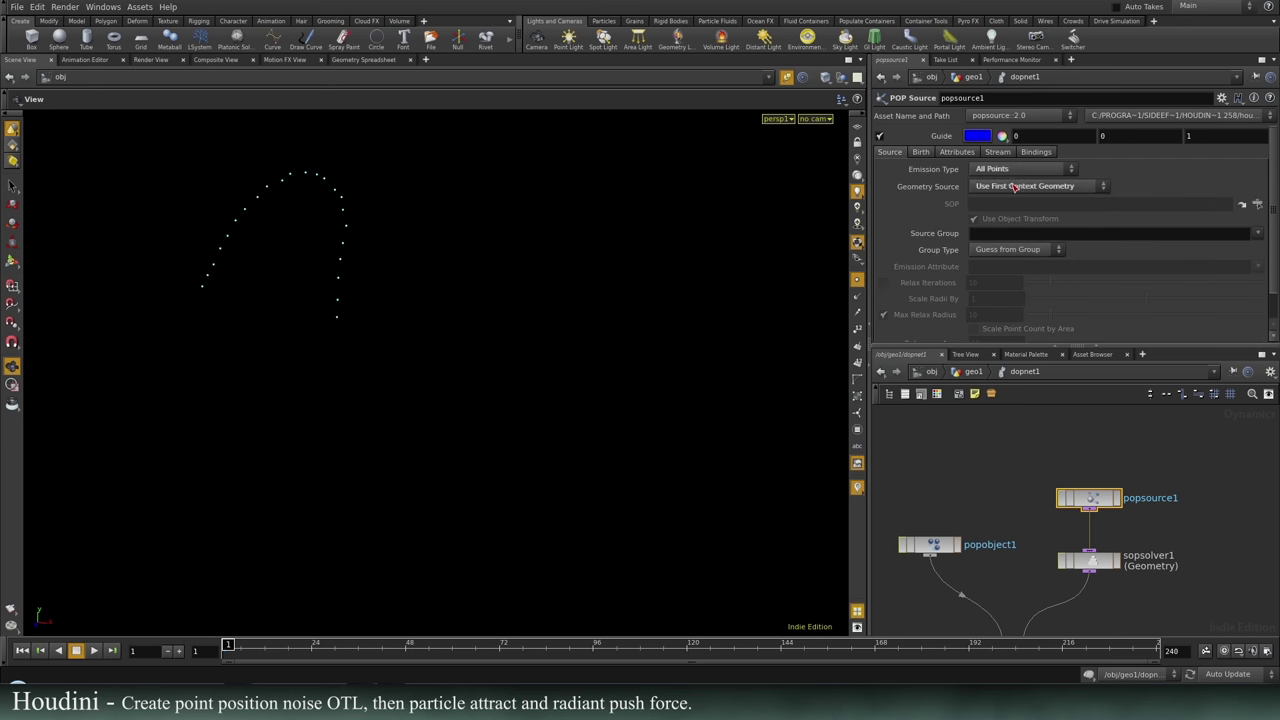
Play the particle simulation with the new emission type, then stop and return to the first frame.
{"action": "left_click", "coordinate": [96, 651]}
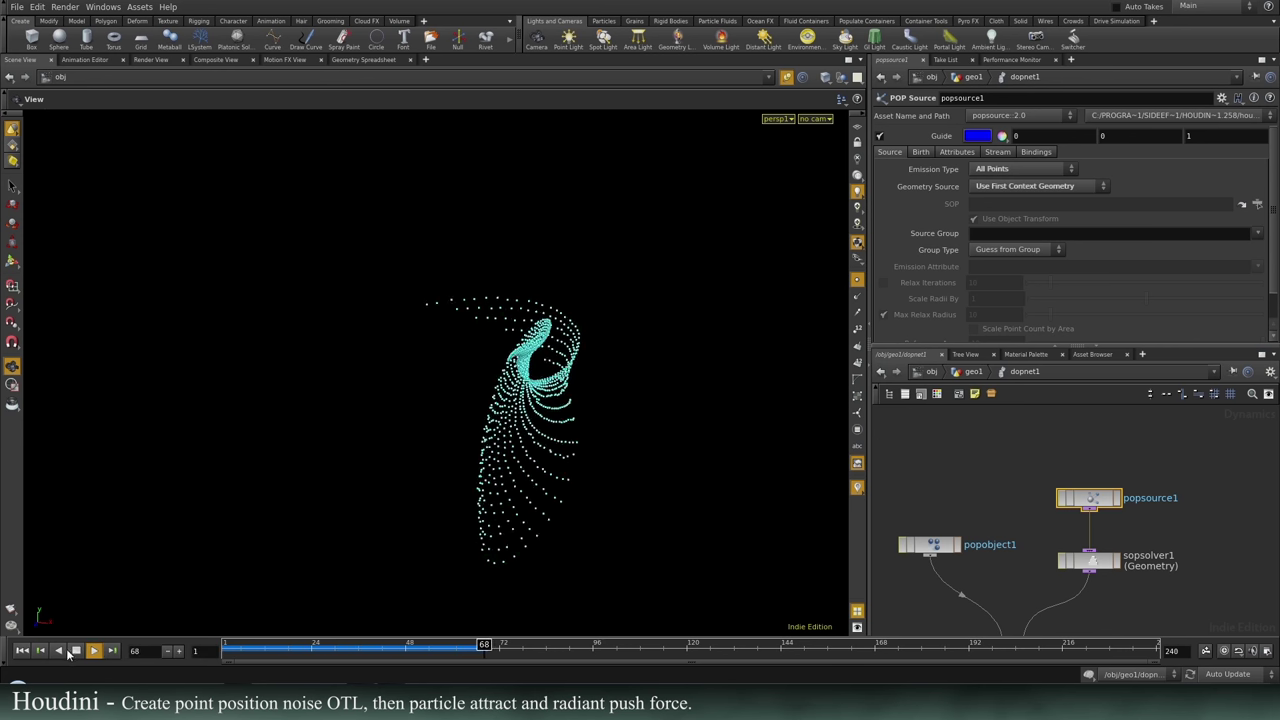
{"action": "left_click", "coordinate": [76, 651]}
{"action": "left_click", "coordinate": [23, 652]}
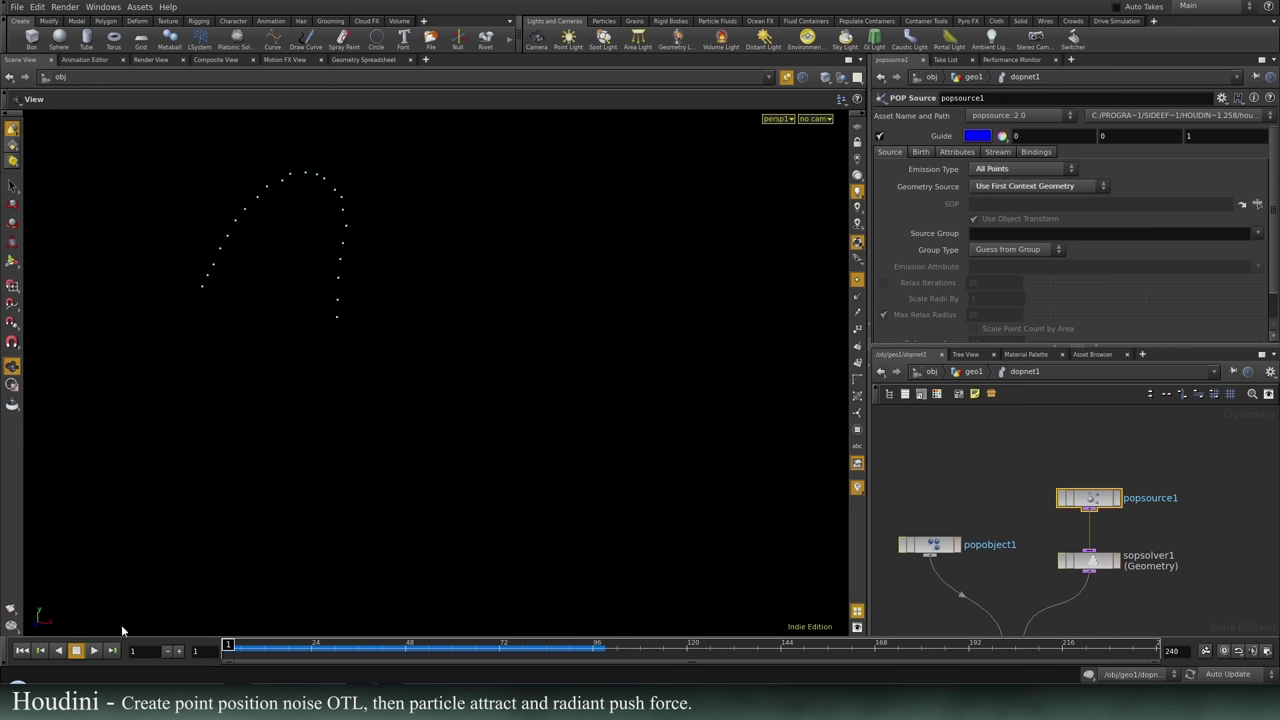
Set popsource1's impulse activation to the expression $F<3.
{"action": "left_click", "coordinate": [921, 152]}
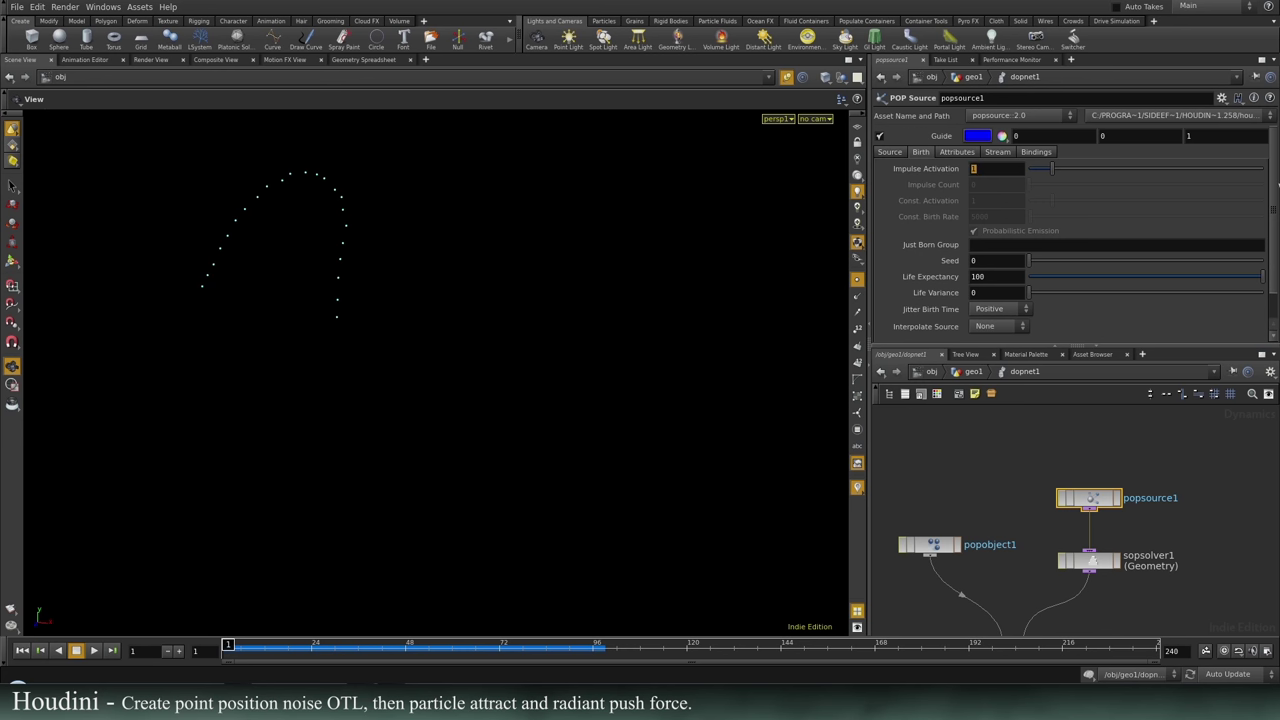
{"action": "left_click", "coordinate": [974, 168]}
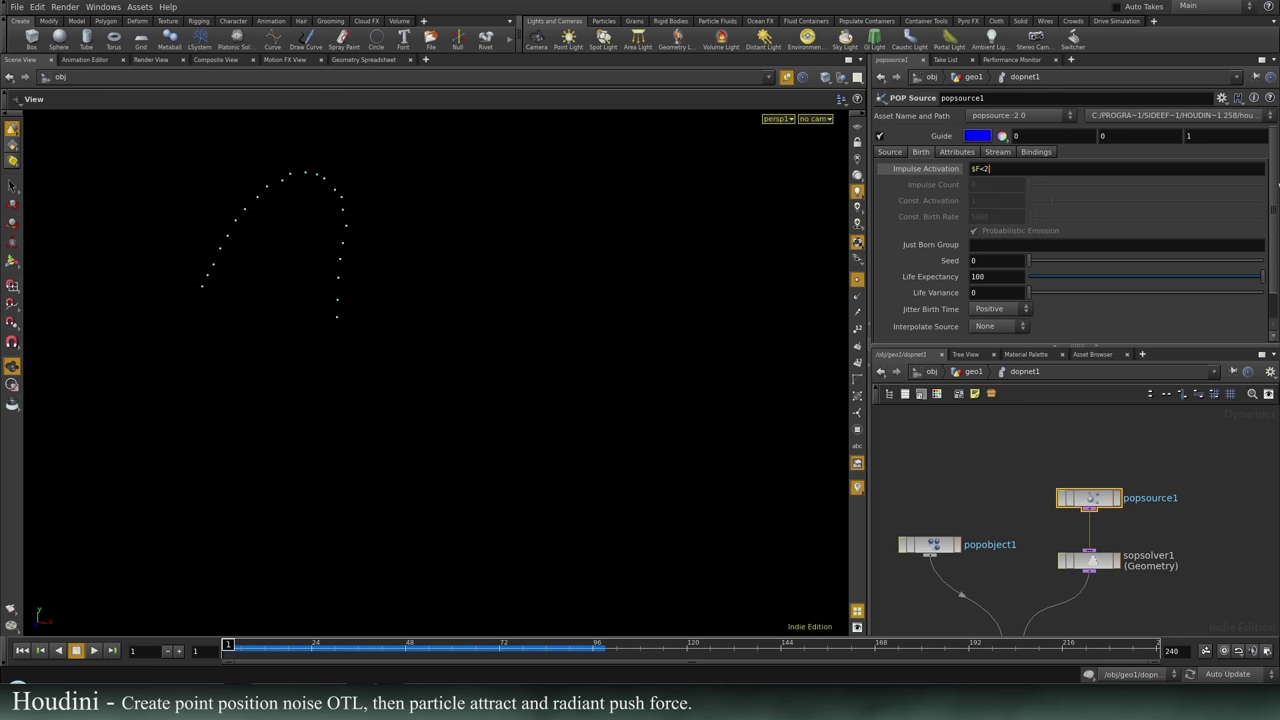
{"action": "key", "text": "Return"}
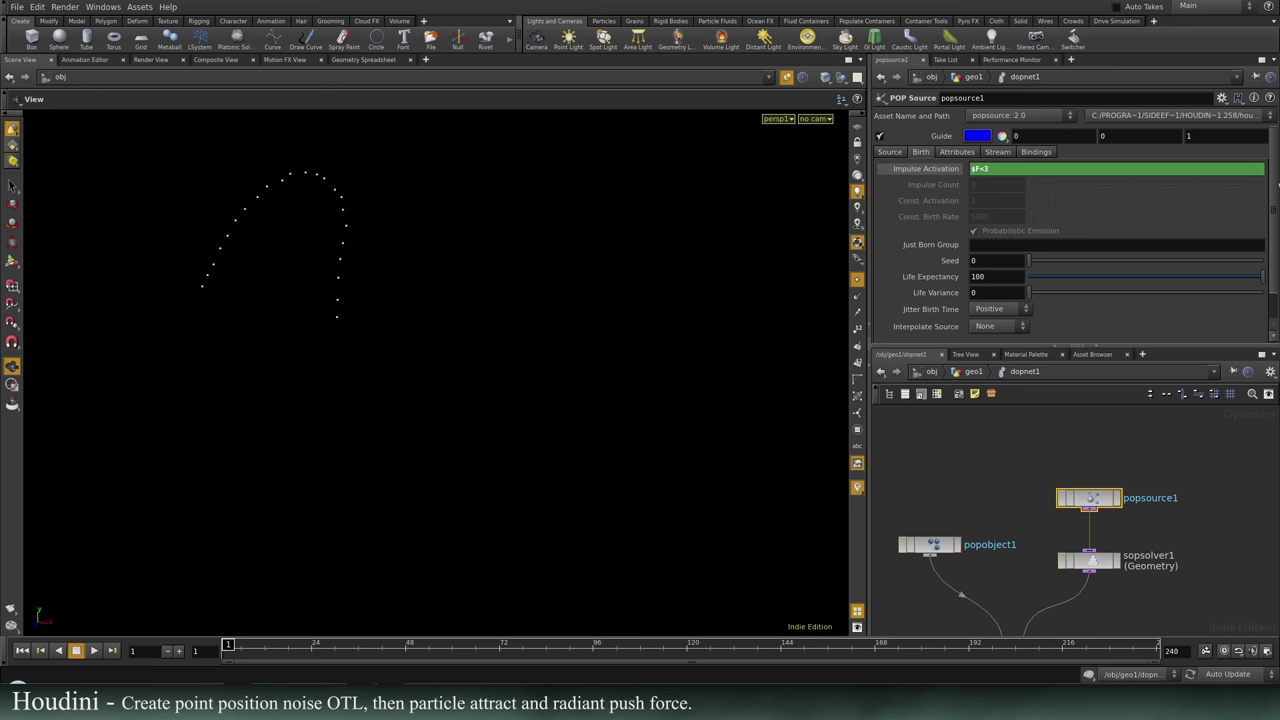
{"action": "middle_click", "coordinate": [928, 172], "text": "ctrl"}
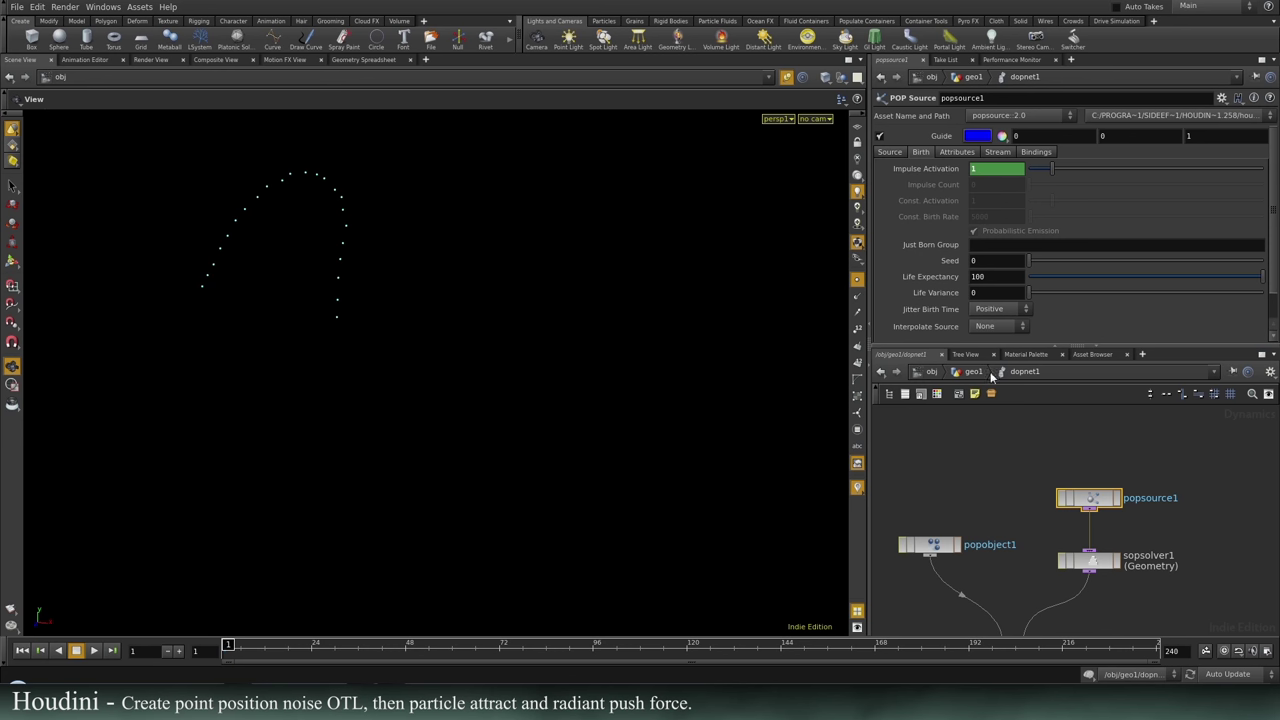
{"action": "key", "text": "ctrl+z"}
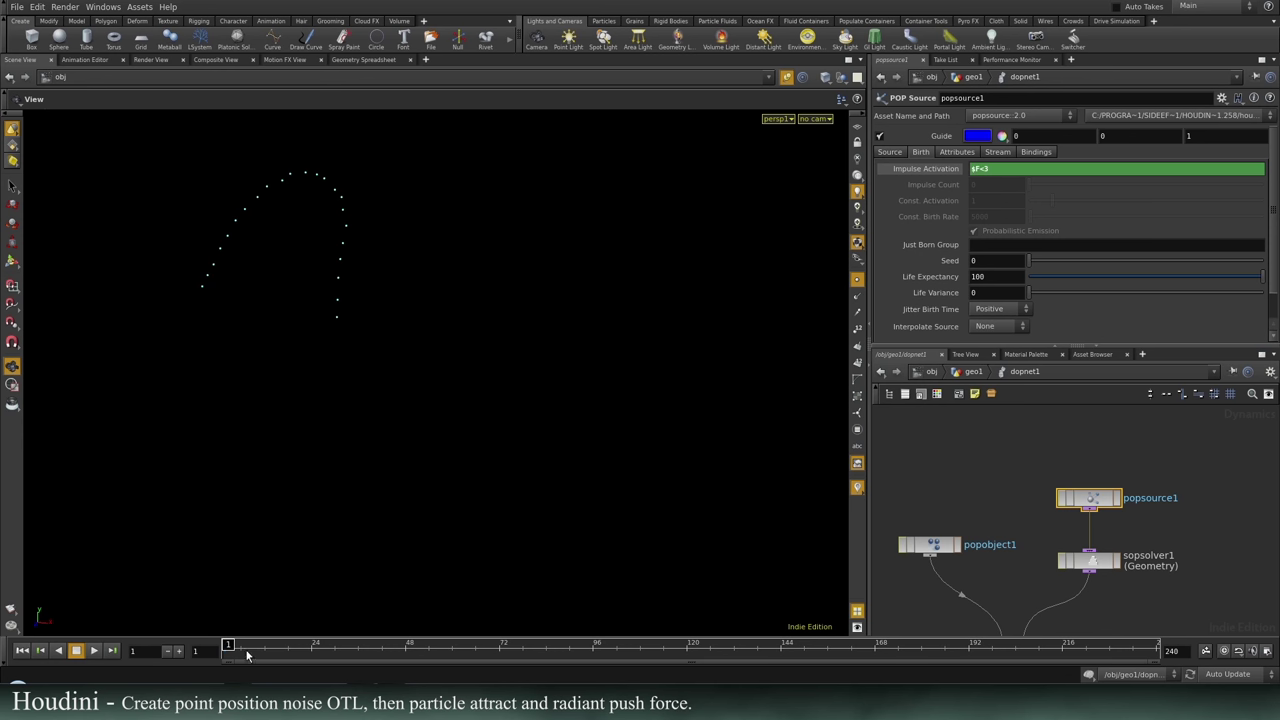
{"action": "middle_click", "coordinate": [940, 170], "text": "ctrl"}
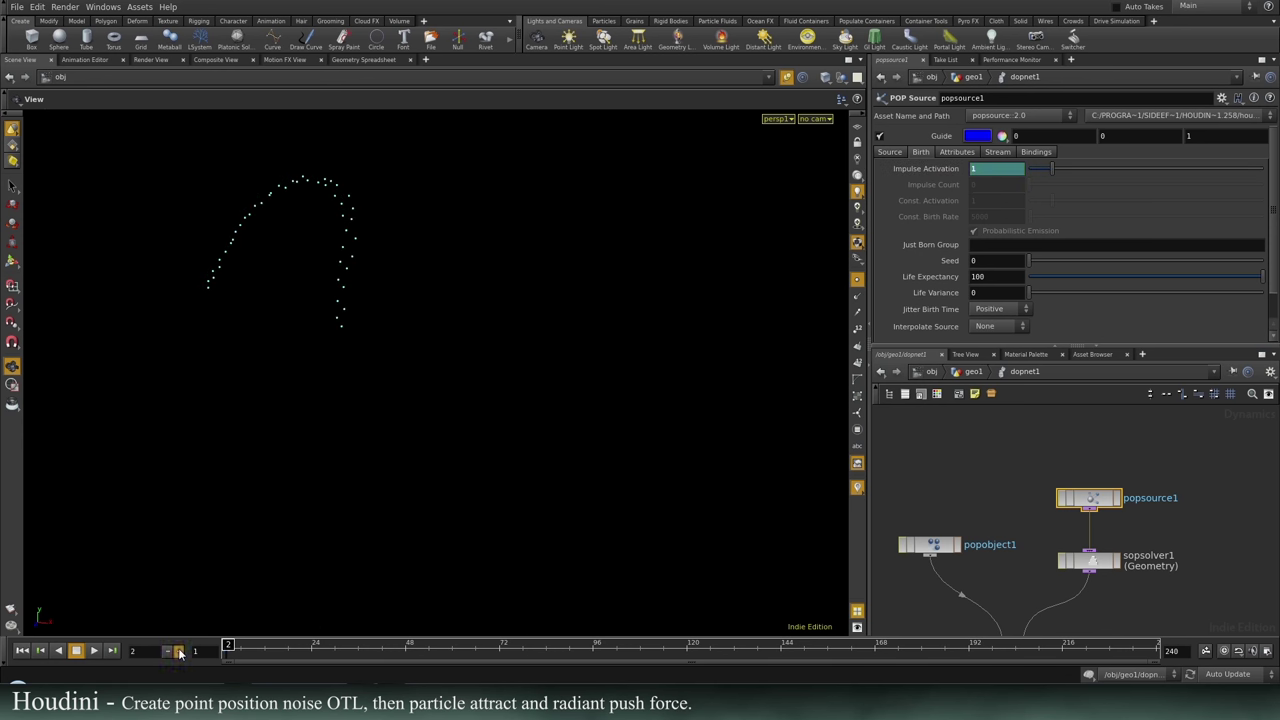
Advance the simulation one frame at a time past frame 20 to check the emission, then return to frame 1.
{"action": "left_click", "coordinate": [180, 651]}
{"action": "left_click", "coordinate": [180, 651]}
{"action": "left_click", "coordinate": [180, 651]}
{"action": "left_click", "coordinate": [180, 651]}
{"action": "left_click", "coordinate": [180, 651]}
{"action": "left_click", "coordinate": [180, 651]}
{"action": "left_click", "coordinate": [180, 651]}
{"action": "left_click", "coordinate": [180, 651]}
{"action": "left_click", "coordinate": [180, 651]}
{"action": "left_click", "coordinate": [180, 651]}
{"action": "left_click", "coordinate": [180, 651]}
{"action": "left_click", "coordinate": [180, 651]}
{"action": "left_click", "coordinate": [180, 651]}
{"action": "left_click", "coordinate": [180, 651]}
{"action": "left_click", "coordinate": [180, 651]}
{"action": "left_click", "coordinate": [180, 651]}
{"action": "left_click", "coordinate": [180, 651]}
{"action": "left_click", "coordinate": [180, 651]}
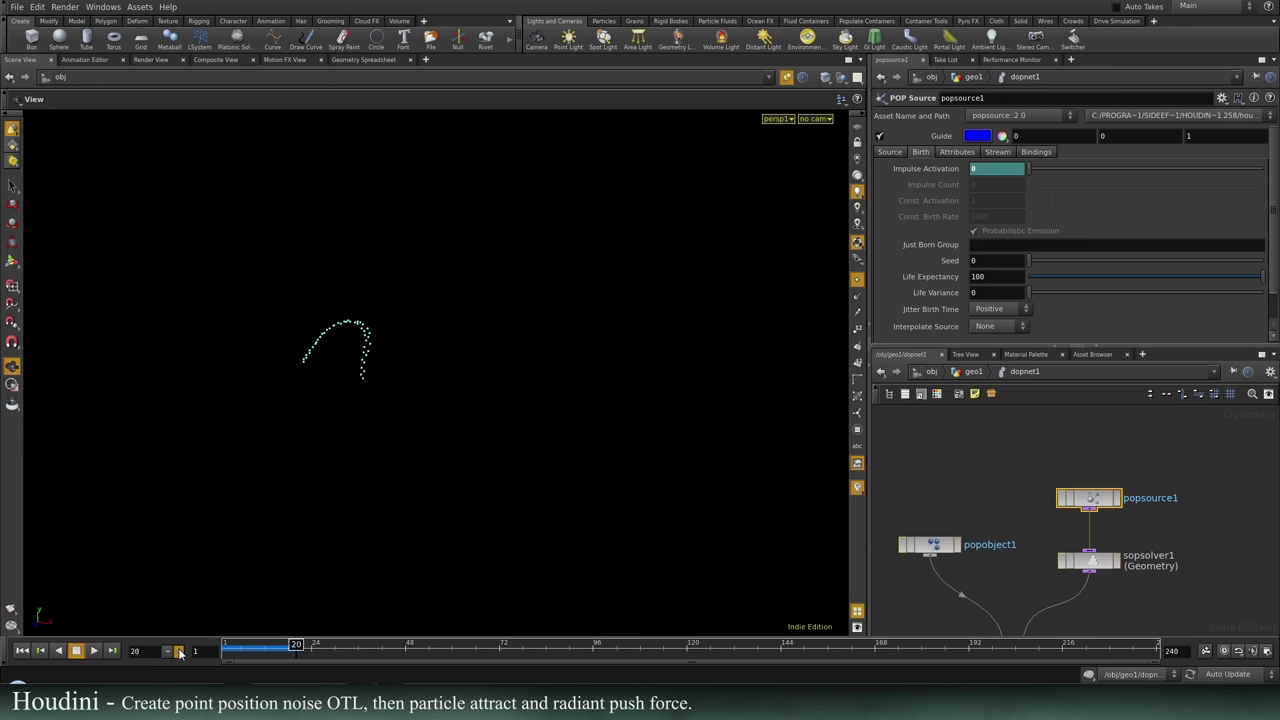
{"action": "left_click", "coordinate": [180, 651]}
{"action": "left_click", "coordinate": [180, 651]}
{"action": "left_click_drag", "start_coordinate": [285, 652], "coordinate": [222, 648]}
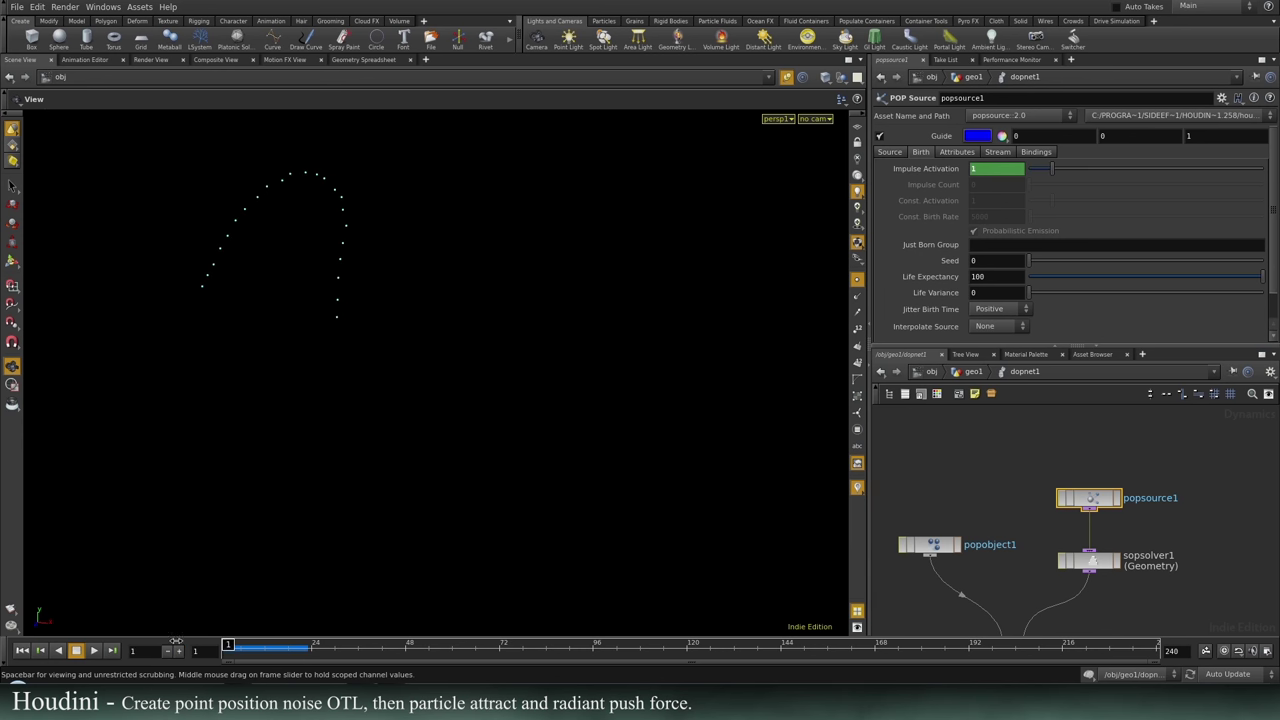
Play the particle simulation, stop it, and examine the particles' point attributes in the geometry spreadsheet.
{"action": "left_click", "coordinate": [94, 651]}
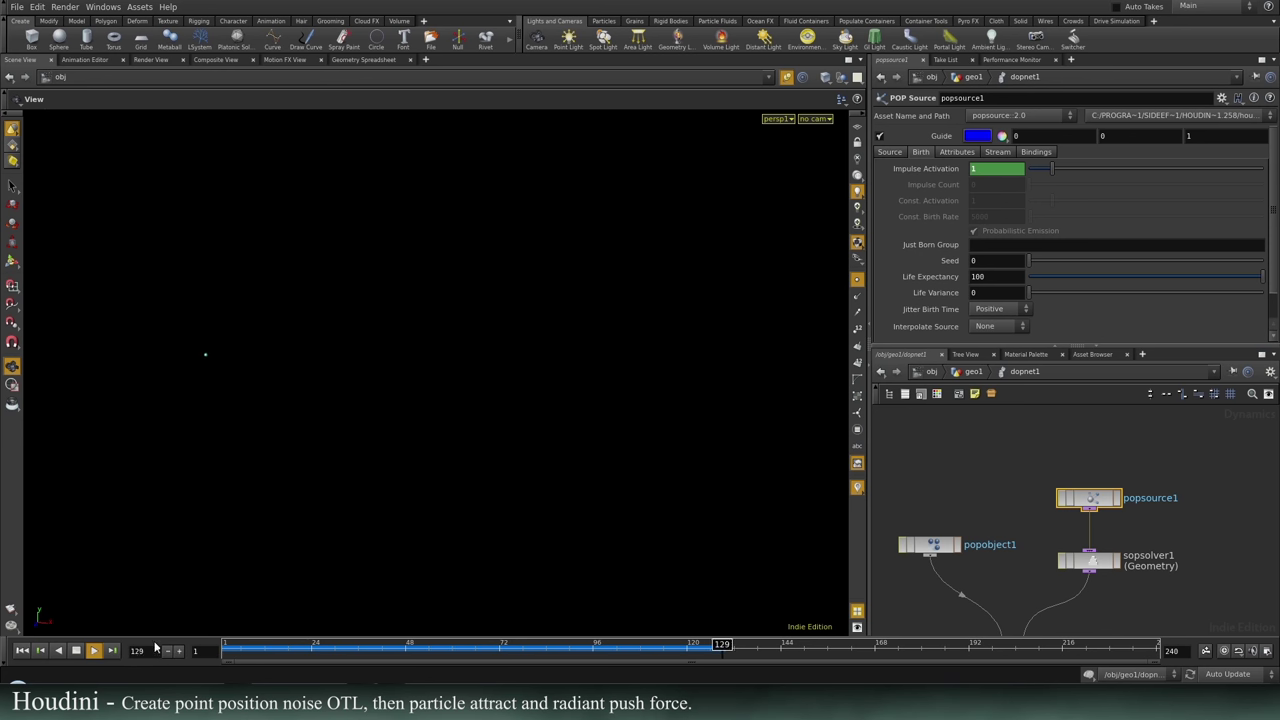
{"action": "left_click", "coordinate": [76, 651]}
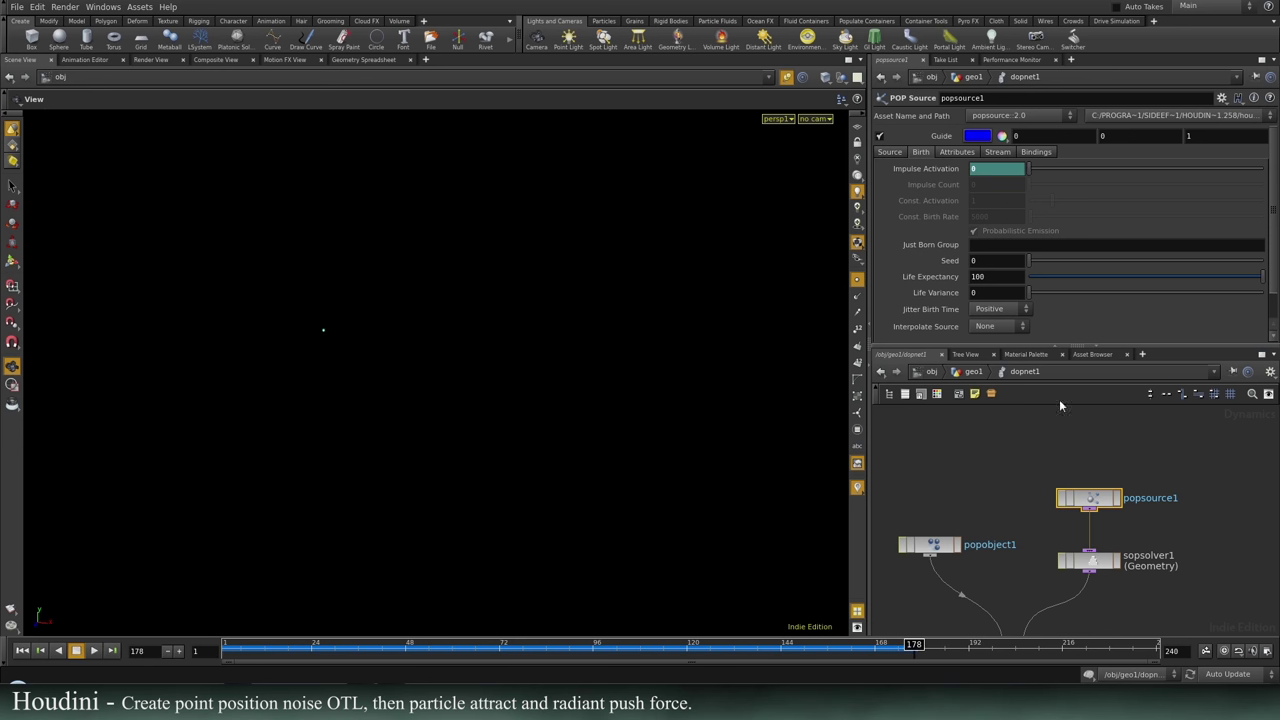
{"action": "scroll", "coordinate": [979, 496], "scroll_direction": "up", "scroll_amount": 2}
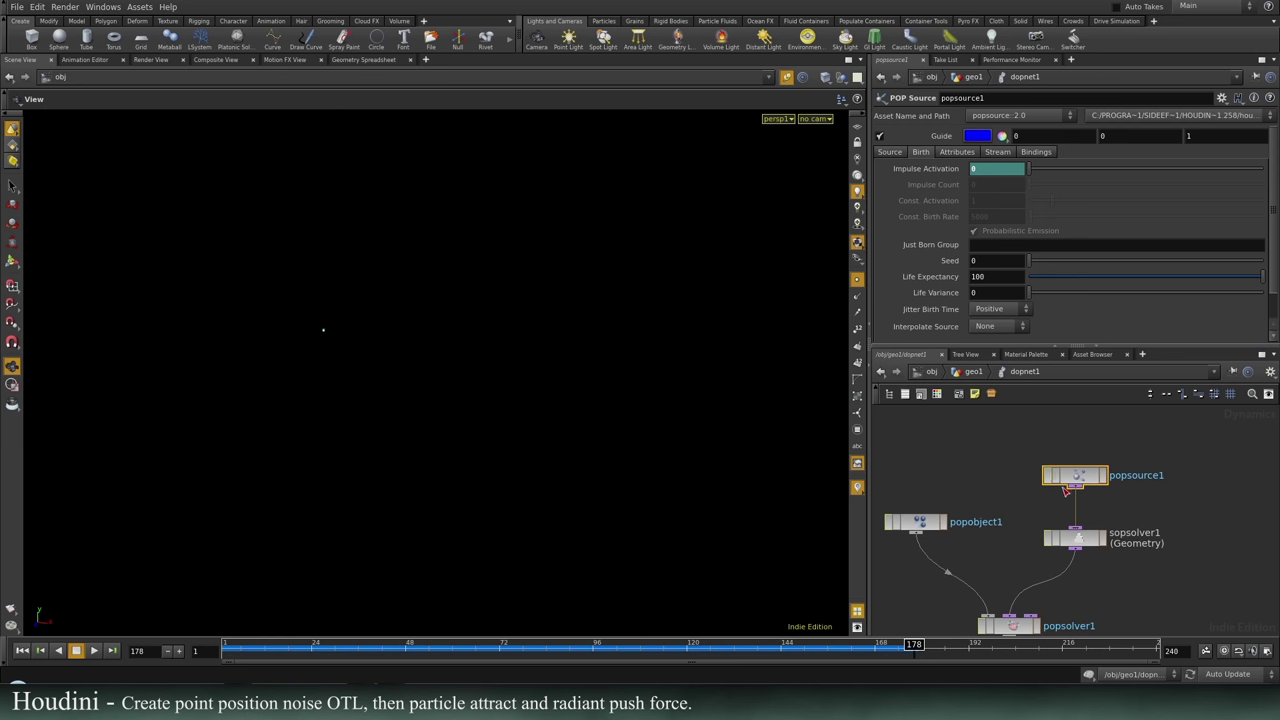
{"action": "left_click", "coordinate": [365, 60]}
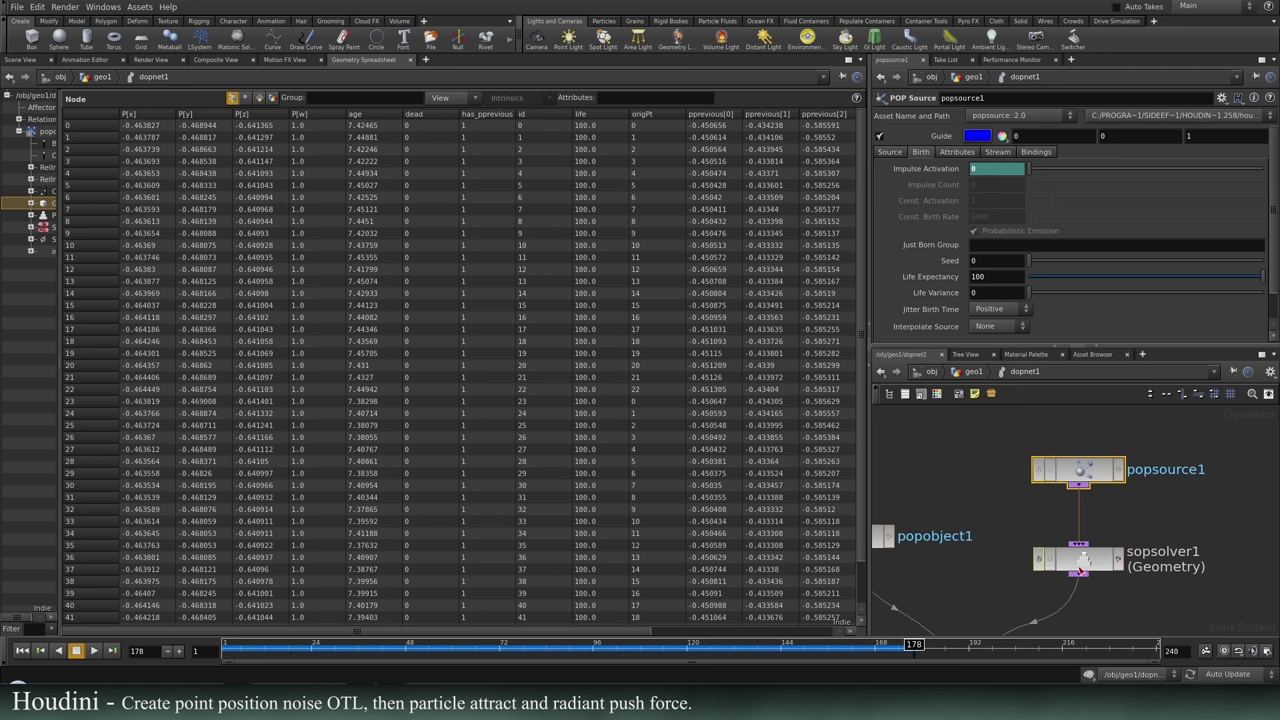
Inside sopsolver1's pointvop1, change the bind1 attribute name to origPt.
{"action": "double_click", "coordinate": [1082, 567]}
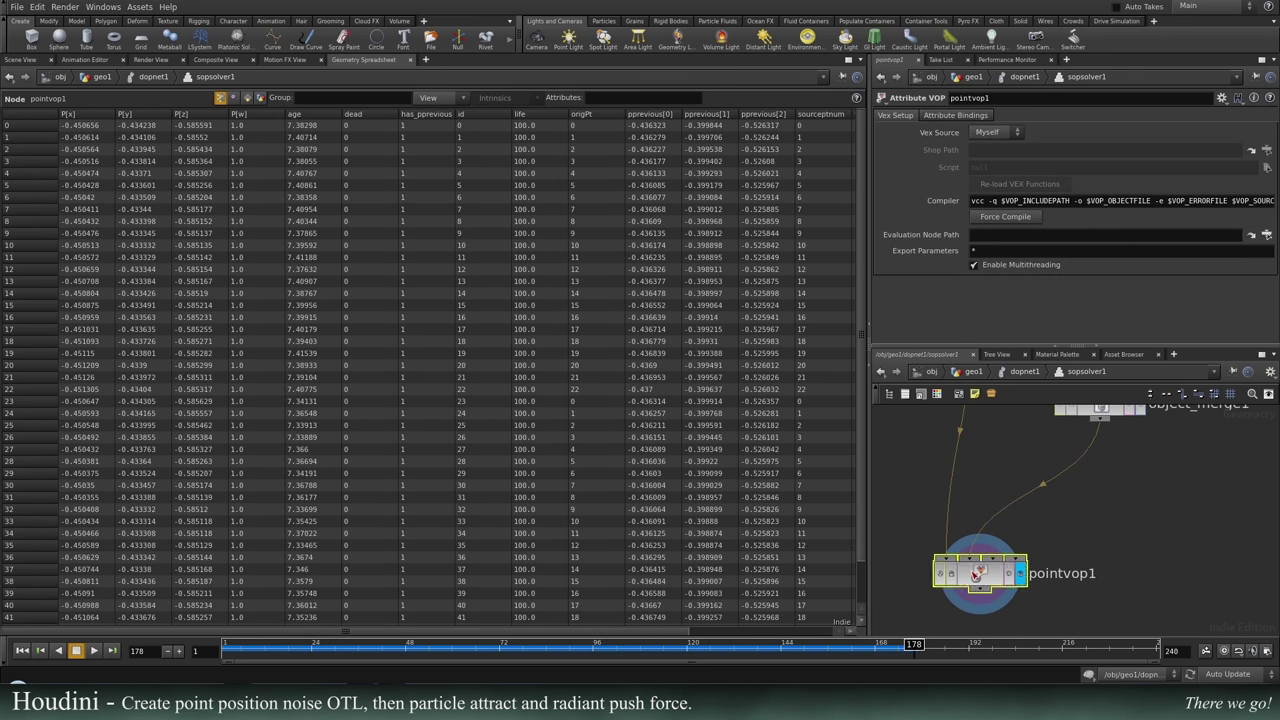
{"action": "double_click", "coordinate": [979, 572]}
{"action": "middle_click_drag", "start_coordinate": [941, 494], "coordinate": [1199, 483]}
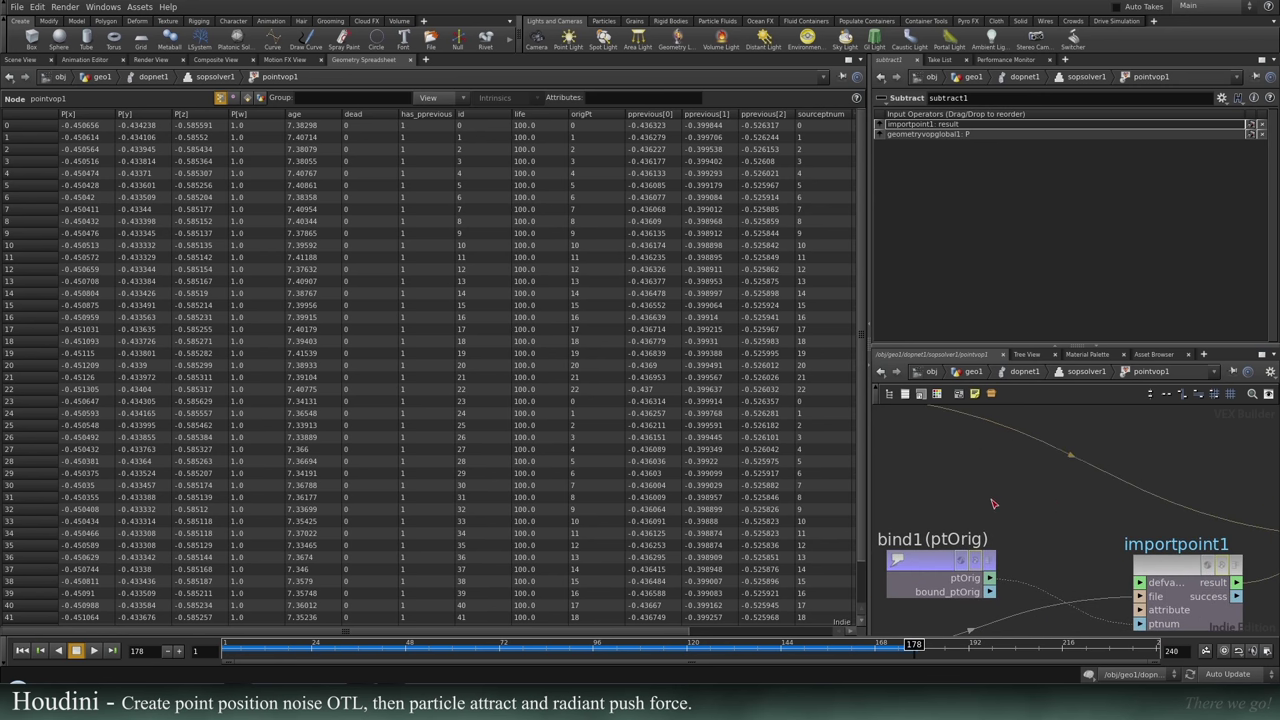
{"action": "left_click", "coordinate": [945, 556]}
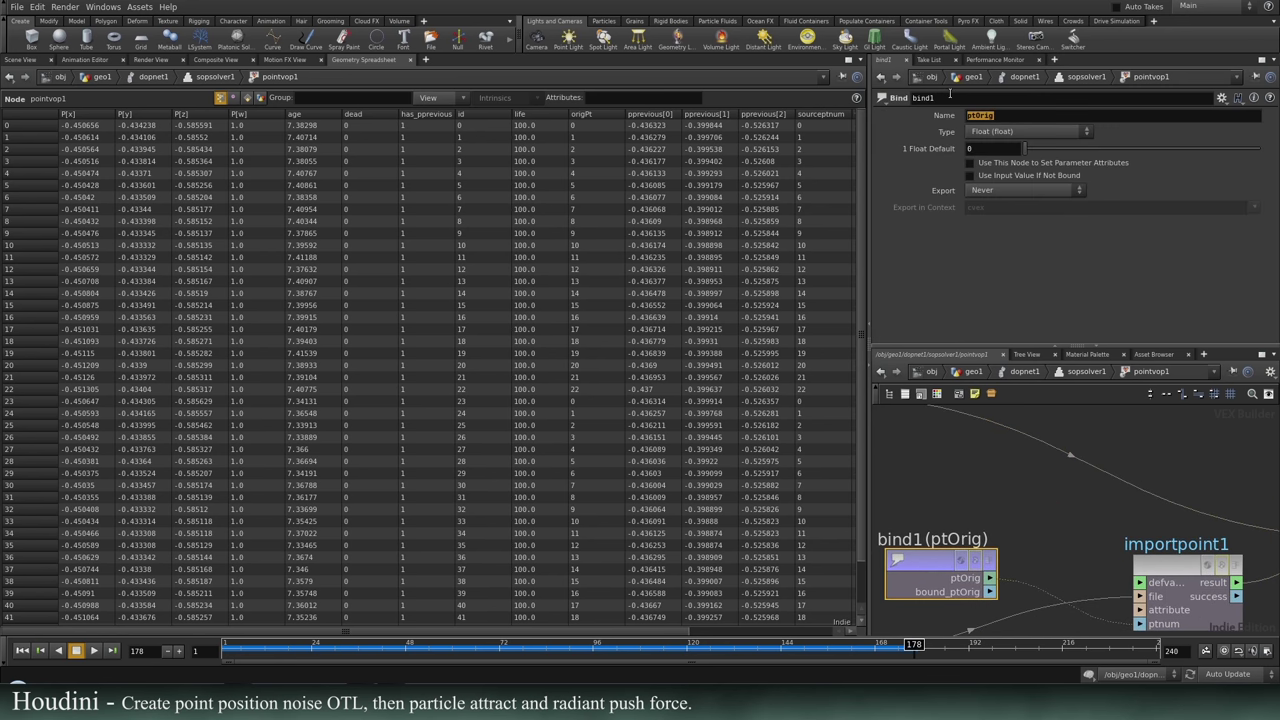
{"action": "type", "text": "op"}
{"action": "key", "text": "BackSpace"}
{"action": "type", "text": "rigPt"}
{"action": "key", "text": "Return"}
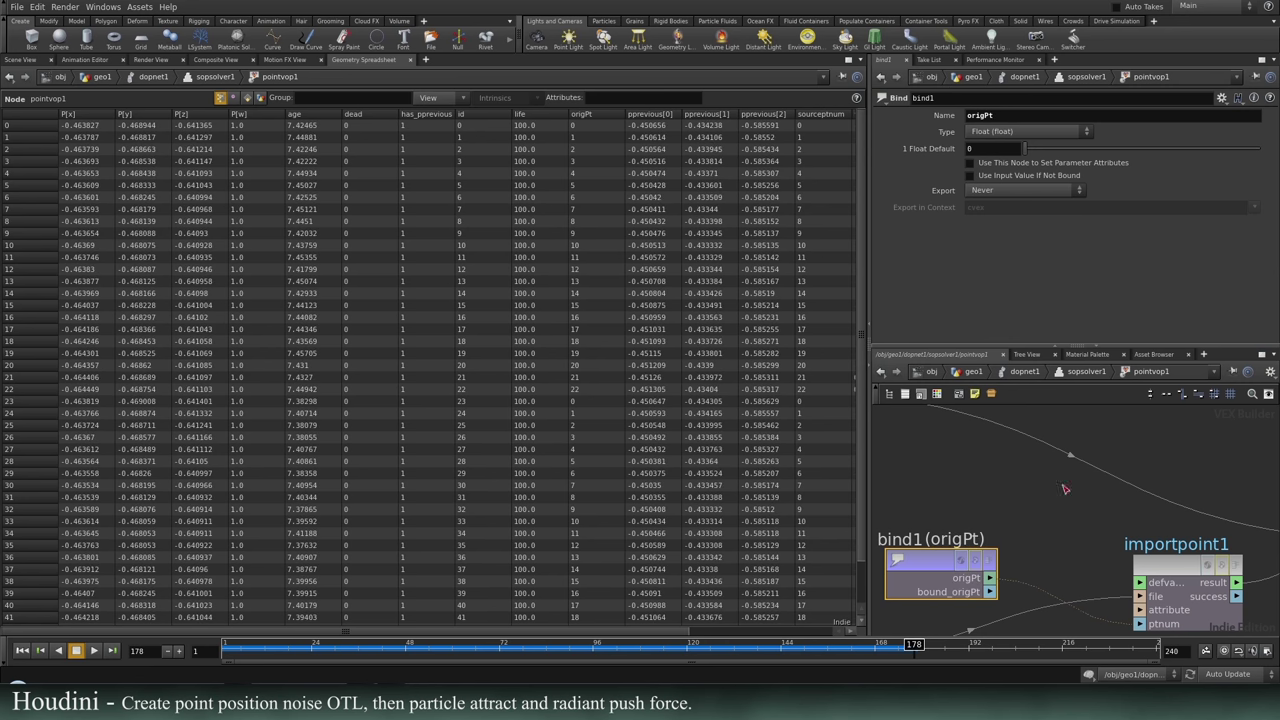
Return to dopnet1 and the scene view, then play the simulation from the first frame to check the attraction.
{"action": "left_click", "coordinate": [1020, 372]}
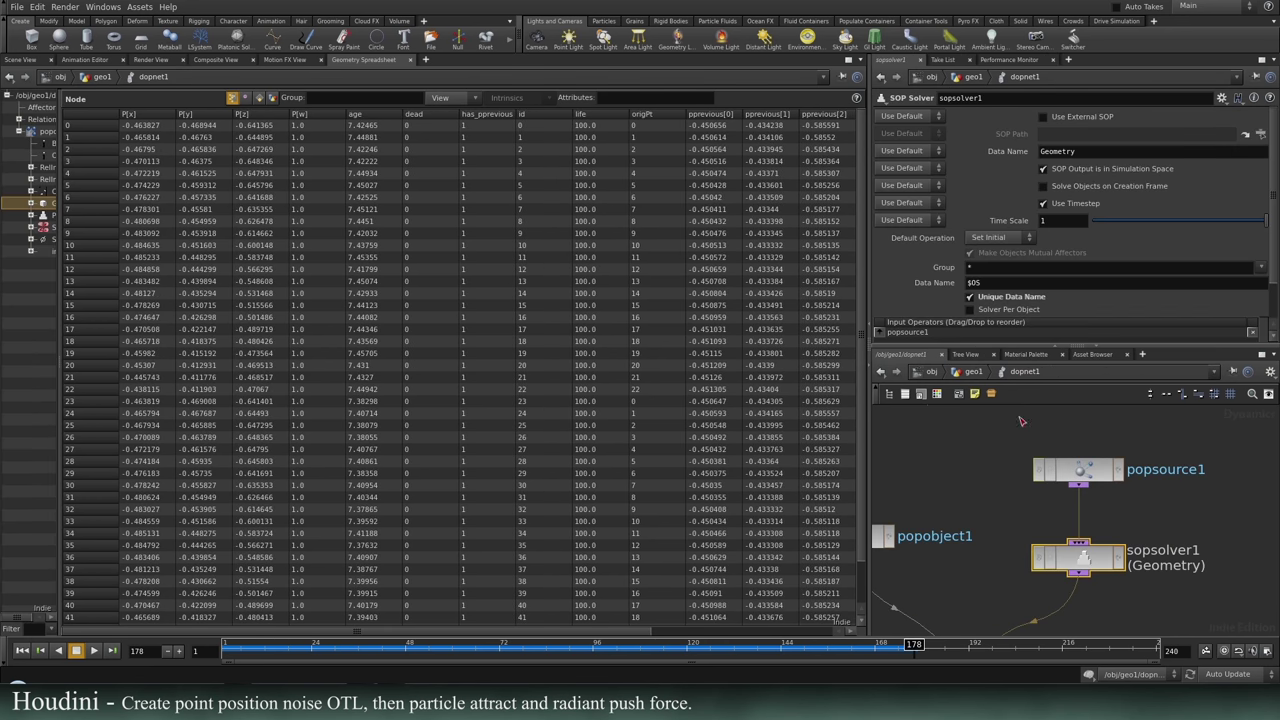
{"action": "left_click", "coordinate": [21, 60]}
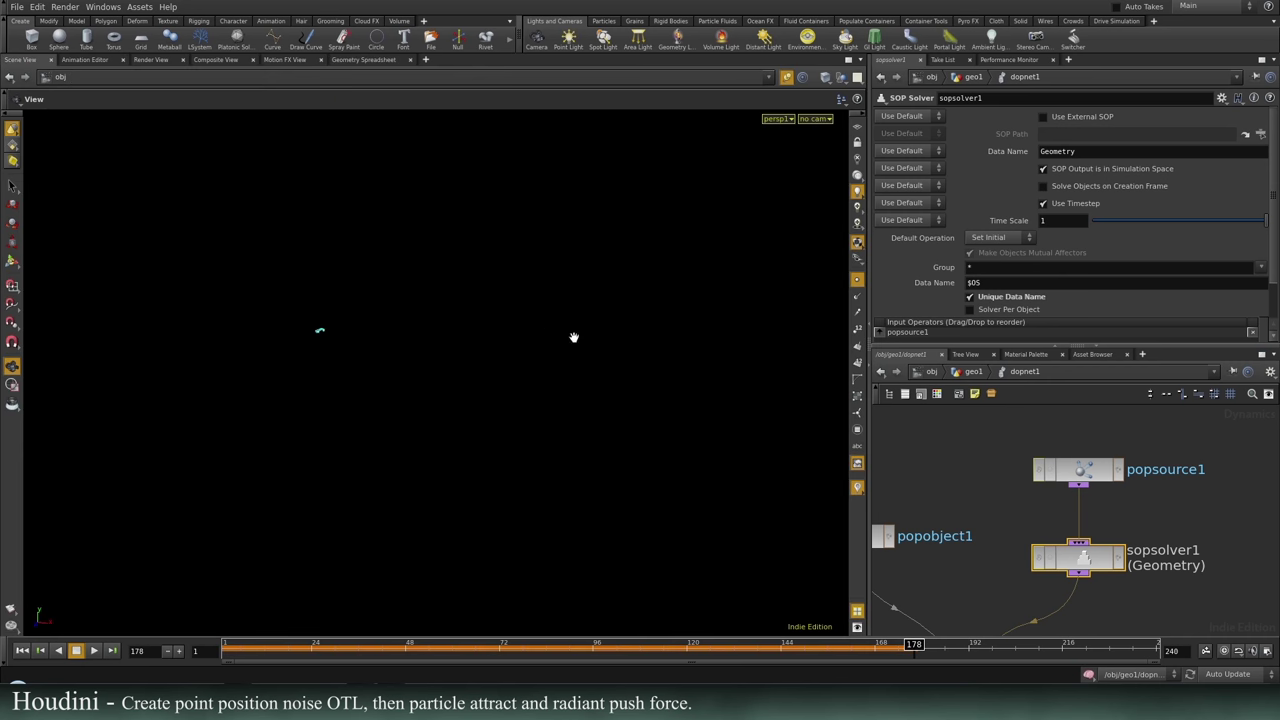
{"action": "left_click", "coordinate": [26, 650]}
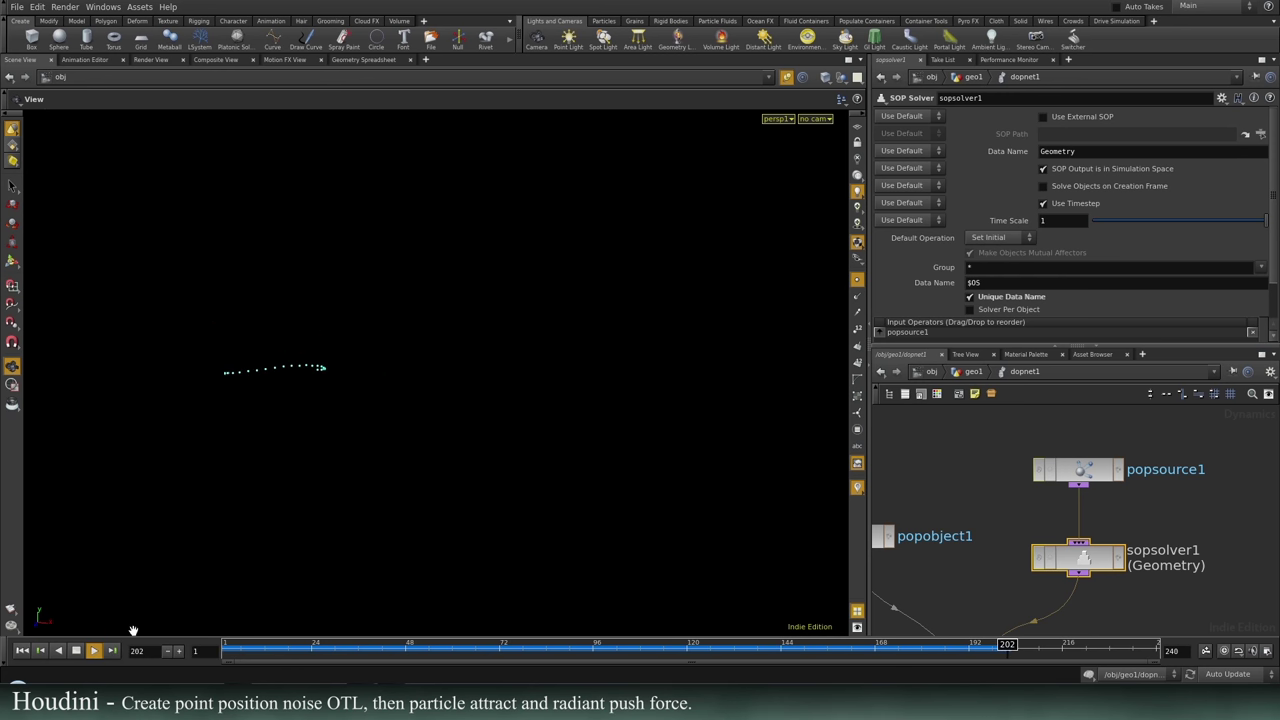
{"action": "left_click", "coordinate": [78, 651]}
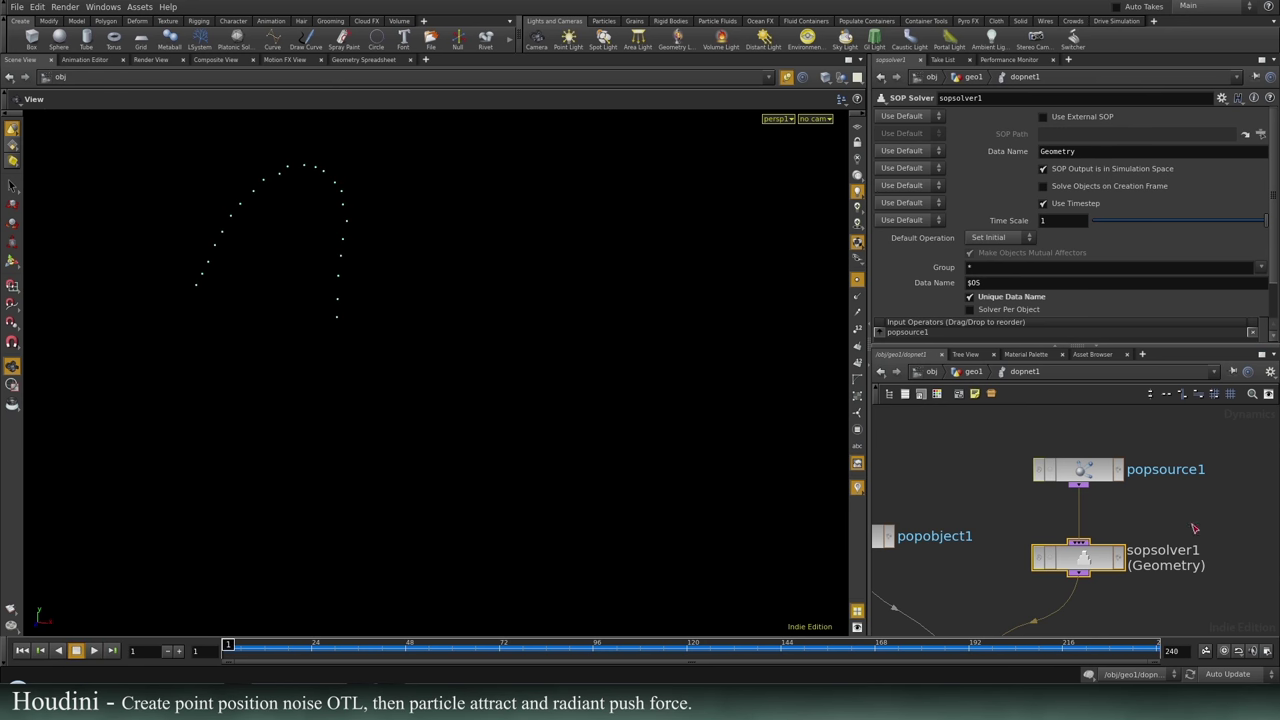
Reopen the pointvop1 network inside sopsolver1, move geometryvopoutput1 away from subtract1, and enlarge the network editor.
{"action": "middle_click_drag", "start_coordinate": [1194, 528], "coordinate": [1172, 460]}
{"action": "double_click", "coordinate": [1061, 492]}
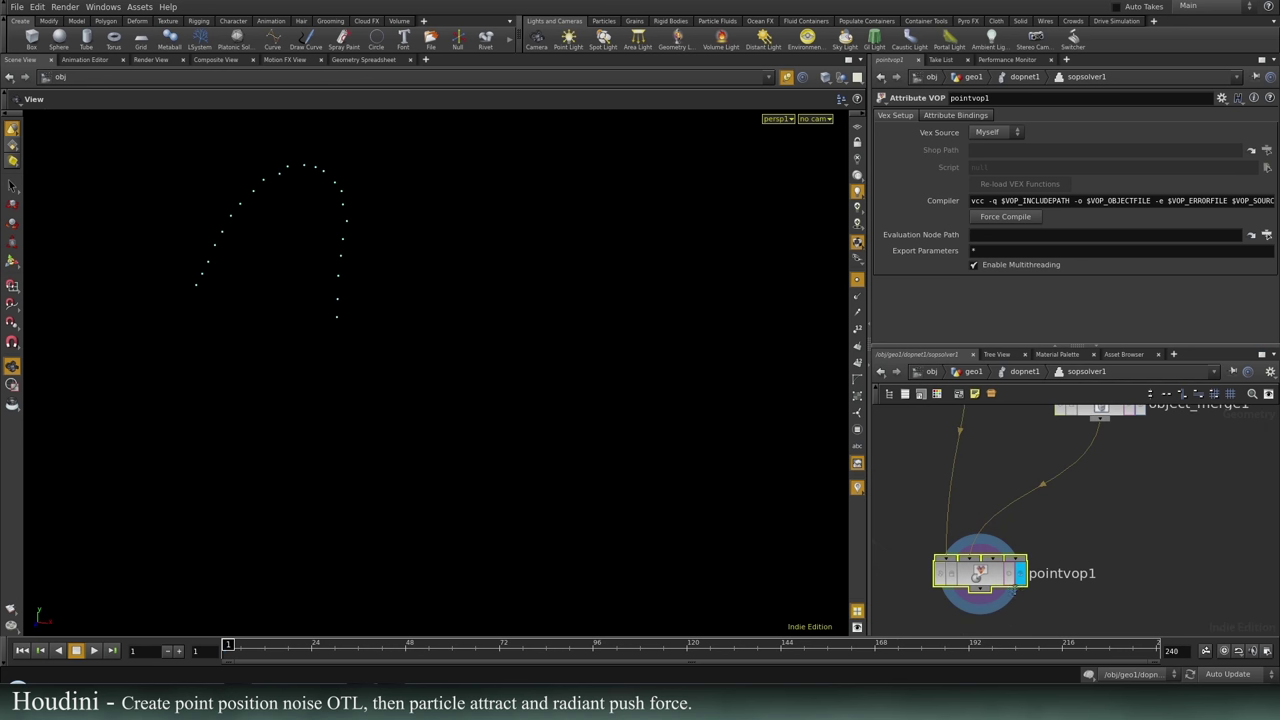
{"action": "double_click", "coordinate": [978, 570]}
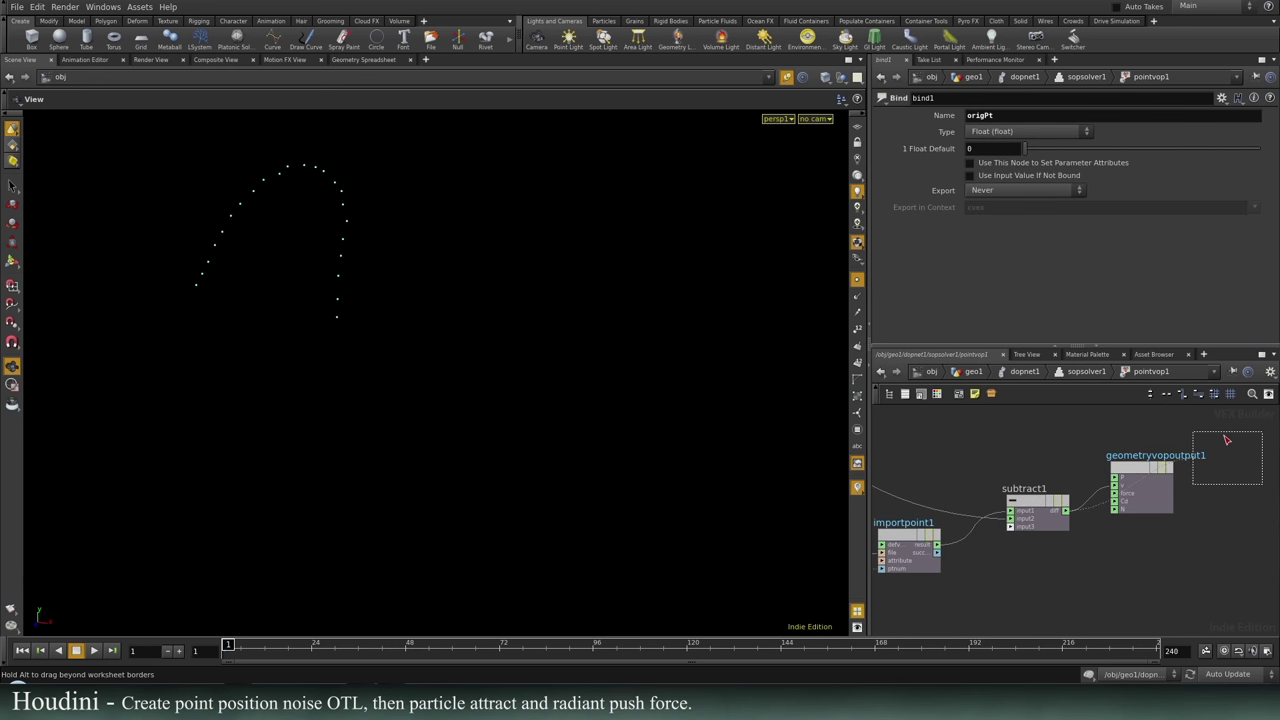
{"action": "left_click_drag", "start_coordinate": [1131, 467], "coordinate": [1224, 417]}
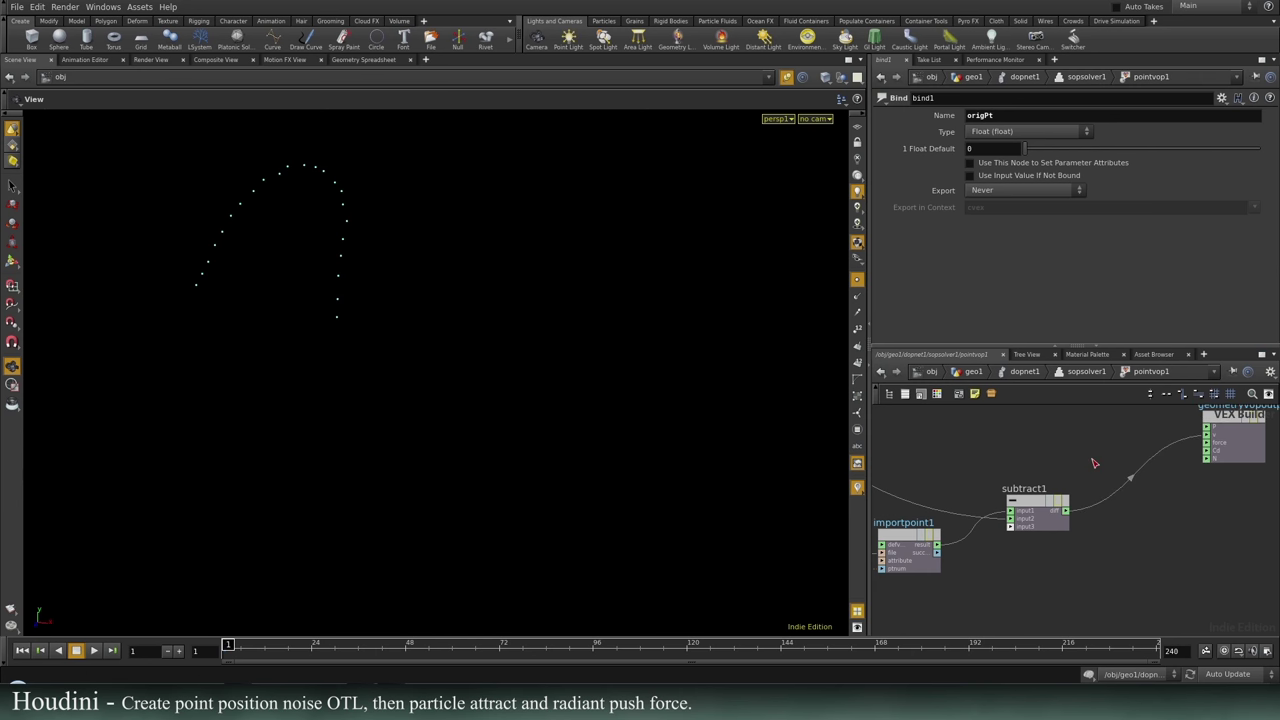
{"action": "scroll", "coordinate": [990, 465], "scroll_direction": "down", "scroll_amount": 1}
{"action": "key", "text": "ctrl+b"}
{"action": "scroll", "coordinate": [588, 290], "scroll_direction": "up", "scroll_amount": 4}
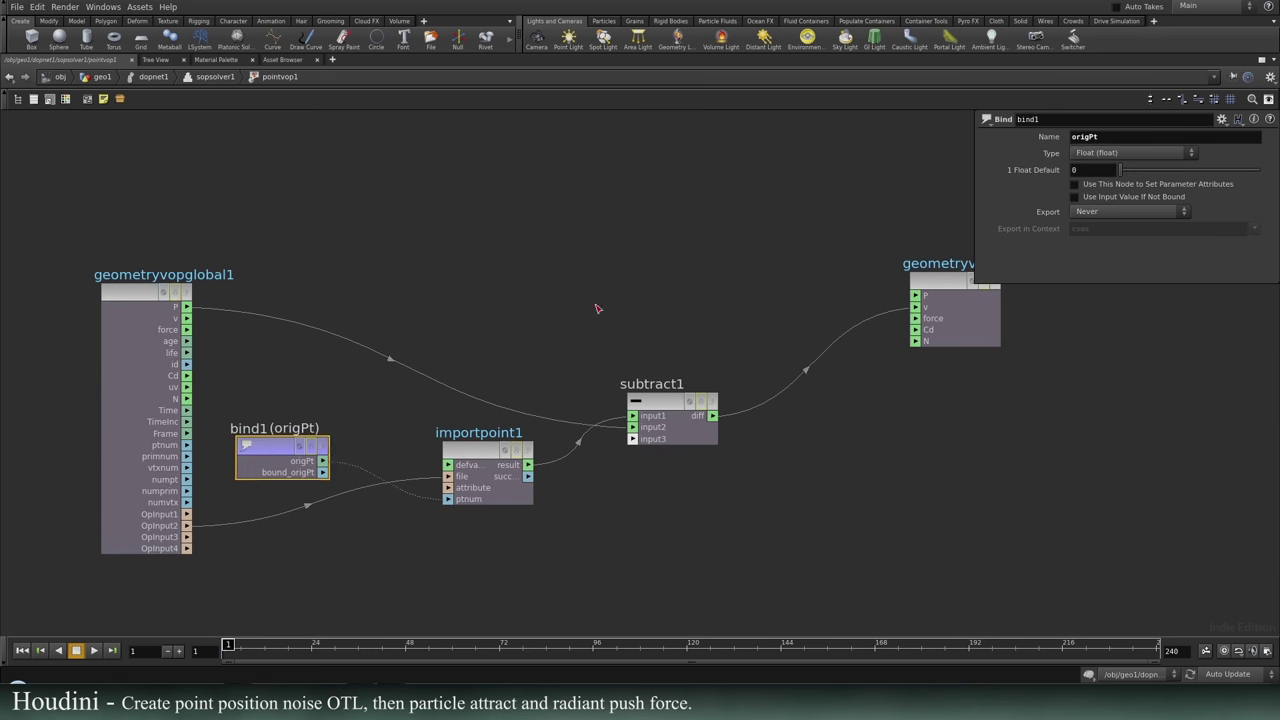
Add an Add node that sums geometryvopglobal1's v and subtract1's diff, and feed its sum into geometryvopoutput1's v.
{"action": "key", "text": "Tab"}
{"action": "type", "text": "add"}
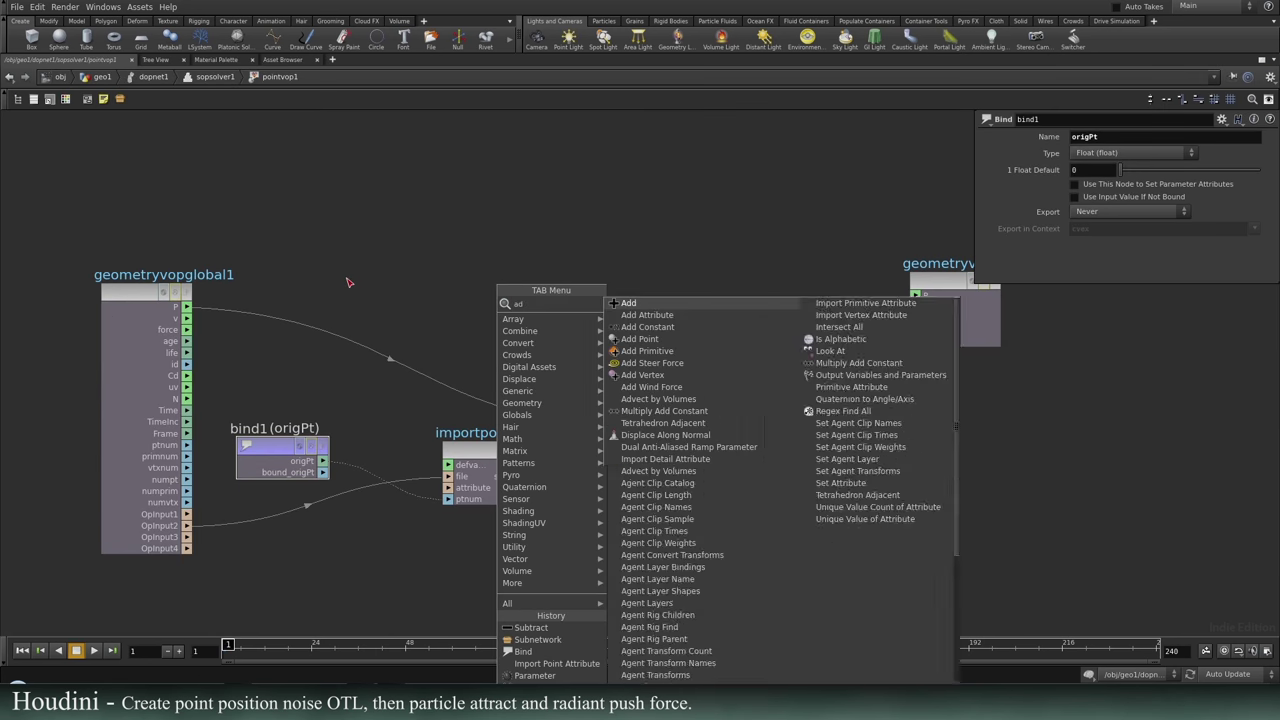
{"action": "key", "text": "Return"}
{"action": "left_click", "coordinate": [676, 293]}
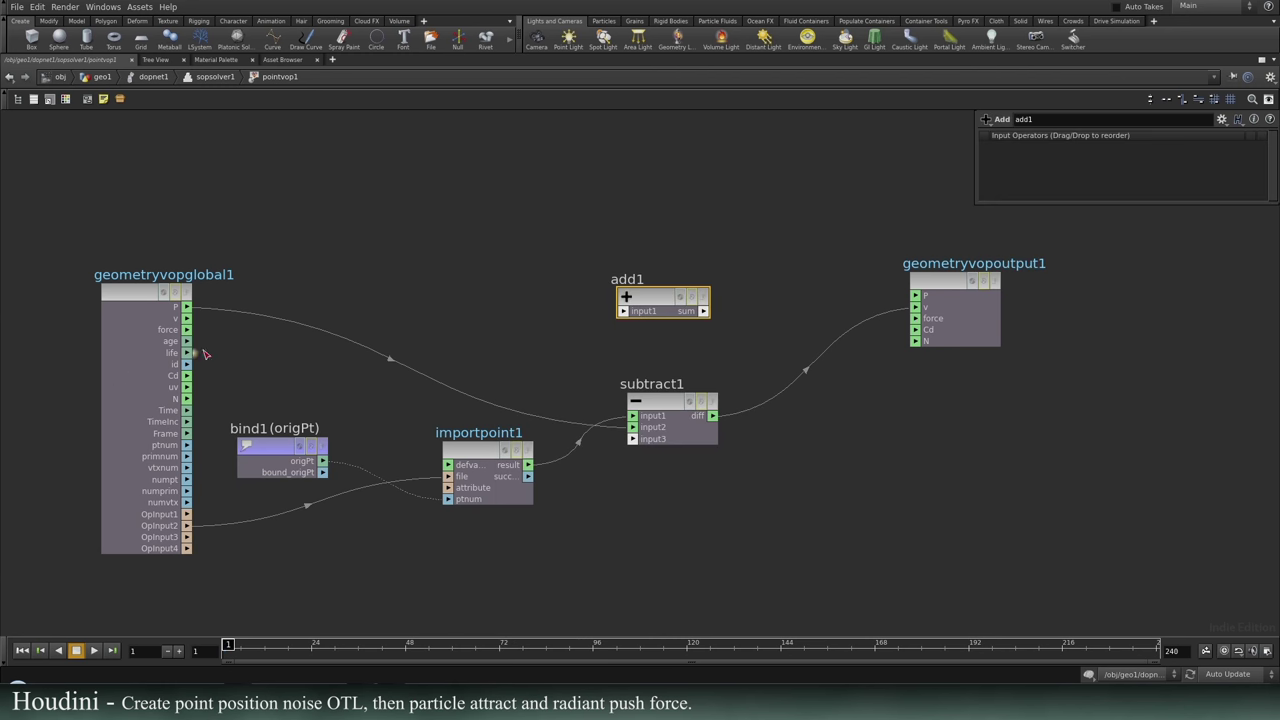
{"action": "left_click_drag", "start_coordinate": [188, 318], "coordinate": [623, 311]}
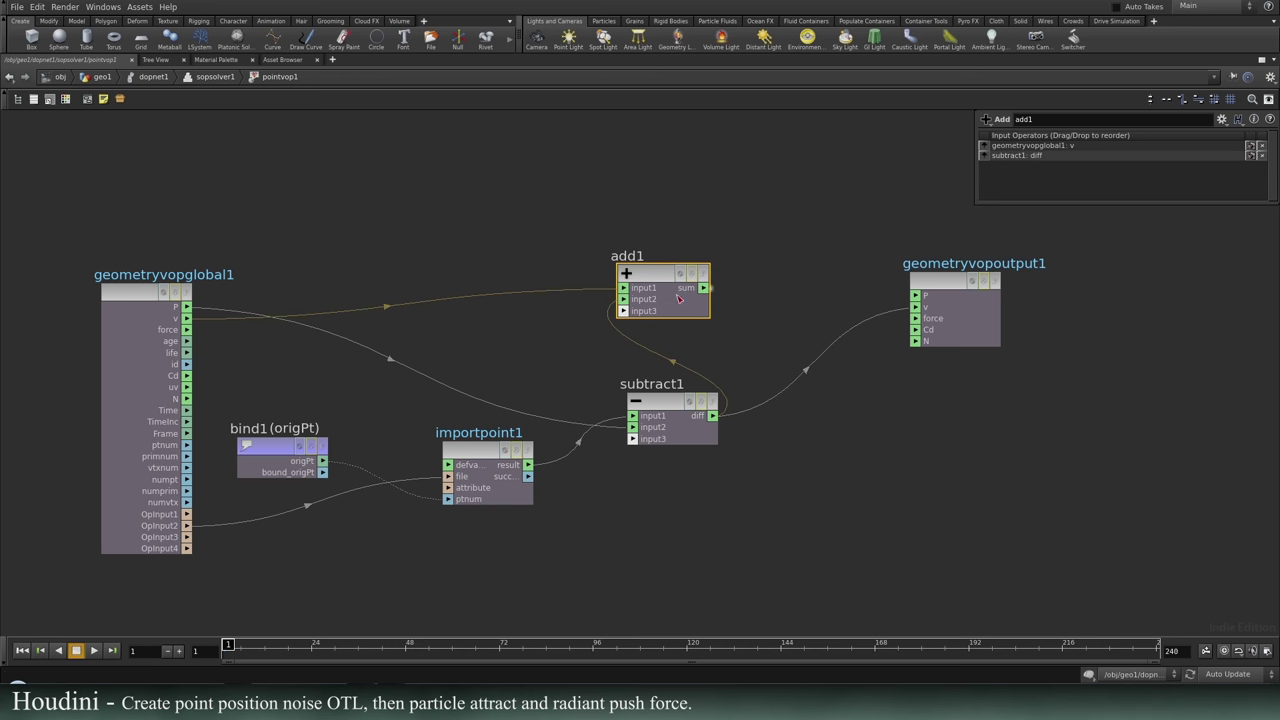
{"action": "left_click", "coordinate": [713, 290]}
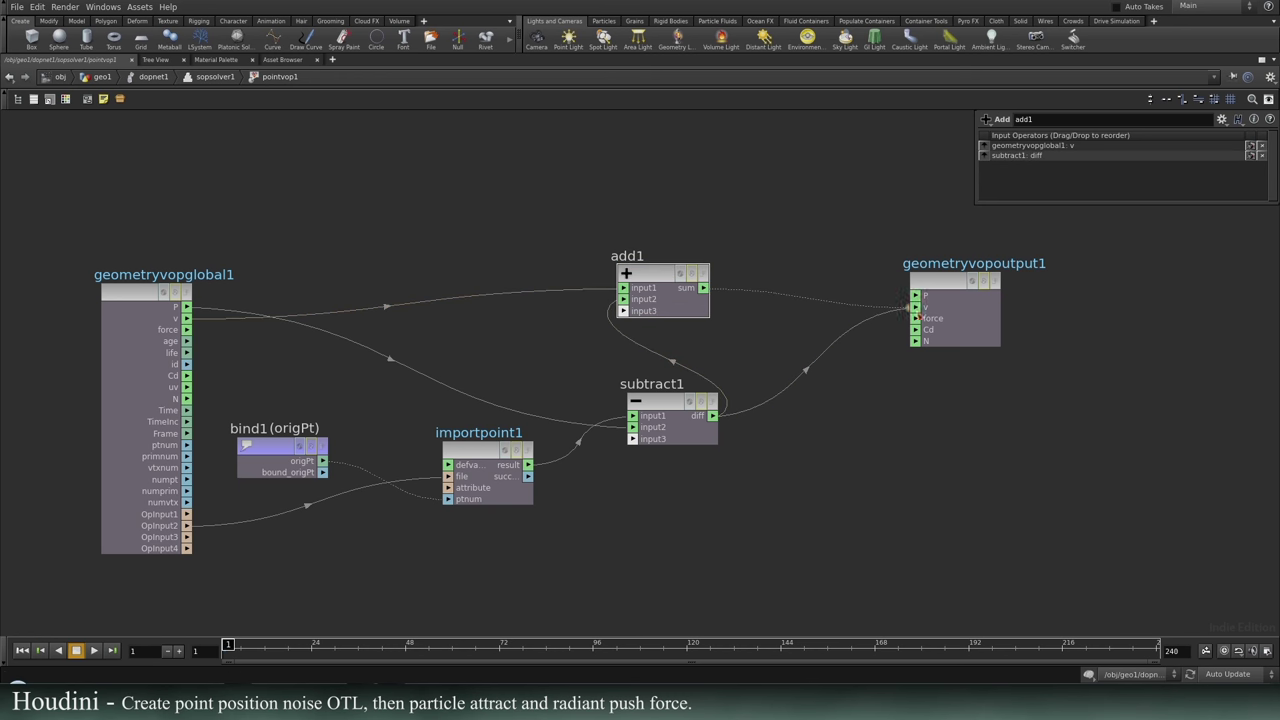
{"action": "left_click_drag", "start_coordinate": [918, 315], "coordinate": [916, 318]}
Move add1 and geometryvopoutput1 farther along from subtract1 to space out the network, and save the scene.
{"action": "left_click_drag", "start_coordinate": [666, 214], "coordinate": [1008, 325]}
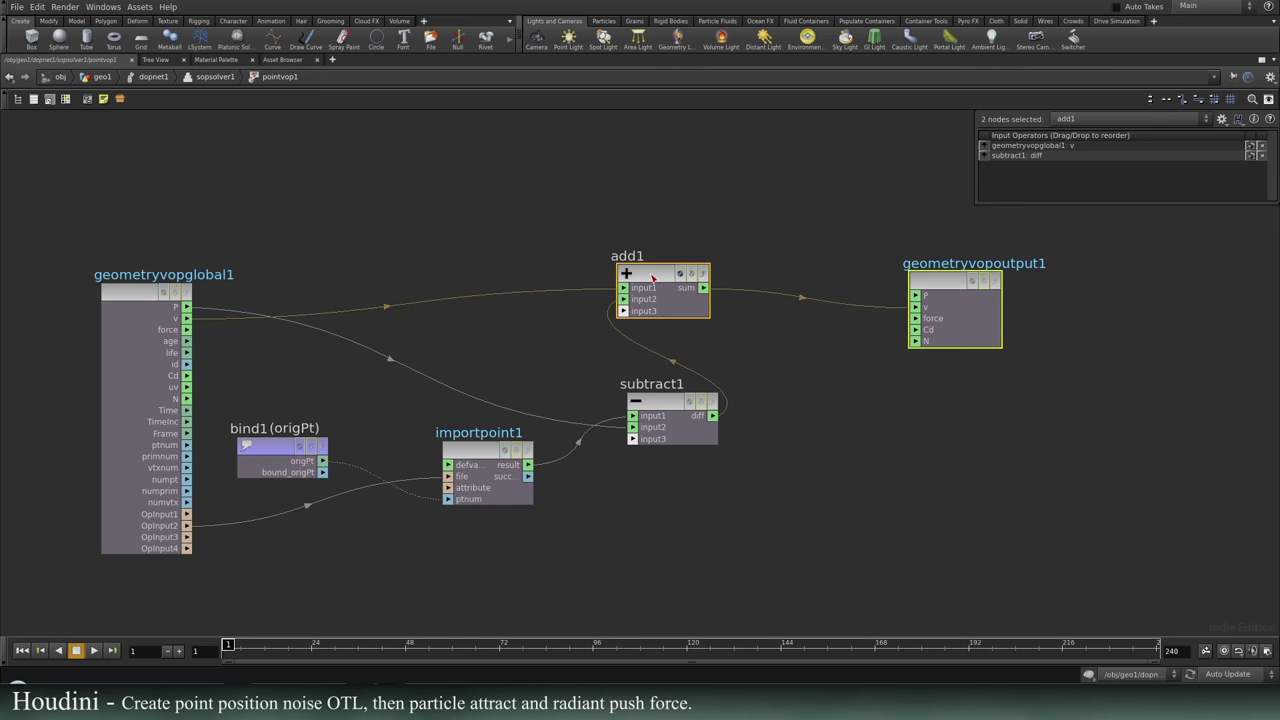
{"action": "left_click_drag", "start_coordinate": [652, 278], "coordinate": [901, 296]}
{"action": "left_click", "coordinate": [931, 414]}
{"action": "middle_click_drag", "start_coordinate": [1010, 464], "coordinate": [841, 482]}
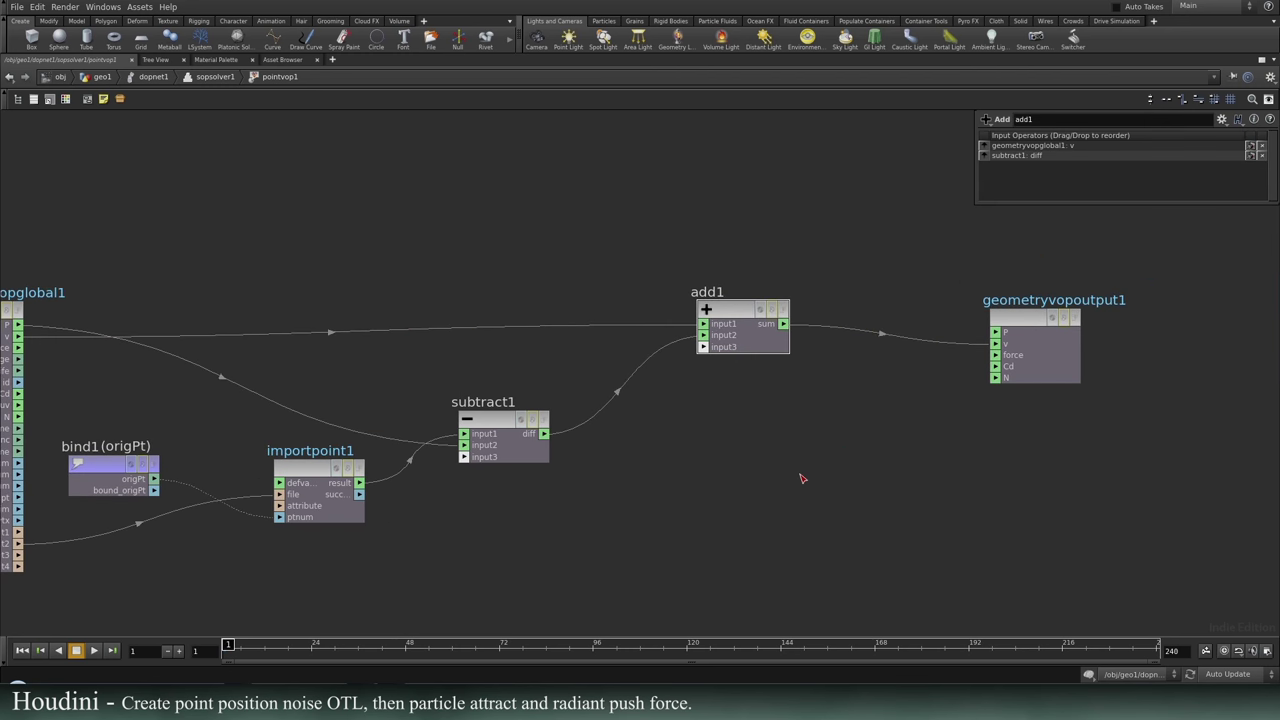
{"action": "key", "text": "ctrl+s"}
Restore the multi-pane layout, play the simulation to check the added velocity, and return to the first frame.
{"action": "key", "text": "ctrl+b"}
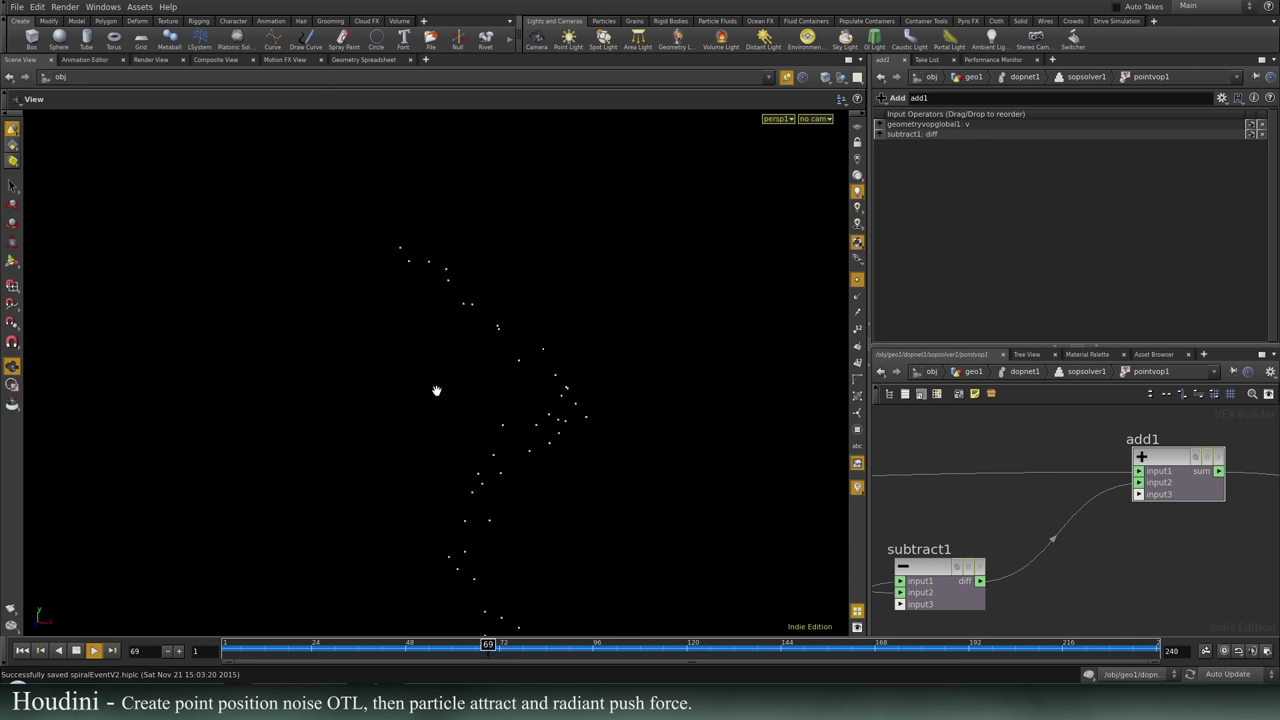
{"action": "left_click", "coordinate": [76, 651]}
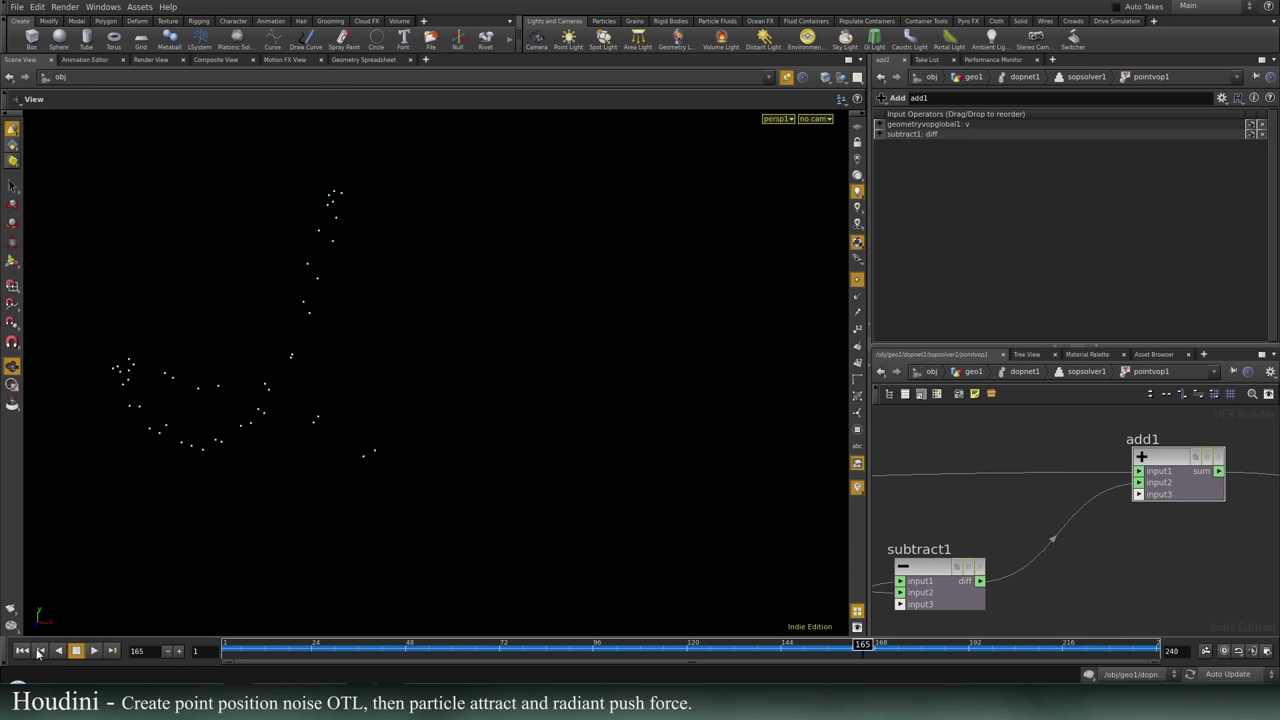
{"action": "left_click", "coordinate": [39, 651]}
Move geometryvopoutput1 farther away from add1 to make room in the network.
{"action": "middle_click_drag", "start_coordinate": [1234, 495], "coordinate": [836, 535]}
{"action": "scroll", "coordinate": [803, 574], "scroll_direction": "down", "scroll_amount": 1}
{"action": "scroll", "coordinate": [945, 606], "scroll_direction": "down", "scroll_amount": 3}
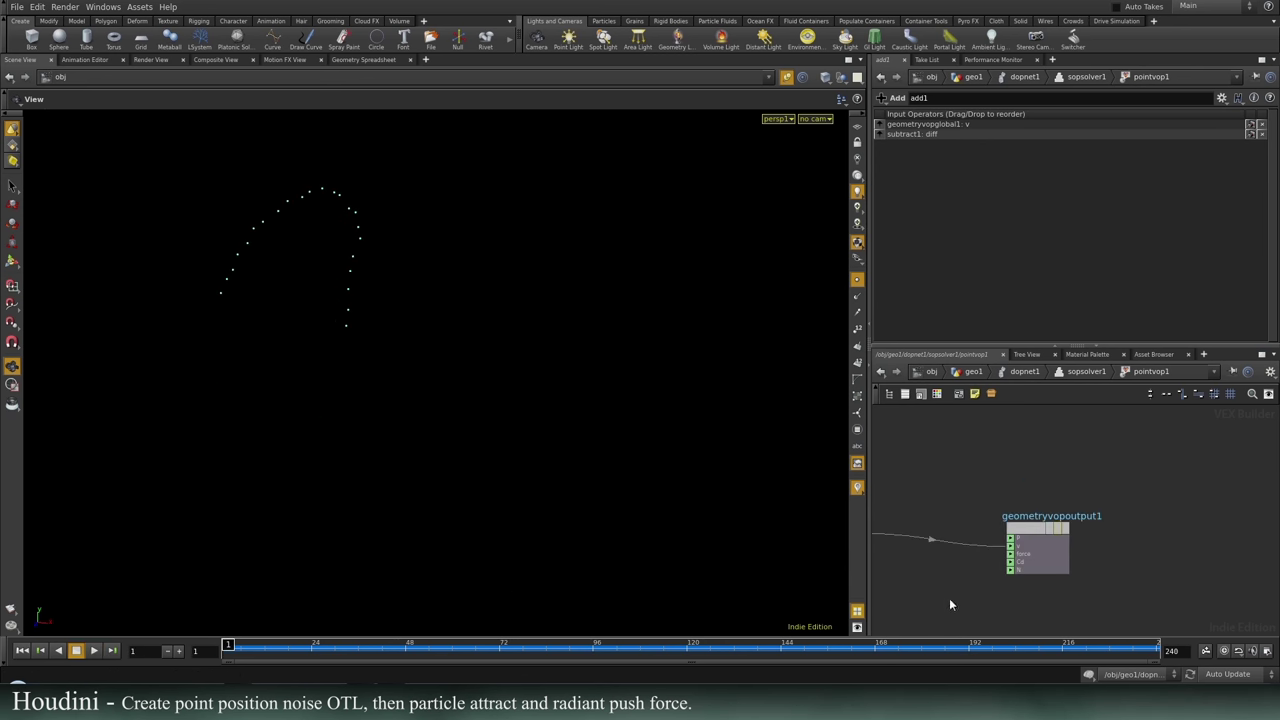
{"action": "middle_click_drag", "start_coordinate": [962, 592], "coordinate": [1177, 510]}
{"action": "middle_click_drag", "start_coordinate": [1051, 552], "coordinate": [928, 624]}
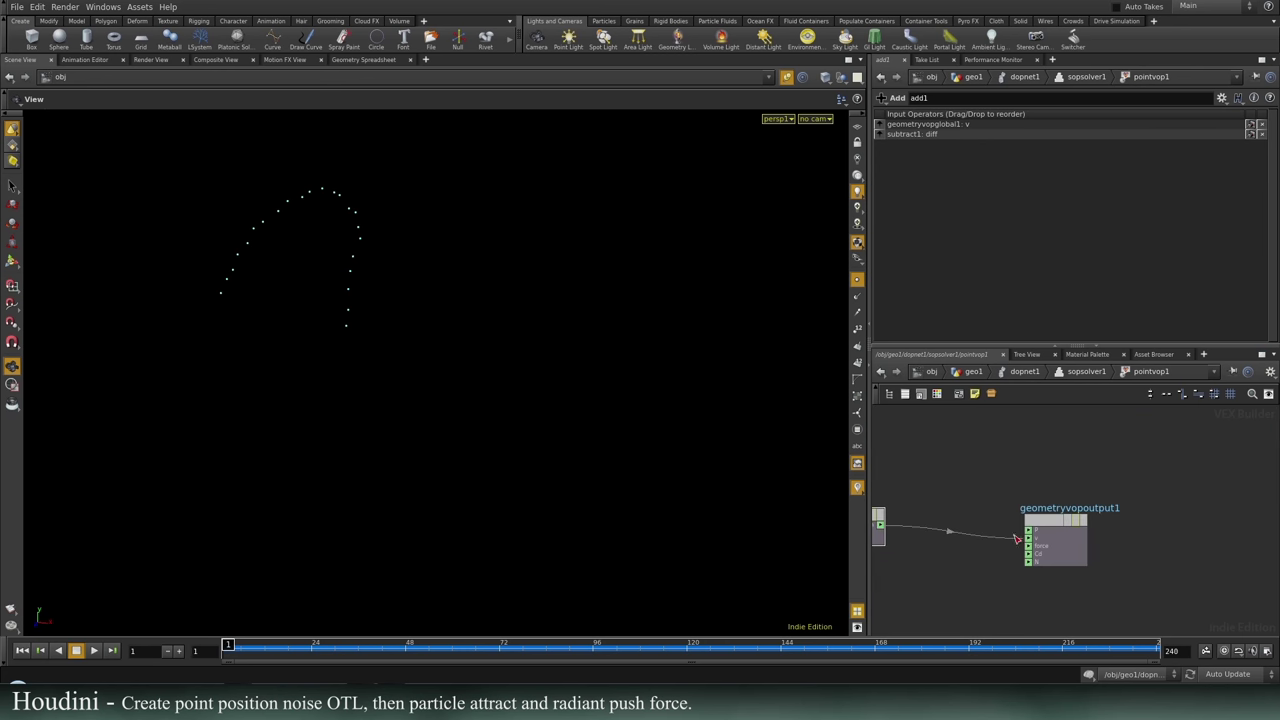
{"action": "left_click_drag", "start_coordinate": [1043, 527], "coordinate": [1167, 470]}
Insert a Multiply node into the wire running from geometryvopglobal1's v to add1.
{"action": "middle_click_drag", "start_coordinate": [895, 590], "coordinate": [1130, 536]}
{"action": "scroll", "coordinate": [983, 491], "scroll_direction": "up", "scroll_amount": 2}
{"action": "middle_click_drag", "start_coordinate": [935, 491], "coordinate": [1025, 497]}
{"action": "key", "text": "Tab"}
{"action": "type", "text": "mu"}
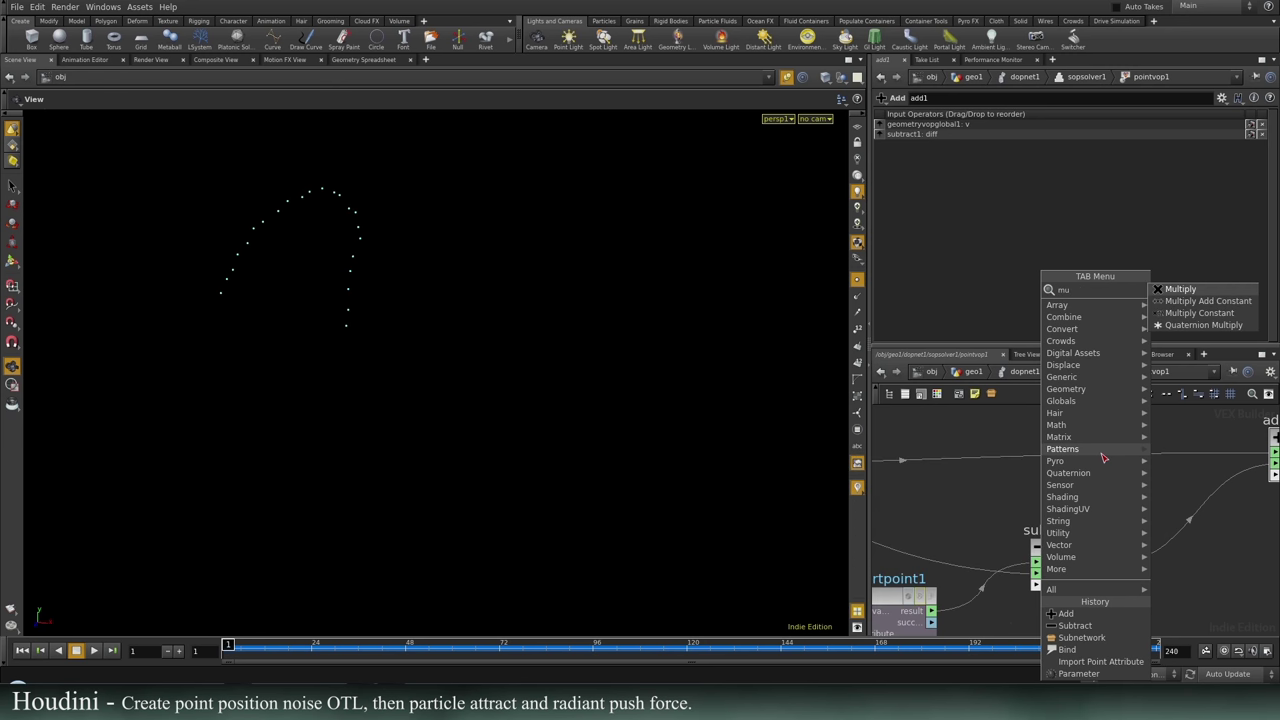
{"action": "key", "text": "Return"}
{"action": "left_click", "coordinate": [1075, 450]}
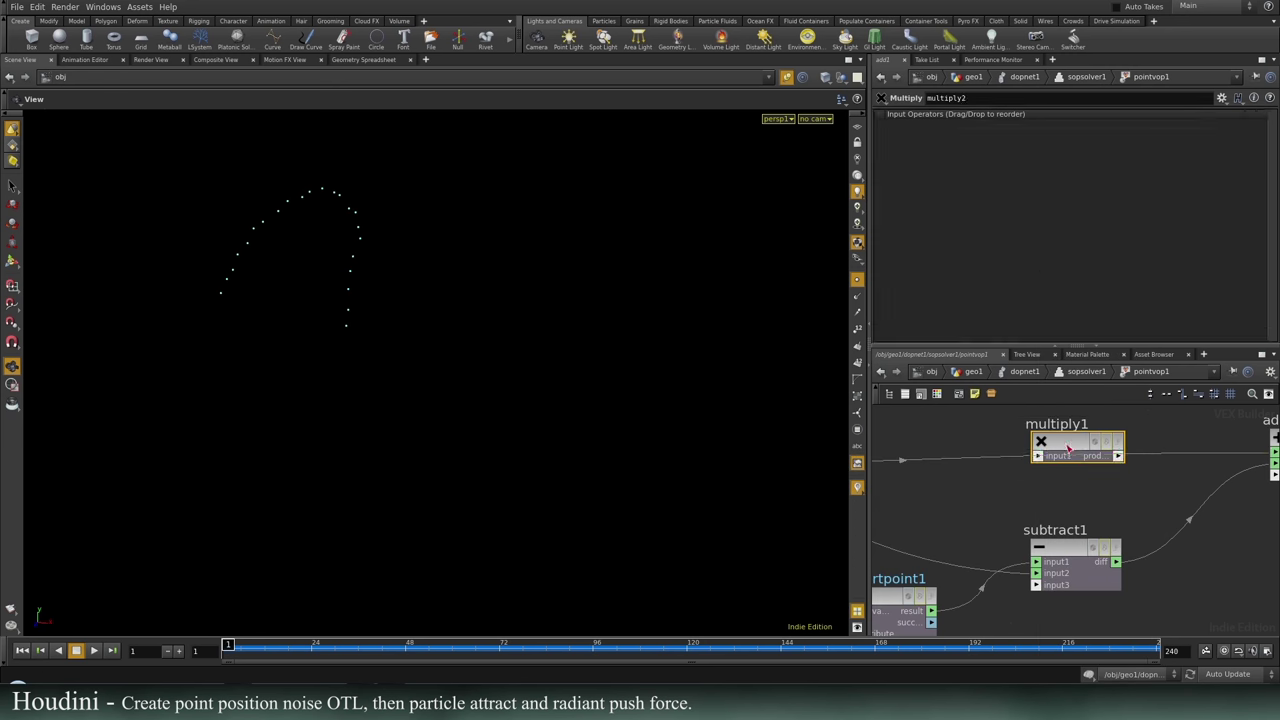
{"action": "middle_click_drag", "start_coordinate": [981, 484], "coordinate": [1045, 473]}
{"action": "left_click", "coordinate": [1000, 503]}
Add a Parameter node named origVel and connect it to the second input of multiply1.
{"action": "key", "text": "Tab"}
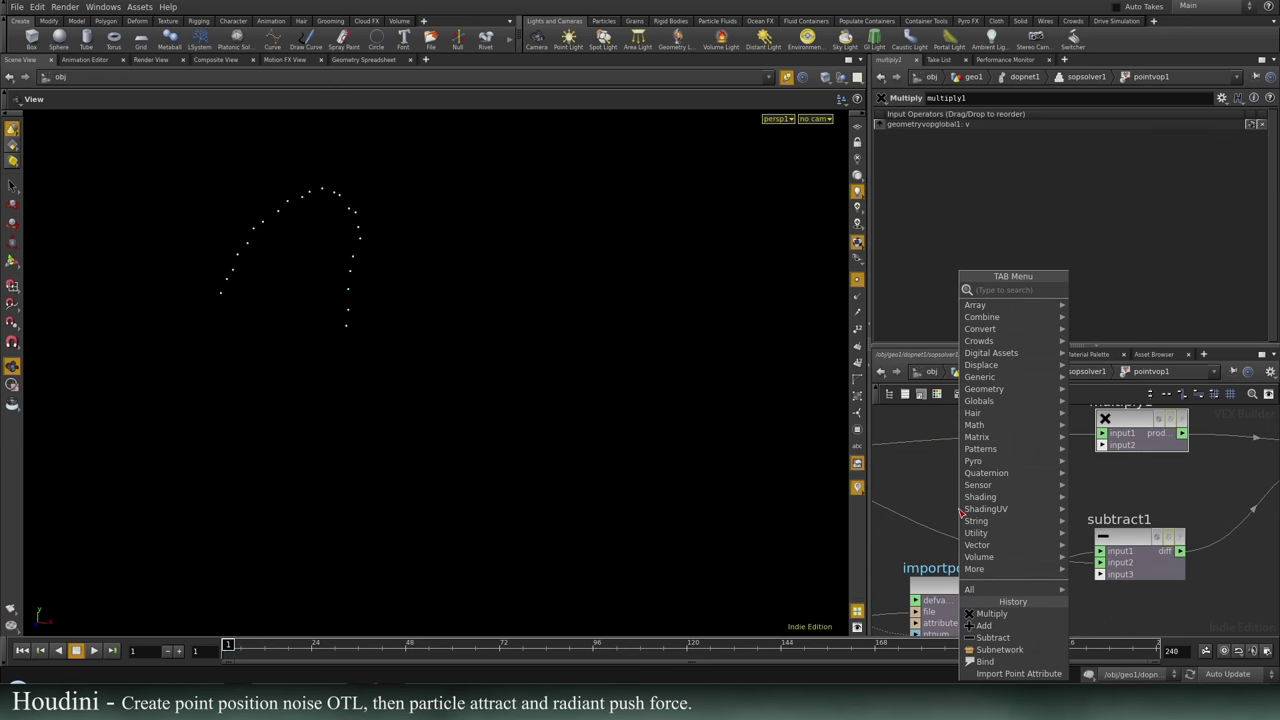
{"action": "mouse_move", "coordinate": [976, 533]}
{"action": "left_click", "coordinate": [1100, 290]}
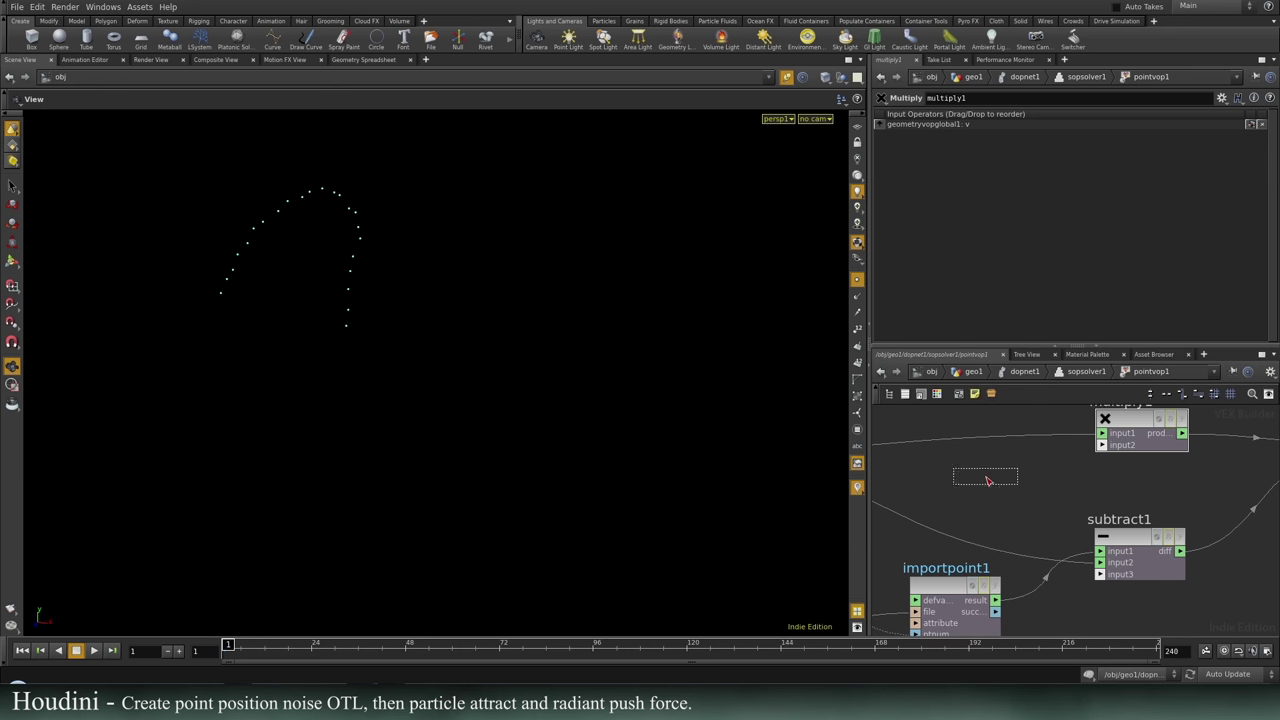
{"action": "left_click", "coordinate": [990, 478]}
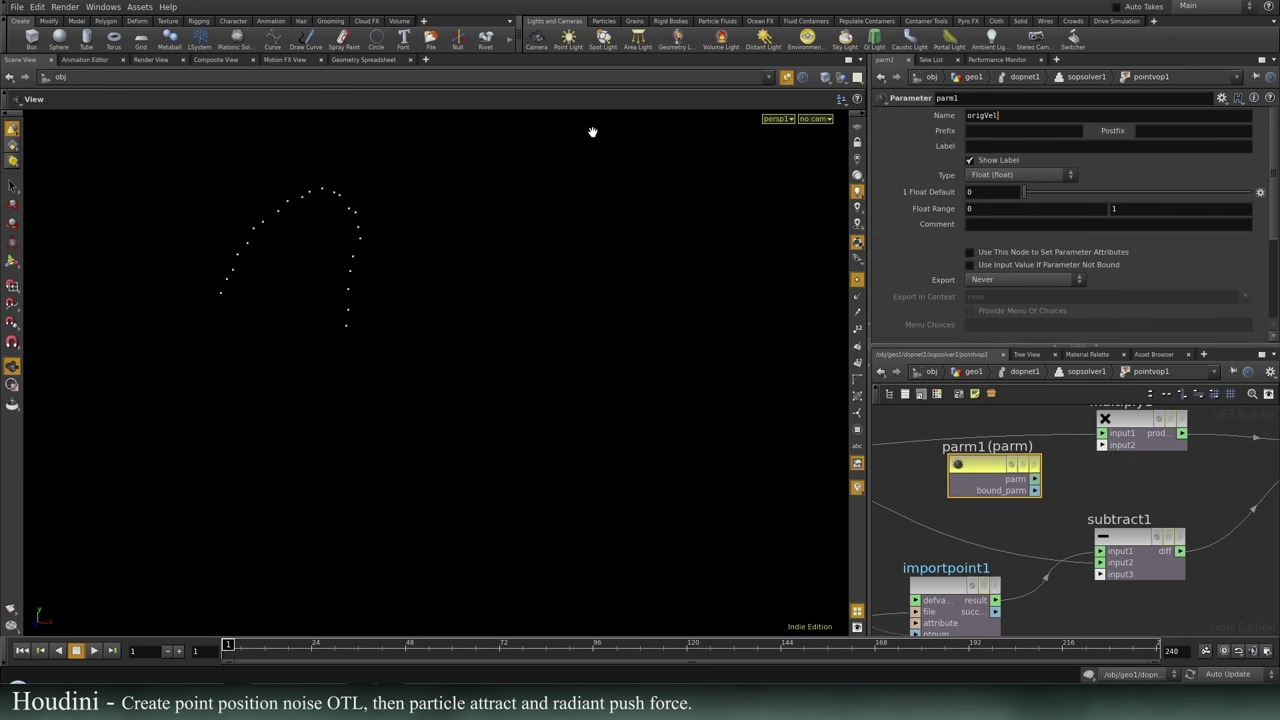
{"action": "key", "text": "Tab"}
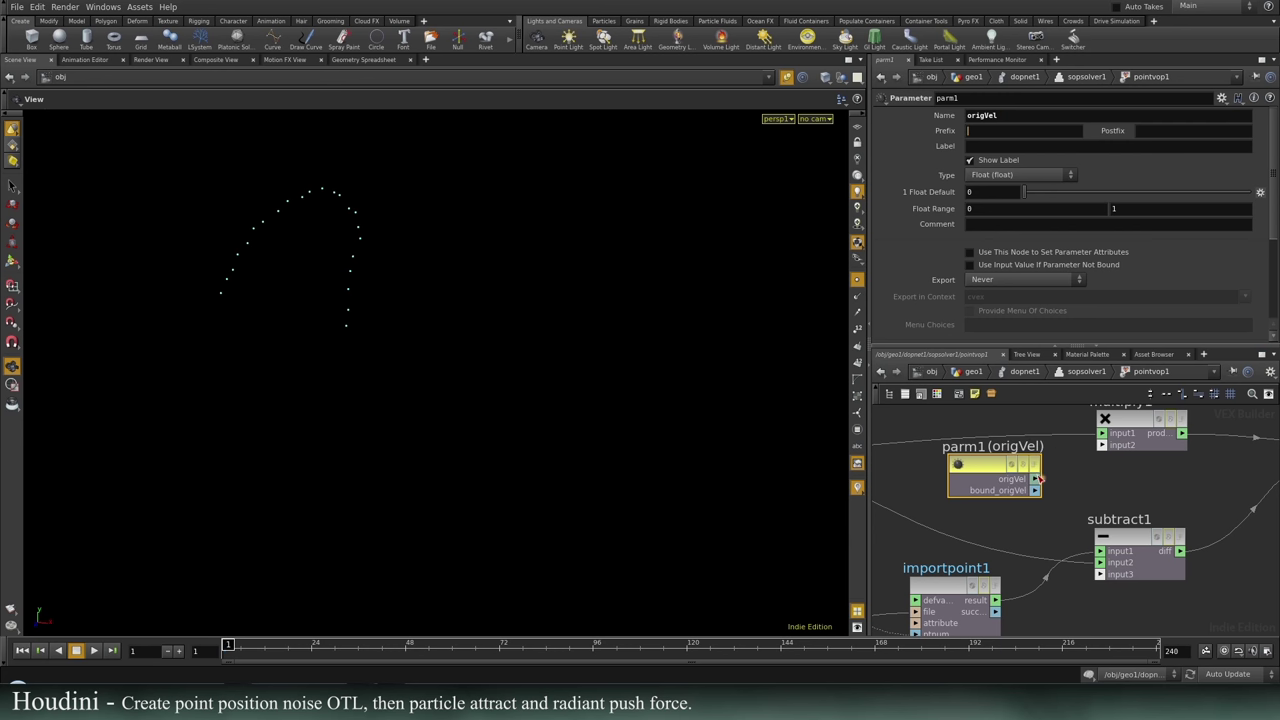
{"action": "left_click", "coordinate": [1112, 449]}
Insert a second Multiply node into the wire between subtract1's diff and add1.
{"action": "middle_click_drag", "start_coordinate": [1213, 481], "coordinate": [1025, 476]}
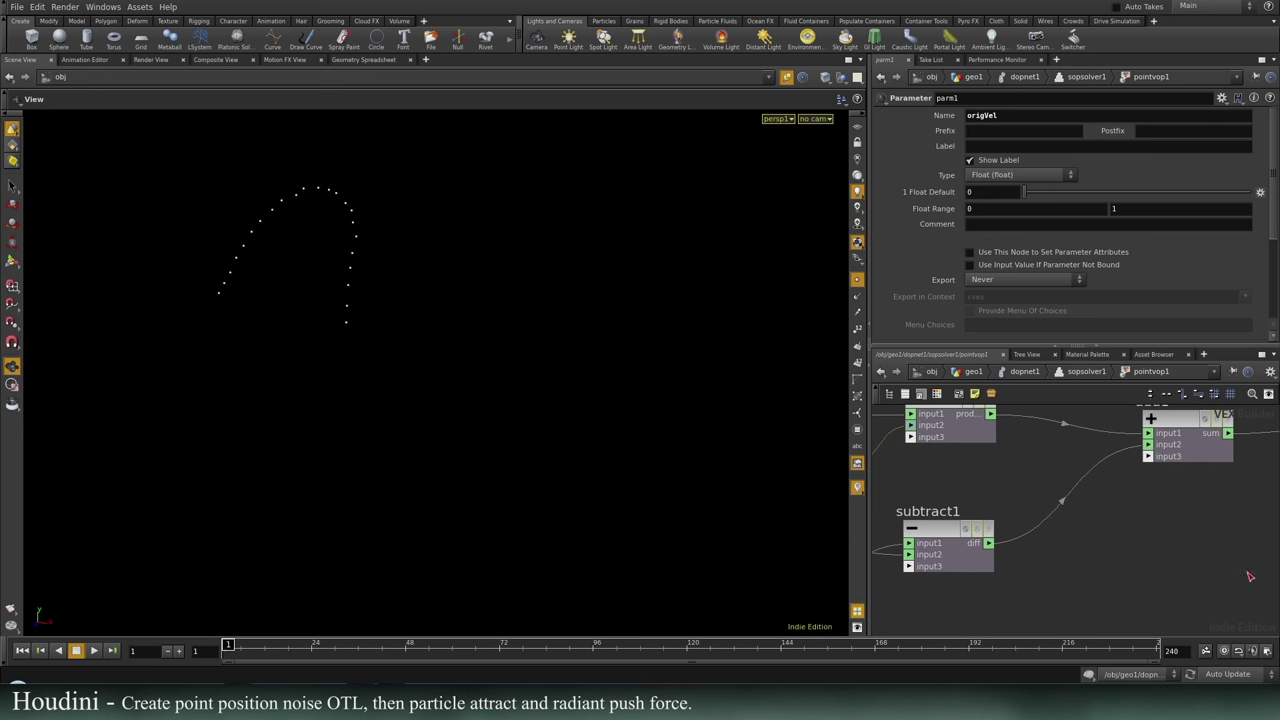
{"action": "middle_click_drag", "start_coordinate": [1218, 434], "coordinate": [1068, 466]}
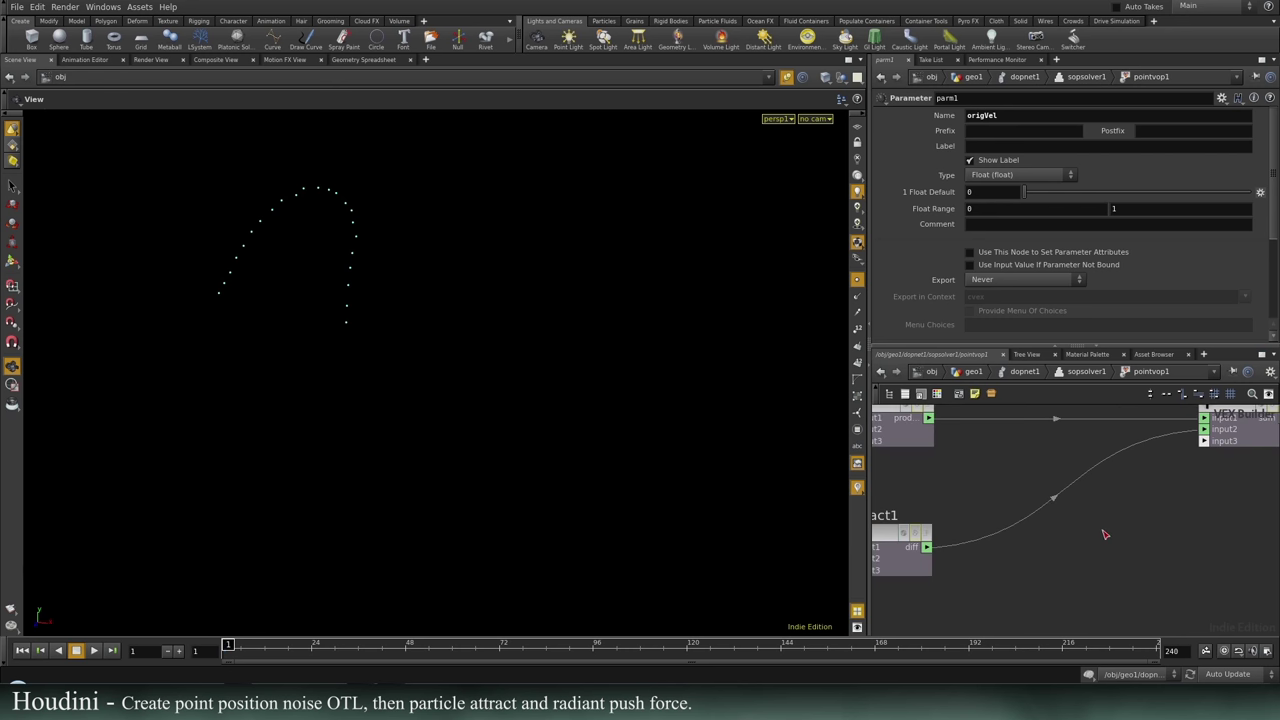
{"action": "key", "text": "Tab"}
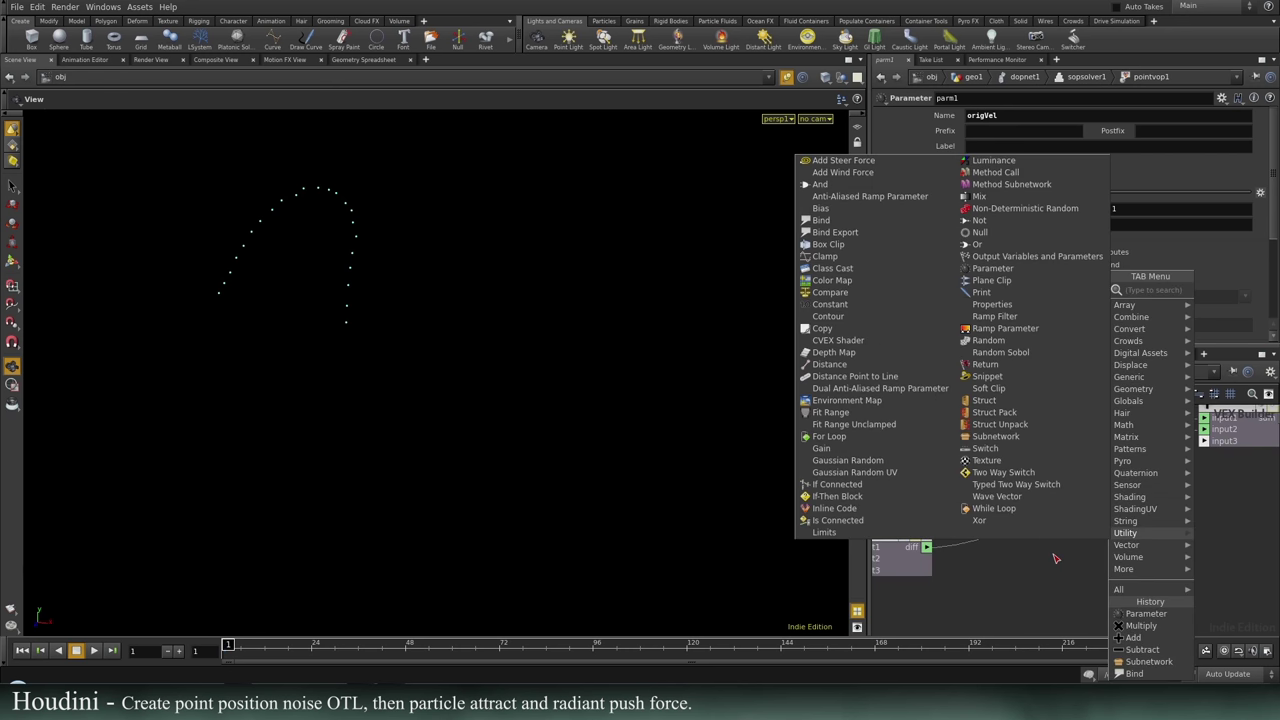
{"action": "type", "text": "mul"}
{"action": "key", "text": "Return"}
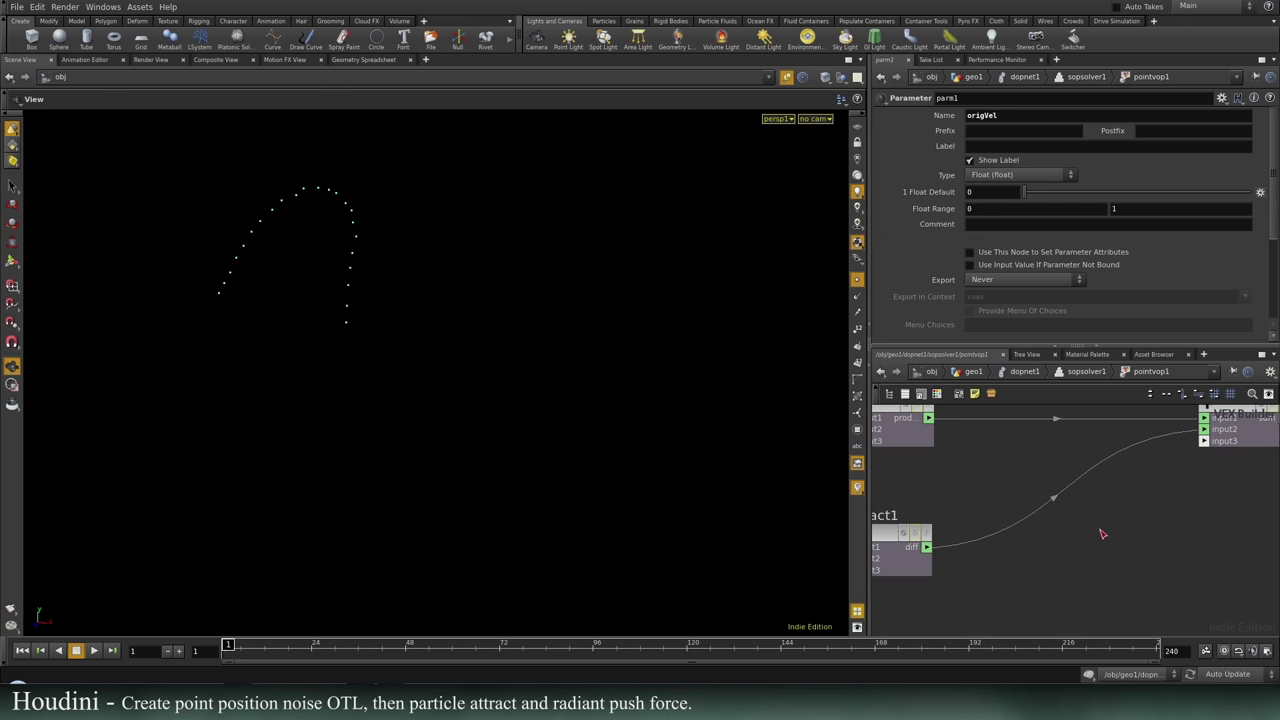
{"action": "left_click", "coordinate": [1100, 452]}
{"action": "left_click_drag", "start_coordinate": [1068, 474], "coordinate": [1102, 535]}
Add a Parameter node below multiply2 and name its parameter pullVelMult.
{"action": "key", "text": "Tab"}
{"action": "type", "text": "par"}
{"action": "key", "text": "Return"}
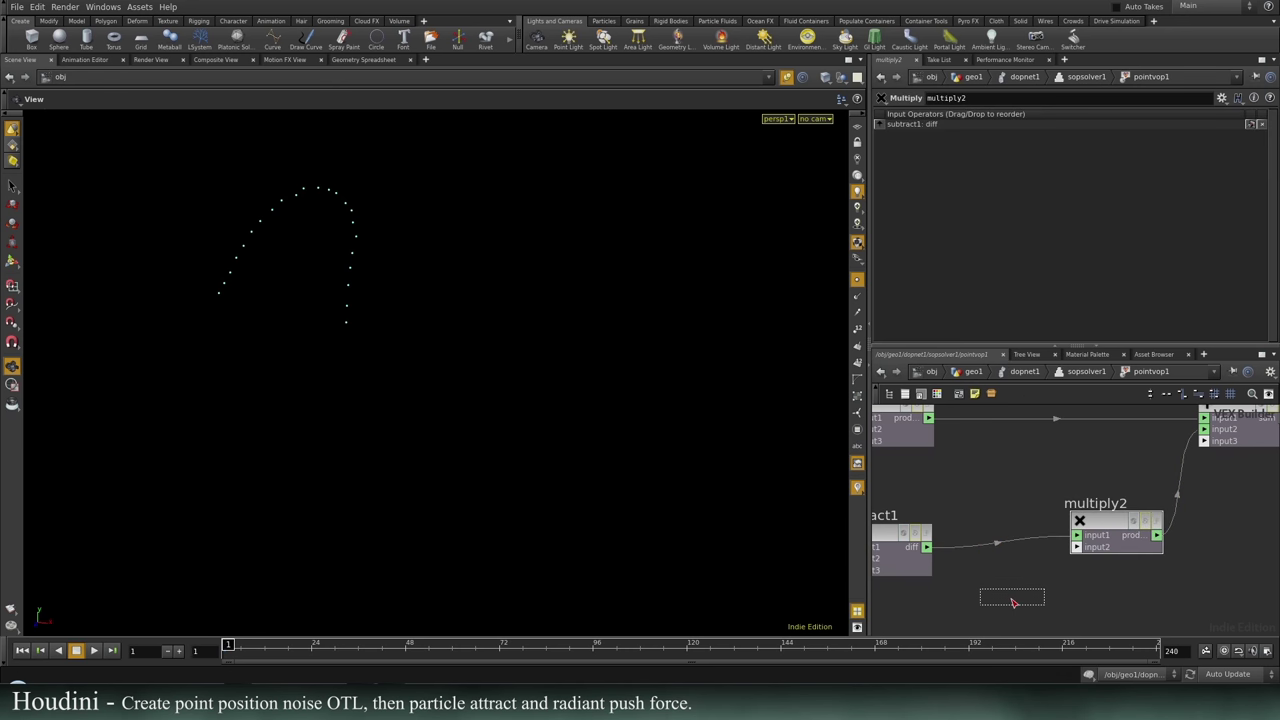
{"action": "left_click", "coordinate": [1015, 601]}
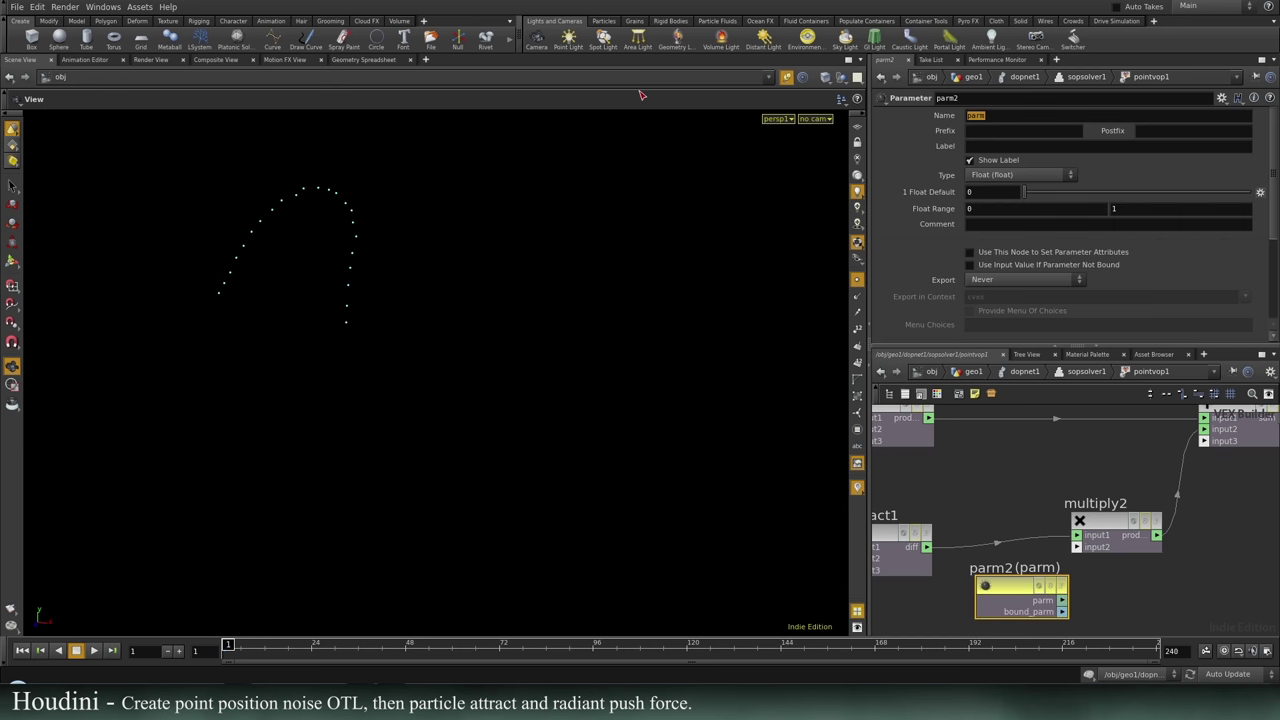
{"action": "type", "text": "pullVel"}
{"action": "key", "text": "Return"}
{"action": "type", "text": "Mult"}
{"action": "key", "text": "Return"}
Rename parm1's parameter to origVelMult.
{"action": "middle_click_drag", "start_coordinate": [1007, 457], "coordinate": [1166, 459]}
{"action": "left_click", "coordinate": [1006, 470]}
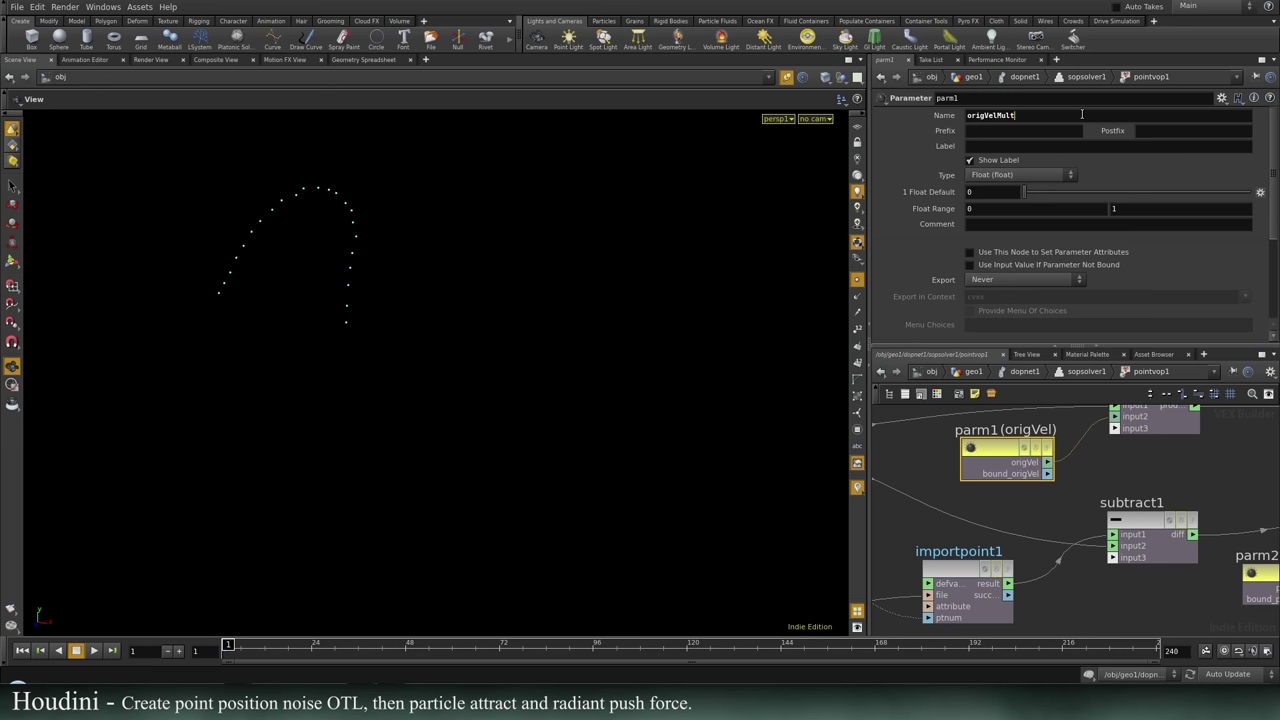
{"action": "key", "text": "Return"}
Connect pullVelMult to the second input of multiply2, shift multiply2 slightly, and save the scene.
{"action": "middle_click_drag", "start_coordinate": [1275, 487], "coordinate": [933, 526]}
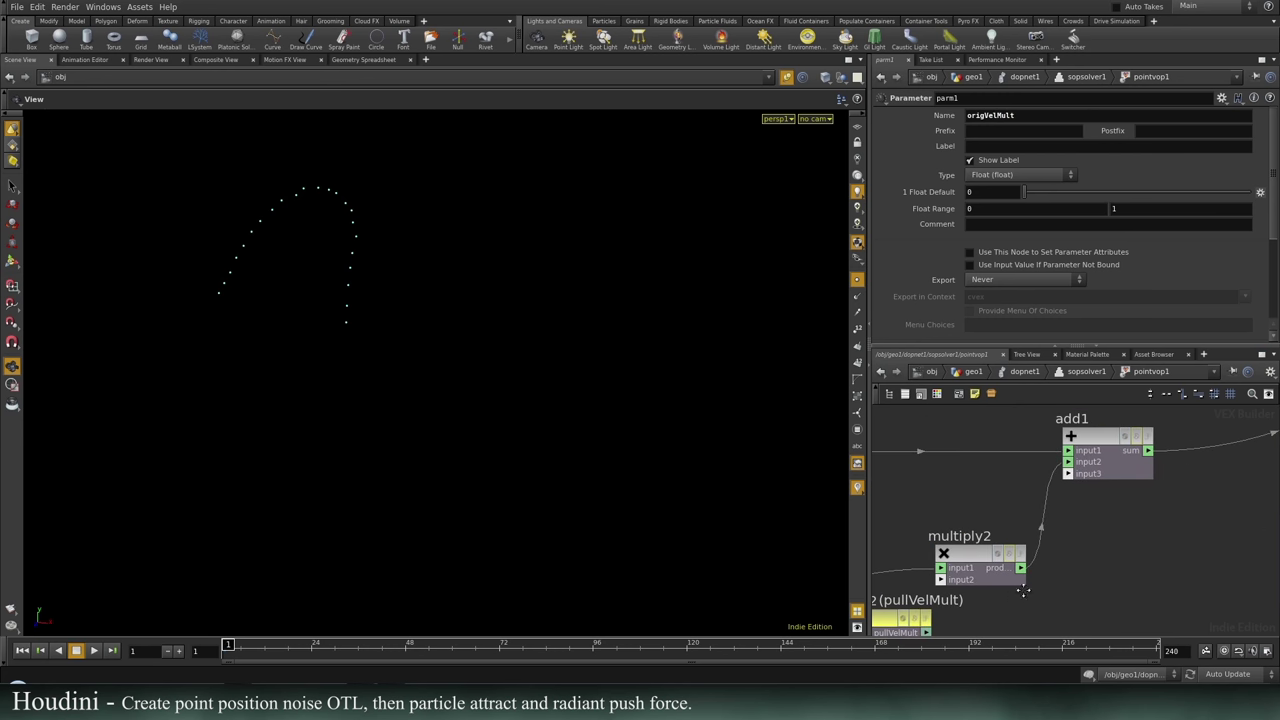
{"action": "middle_click_drag", "start_coordinate": [961, 633], "coordinate": [995, 588]}
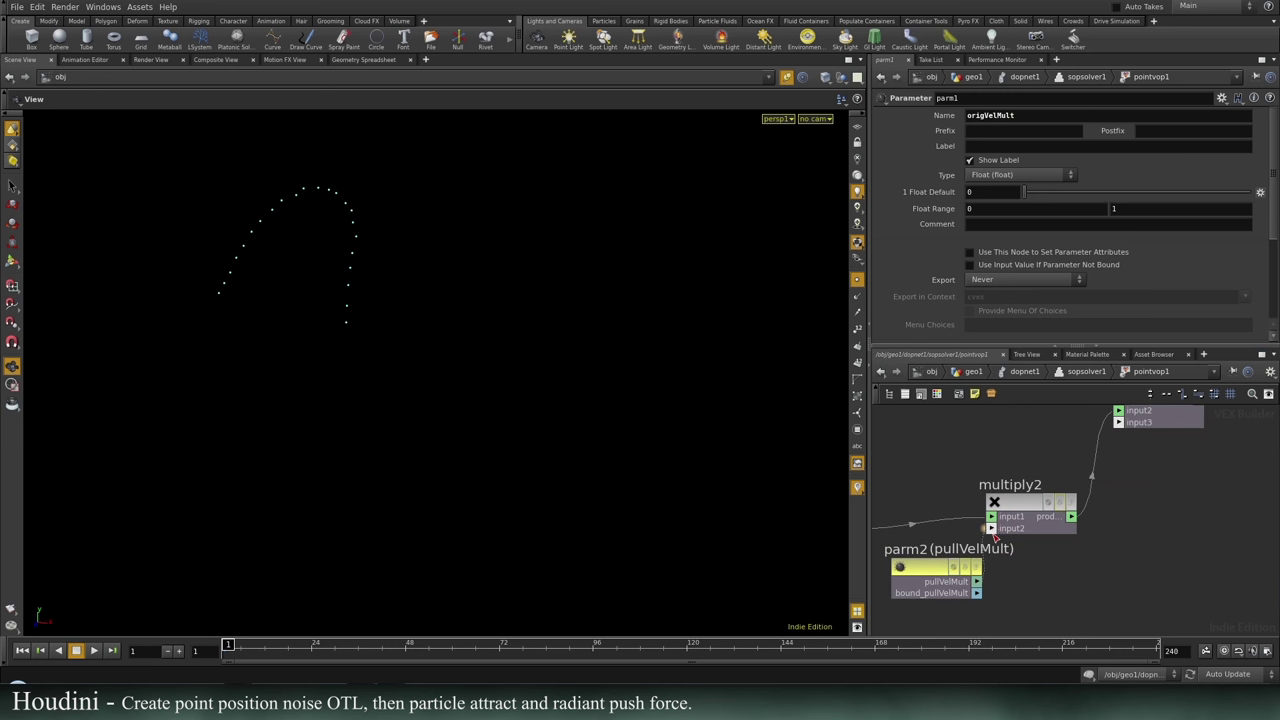
{"action": "left_click_drag", "start_coordinate": [995, 537], "coordinate": [1045, 503]}
{"action": "key", "text": "ctrl+s"}
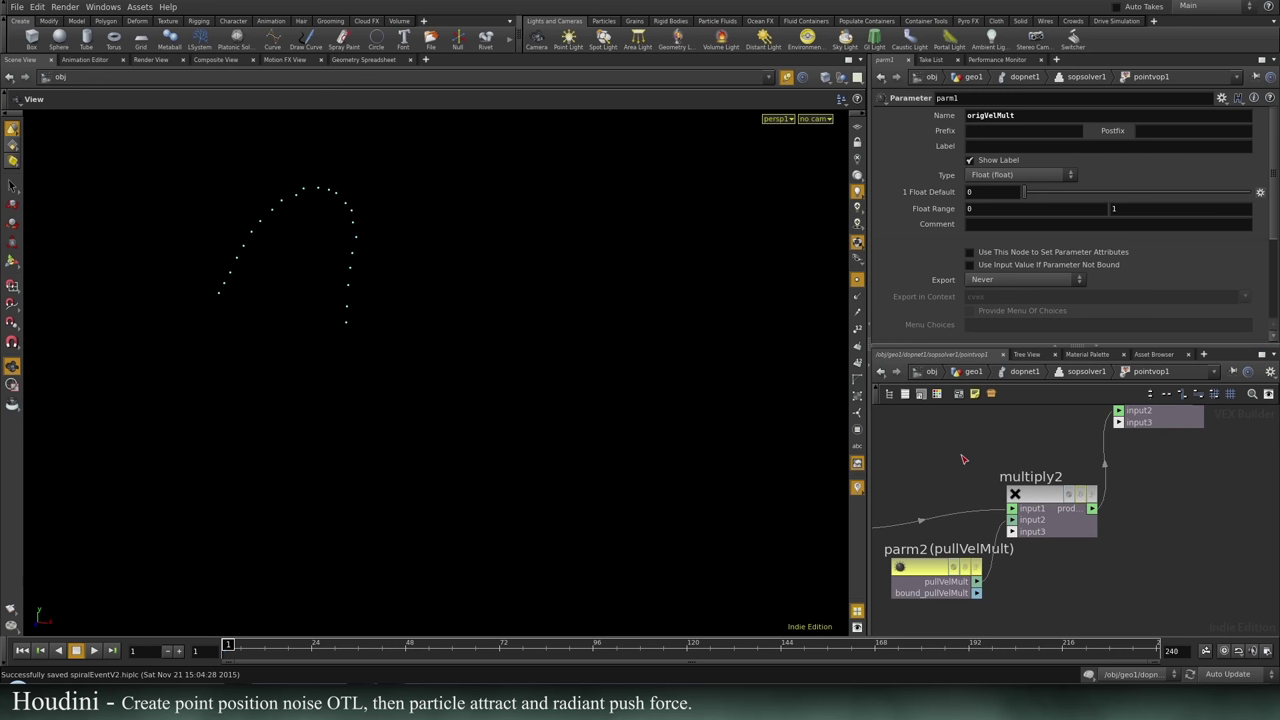
In sopsolver1, set pointvop1's origVelMult to 0.406 and pullVelMult to 0.639, and play the simulation to test them.
{"action": "middle_click_drag", "start_coordinate": [1208, 509], "coordinate": [993, 625]}
{"action": "scroll", "coordinate": [1014, 598], "scroll_direction": "down", "scroll_amount": 4}
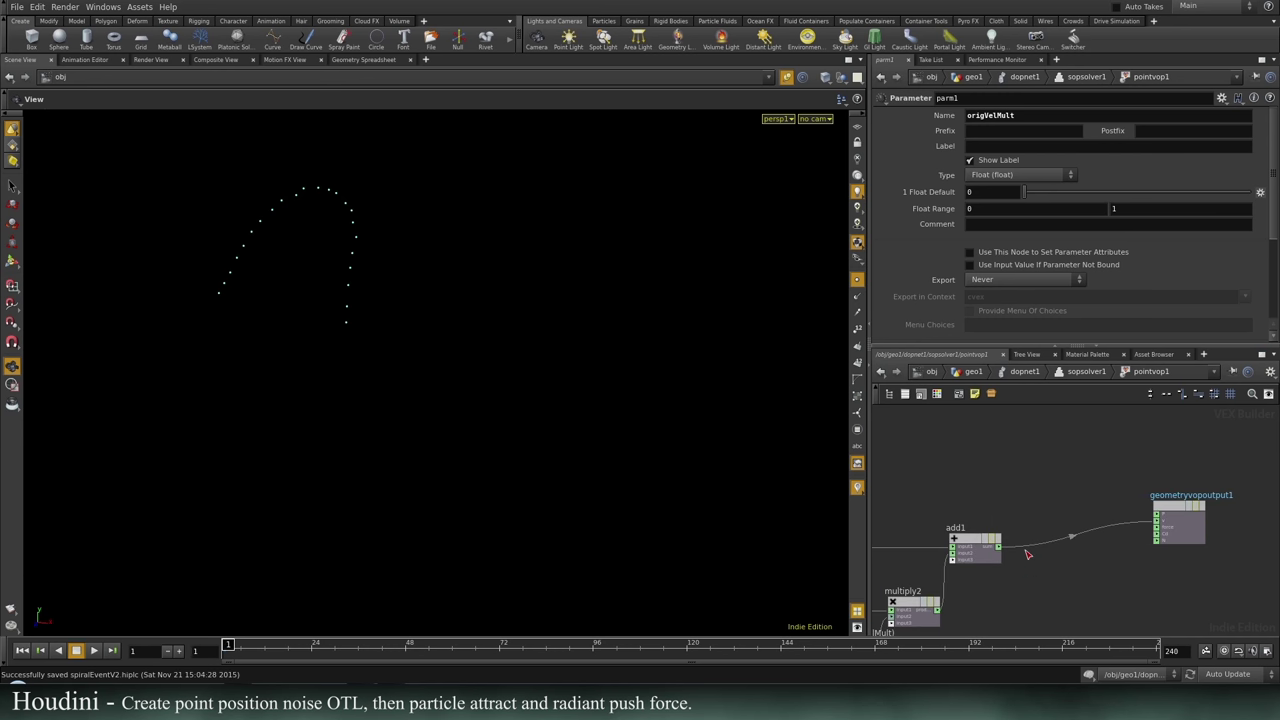
{"action": "left_click", "coordinate": [1086, 371]}
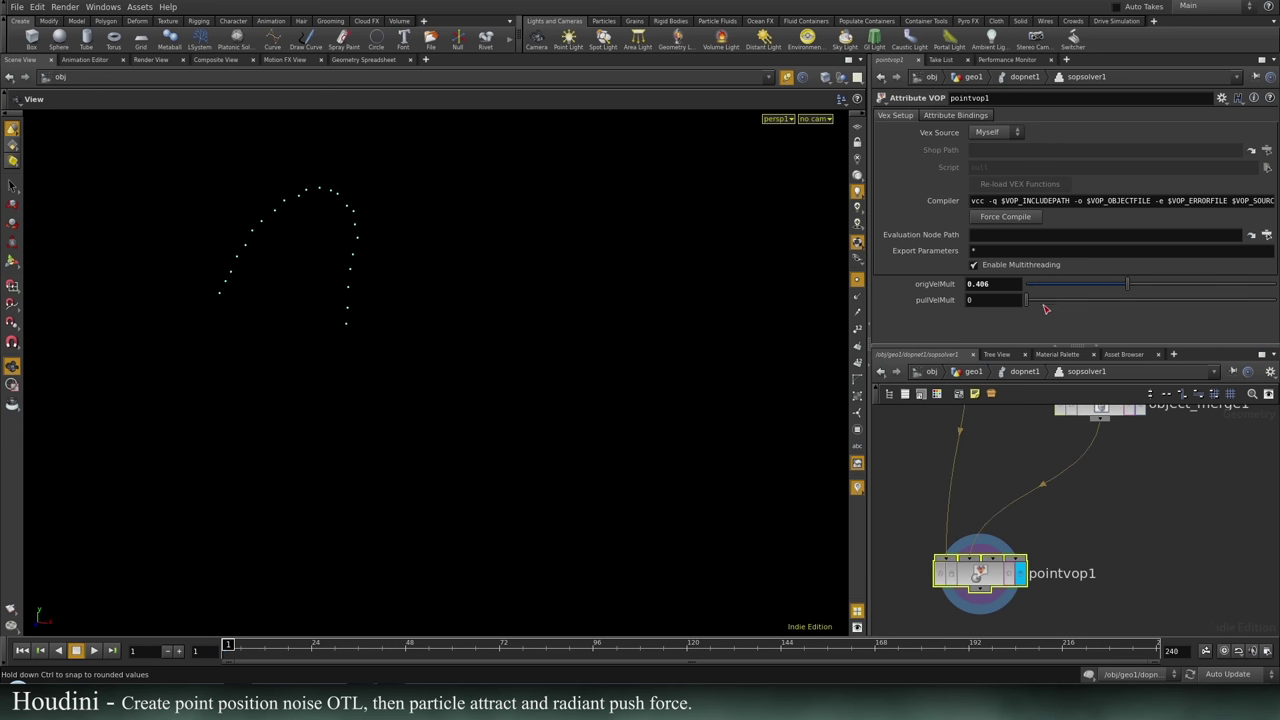
{"action": "left_click_drag", "start_coordinate": [1129, 301], "coordinate": [1183, 301]}
{"action": "left_click", "coordinate": [95, 651]}
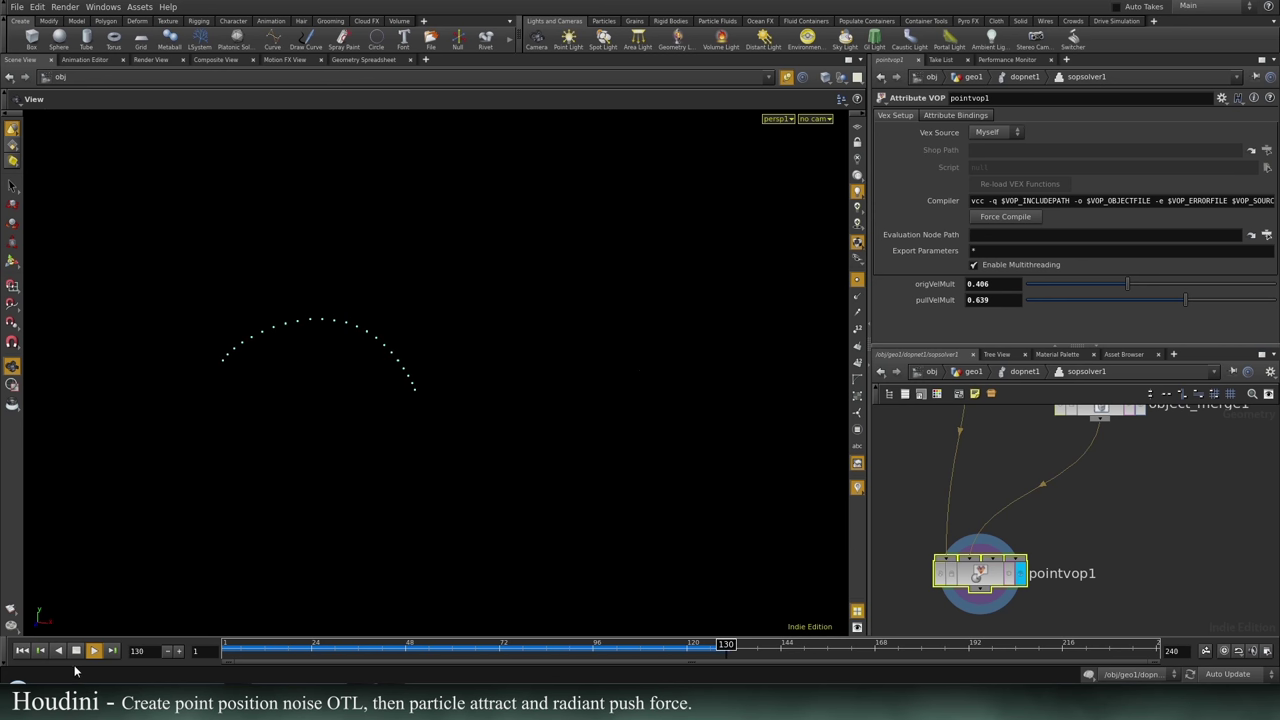
{"action": "left_click", "coordinate": [75, 650]}
Go up to the geo1 network and add a Merge node beside dopnet1.
{"action": "left_click", "coordinate": [1010, 372]}
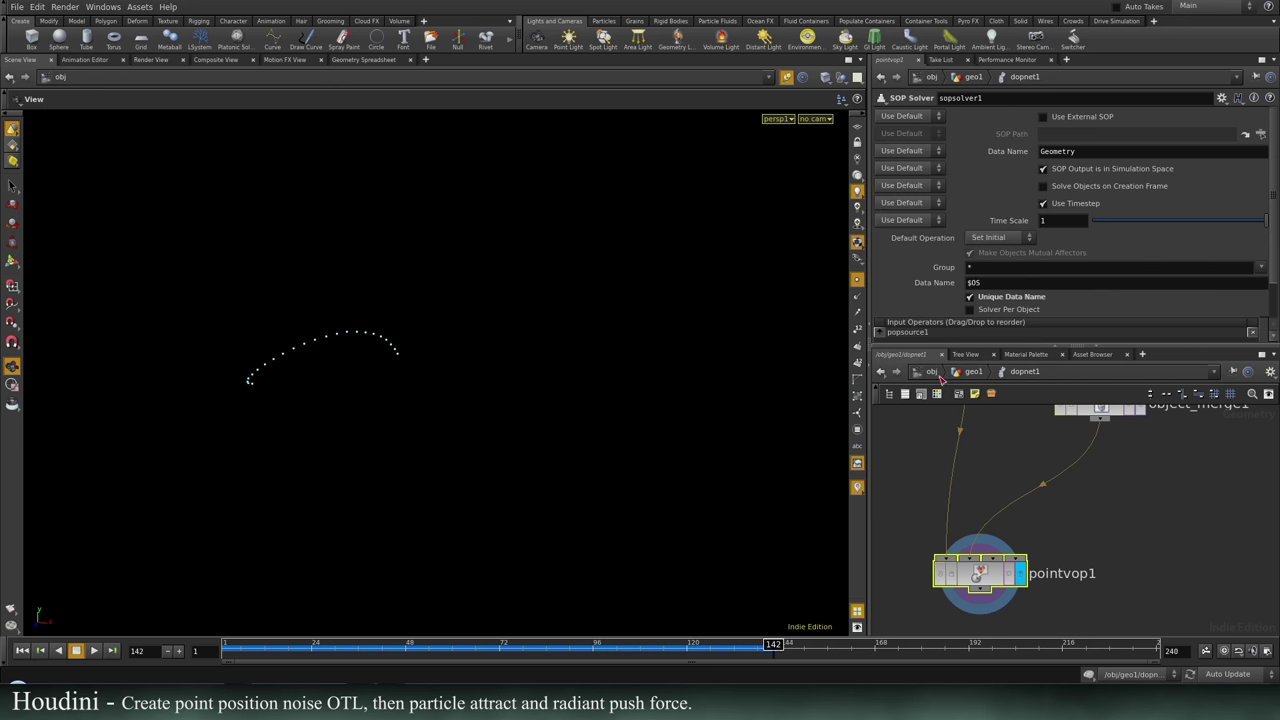
{"action": "left_click", "coordinate": [968, 371]}
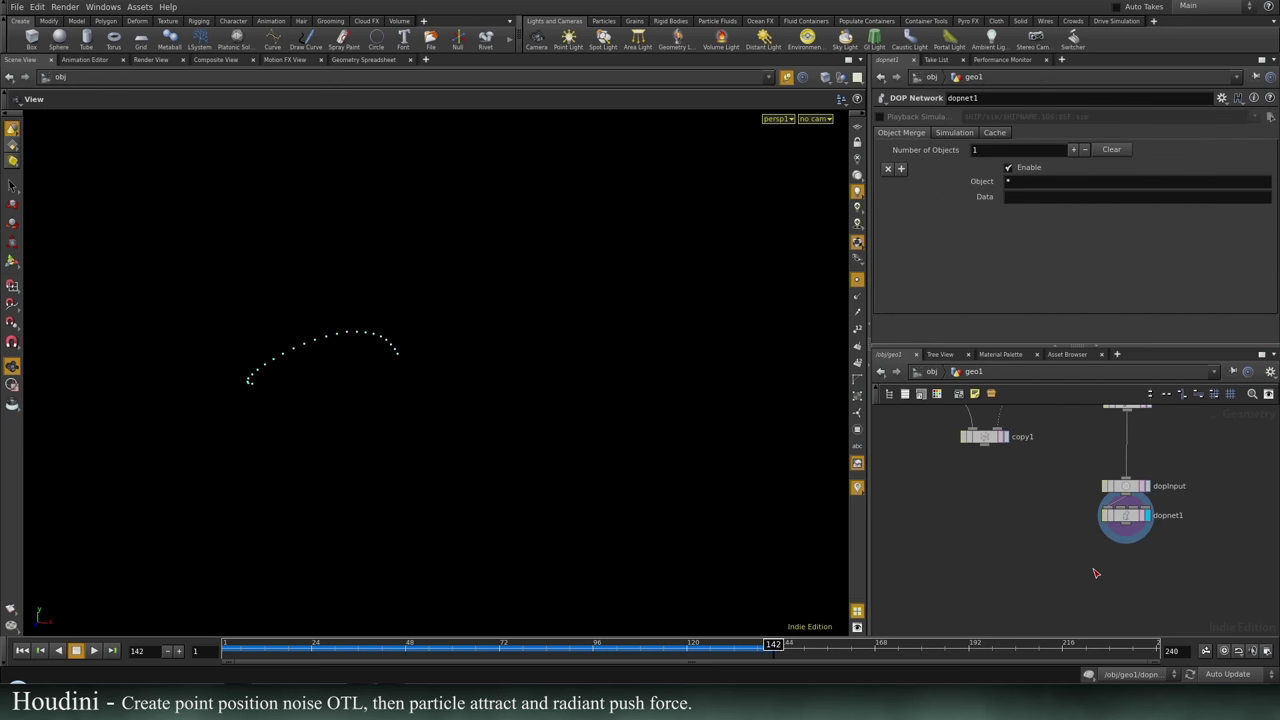
{"action": "key", "text": "Tab"}
{"action": "type", "text": "me"}
{"action": "key", "text": "Return"}
{"action": "key", "text": "Tab"}
{"action": "type", "text": "mer"}
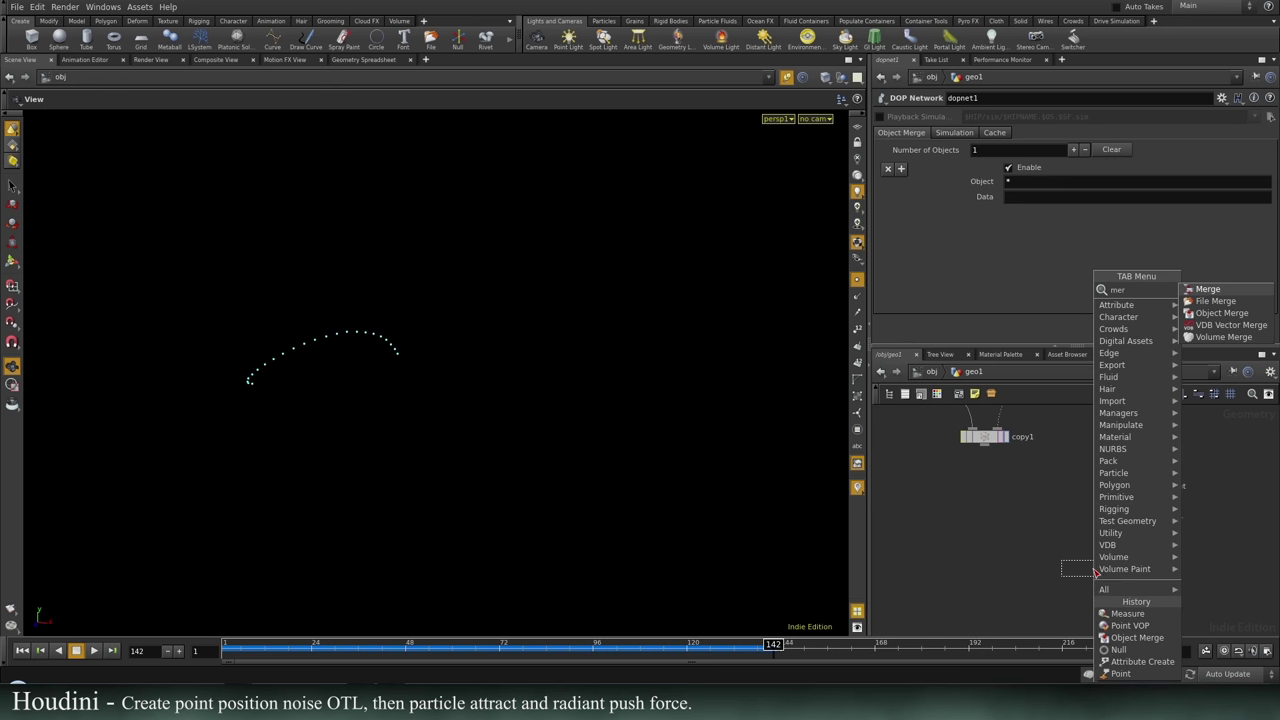
{"action": "key", "text": "Return"}
{"action": "left_click", "coordinate": [1250, 558]}
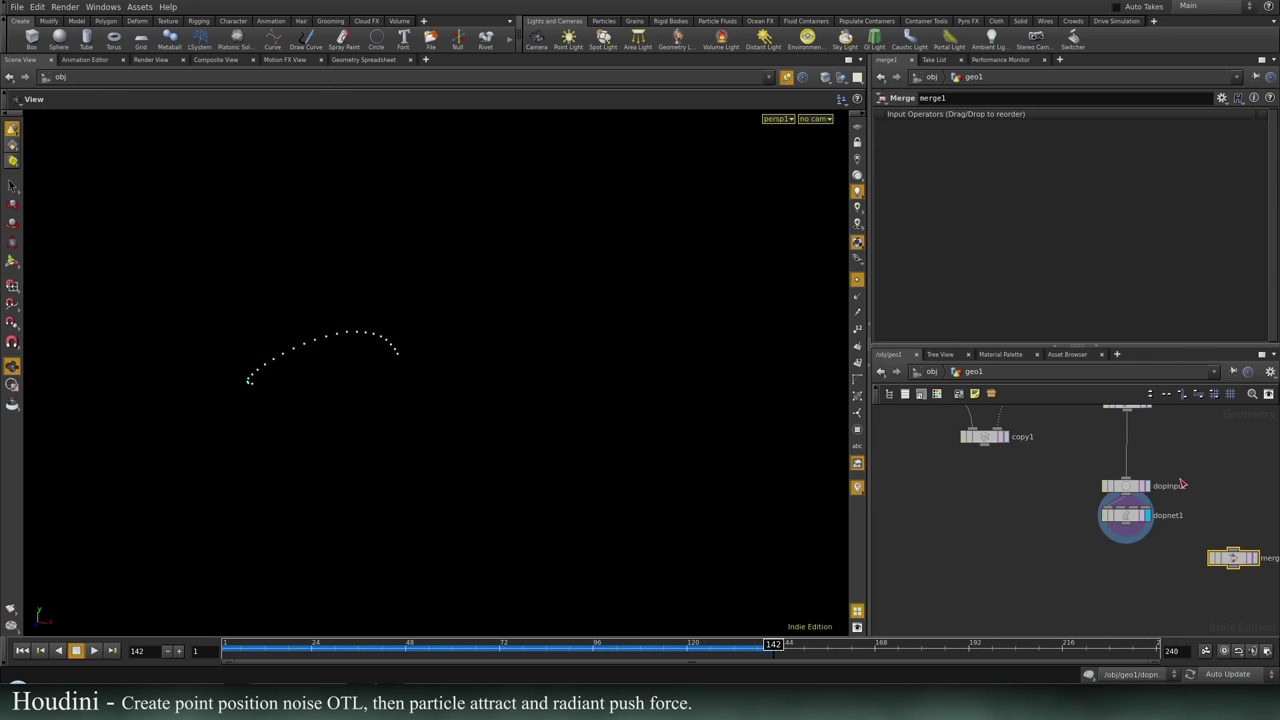
Connect the outputs of dopInput and dopnet1 to merge1 and display merge1.
{"action": "middle_click_drag", "start_coordinate": [1181, 480], "coordinate": [1075, 518]}
{"action": "right_click_drag", "start_coordinate": [1080, 519], "coordinate": [1090, 541]}
{"action": "middle_click_drag", "start_coordinate": [1090, 541], "coordinate": [1057, 509]}
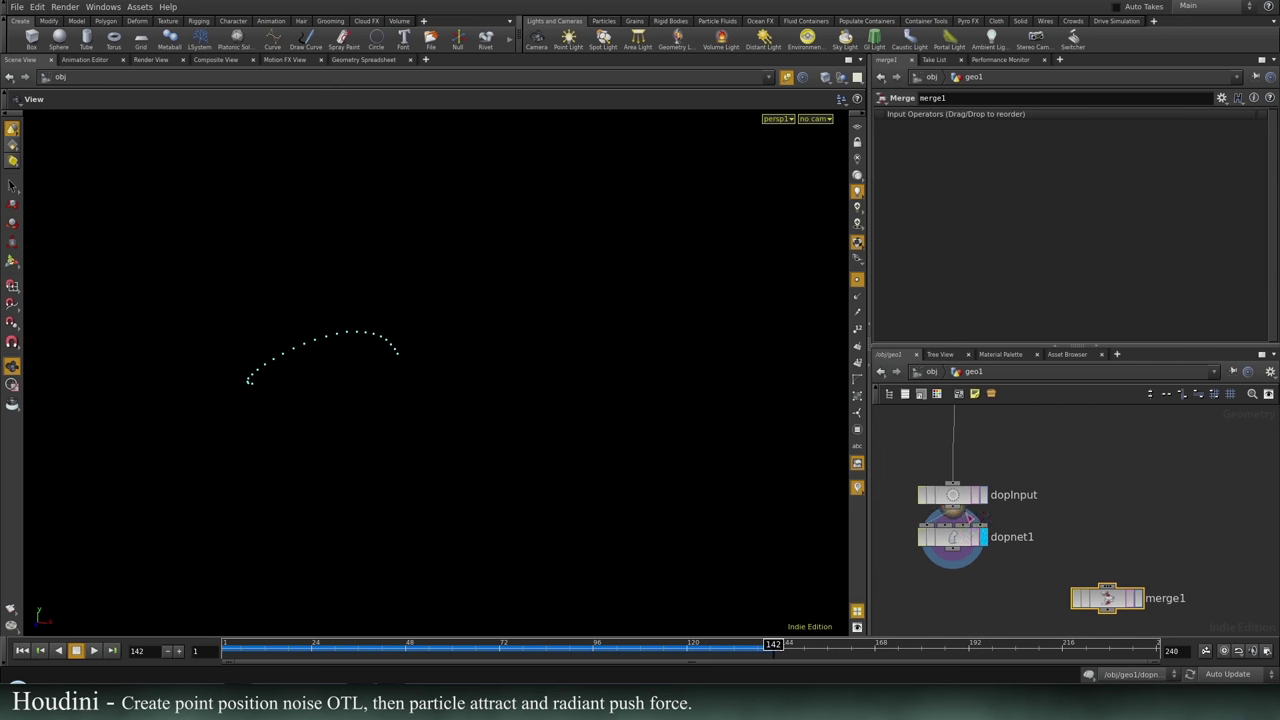
{"action": "left_click", "coordinate": [1108, 587]}
{"action": "left_click", "coordinate": [952, 560]}
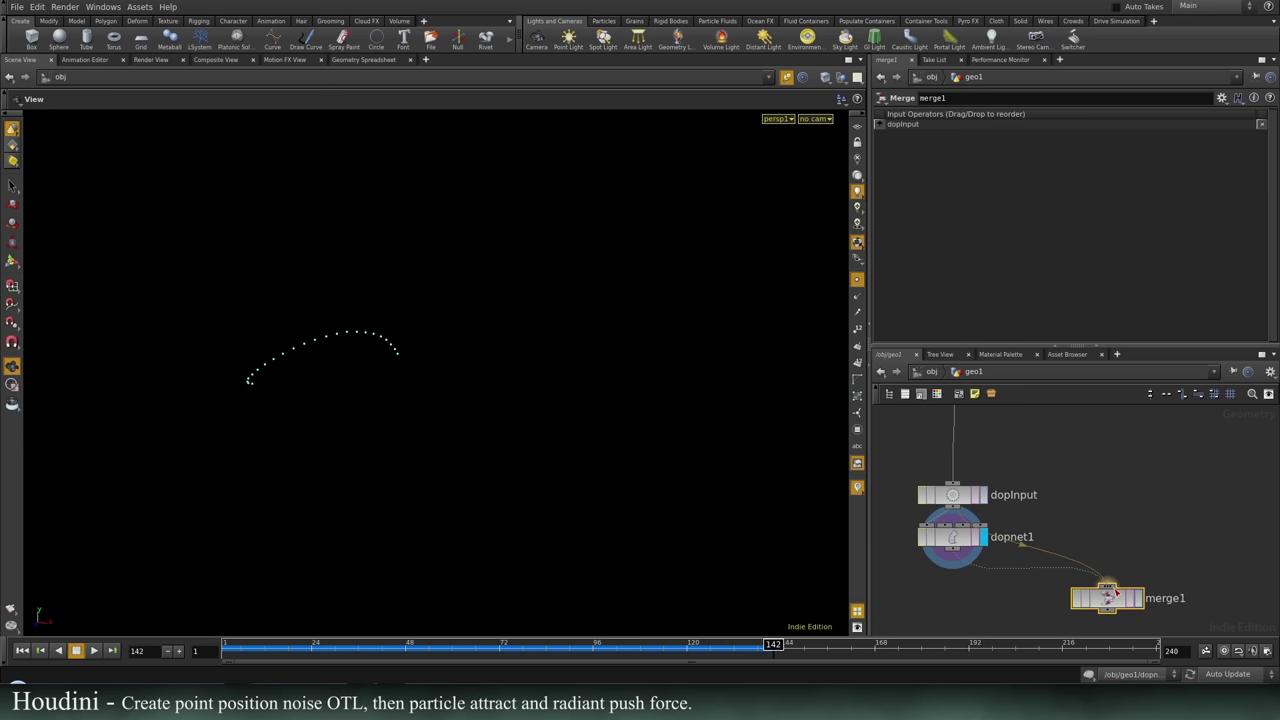
{"action": "left_click", "coordinate": [1107, 588]}
{"action": "left_click", "coordinate": [1138, 597]}
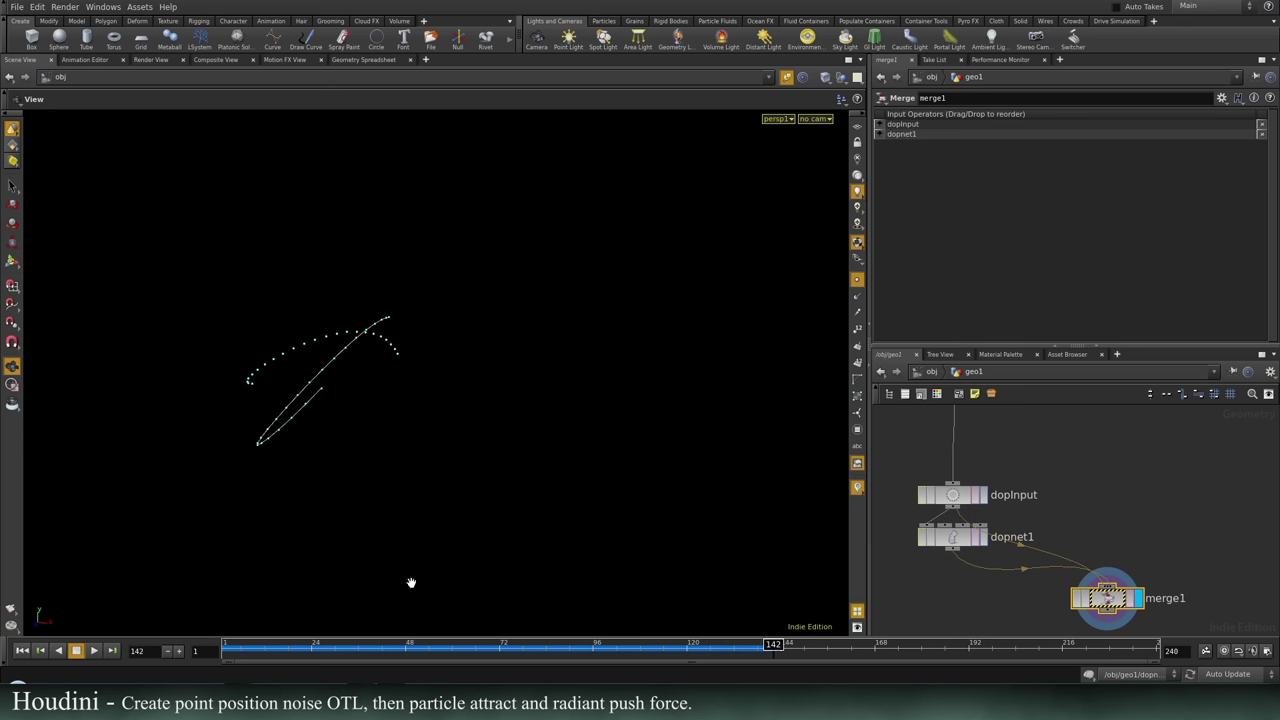
Play the simulation from frame 1 to compare the particles with the original moving curve.
{"action": "left_click", "coordinate": [22, 651]}
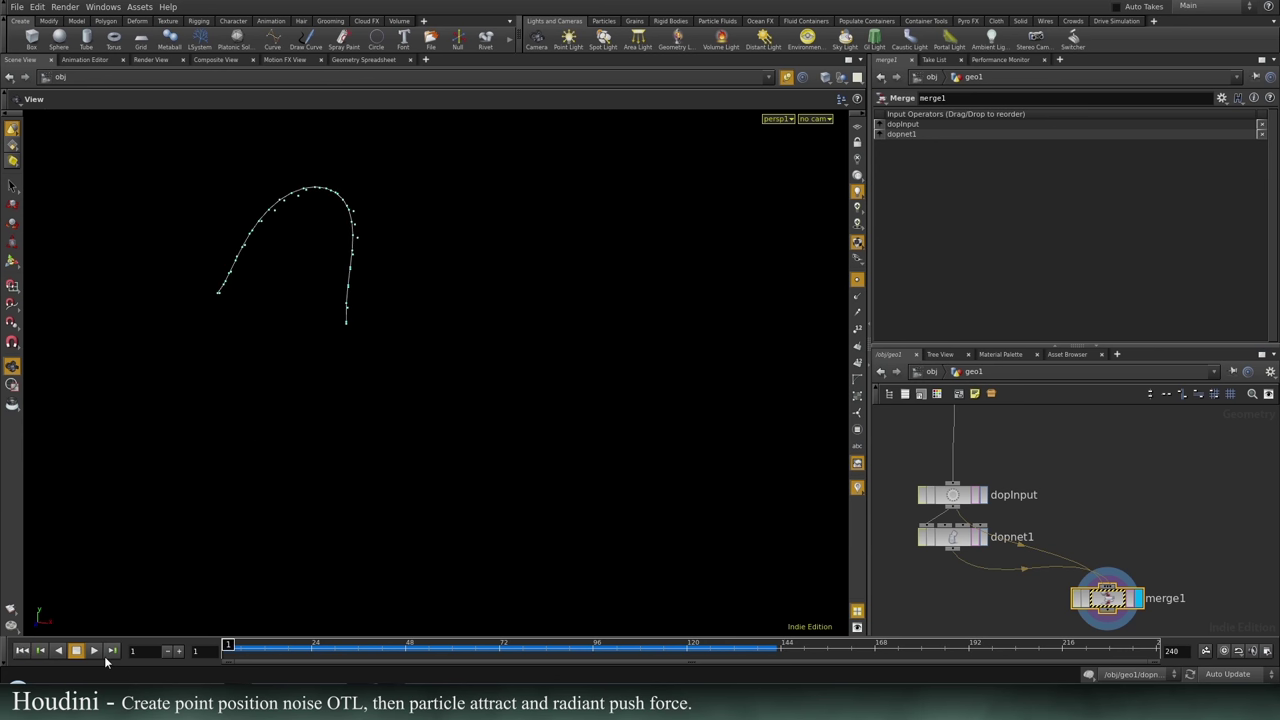
{"action": "left_click", "coordinate": [94, 651]}
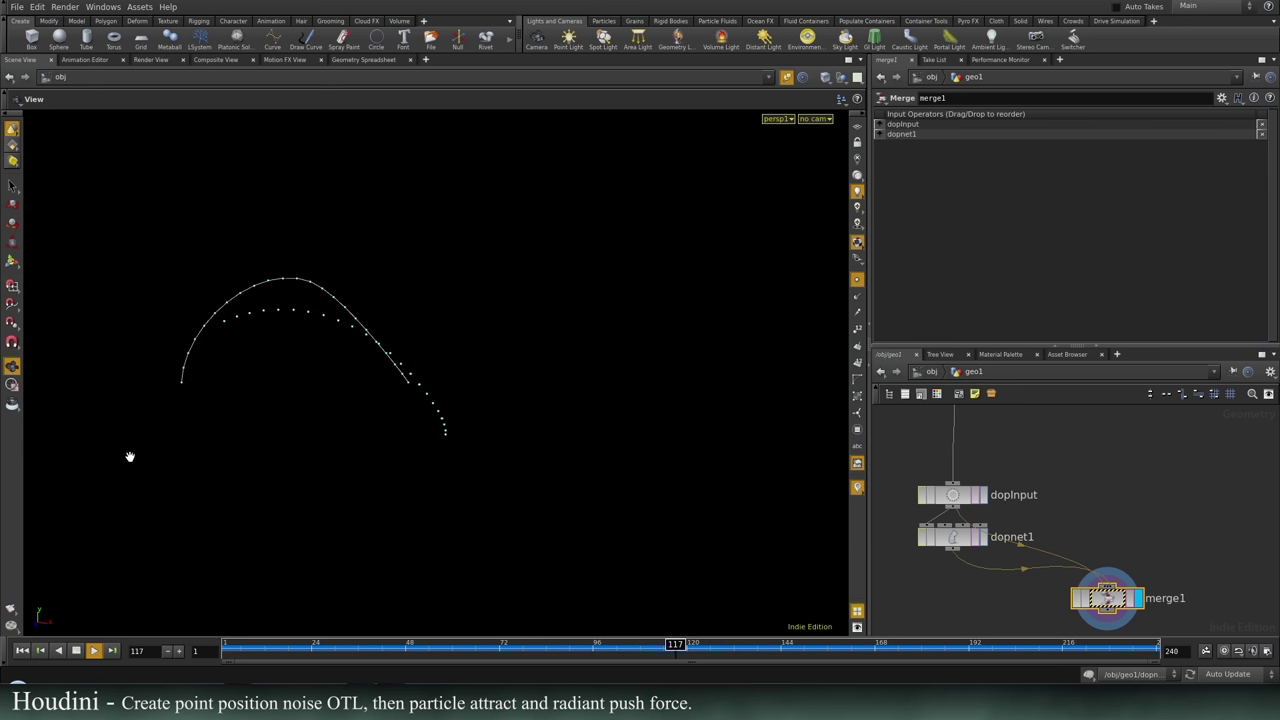
{"action": "left_click", "coordinate": [76, 650]}
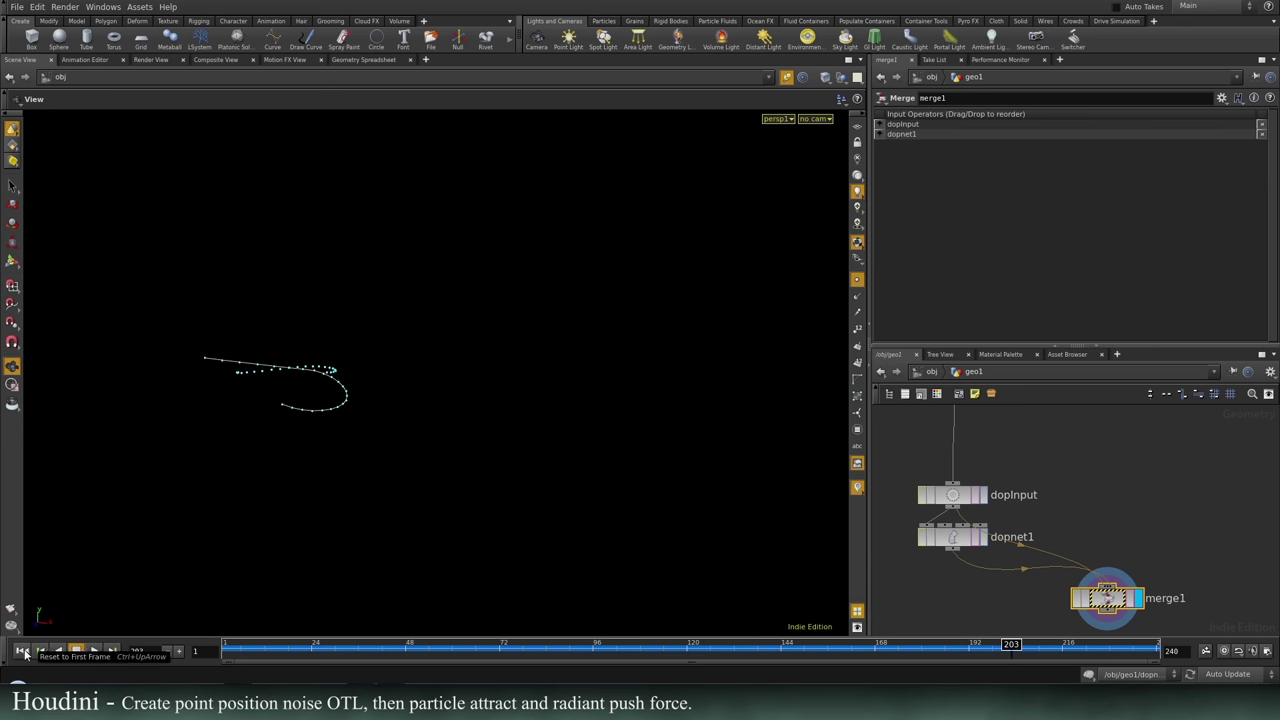
Save the scene and return the timeline to frame 1.
{"action": "middle_click_drag", "start_coordinate": [1127, 525], "coordinate": [1255, 426]}
{"action": "middle_click_drag", "start_coordinate": [1160, 495], "coordinate": [1140, 509]}
{"action": "key", "text": "ctrl+s"}
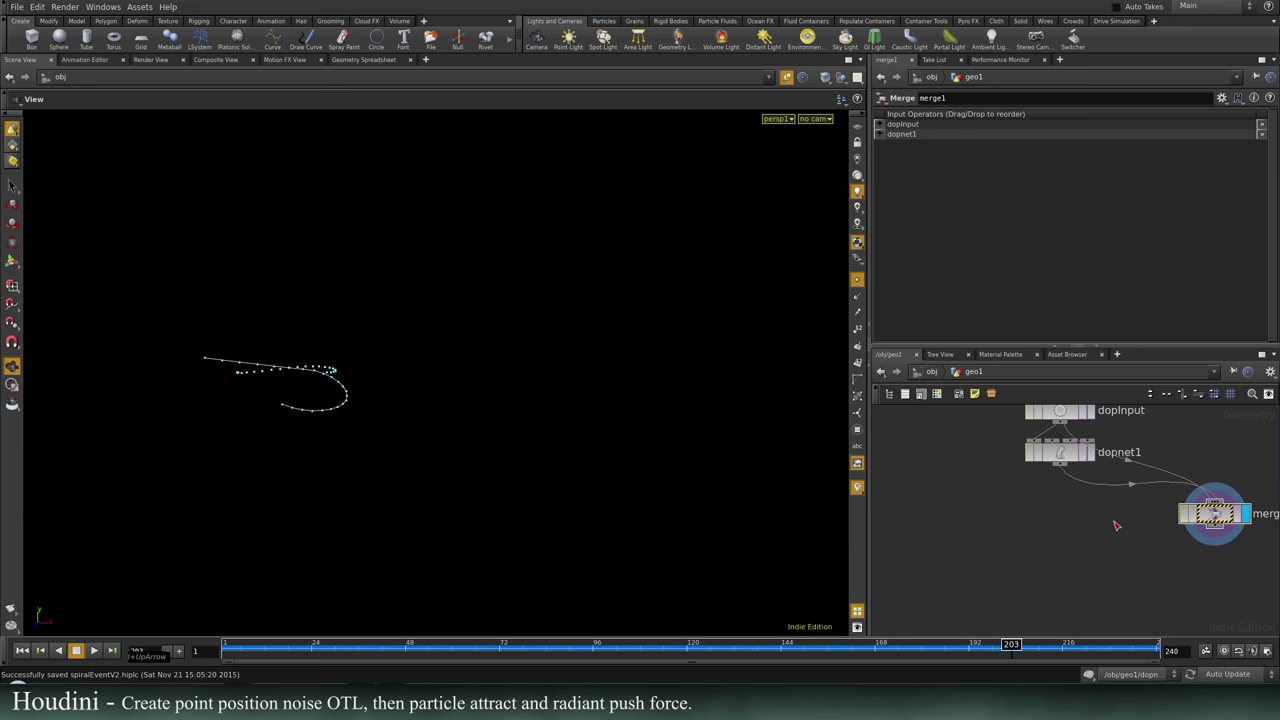
{"action": "left_click", "coordinate": [23, 650]}
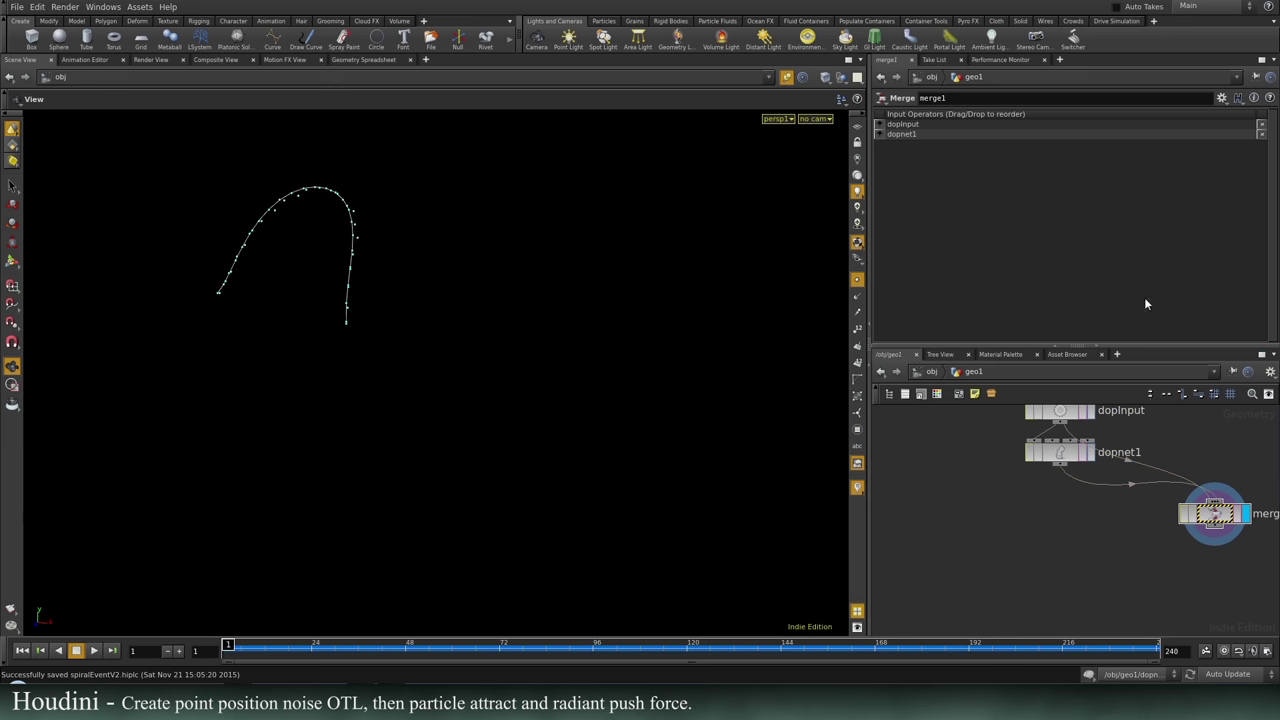
Inside dopnet1, move popsolver1 and output down to make room beneath sopsolver1.
{"action": "double_click", "coordinate": [1066, 453]}
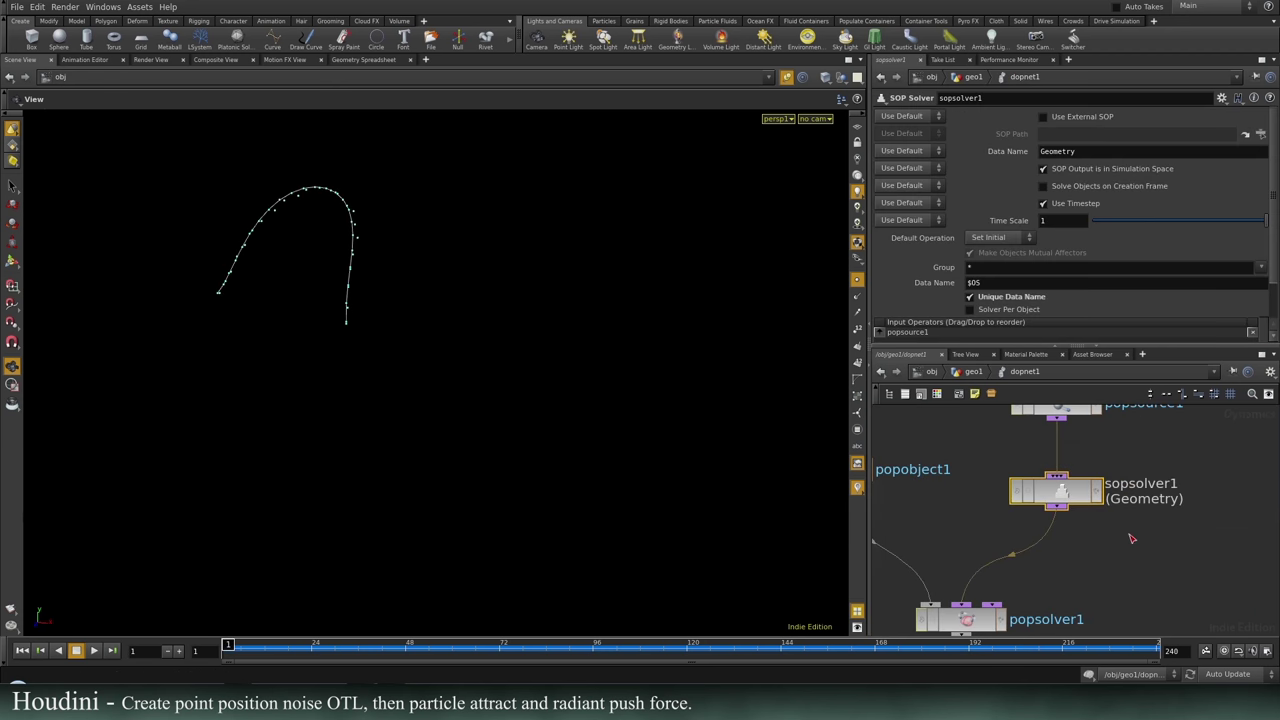
{"action": "middle_click_drag", "start_coordinate": [1194, 528], "coordinate": [1154, 517]}
{"action": "middle_click_drag", "start_coordinate": [1076, 613], "coordinate": [1136, 515]}
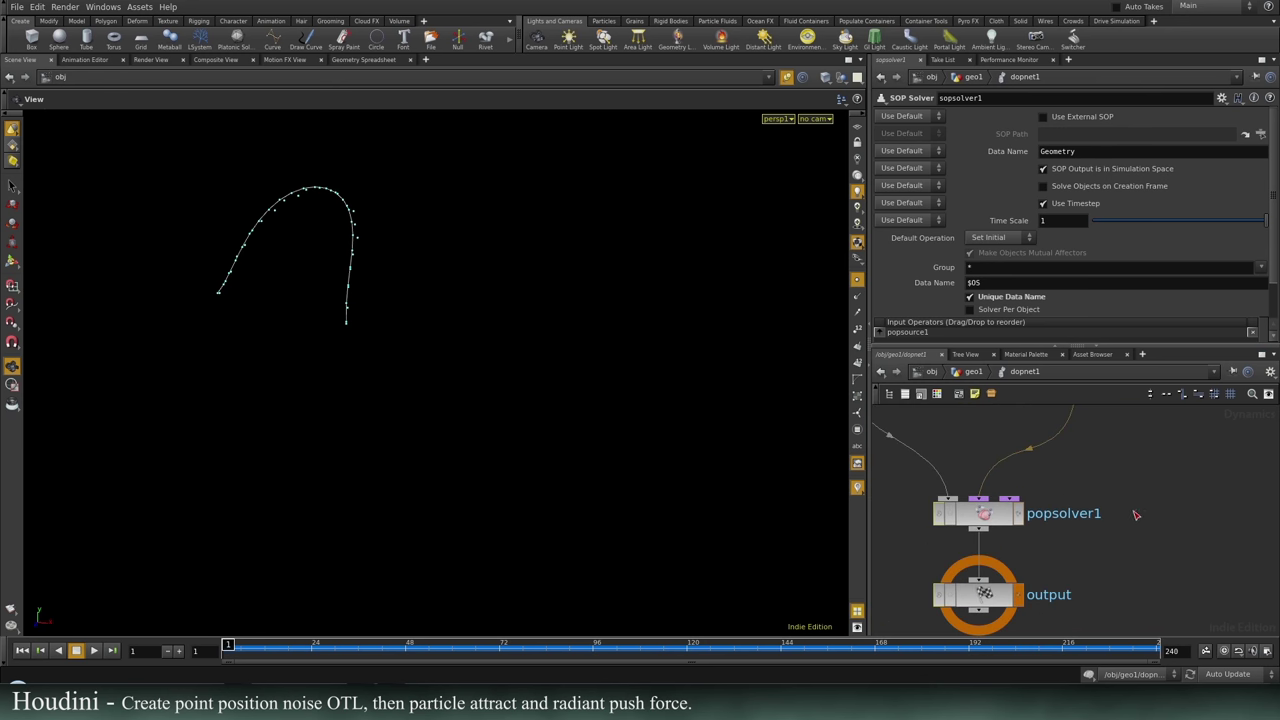
{"action": "left_click", "coordinate": [985, 594]}
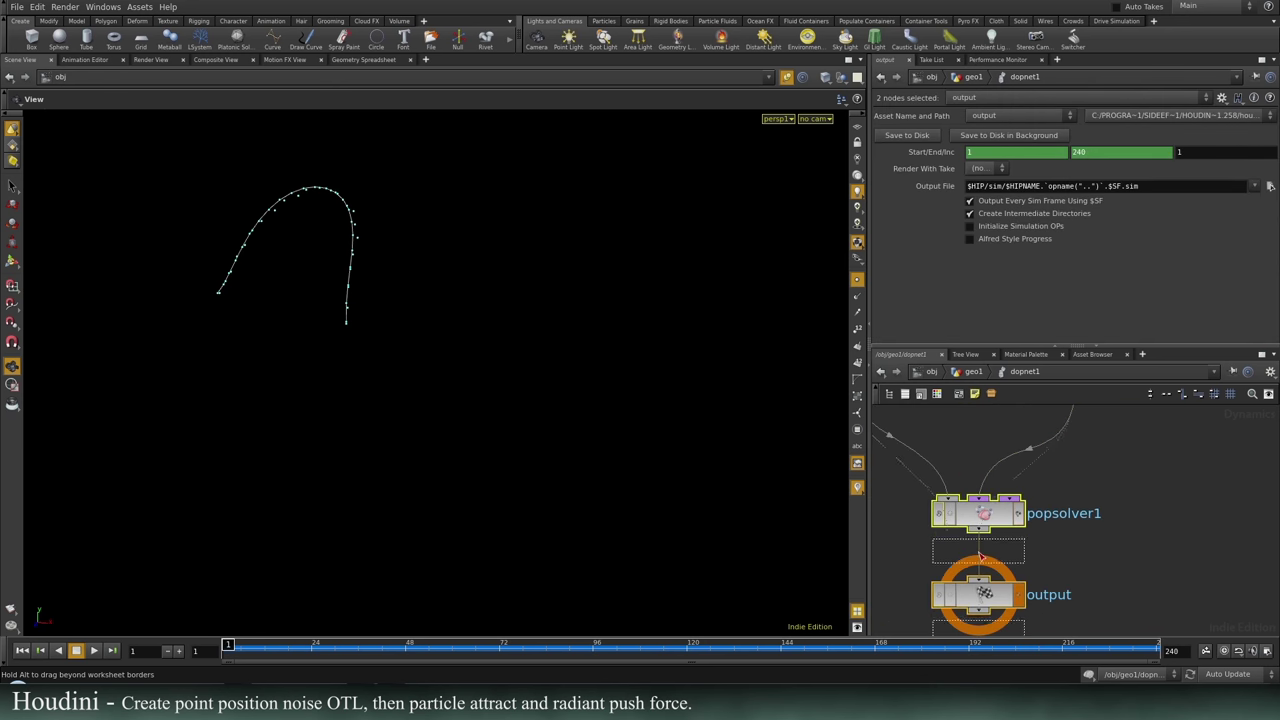
{"action": "middle_click_drag", "start_coordinate": [1117, 450], "coordinate": [1082, 543]}
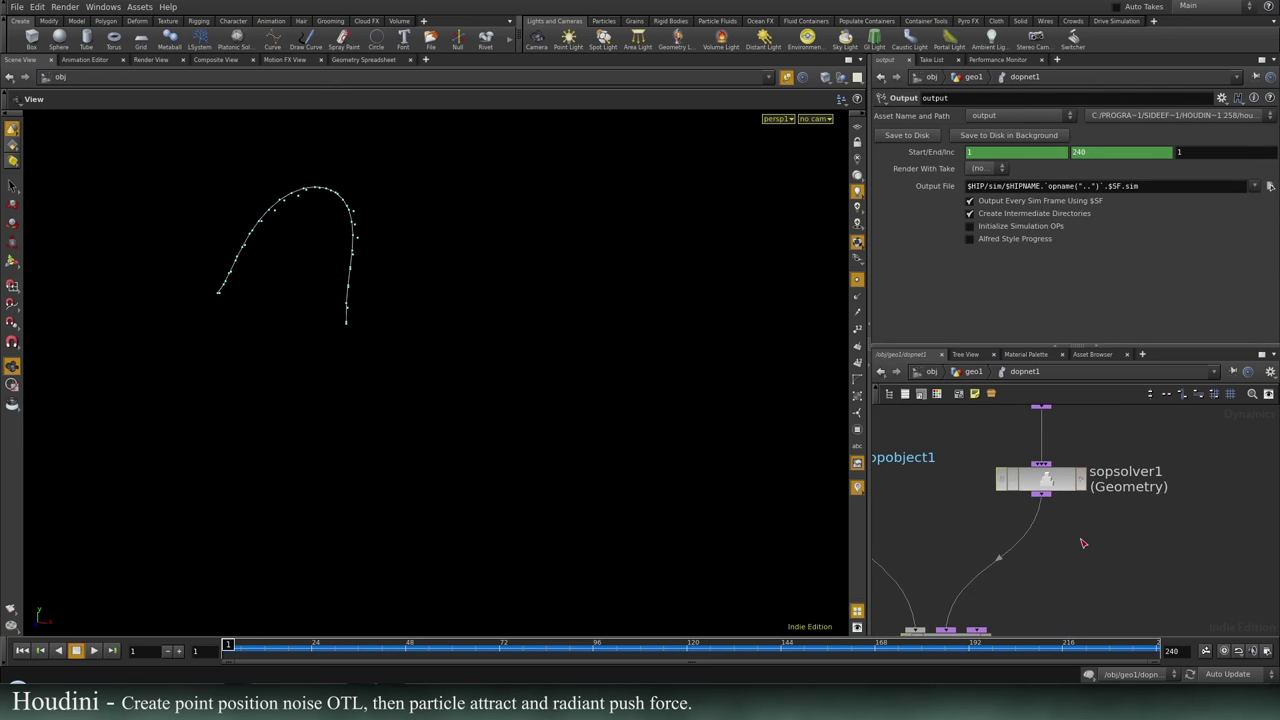
Insert a second SOP Solver on the wire between sopsolver1 and popsolver1, aligned directly below sopsolver1.
{"action": "key", "text": "Tab"}
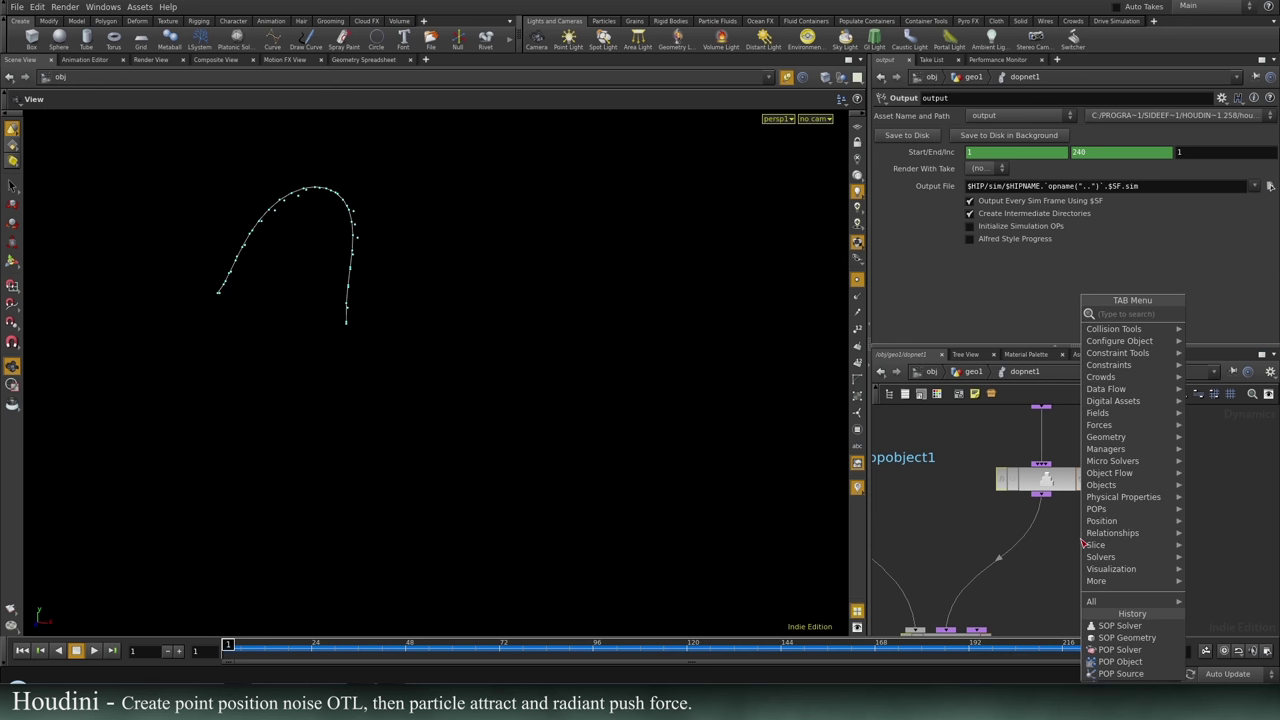
{"action": "type", "text": "g"}
{"action": "key", "text": "Escape"}
{"action": "key", "text": "Tab"}
{"action": "type", "text": "sop"}
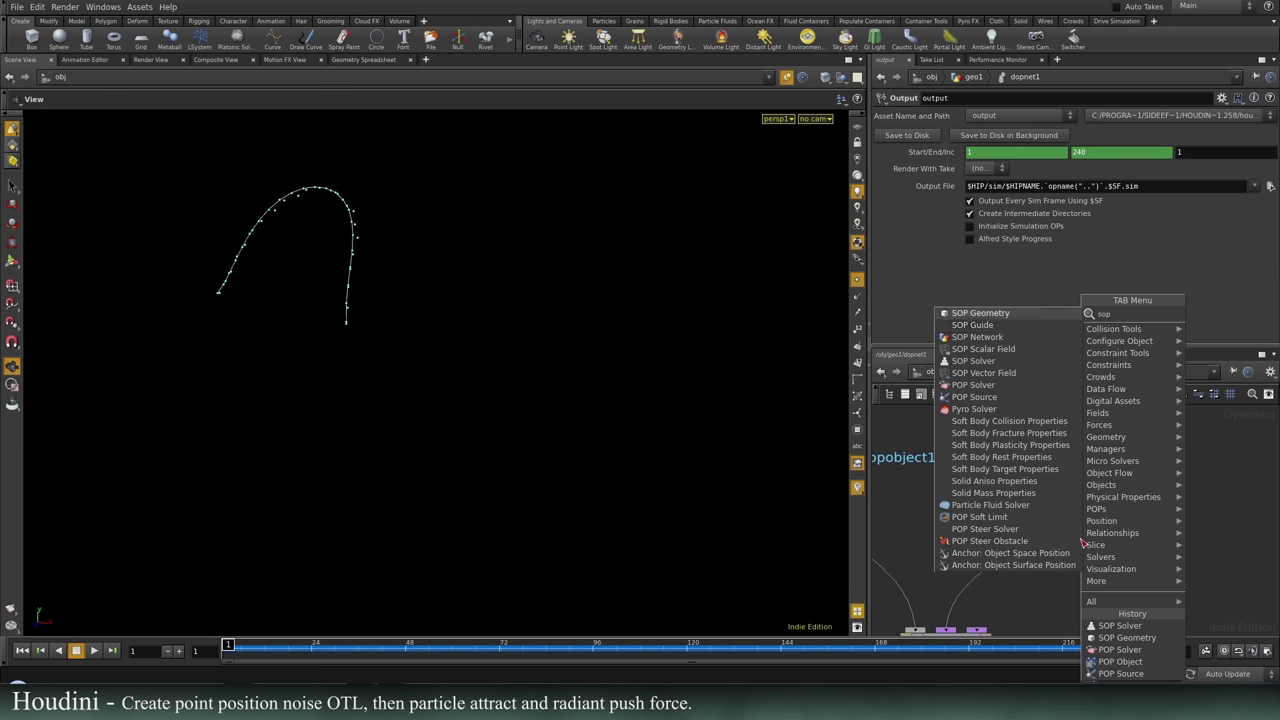
{"action": "left_click", "coordinate": [1002, 361]}
{"action": "left_click", "coordinate": [1010, 556]}
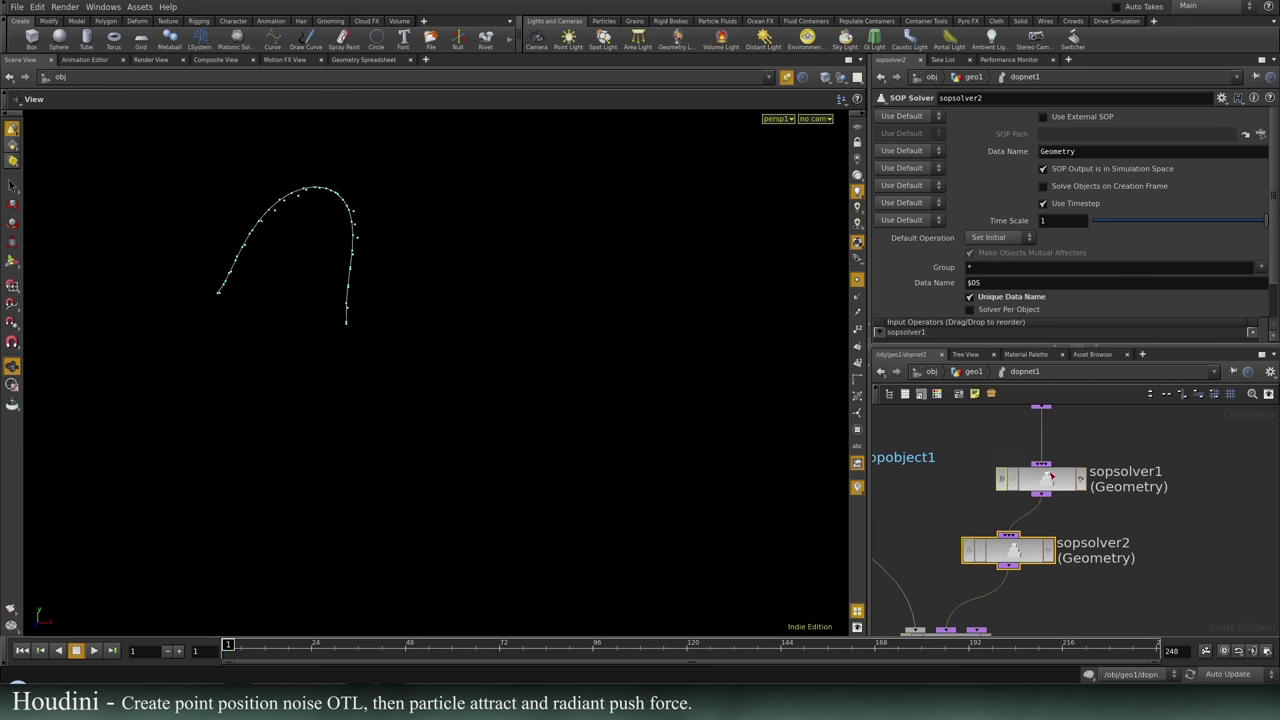
{"action": "left_click_drag", "start_coordinate": [1007, 556], "coordinate": [1042, 562]}
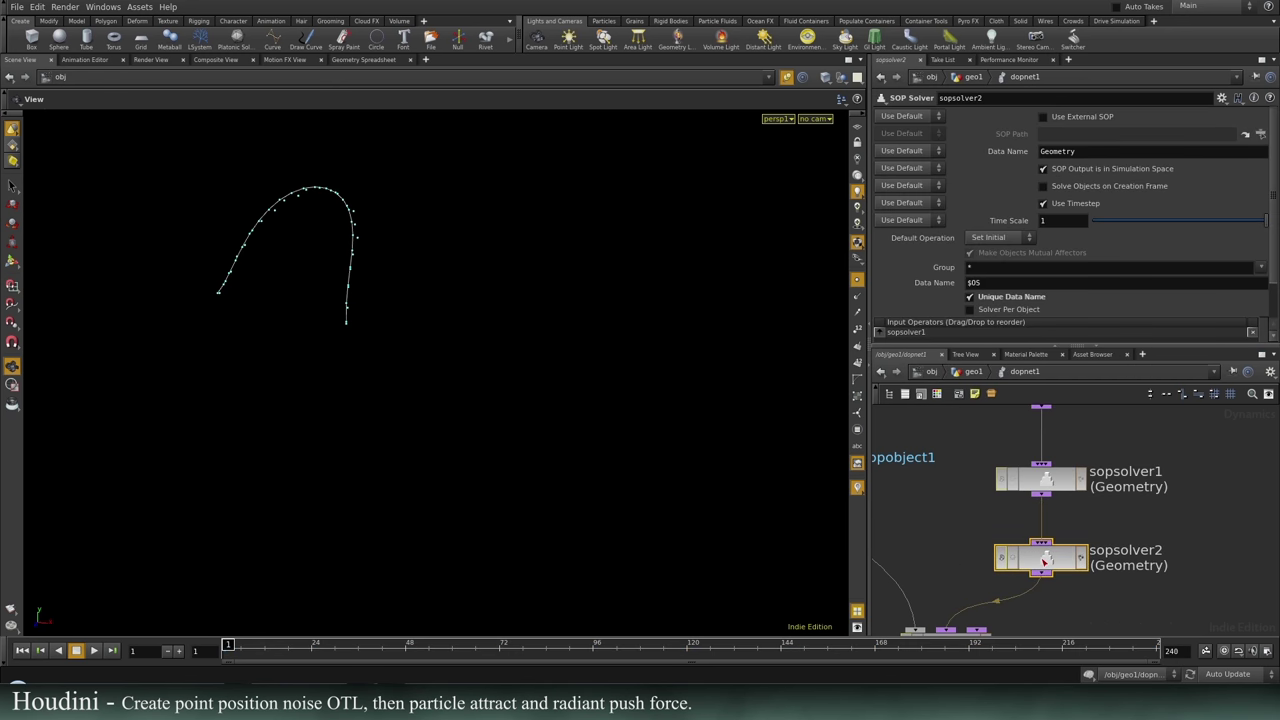
Rename sopsolver1 to toLine and sopsolver2 to radiantPush.
{"action": "double_click", "coordinate": [1109, 474]}
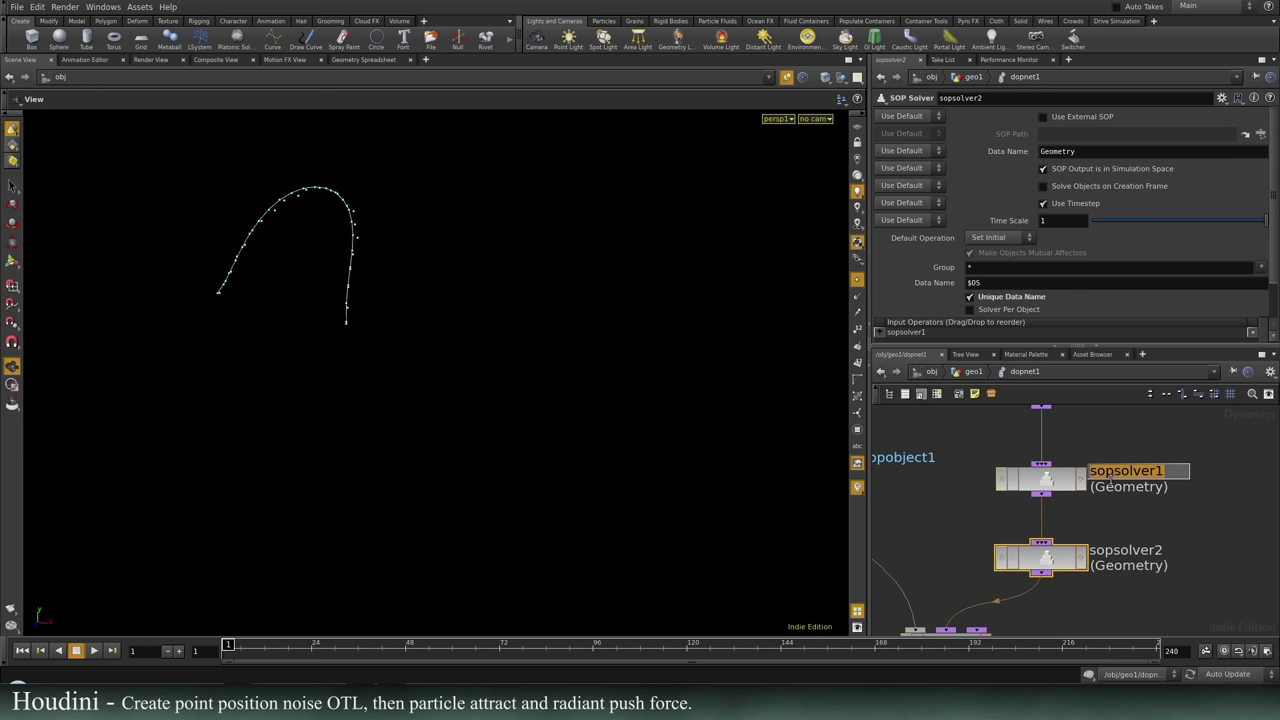
{"action": "type", "text": "toLine"}
{"action": "key", "text": "Return"}
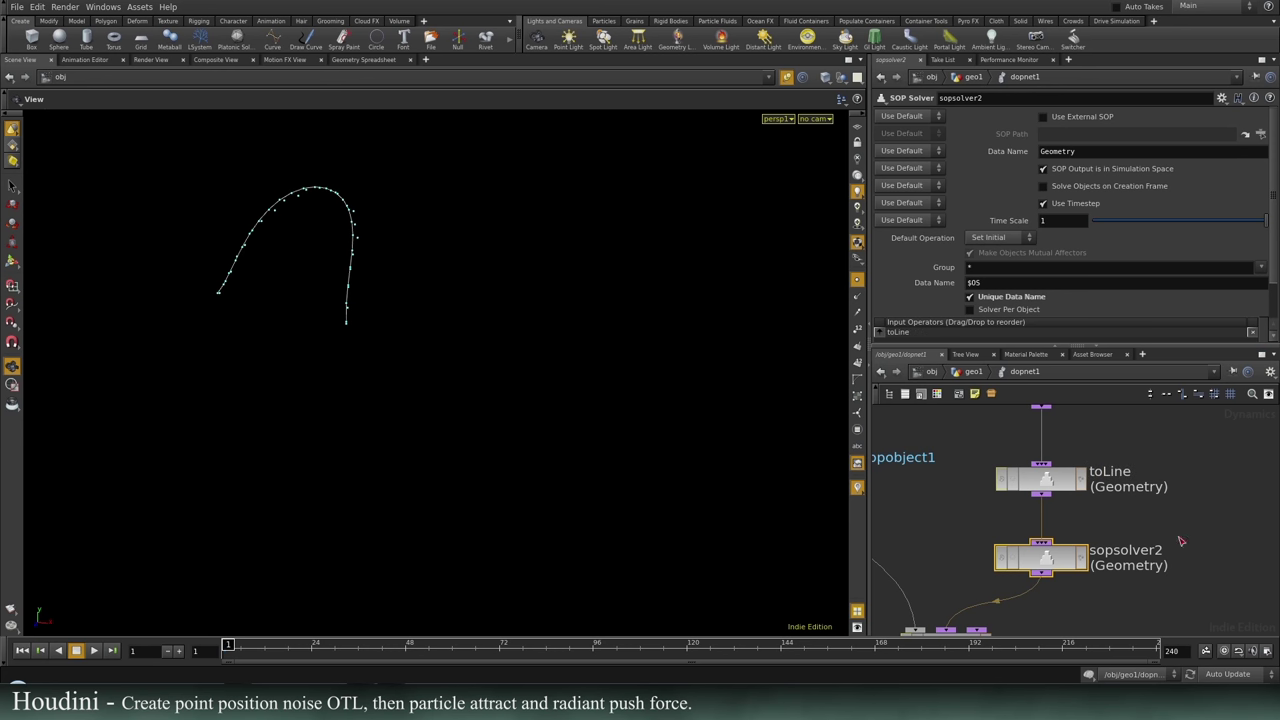
{"action": "double_click", "coordinate": [1123, 545]}
{"action": "type", "text": "radiant"}
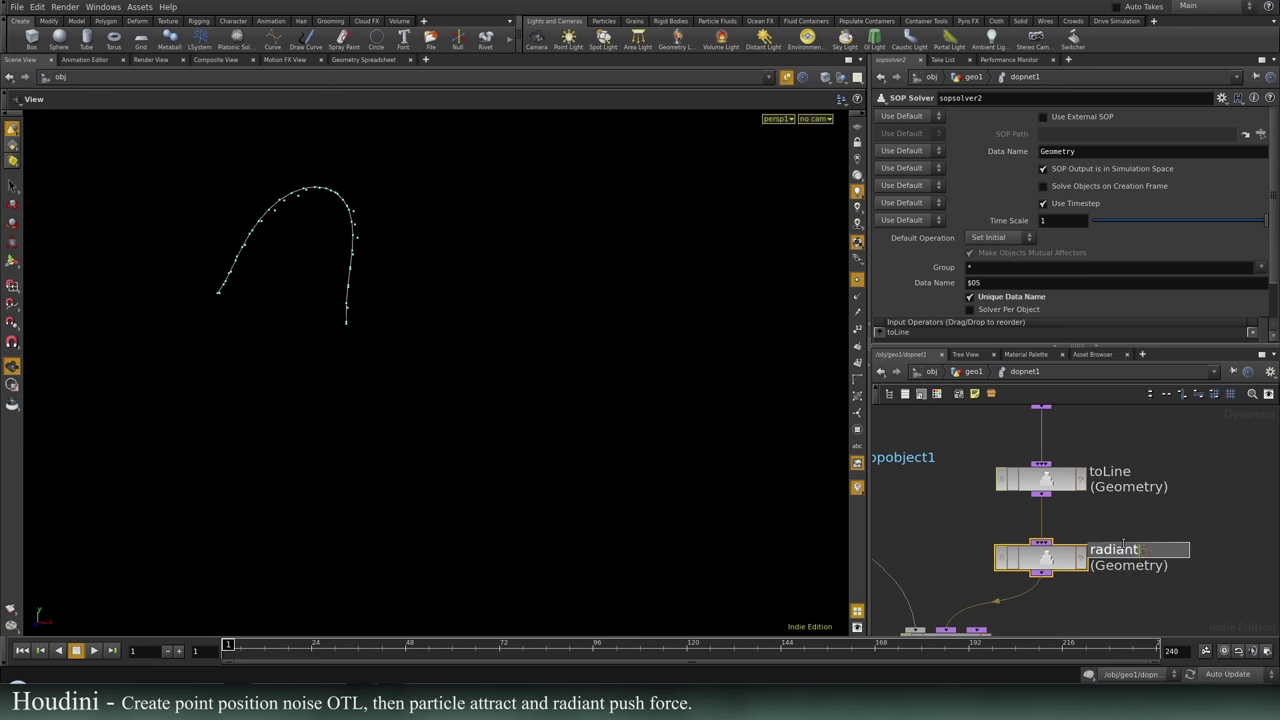
{"action": "type", "text": "Push"}
{"action": "key", "text": "Return"}
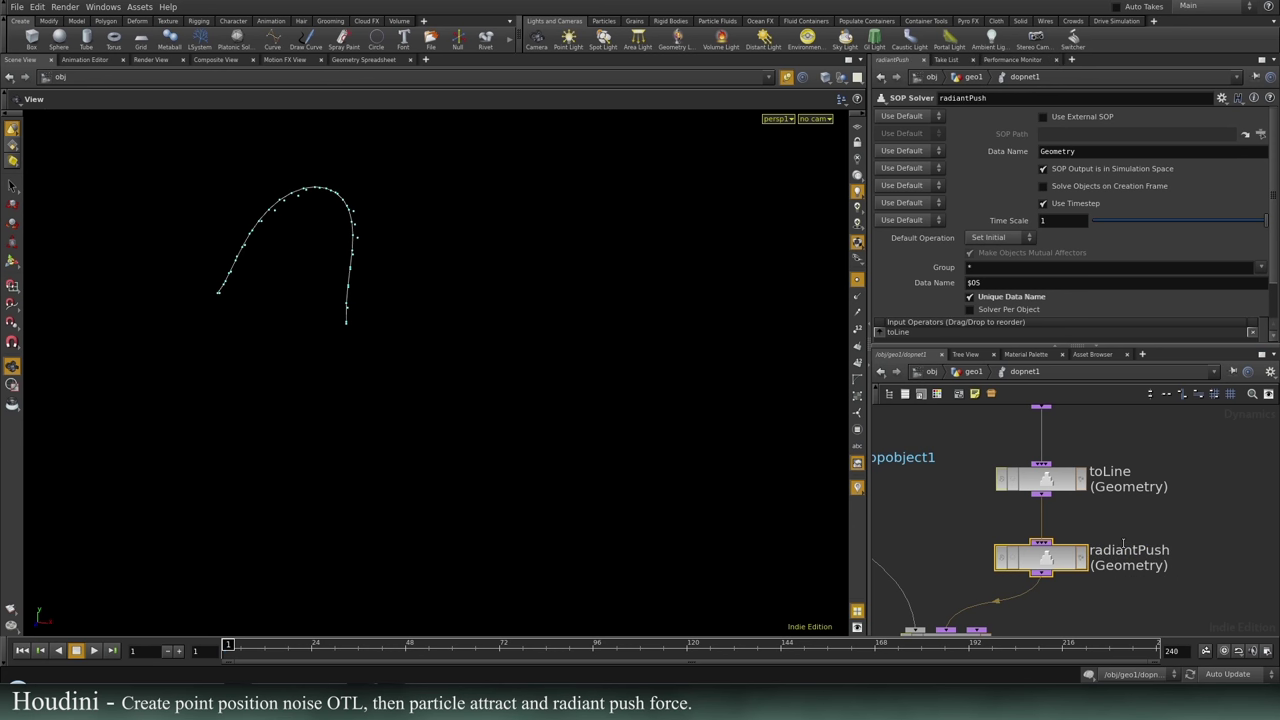
Inside radiantPush, add a Point Relax node, connect dop_geometry to its first input, and display it.
{"action": "double_click", "coordinate": [1050, 566]}
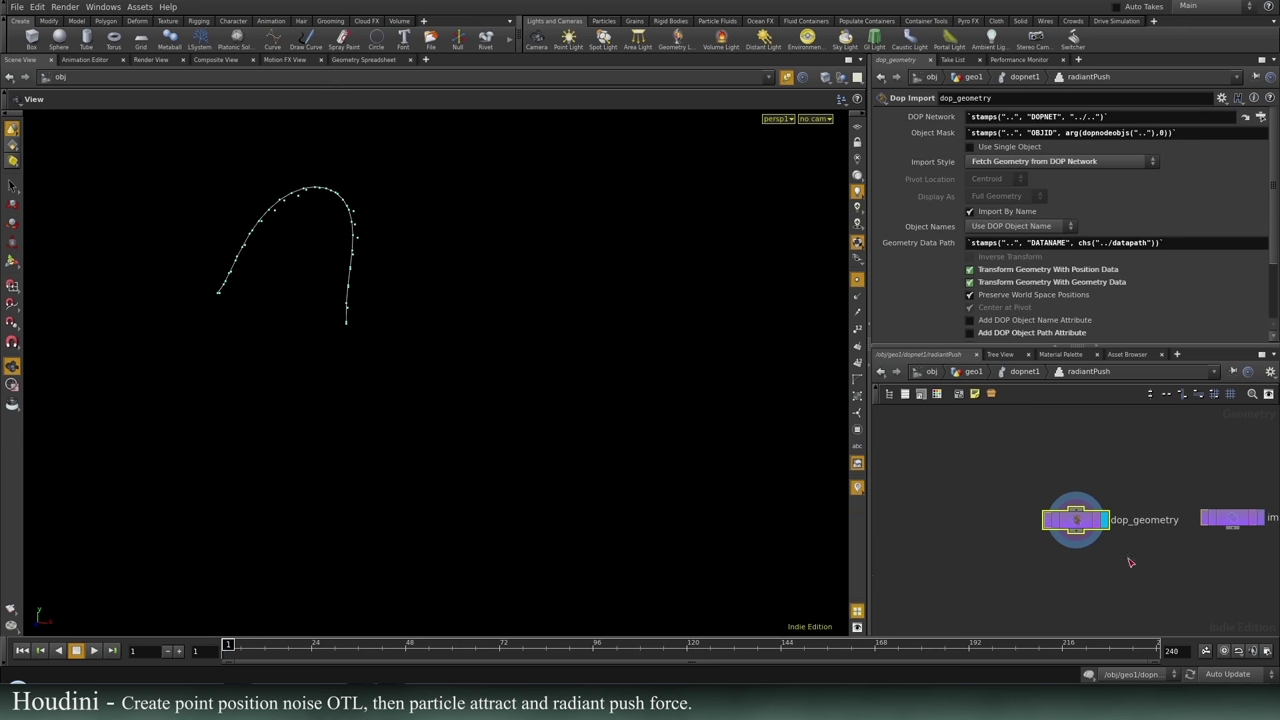
{"action": "key", "text": "Tab"}
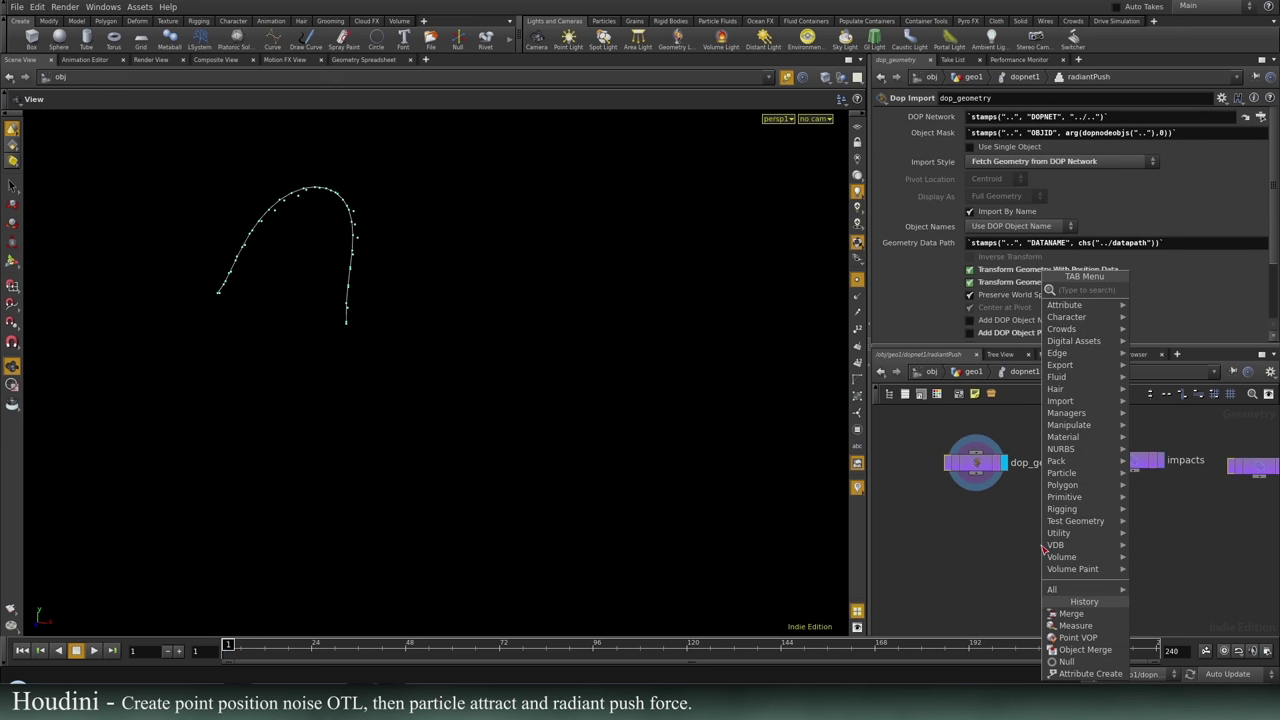
{"action": "type", "text": "rel"}
{"action": "key", "text": "Return"}
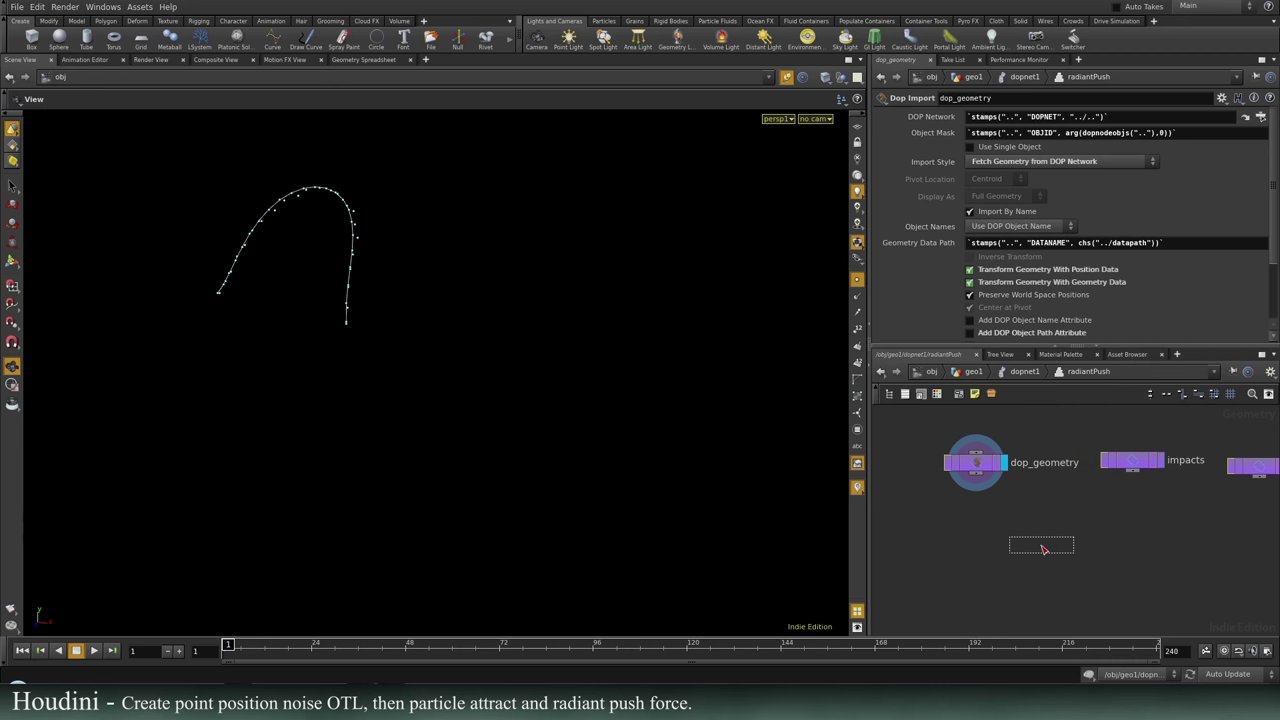
{"action": "left_click", "coordinate": [1044, 548]}
{"action": "left_click_drag", "start_coordinate": [977, 485], "coordinate": [1024, 540]}
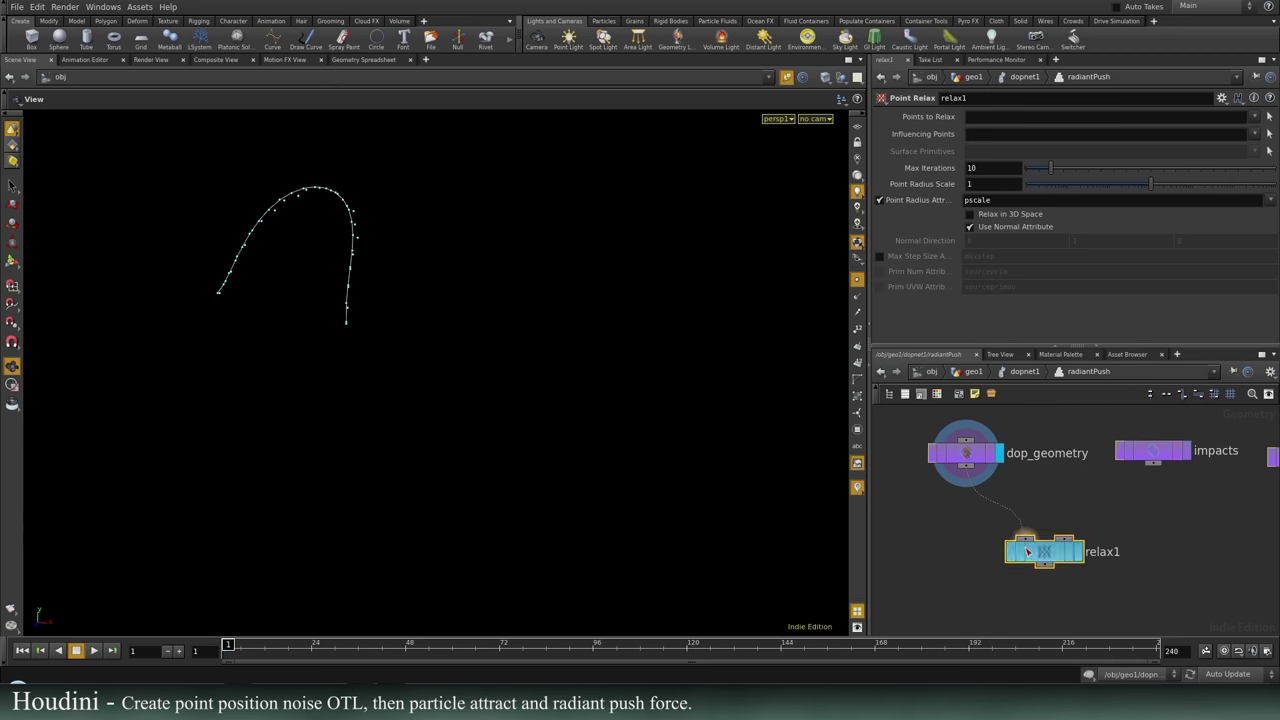
{"action": "left_click", "coordinate": [1078, 552]}
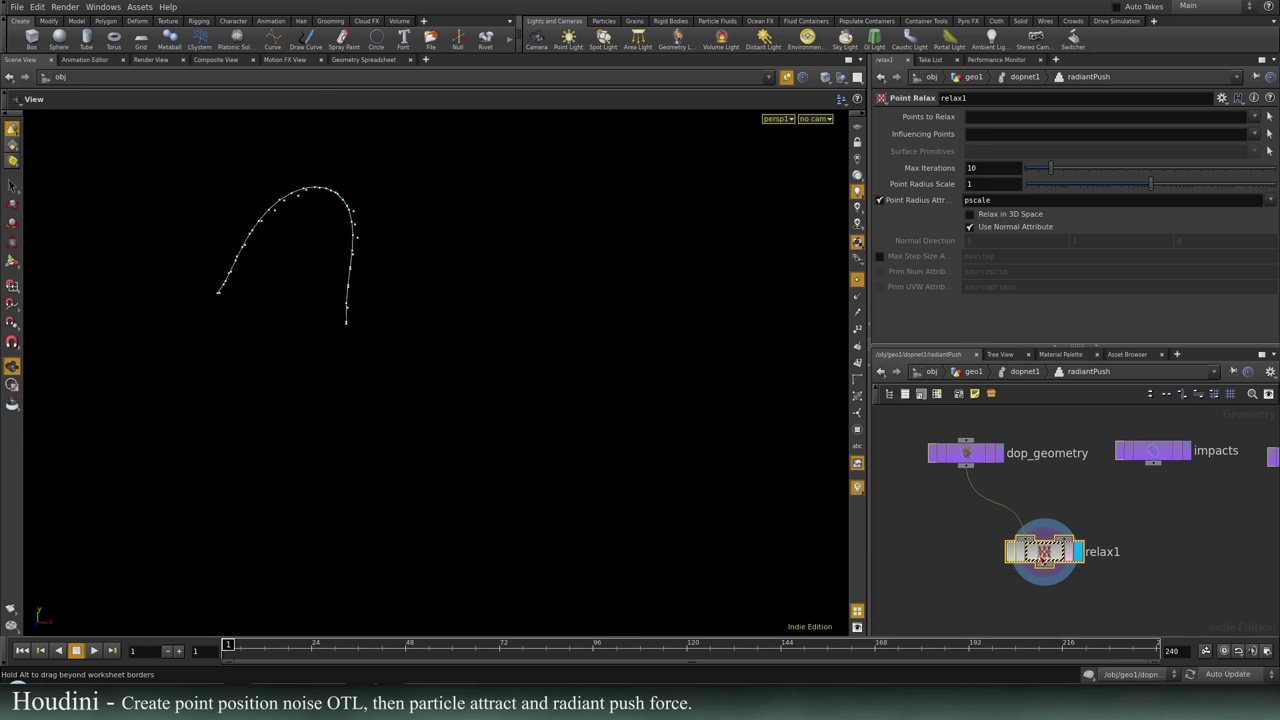
{"action": "left_click_drag", "start_coordinate": [1035, 553], "coordinate": [1057, 543]}
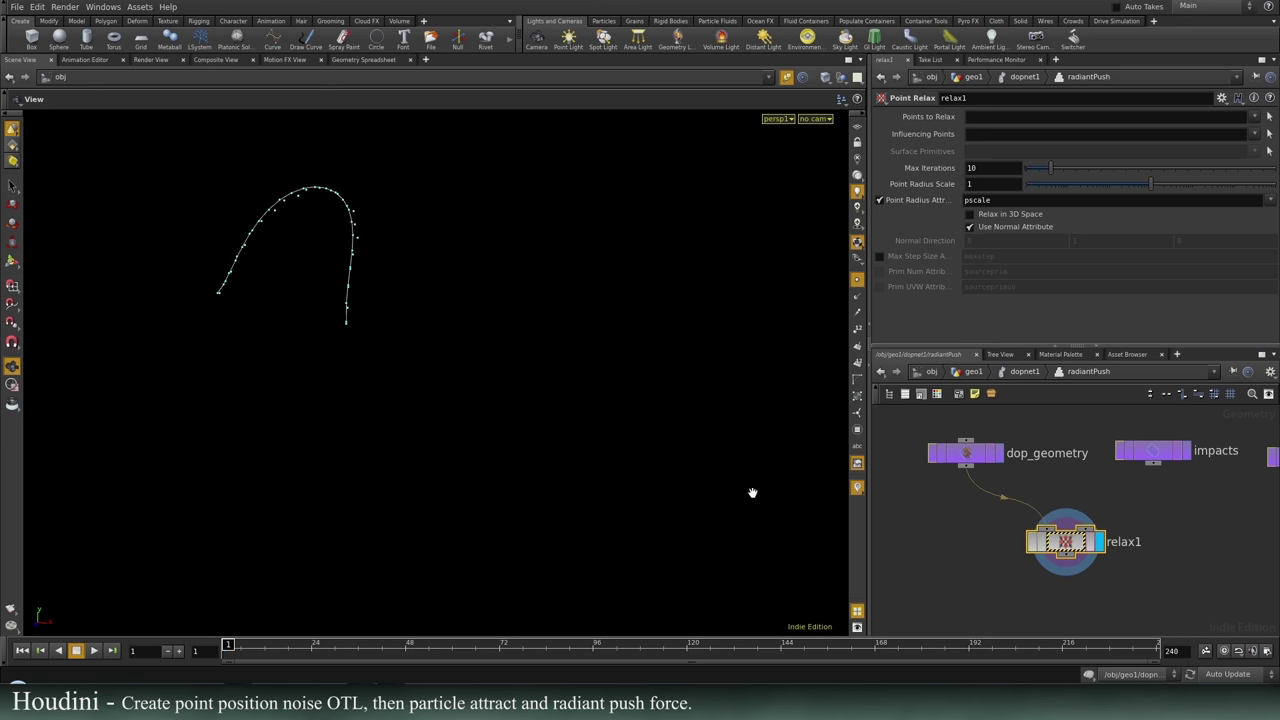
On relax1, disable the Point Radius Attribute, enable Relax in 3D Space, and set Point Radius Scale to 0.3.
{"action": "left_click", "coordinate": [880, 201]}
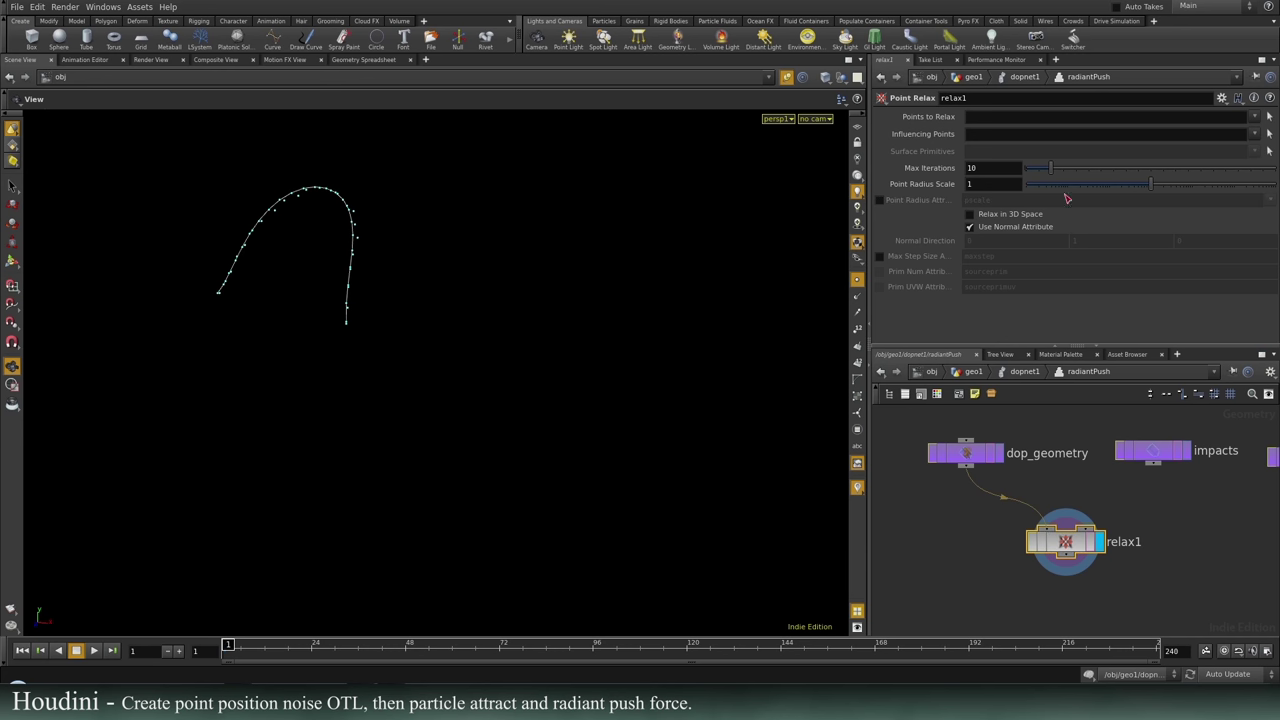
{"action": "left_click", "coordinate": [970, 214]}
{"action": "mouse_move", "coordinate": [471, 328]}
{"action": "left_mouse_down"}
{"action": "mouse_move", "coordinate": [220, 380]}
{"action": "mouse_move", "coordinate": [341, 403]}
{"action": "mouse_move", "coordinate": [286, 380]}
{"action": "mouse_move", "coordinate": [771, 314]}
{"action": "mouse_move", "coordinate": [450, 334]}
{"action": "left_mouse_up"}
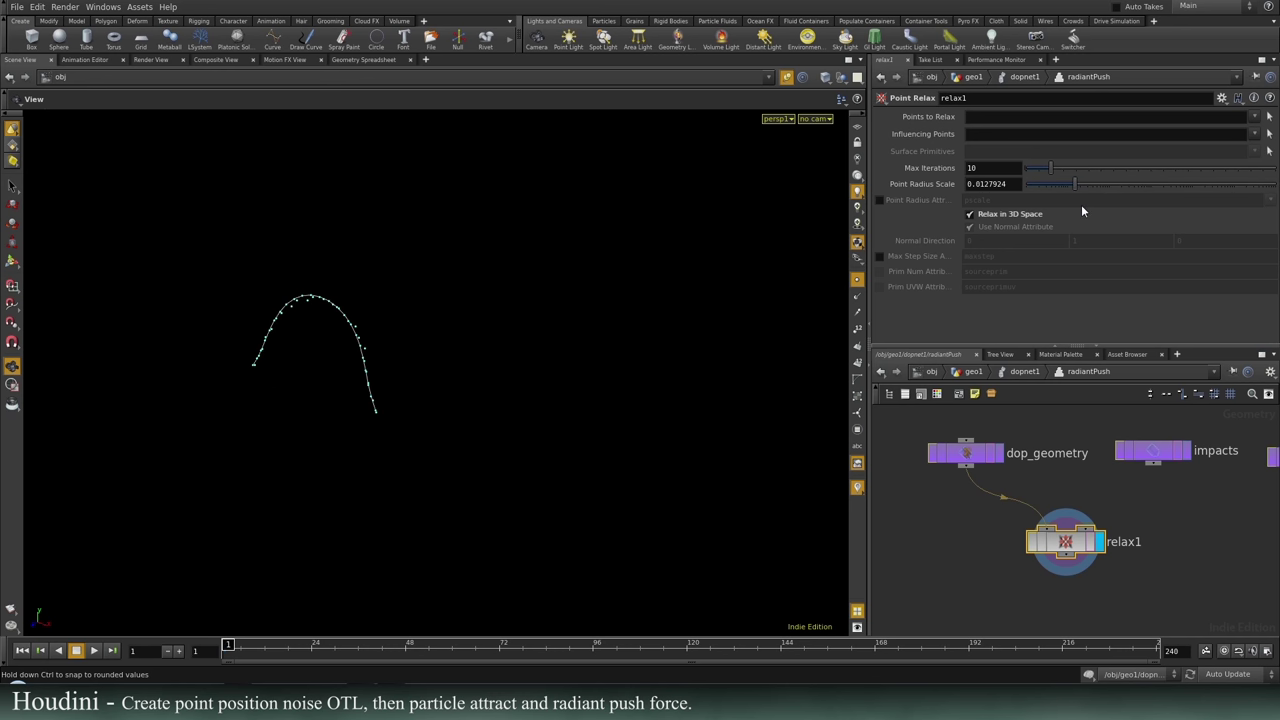
{"action": "mouse_move", "coordinate": [1130, 207]}
{"action": "left_mouse_down"}
{"action": "mouse_move", "coordinate": [1146, 206]}
{"action": "mouse_move", "coordinate": [1119, 207]}
{"action": "left_mouse_up"}
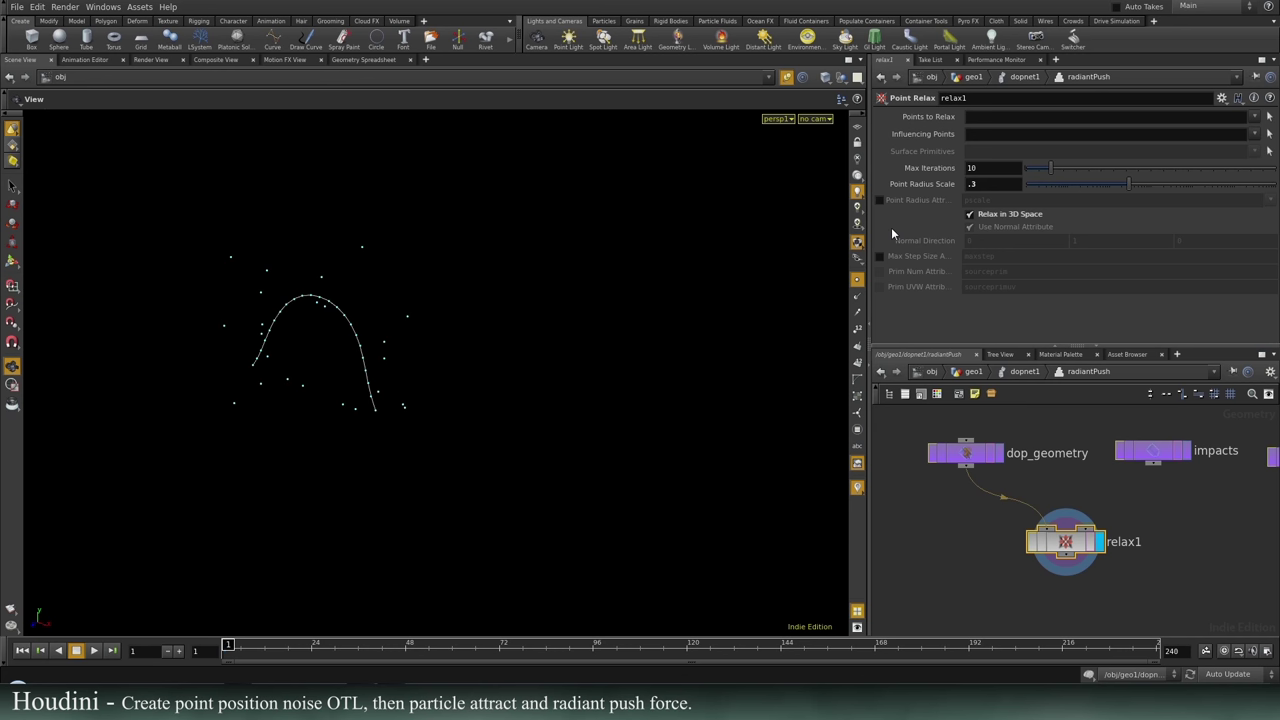
Add a Point VOP below relax1, connect dop_geometry to its first input and relax1 to its second, and display it.
{"action": "middle_click_drag", "start_coordinate": [1058, 631], "coordinate": [1025, 573]}
{"action": "key", "text": "Tab"}
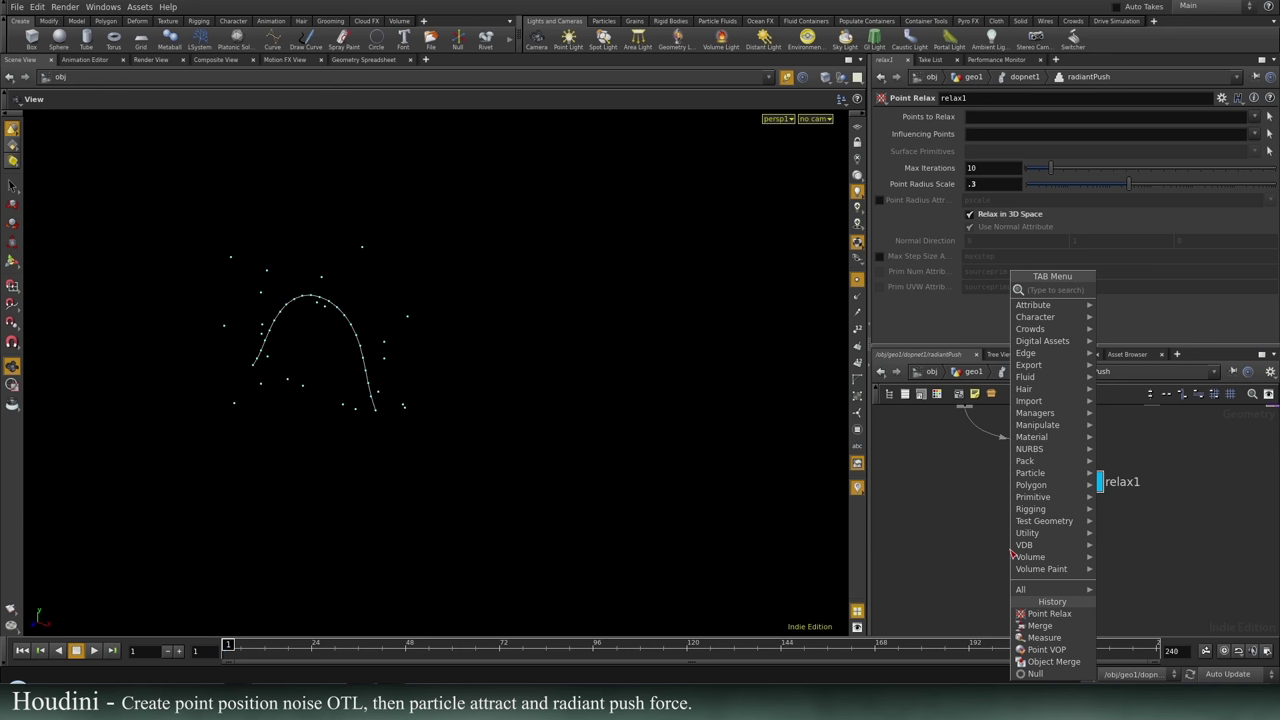
{"action": "type", "text": "vop"}
{"action": "key", "text": "Down"}
{"action": "key", "text": "Down"}
{"action": "key", "text": "Return"}
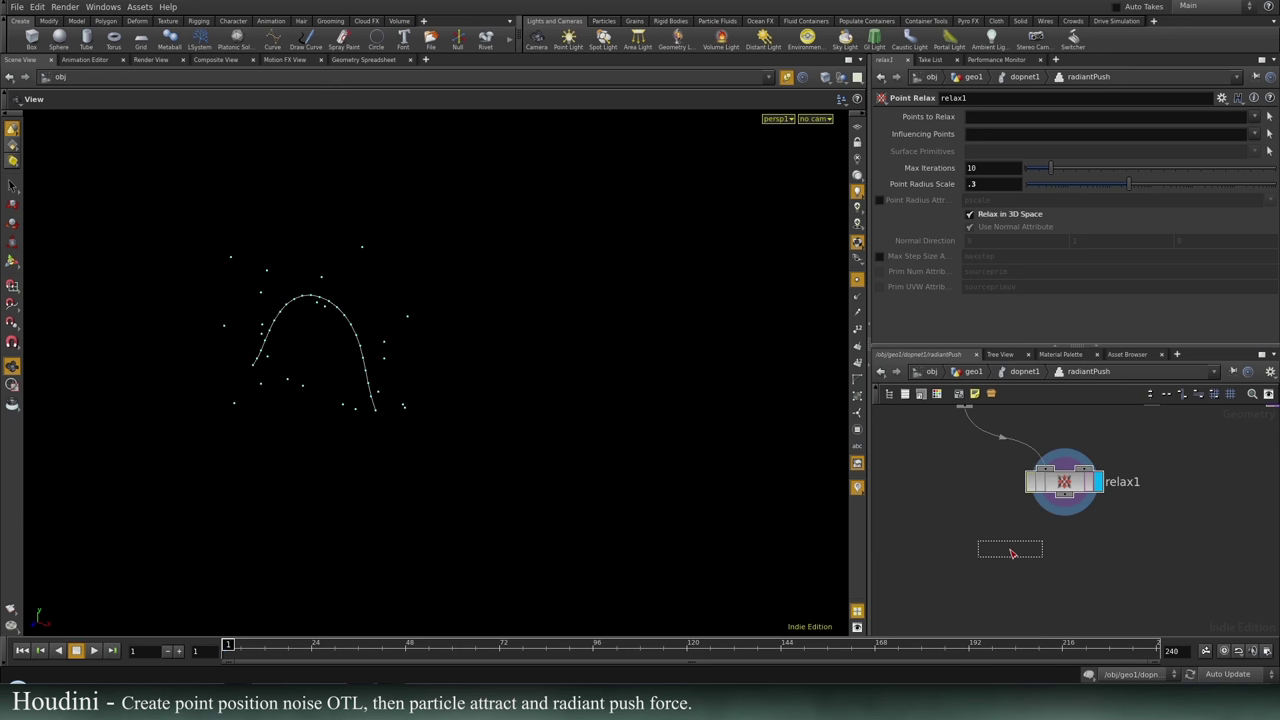
{"action": "left_click", "coordinate": [980, 550]}
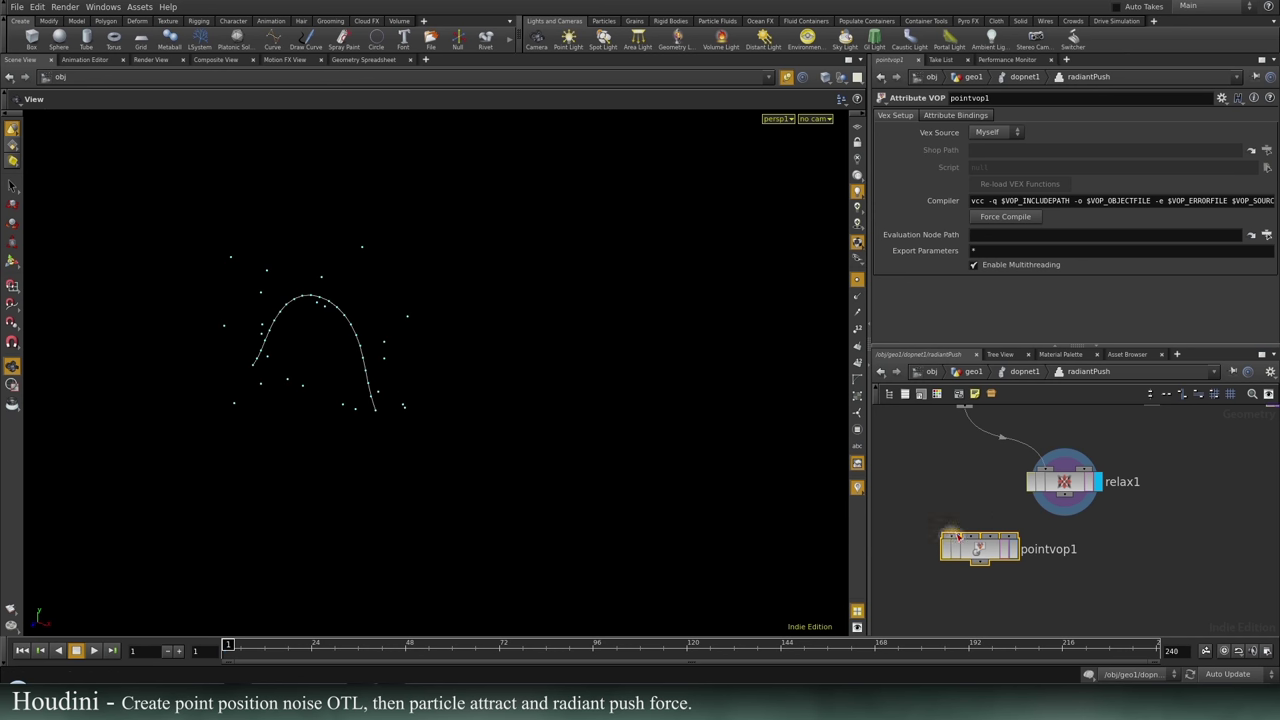
{"action": "left_click_drag", "start_coordinate": [958, 535], "coordinate": [962, 405]}
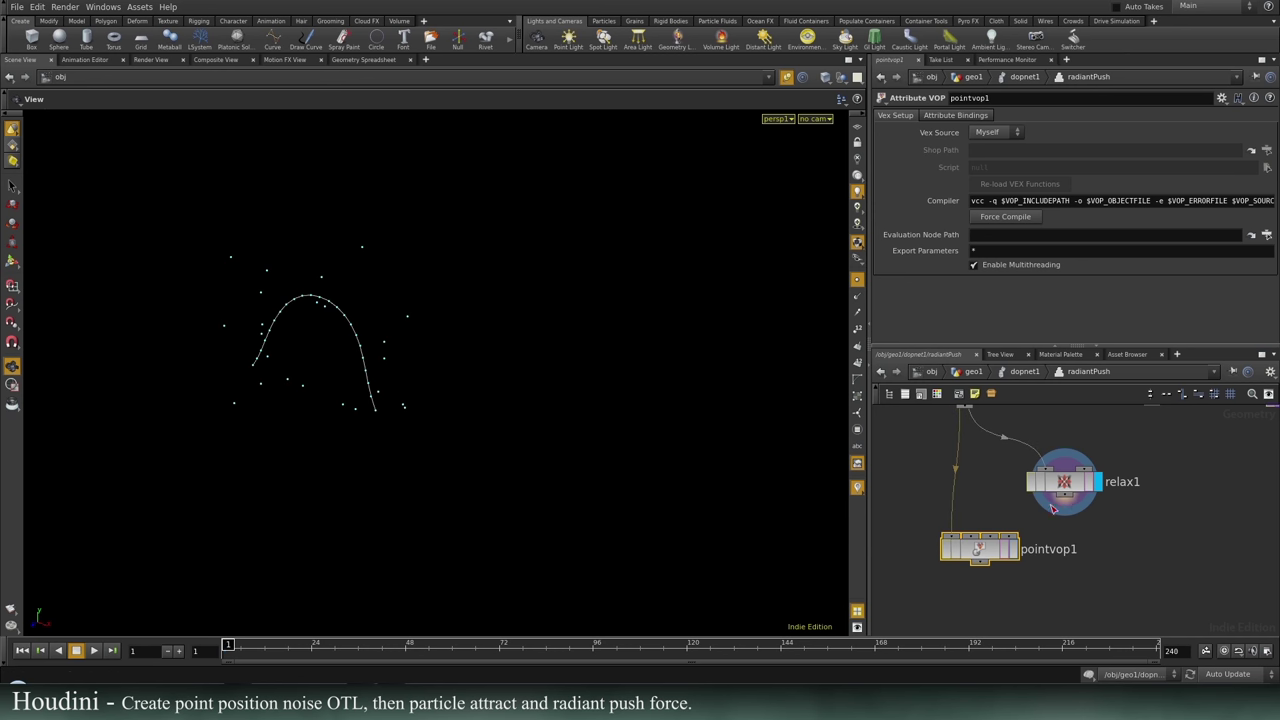
{"action": "left_click_drag", "start_coordinate": [1052, 508], "coordinate": [984, 578]}
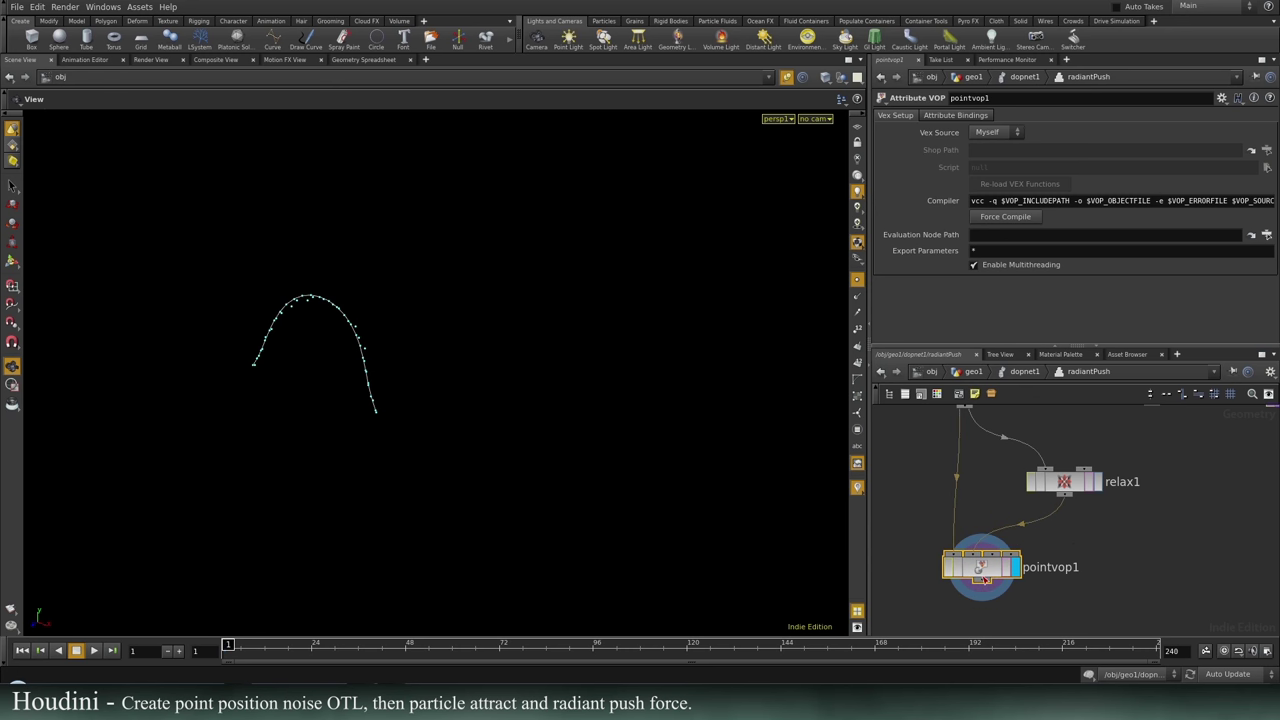
{"action": "left_click", "coordinate": [1064, 488]}
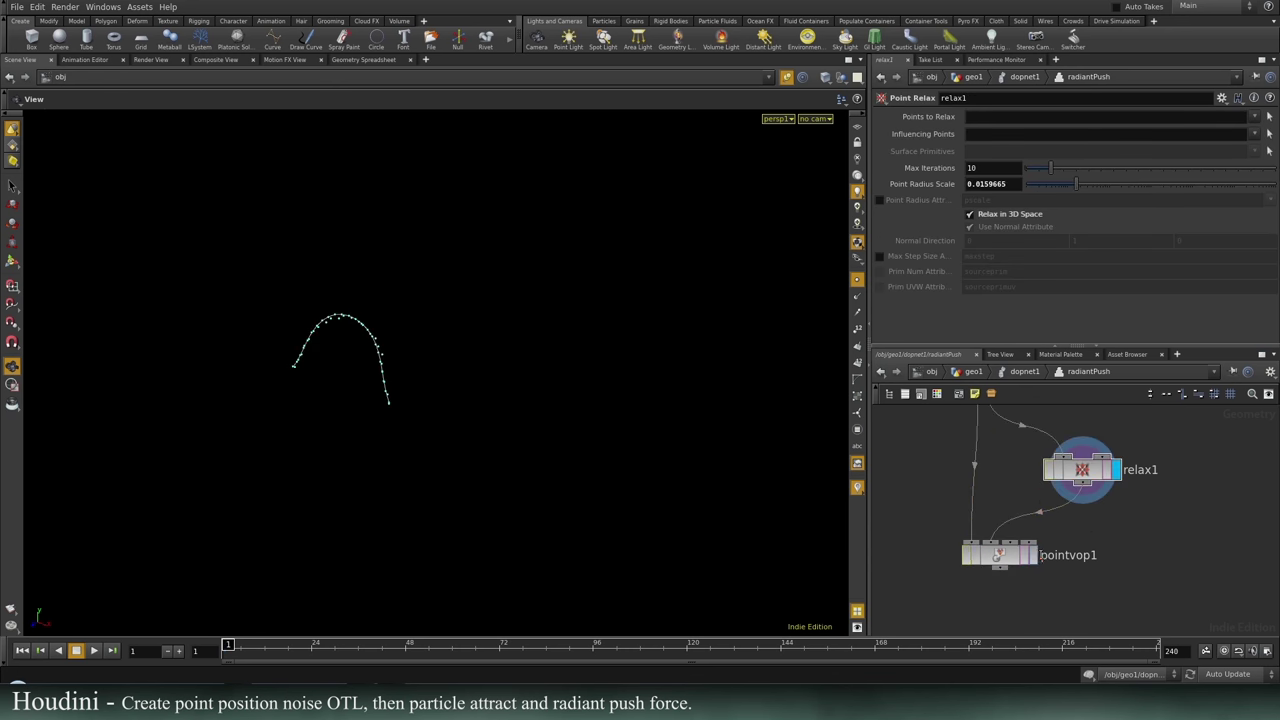
{"action": "left_click", "coordinate": [1010, 555]}
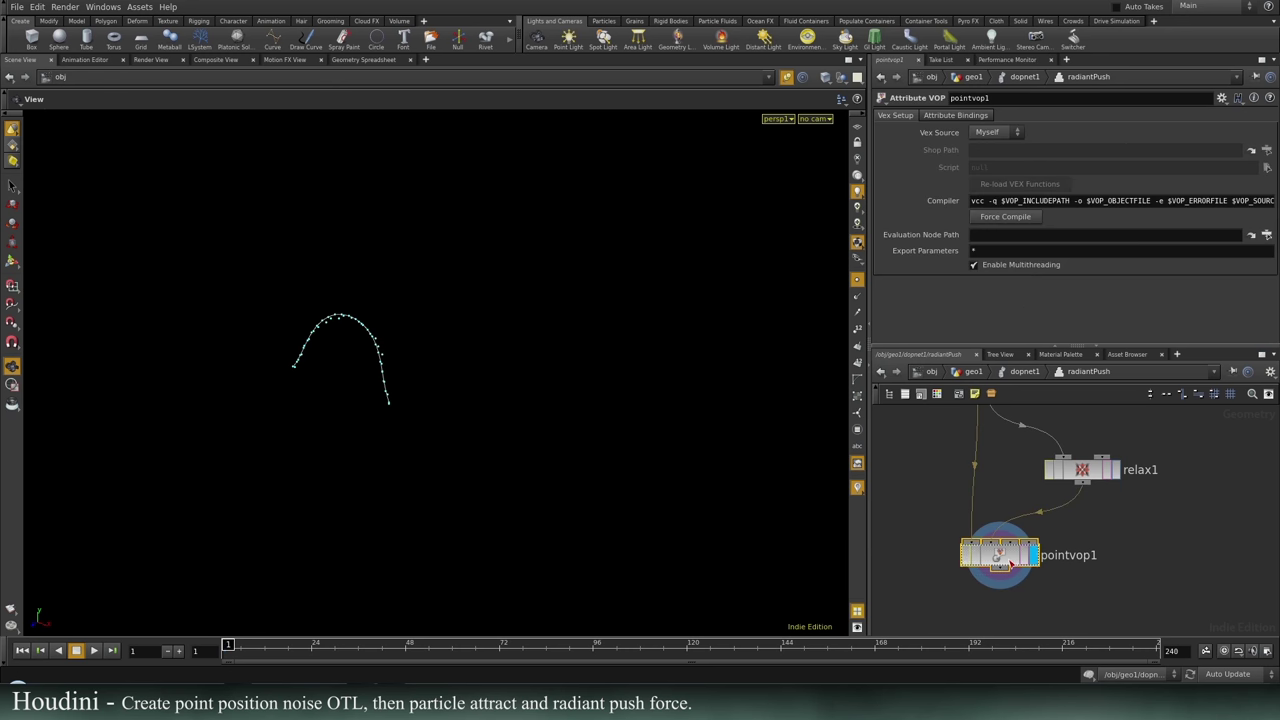
{"action": "double_click", "coordinate": [1011, 564]}
{"action": "middle_click_drag", "start_coordinate": [1174, 537], "coordinate": [832, 562]}
{"action": "left_click_drag", "start_coordinate": [1003, 463], "coordinate": [1240, 447]}
{"action": "scroll", "coordinate": [1105, 544], "scroll_direction": "down", "scroll_amount": 3}
{"action": "scroll", "coordinate": [1052, 519], "scroll_direction": "up", "scroll_amount": 3}
{"action": "mouse_move", "coordinate": [1057, 520]}
{"action": "middle_mouse_down"}
{"action": "mouse_move", "coordinate": [1075, 509]}
{"action": "mouse_move", "coordinate": [1078, 521]}
{"action": "middle_mouse_up"}
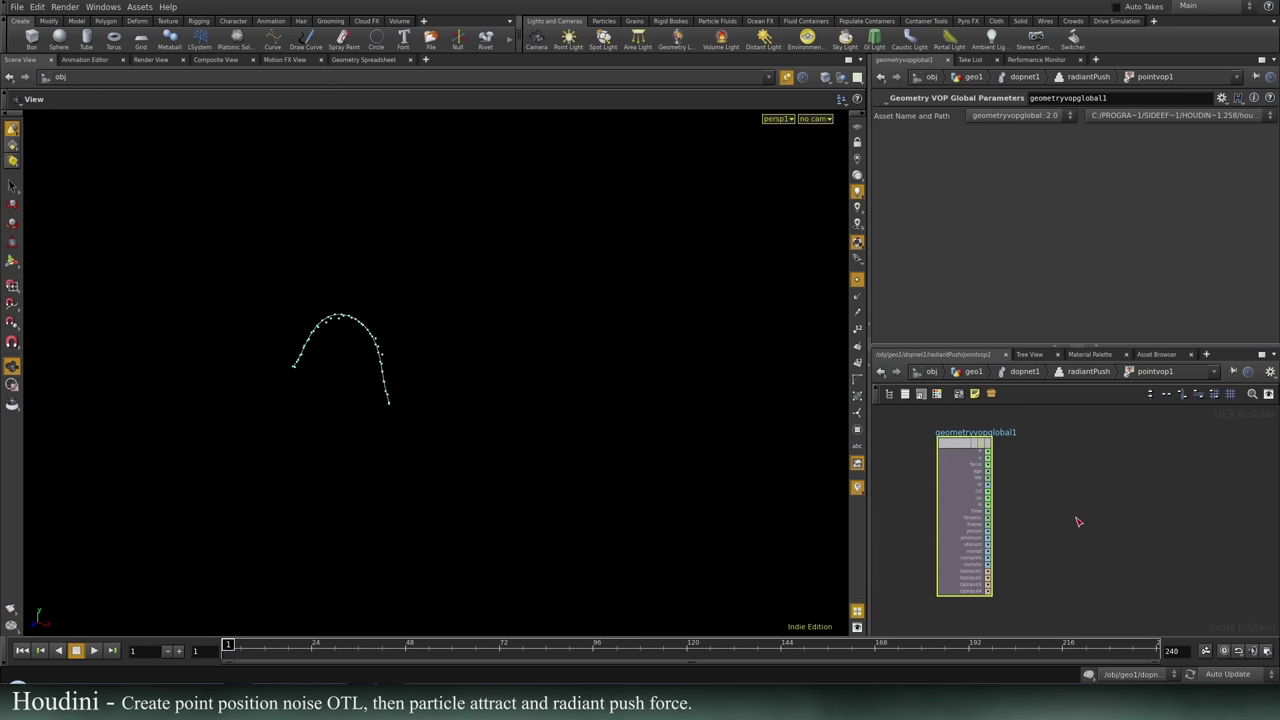
{"action": "left_click", "coordinate": [1085, 372]}
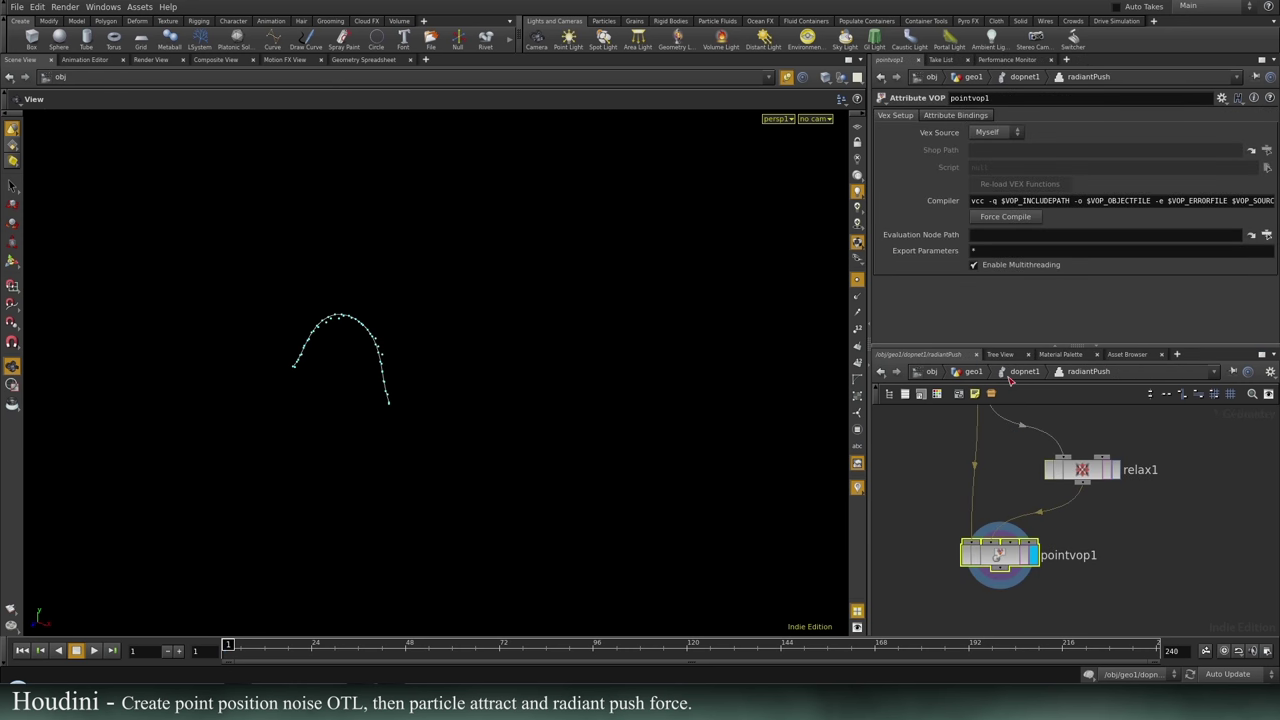
Display relax1 in radiantPush, advance the simulation to frame 12 from dopnet1, and reopen radiantPush.
{"action": "left_click", "coordinate": [1117, 470]}
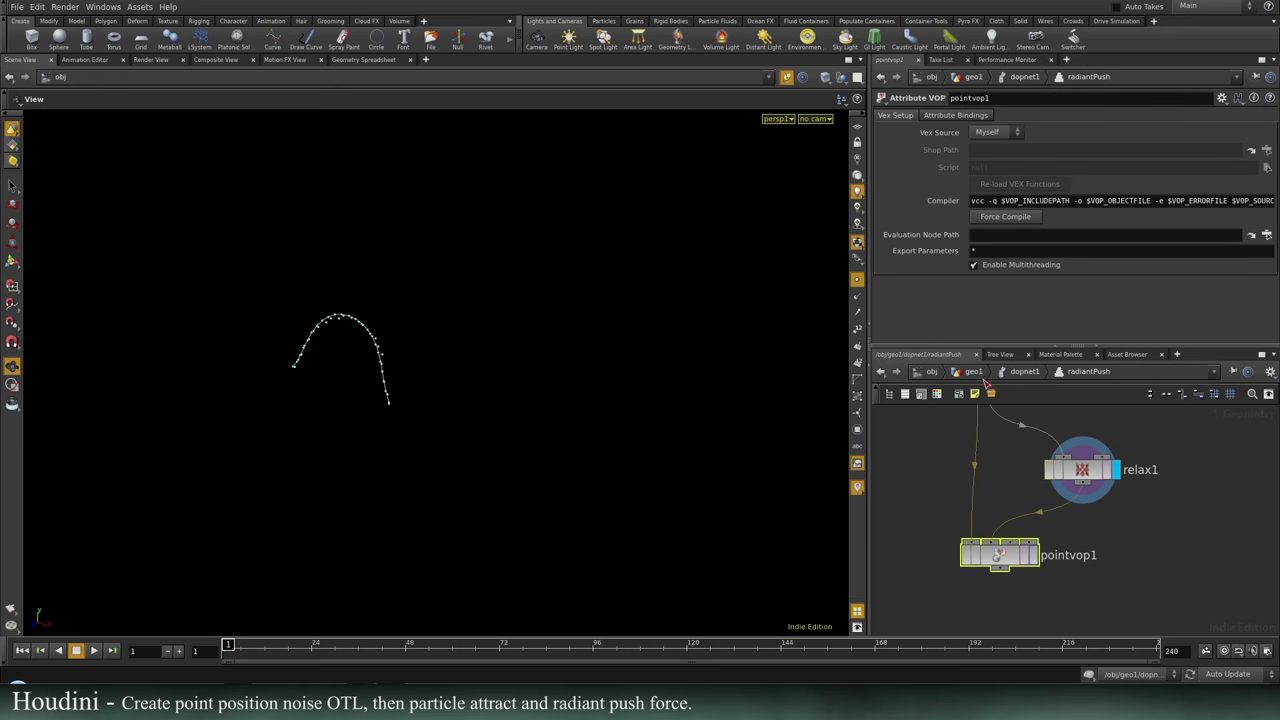
{"action": "left_click", "coordinate": [1024, 371]}
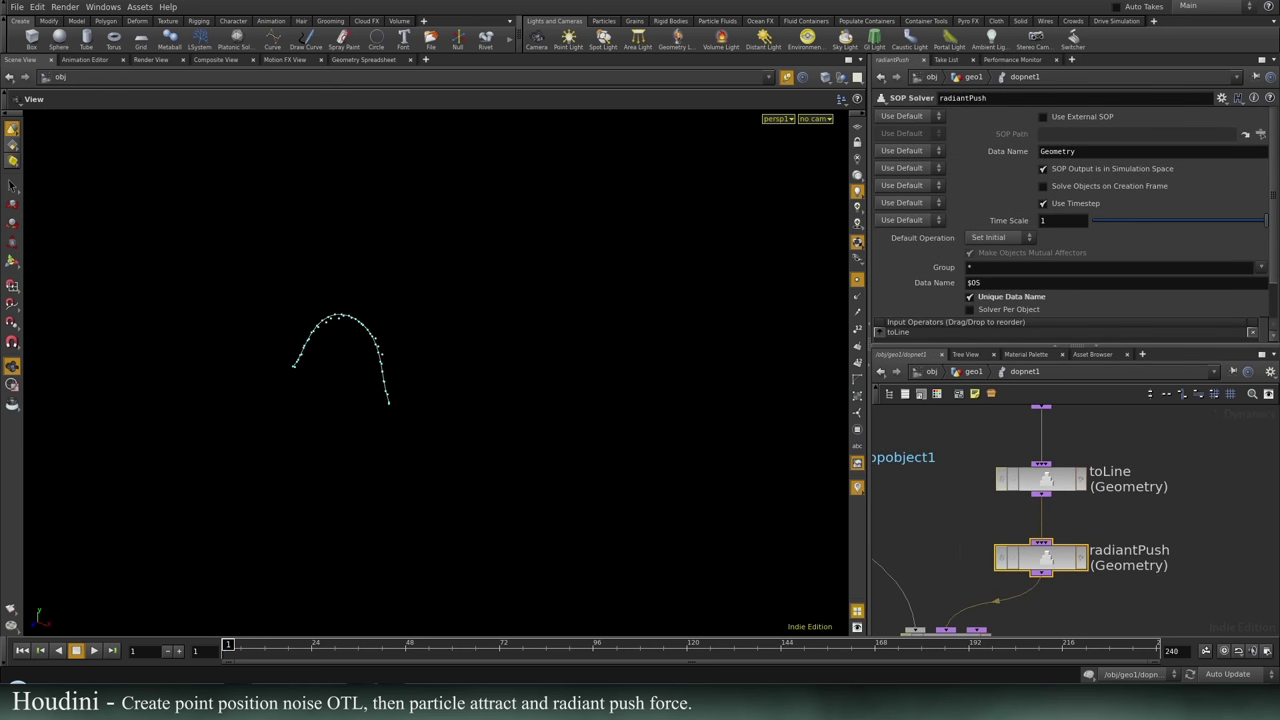
{"action": "left_click", "coordinate": [180, 651]}
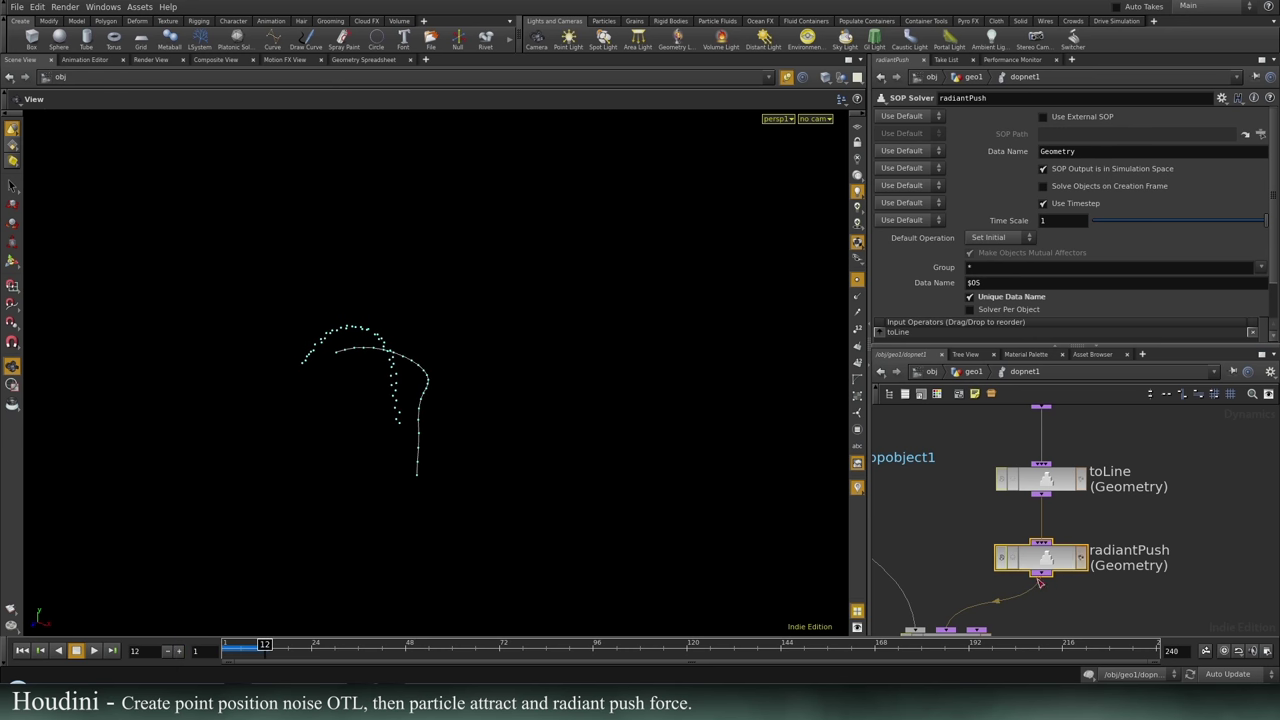
{"action": "double_click", "coordinate": [1078, 558]}
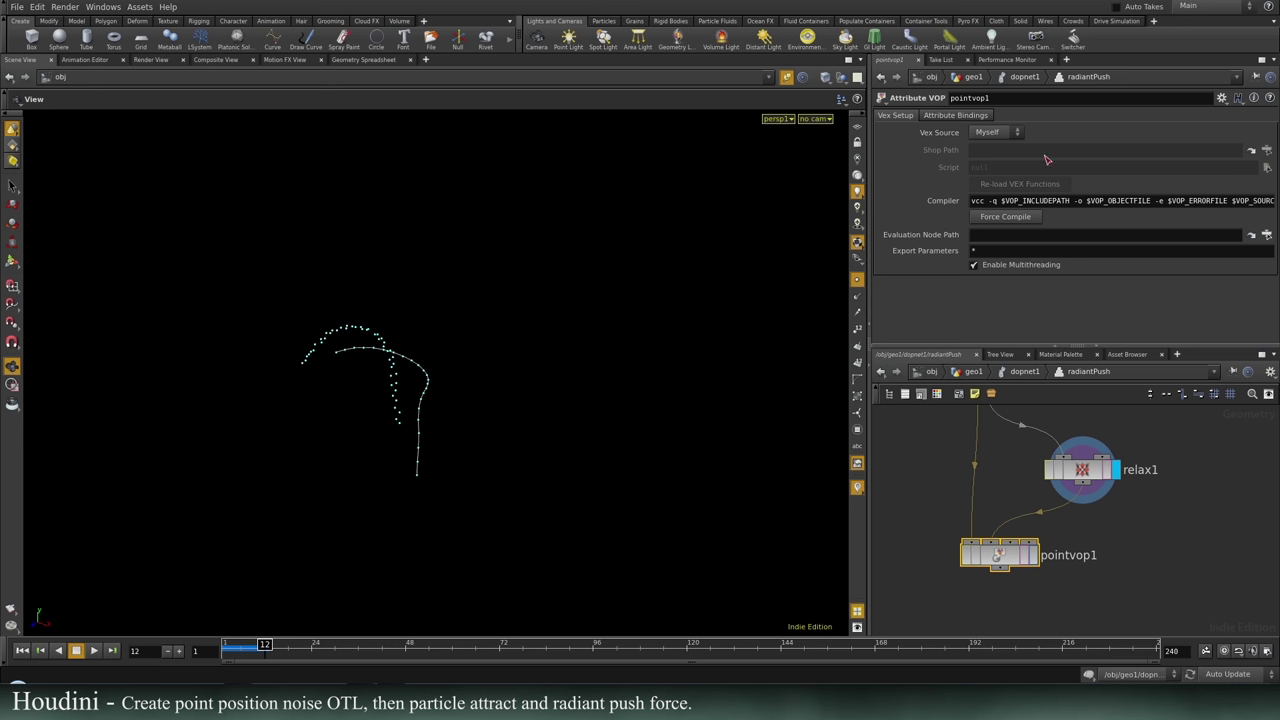
Set relax1's Point Radius Scale to .2, keeping Relax in 3D Space enabled.
{"action": "left_click", "coordinate": [1080, 469]}
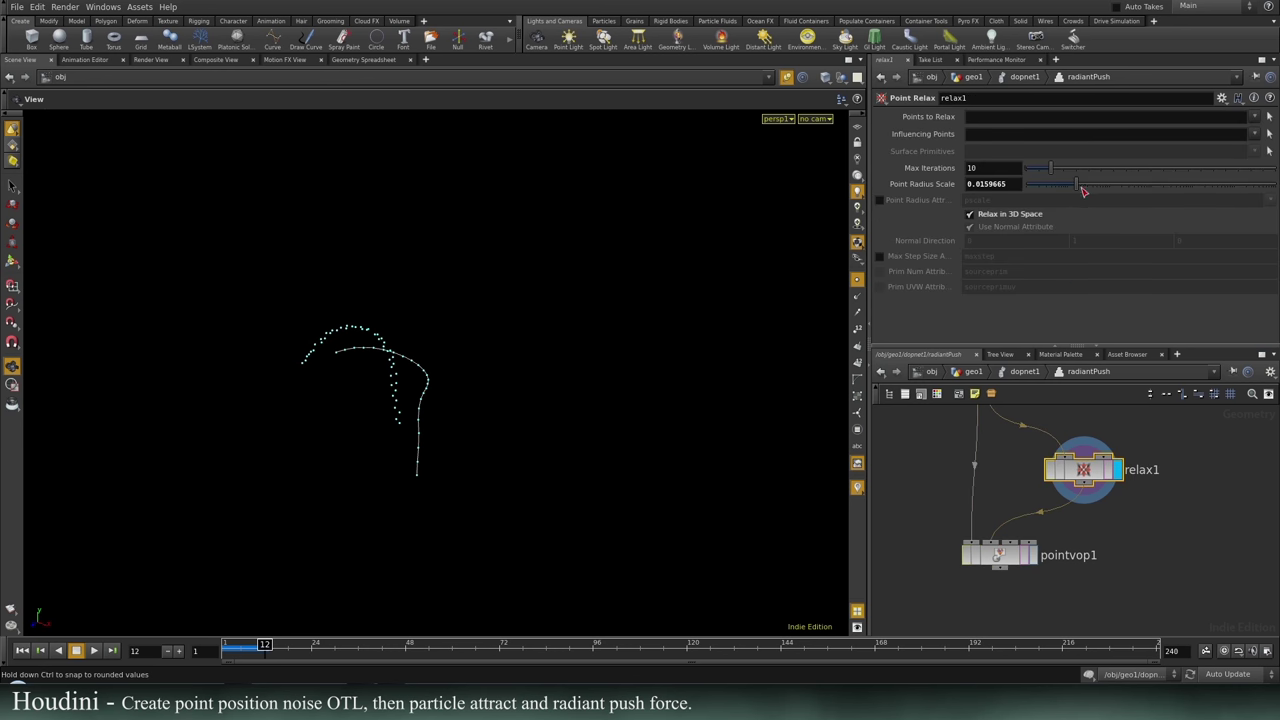
{"action": "left_click_drag", "start_coordinate": [1082, 191], "coordinate": [1132, 200]}
{"action": "left_click", "coordinate": [1020, 216]}
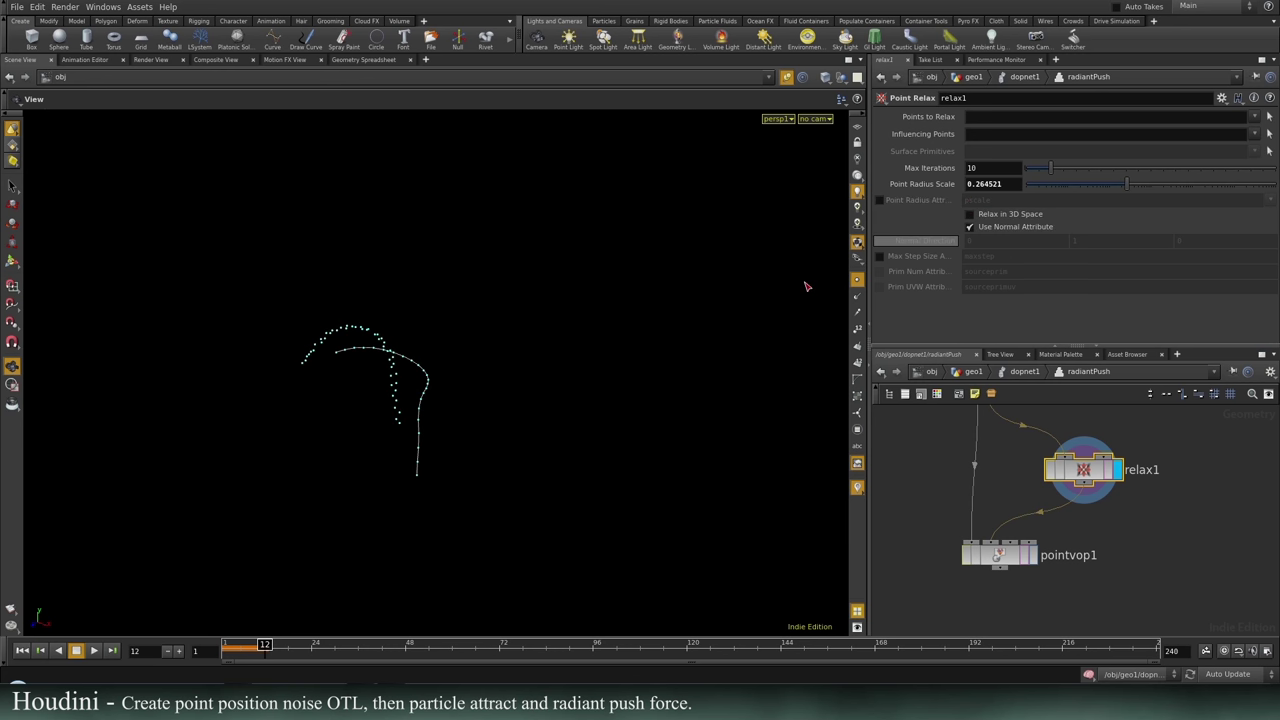
{"action": "mouse_move", "coordinate": [1135, 186]}
{"action": "left_mouse_down"}
{"action": "mouse_move", "coordinate": [1210, 180]}
{"action": "mouse_move", "coordinate": [1130, 185]}
{"action": "left_mouse_up"}
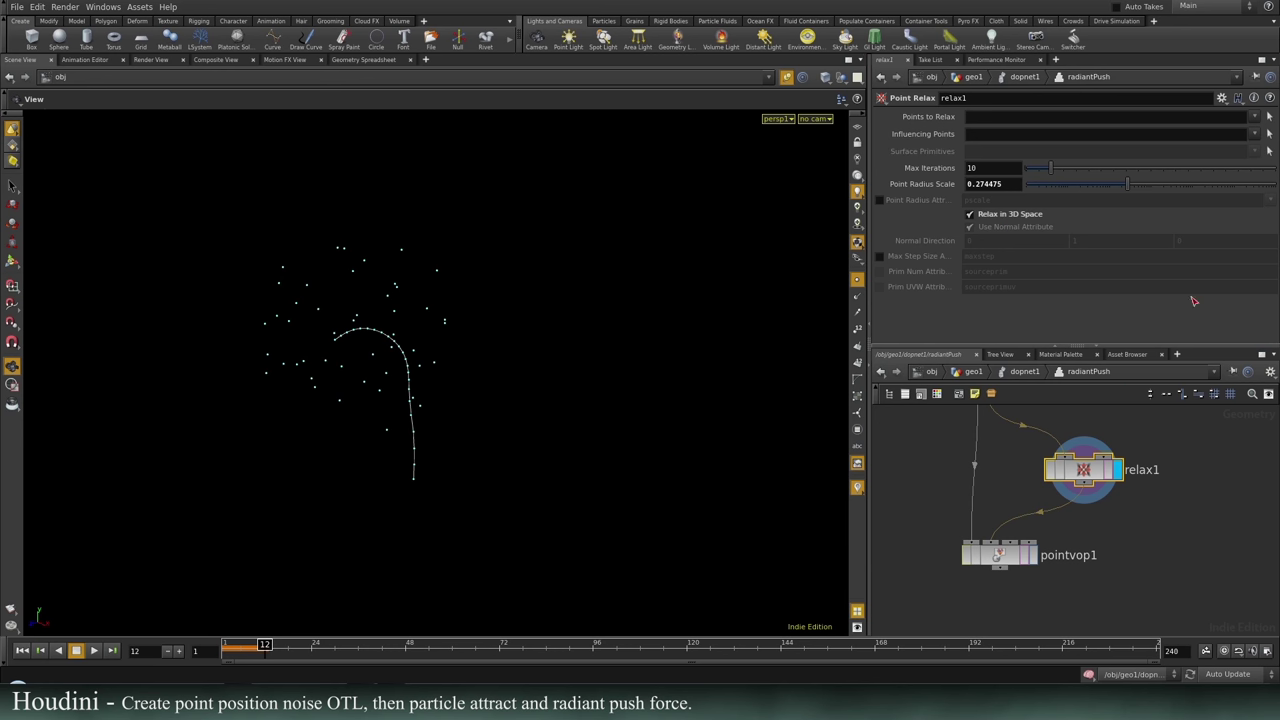
{"action": "left_click", "coordinate": [985, 184]}
{"action": "type", "text": ".2"}
Display pointvop1, open its VOP network, and maximize the network editor with all nodes framed.
{"action": "middle_click_drag", "start_coordinate": [1173, 531], "coordinate": [1179, 487]}
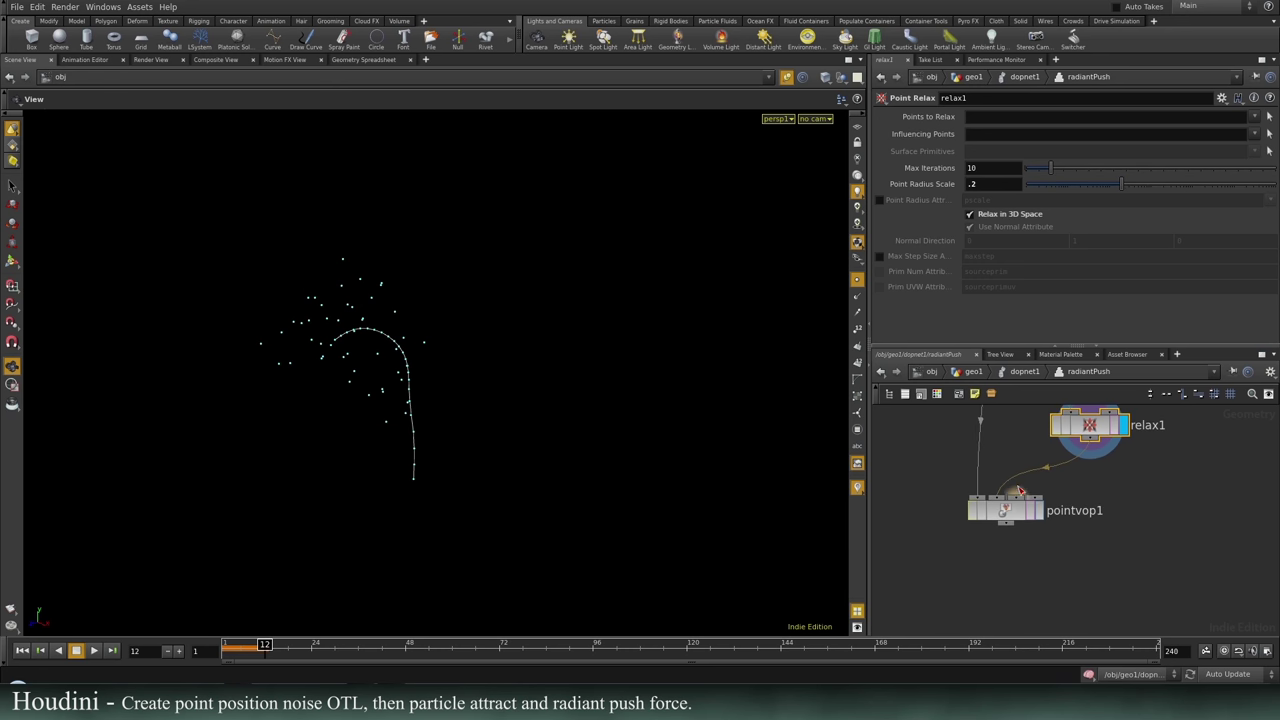
{"action": "left_click", "coordinate": [1038, 512]}
{"action": "left_click", "coordinate": [1010, 515]}
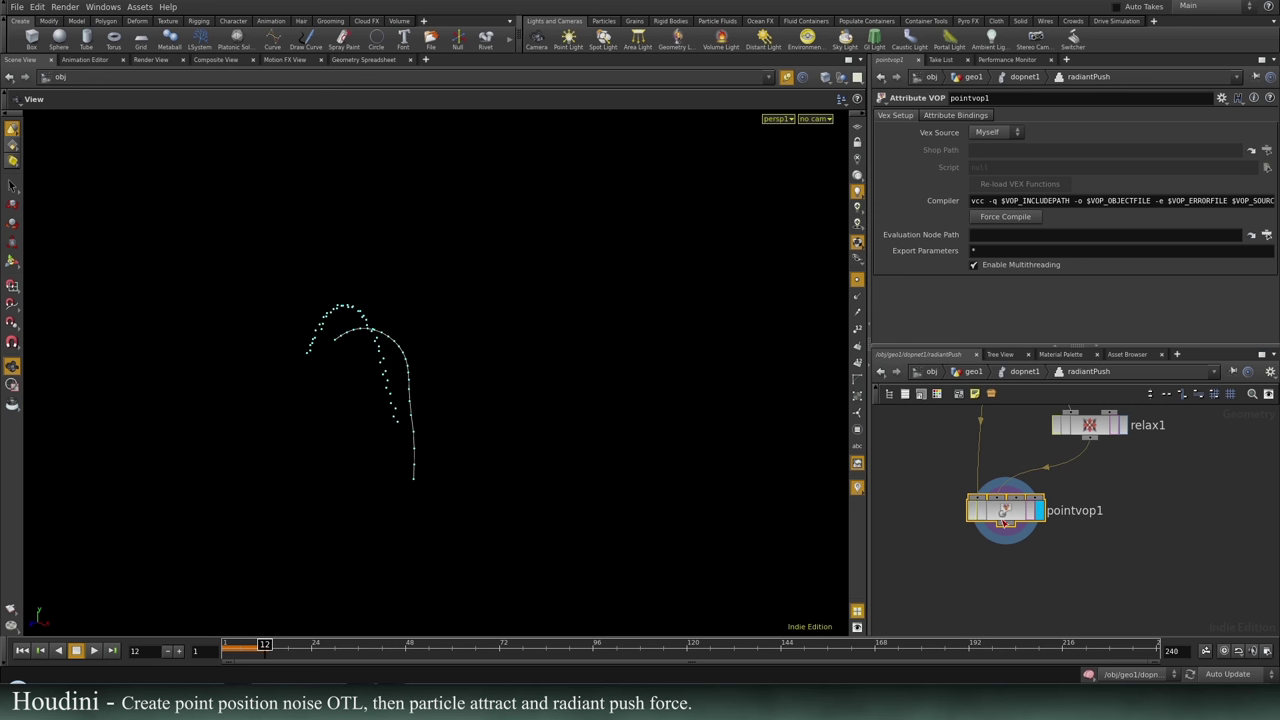
{"action": "double_click", "coordinate": [1005, 514]}
{"action": "scroll", "coordinate": [351, 391], "scroll_direction": "up", "scroll_amount": 5}
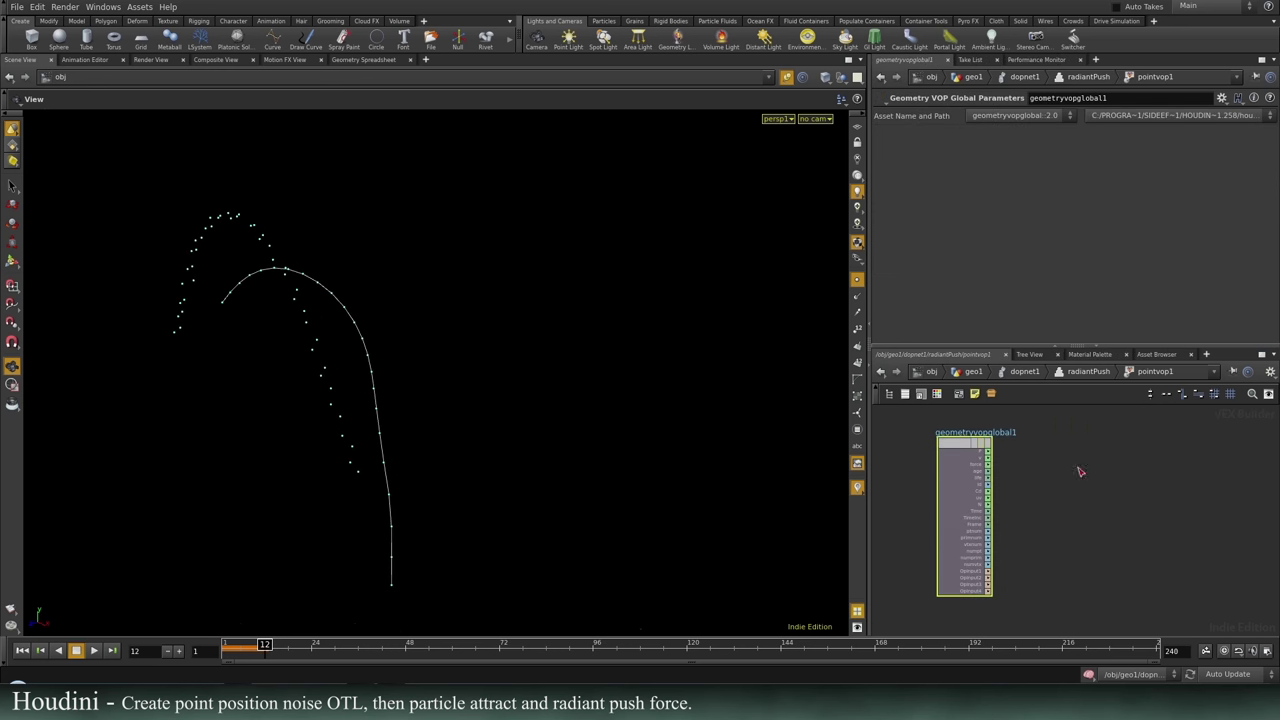
{"action": "scroll", "coordinate": [1110, 550], "scroll_direction": "up", "scroll_amount": 3}
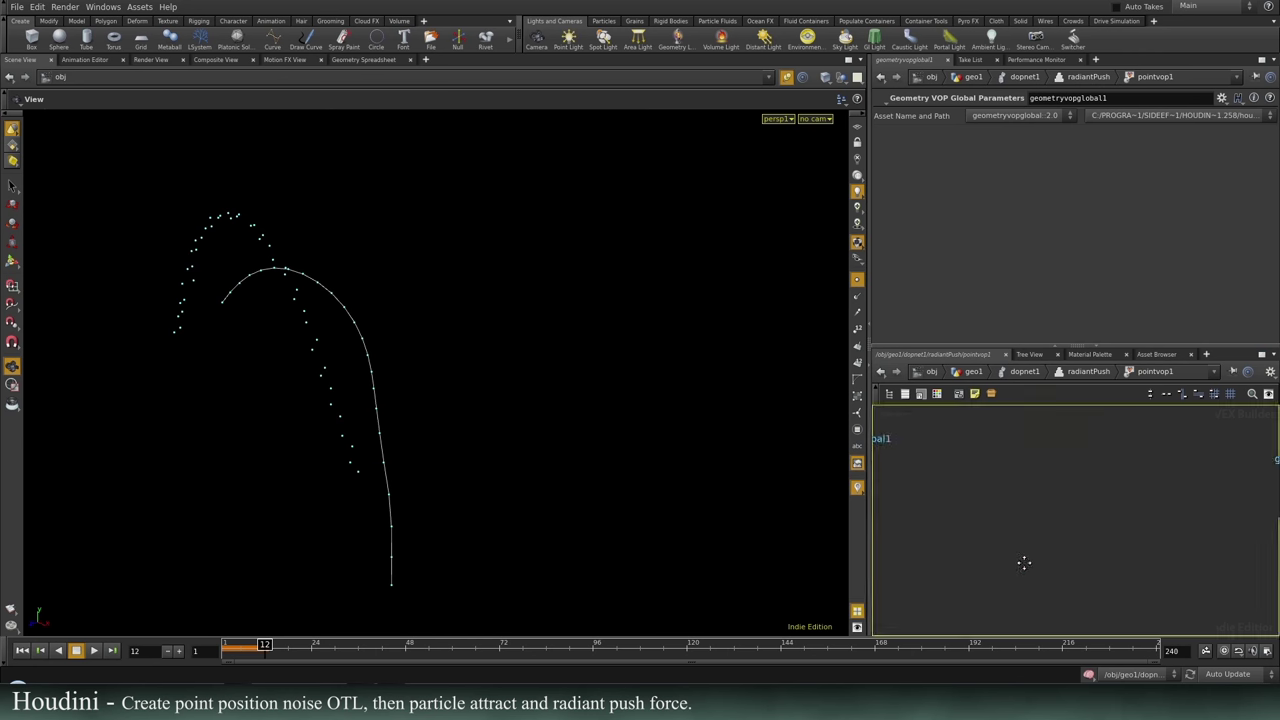
{"action": "key", "text": "ctrl+b"}
{"action": "key", "text": "h"}
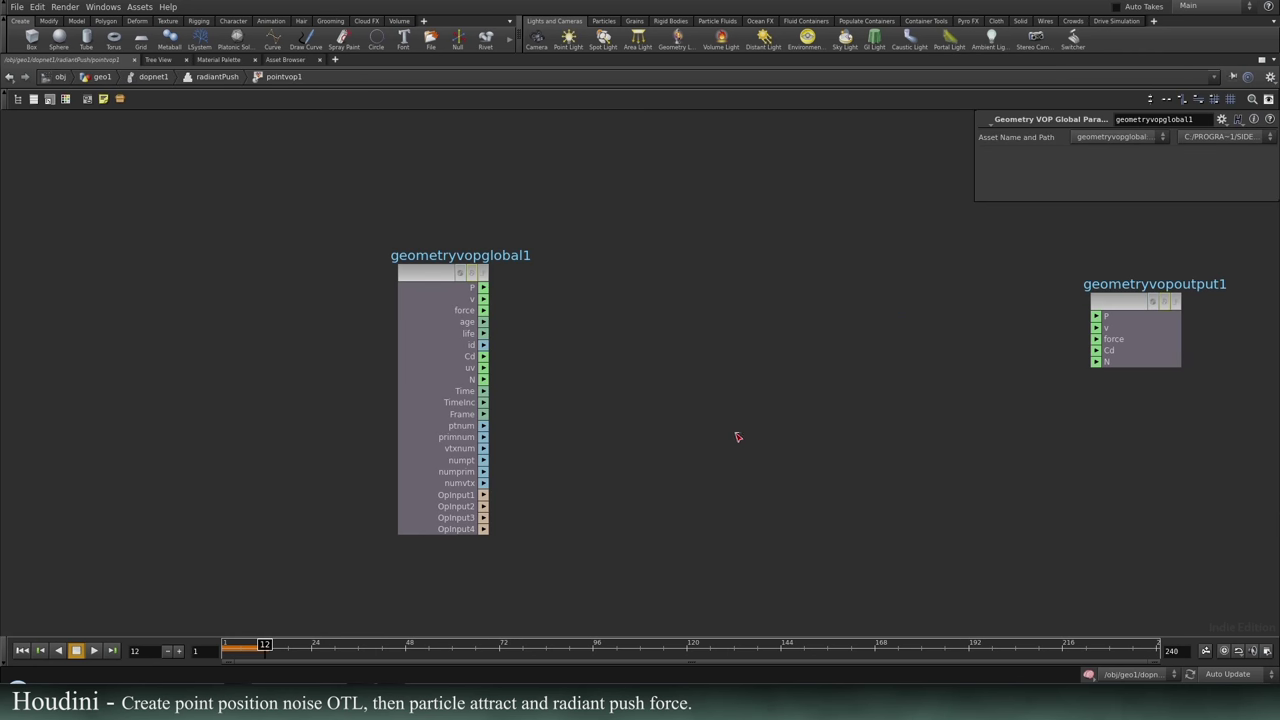
Add an Import Point Attribute node, connecting OpInput2 to its file input and the global ptnum to its ptnum input.
{"action": "key", "text": "Tab"}
{"action": "type", "text": "point"}
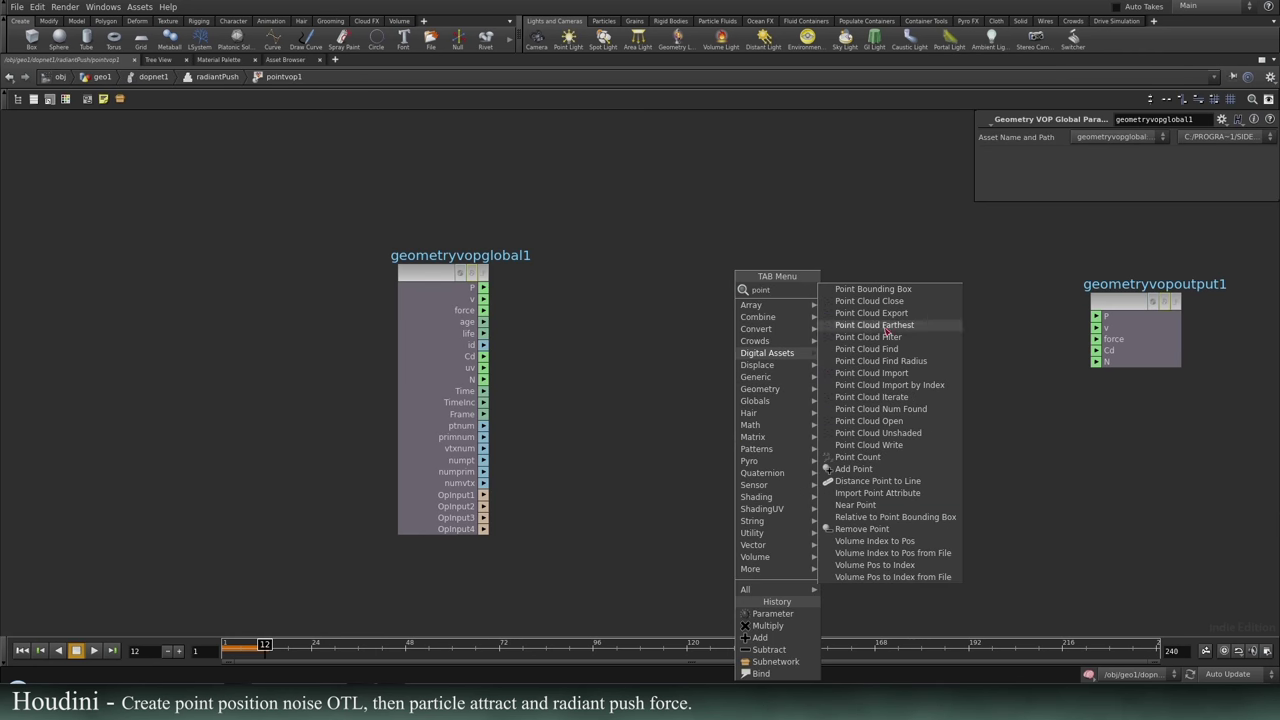
{"action": "left_click", "coordinate": [875, 493]}
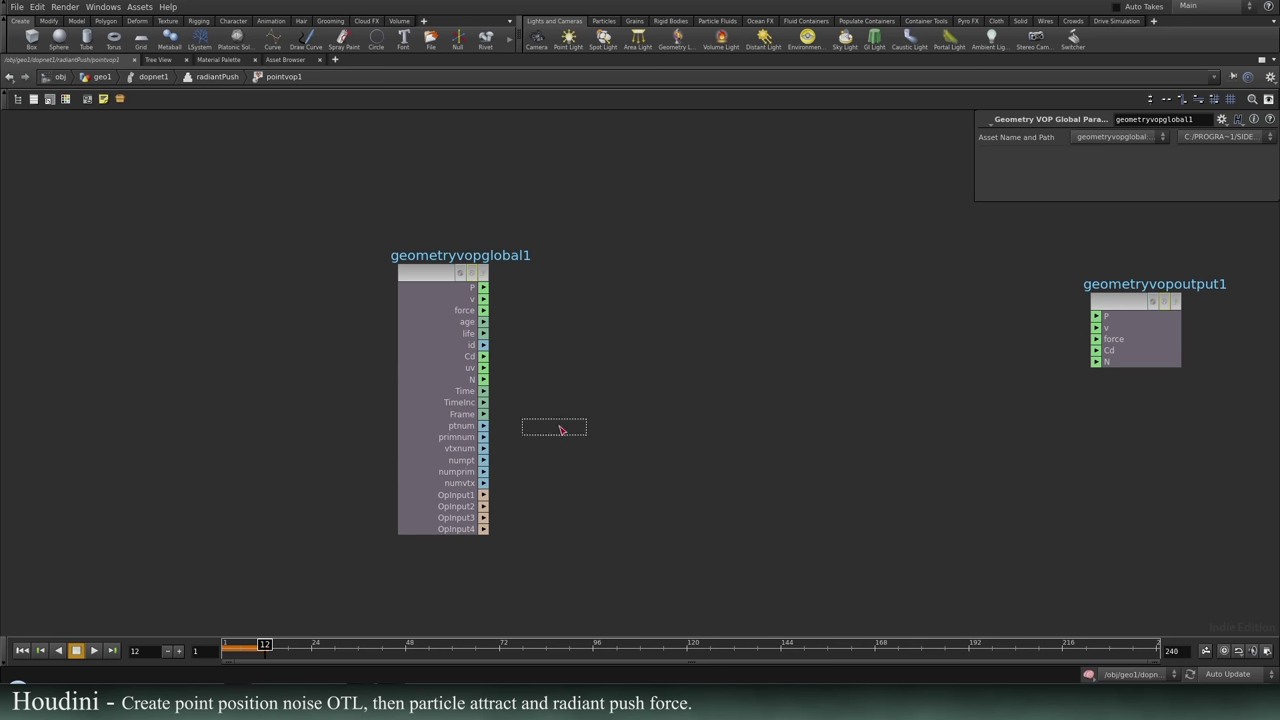
{"action": "left_click", "coordinate": [683, 491]}
{"action": "left_click_drag", "start_coordinate": [491, 511], "coordinate": [650, 489]}
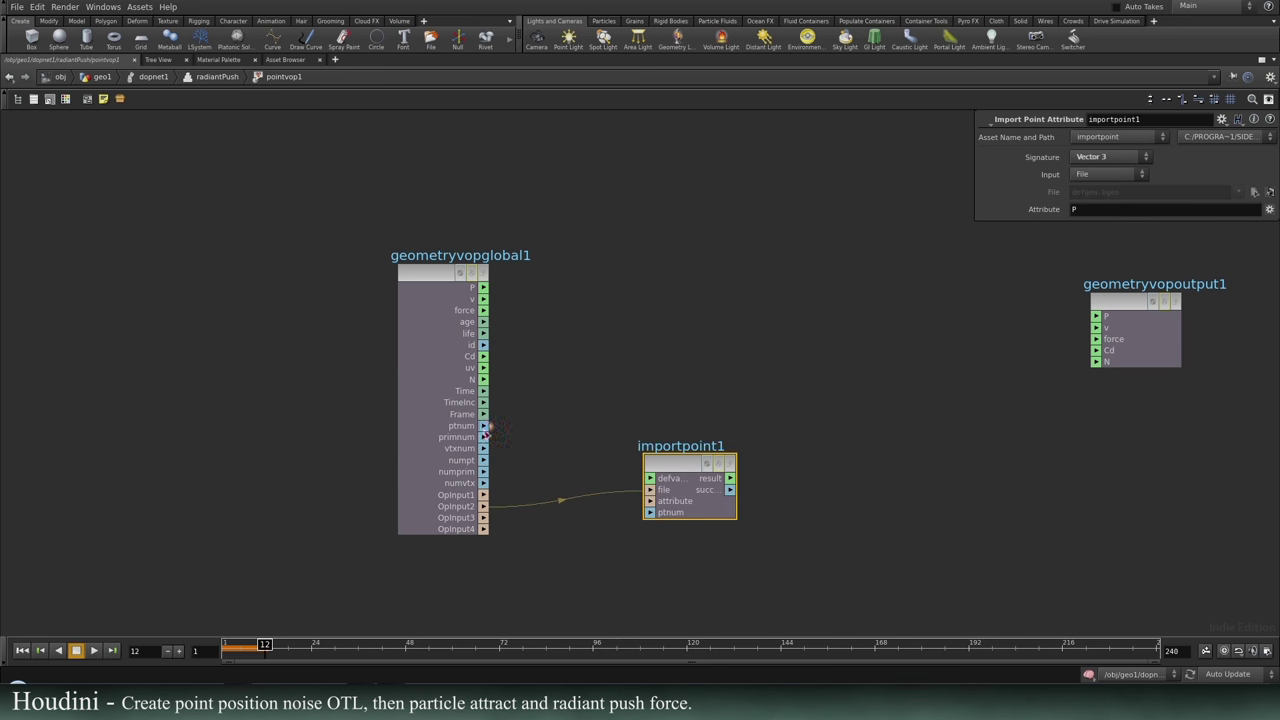
{"action": "left_click_drag", "start_coordinate": [487, 427], "coordinate": [649, 512]}
{"action": "middle_click_drag", "start_coordinate": [747, 361], "coordinate": [625, 402]}
{"action": "key", "text": "Tab"}
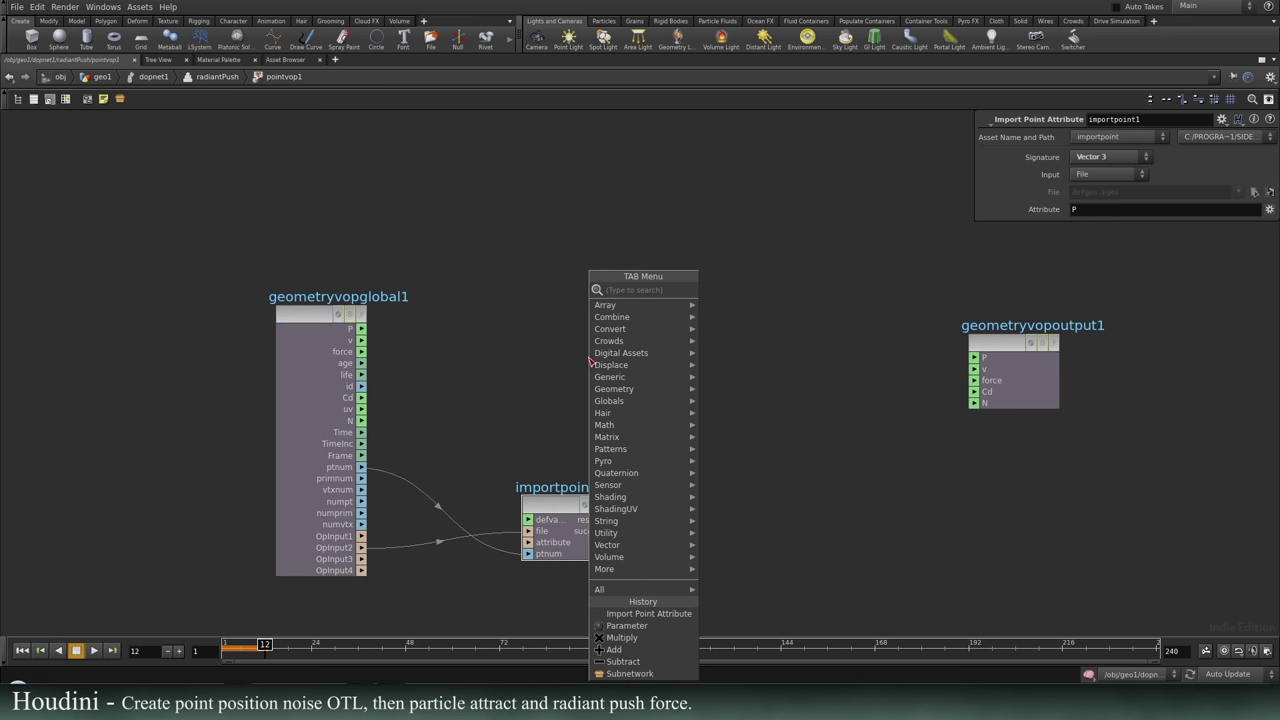
{"action": "type", "text": "sub"}
{"action": "key", "text": "Return"}
{"action": "left_click", "coordinate": [670, 353]}
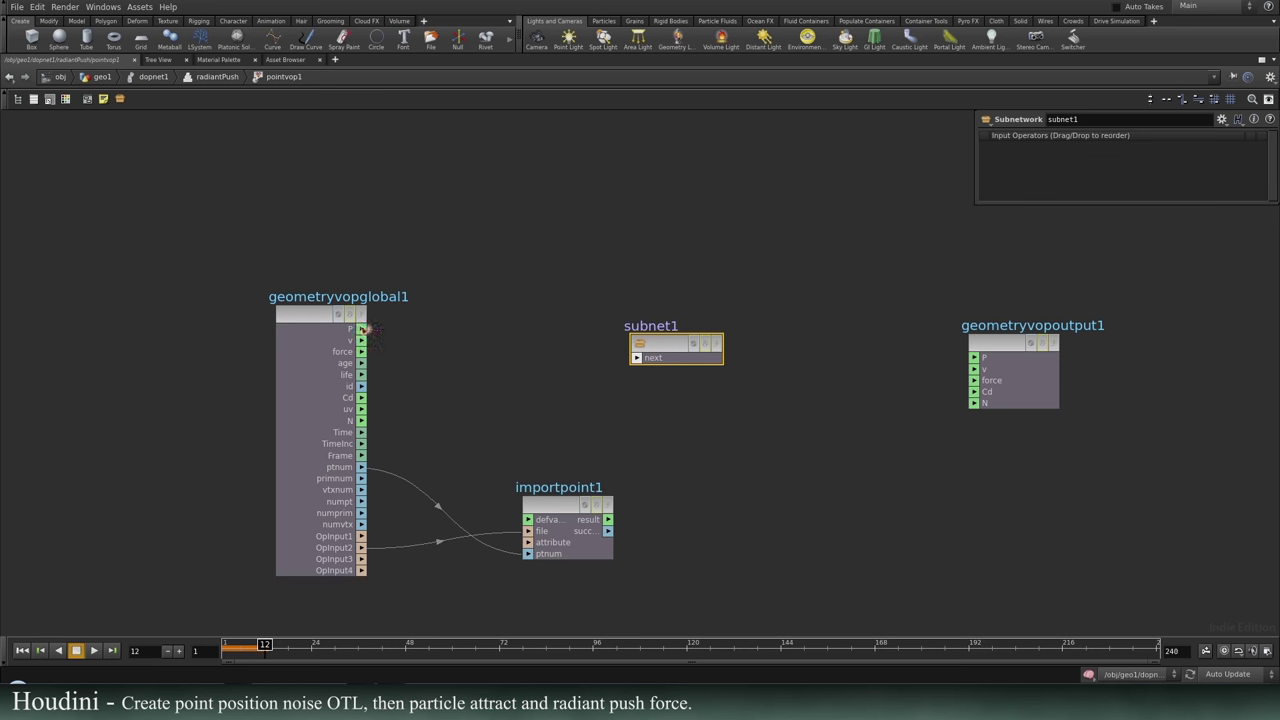
{"action": "left_click_drag", "start_coordinate": [366, 329], "coordinate": [640, 346]}
{"action": "left_click_drag", "start_coordinate": [743, 397], "coordinate": [575, 249]}
{"action": "key", "text": "Delete"}
Add a Subtract node that subtracts the global P from importpoint1's result, and connect its diff to the output's v.
{"action": "key", "text": "Tab"}
{"action": "type", "text": "s"}
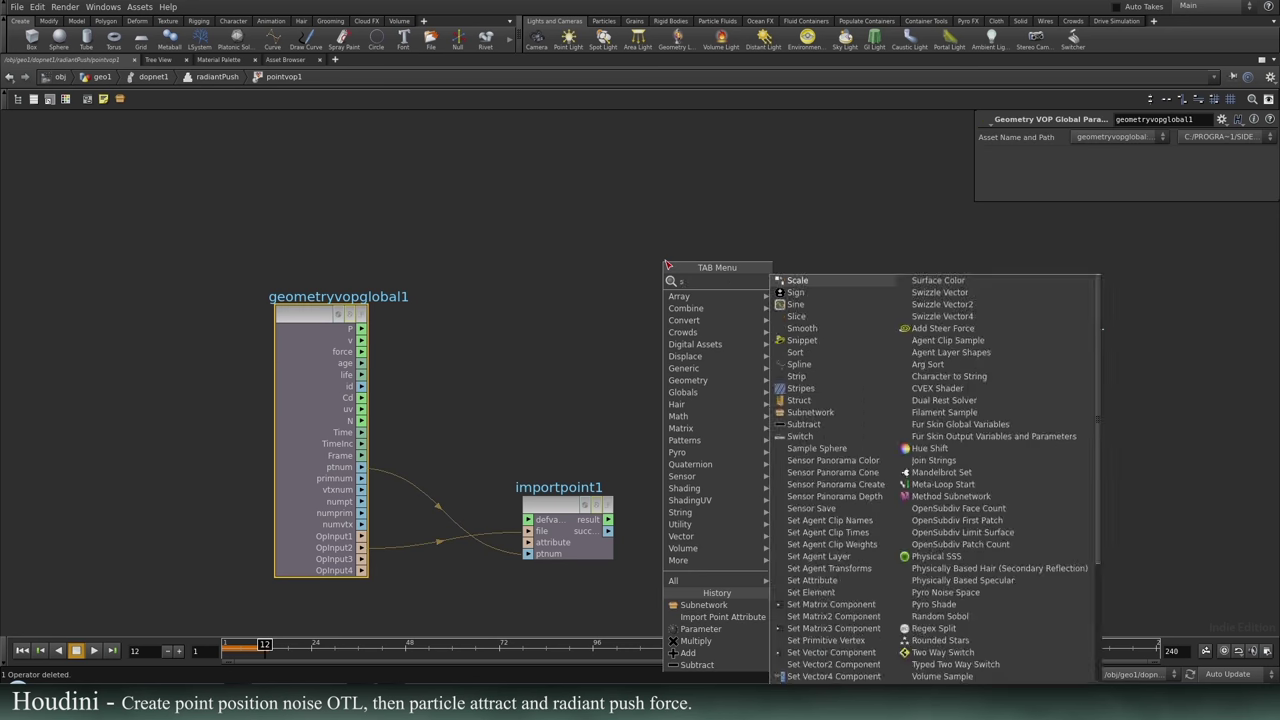
{"action": "type", "text": "ub"}
{"action": "left_click", "coordinate": [795, 292]}
{"action": "left_click", "coordinate": [734, 381]}
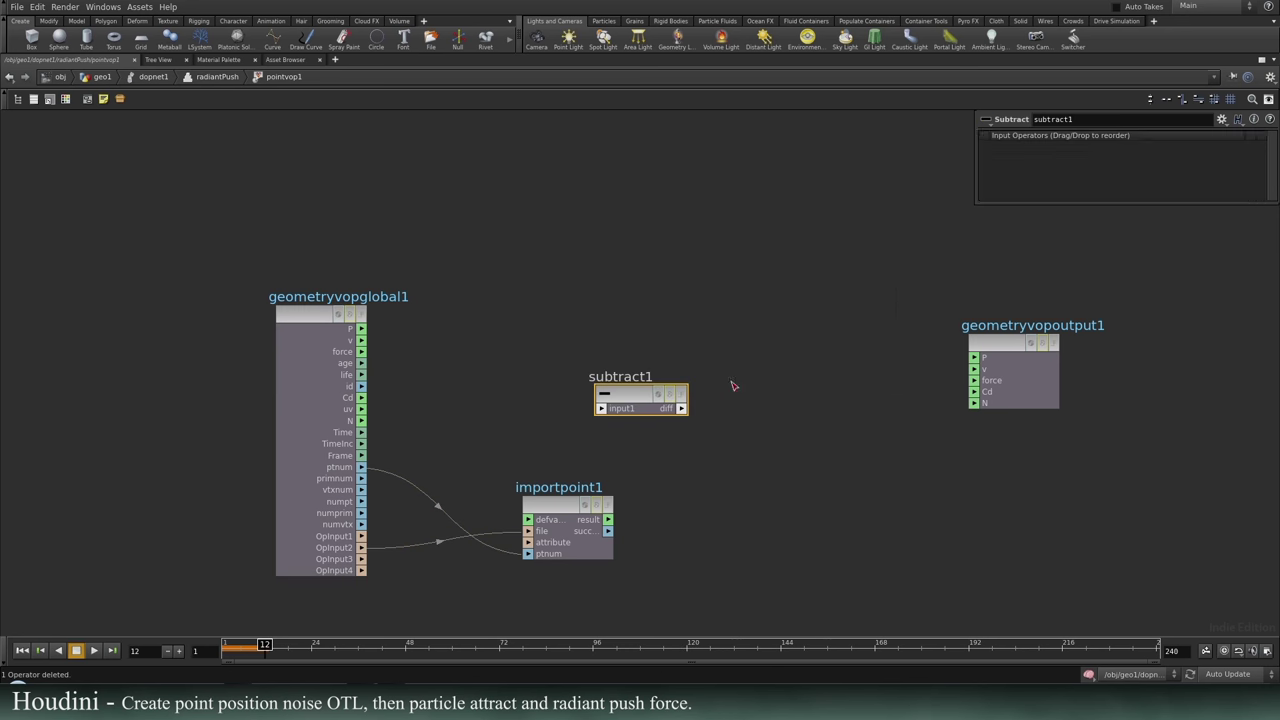
{"action": "left_click_drag", "start_coordinate": [608, 520], "coordinate": [361, 328]}
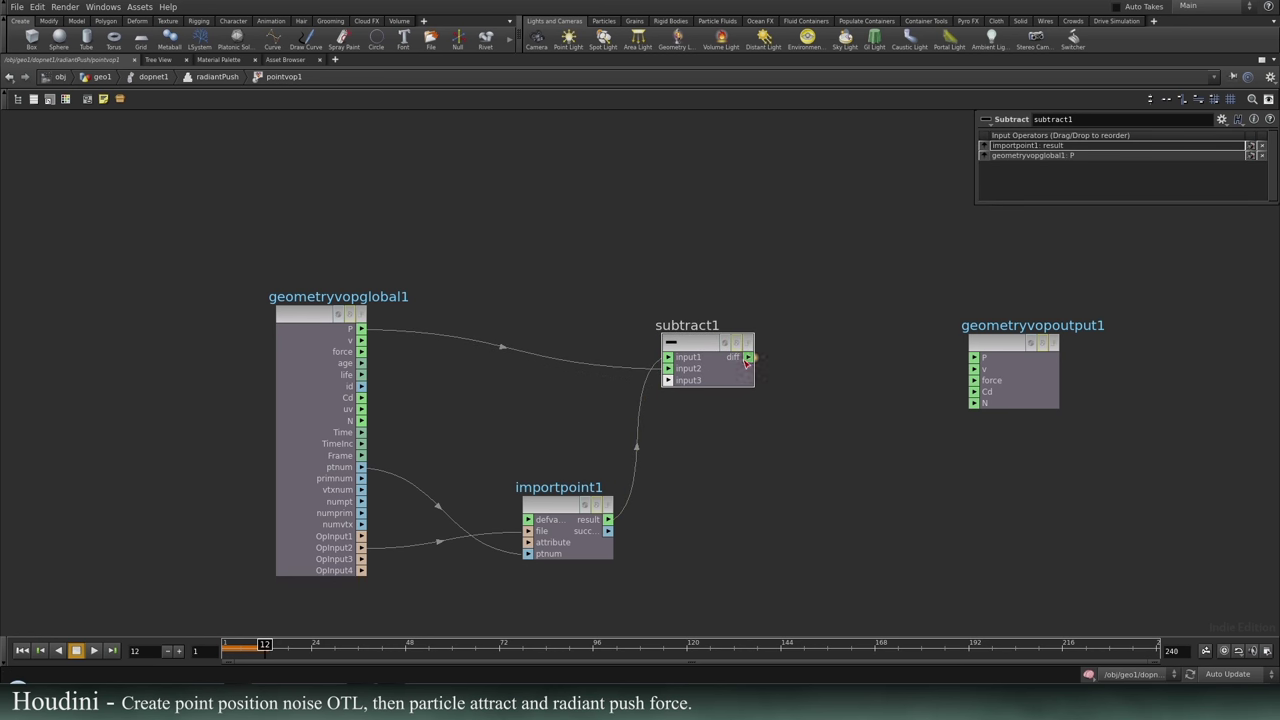
{"action": "left_click_drag", "start_coordinate": [746, 360], "coordinate": [972, 369]}
Insert an Add node before the output's v, summing the global v and subtract1's diff.
{"action": "left_click_drag", "start_coordinate": [706, 355], "coordinate": [720, 454]}
{"action": "key", "text": "Tab"}
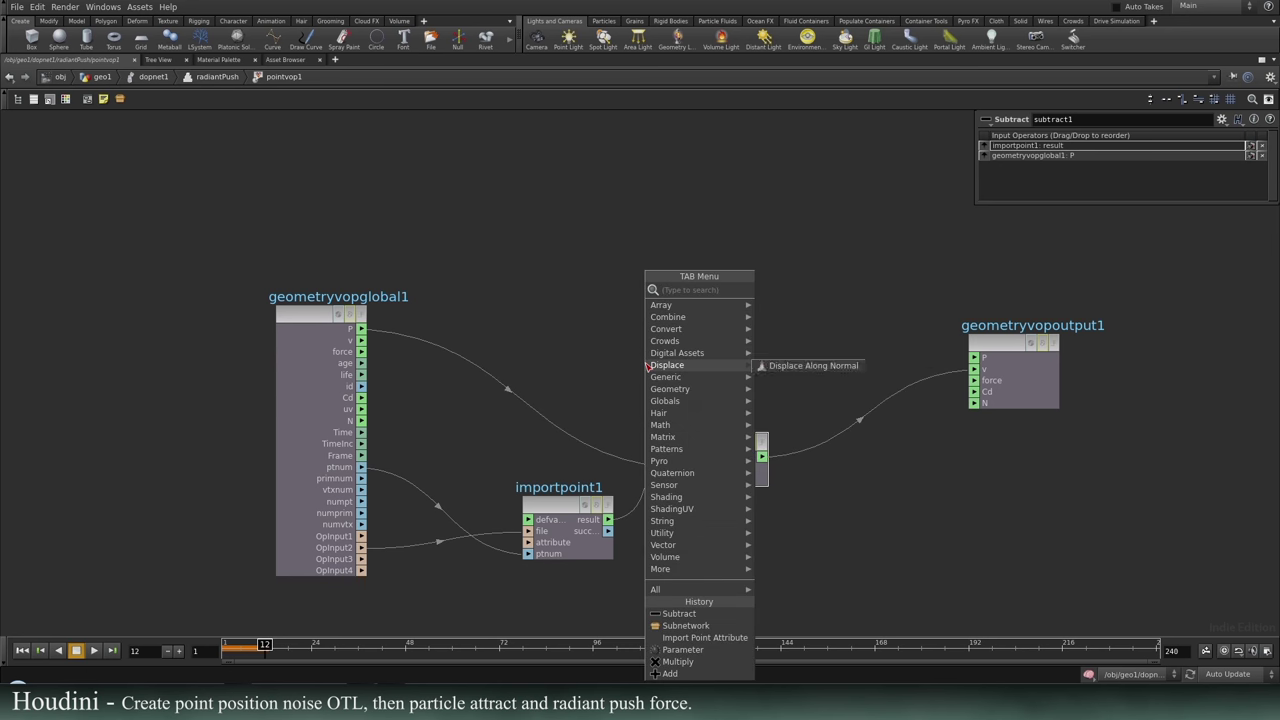
{"action": "type", "text": "add"}
{"action": "key", "text": "Return"}
{"action": "left_click", "coordinate": [647, 366]}
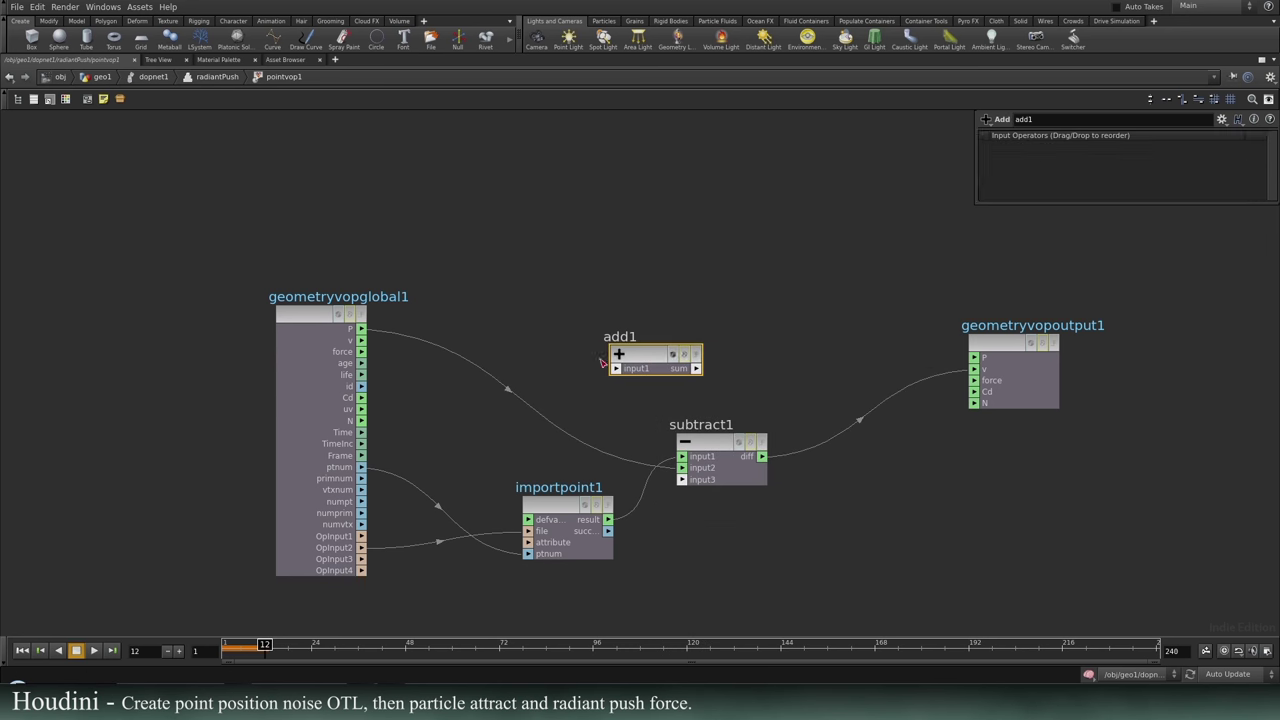
{"action": "left_click_drag", "start_coordinate": [362, 341], "coordinate": [616, 368]}
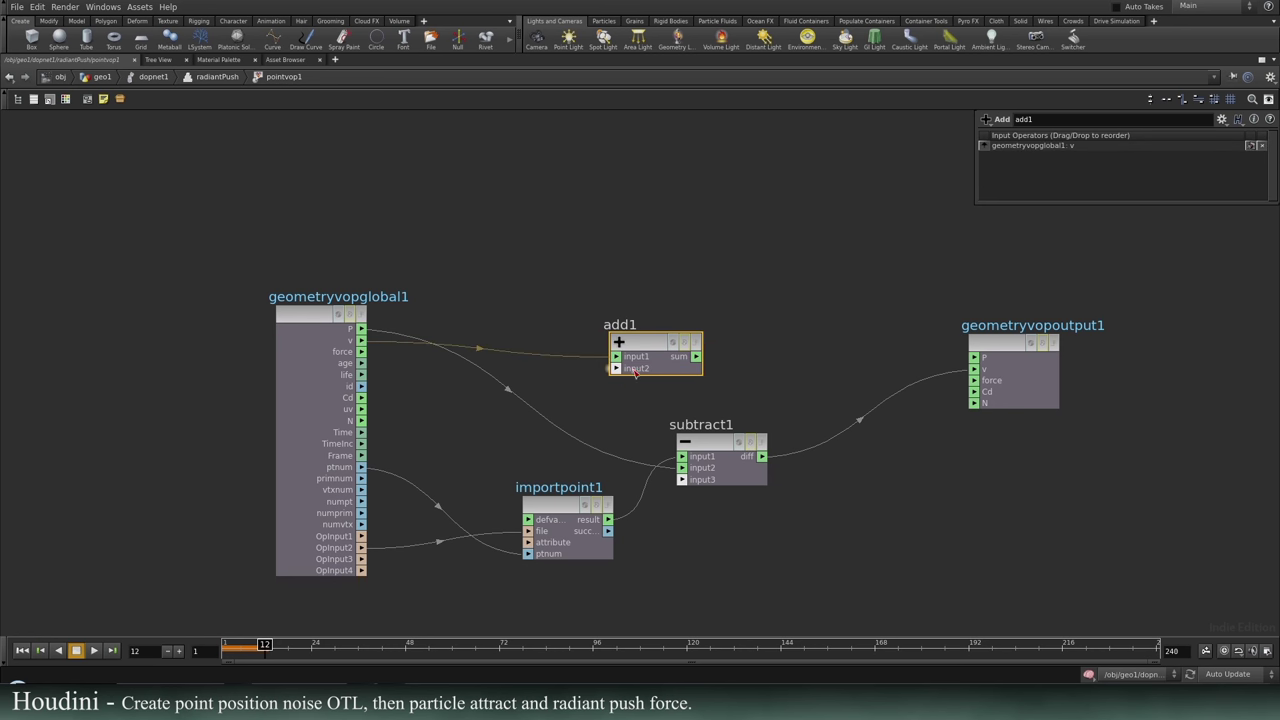
{"action": "left_click_drag", "start_coordinate": [862, 428], "coordinate": [983, 374]}
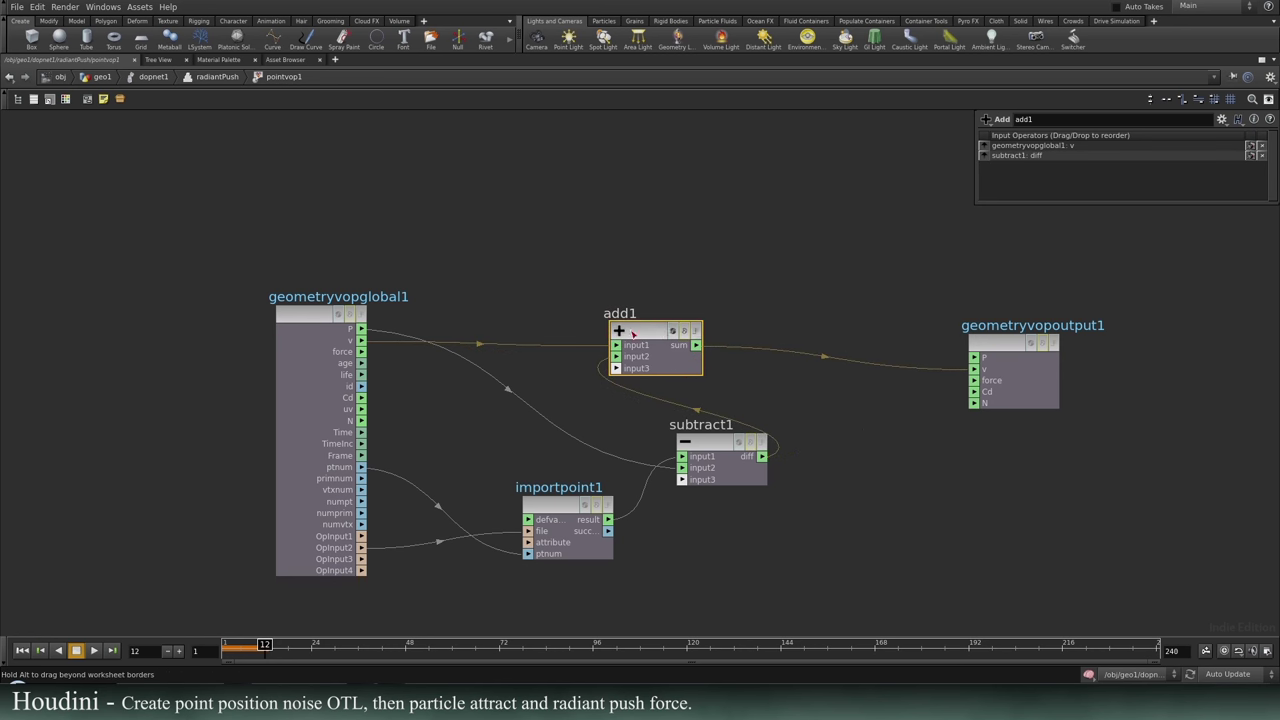
Arrange add1 and geometryvopoutput1 after subtract1 for a clearer layout, and save the scene.
{"action": "left_click_drag", "start_coordinate": [620, 330], "coordinate": [770, 313]}
{"action": "left_click_drag", "start_coordinate": [1014, 346], "coordinate": [1114, 338]}
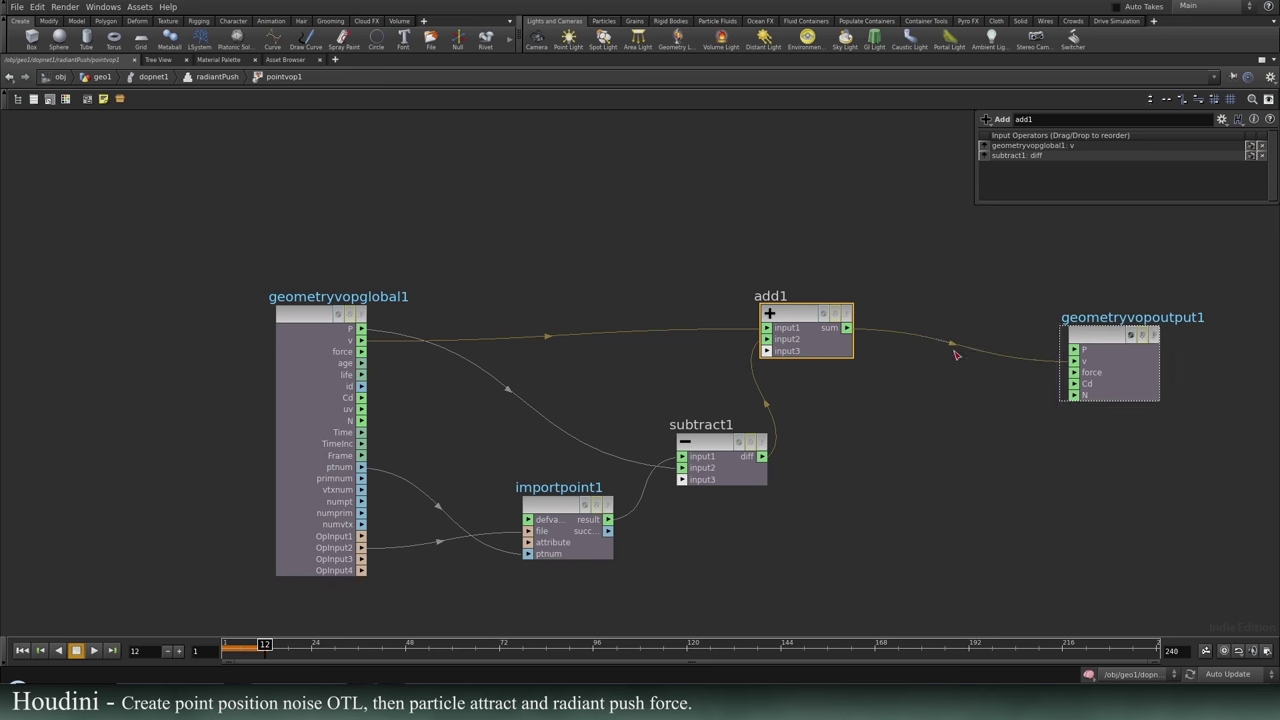
{"action": "left_click_drag", "start_coordinate": [814, 328], "coordinate": [866, 396]}
{"action": "left_click", "coordinate": [607, 292]}
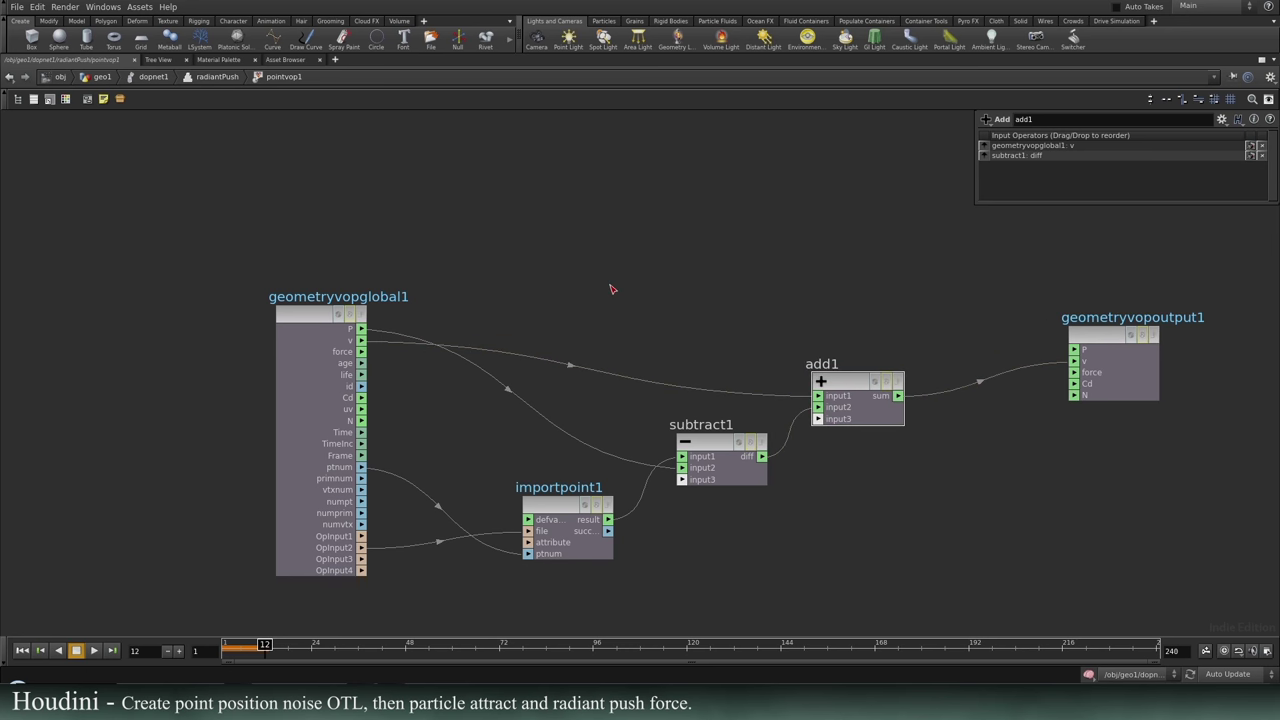
{"action": "key", "text": "ctrl+s"}
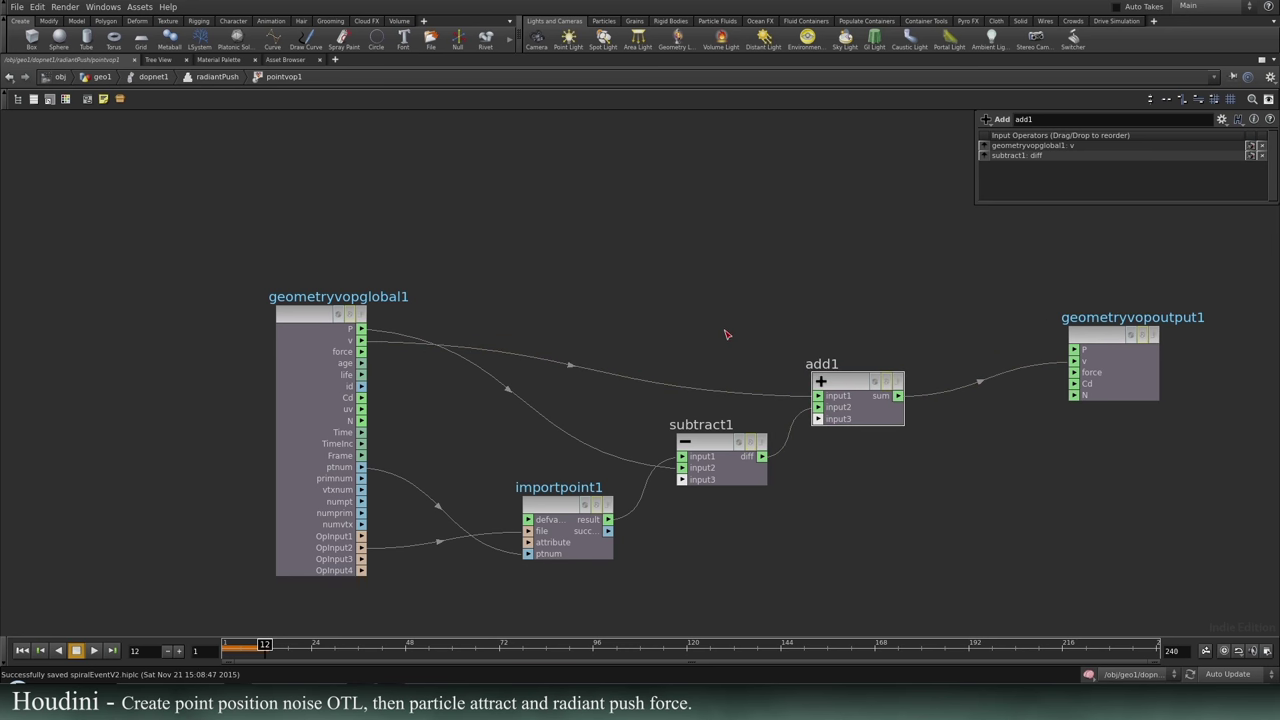
Restore the pane layout, play the simulation from frame 1 to check the particle motion, and return to the radiantPush network.
{"action": "key", "text": "ctrl+b"}
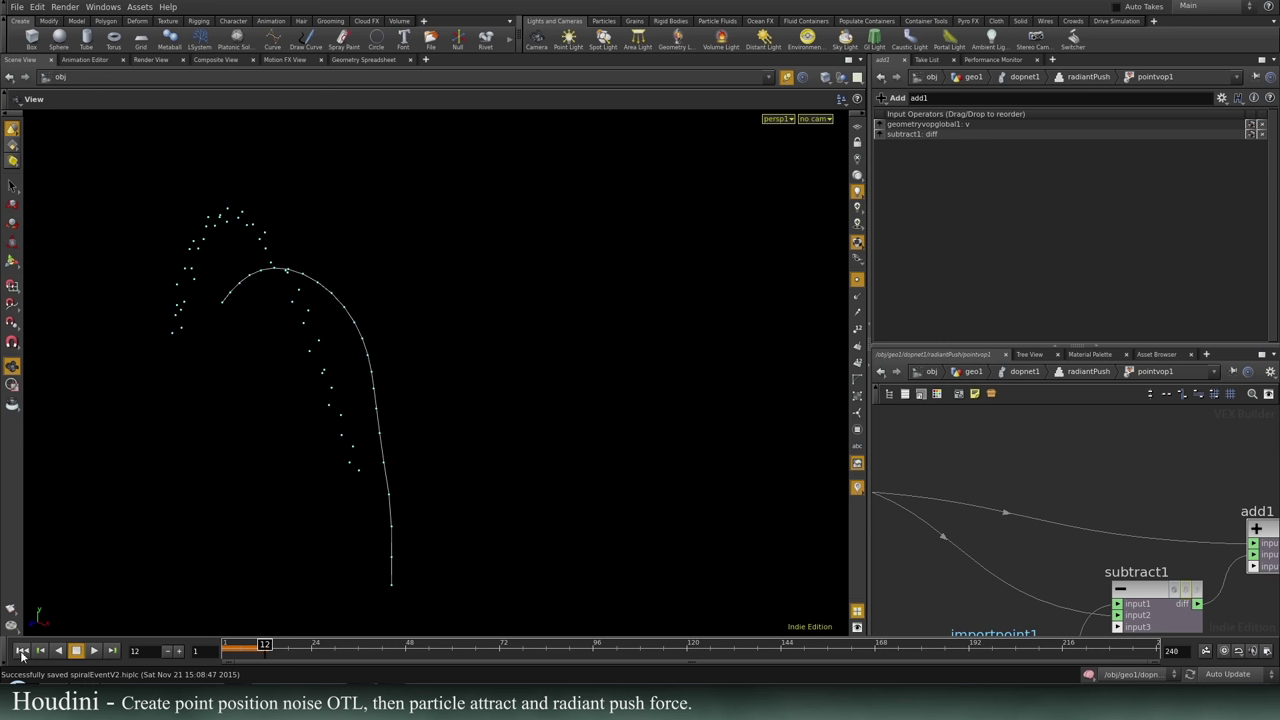
{"action": "left_click", "coordinate": [22, 651]}
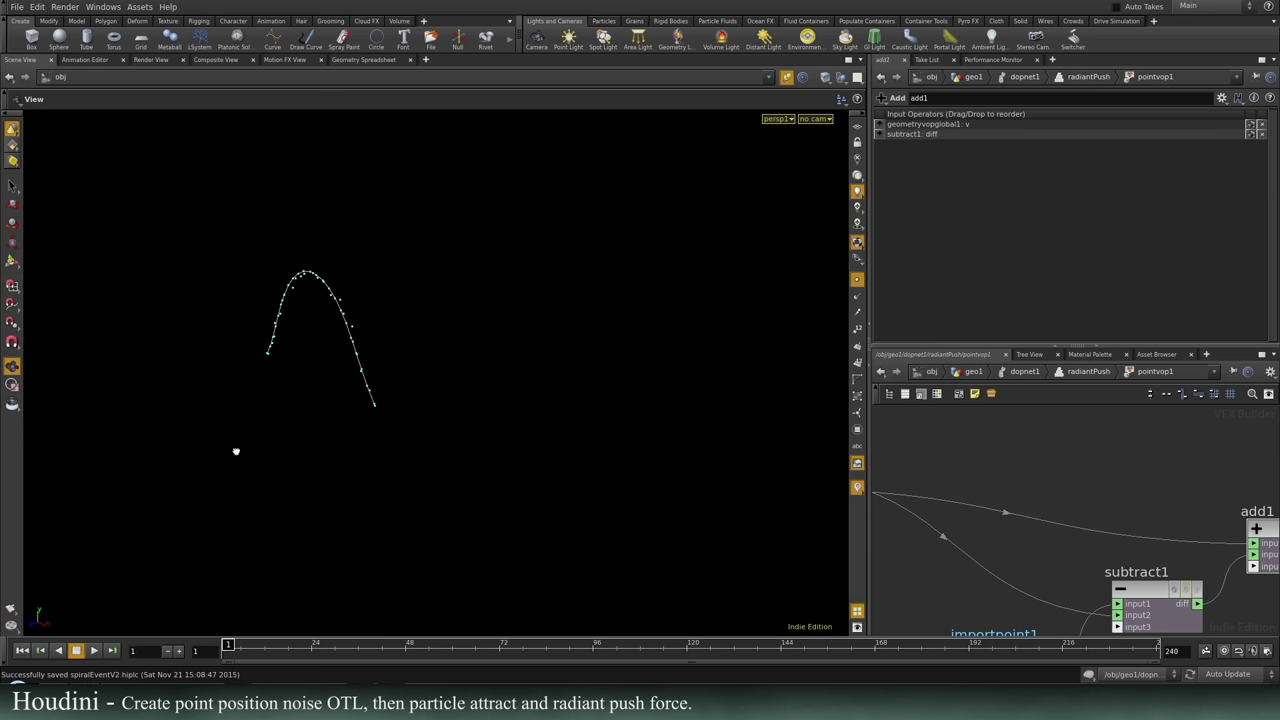
{"action": "left_click", "coordinate": [96, 651]}
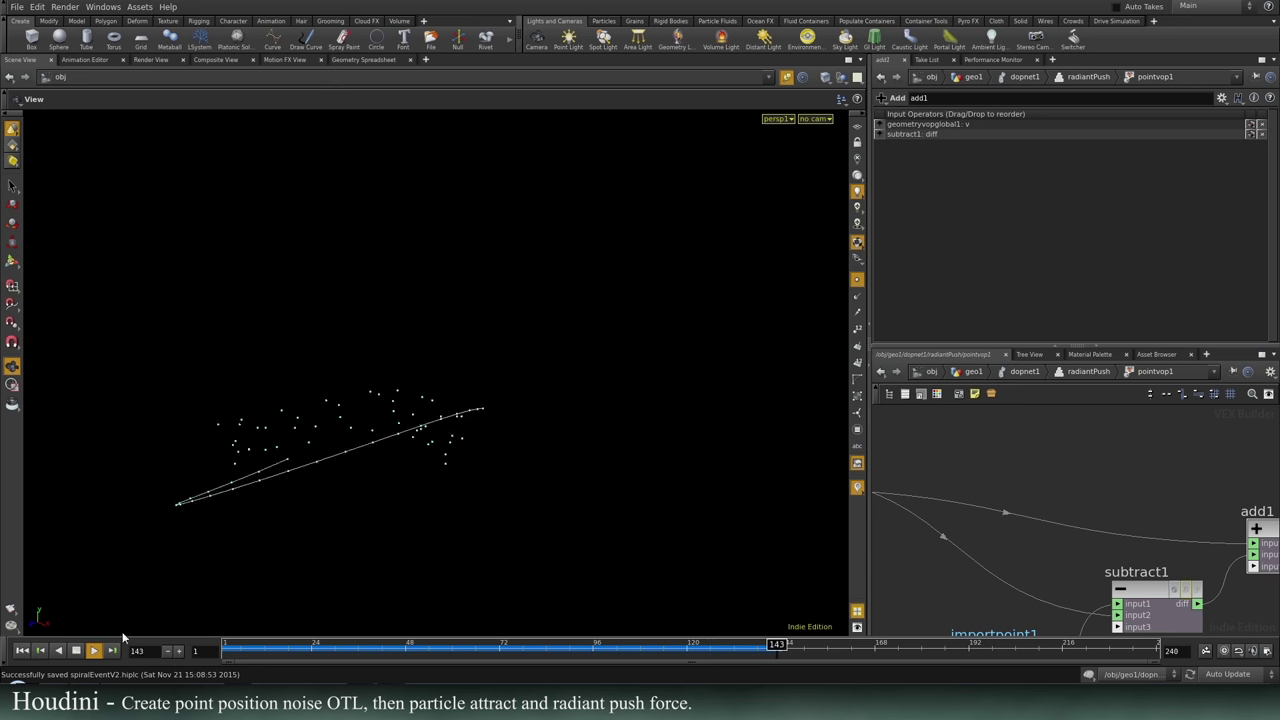
{"action": "key", "text": "u"}
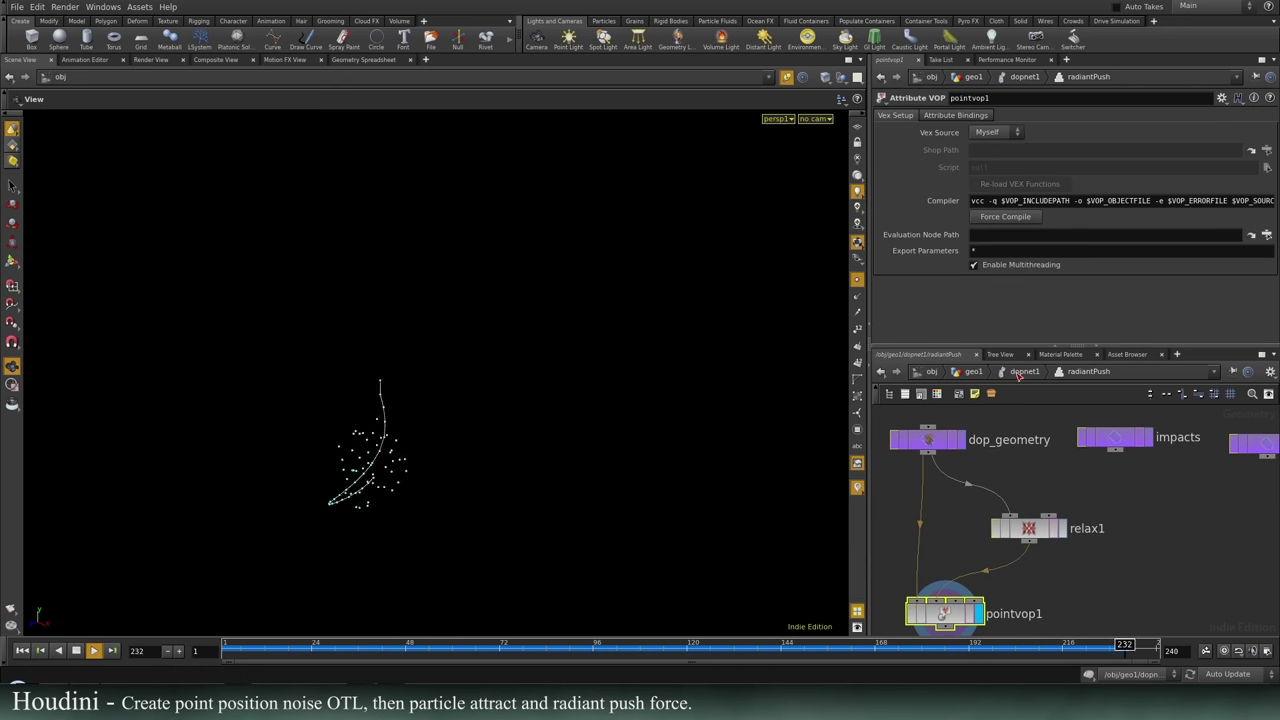
Return to dopnet1, stop the playback, and open the parameter interface editor for the toLine solver, clear of the network view.
{"action": "key", "text": "u"}
{"action": "left_click", "coordinate": [1012, 471]}
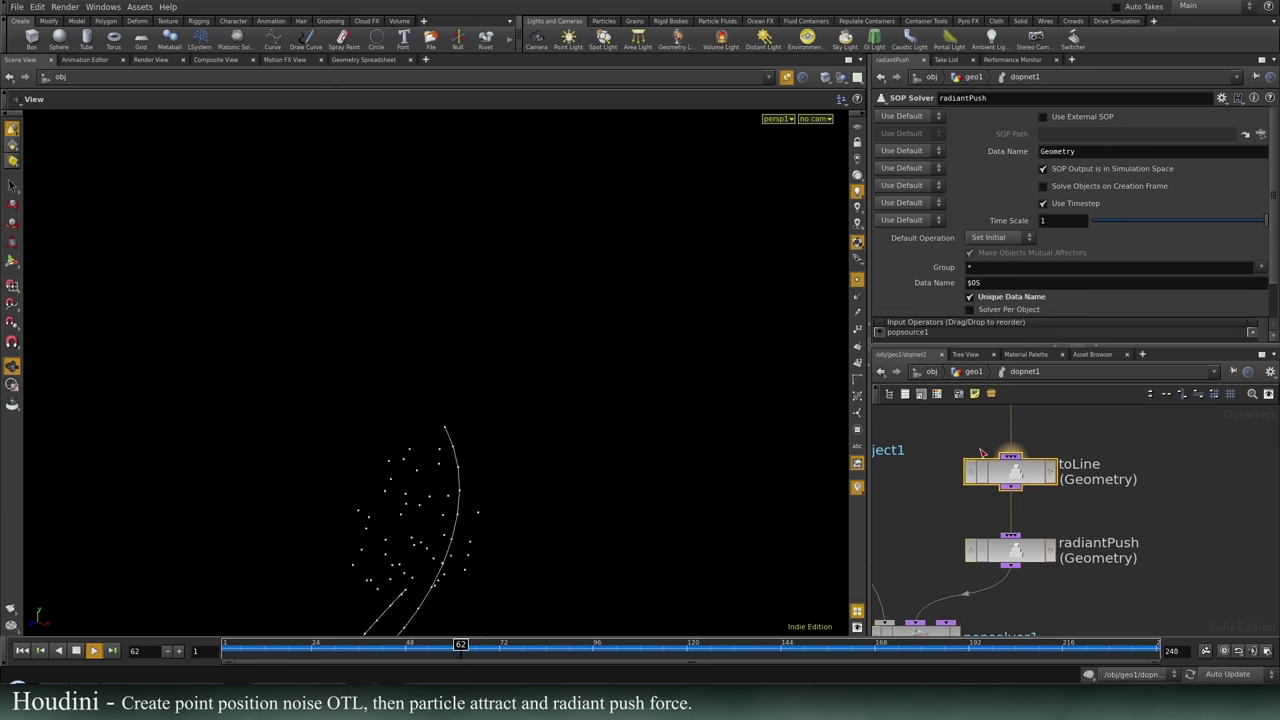
{"action": "left_click", "coordinate": [76, 650]}
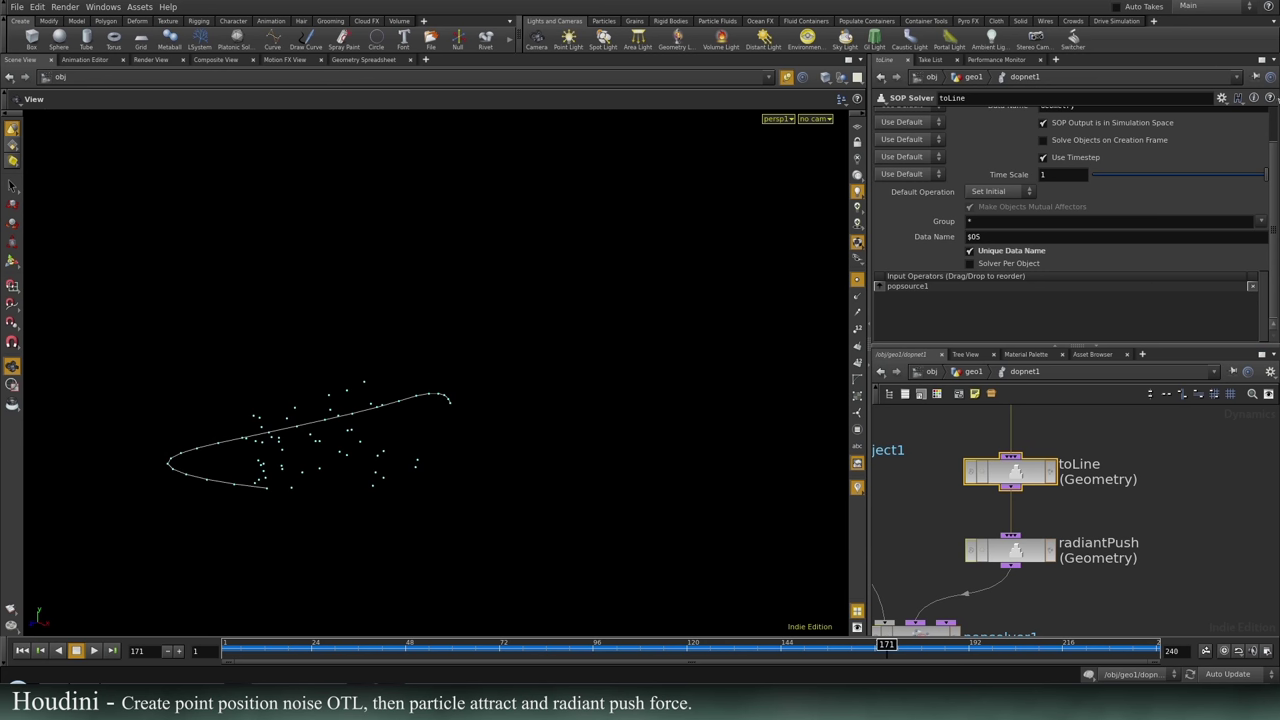
{"action": "left_click", "coordinate": [1221, 98]}
{"action": "left_click", "coordinate": [1110, 112]}
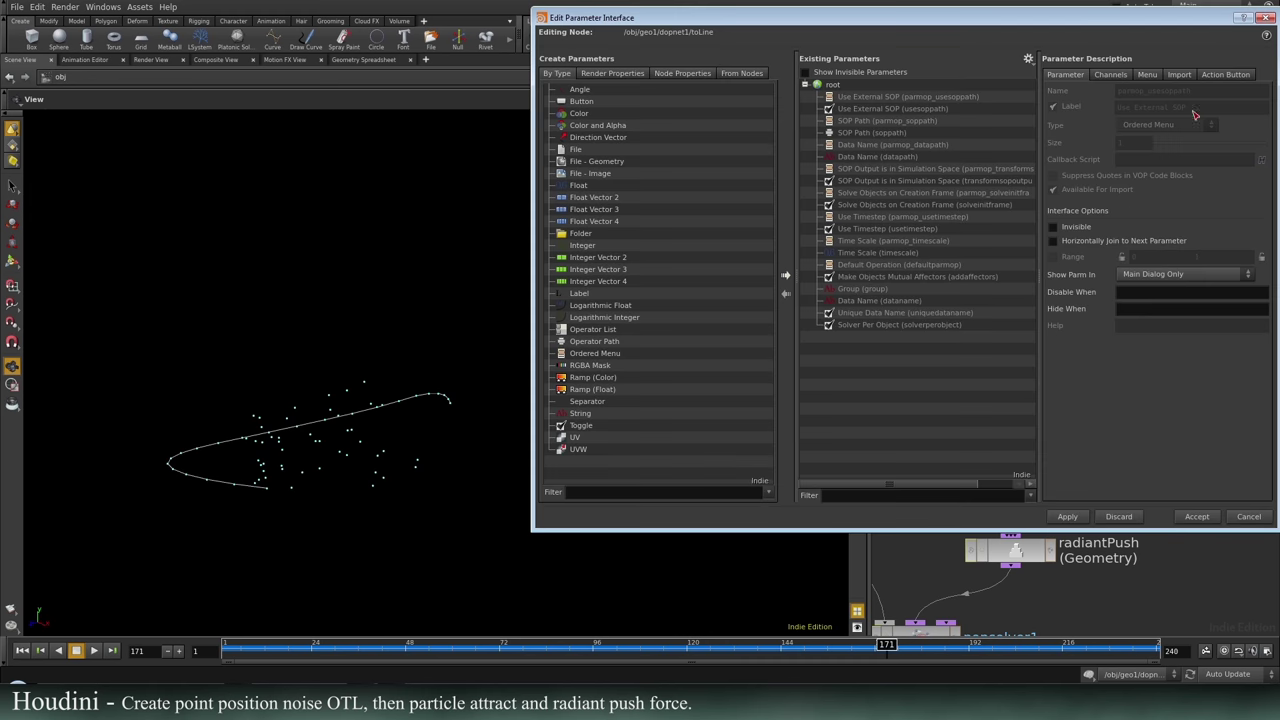
{"action": "left_click_drag", "start_coordinate": [908, 12], "coordinate": [398, 59]}
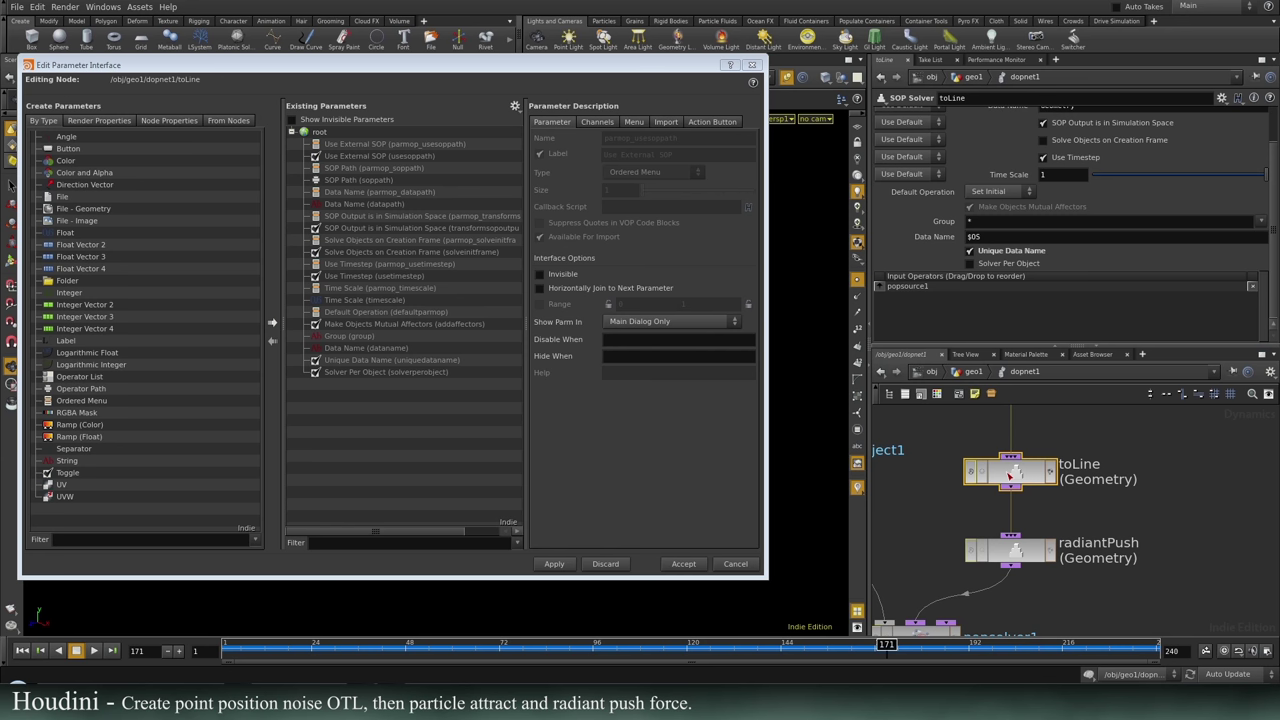
Promote pointvop1's origVelMult and pullVelMult to the toLine solver's parameter interface and apply the change.
{"action": "double_click", "coordinate": [1010, 475]}
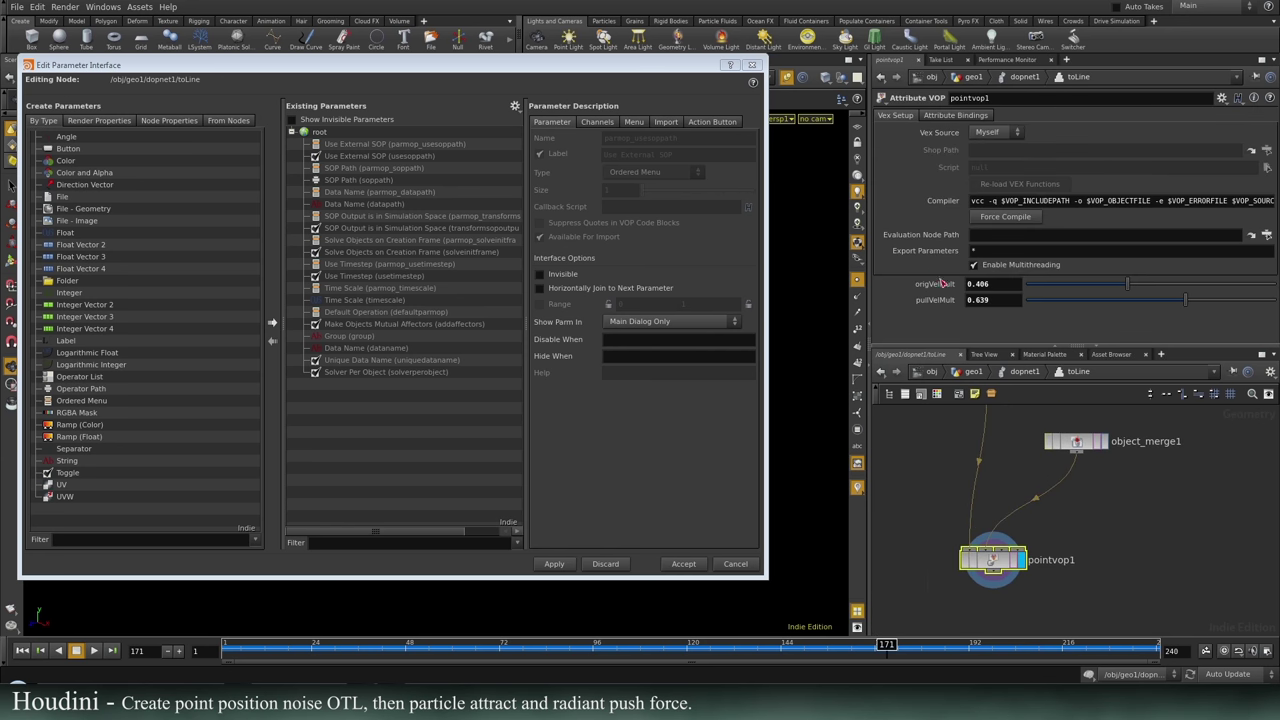
{"action": "left_click_drag", "start_coordinate": [945, 287], "coordinate": [437, 364]}
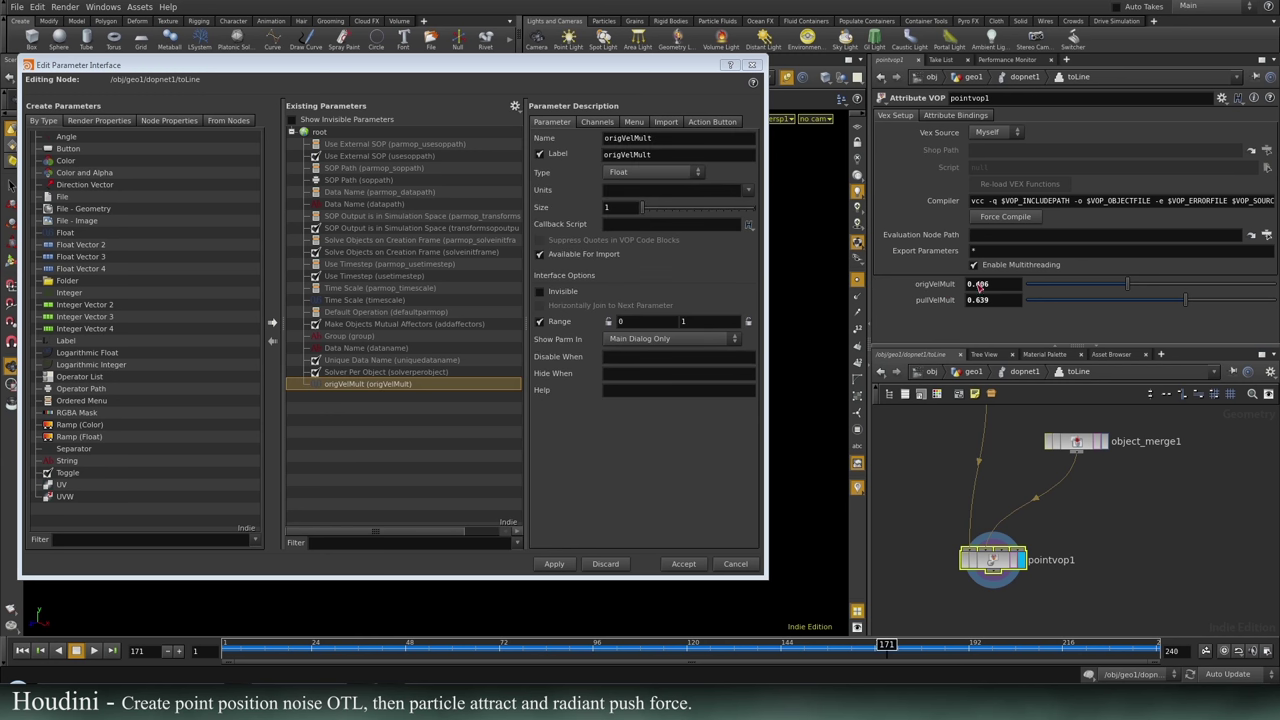
{"action": "left_click_drag", "start_coordinate": [935, 299], "coordinate": [388, 489]}
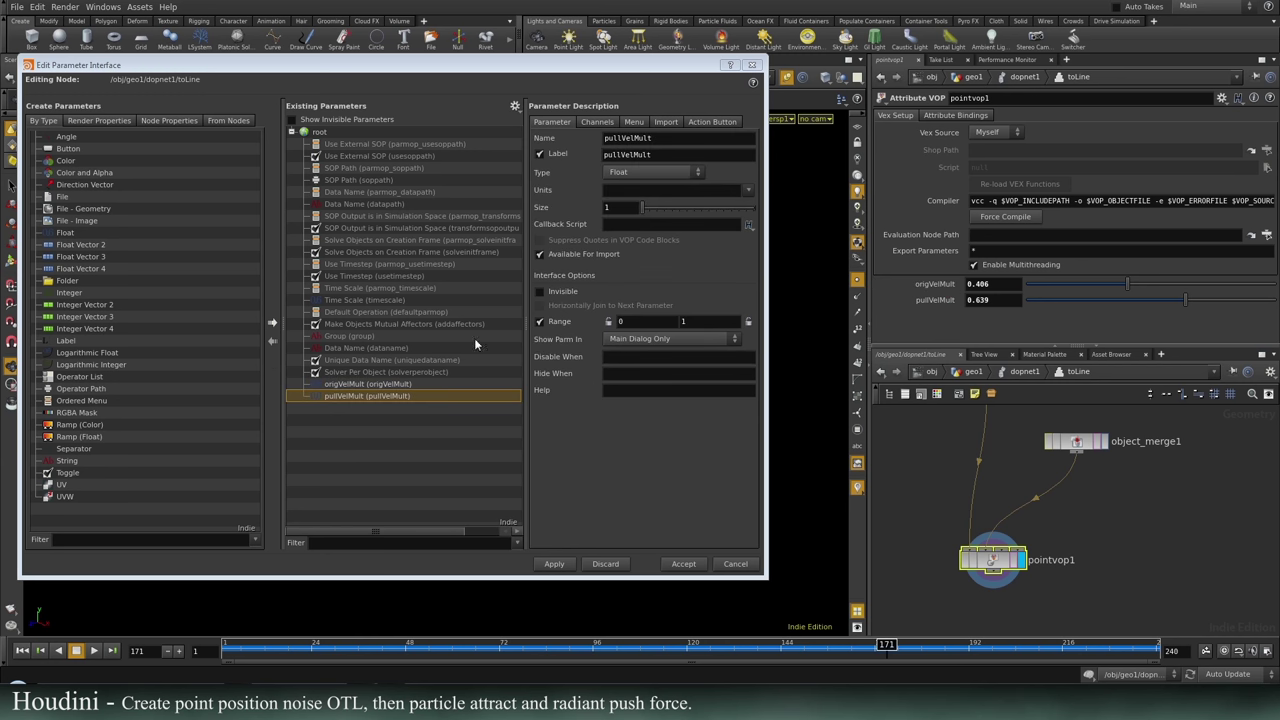
{"action": "left_click", "coordinate": [1221, 98]}
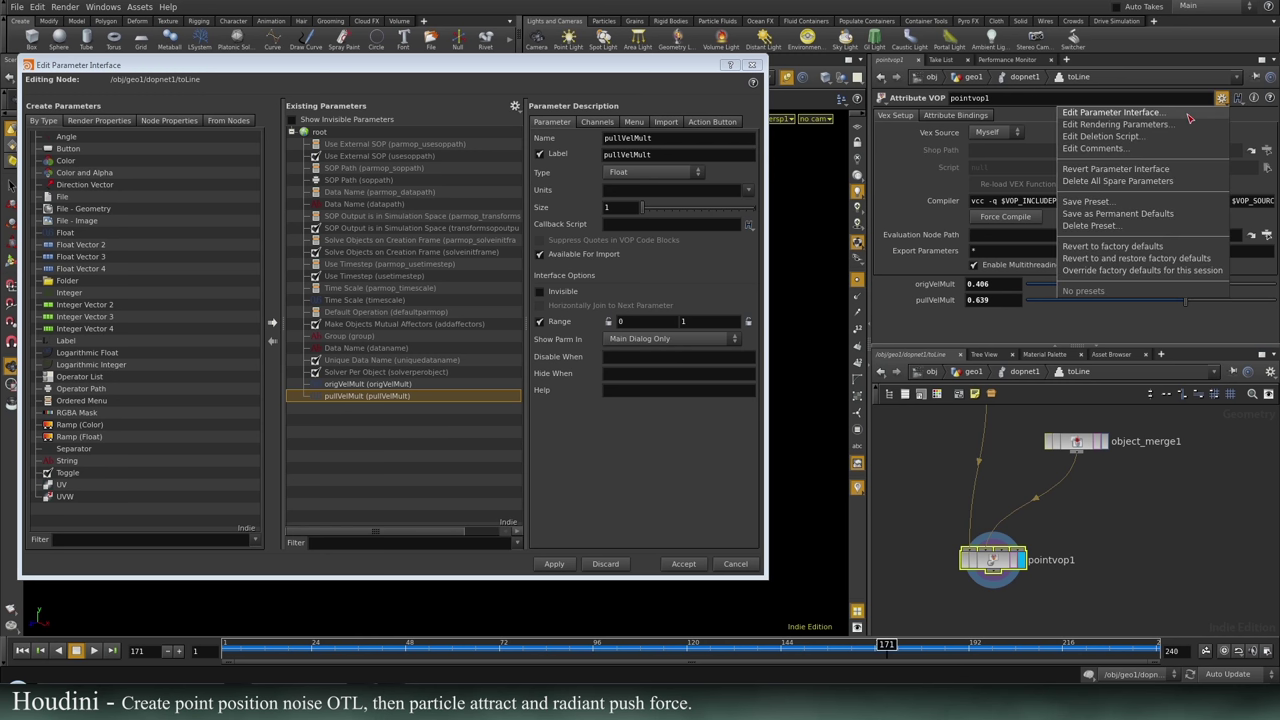
{"action": "left_click", "coordinate": [1189, 116]}
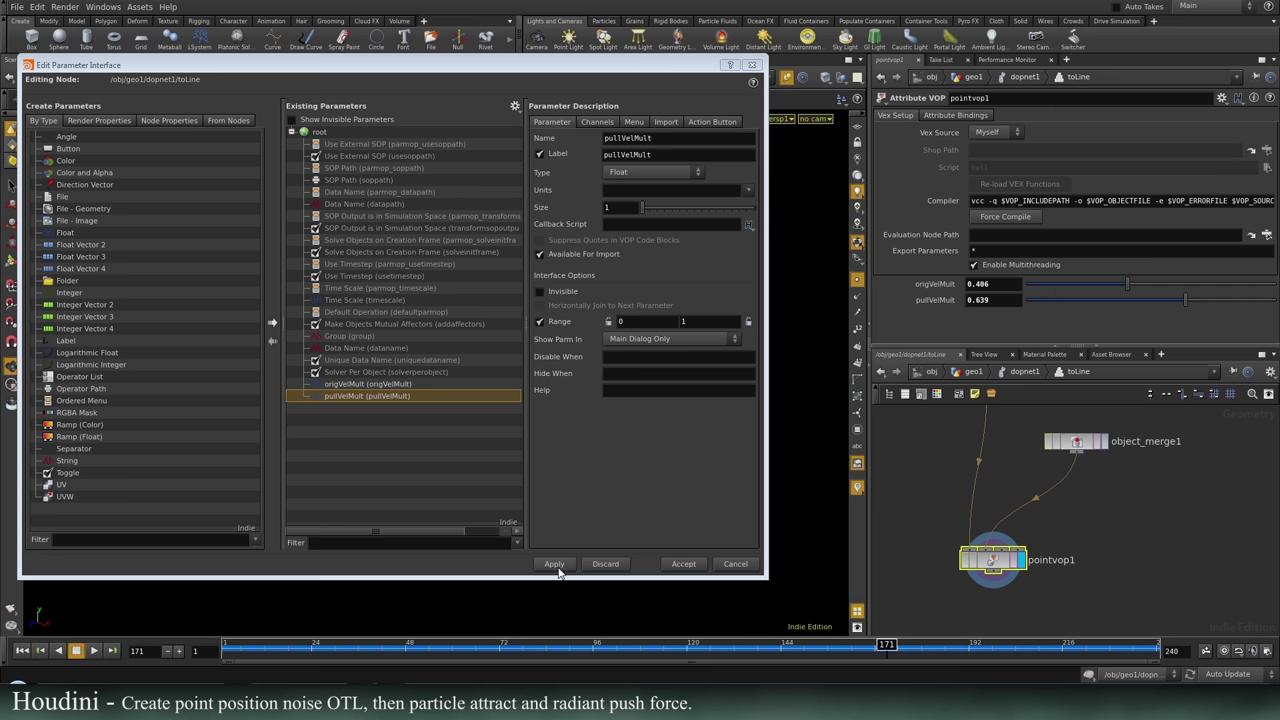
{"action": "left_click", "coordinate": [1009, 375]}
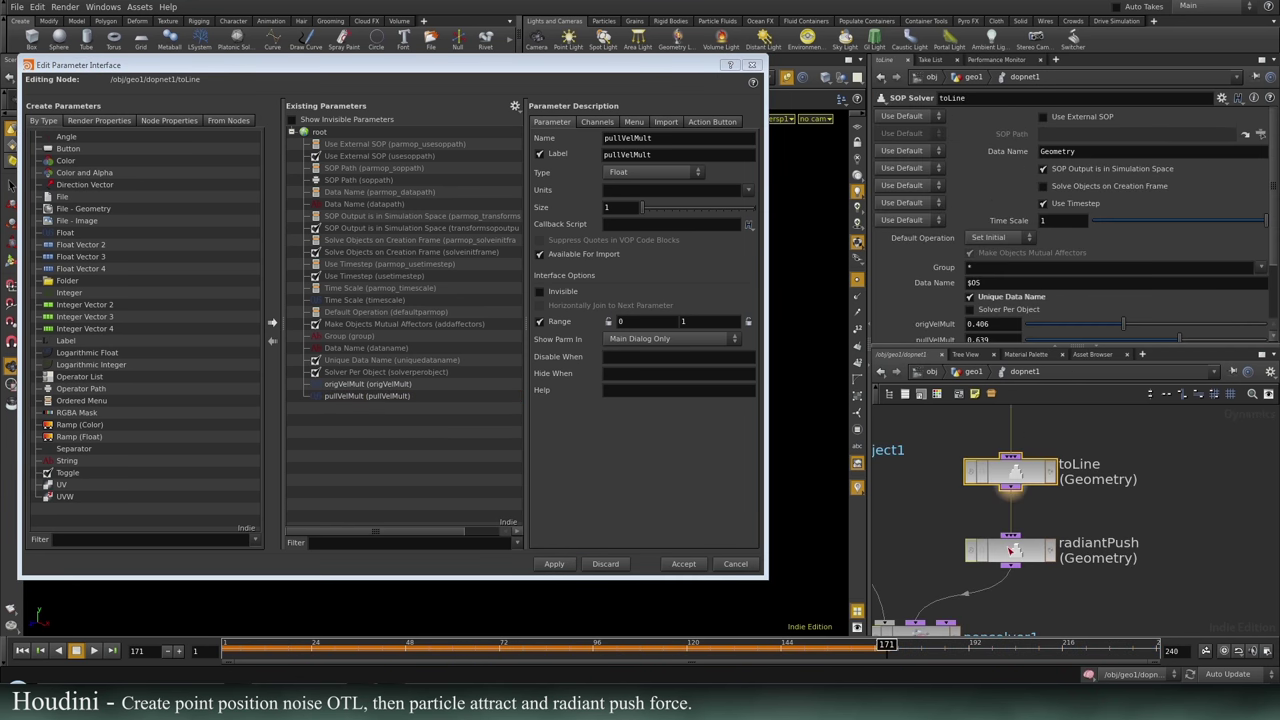
{"action": "scroll", "coordinate": [1036, 257], "scroll_direction": "down", "scroll_amount": 1}
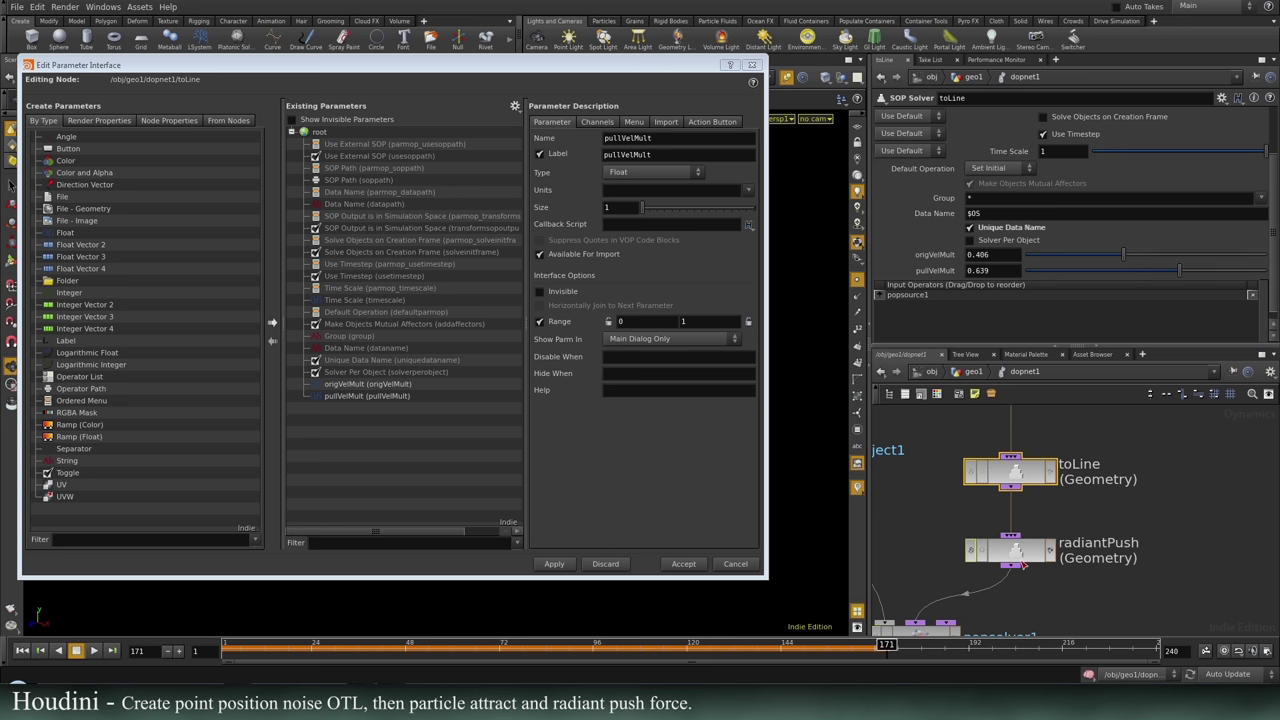
Open the parameter interface editor for the radiantPush solver and accept and close toLine's editor.
{"action": "left_click", "coordinate": [1025, 565]}
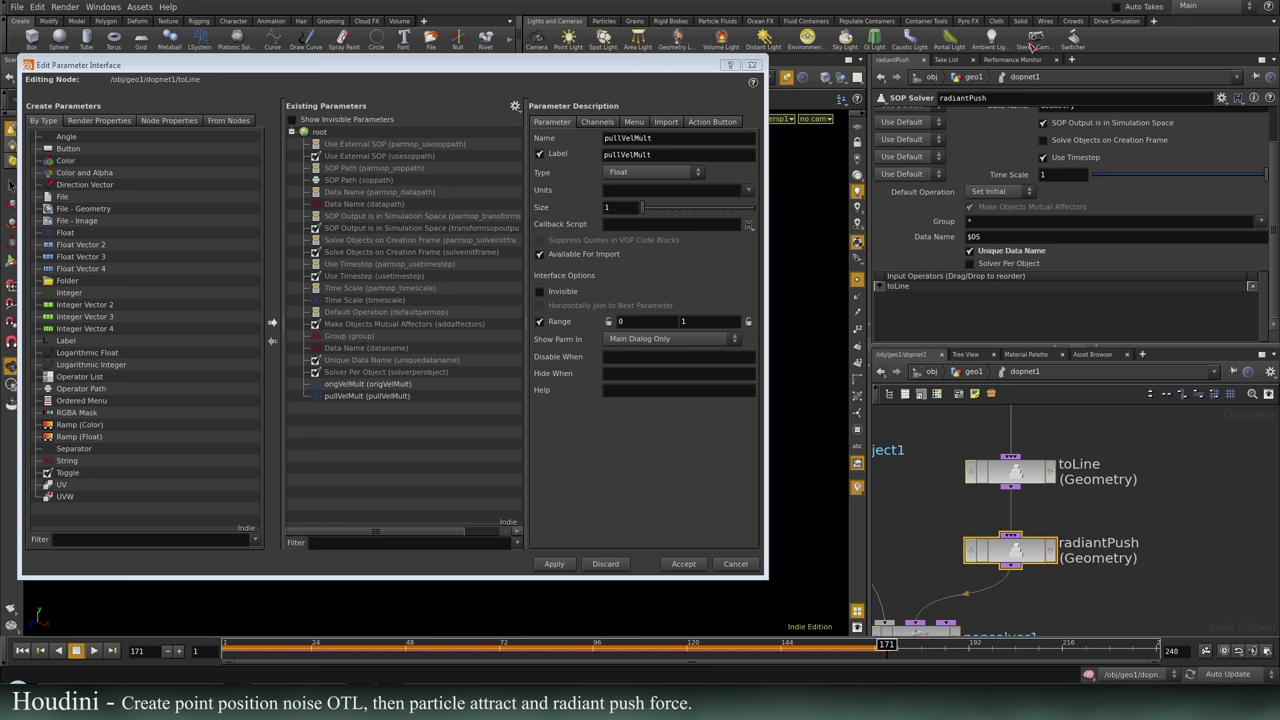
{"action": "left_click", "coordinate": [1222, 98]}
{"action": "left_click", "coordinate": [1197, 115]}
{"action": "left_click", "coordinate": [263, 64]}
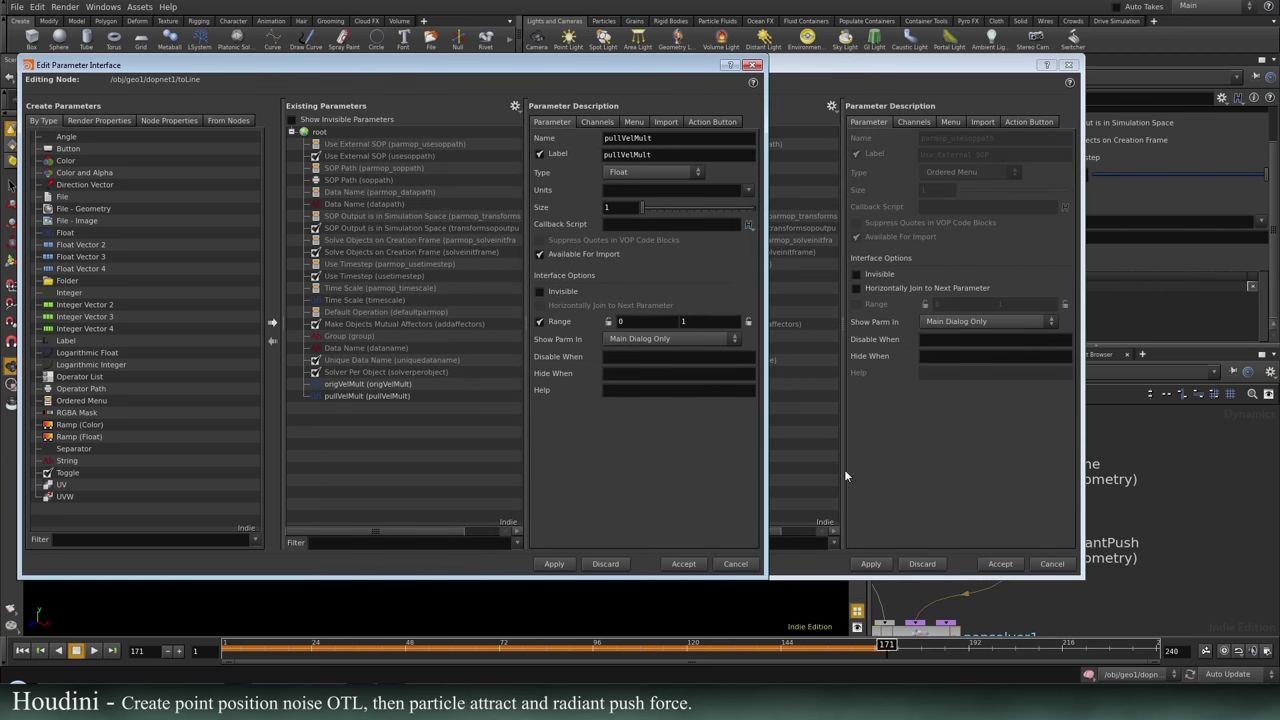
{"action": "left_click", "coordinate": [682, 565]}
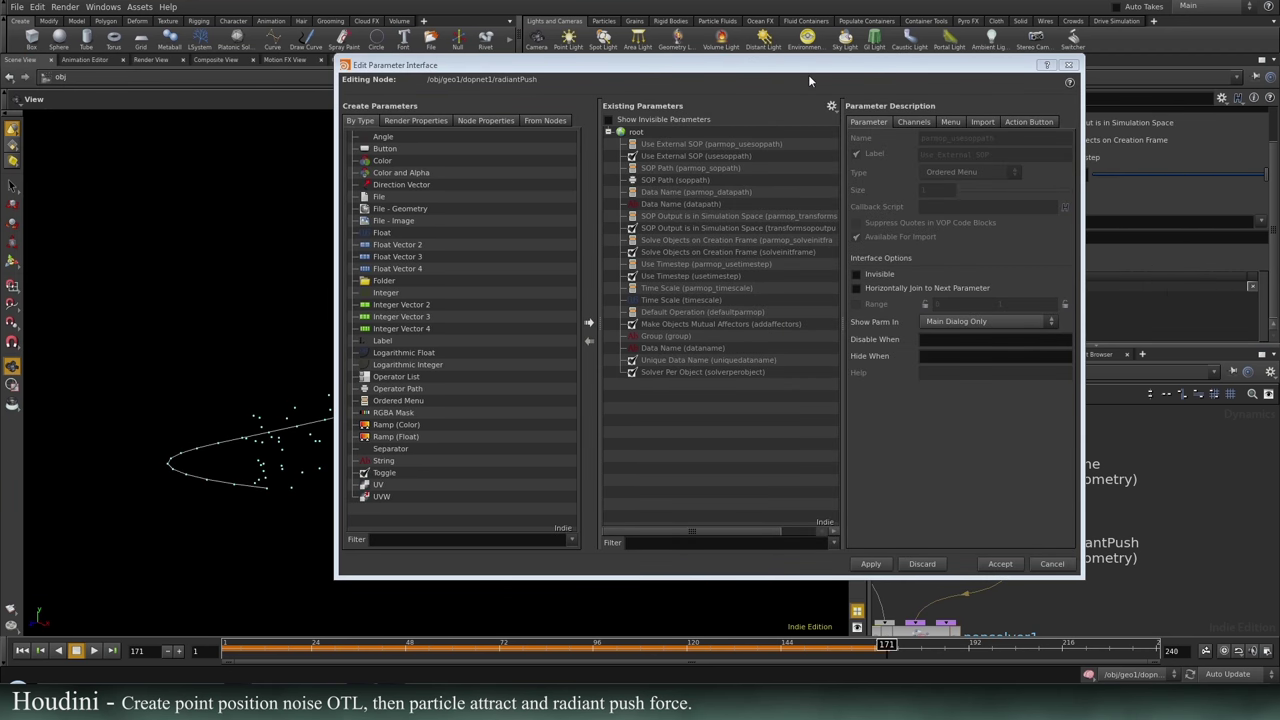
{"action": "left_click_drag", "start_coordinate": [808, 74], "coordinate": [498, 109]}
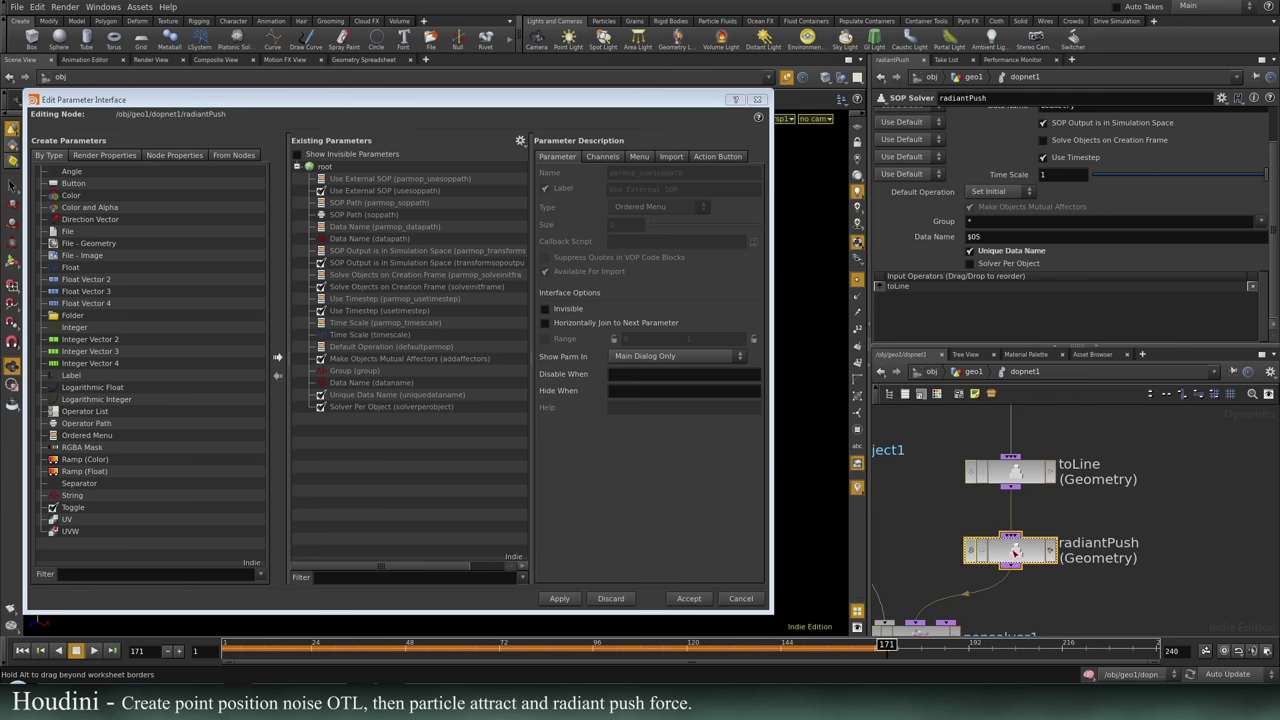
Promote relax1's Max Iterations and Point Radius Scale to the radiantPush solver's interface, accept, and return to dopnet1.
{"action": "double_click", "coordinate": [1013, 550]}
{"action": "left_click", "coordinate": [1028, 528]}
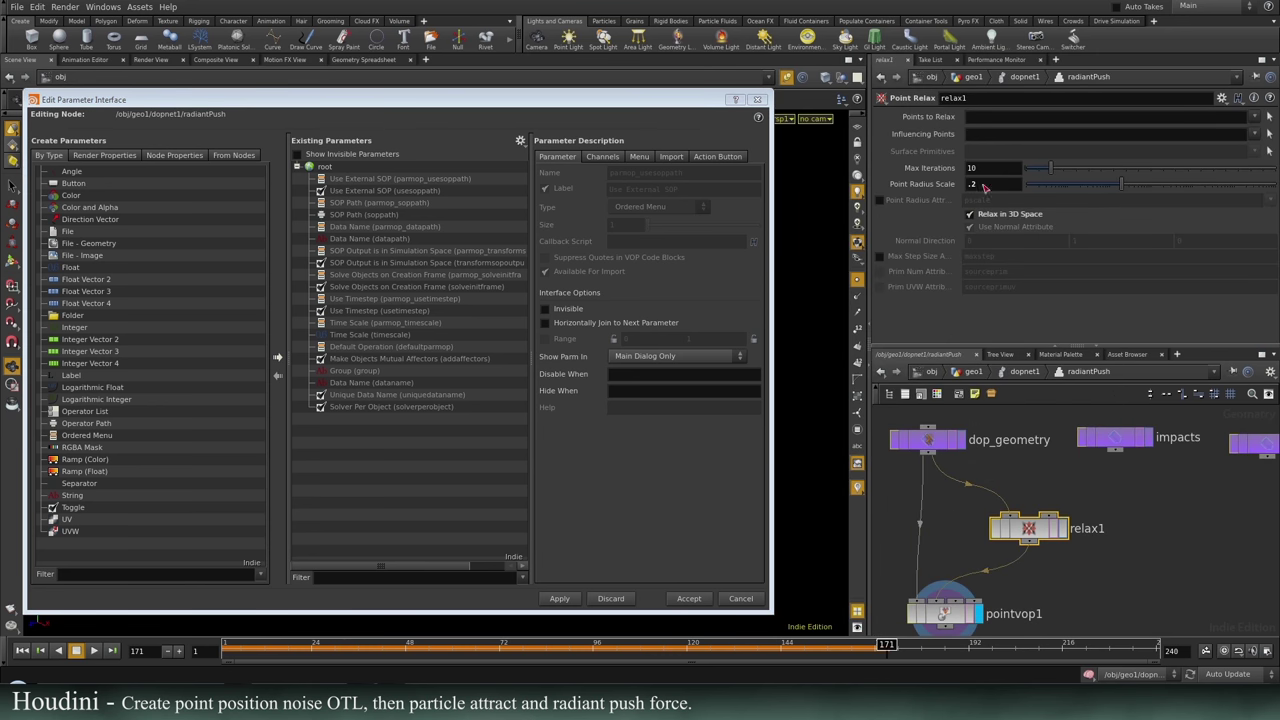
{"action": "left_click_drag", "start_coordinate": [930, 167], "coordinate": [340, 440]}
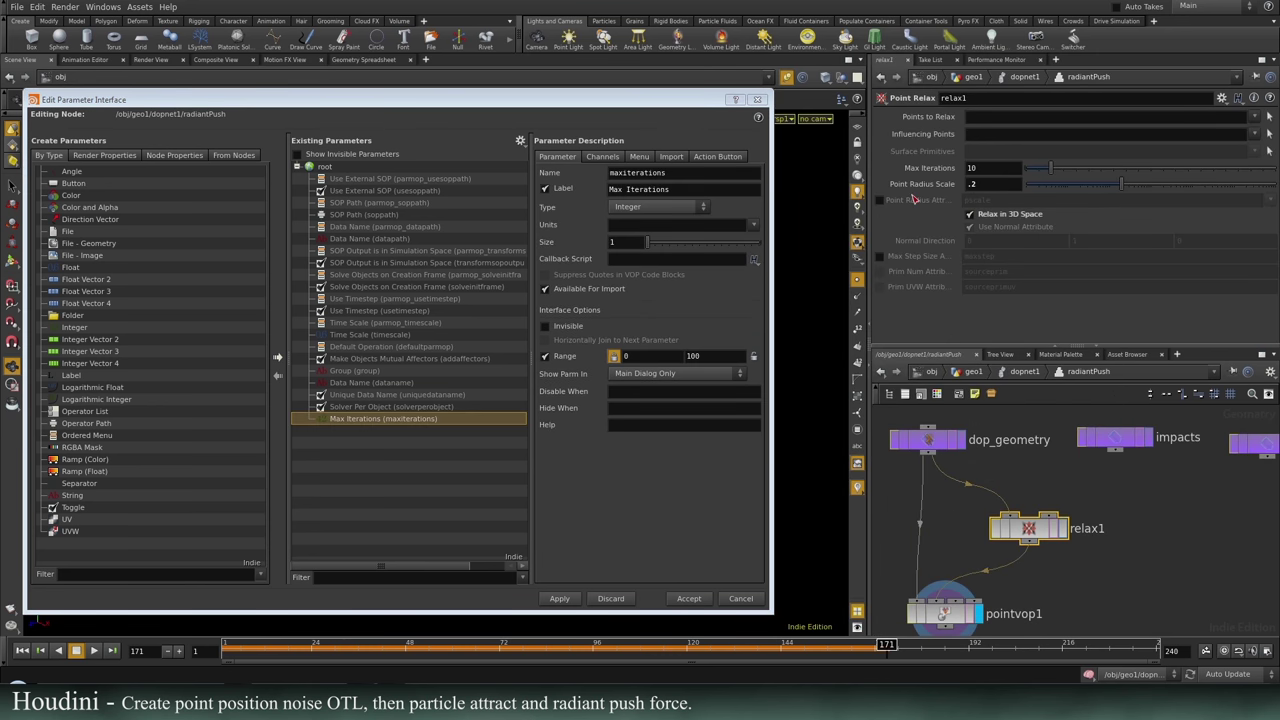
{"action": "left_click_drag", "start_coordinate": [915, 187], "coordinate": [450, 446]}
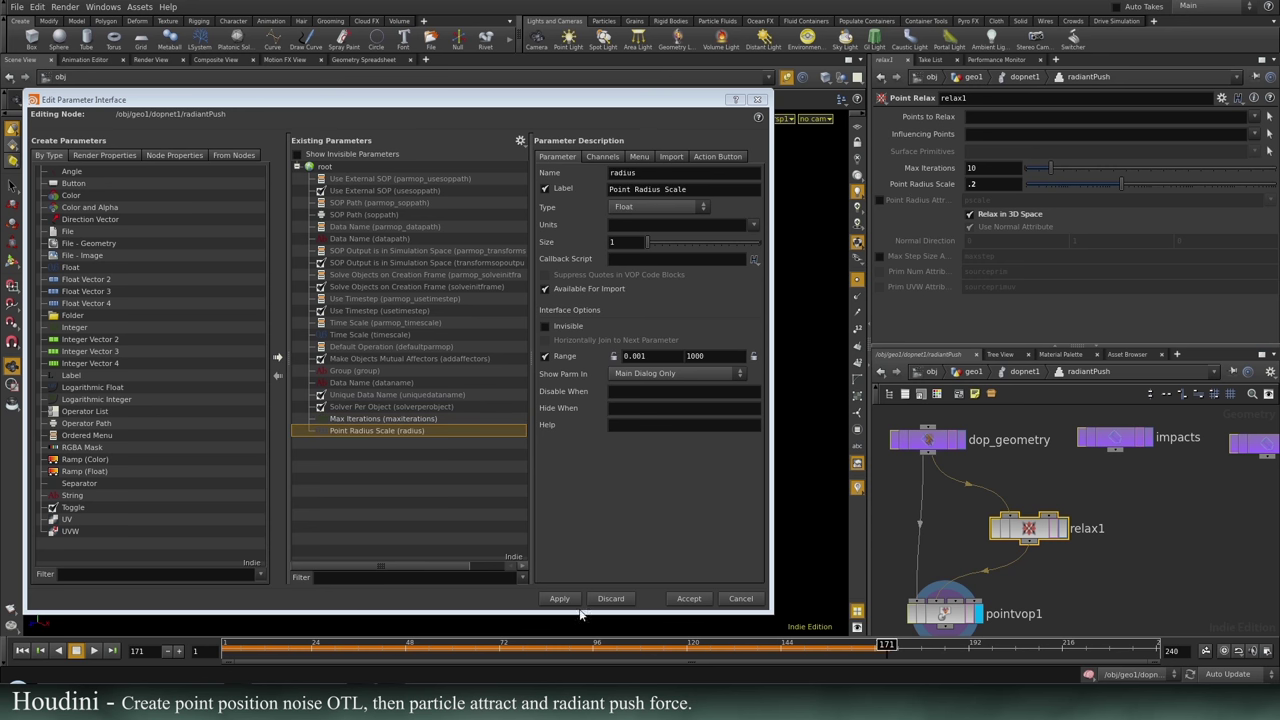
{"action": "left_click", "coordinate": [558, 597]}
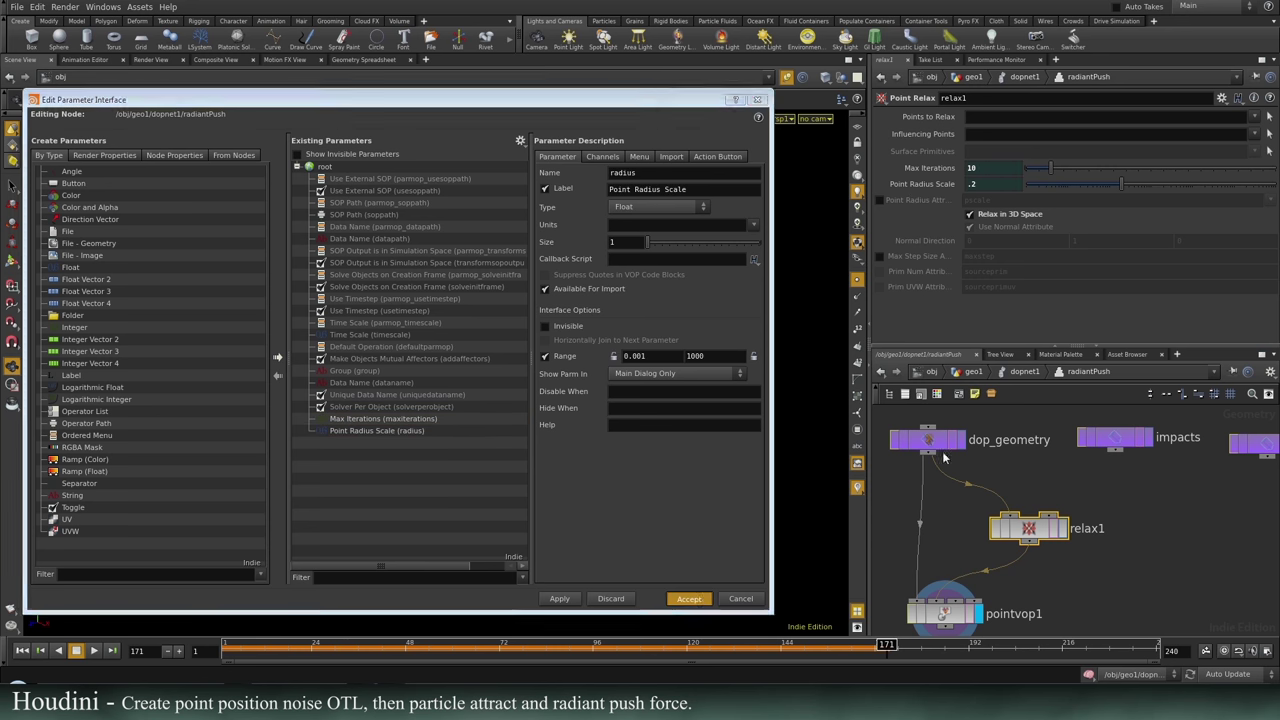
{"action": "left_click", "coordinate": [688, 598]}
{"action": "left_click", "coordinate": [1010, 374]}
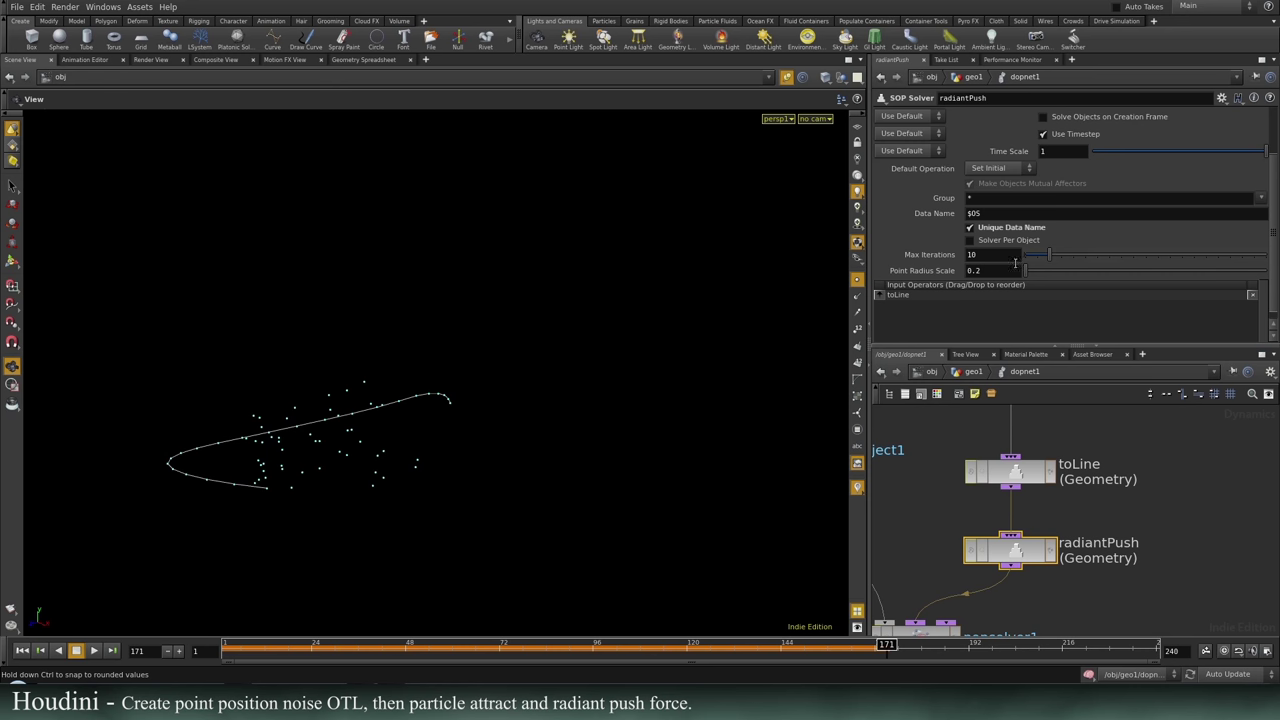
Raise the toLine solver's origVelMult to 0.778 and pullVelMult to 0.889.
{"action": "left_click", "coordinate": [1012, 470]}
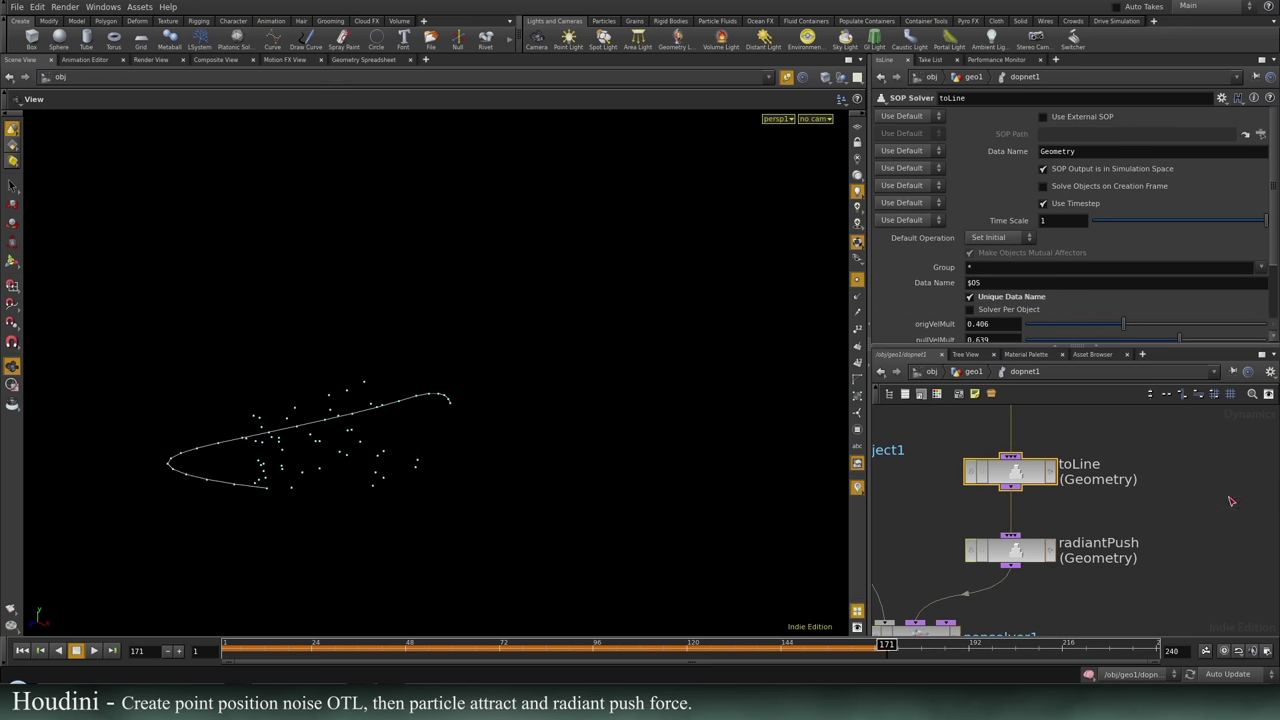
{"action": "scroll", "coordinate": [1132, 255], "scroll_direction": "down", "scroll_amount": 3}
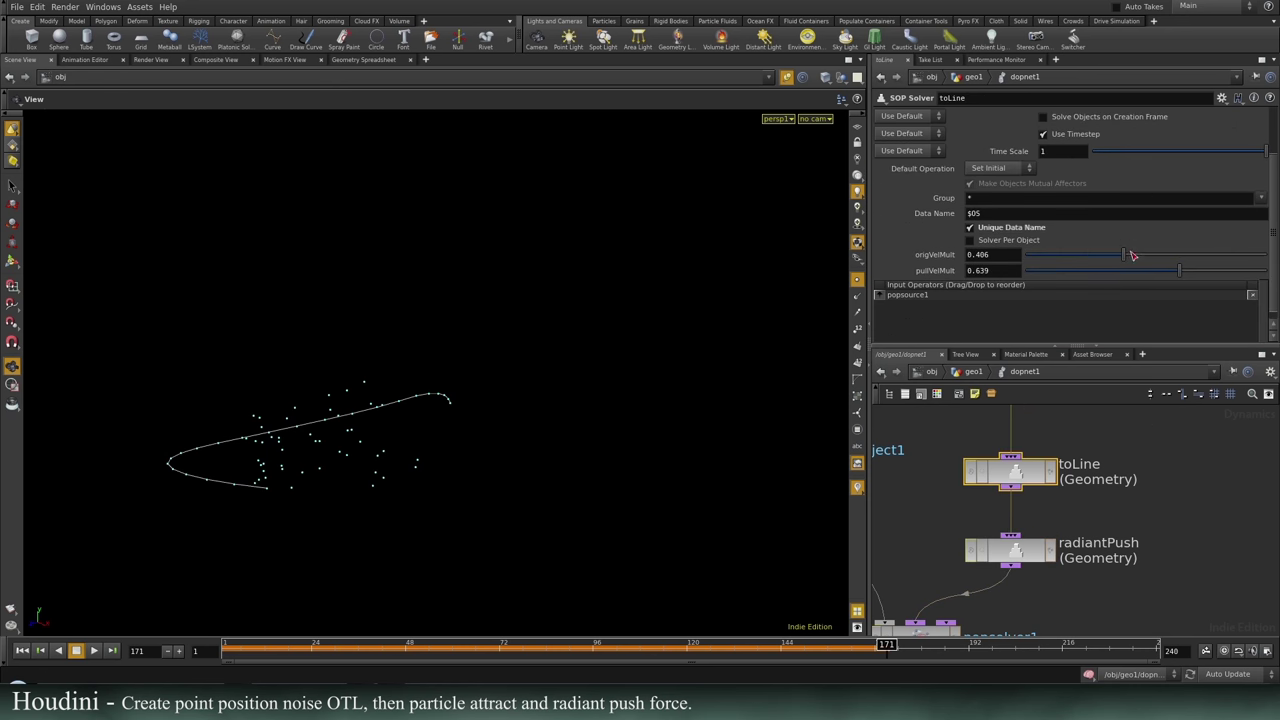
{"action": "left_click_drag", "start_coordinate": [1132, 255], "coordinate": [1238, 279]}
Play the simulation from frame 1 to check the particle motion, rewind it, and go up to the geo1 network.
{"action": "left_click", "coordinate": [22, 650]}
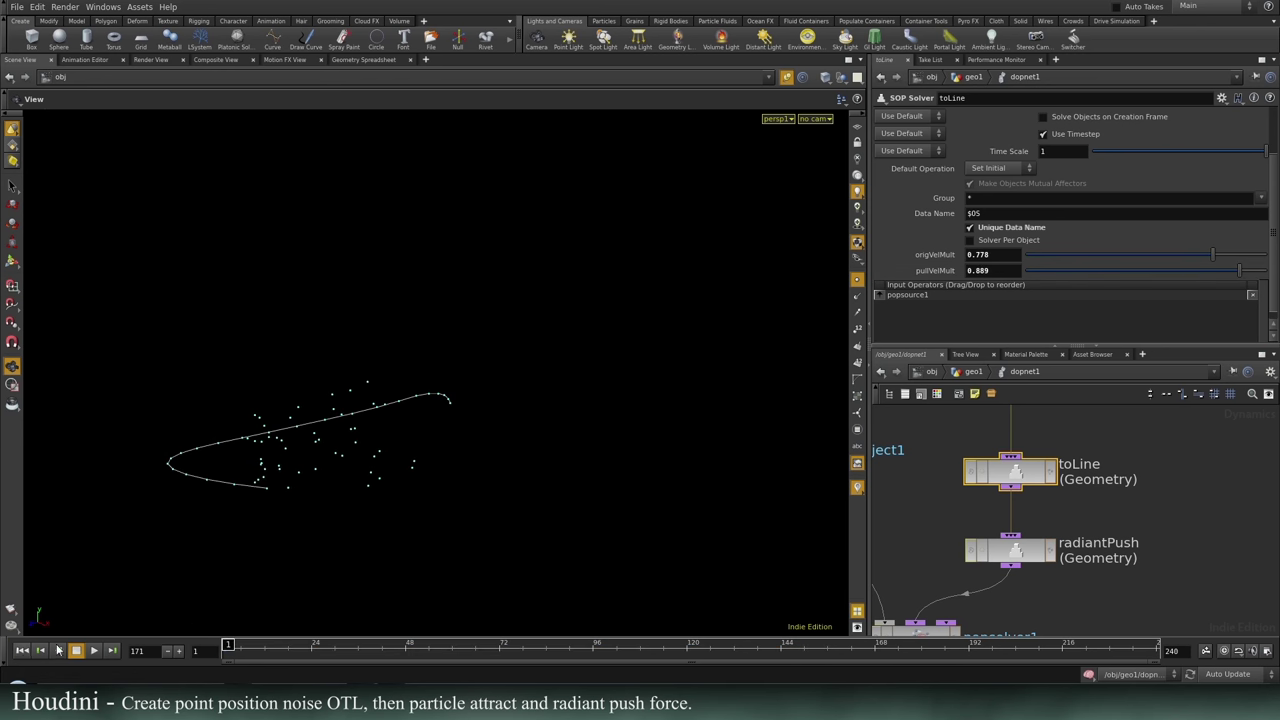
{"action": "left_click", "coordinate": [92, 650]}
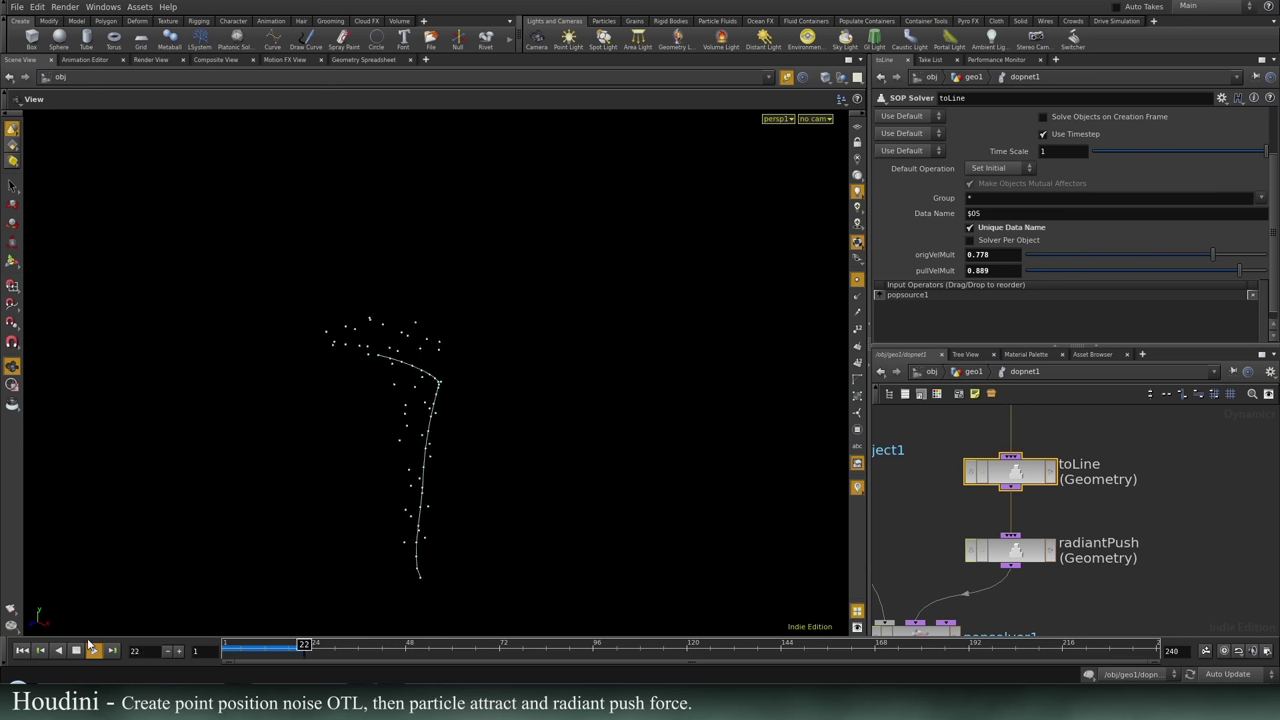
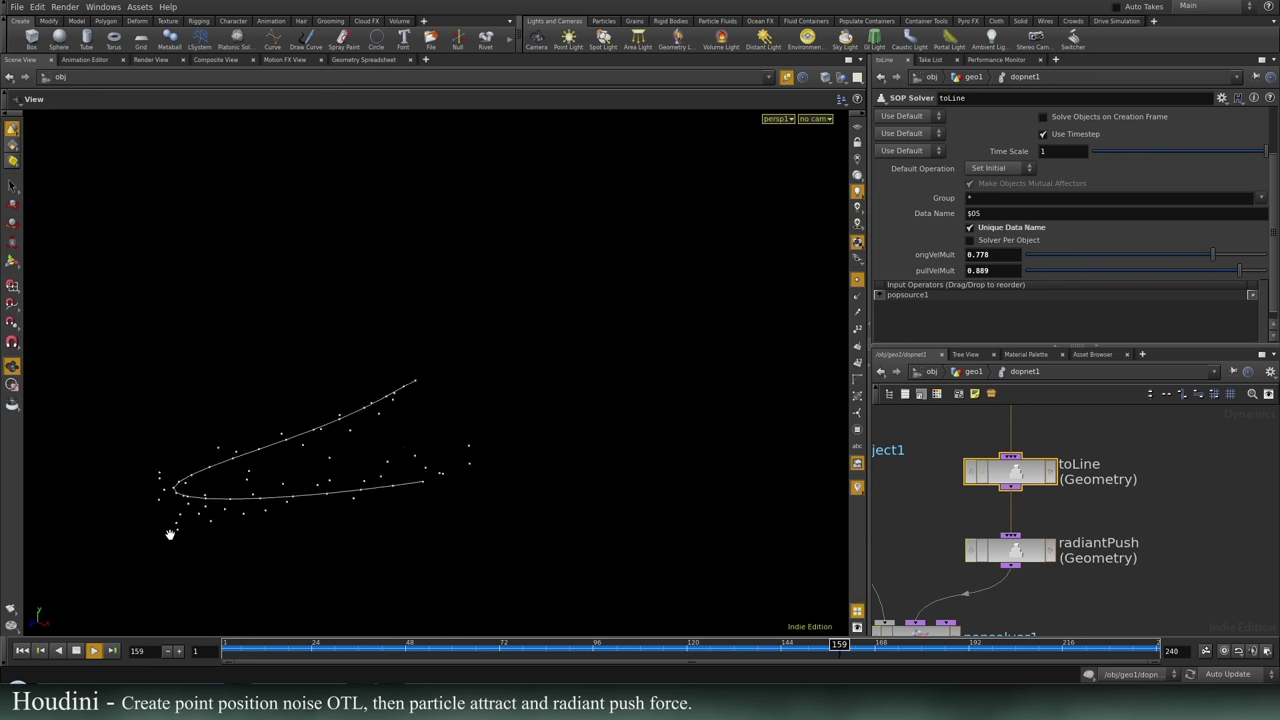
{"action": "left_click", "coordinate": [76, 651]}
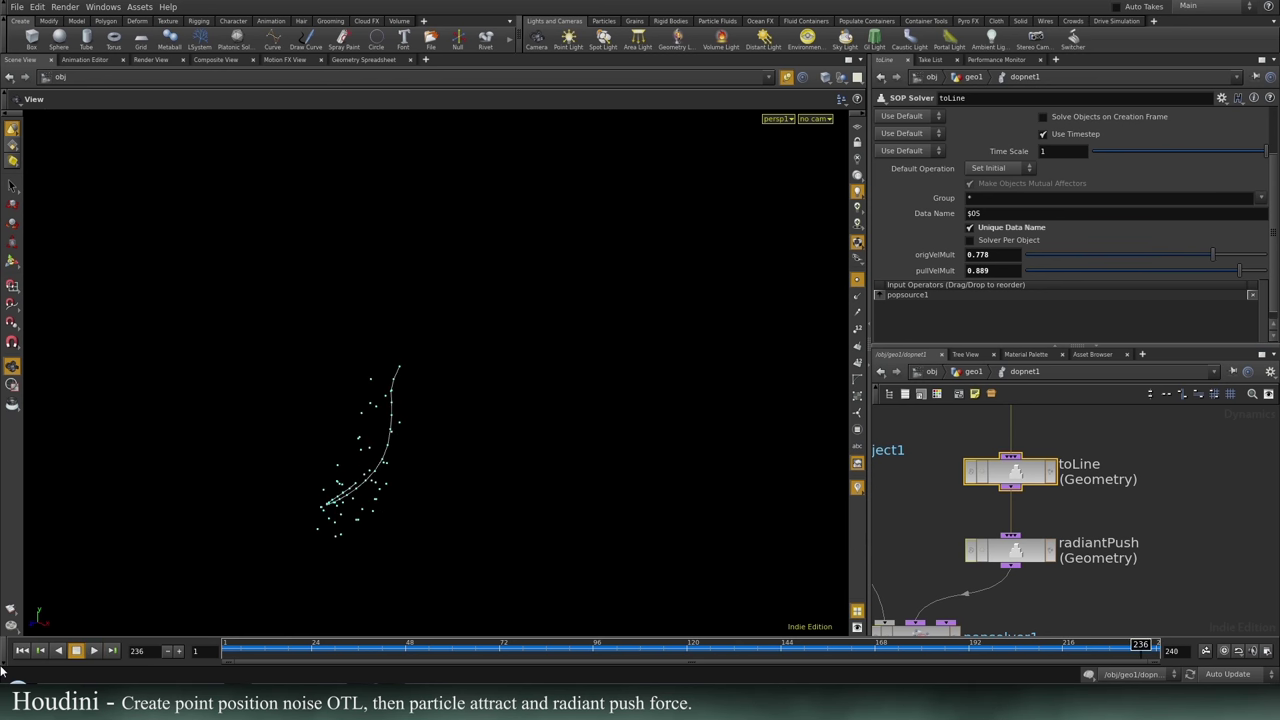
{"action": "left_click", "coordinate": [22, 650]}
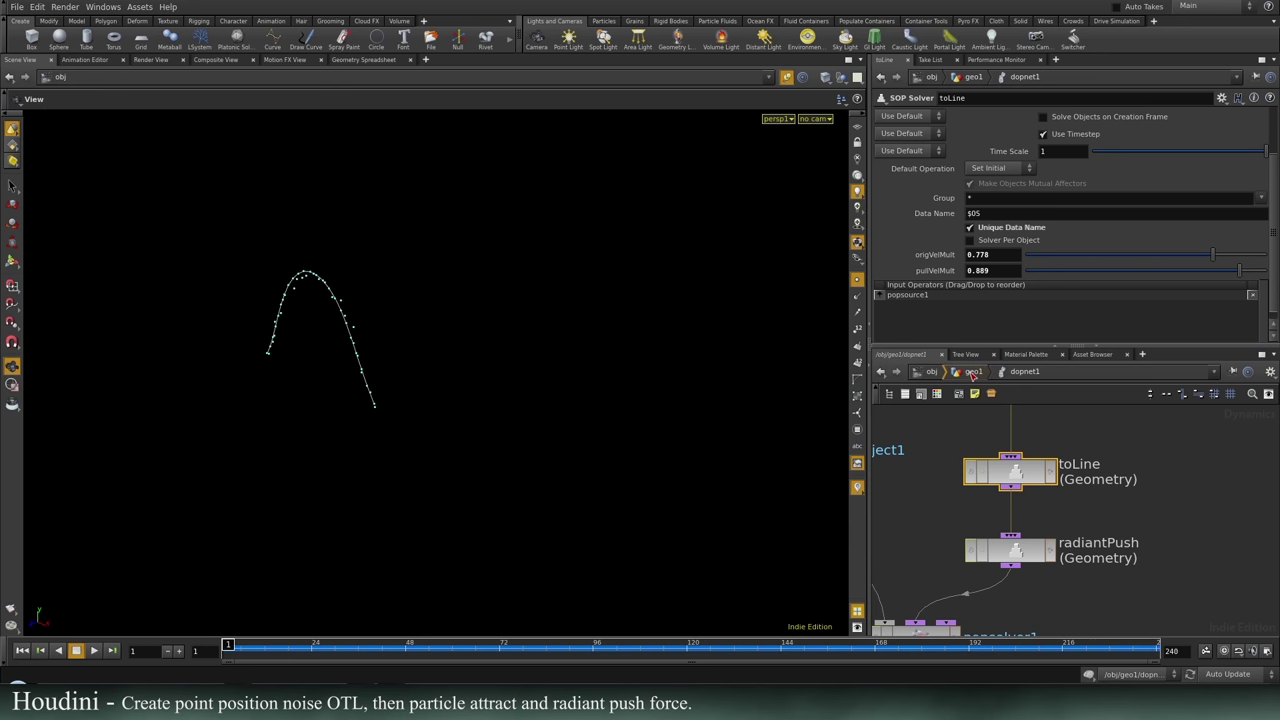
{"action": "left_click", "coordinate": [972, 373]}
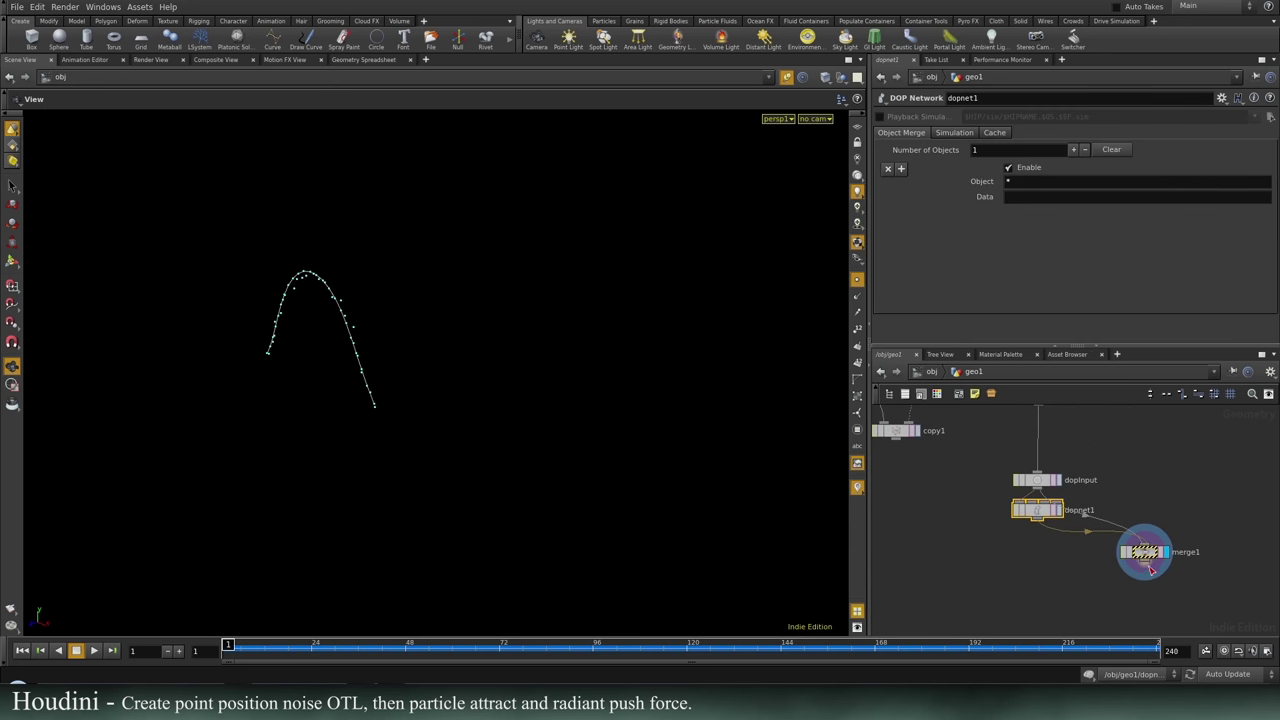
{"action": "left_click_drag", "start_coordinate": [1148, 560], "coordinate": [1125, 548]}
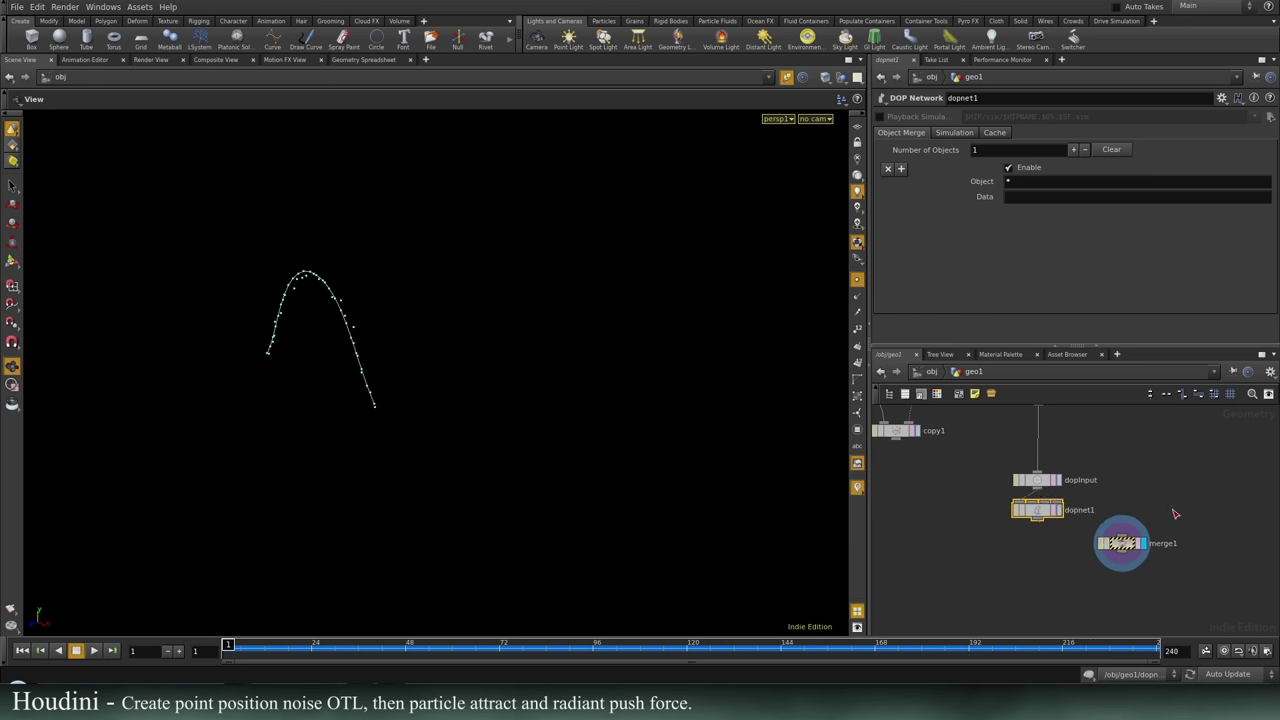
{"action": "middle_click_drag", "start_coordinate": [1223, 495], "coordinate": [1147, 468]}
{"action": "key", "text": "ctrl+z"}
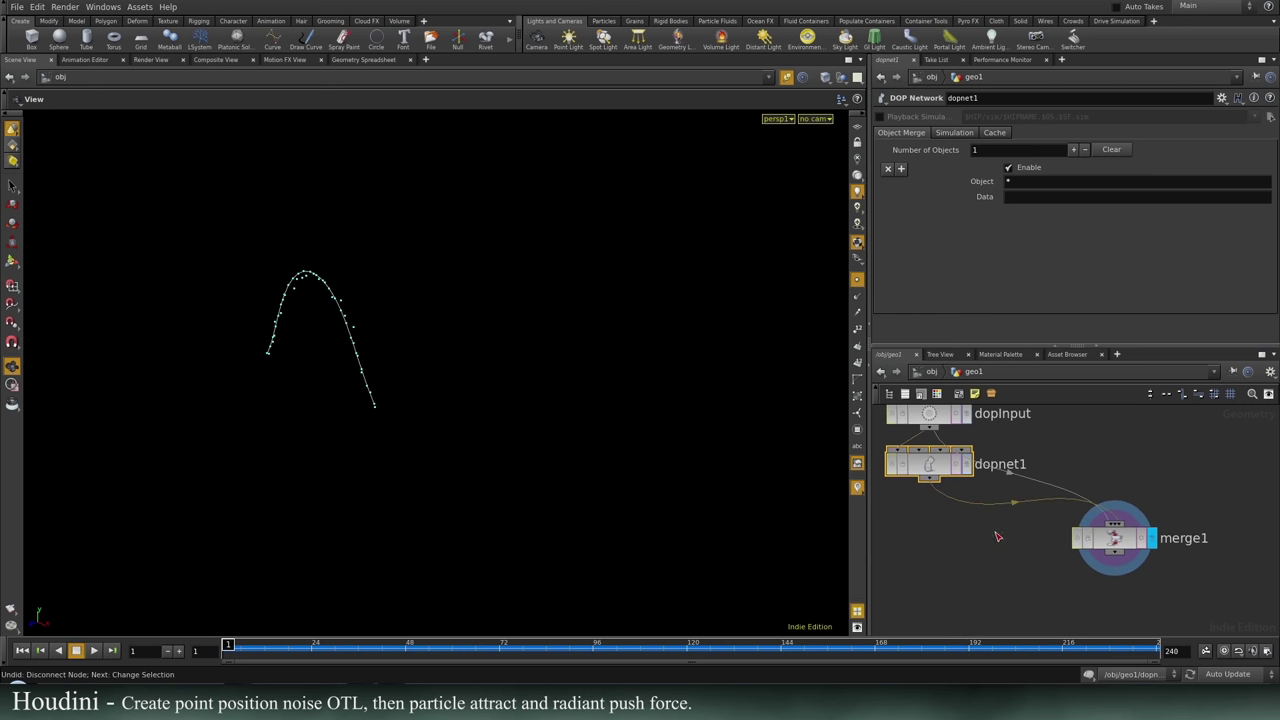
Scrub to frame 24 to inspect the particles from another angle, save the scene, and reposition merge1 in the network.
{"action": "left_click_drag", "start_coordinate": [228, 646], "coordinate": [312, 646]}
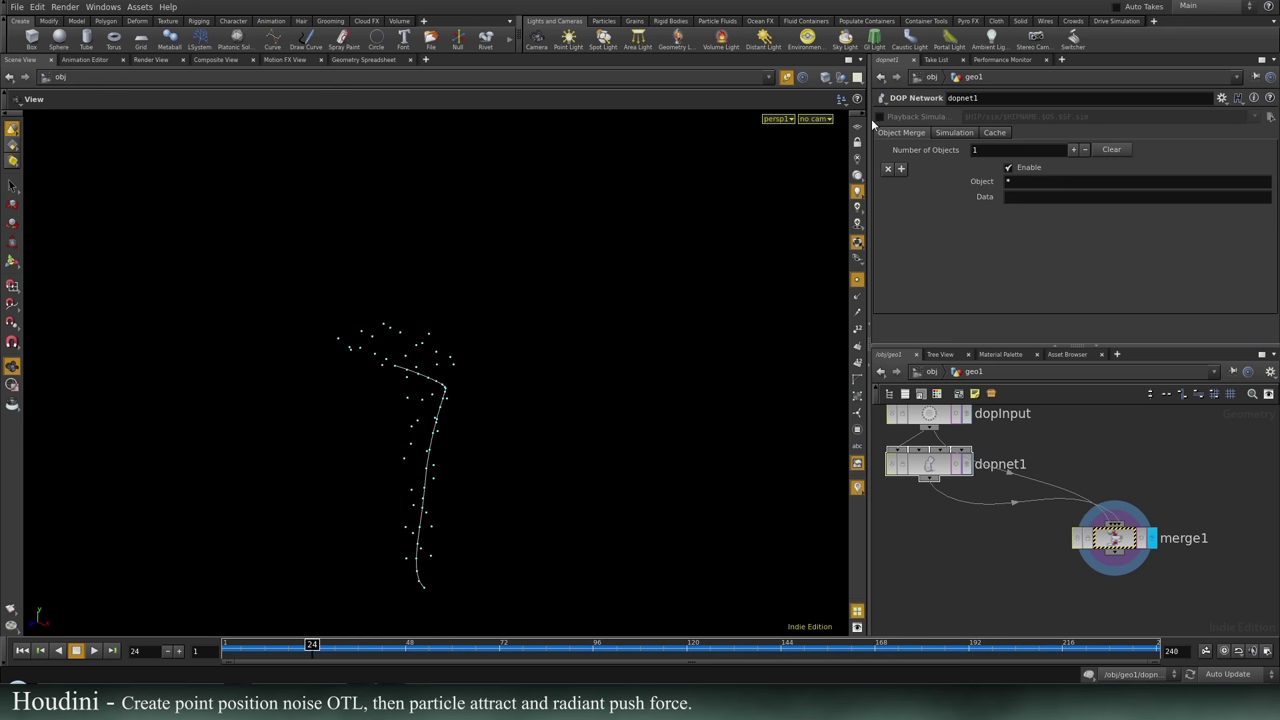
{"action": "left_click_drag", "start_coordinate": [500, 437], "coordinate": [480, 497]}
{"action": "key", "text": "ctrl+s"}
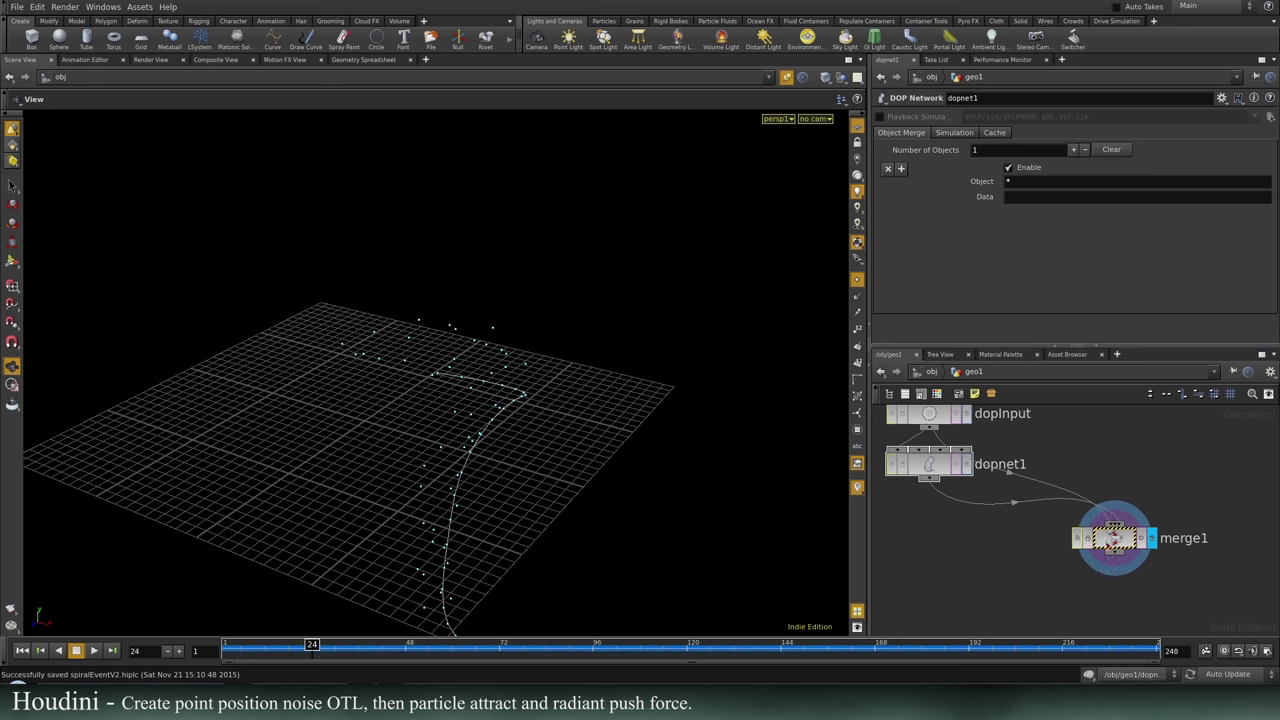
{"action": "left_click_drag", "start_coordinate": [1115, 538], "coordinate": [1135, 522]}
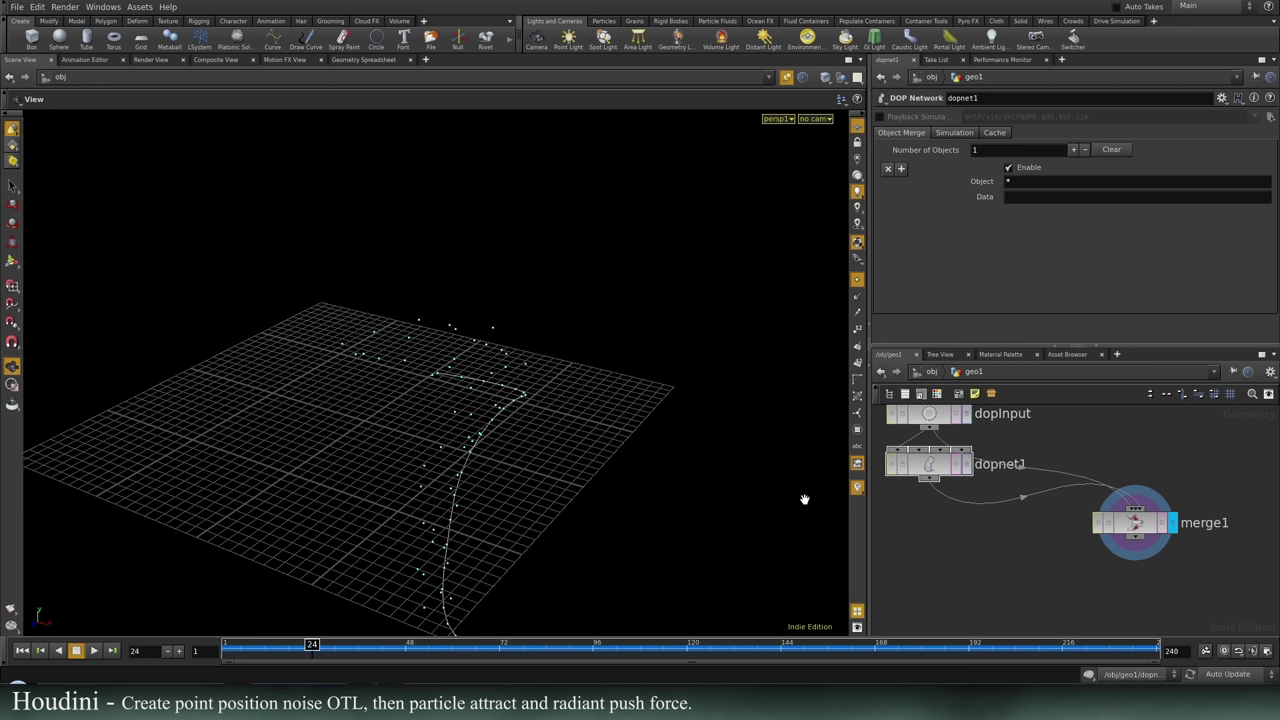
Add a ForEach node below dopnet1 in the geo1 network, wire dopnet1's output into its first input, and display it.
{"action": "middle_click_drag", "start_coordinate": [966, 562], "coordinate": [1020, 530]}
{"action": "key", "text": "Tab"}
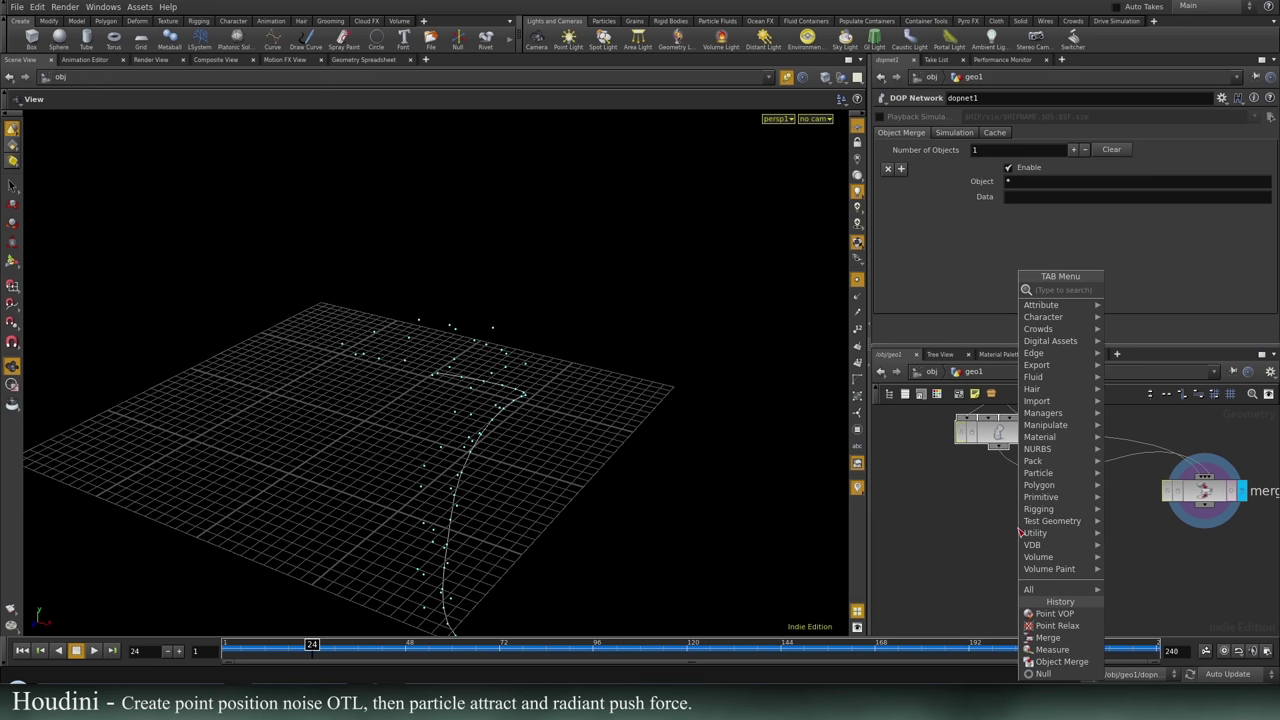
{"action": "type", "text": "for"}
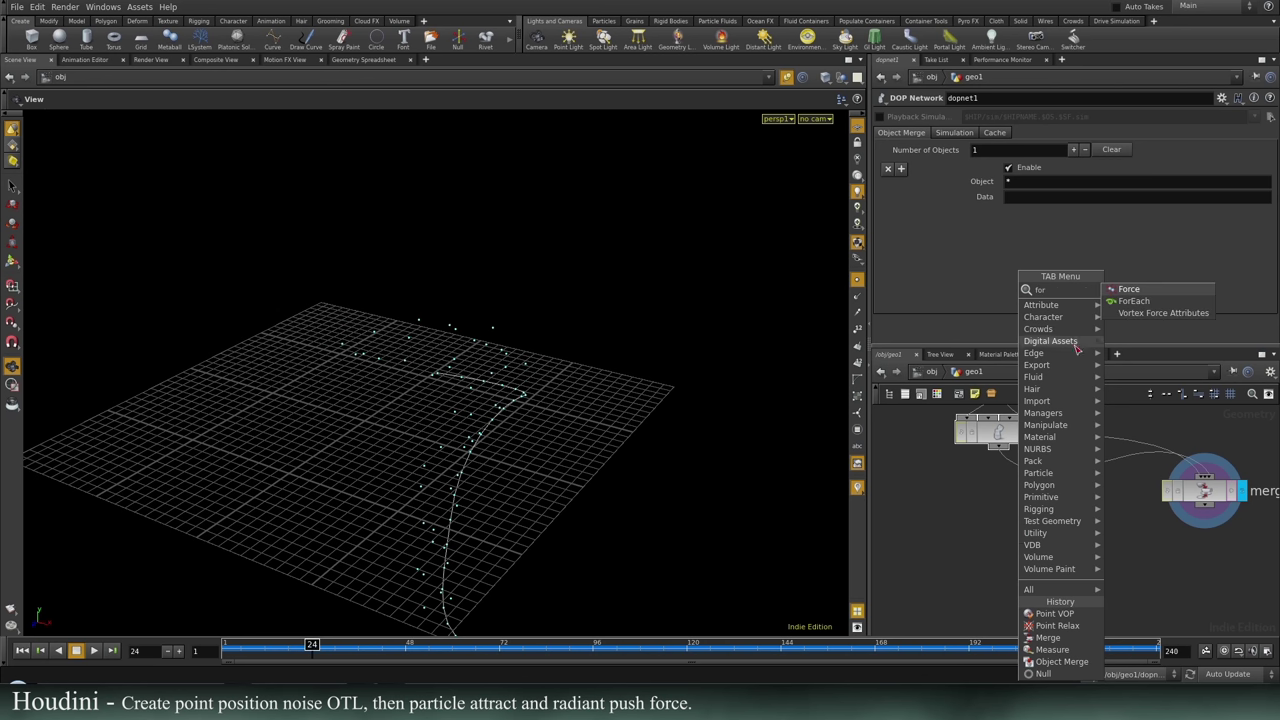
{"action": "left_click", "coordinate": [1134, 301]}
{"action": "left_click", "coordinate": [998, 520]}
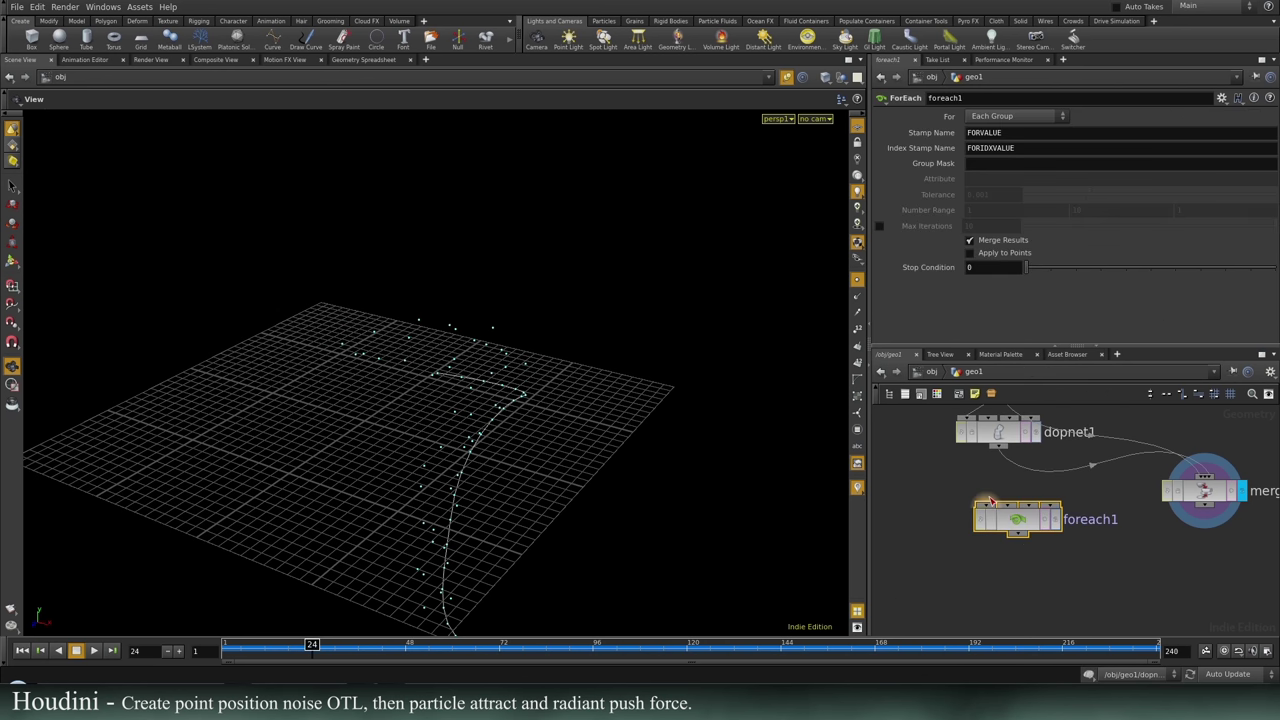
{"action": "left_click", "coordinate": [1007, 446]}
{"action": "left_click_drag", "start_coordinate": [1026, 518], "coordinate": [998, 558]}
{"action": "left_click", "coordinate": [1037, 543]}
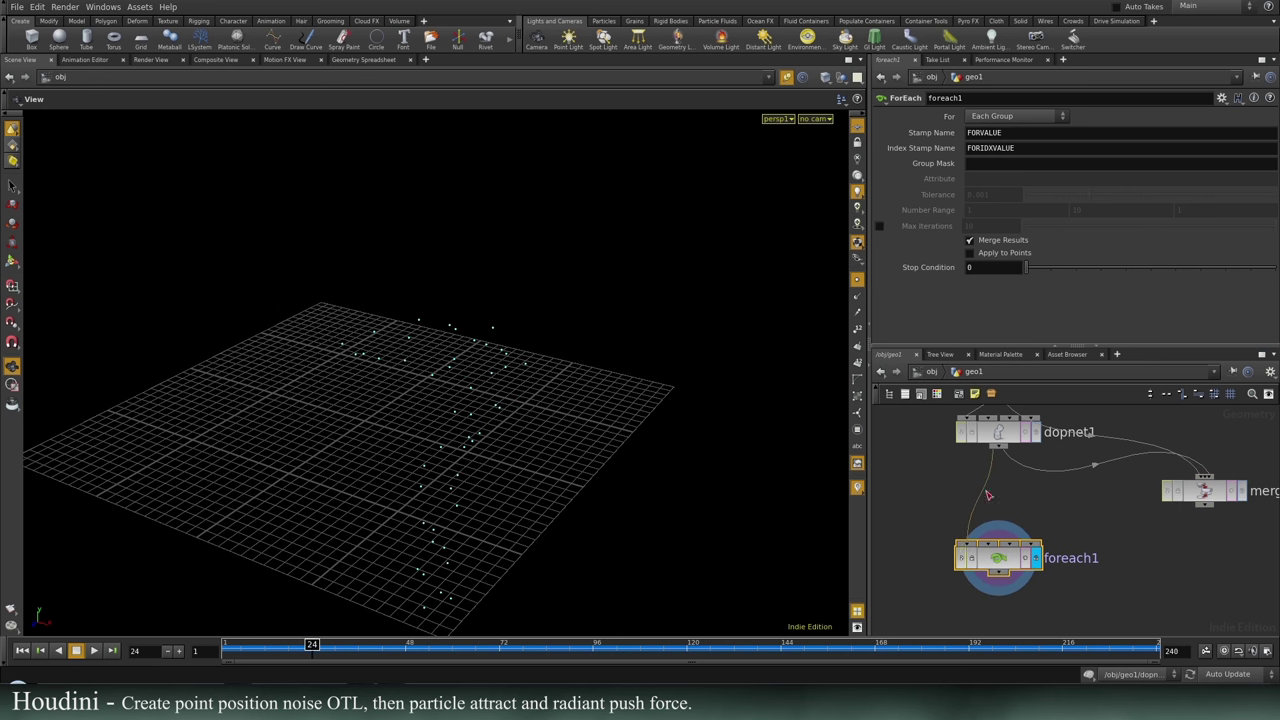
Set foreach1 to loop over Each Number and enter opinputpath(".", 0) as the Number Range's end value.
{"action": "left_click", "coordinate": [1033, 117]}
{"action": "left_click", "coordinate": [1034, 151]}
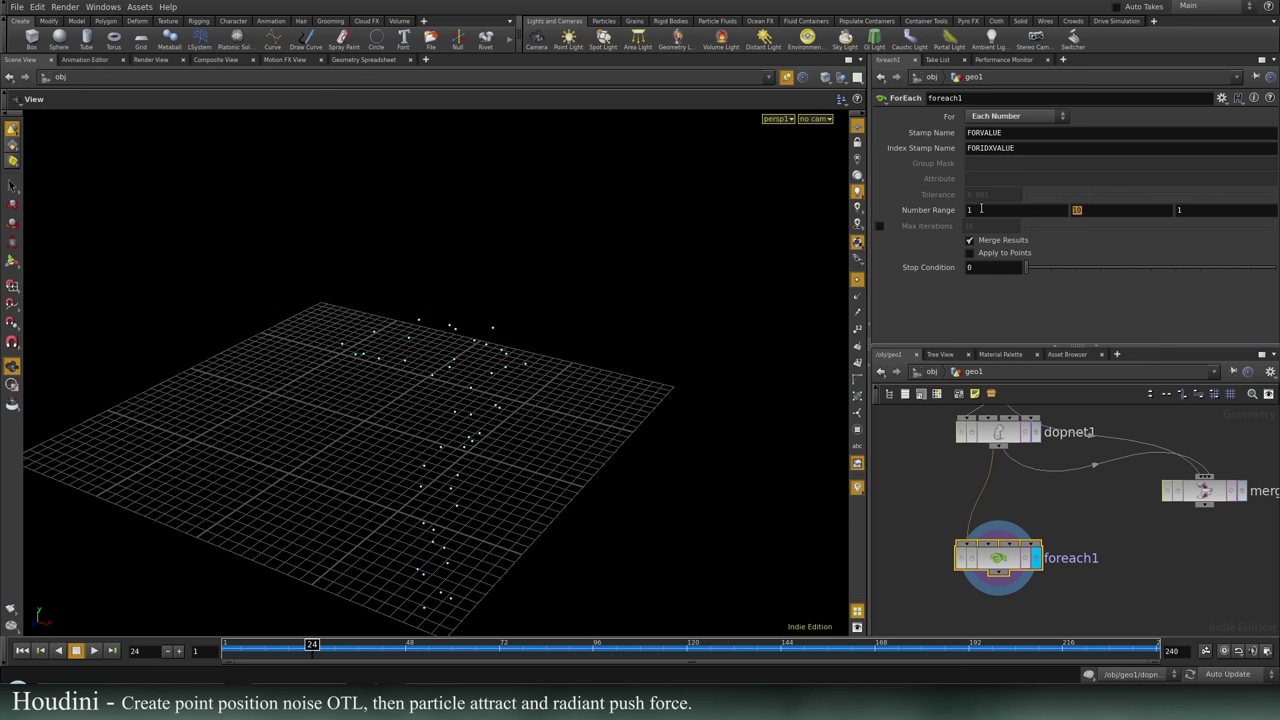
{"action": "left_click", "coordinate": [981, 209]}
{"action": "type", "text": "opin"}
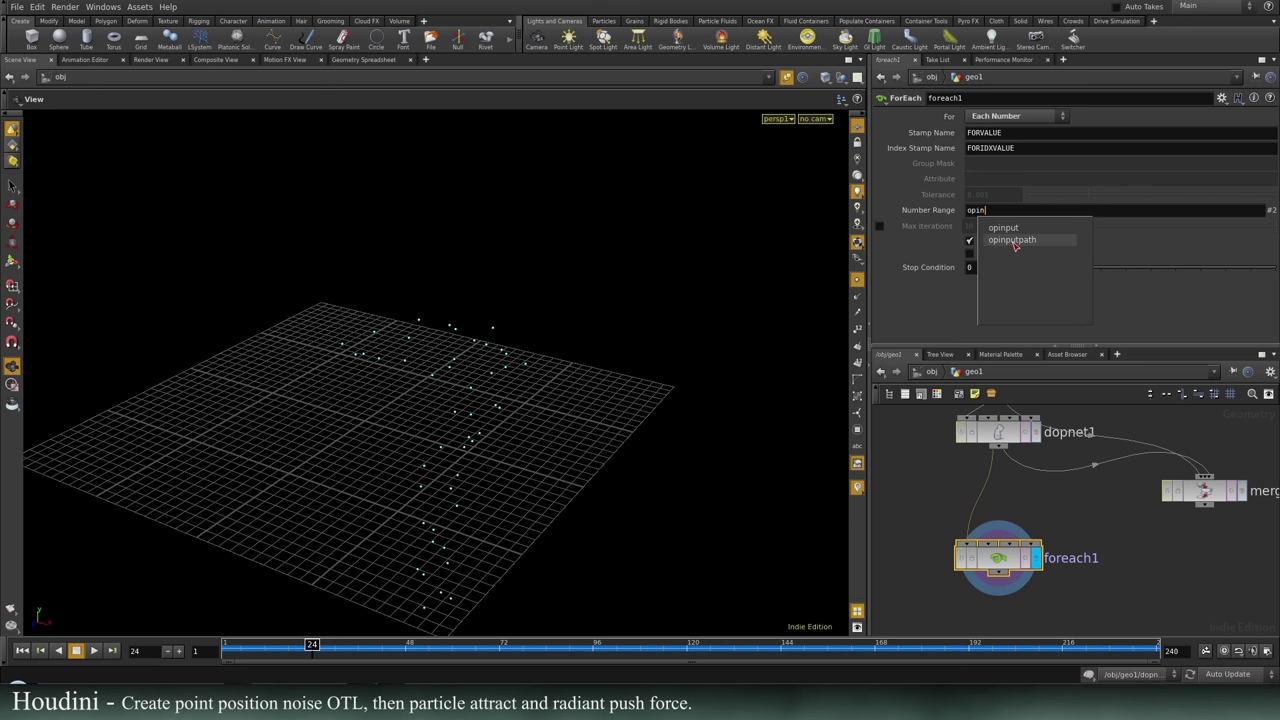
{"action": "key", "text": "Return"}
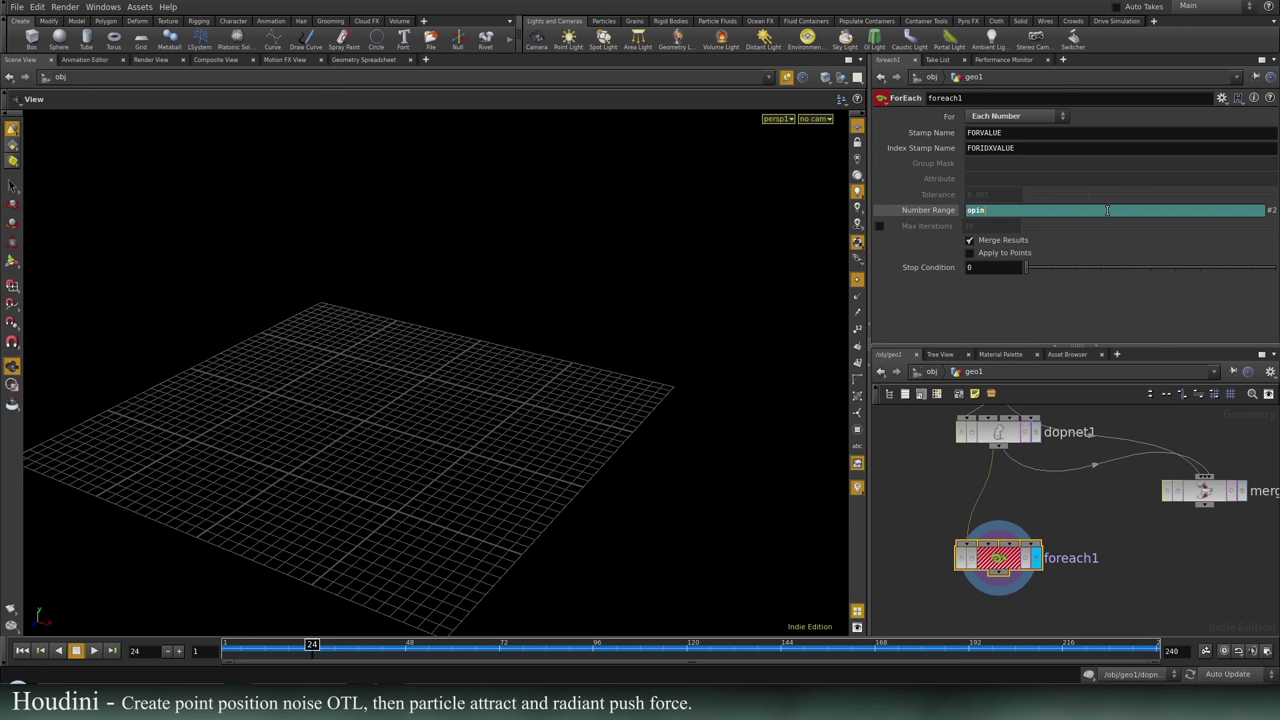
{"action": "type", "text": "nputpath(\".\", 0"}
{"action": "key", "text": "Return"}
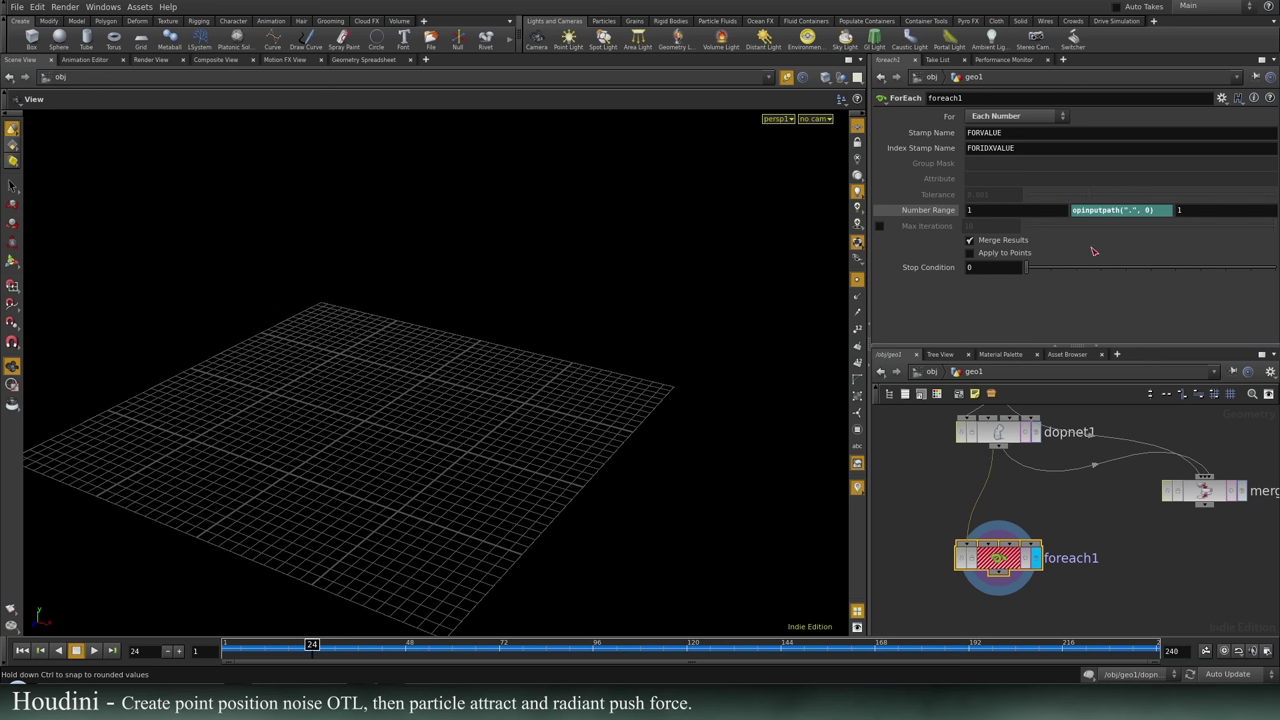
Wrap the Number Range's end expression in npoints, giving npoints(opinputpath(".", 0)).
{"action": "left_click", "coordinate": [1076, 210]}
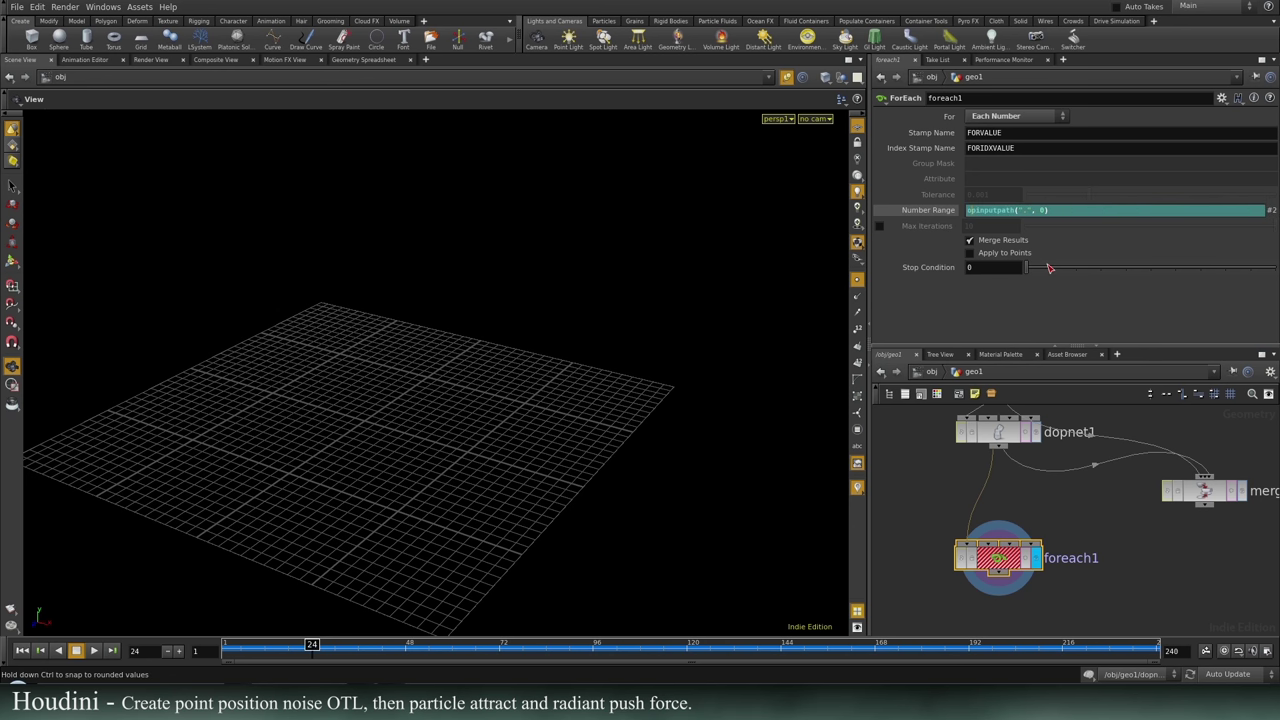
{"action": "key", "text": "Home"}
{"action": "type", "text": "npoints(opinput"}
{"action": "key", "text": "Right"}
{"action": "key", "text": "Right"}
{"action": "key", "text": "Return"}
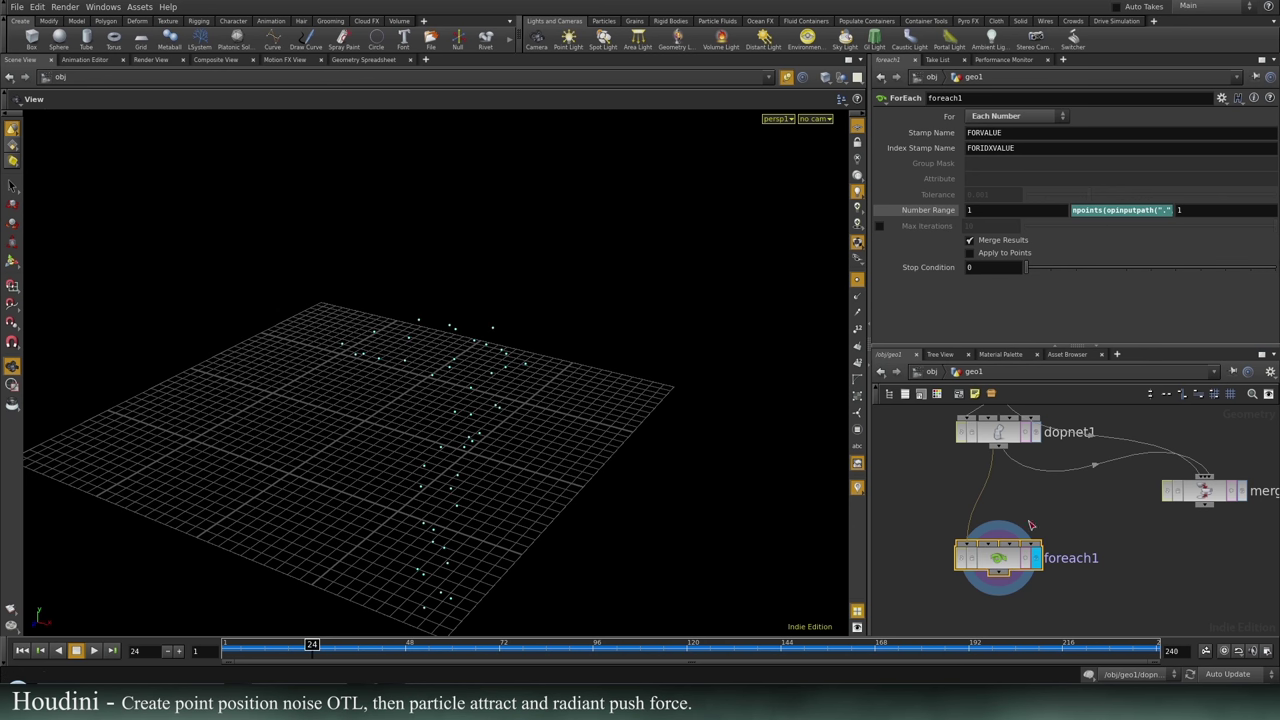
Check the evaluated Number Range end value against dopnet1's node information, and save the scene.
{"action": "left_click", "coordinate": [927, 212]}
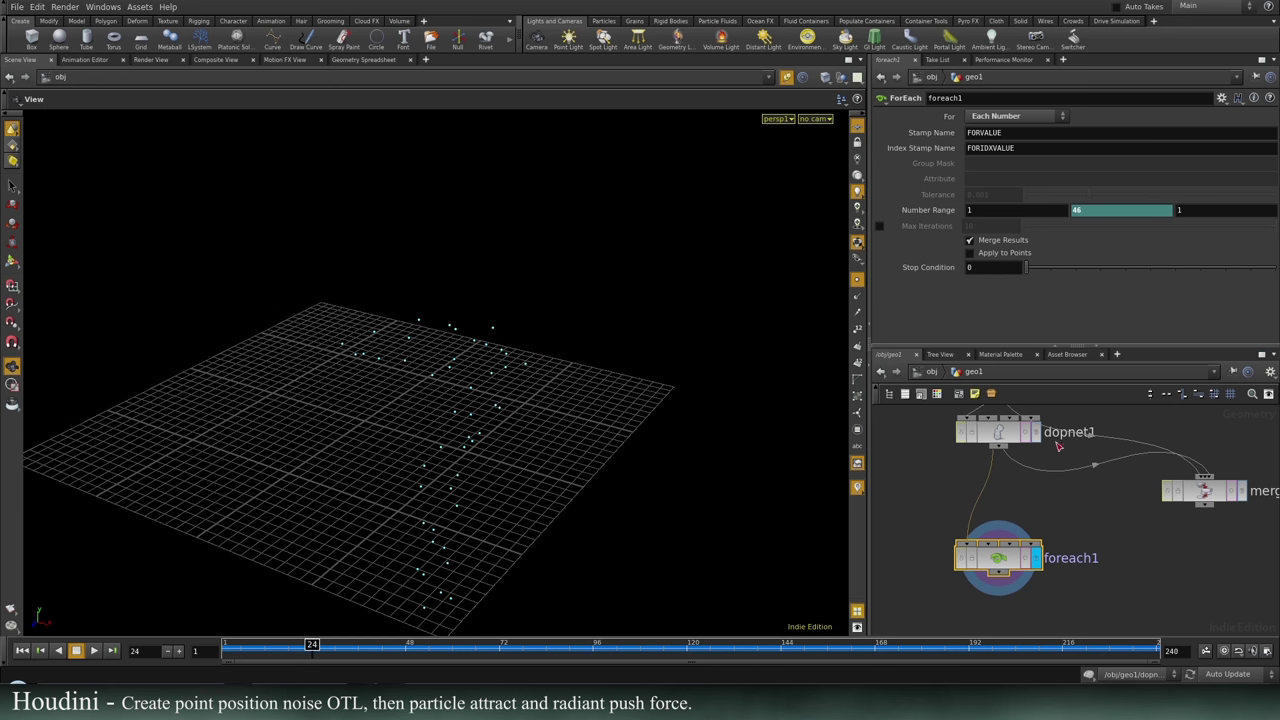
{"action": "middle_click", "coordinate": [1016, 430]}
{"action": "middle_click_drag", "start_coordinate": [1188, 576], "coordinate": [1223, 492]}
{"action": "left_click", "coordinate": [1088, 512]}
{"action": "key", "text": "ctrl+s"}
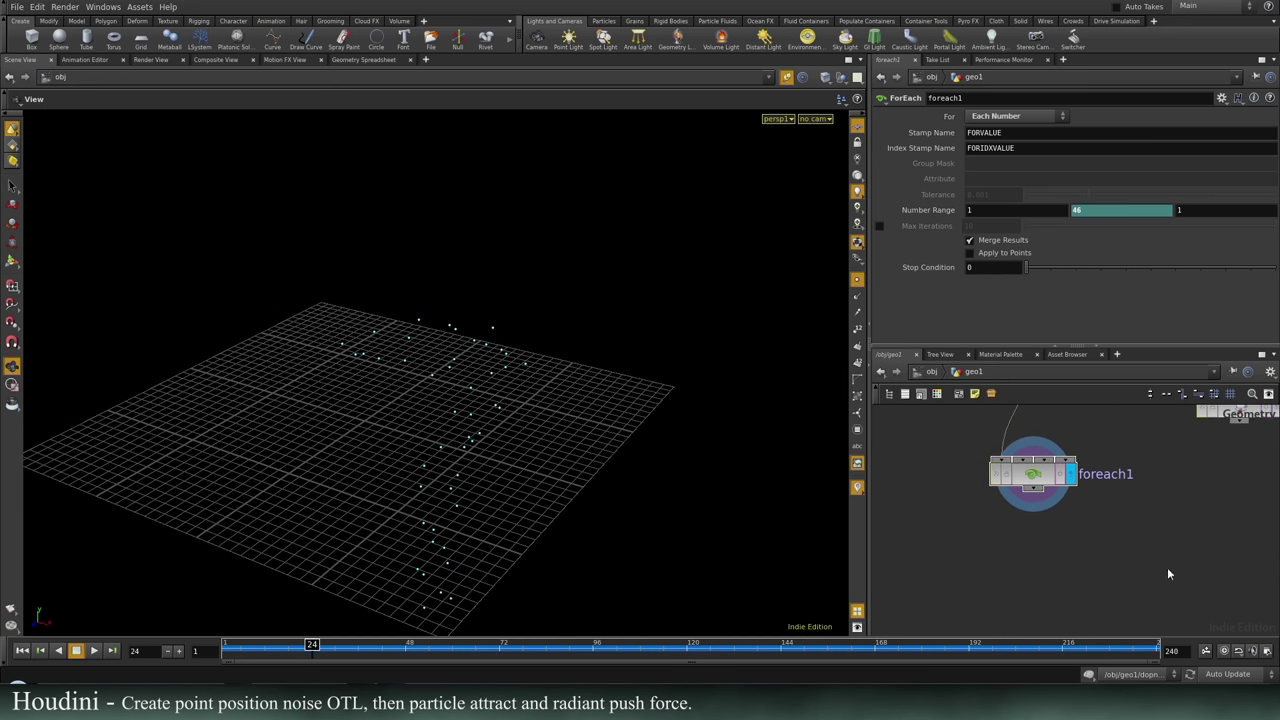
Go inside foreach1, maximize the network view around each1, and save the scene.
{"action": "left_click", "coordinate": [1043, 478]}
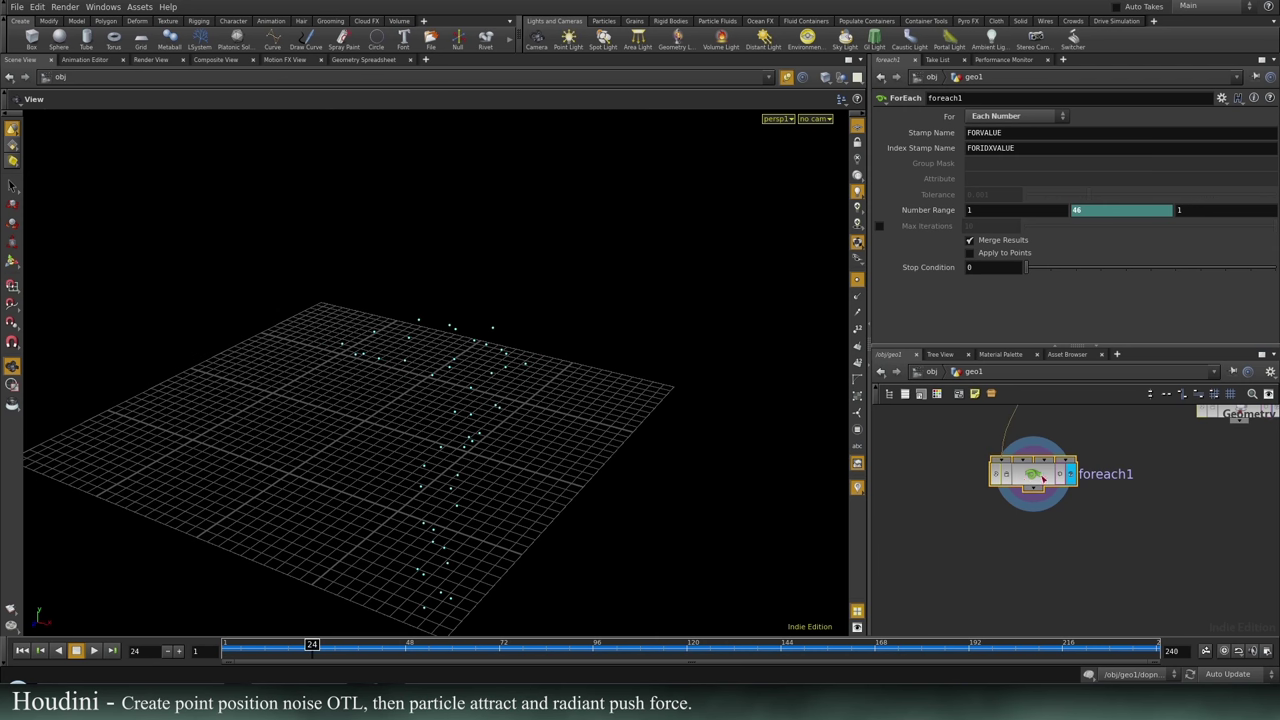
{"action": "double_click", "coordinate": [1025, 482]}
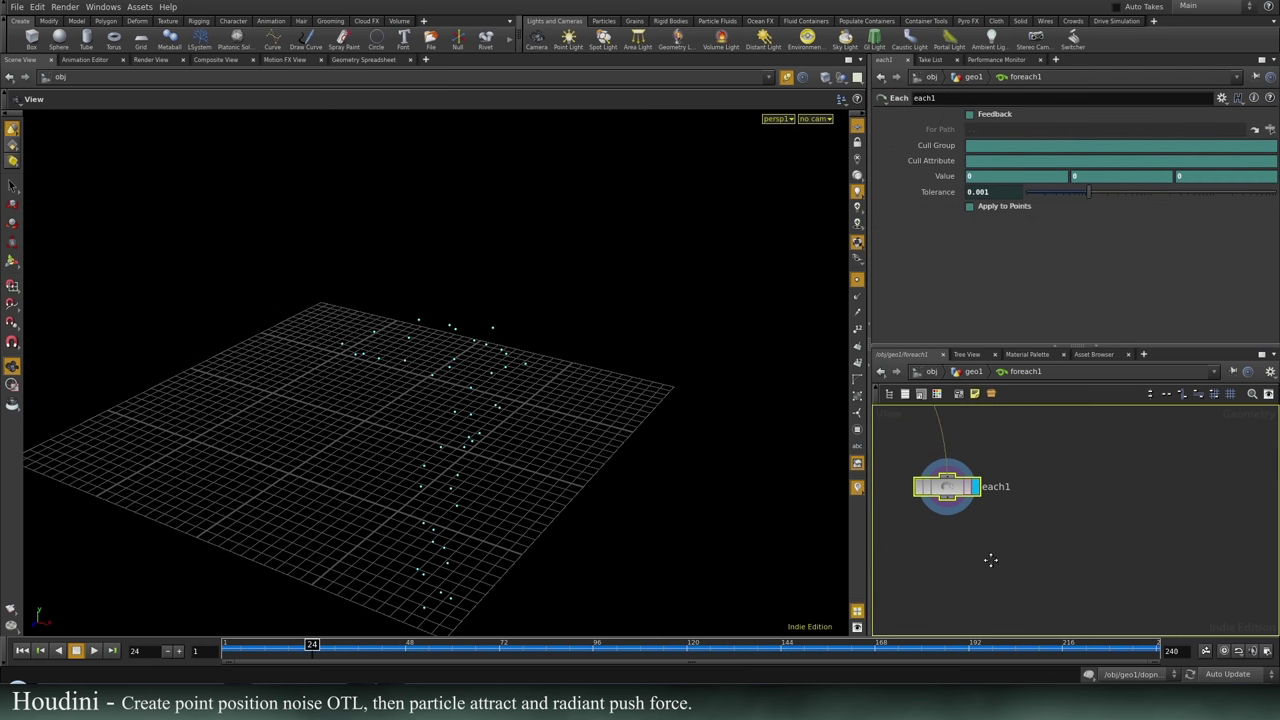
{"action": "key", "text": "ctrl+b"}
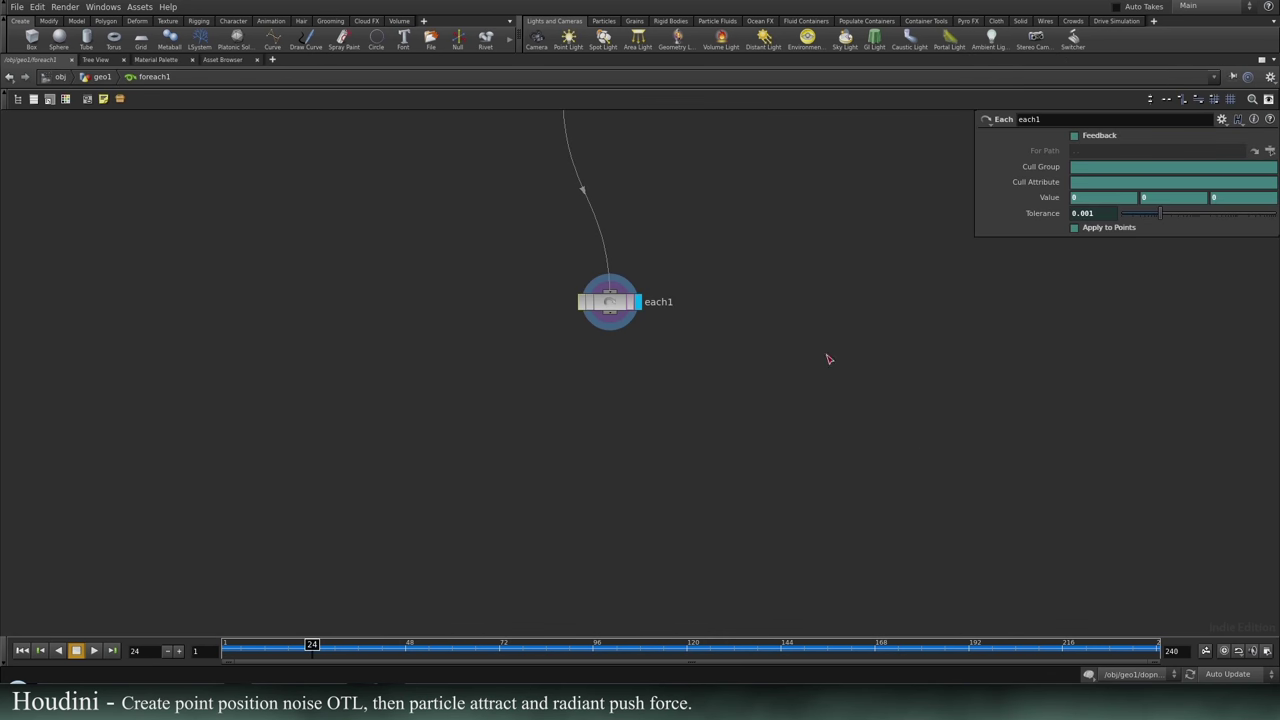
{"action": "scroll", "coordinate": [733, 418], "scroll_direction": "up", "scroll_amount": 3}
{"action": "middle_click_drag", "start_coordinate": [667, 388], "coordinate": [779, 406]}
{"action": "key", "text": "ctrl+s"}
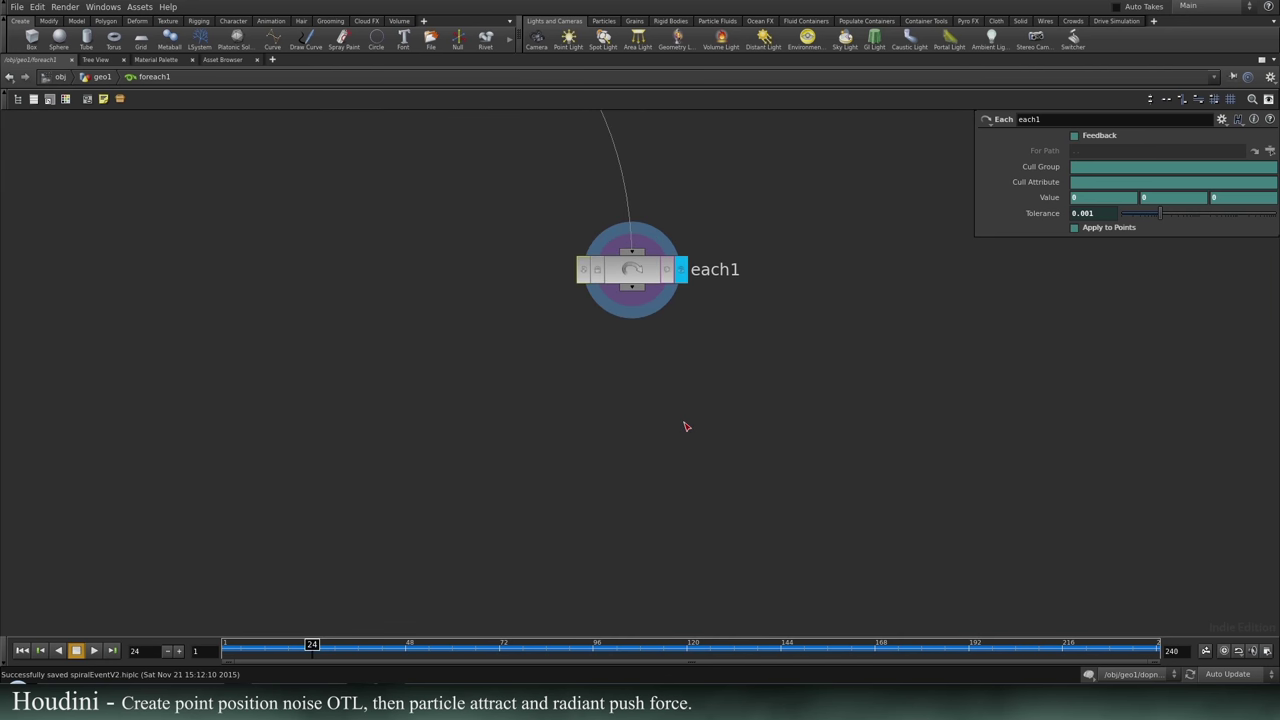
Add a Delete node below each1, wire each1's output into it, and make it the displayed node.
{"action": "key", "text": "Tab"}
{"action": "type", "text": "del"}
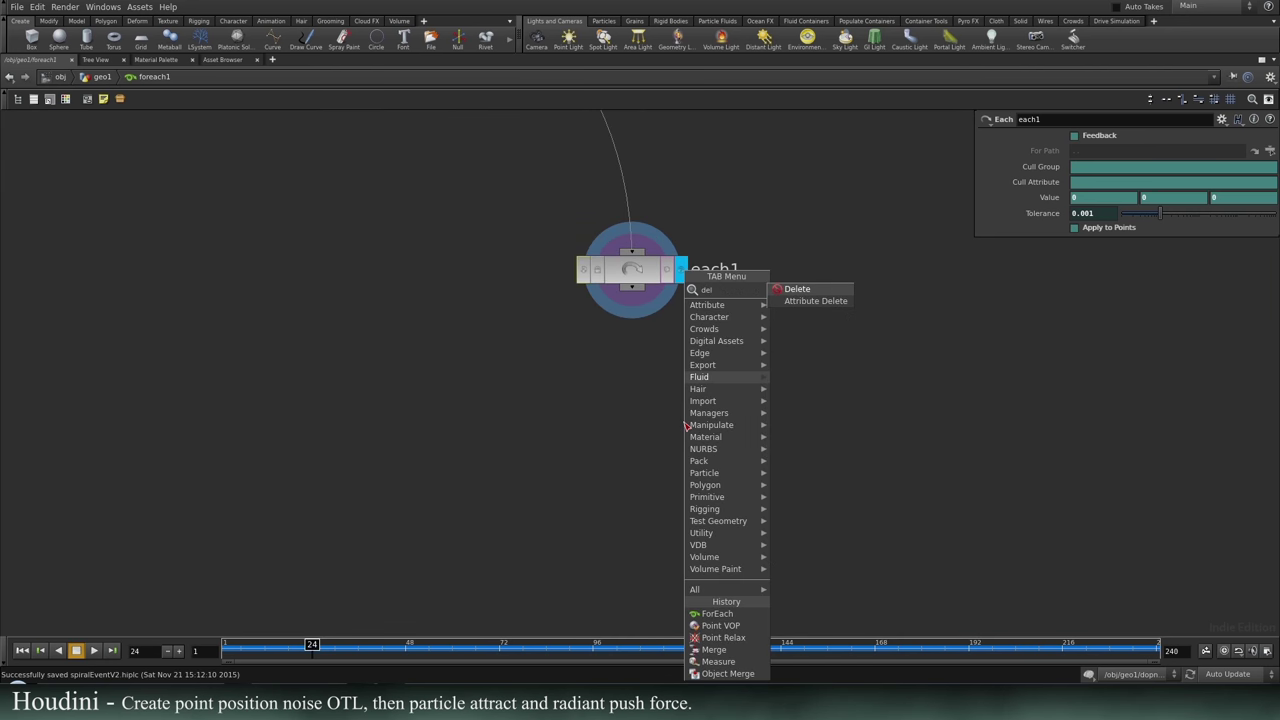
{"action": "key", "text": "Return"}
{"action": "left_click", "coordinate": [604, 376]}
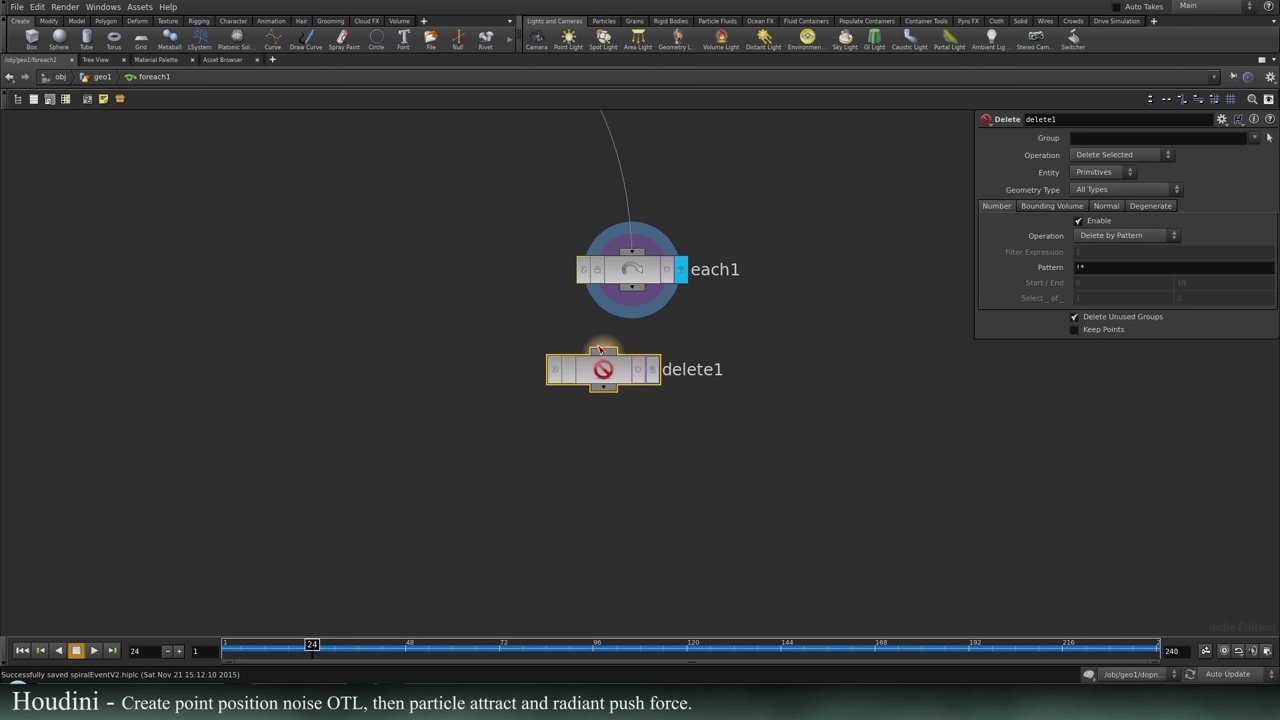
{"action": "left_click", "coordinate": [603, 350]}
{"action": "left_click", "coordinate": [632, 288]}
{"action": "left_click_drag", "start_coordinate": [625, 372], "coordinate": [644, 375]}
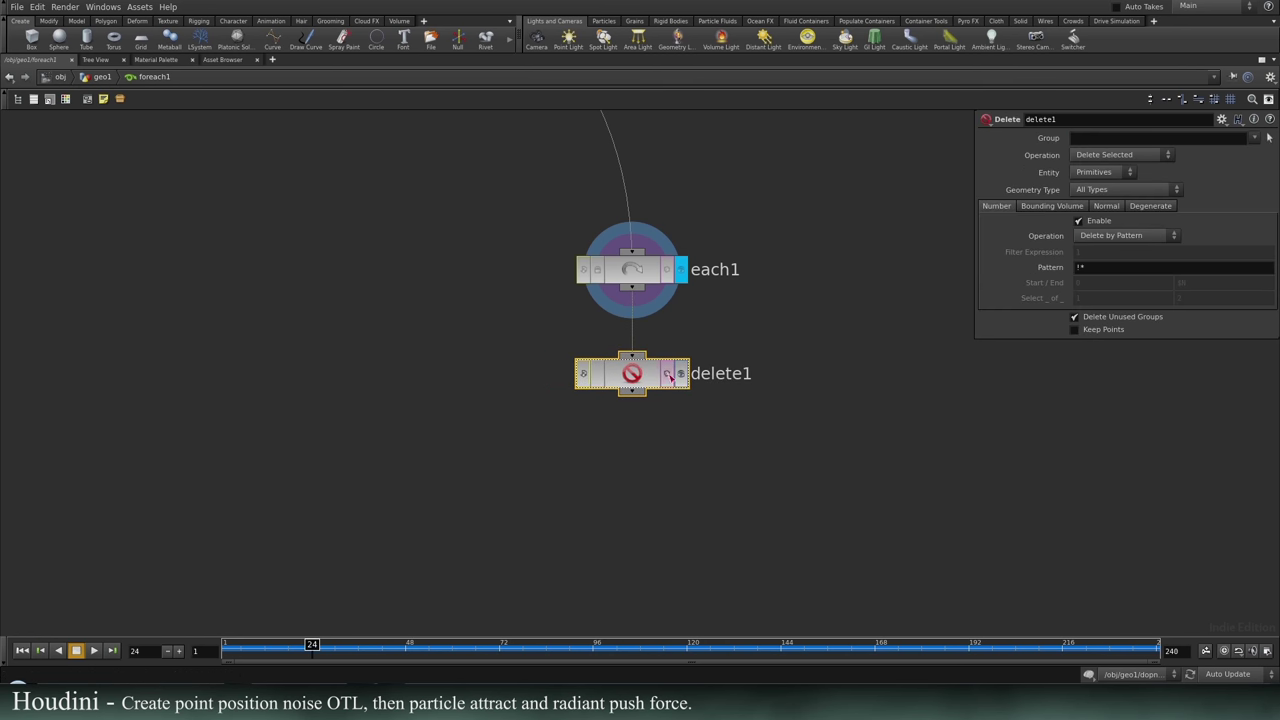
{"action": "left_click", "coordinate": [680, 375]}
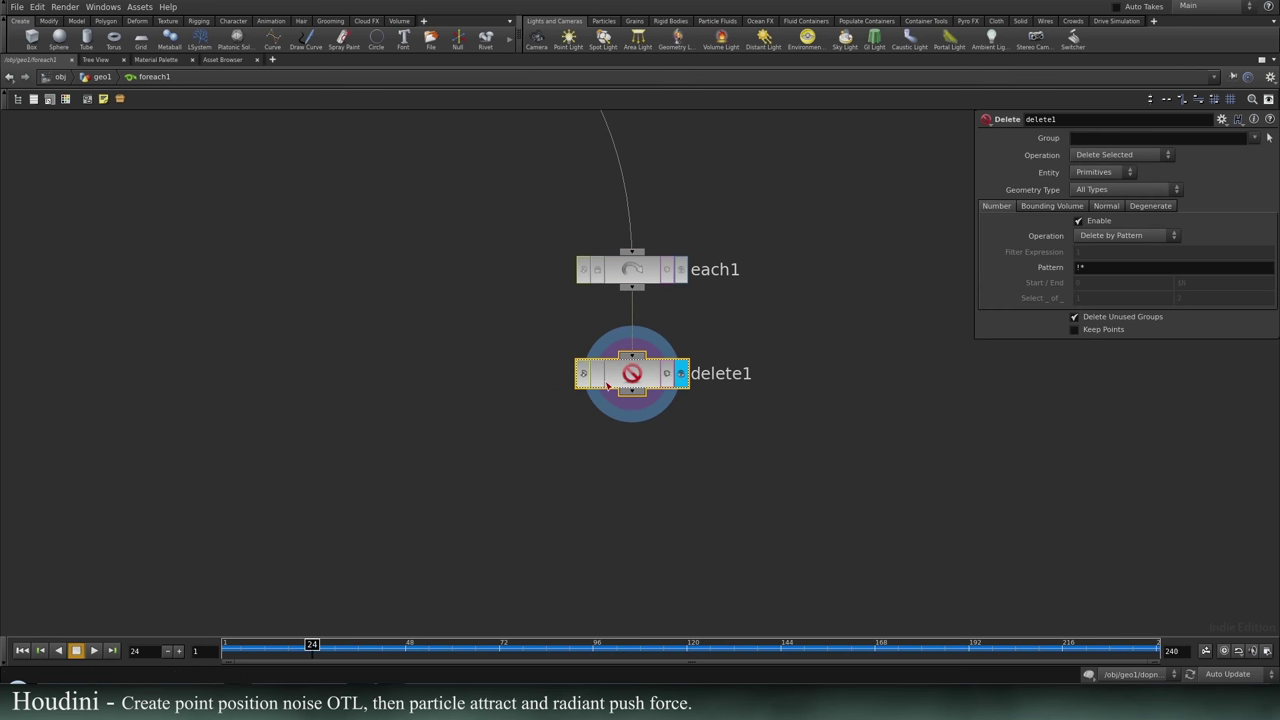
Set delete1's Entity to Points and its number operation to Delete by Expression.
{"action": "left_click", "coordinate": [1094, 172]}
{"action": "left_click", "coordinate": [1098, 190]}
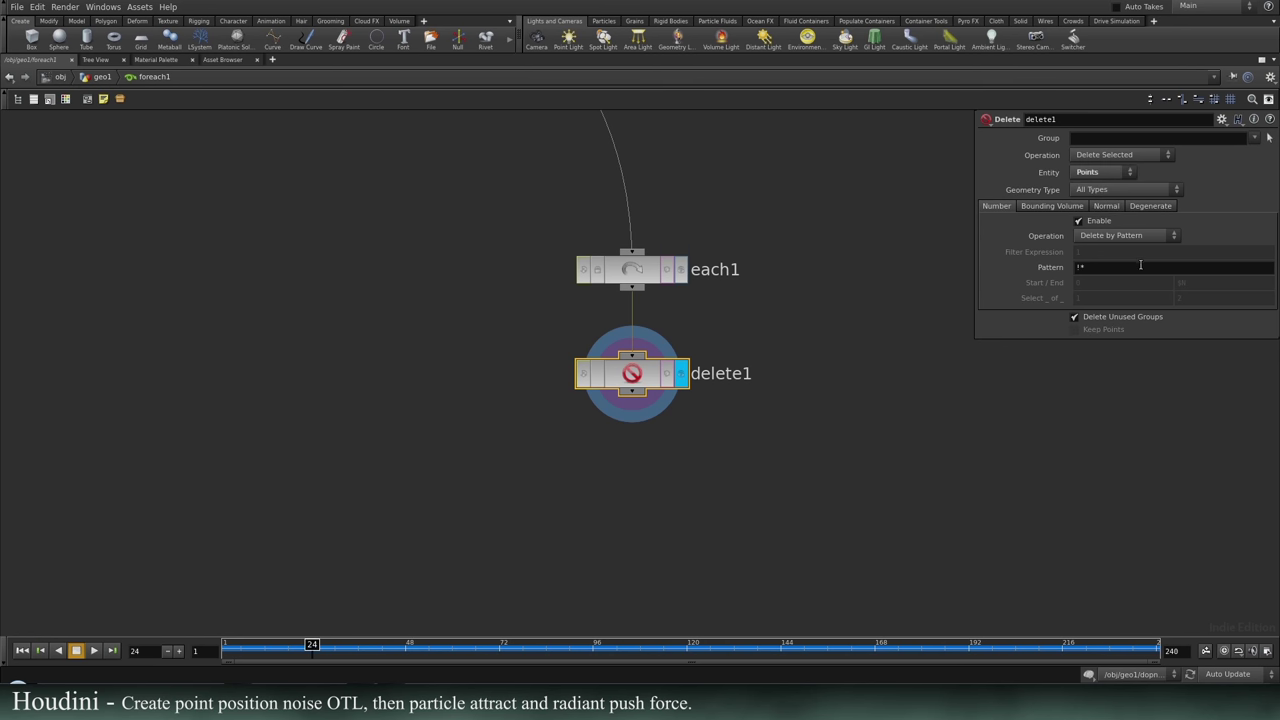
{"action": "left_click", "coordinate": [1142, 237]}
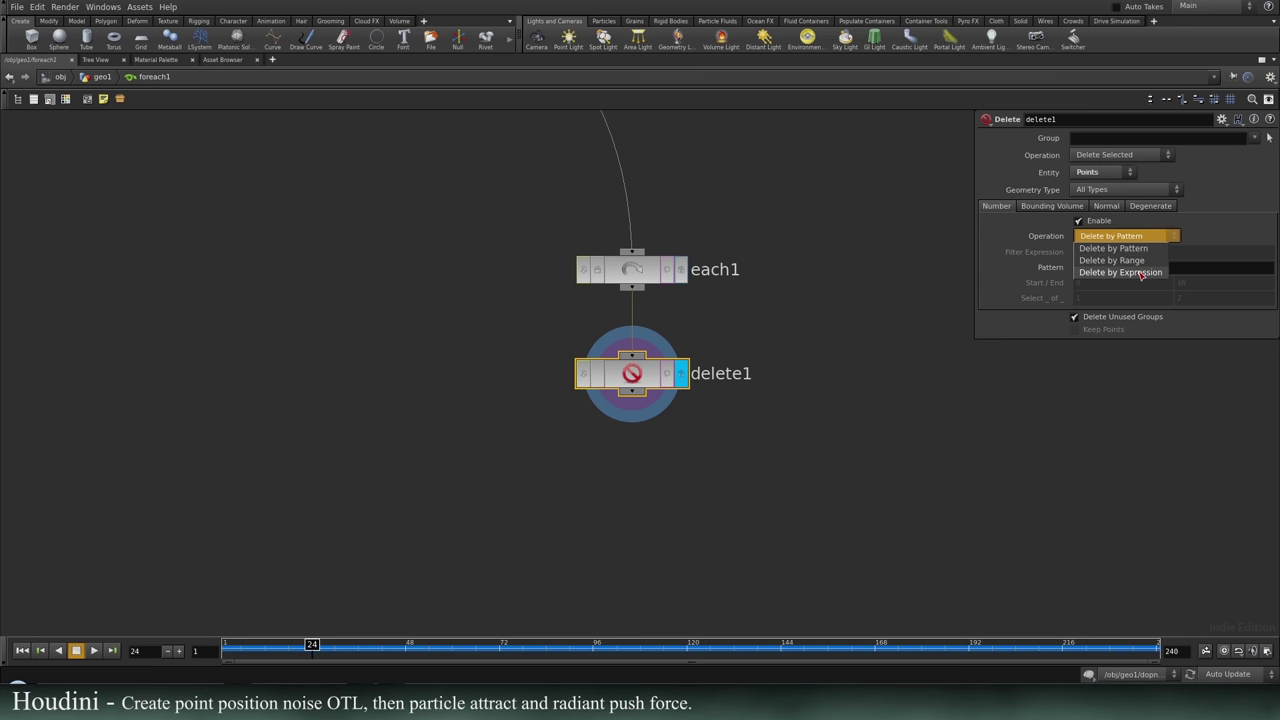
{"action": "left_click", "coordinate": [1141, 267]}
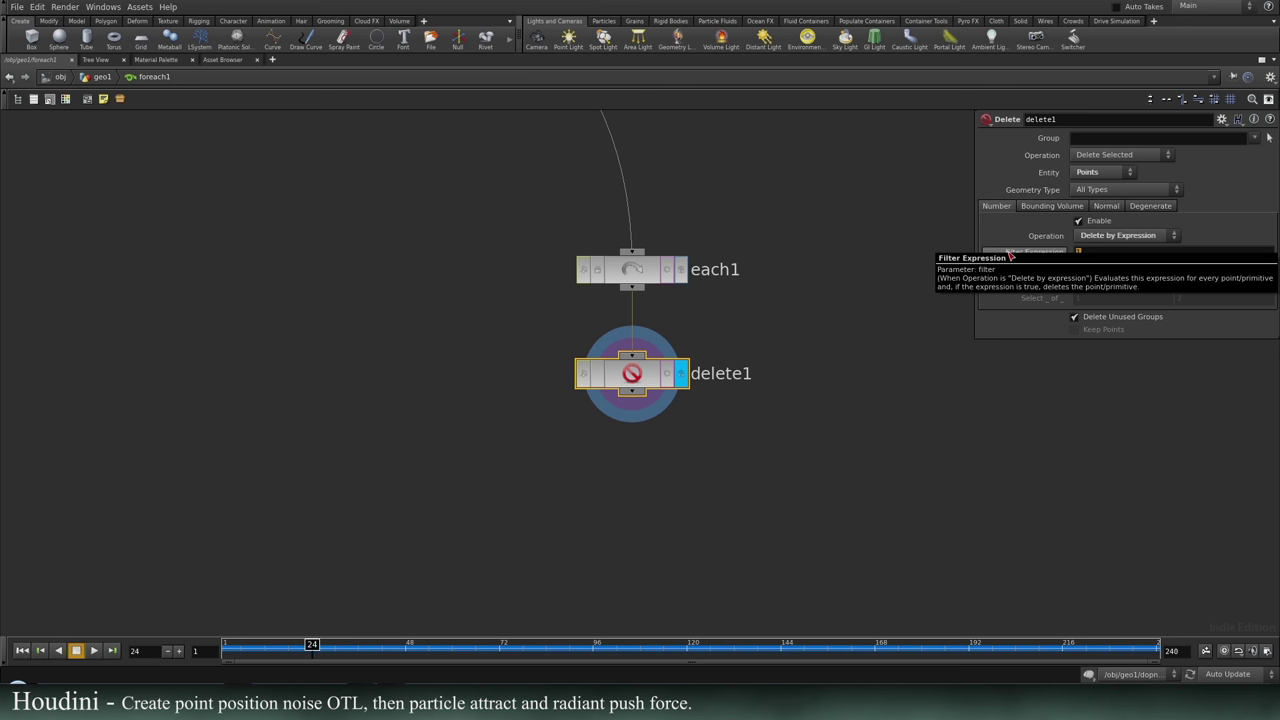
Enter $PT==stamp("../..", "FORIDXVLUE", 0) as delete1's Filter Expression, dismissing the software update notification.
{"action": "type", "text": "if"}
{"action": "key", "text": "BackSpace"}
{"action": "key", "text": "BackSpace"}
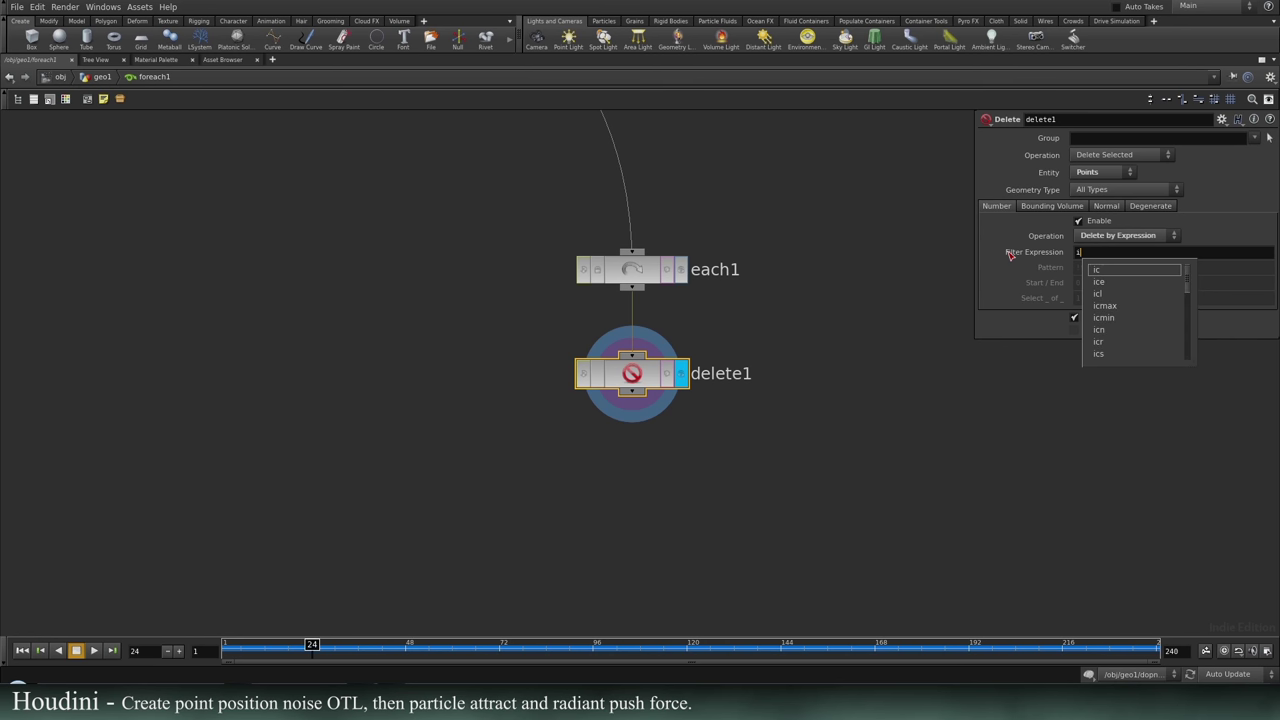
{"action": "type", "text": "$P"}
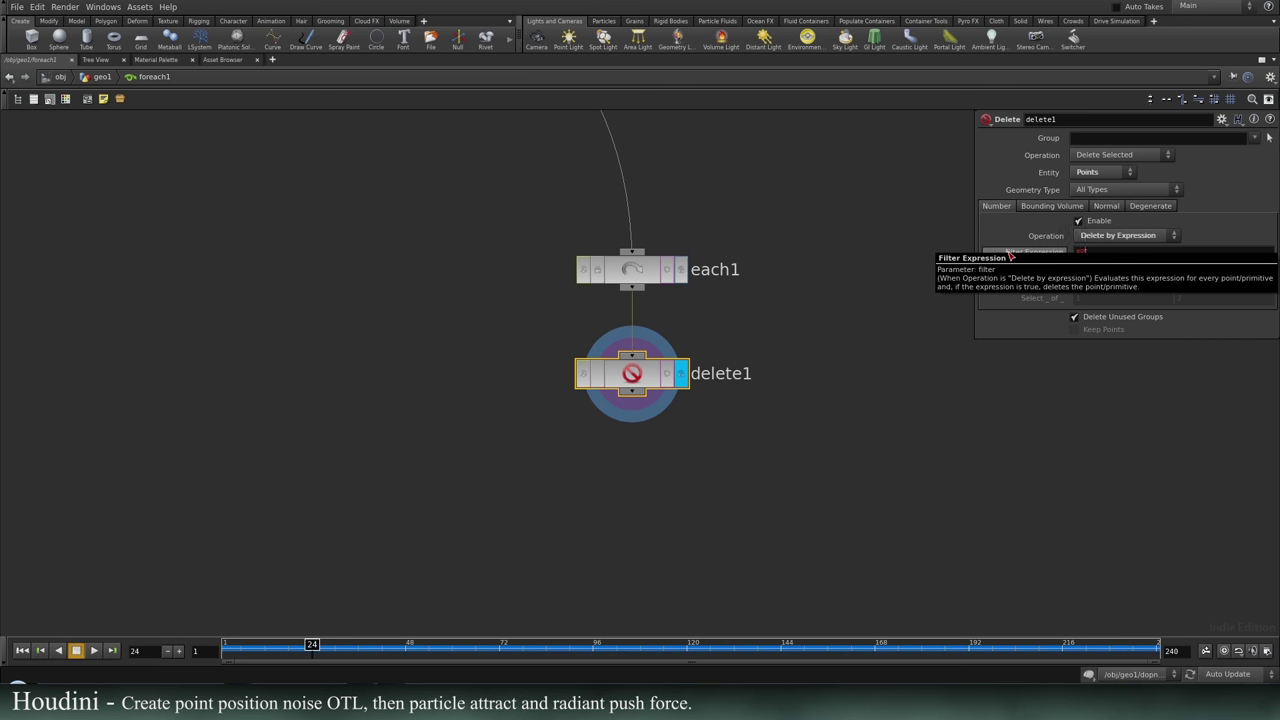
{"action": "type", "text": "T=="}
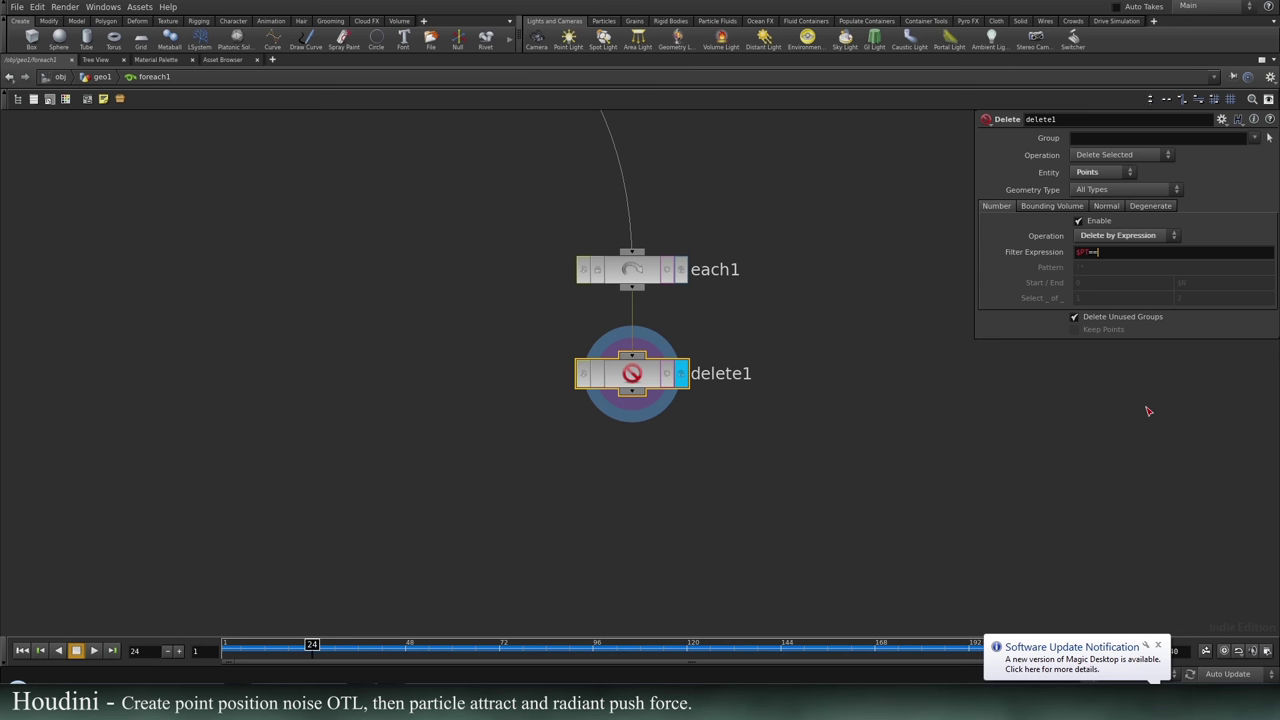
{"action": "left_click", "coordinate": [1158, 644]}
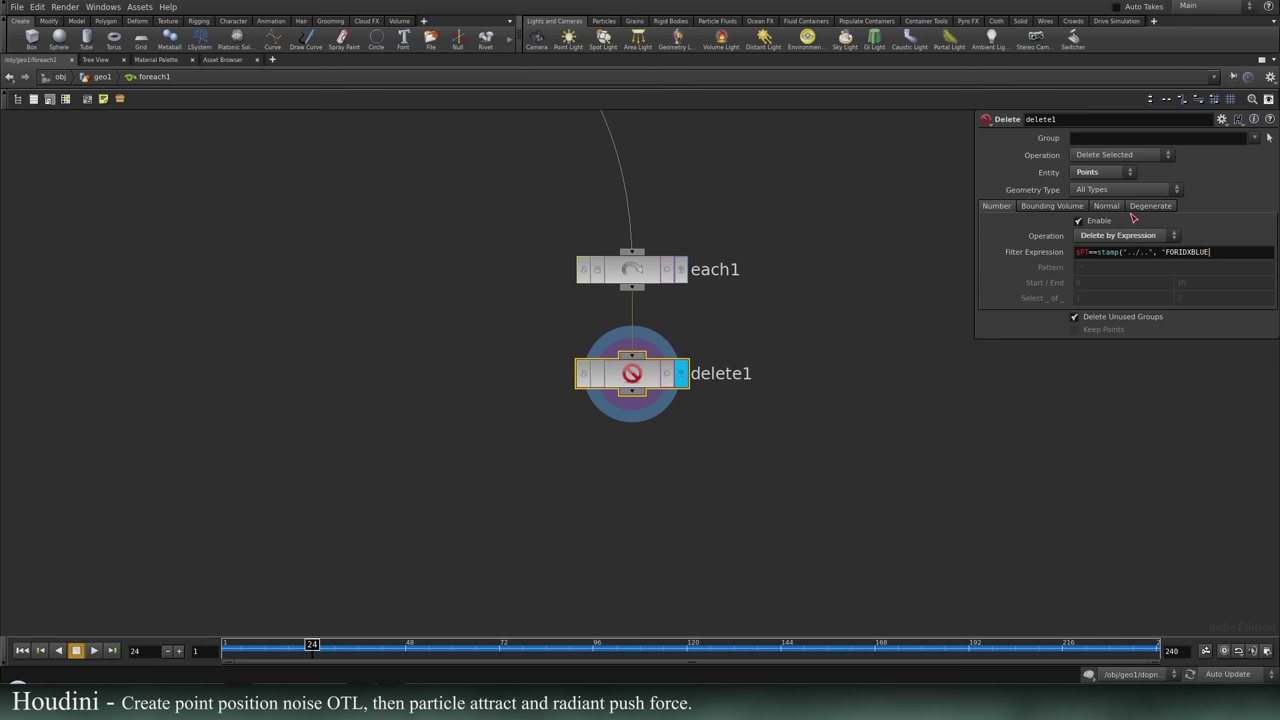
{"action": "key", "text": "BackSpace"}
{"action": "key", "text": "BackSpace"}
{"action": "type", "text": "\","}
{"action": "key", "text": "Return"}
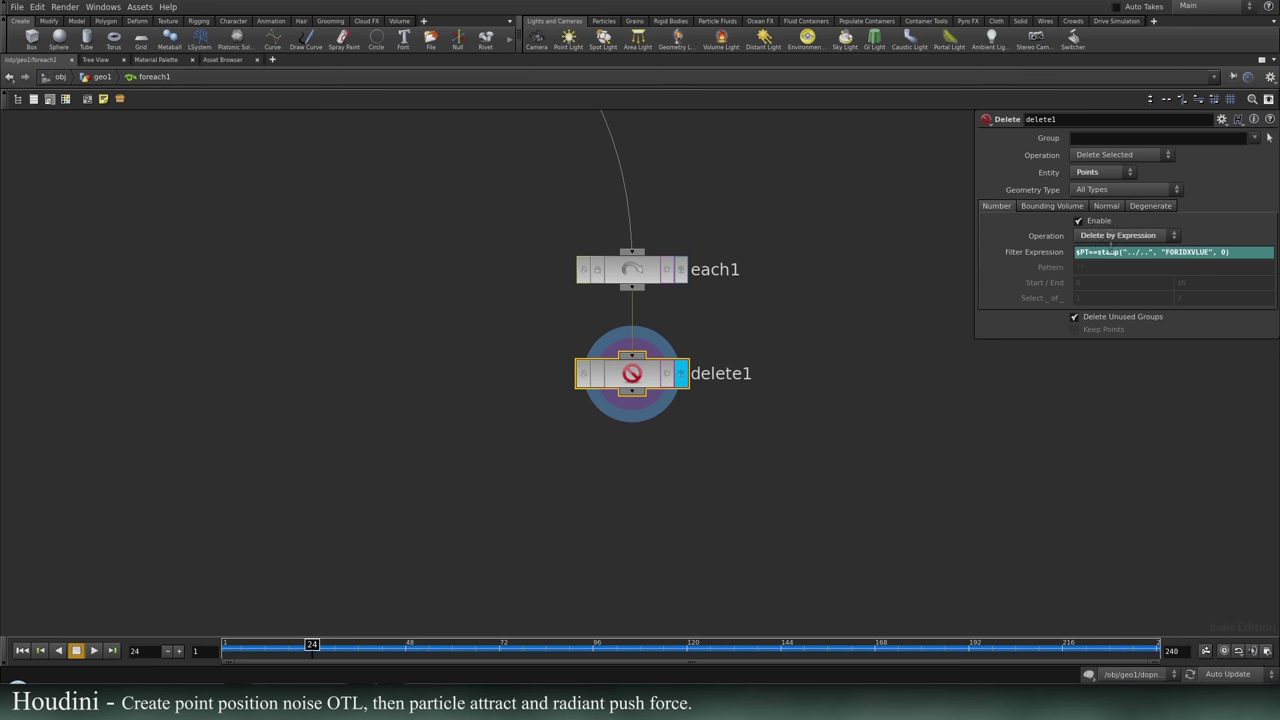
Set delete1's Operation to Delete Non-Selected, inspect the remaining geometry in the restored scene view, and save the scene.
{"action": "left_click", "coordinate": [1138, 157]}
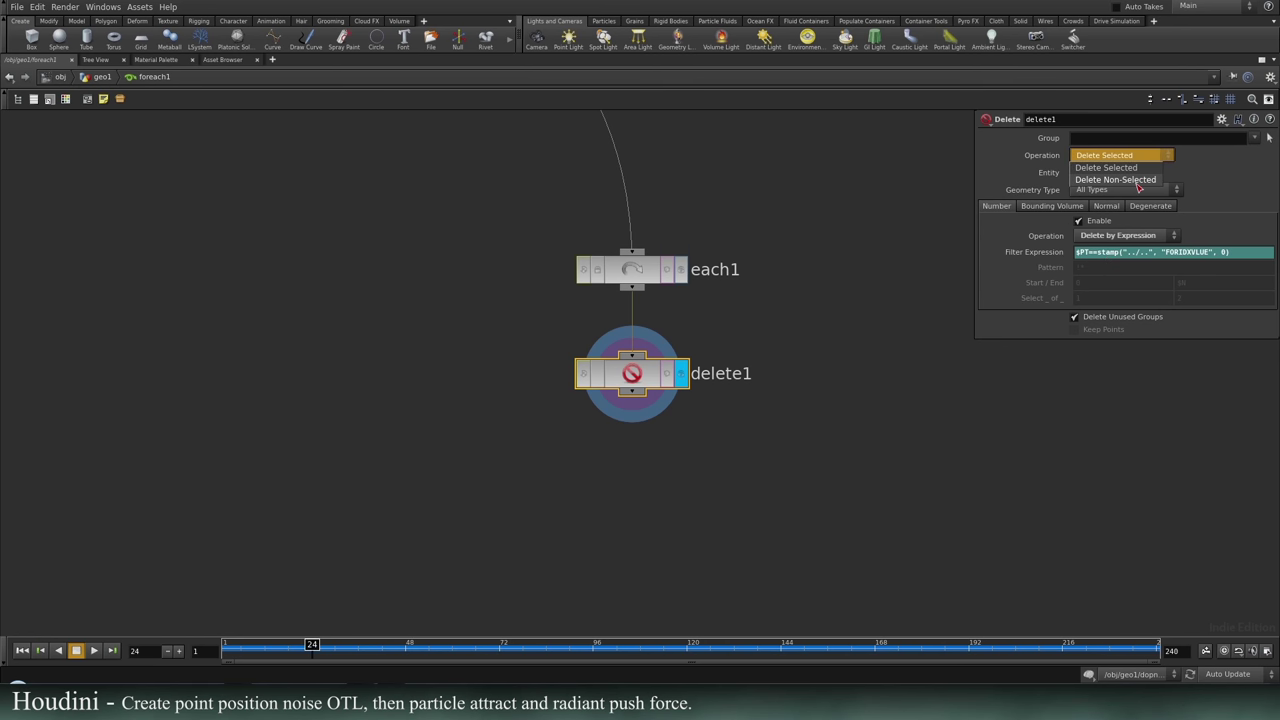
{"action": "left_click", "coordinate": [1138, 180]}
{"action": "key", "text": "ctrl+b"}
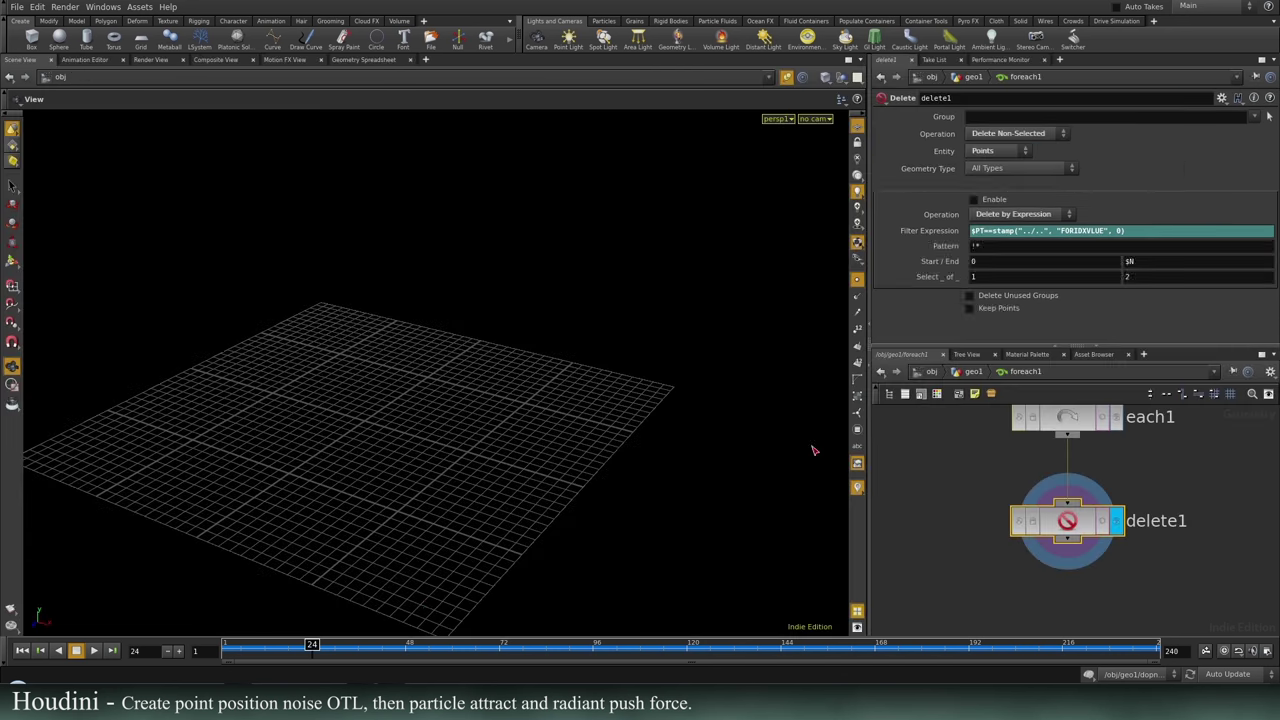
{"action": "left_click_drag", "start_coordinate": [609, 480], "coordinate": [474, 517]}
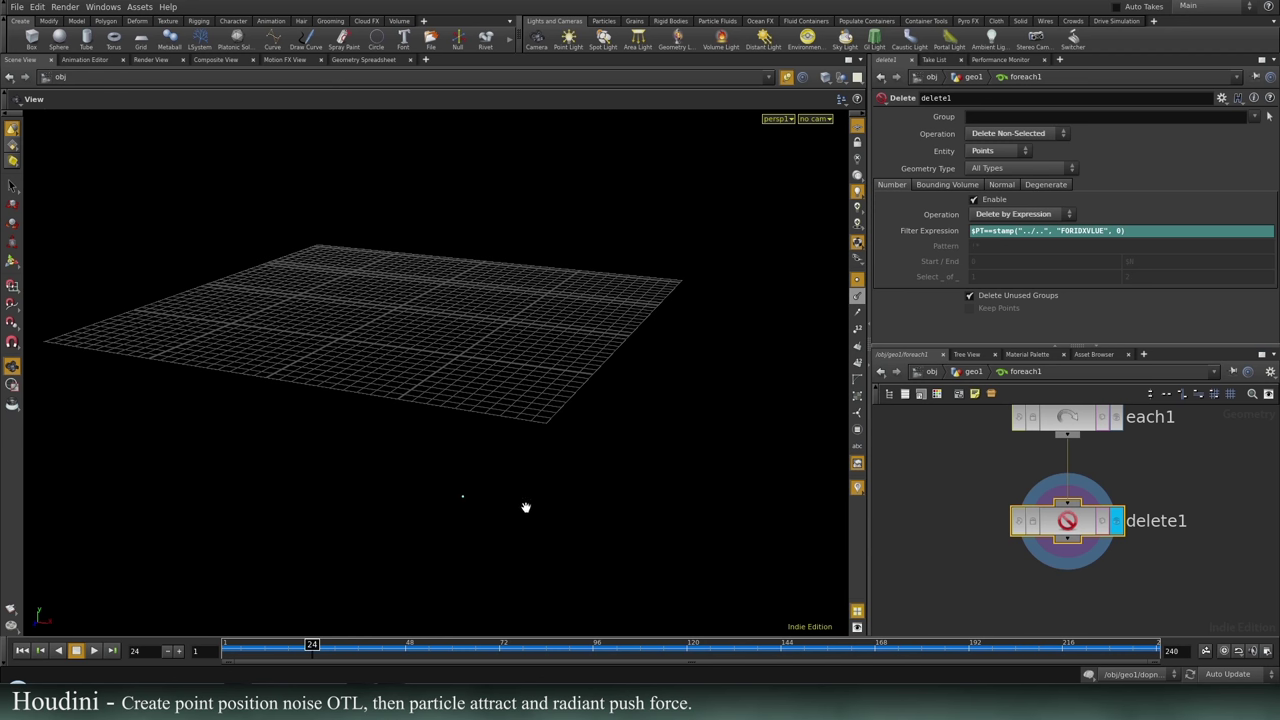
{"action": "scroll", "coordinate": [1080, 531], "scroll_direction": "down", "scroll_amount": 3}
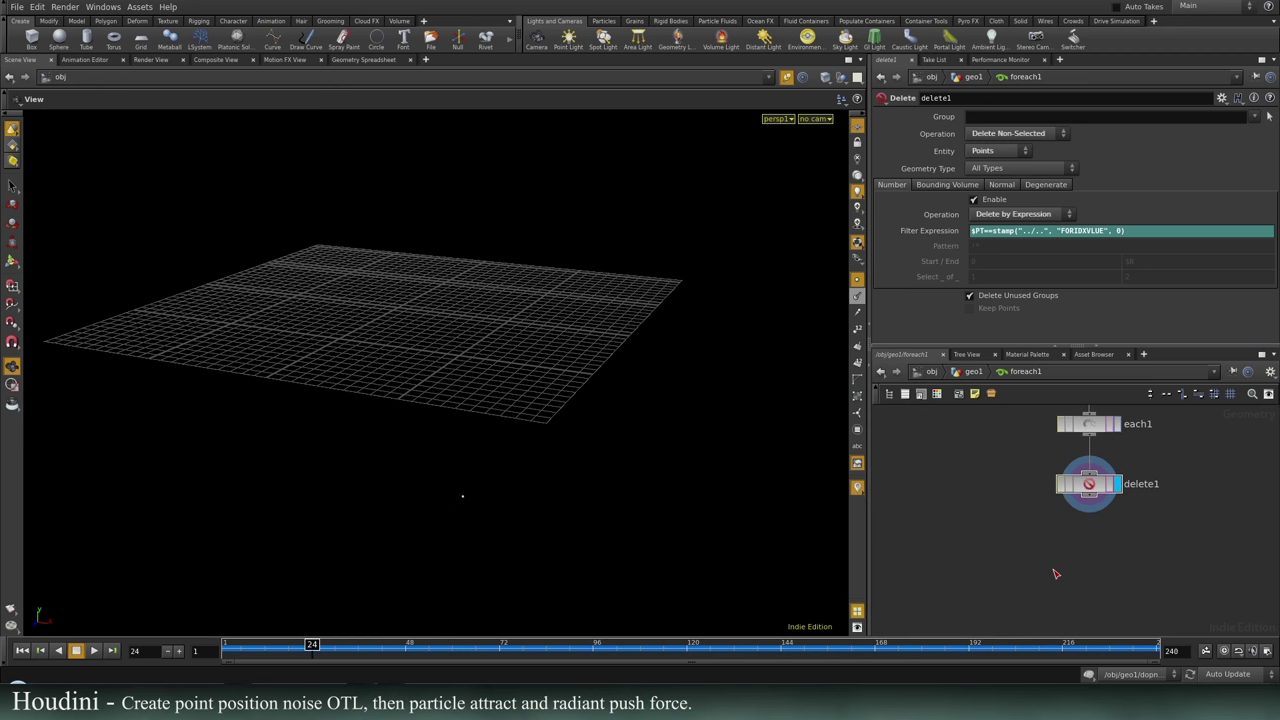
{"action": "key", "text": "ctrl+s"}
{"action": "key", "text": "Tab"}
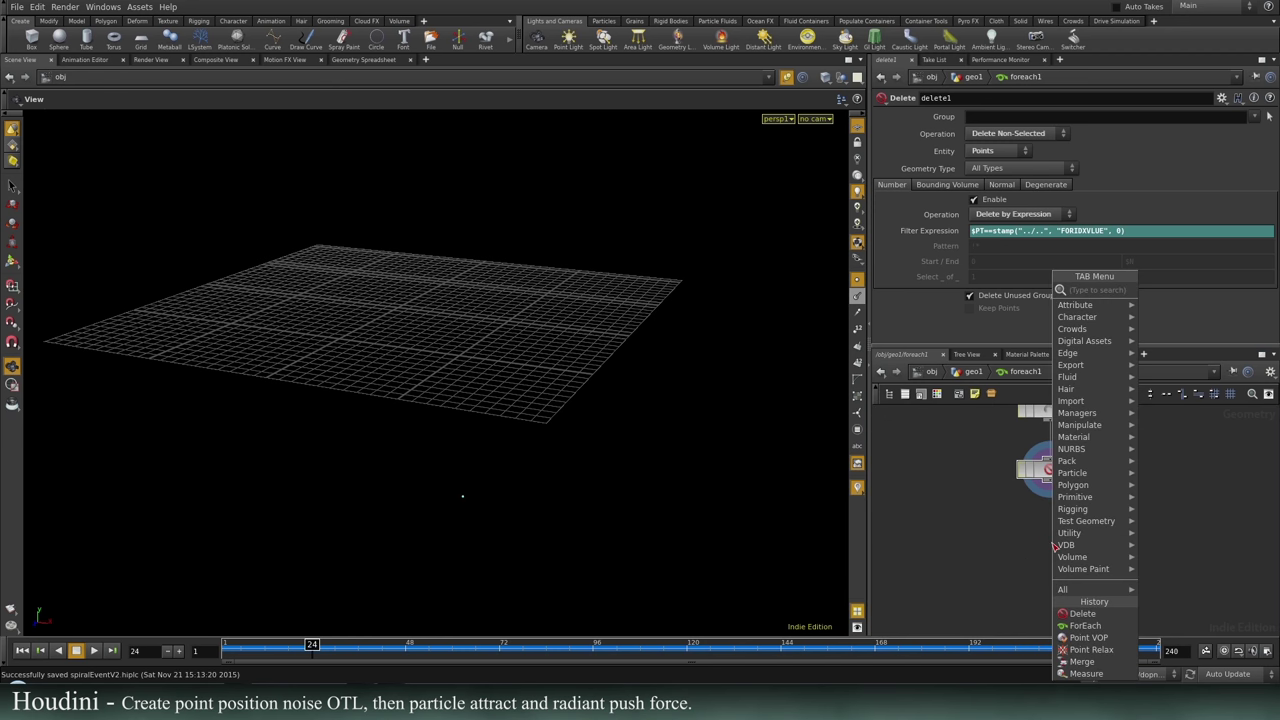
{"action": "type", "text": "poi"}
{"action": "key", "text": "Return"}
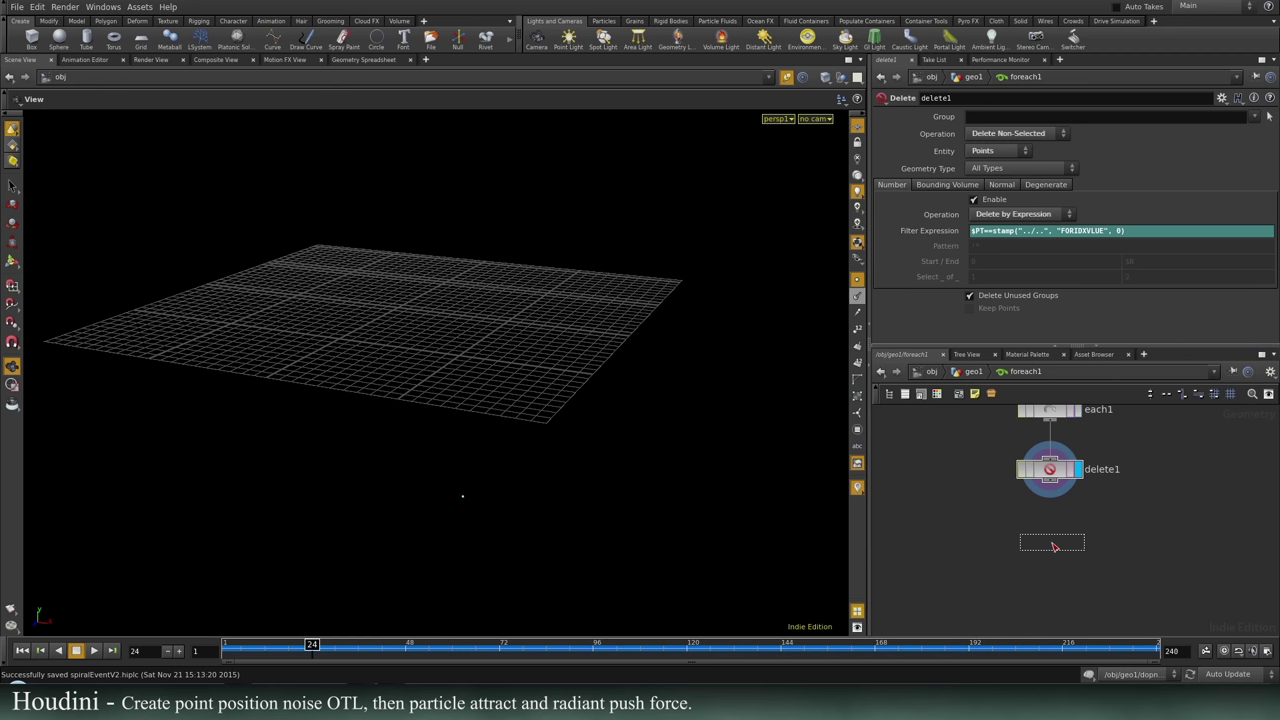
{"action": "key", "text": "Tab"}
{"action": "type", "text": "p"}
{"action": "key", "text": "Return"}
Add a Trail node below delete1, wire delete1's output into it, and make it the displayed node.
{"action": "key", "text": "Tab"}
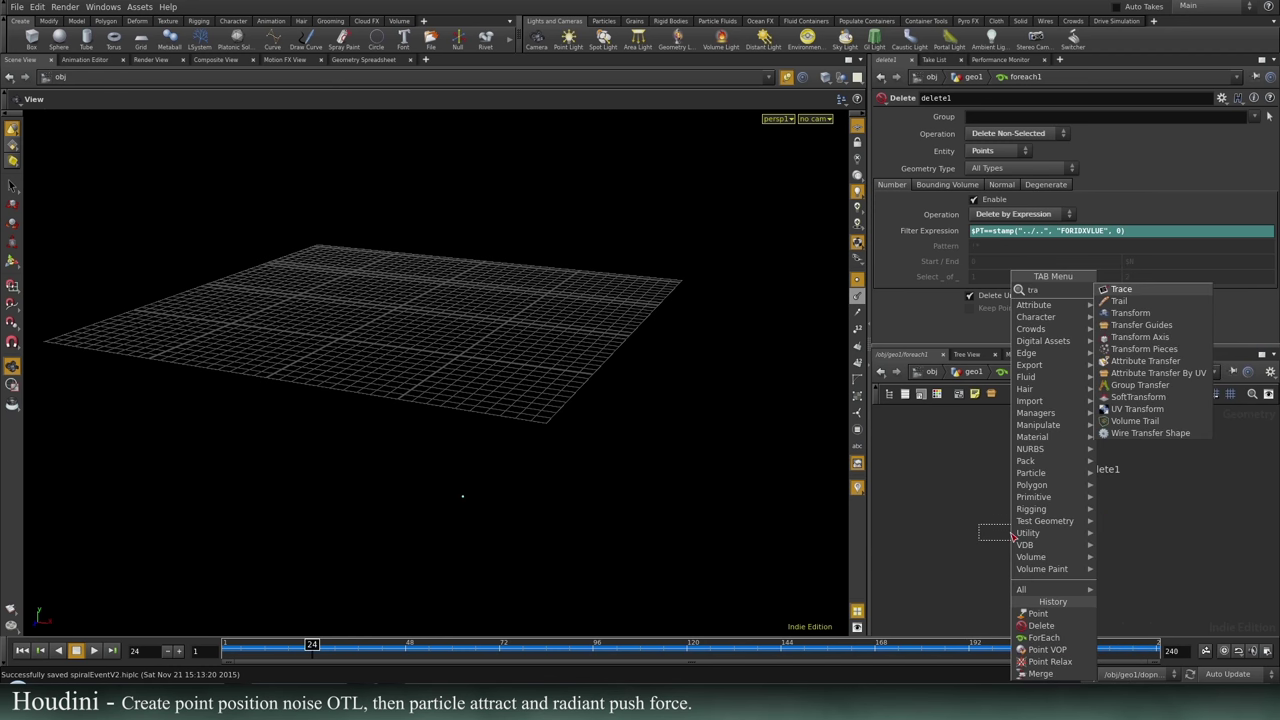
{"action": "key", "text": "Return"}
{"action": "left_click", "coordinate": [1056, 538]}
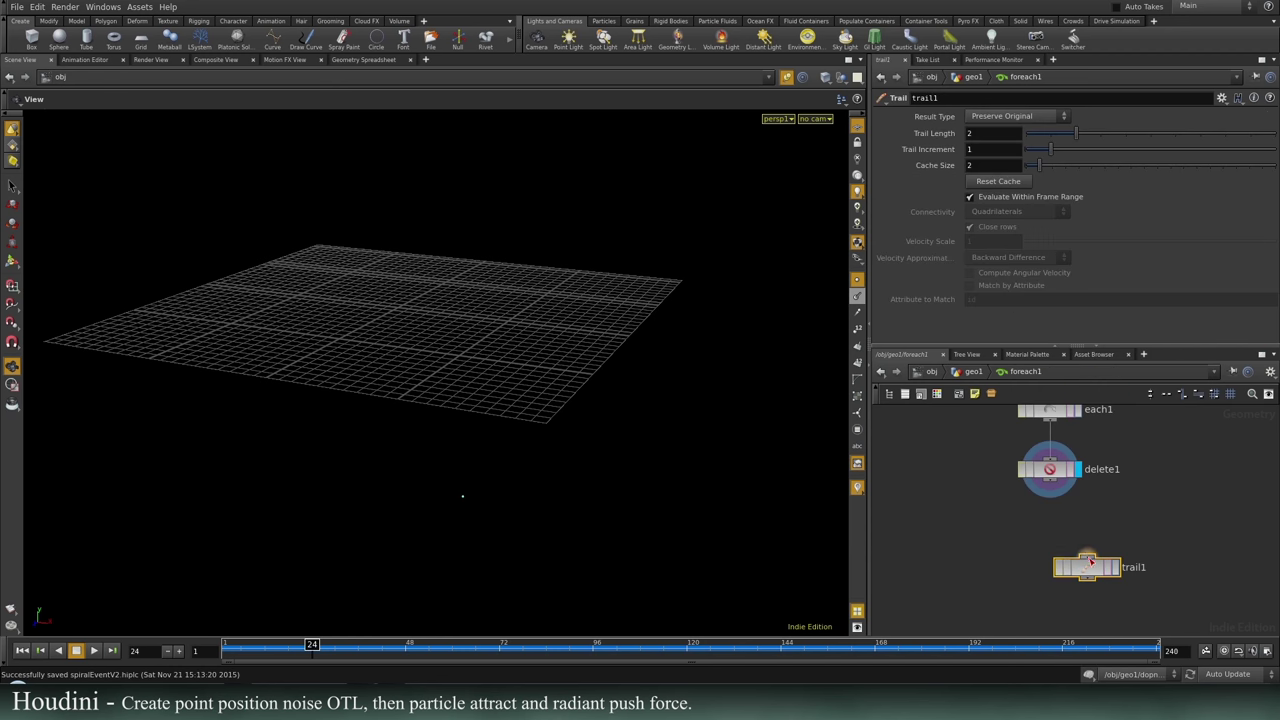
{"action": "left_click", "coordinate": [1049, 481]}
{"action": "left_click", "coordinate": [1087, 555]}
{"action": "left_click_drag", "start_coordinate": [1086, 574], "coordinate": [1049, 547]}
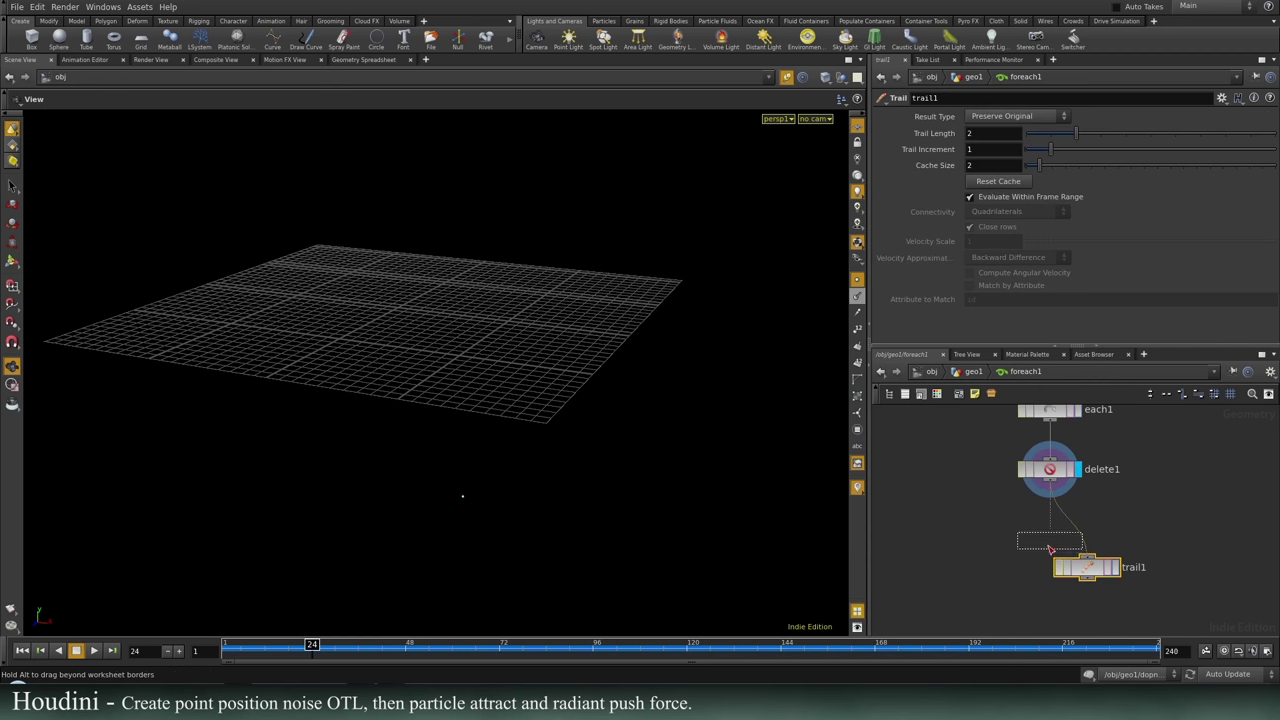
{"action": "left_click", "coordinate": [1050, 548]}
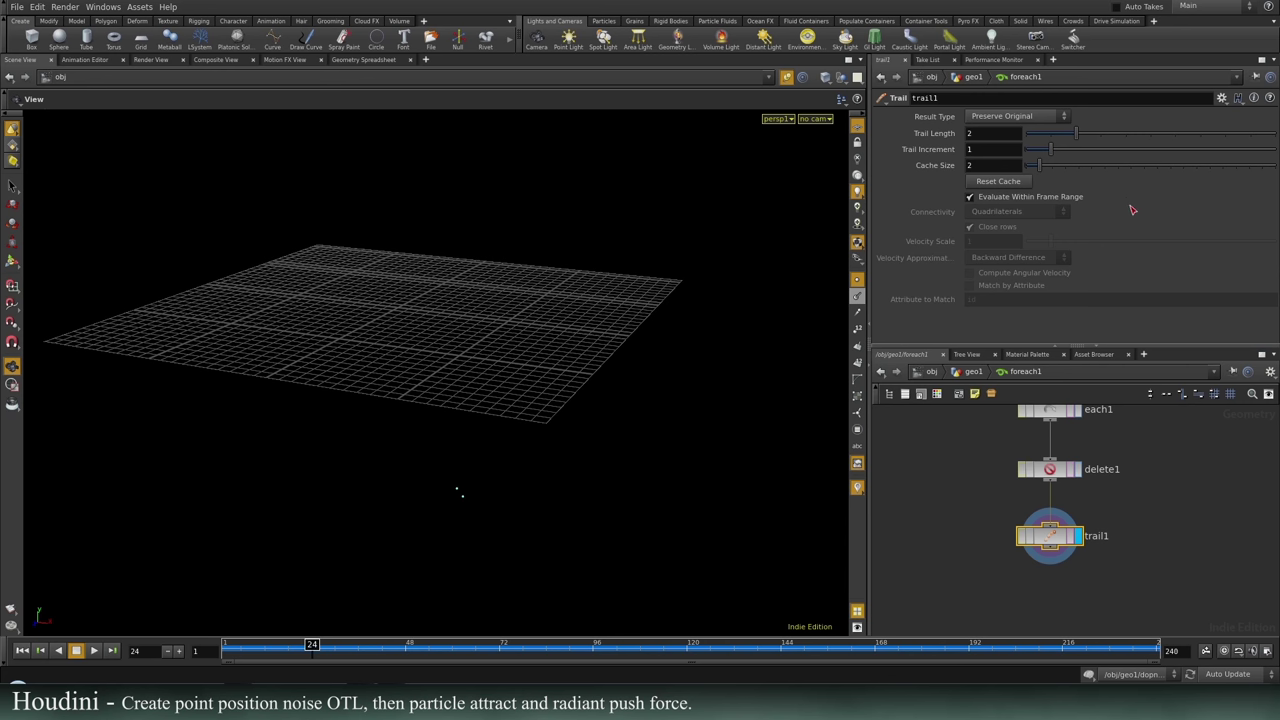
Set trail1's Trail Increment to 3 and its Trail Length to 5, scrubbing to frame 55 to check the trail.
{"action": "left_click_drag", "start_coordinate": [1075, 133], "coordinate": [1239, 137]}
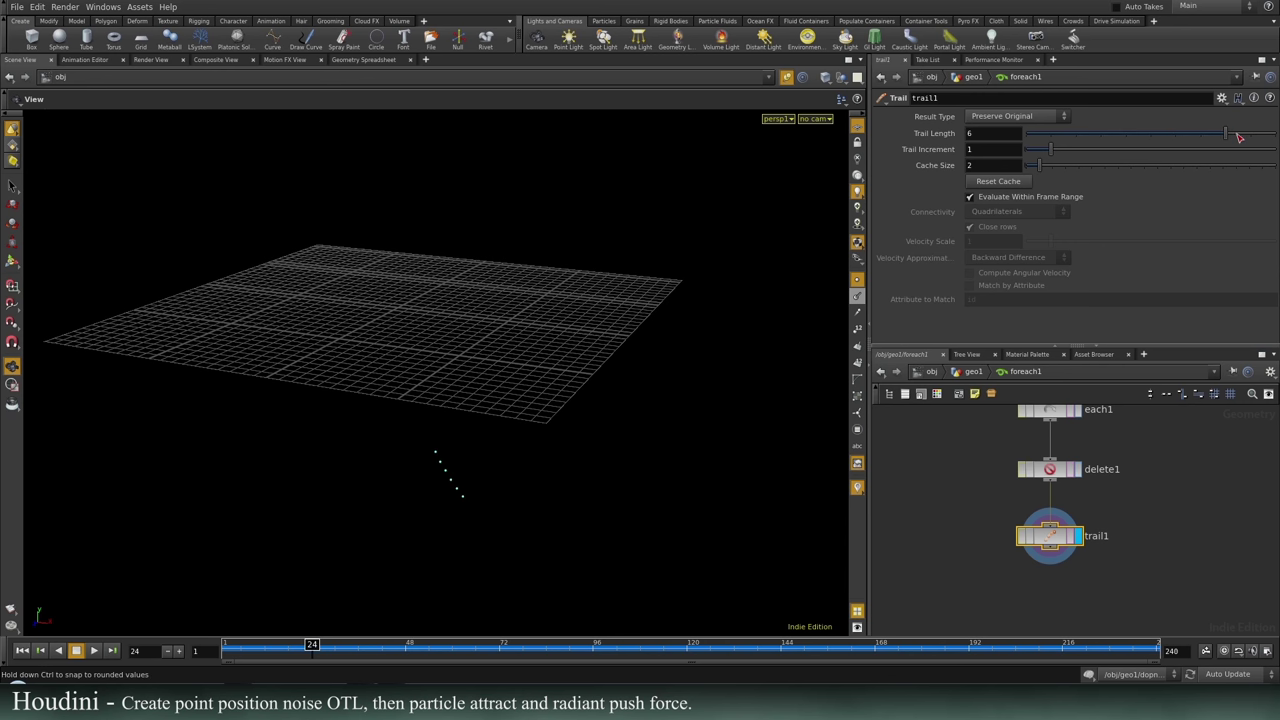
{"action": "left_click_drag", "start_coordinate": [1058, 150], "coordinate": [1079, 152]}
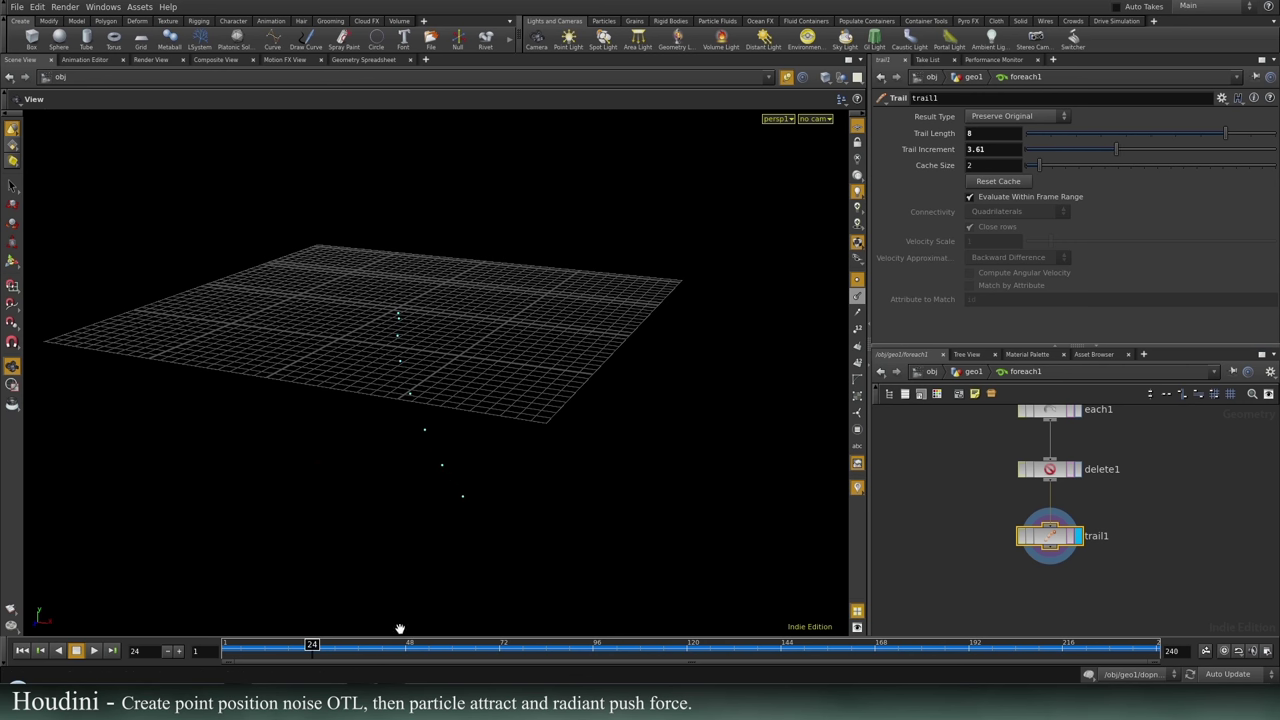
{"action": "left_click", "coordinate": [1008, 149]}
{"action": "type", "text": "3"}
{"action": "key", "text": "Return"}
{"action": "left_click_drag", "start_coordinate": [381, 655], "coordinate": [433, 648]}
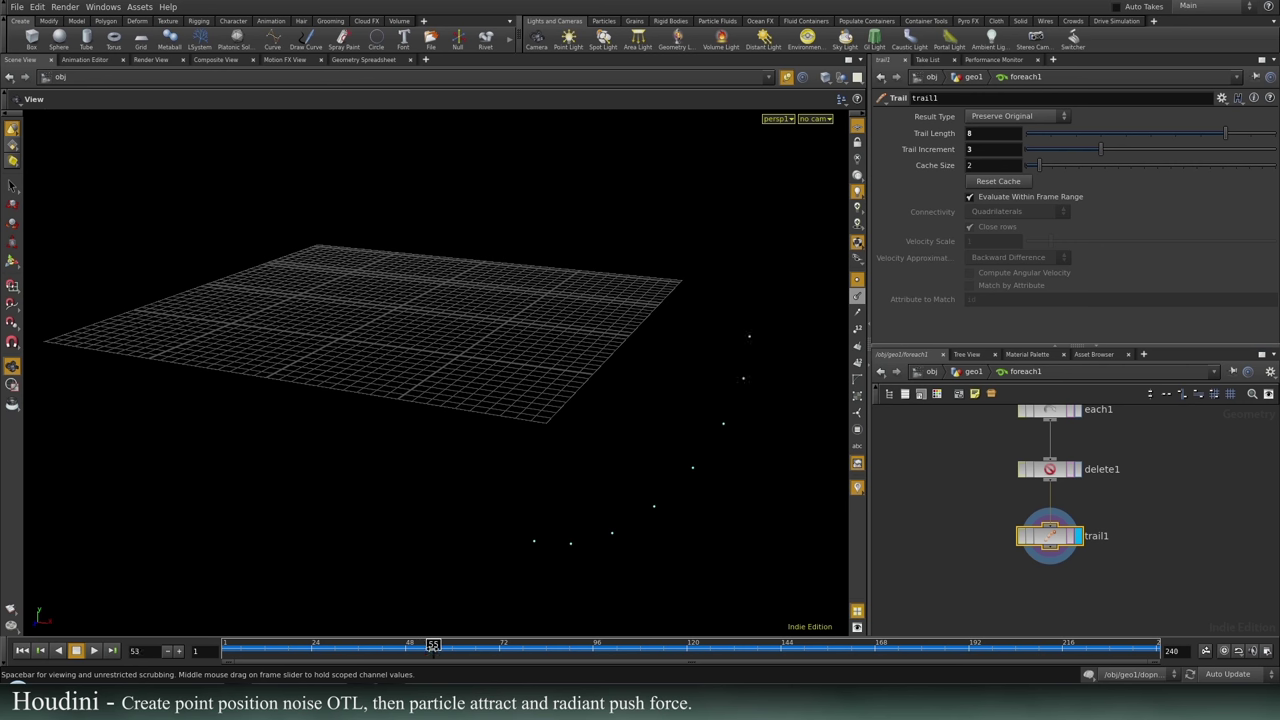
{"action": "left_click_drag", "start_coordinate": [938, 132], "coordinate": [887, 159]}
{"action": "type", "text": "5"}
{"action": "key", "text": "Return"}
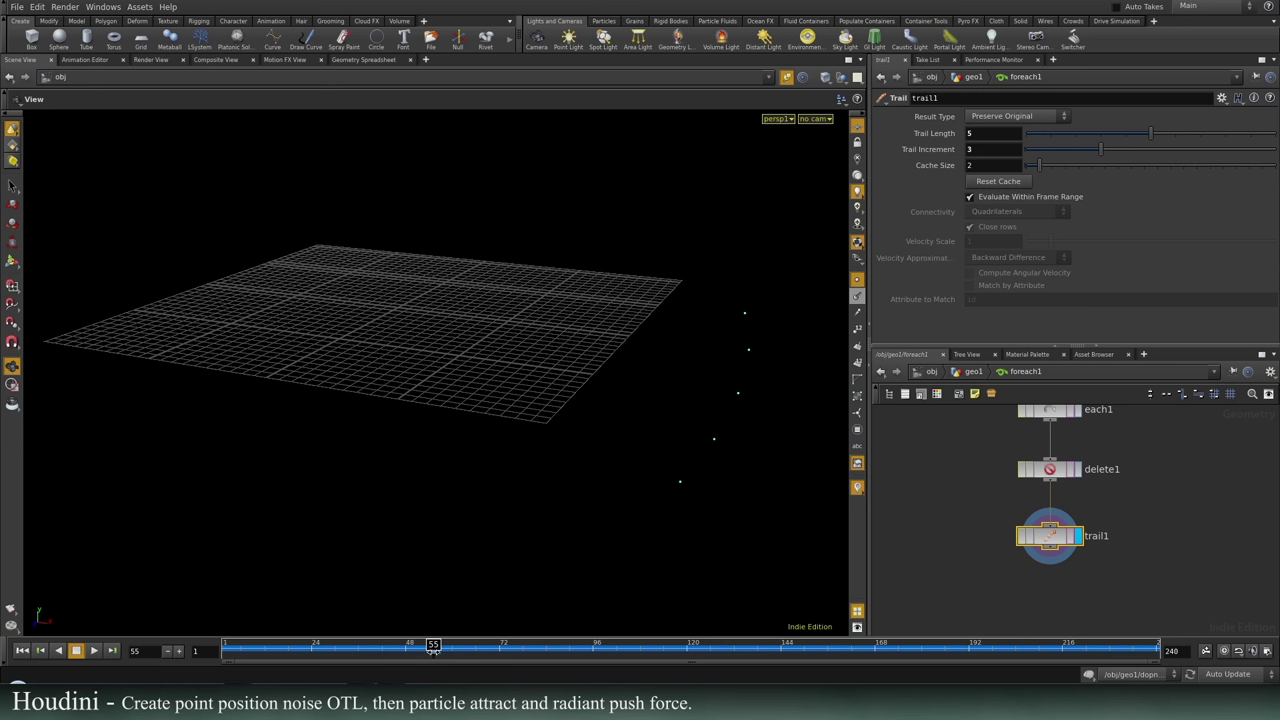
Scrub to frame 102, return to geo1, and check foreach1's result and stamp names.
{"action": "left_click_drag", "start_coordinate": [433, 648], "coordinate": [595, 646]}
{"action": "left_click", "coordinate": [973, 372]}
{"action": "left_click_drag", "start_coordinate": [534, 280], "coordinate": [600, 372]}
{"action": "middle_click_drag", "start_coordinate": [1111, 565], "coordinate": [1131, 591]}
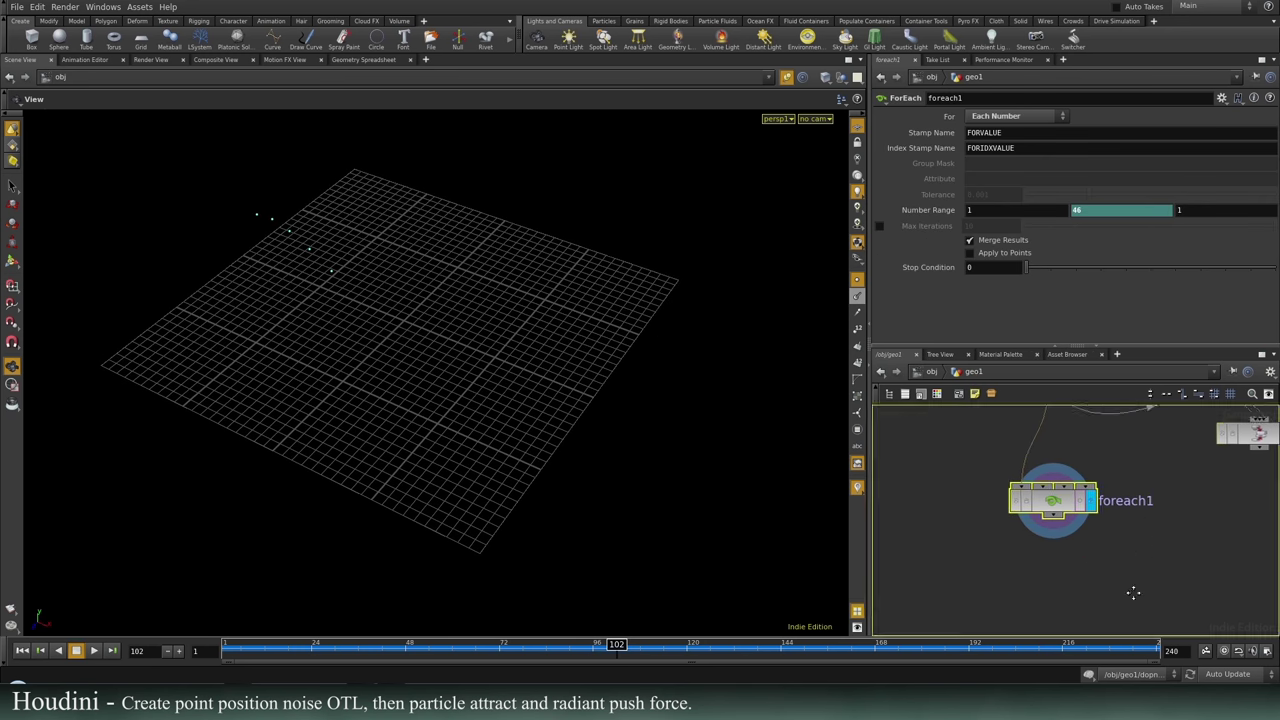
{"action": "middle_click_drag", "start_coordinate": [1112, 454], "coordinate": [1090, 542]}
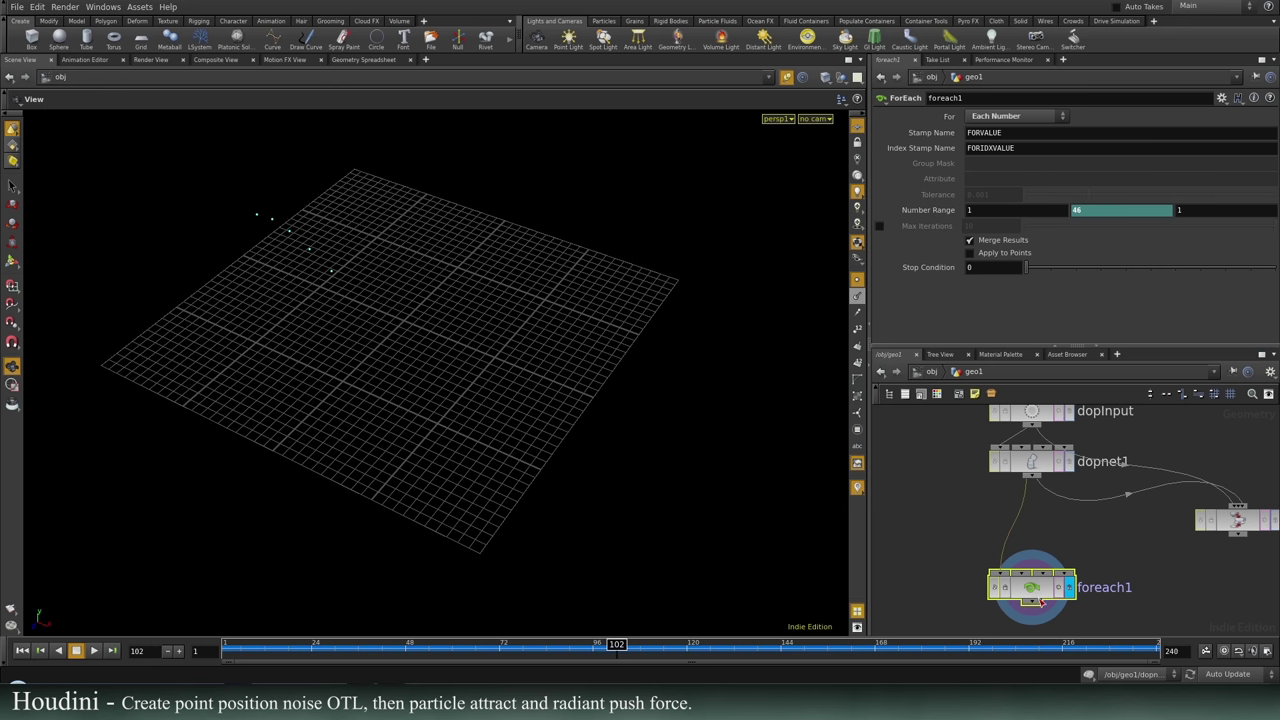
Inside foreach1, correct delete1's Filter Expression to $PT==stamp("../..", "FORIDXVALUE", 0).
{"action": "double_click", "coordinate": [1033, 575]}
{"action": "middle_click_drag", "start_coordinate": [1133, 416], "coordinate": [1125, 382]}
{"action": "left_click_drag", "start_coordinate": [929, 476], "coordinate": [1087, 492]}
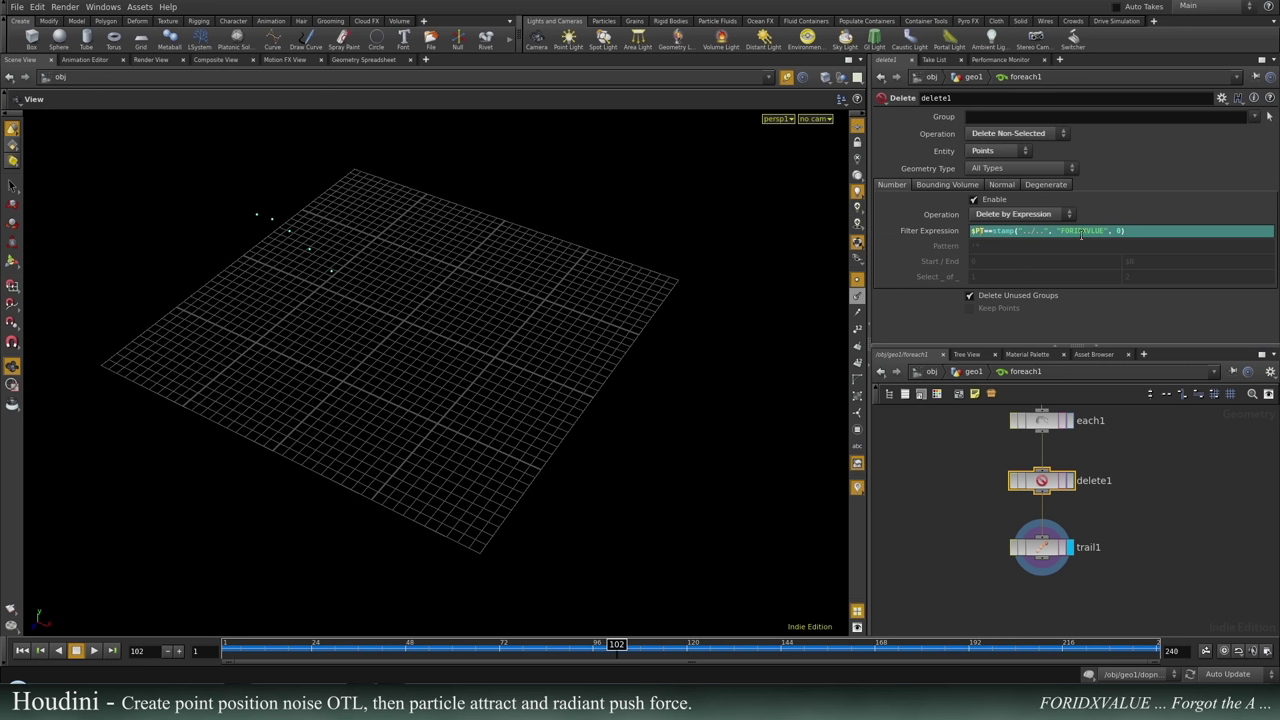
{"action": "key", "text": "BackSpace"}
{"action": "type", "text": "IDX"}
{"action": "key", "text": "Return"}
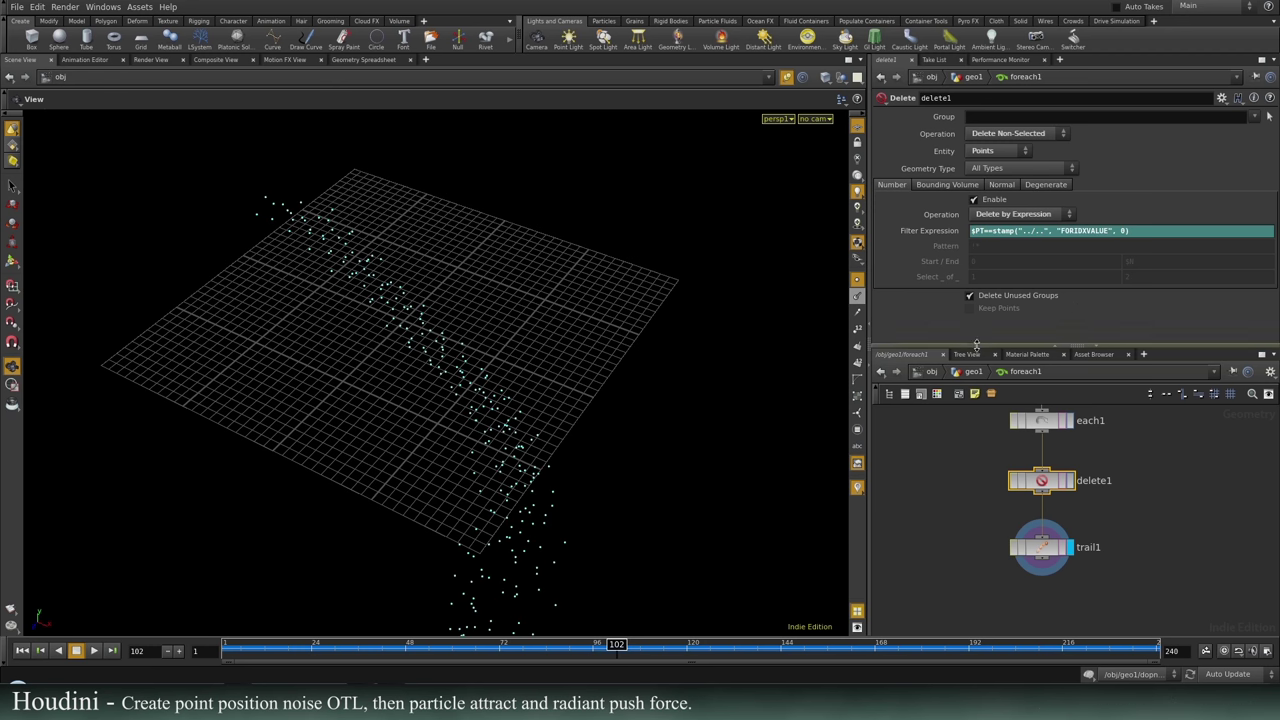
Return to geo1 and examine the particle trails from the side at frame 33.
{"action": "left_click", "coordinate": [973, 371]}
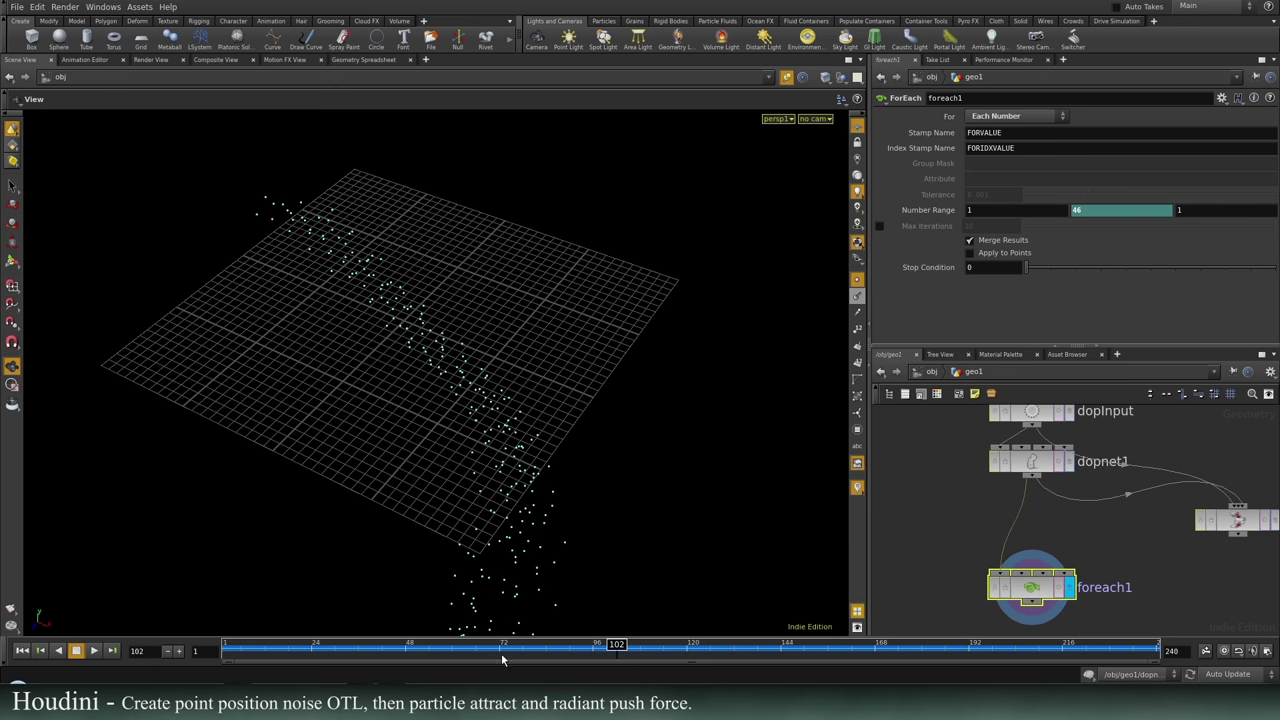
{"action": "left_click_drag", "start_coordinate": [434, 652], "coordinate": [348, 634]}
{"action": "left_click_drag", "start_coordinate": [480, 520], "coordinate": [655, 428]}
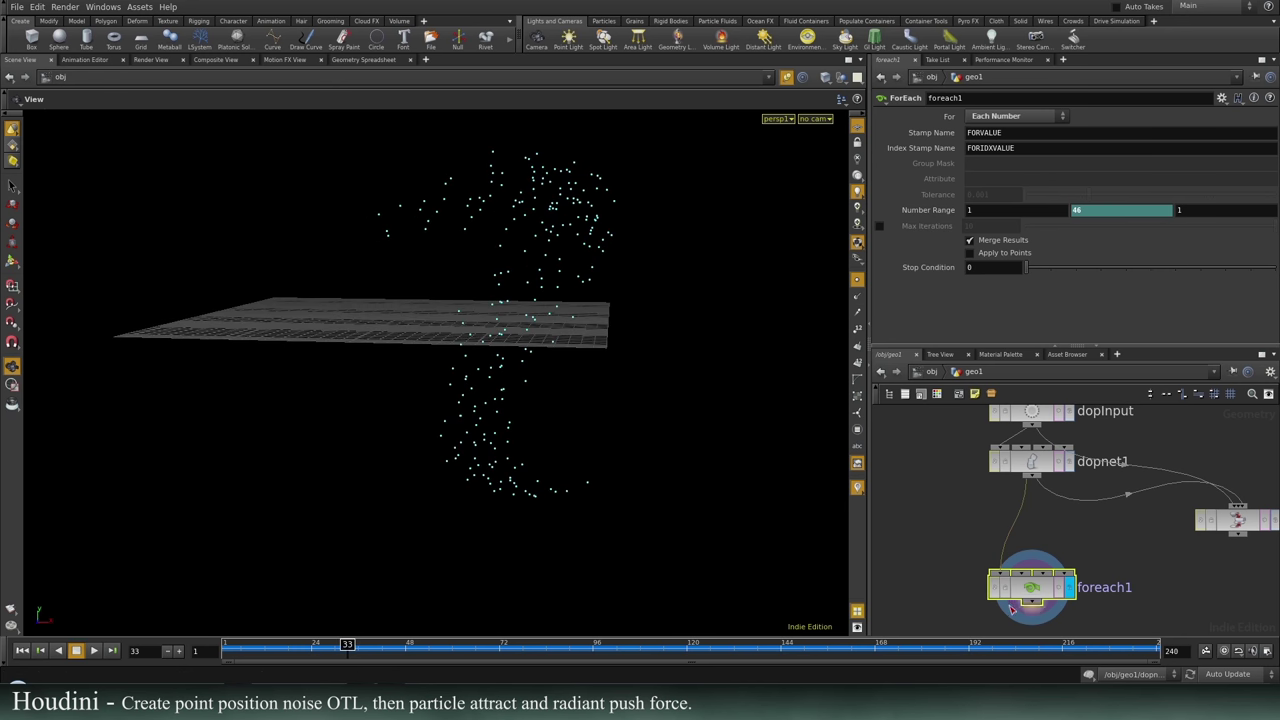
Inside foreach1, add a Point node below trail1 and wire trail1 into its second input.
{"action": "double_click", "coordinate": [1040, 585]}
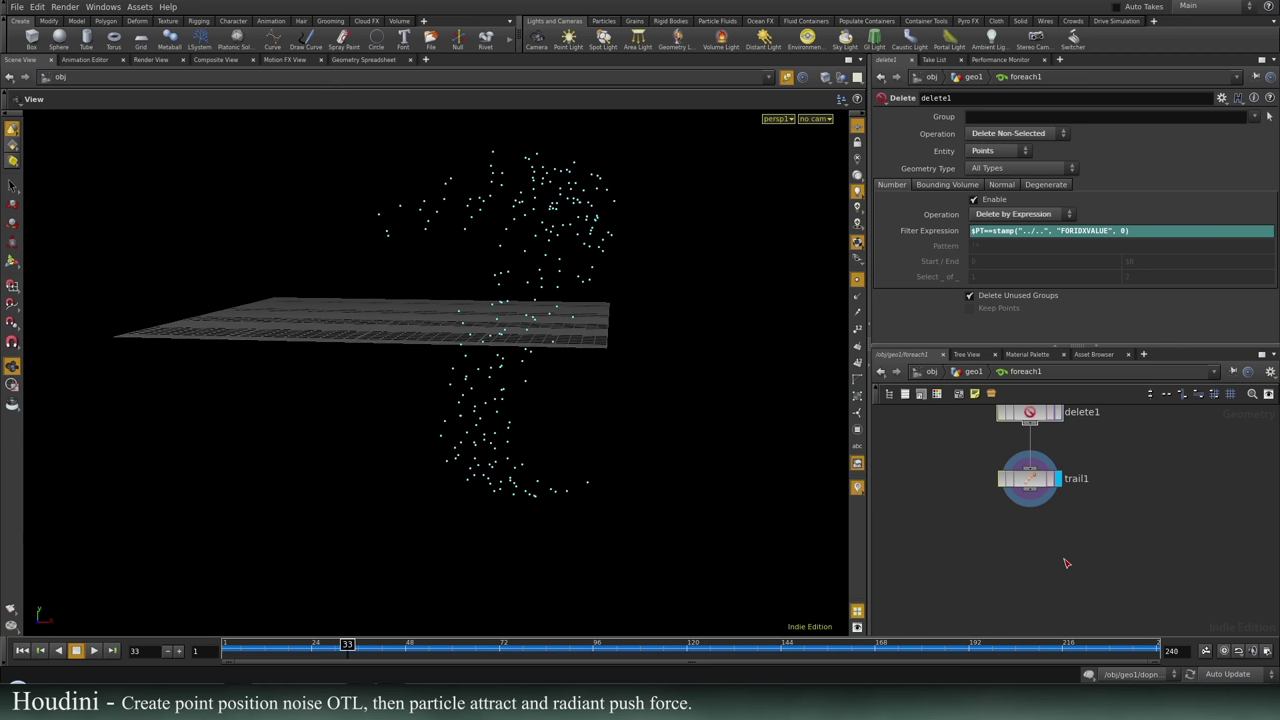
{"action": "key", "text": "Tab"}
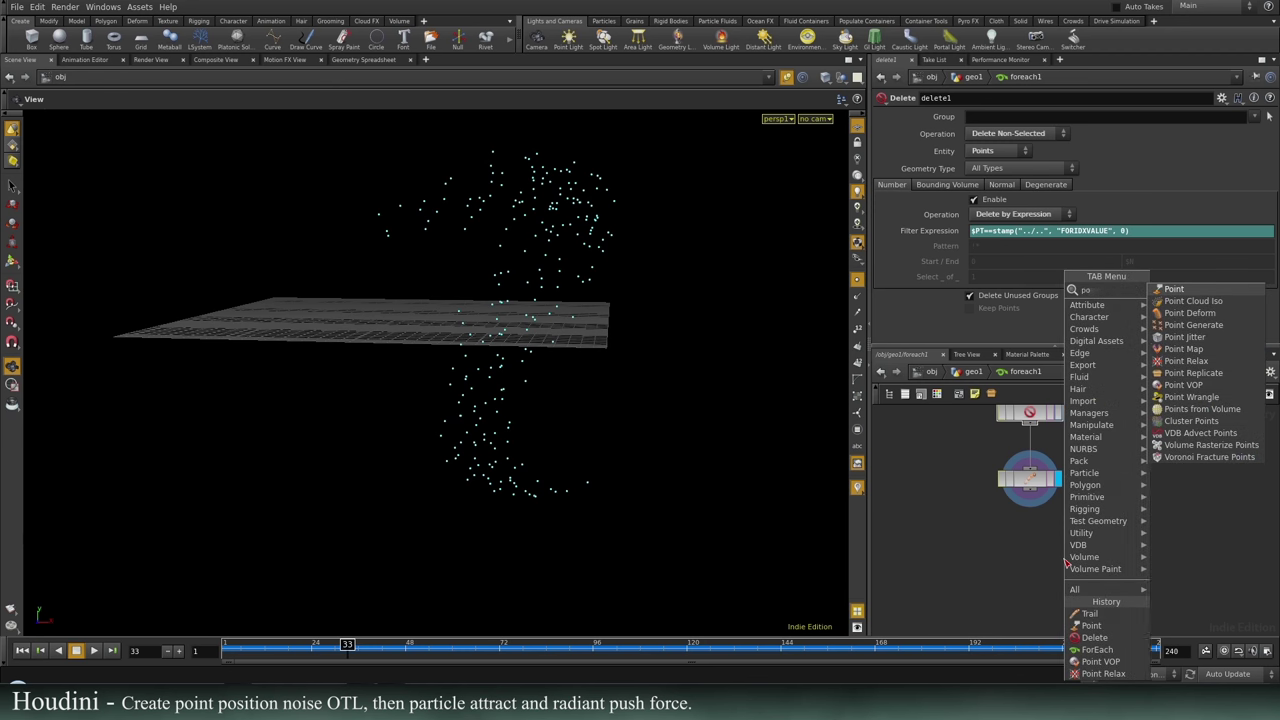
{"action": "key", "text": "Escape"}
{"action": "left_click", "coordinate": [1018, 554]}
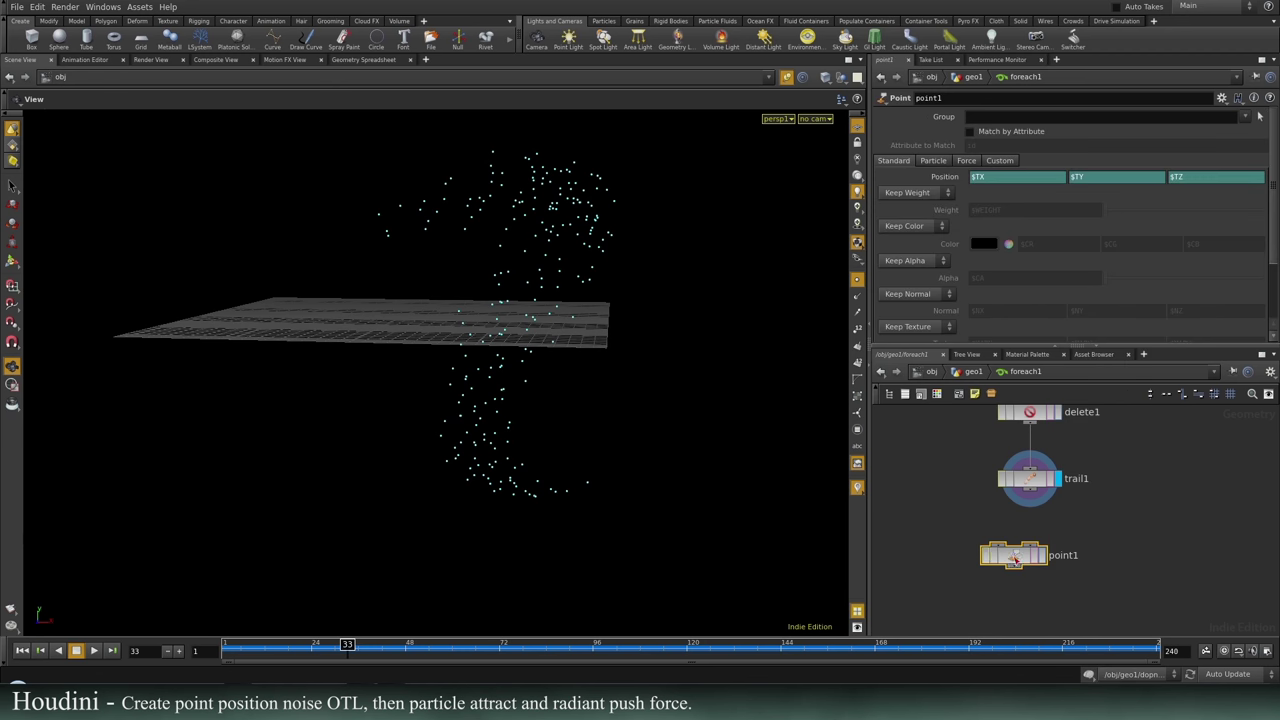
Add a Line node, wire it into point1's first input, and make point1 the displayed node.
{"action": "key", "text": "Tab"}
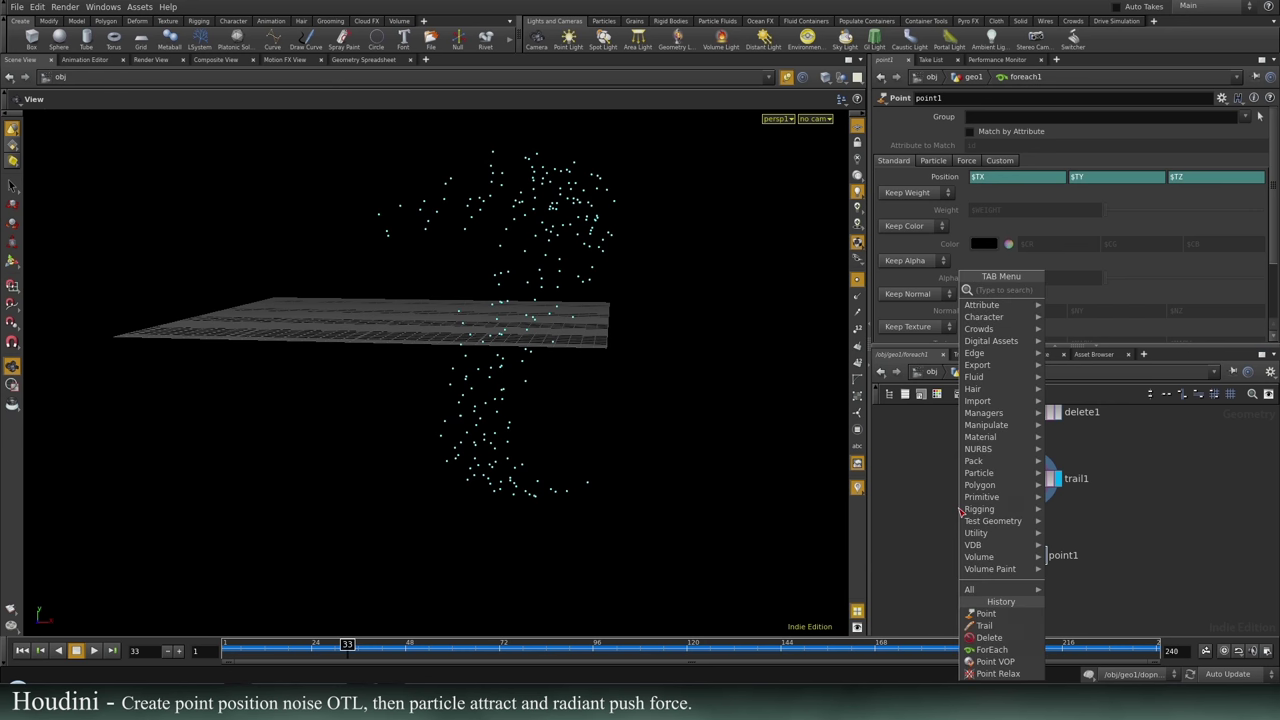
{"action": "type", "text": "line"}
{"action": "key", "text": "Return"}
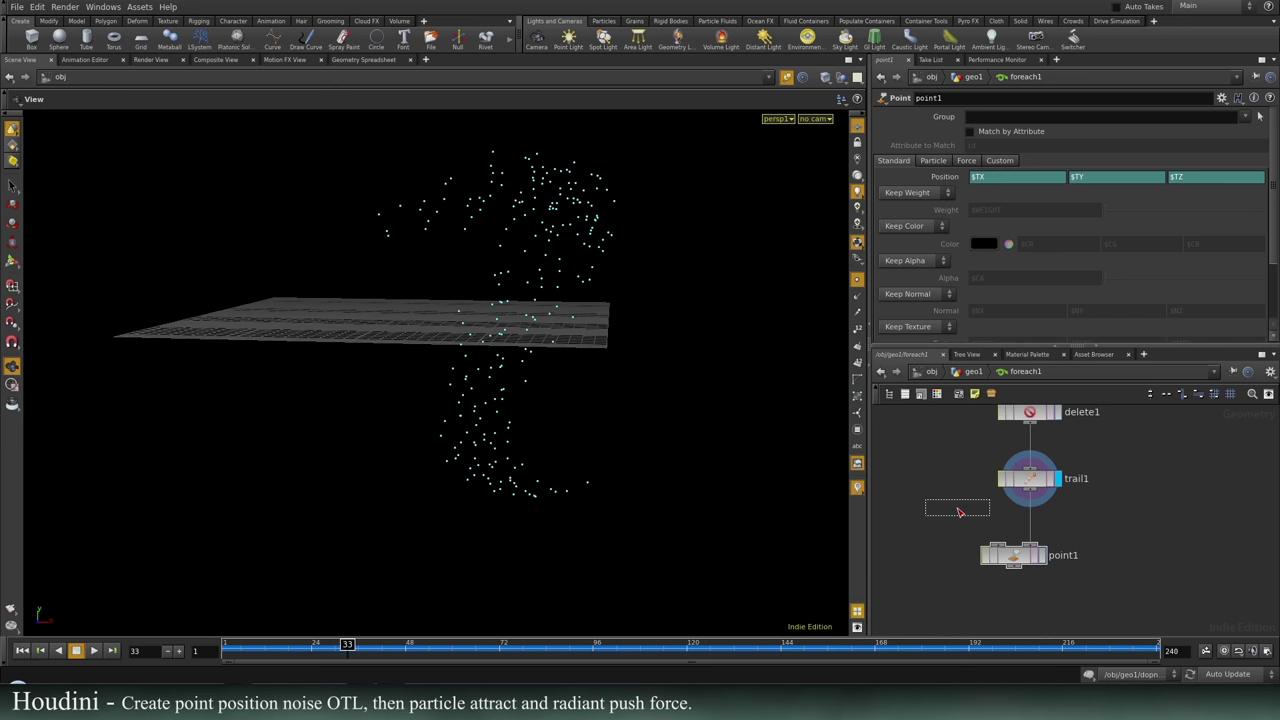
{"action": "left_click", "coordinate": [976, 536]}
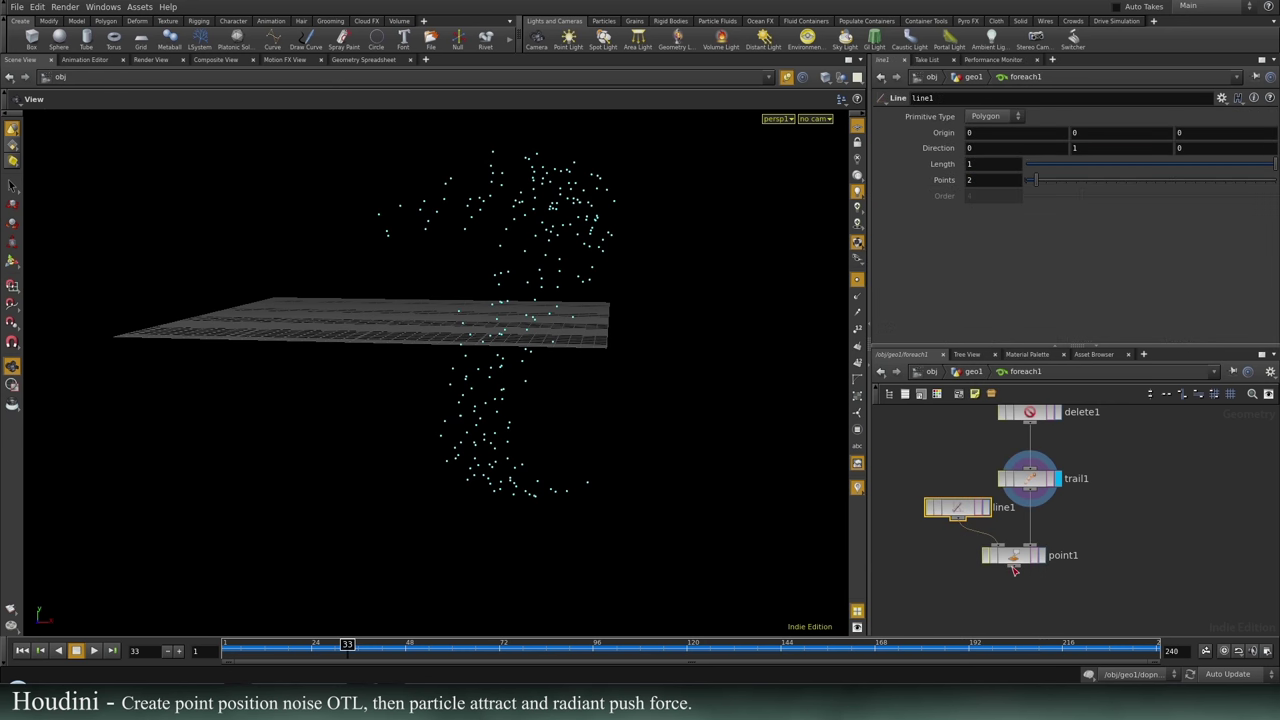
{"action": "left_click", "coordinate": [1014, 560]}
{"action": "left_click", "coordinate": [1044, 556]}
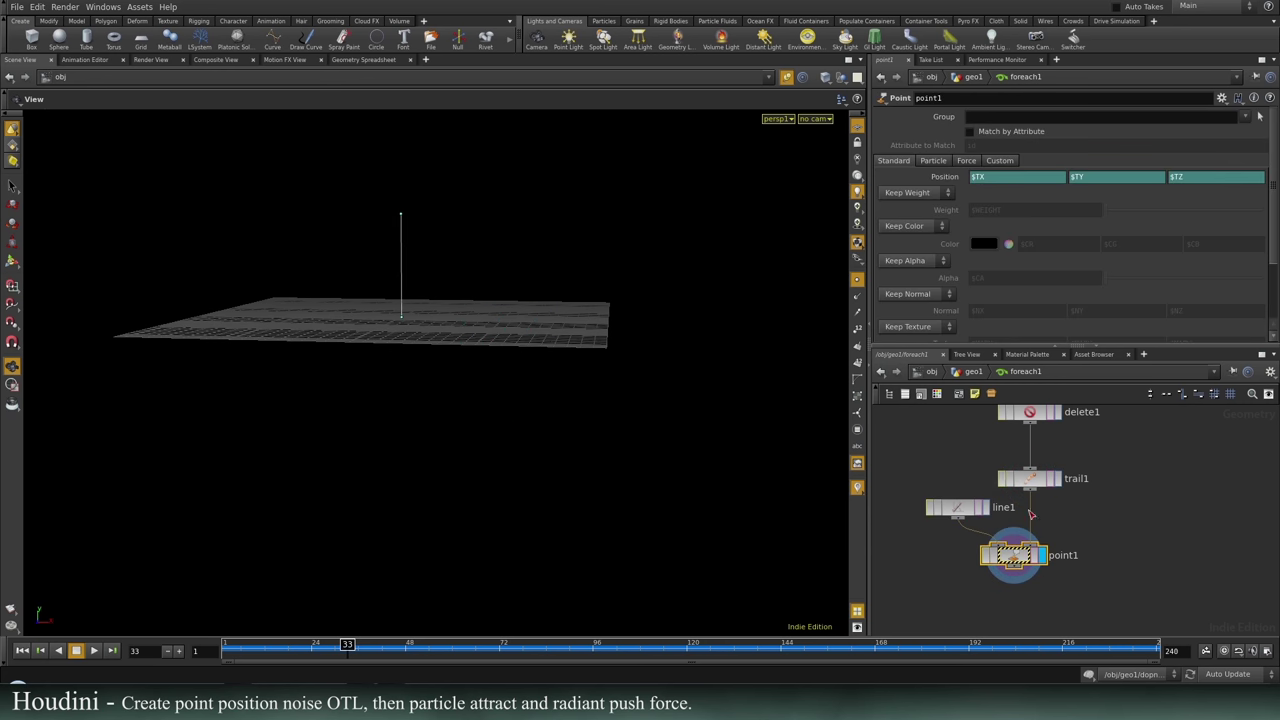
Set point1's Position to $TX2, $TY2 and $TZ2 so the line follows the trail points.
{"action": "left_click", "coordinate": [1005, 161]}
{"action": "left_click", "coordinate": [900, 162]}
{"action": "type", "text": "$TZ"}
{"action": "key", "text": "Return"}
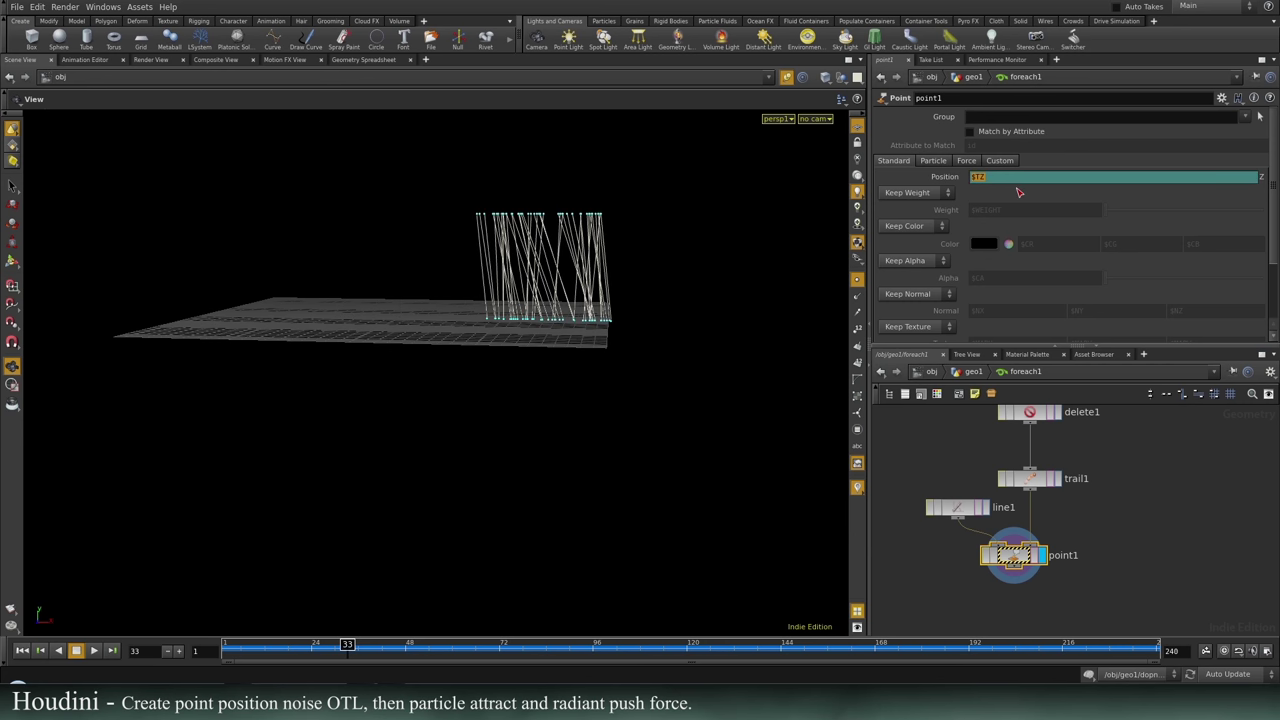
{"action": "key", "text": "Right"}
{"action": "type", "text": "2"}
{"action": "key", "text": "Tab"}
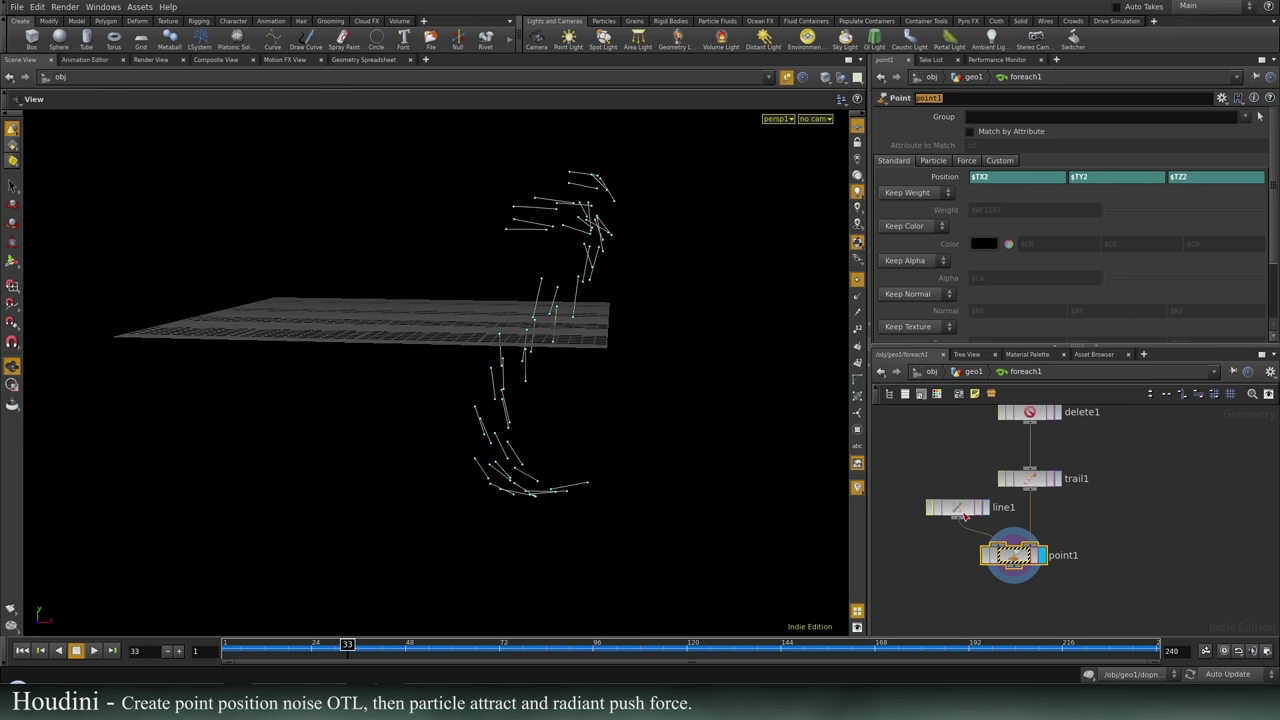
Move line1 clear of trail1 and set its Points to the expression npoints("../trail1").
{"action": "left_click", "coordinate": [965, 515]}
{"action": "left_click_drag", "start_coordinate": [965, 515], "coordinate": [941, 496]}
{"action": "left_click", "coordinate": [994, 184]}
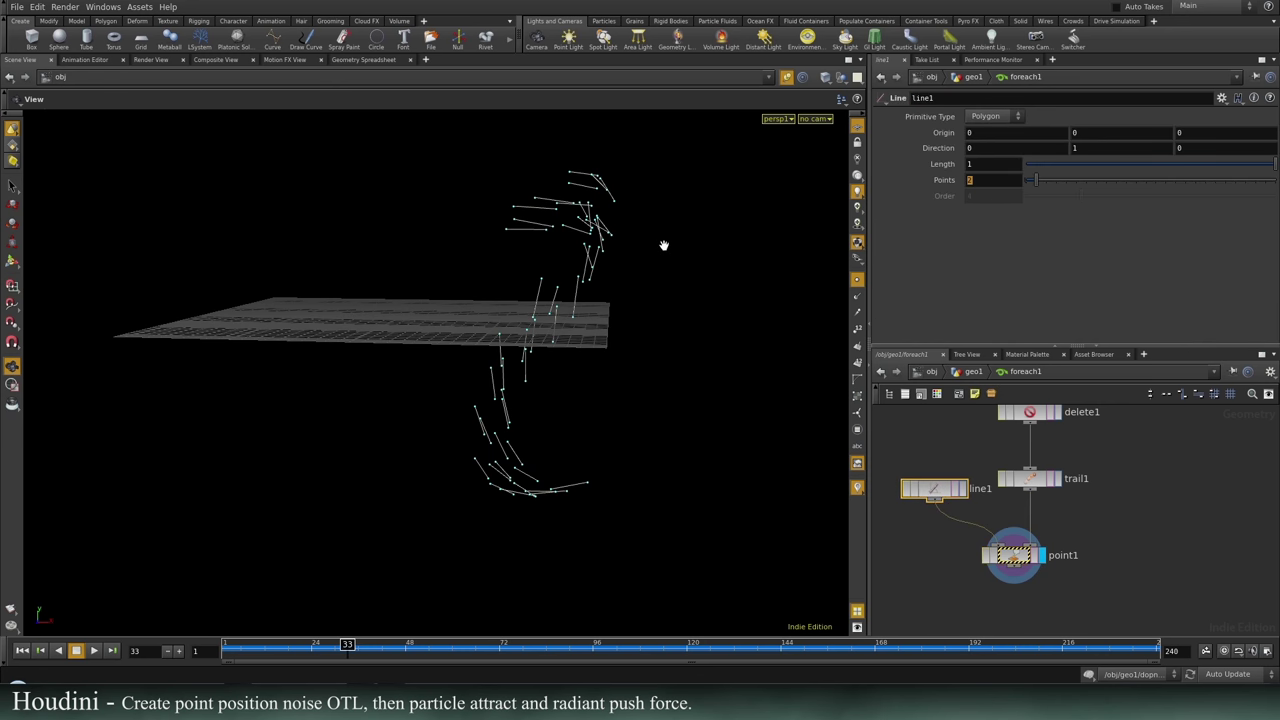
{"action": "type", "text": "npoint("}
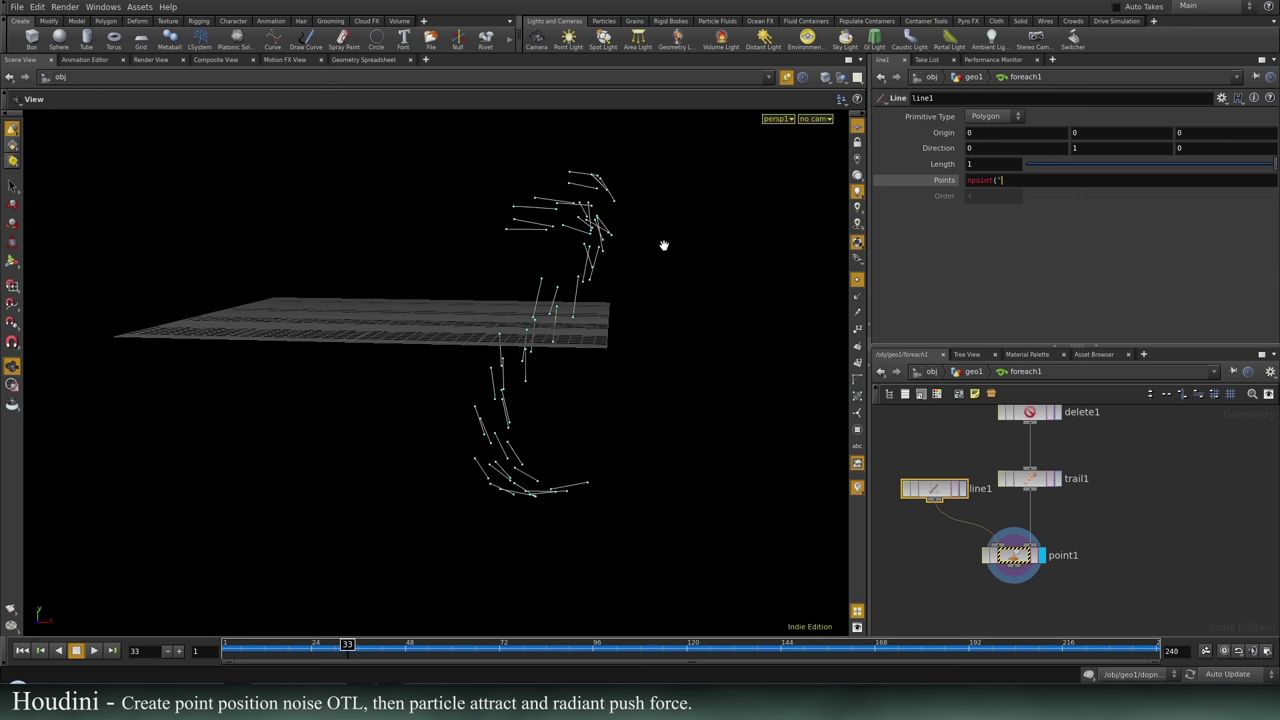
{"action": "type", "text": "s"}
{"action": "type", "text": "../trail1\")"}
{"action": "key", "text": "Return"}
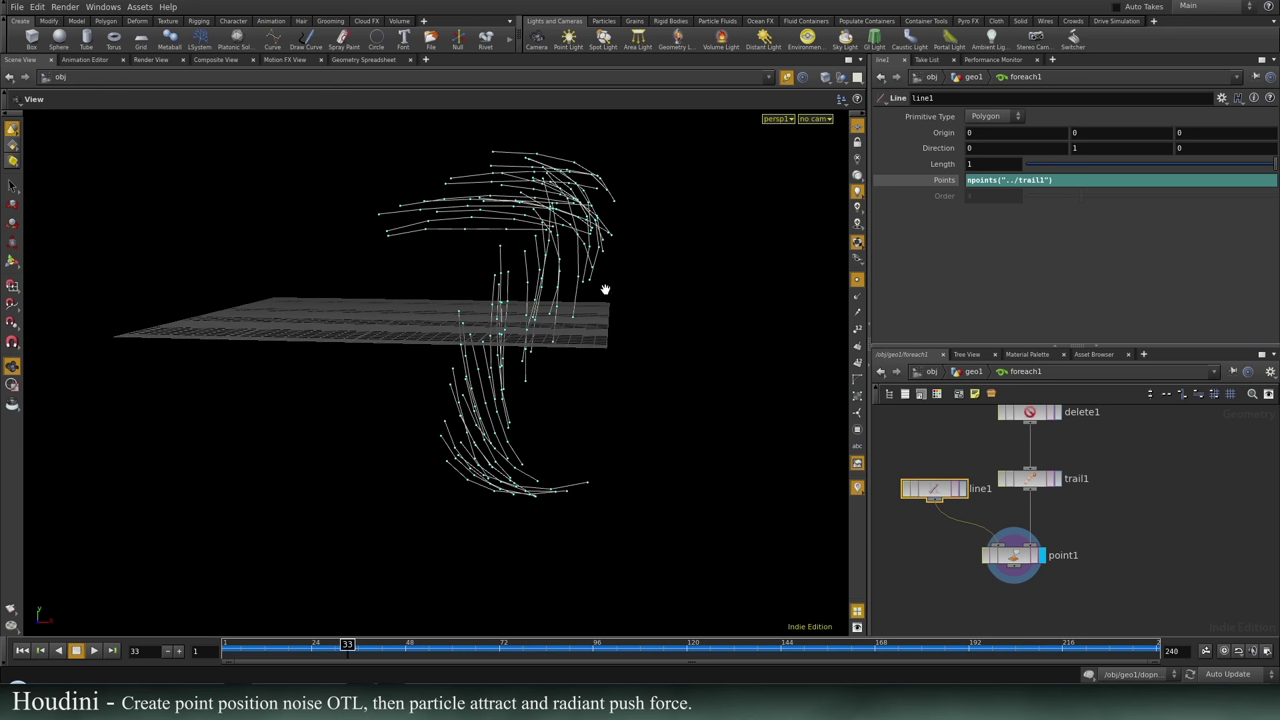
Inspect the trail curves while scrubbing to frame 55, and save the scene.
{"action": "left_click_drag", "start_coordinate": [597, 354], "coordinate": [620, 372]}
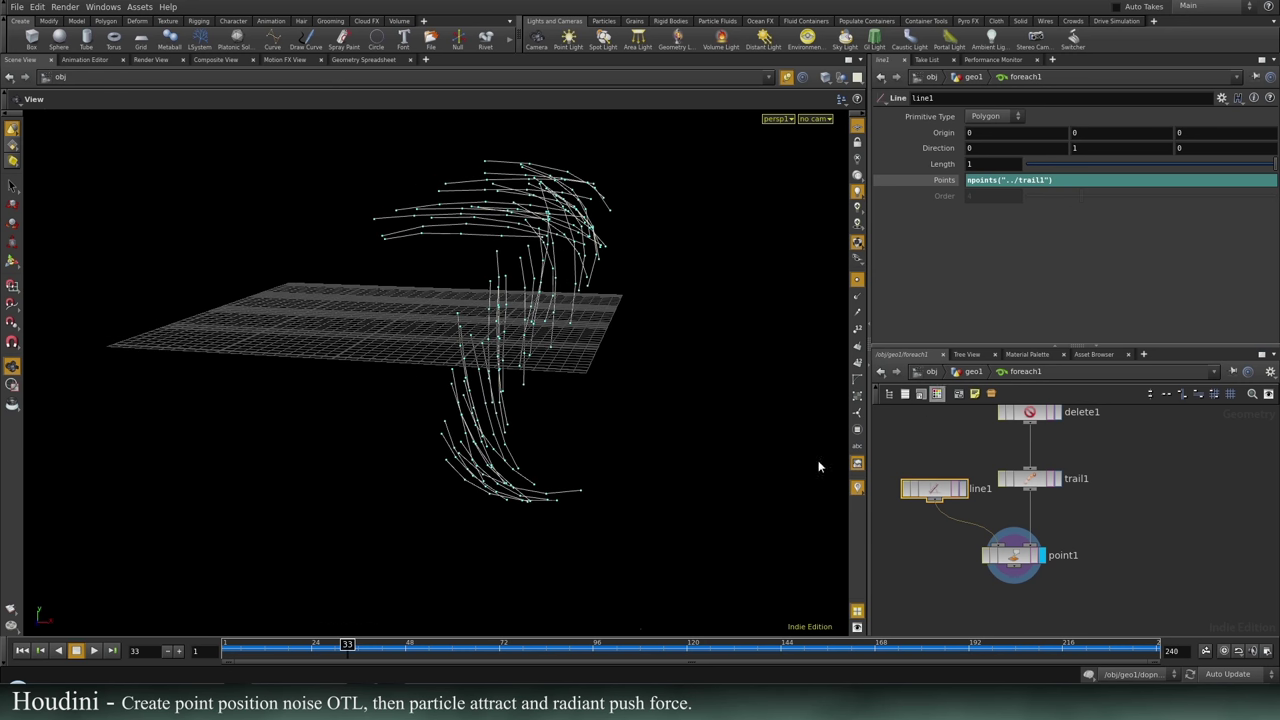
{"action": "left_click", "coordinate": [359, 652]}
{"action": "mouse_move", "coordinate": [359, 647]}
{"action": "left_mouse_down"}
{"action": "mouse_move", "coordinate": [710, 640]}
{"action": "mouse_move", "coordinate": [828, 600]}
{"action": "mouse_move", "coordinate": [1057, 566]}
{"action": "mouse_move", "coordinate": [1060, 640]}
{"action": "mouse_move", "coordinate": [1072, 640]}
{"action": "mouse_move", "coordinate": [432, 622]}
{"action": "left_mouse_up"}
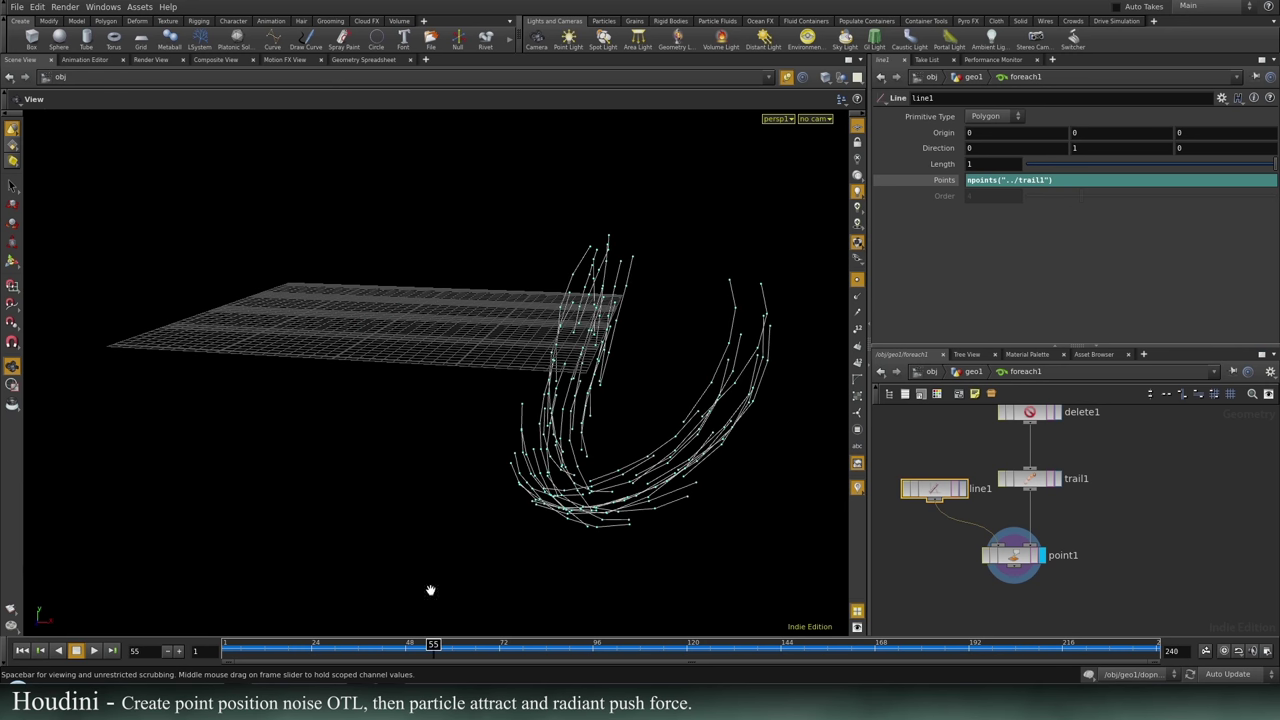
{"action": "key", "text": "ctrl+s"}
Return to frame 1 and, inside dopnet1, set the radiantPush solver's Point Radius Scale to .4.
{"action": "left_click", "coordinate": [970, 374]}
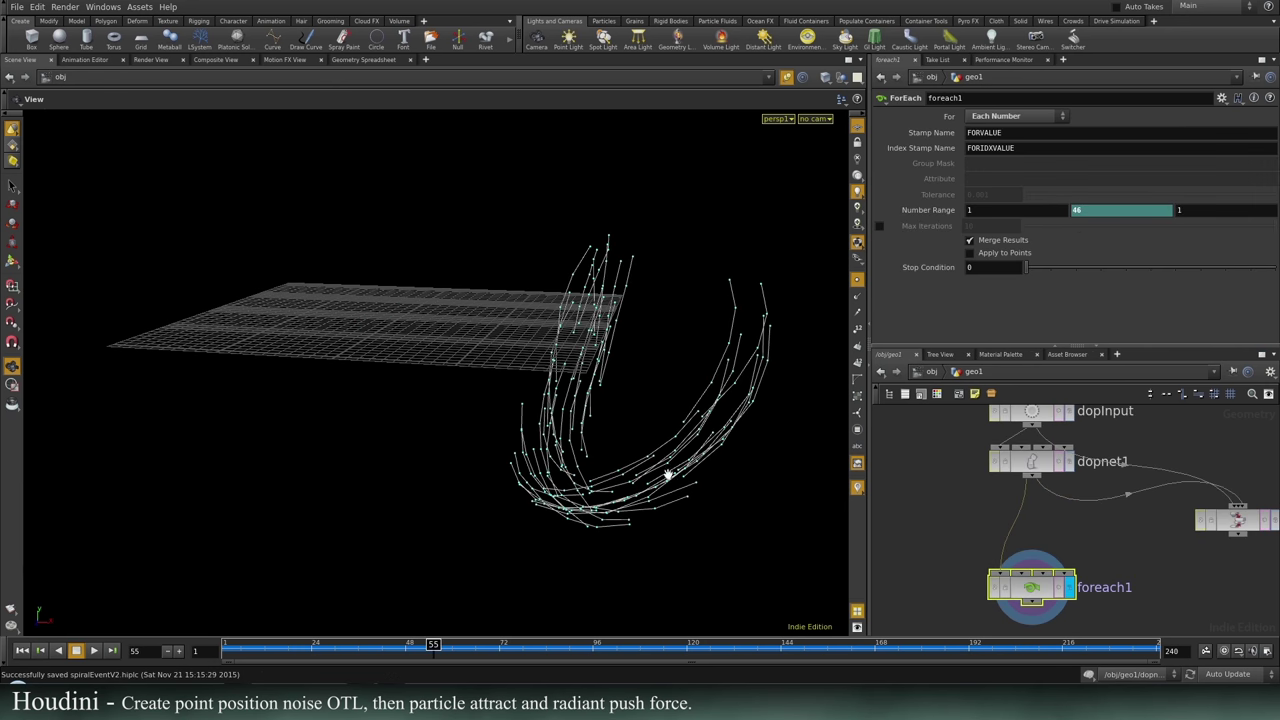
{"action": "left_click", "coordinate": [20, 651]}
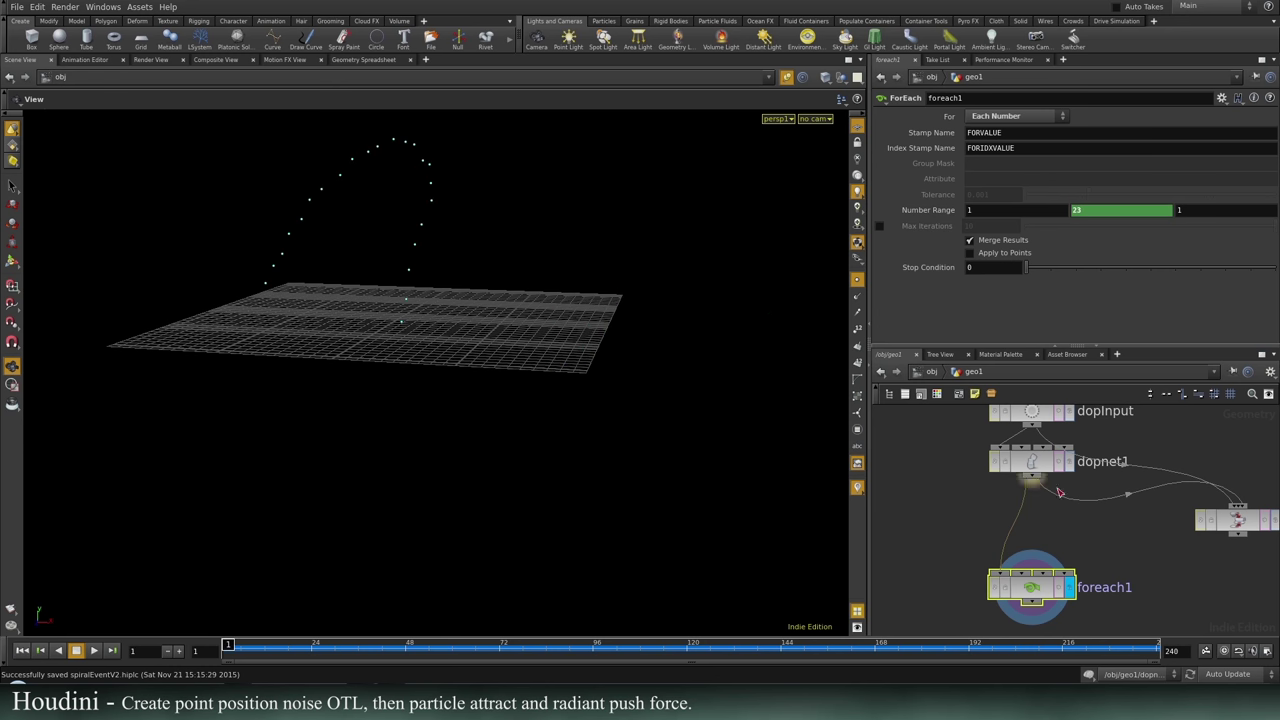
{"action": "middle_click_drag", "start_coordinate": [1032, 490], "coordinate": [1026, 542]}
{"action": "left_click", "coordinate": [1026, 515]}
{"action": "double_click", "coordinate": [1026, 515]}
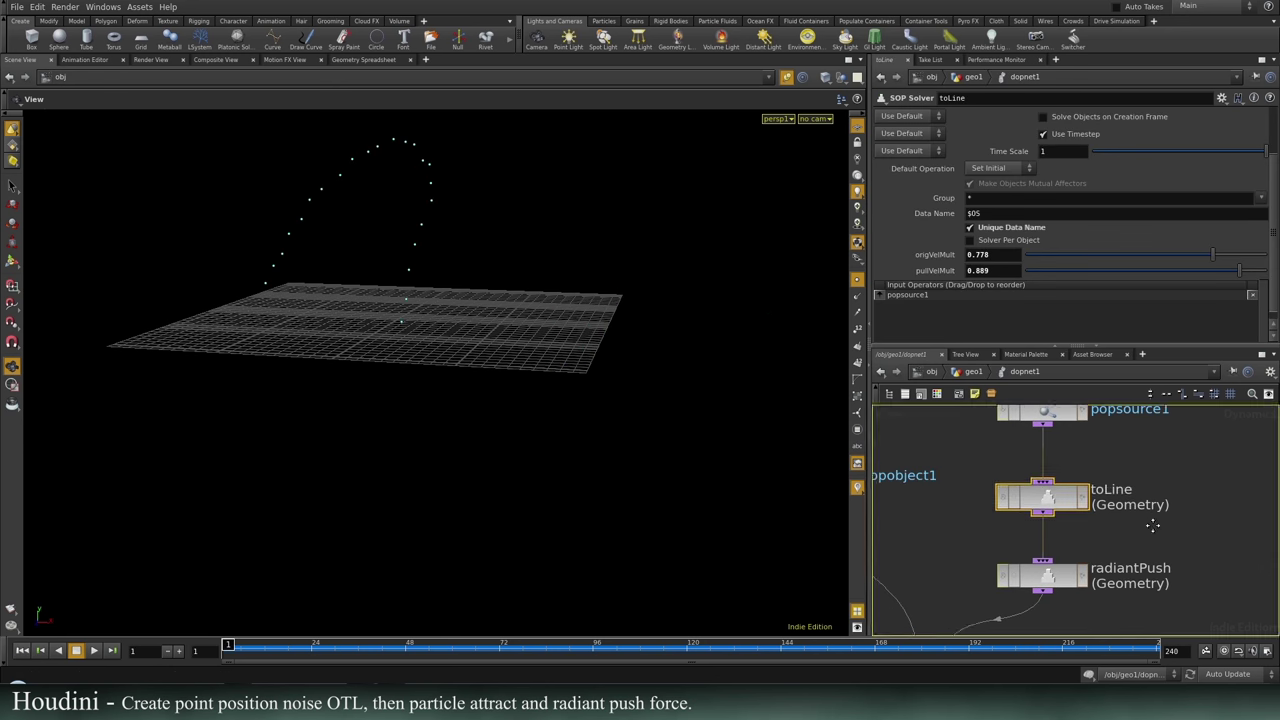
{"action": "left_click", "coordinate": [1046, 582]}
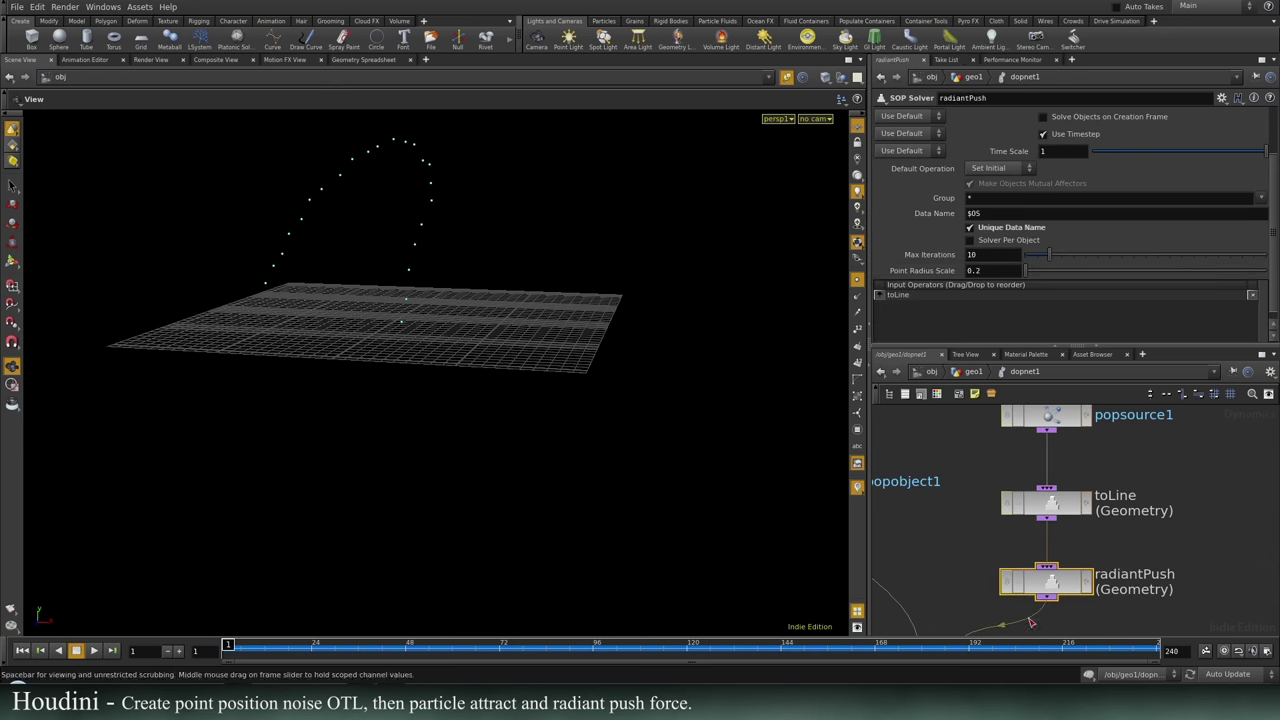
{"action": "left_click_drag", "start_coordinate": [1011, 269], "coordinate": [897, 279]}
{"action": "type", "text": ".4"}
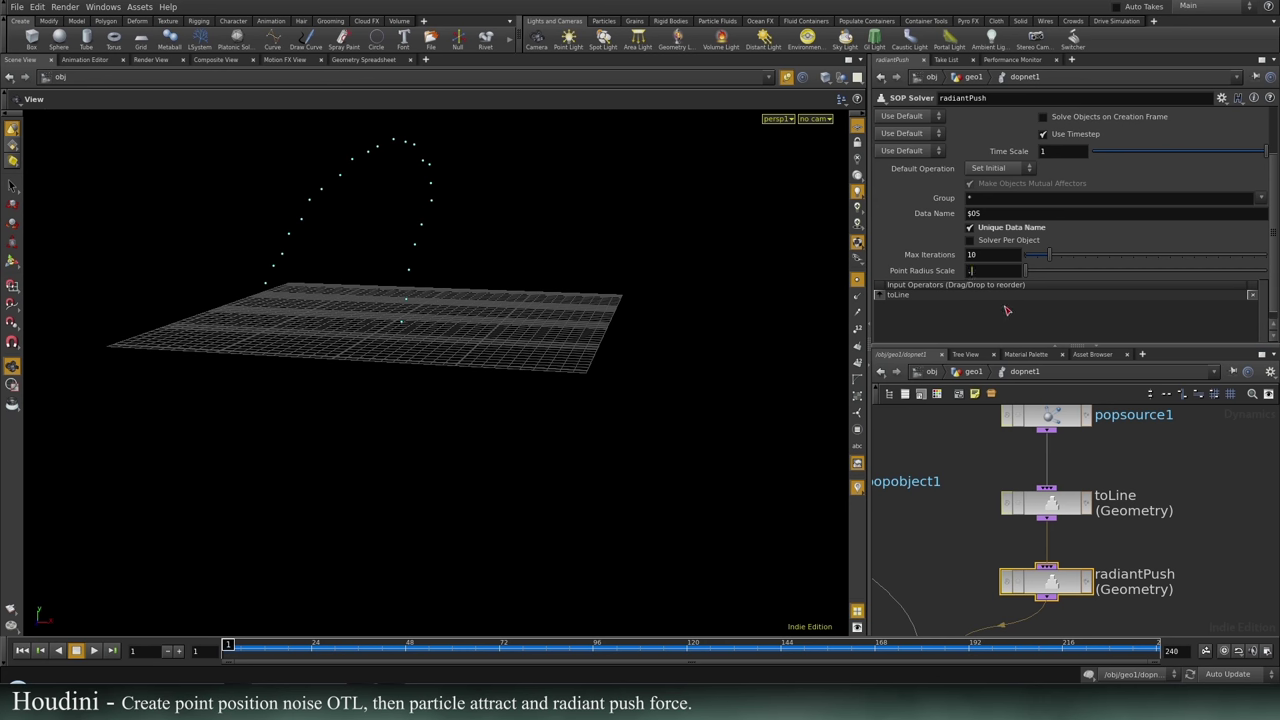
{"action": "key", "text": "Return"}
Play the simulation to inspect the wider trail curves, and scrub back to frame 3.
{"action": "left_click", "coordinate": [94, 650]}
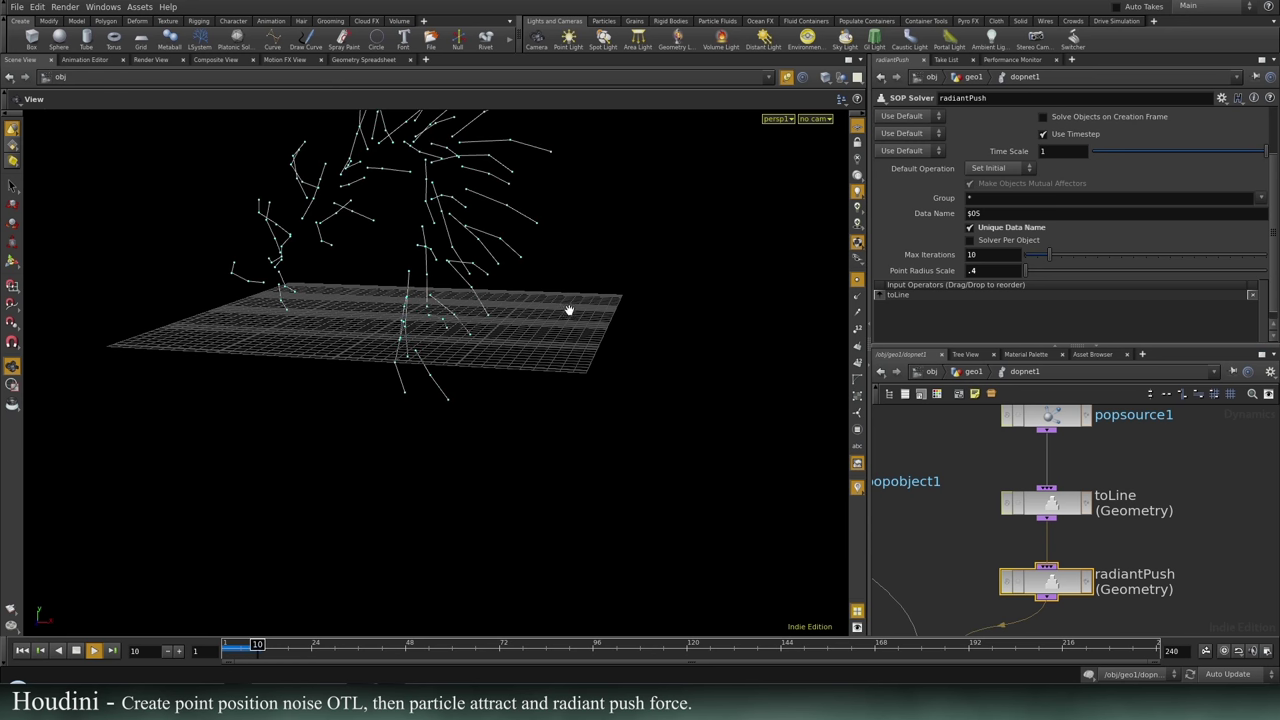
{"action": "left_click_drag", "start_coordinate": [580, 306], "coordinate": [512, 251]}
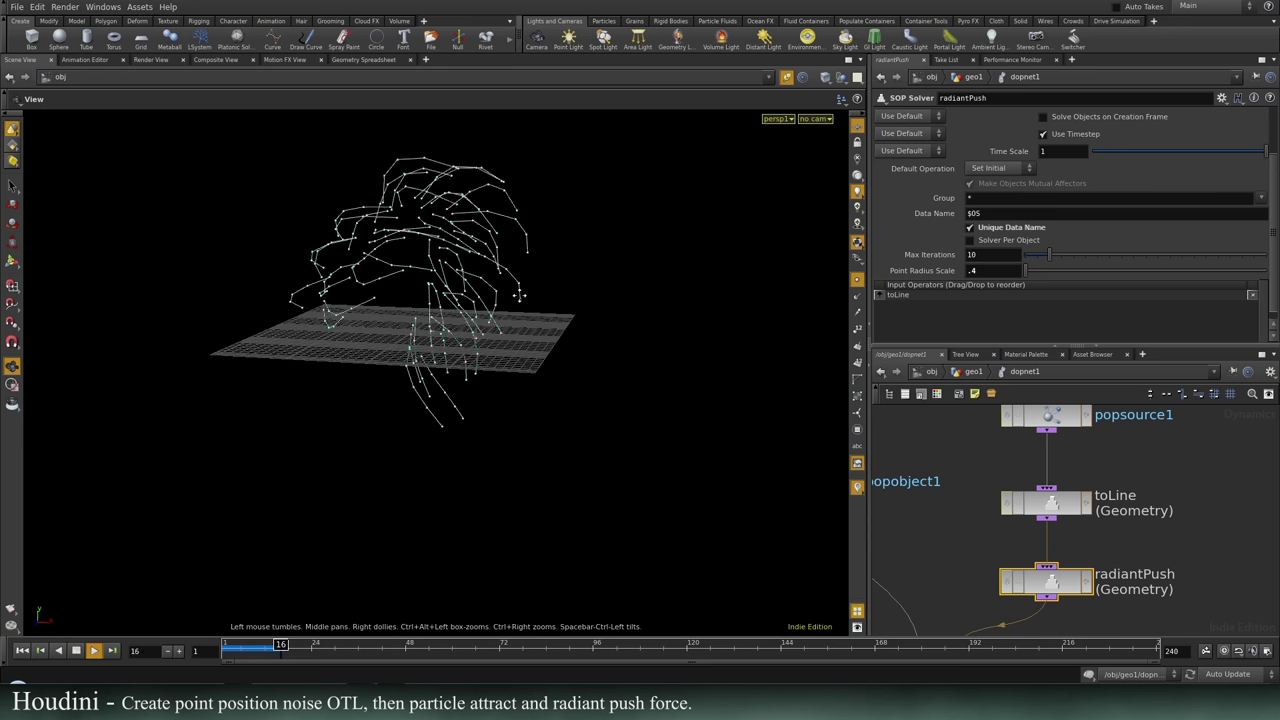
{"action": "middle_click_drag", "start_coordinate": [517, 297], "coordinate": [515, 328]}
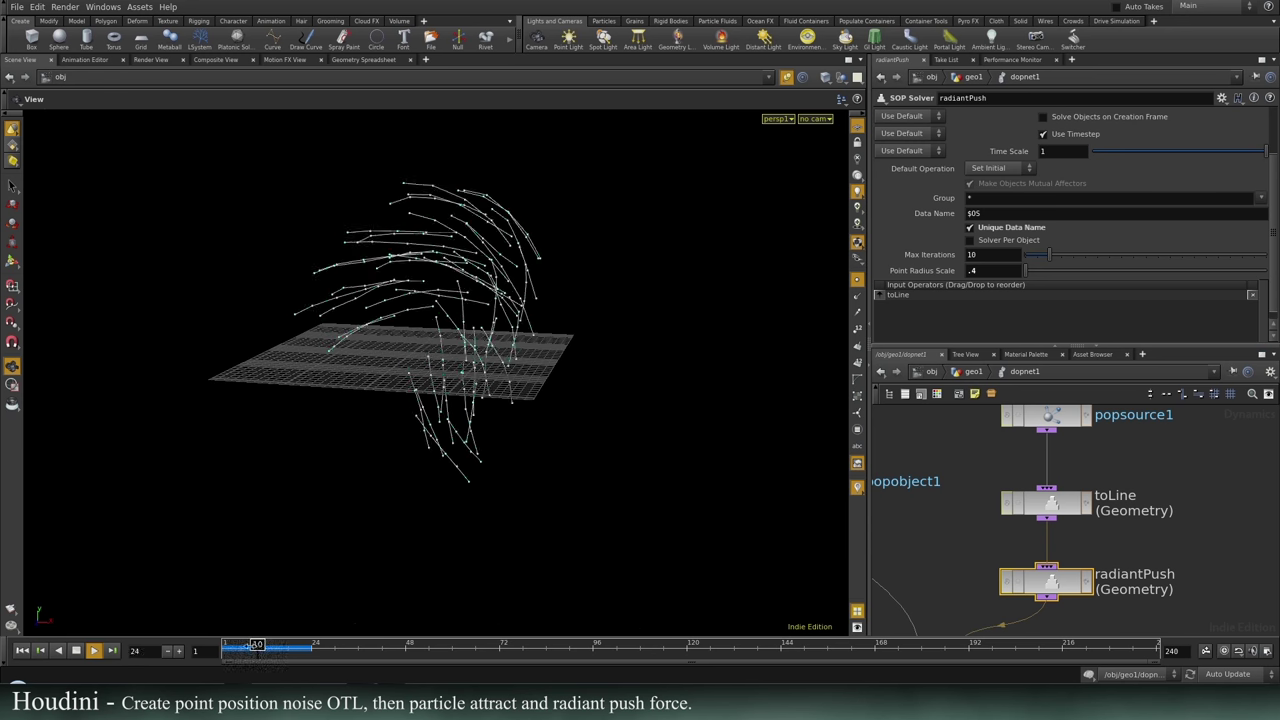
{"action": "left_click_drag", "start_coordinate": [248, 652], "coordinate": [229, 658]}
{"action": "left_click_drag", "start_coordinate": [415, 282], "coordinate": [357, 331]}
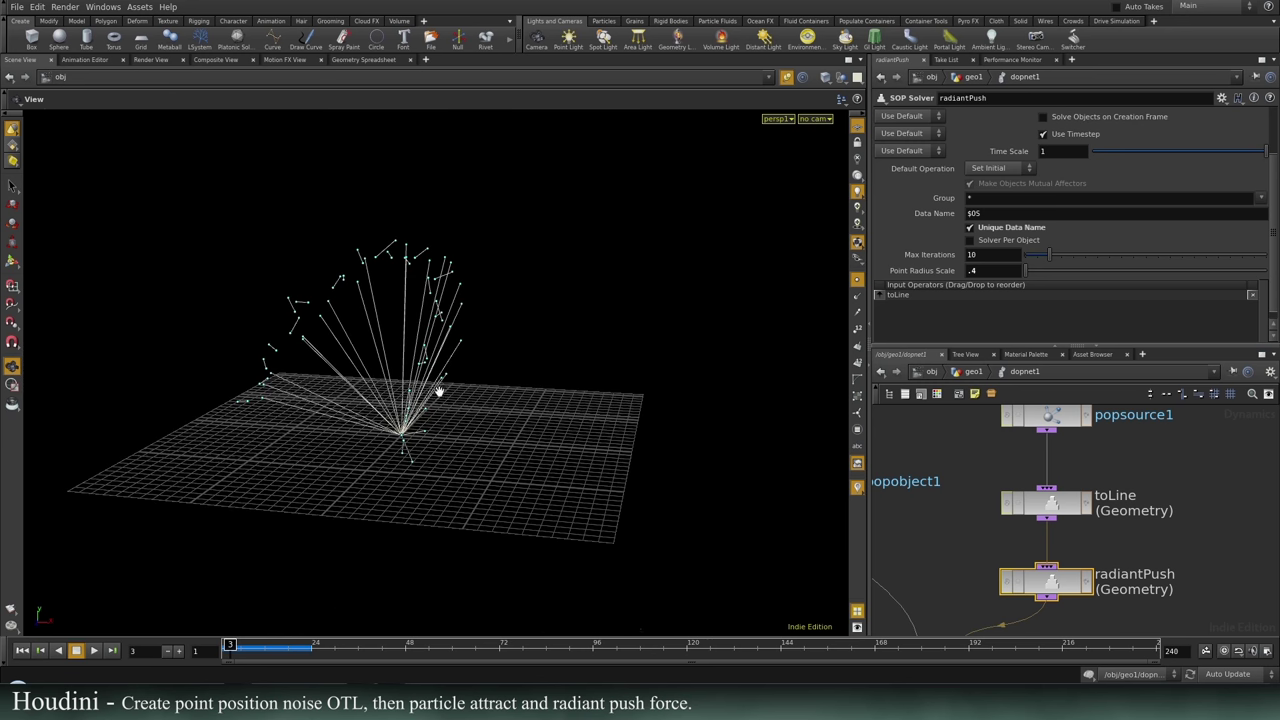
Check the node info of line1 and point1 inside foreach1, and move point1 between line1 and trail1.
{"action": "left_click", "coordinate": [968, 372]}
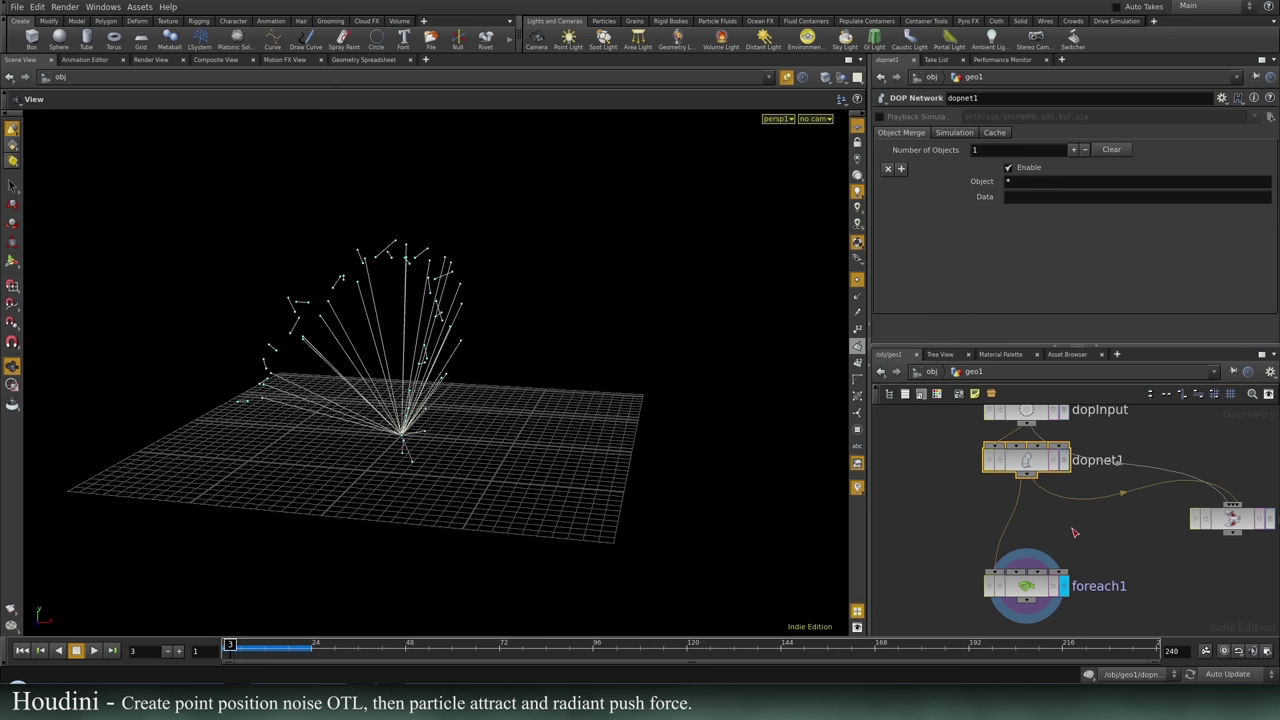
{"action": "double_click", "coordinate": [1026, 586]}
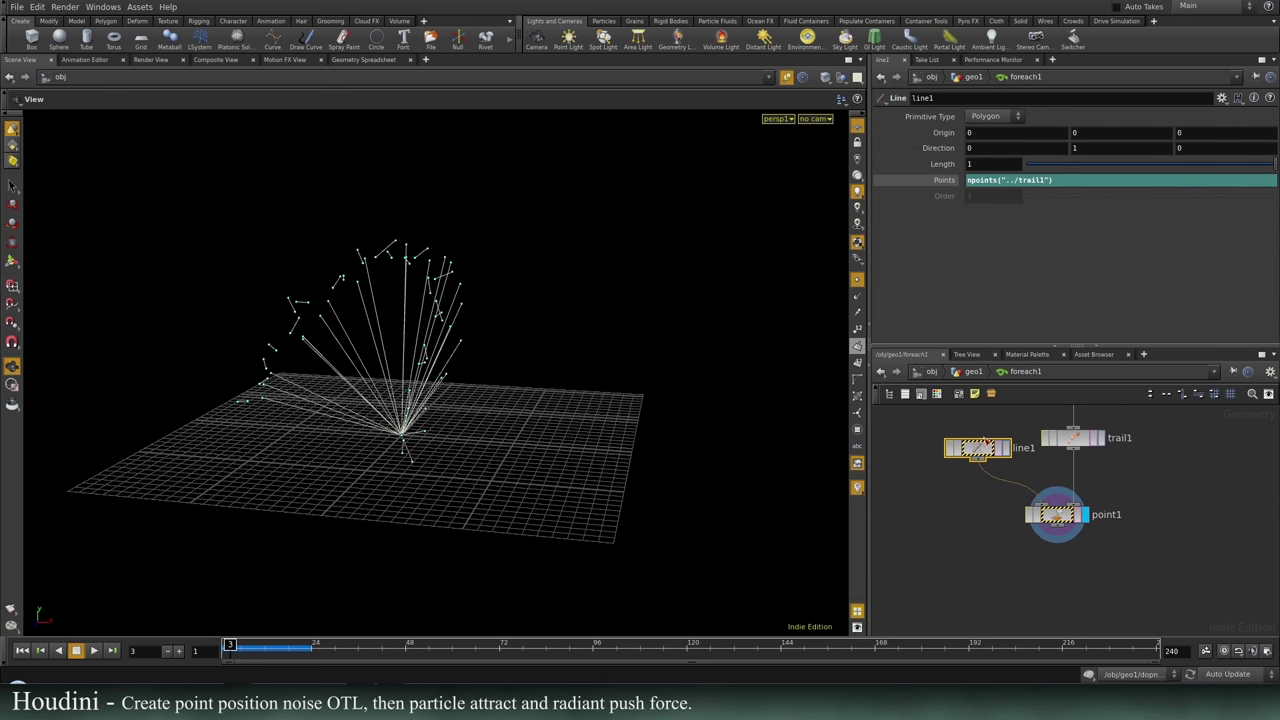
{"action": "middle_click", "coordinate": [979, 451]}
{"action": "middle_click", "coordinate": [1057, 518]}
{"action": "left_click_drag", "start_coordinate": [1057, 518], "coordinate": [1032, 524]}
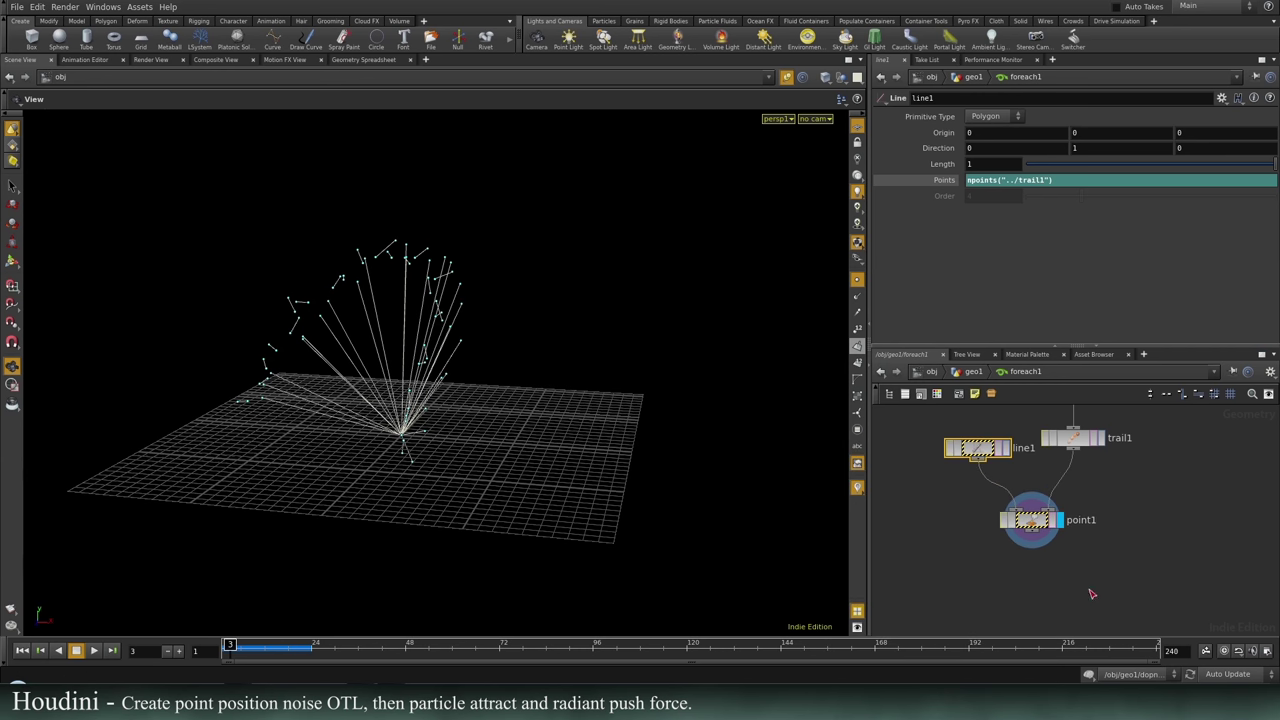
Add a Switch node below point1 and wire point1's output into it.
{"action": "middle_click_drag", "start_coordinate": [1108, 588], "coordinate": [1099, 532]}
{"action": "key", "text": "Tab"}
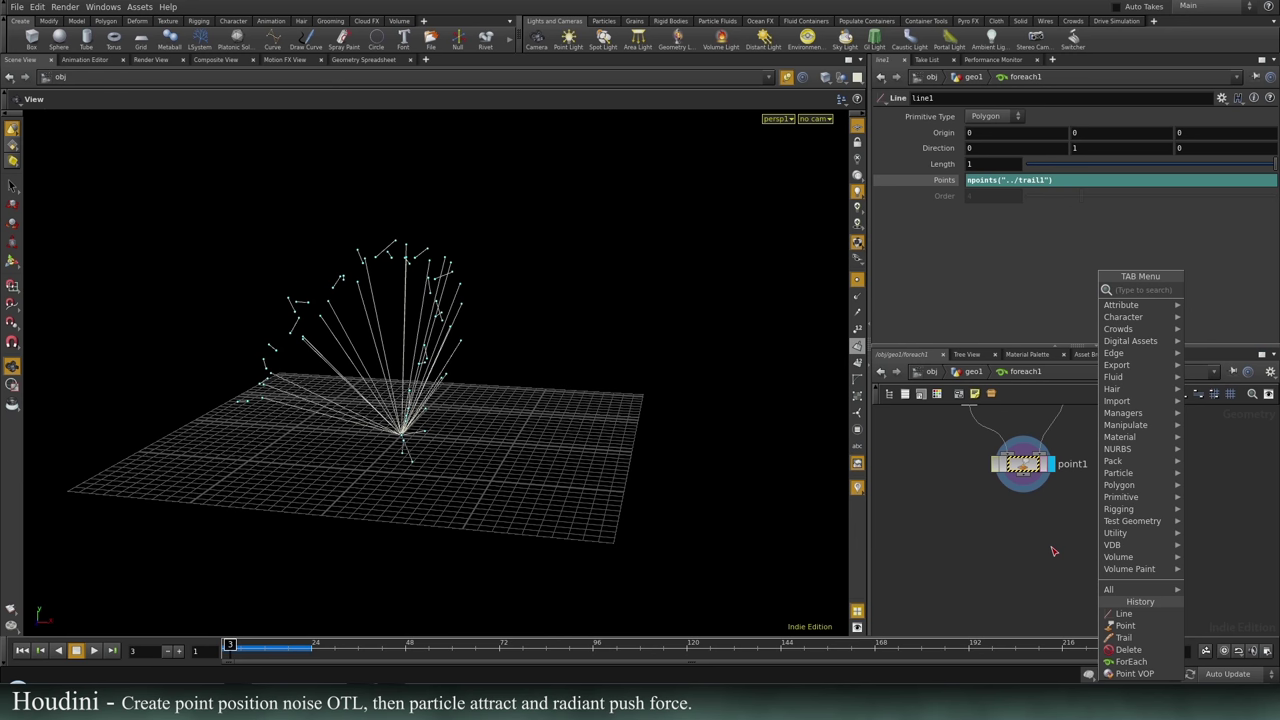
{"action": "type", "text": "swt"}
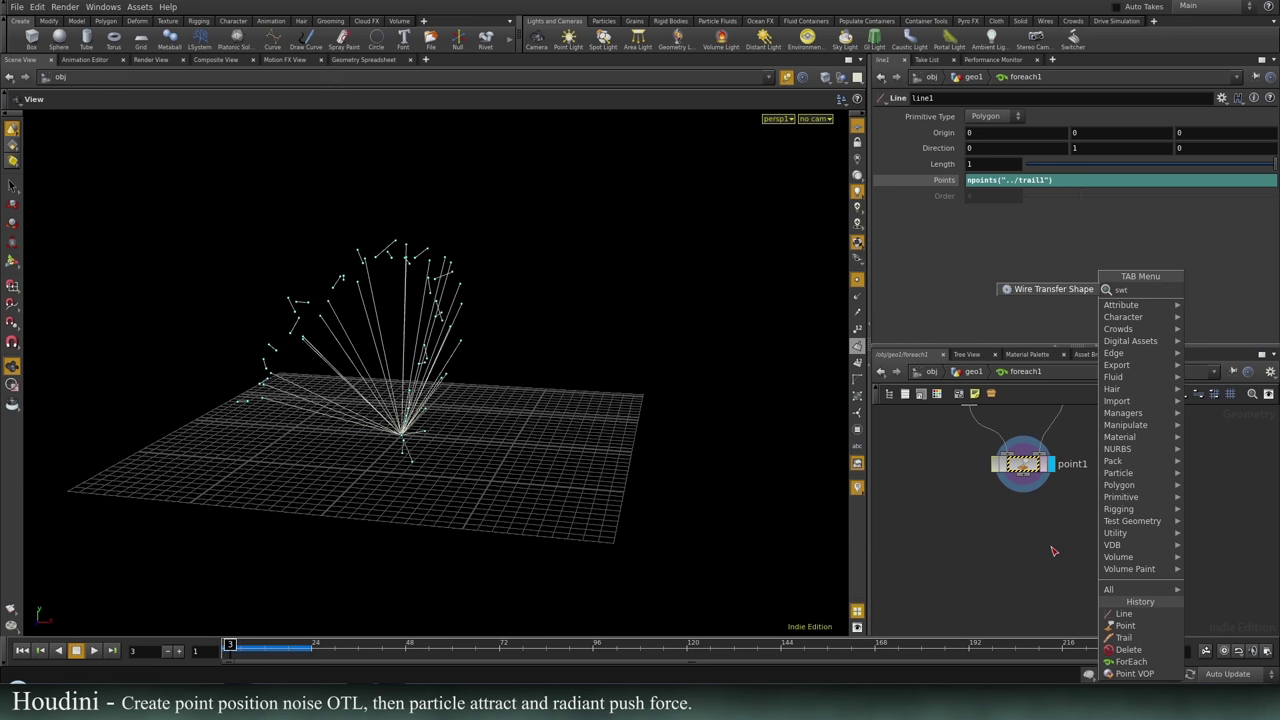
{"action": "key", "text": "Escape"}
{"action": "key", "text": "Tab"}
{"action": "type", "text": "swi"}
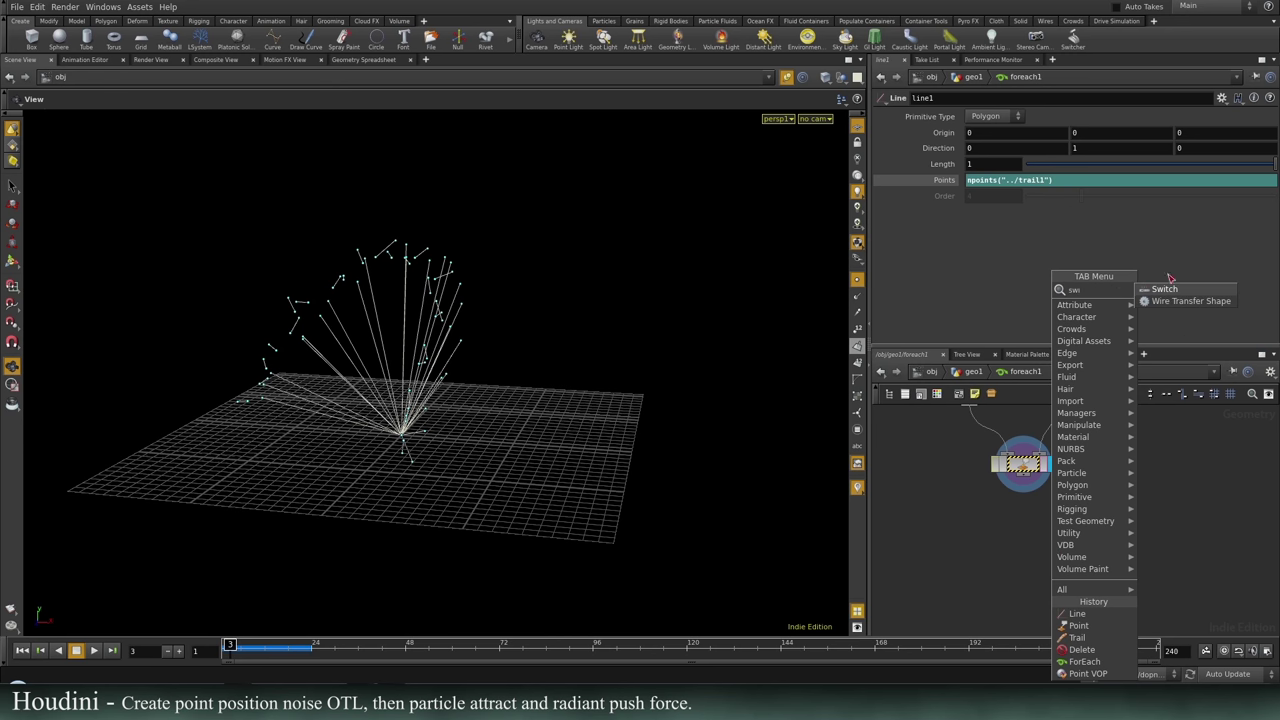
{"action": "left_click", "coordinate": [1165, 289]}
{"action": "left_click", "coordinate": [1068, 540]}
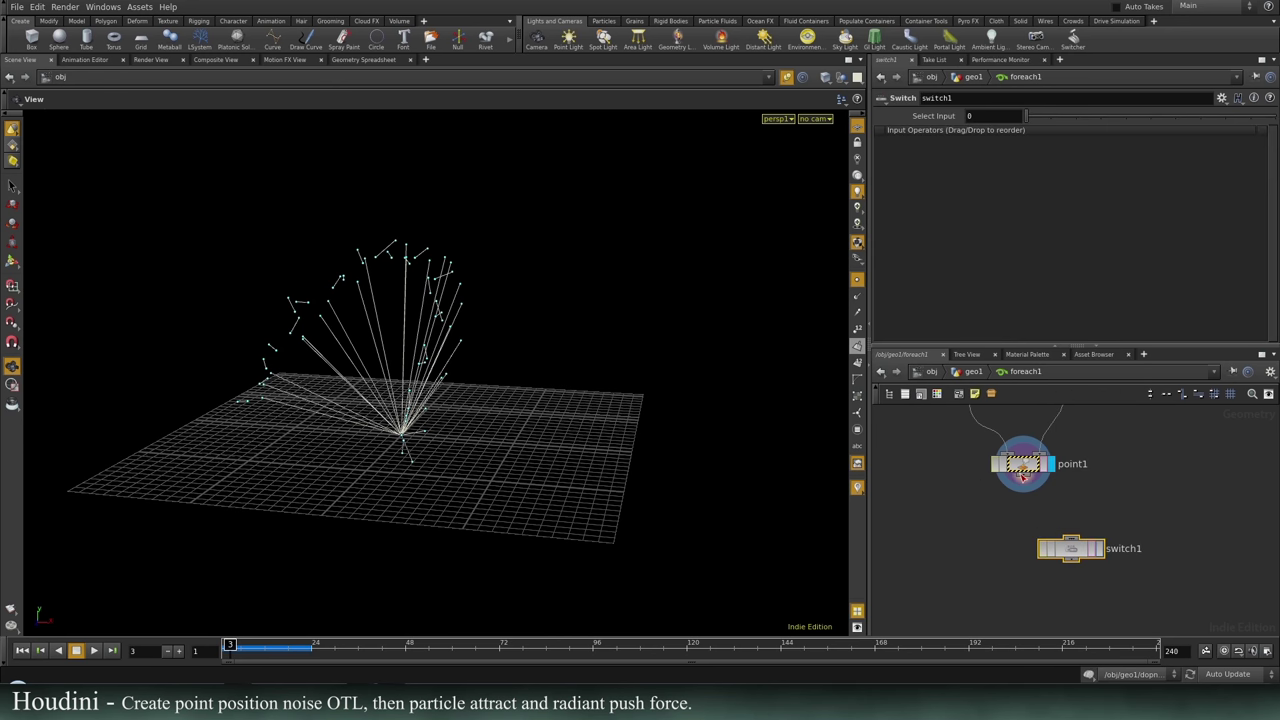
{"action": "left_click_drag", "start_coordinate": [1070, 522], "coordinate": [1088, 538]}
Add a Null node as switch1's second input and make switch1 the displayed node.
{"action": "middle_click_drag", "start_coordinate": [1138, 449], "coordinate": [1100, 491]}
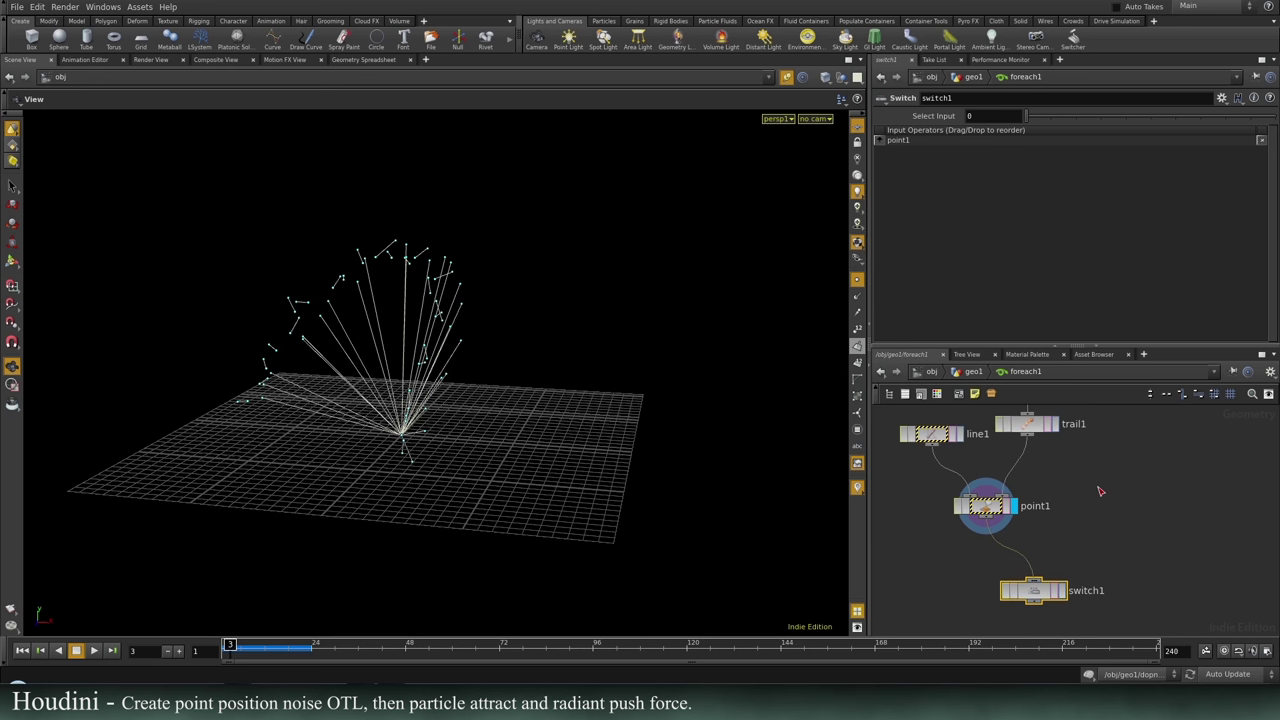
{"action": "left_click", "coordinate": [1098, 489]}
{"action": "key", "text": "Tab"}
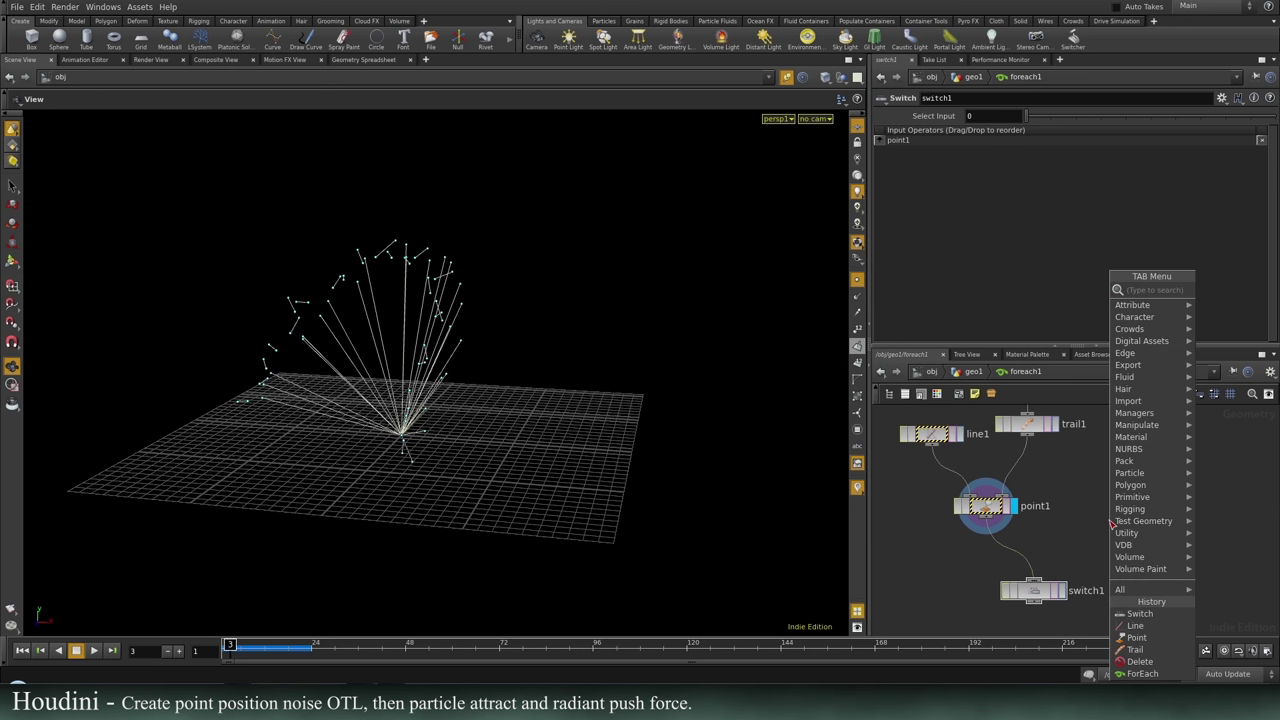
{"action": "type", "text": "null"}
{"action": "key", "text": "Return"}
{"action": "left_click", "coordinate": [1100, 488]}
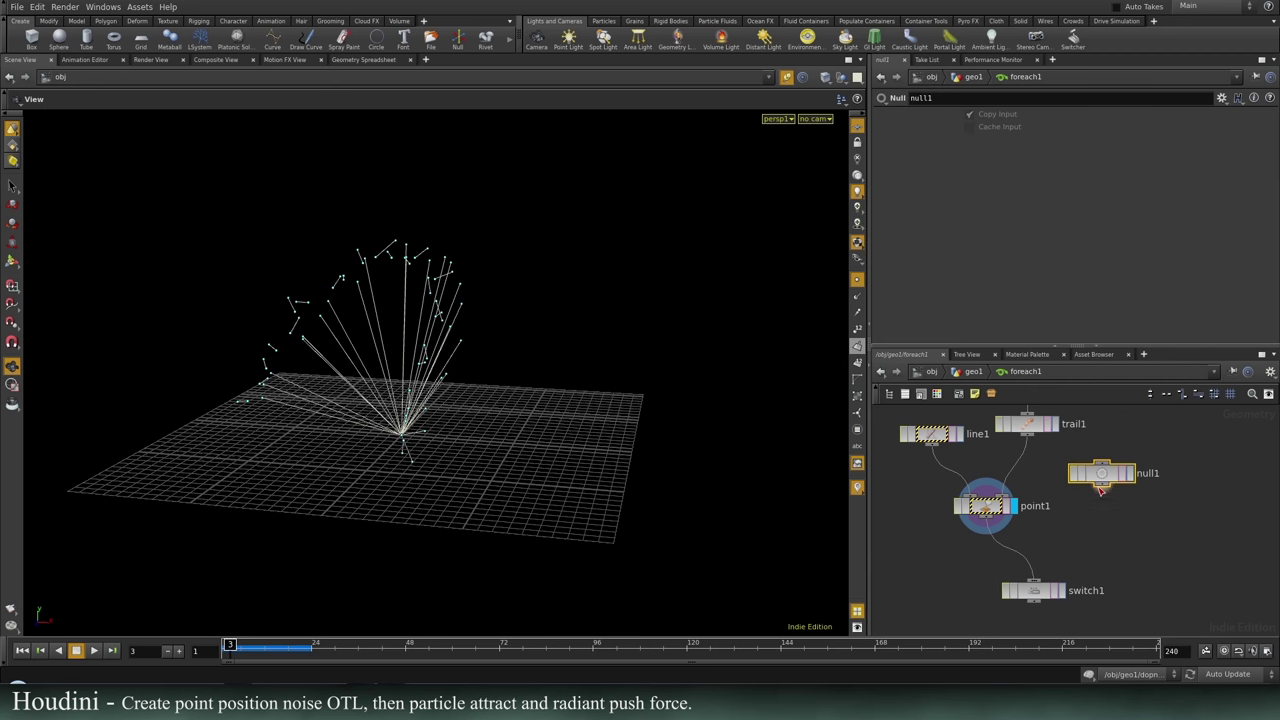
{"action": "left_click", "coordinate": [1041, 589]}
{"action": "left_click_drag", "start_coordinate": [1107, 485], "coordinate": [1105, 515]}
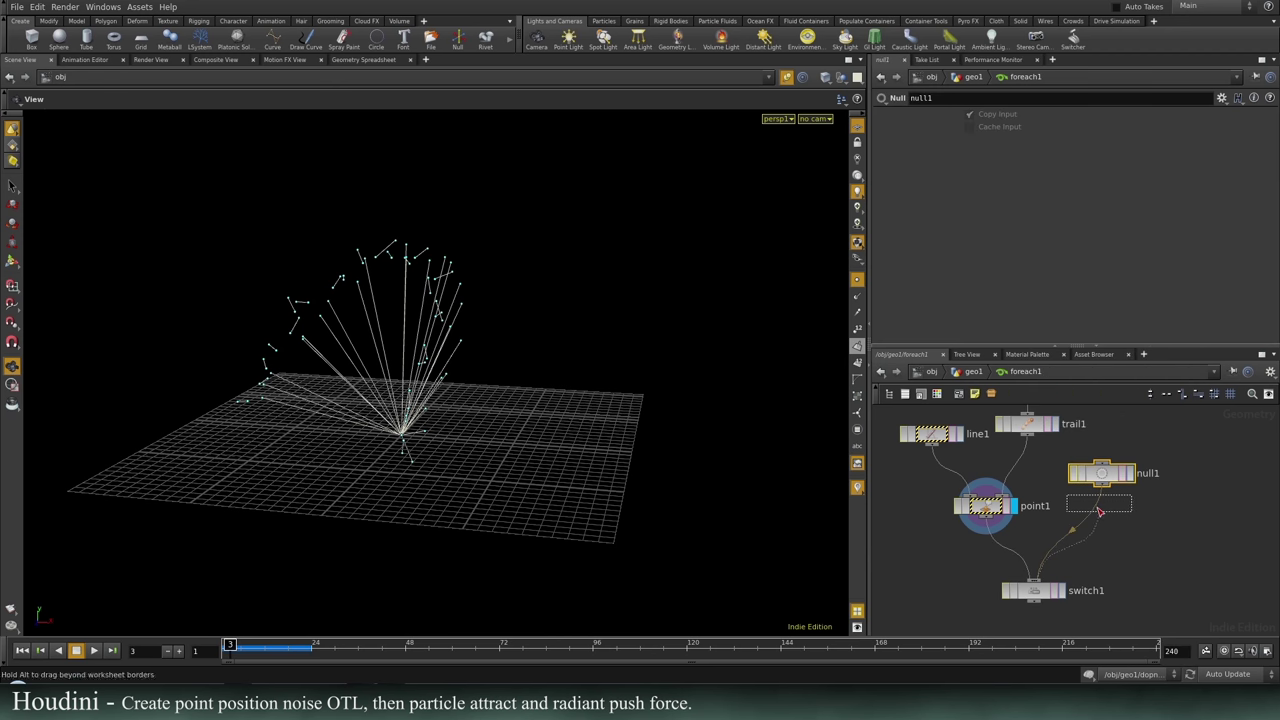
{"action": "left_click", "coordinate": [1060, 592]}
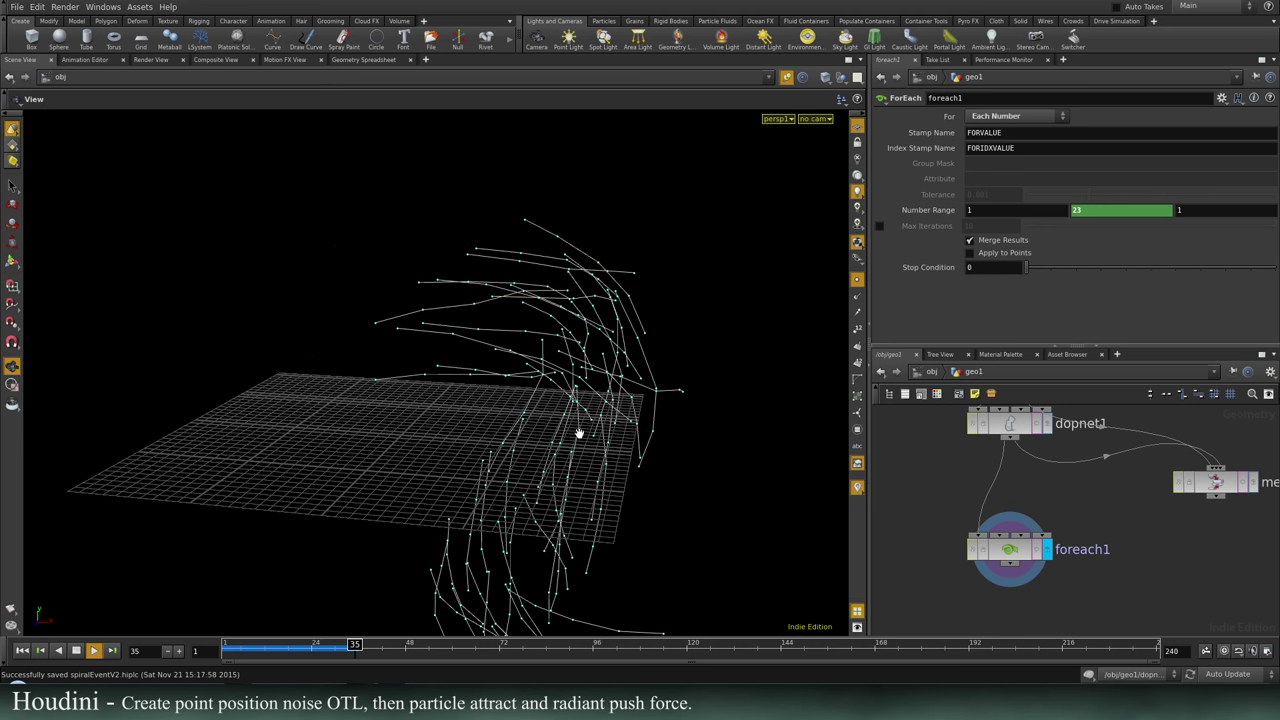
Examine foreach1's trail curves from several angles during playback and at frame 55.
{"action": "mouse_move", "coordinate": [617, 331]}
{"action": "left_mouse_down"}
{"action": "mouse_move", "coordinate": [606, 303]}
{"action": "mouse_move", "coordinate": [634, 342]}
{"action": "left_mouse_up"}
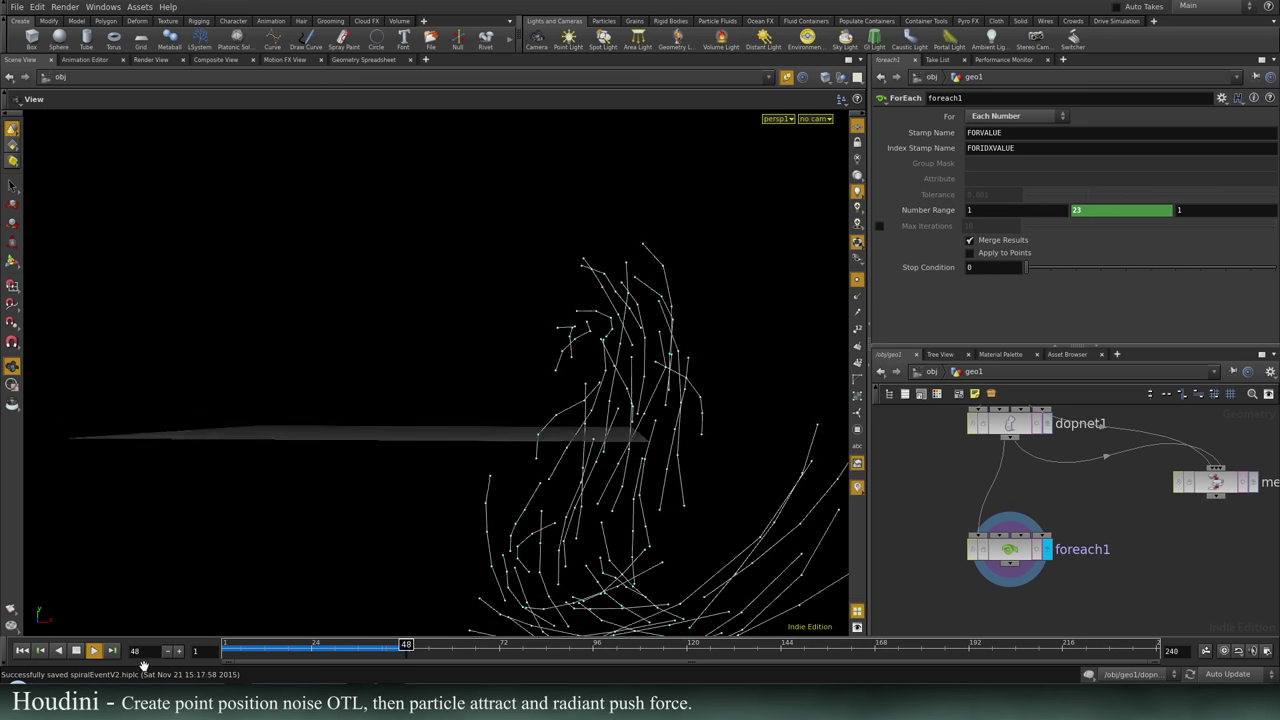
{"action": "left_click", "coordinate": [76, 651]}
{"action": "left_click_drag", "start_coordinate": [369, 543], "coordinate": [640, 631]}
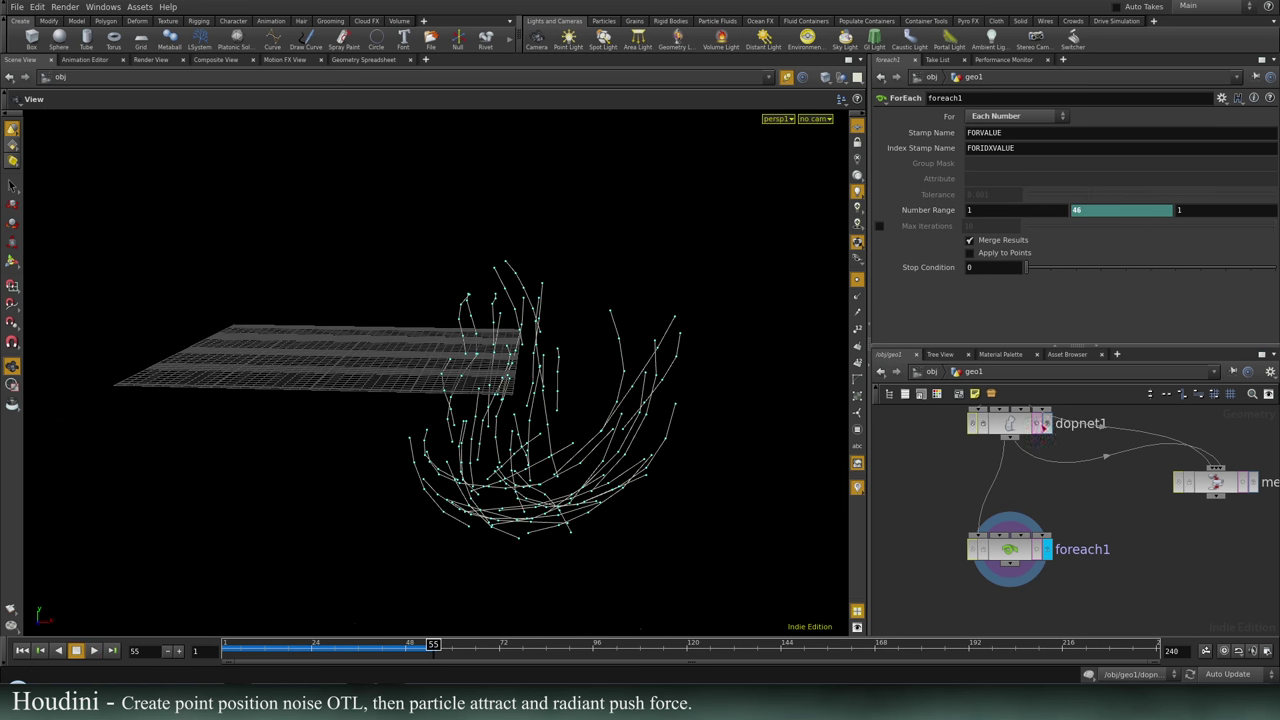
Display dopnet1, turn on real-time playback, and review the particle motion up to frame 178.
{"action": "left_click", "coordinate": [1046, 424]}
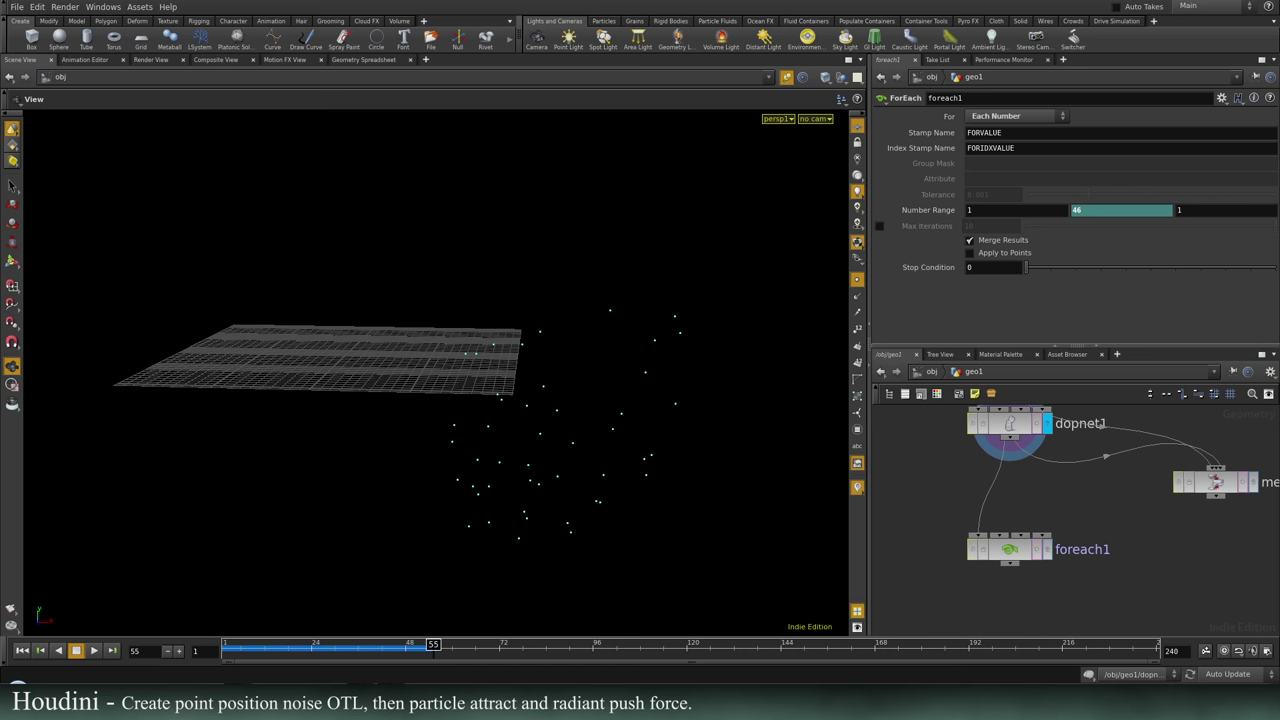
{"action": "left_click", "coordinate": [94, 651]}
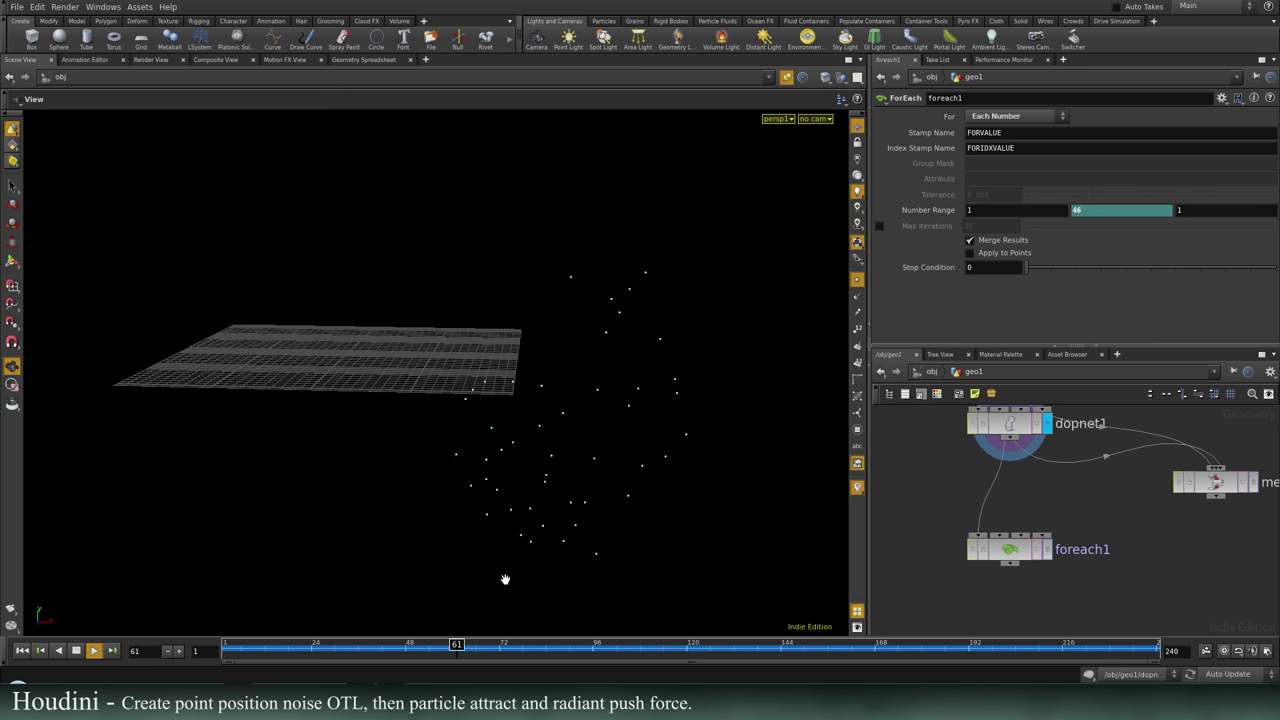
{"action": "left_click", "coordinate": [1225, 651]}
{"action": "left_click_drag", "start_coordinate": [289, 560], "coordinate": [454, 457]}
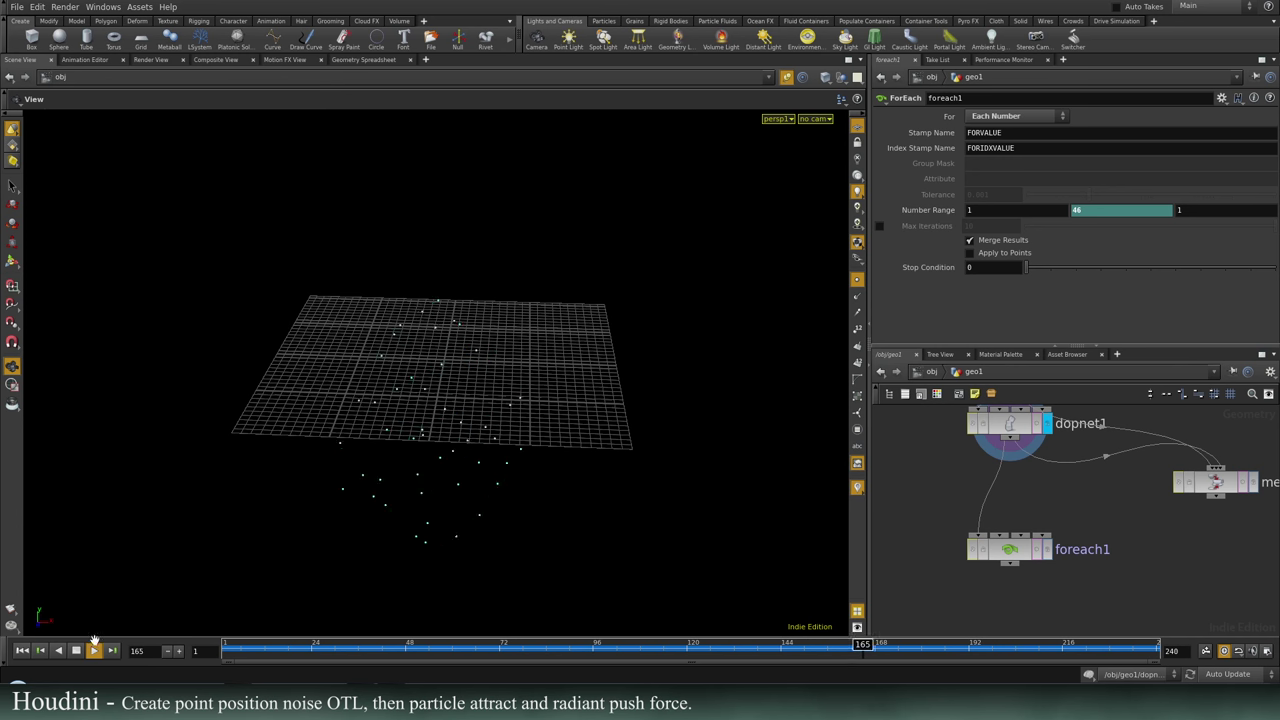
{"action": "left_click", "coordinate": [75, 651]}
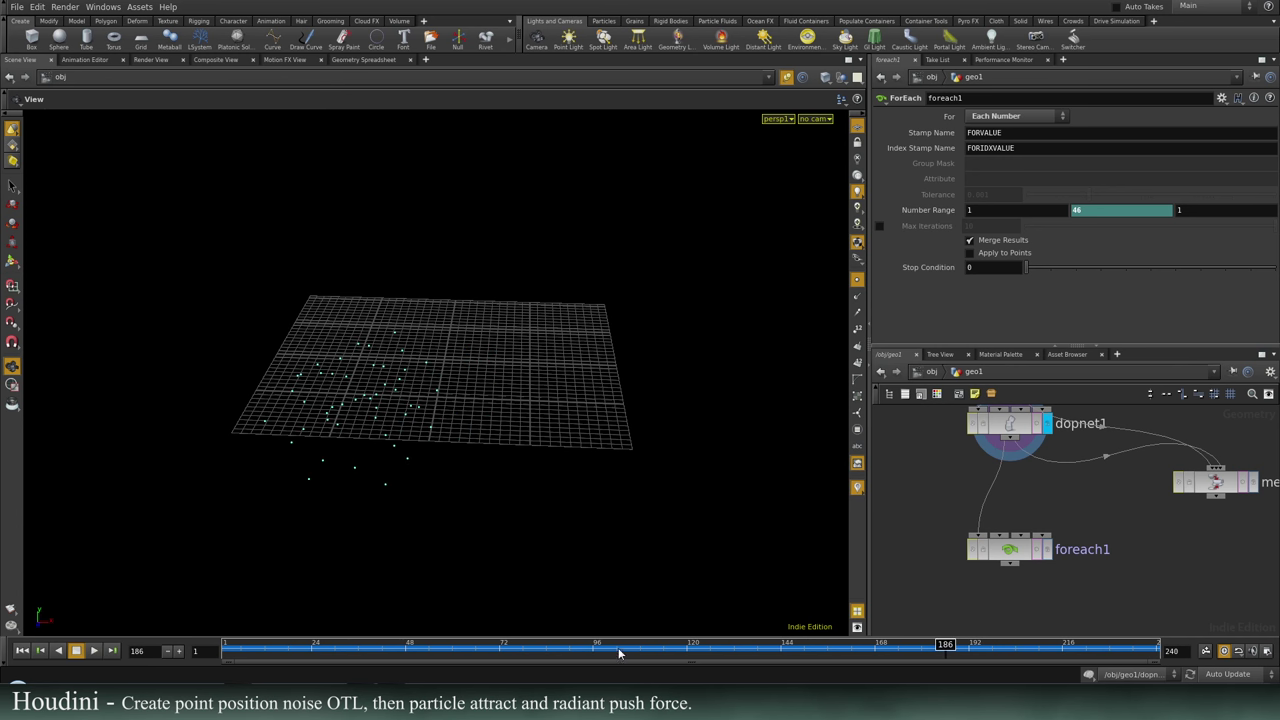
{"action": "mouse_move", "coordinate": [619, 651]}
{"action": "left_mouse_down"}
{"action": "mouse_move", "coordinate": [452, 651]}
{"action": "mouse_move", "coordinate": [775, 651]}
{"action": "mouse_move", "coordinate": [682, 670]}
{"action": "mouse_move", "coordinate": [851, 684]}
{"action": "left_mouse_up"}
{"action": "left_click_drag", "start_coordinate": [980, 684], "coordinate": [913, 680]}
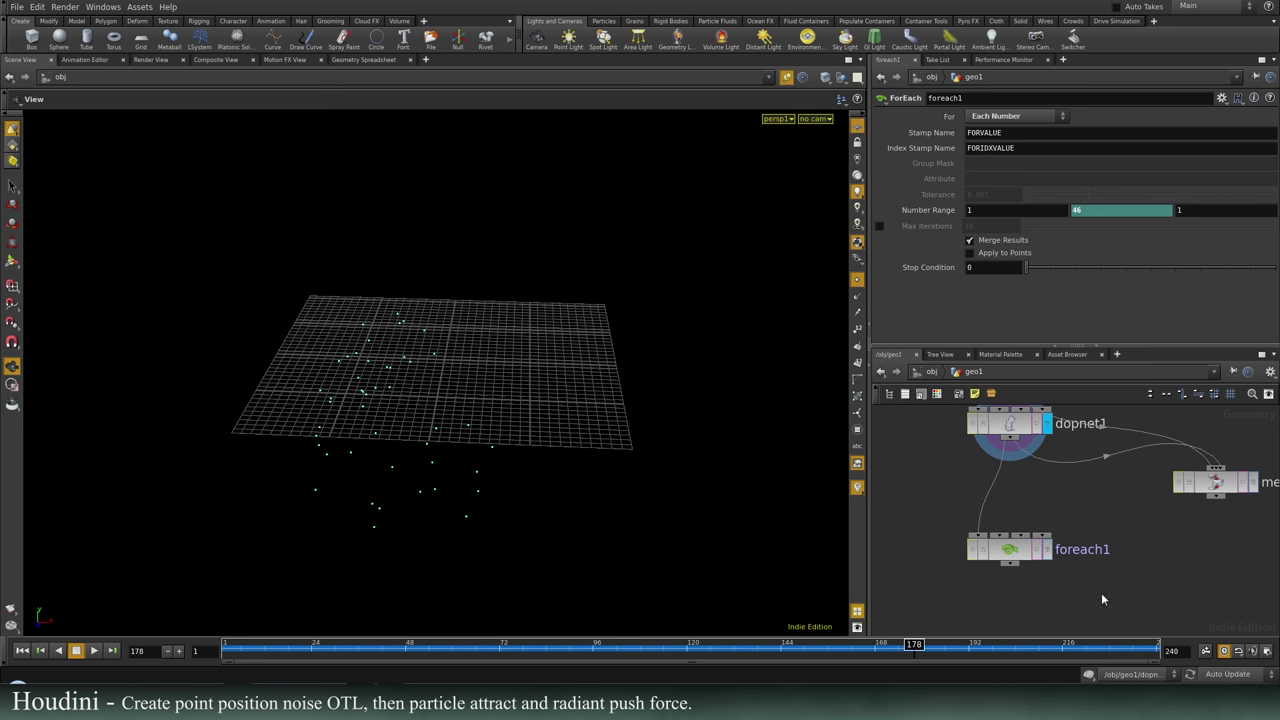
Display foreach1 and inspect its trail curves up close at frame 118.
{"action": "left_click", "coordinate": [1047, 549]}
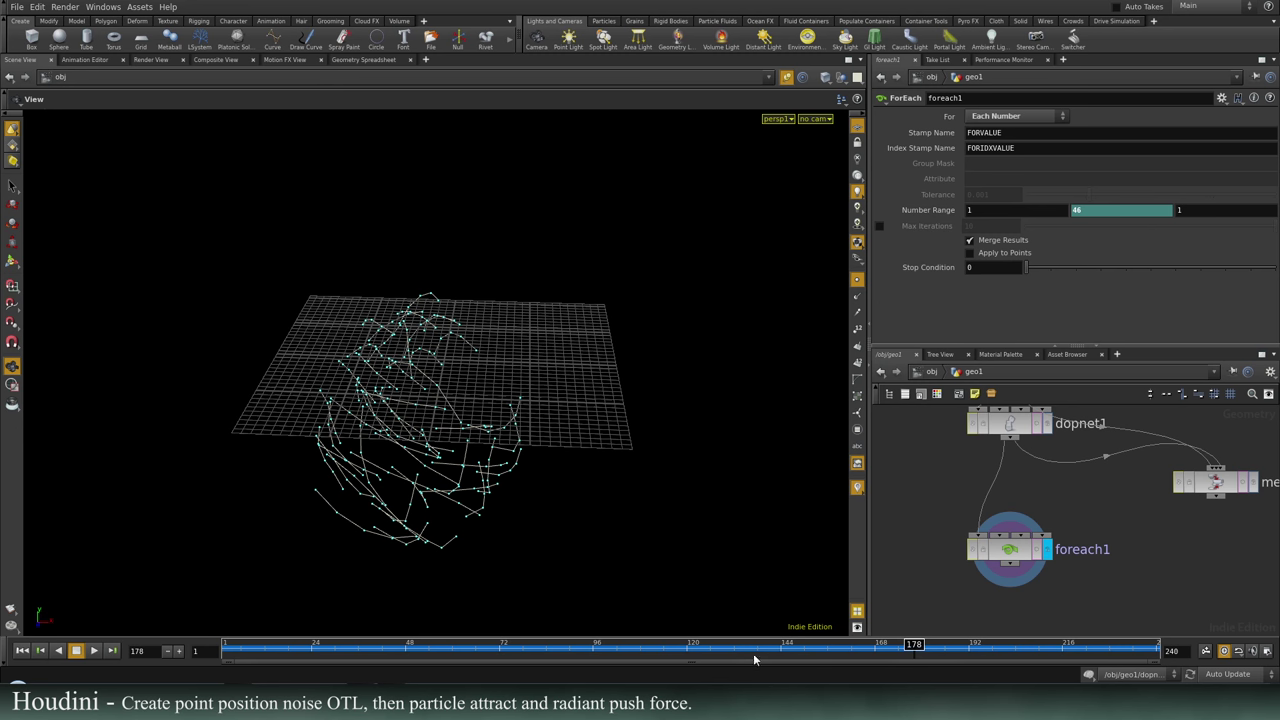
{"action": "left_click_drag", "start_coordinate": [755, 652], "coordinate": [679, 652]}
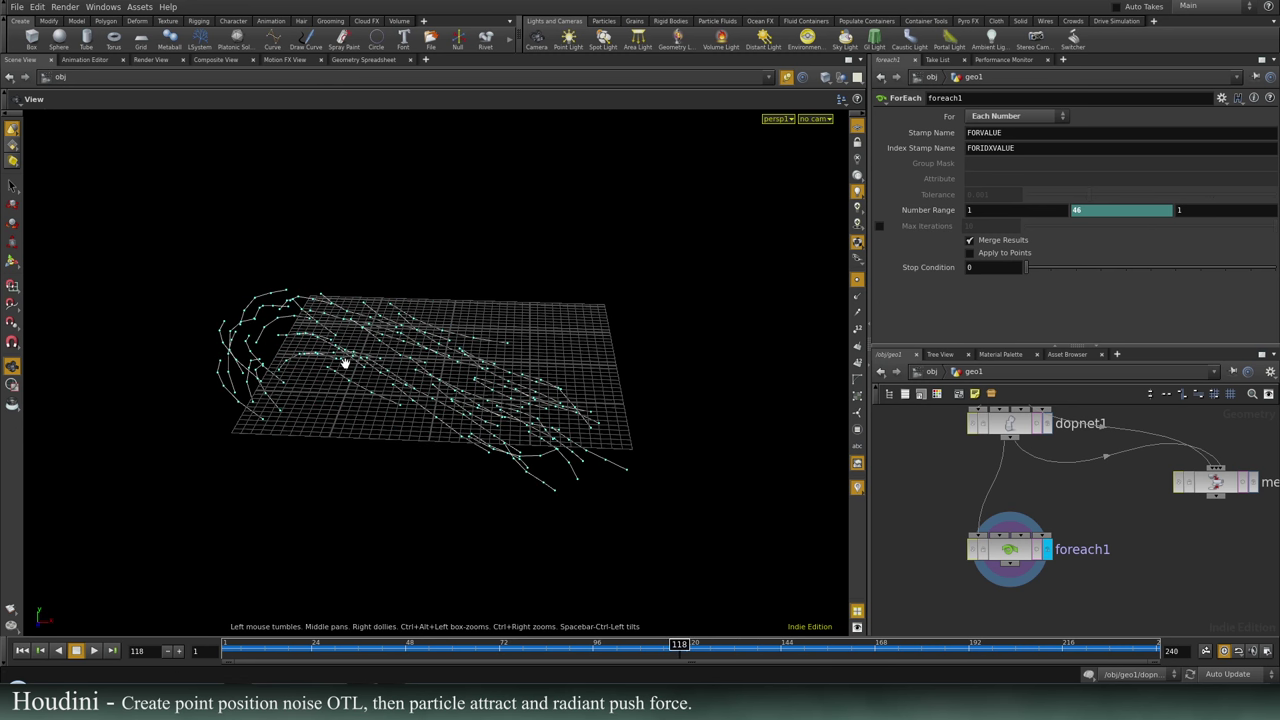
{"action": "right_click_drag", "start_coordinate": [343, 363], "coordinate": [626, 388]}
{"action": "mouse_move", "coordinate": [626, 388]}
{"action": "left_mouse_down"}
{"action": "mouse_move", "coordinate": [594, 466]}
{"action": "mouse_move", "coordinate": [615, 393]}
{"action": "left_mouse_up"}
Inside foreach1, move switch1 lower and insert a Resample node between point1 and switch1.
{"action": "double_click", "coordinate": [1016, 558]}
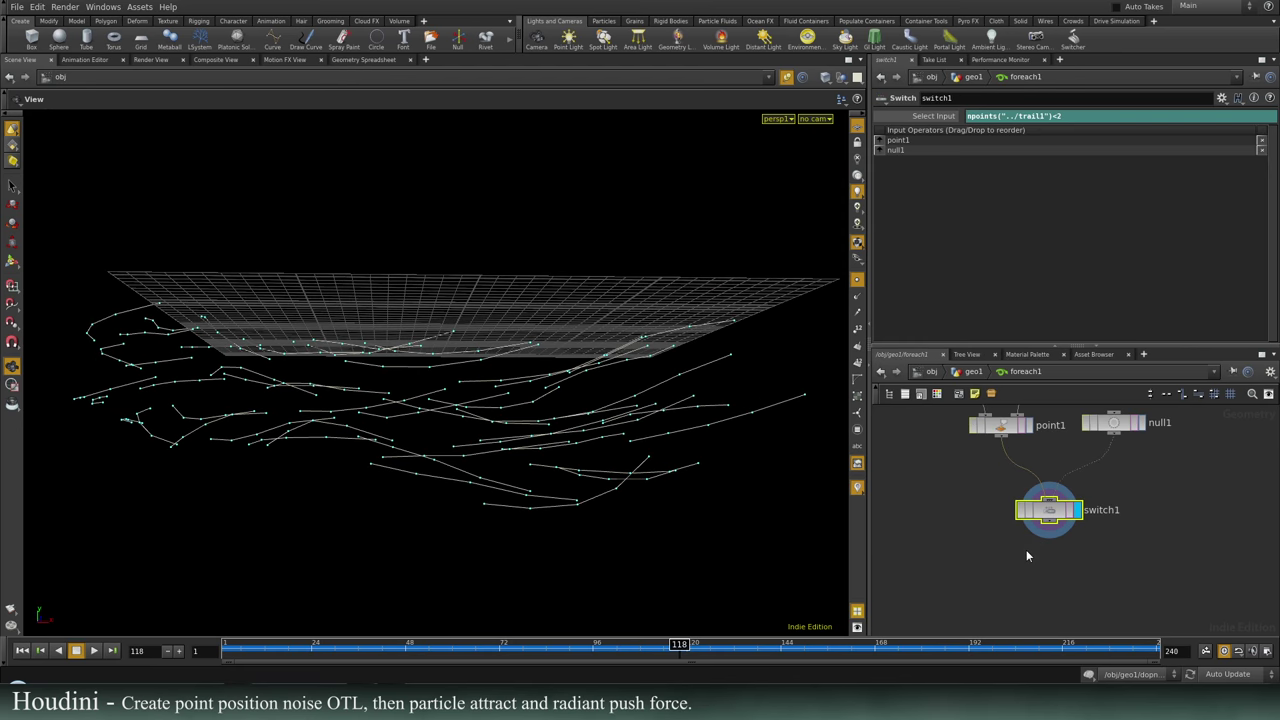
{"action": "left_click", "coordinate": [1111, 551]}
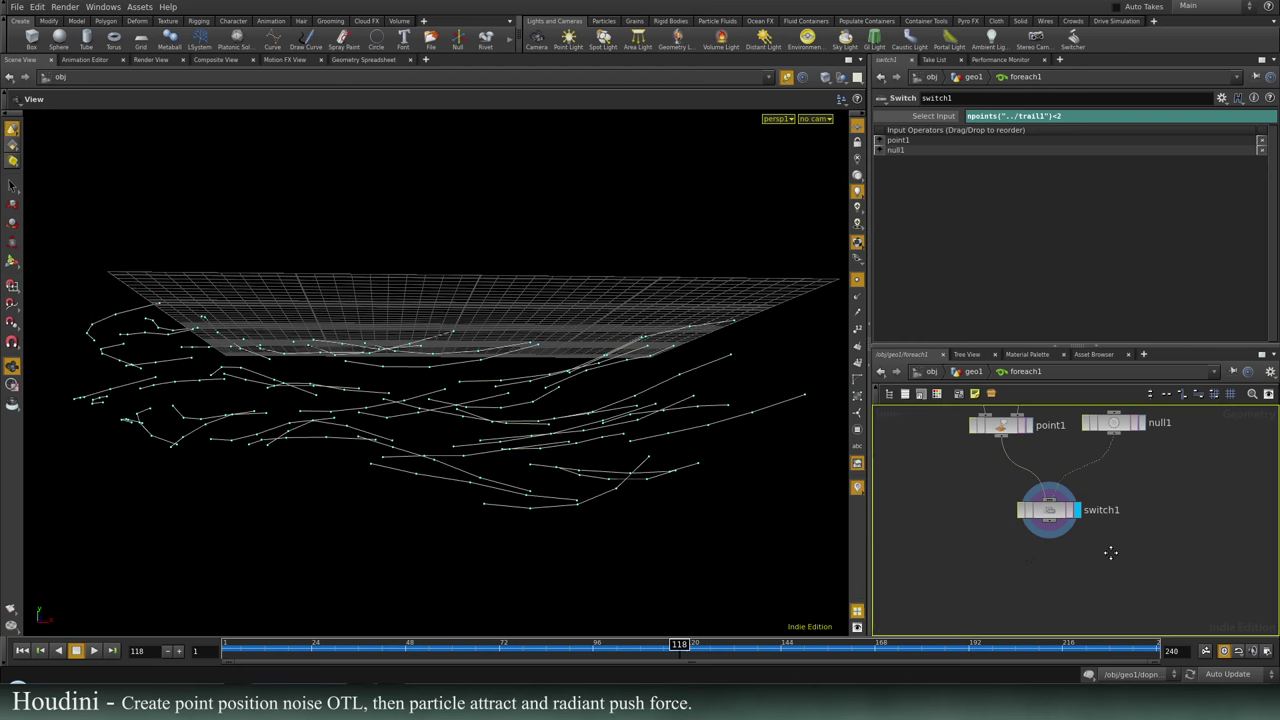
{"action": "left_click_drag", "start_coordinate": [1067, 519], "coordinate": [1102, 601]}
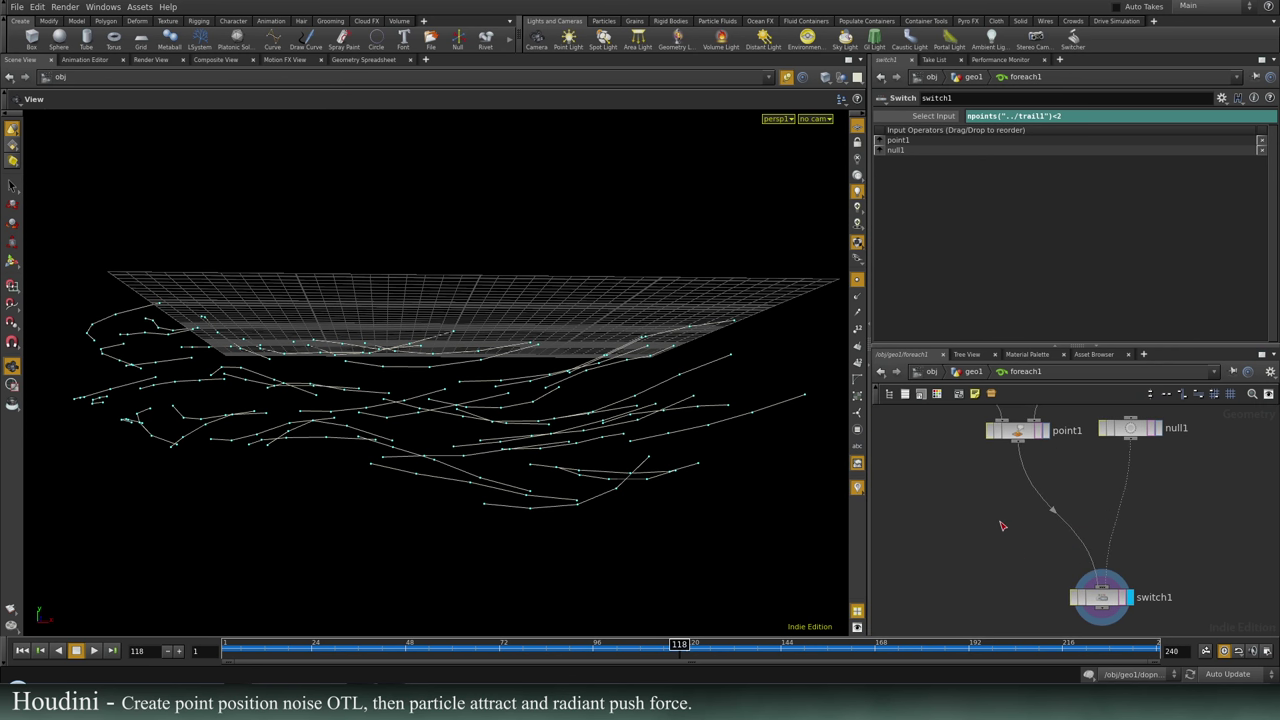
{"action": "key", "text": "Tab"}
{"action": "type", "text": "res"}
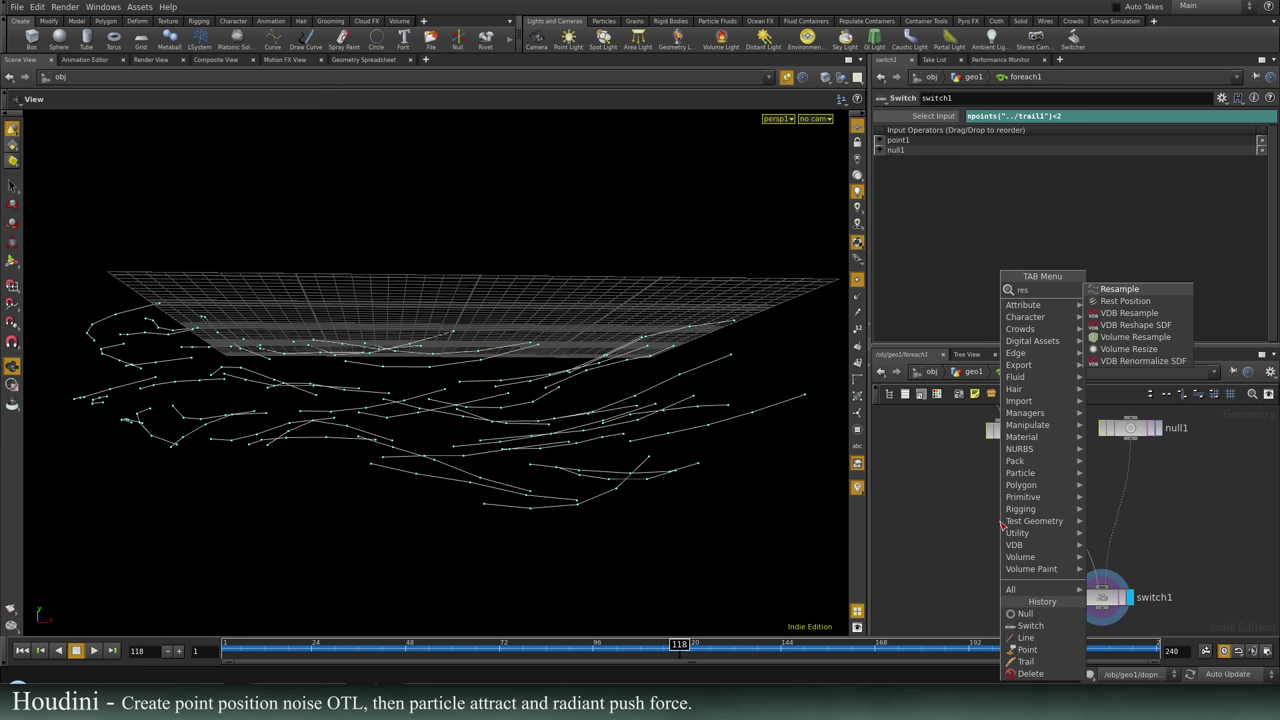
{"action": "key", "text": "Return"}
{"action": "left_click", "coordinate": [1037, 483]}
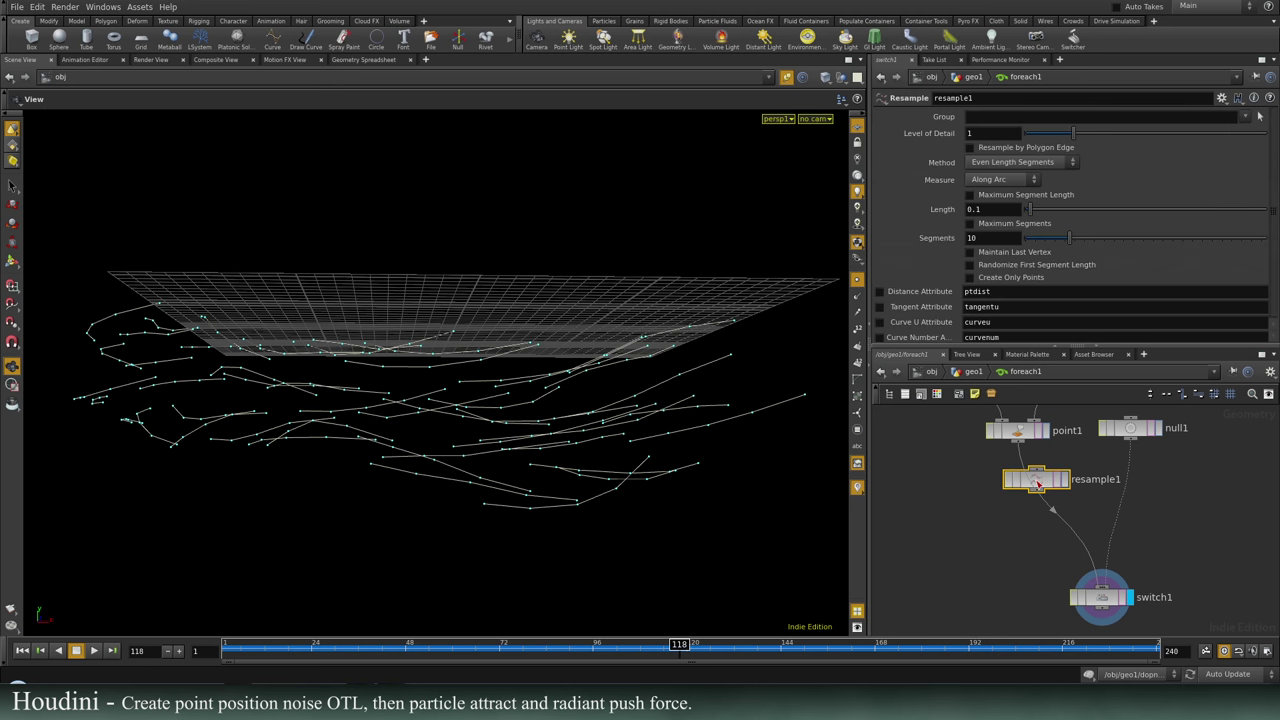
{"action": "left_click_drag", "start_coordinate": [1037, 485], "coordinate": [1019, 489]}
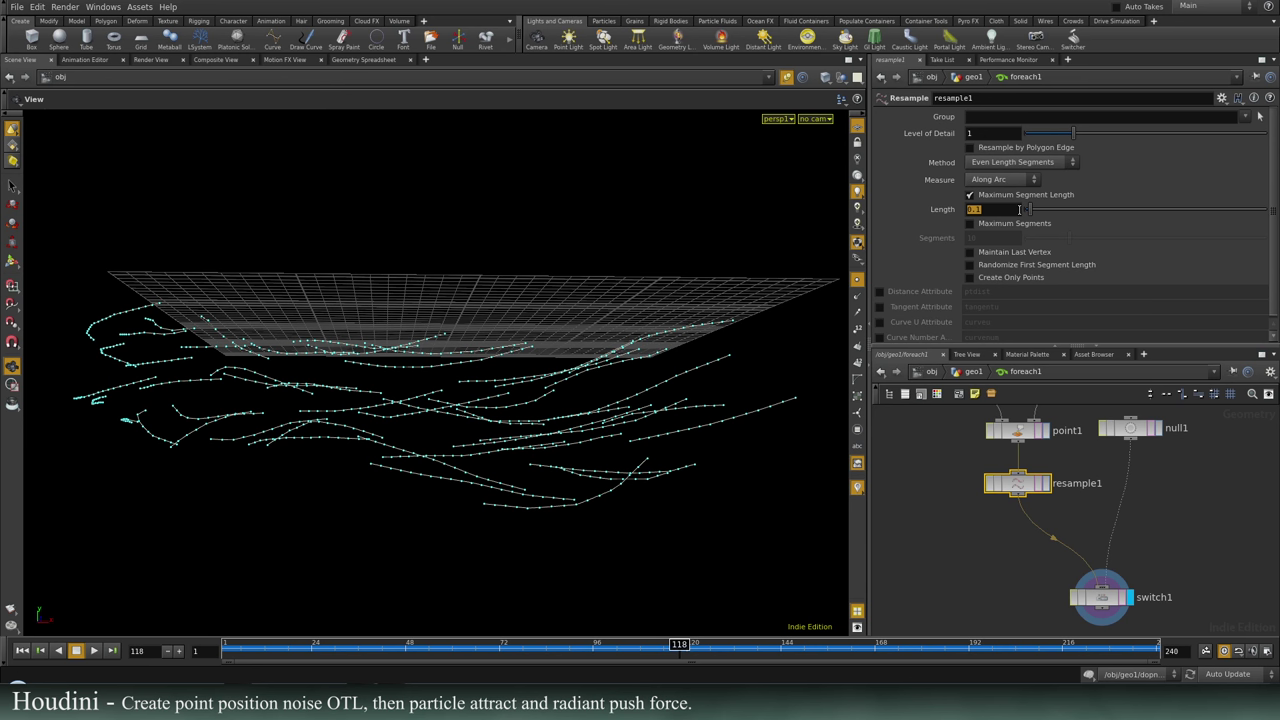
Set resample1's maximum segment length to 0.15 with Maintain Last Vertex enabled, and check the curves at frame 29.
{"action": "key", "text": "Return"}
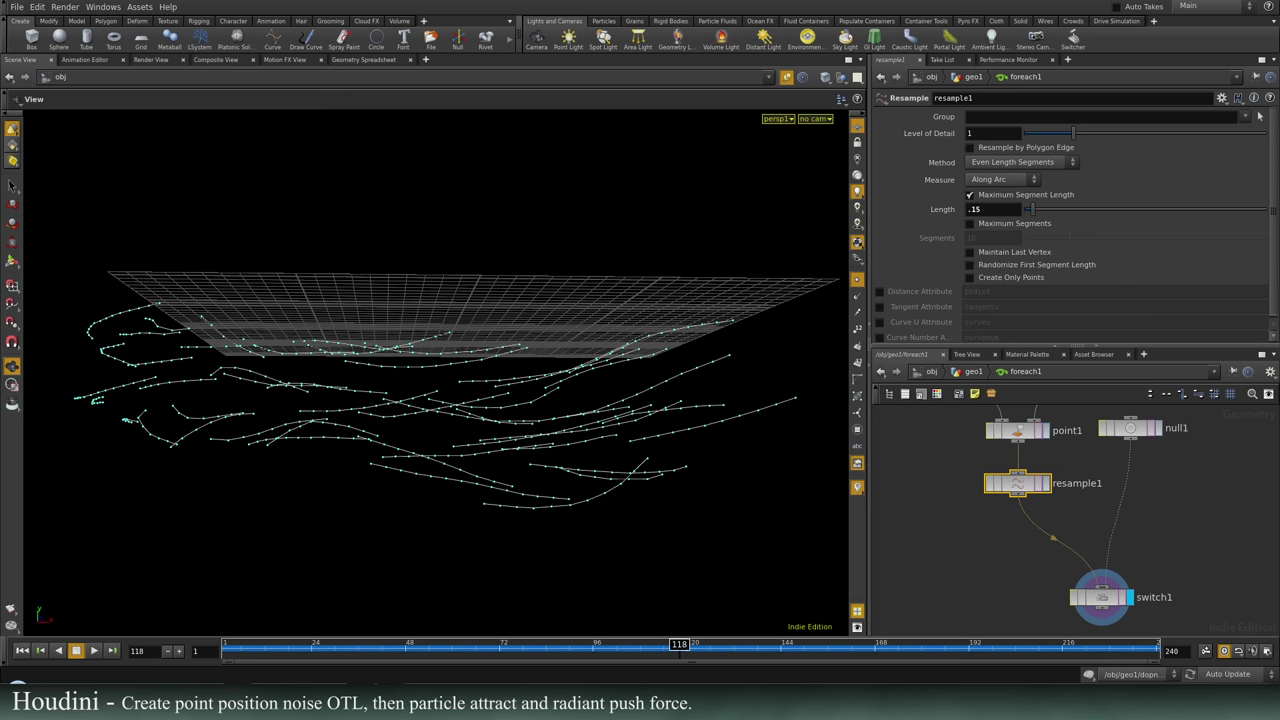
{"action": "left_click", "coordinate": [1050, 150]}
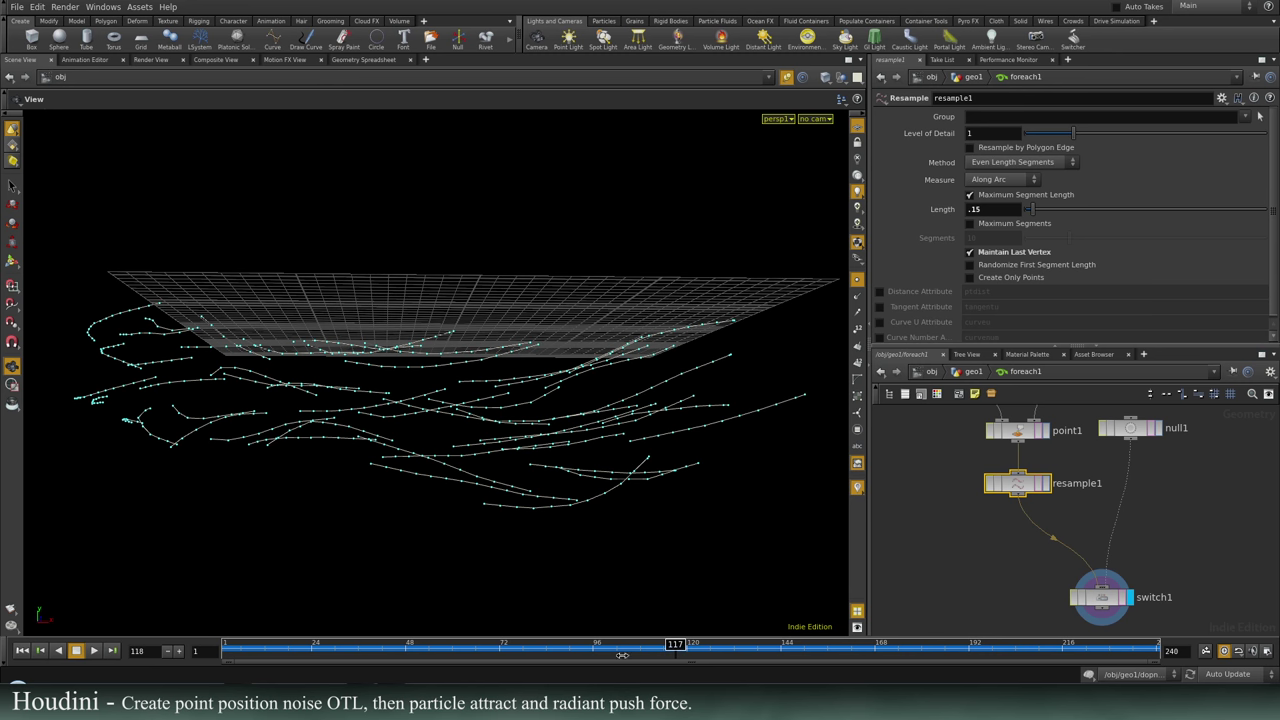
{"action": "left_click_drag", "start_coordinate": [622, 651], "coordinate": [322, 622]}
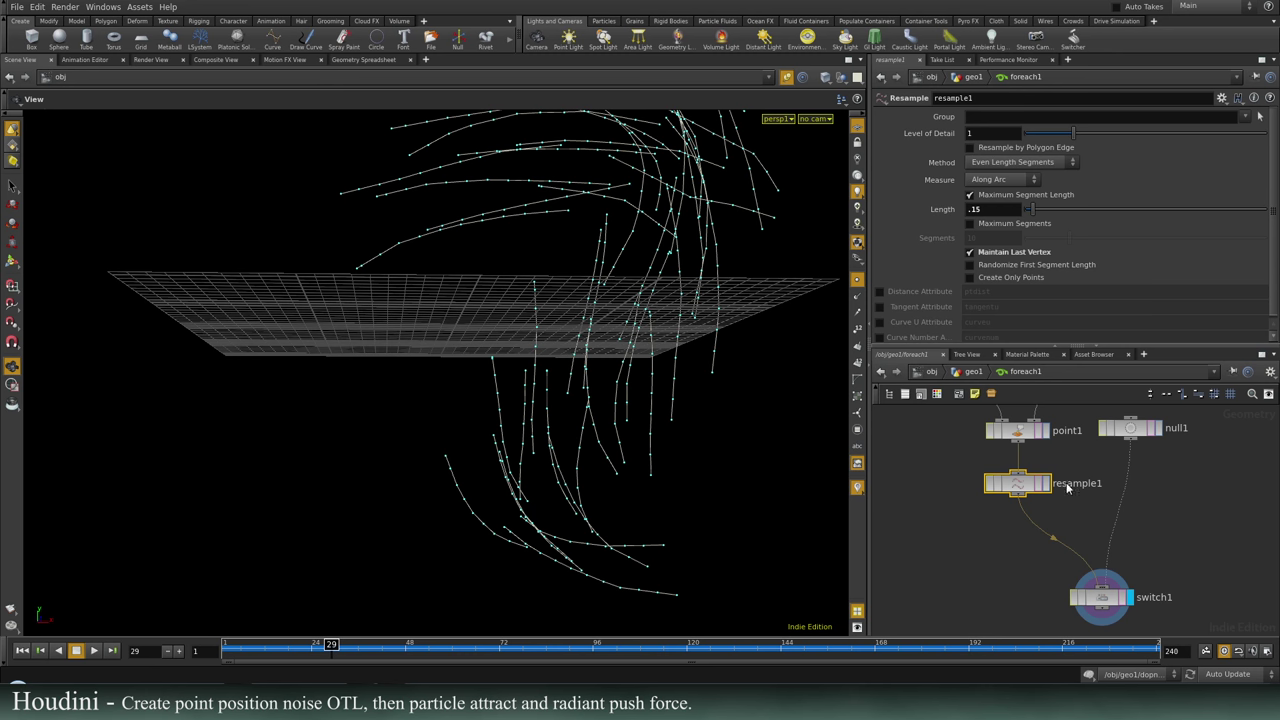
Insert a Smooth node between resample1 and switch1 and inspect the smoothed trail curves.
{"action": "key", "text": "Tab"}
{"action": "type", "text": "smo"}
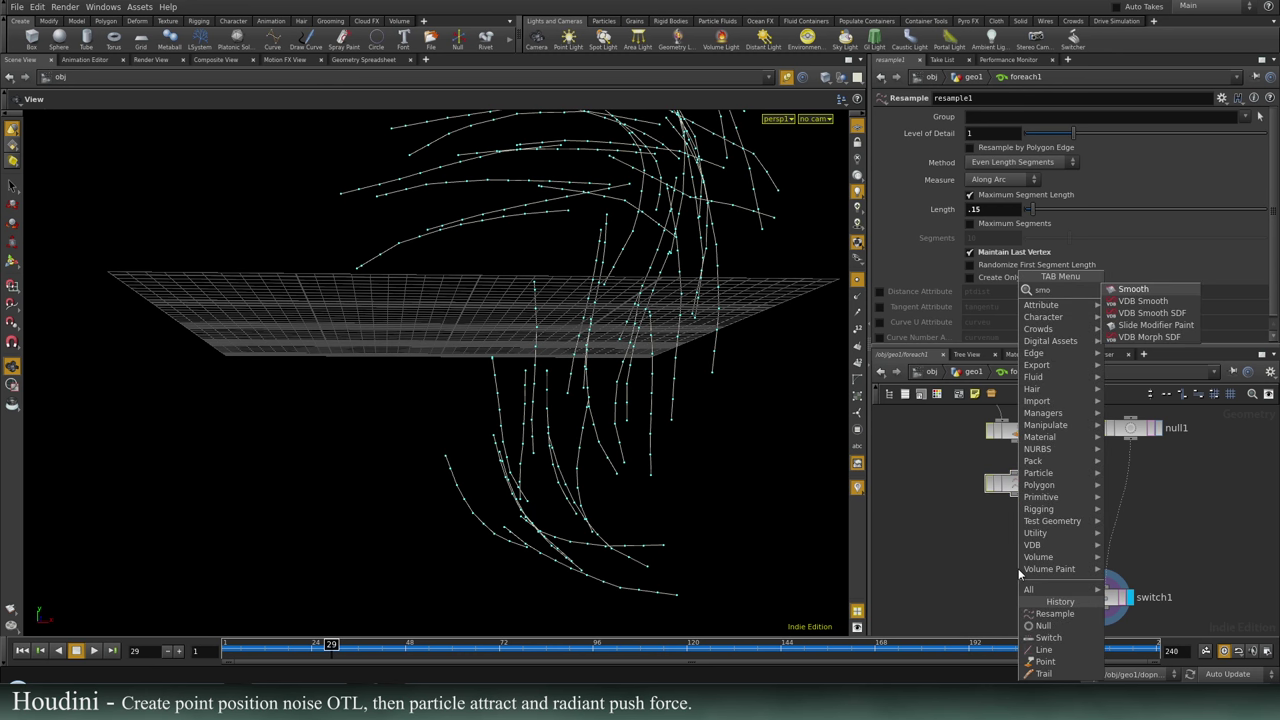
{"action": "key", "text": "Return"}
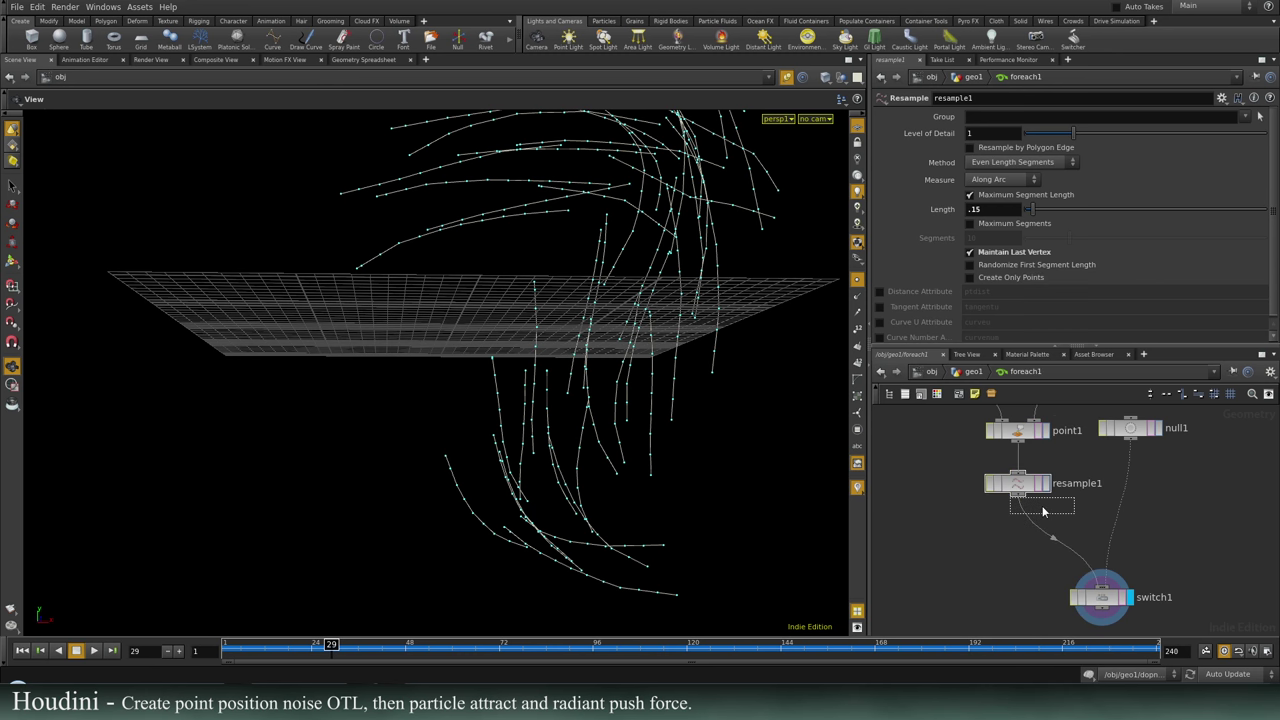
{"action": "left_click", "coordinate": [1020, 530]}
{"action": "left_click", "coordinate": [1020, 537]}
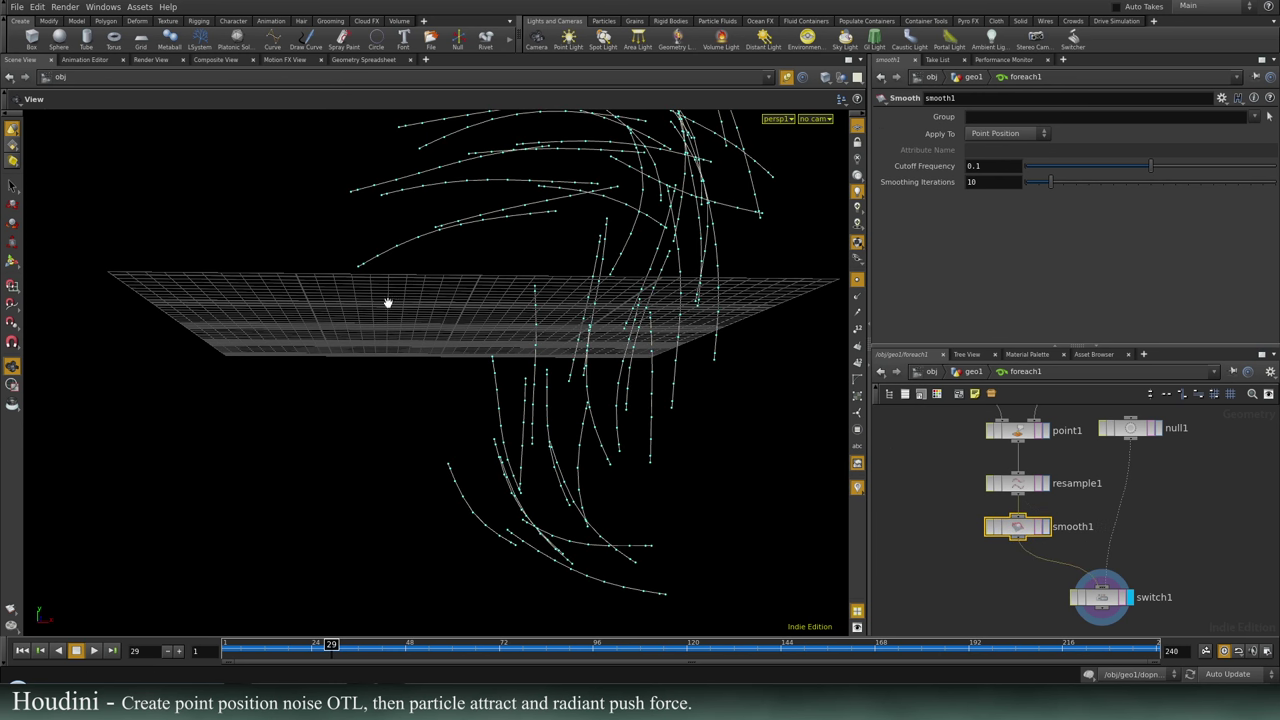
{"action": "left_click_drag", "start_coordinate": [617, 394], "coordinate": [458, 386]}
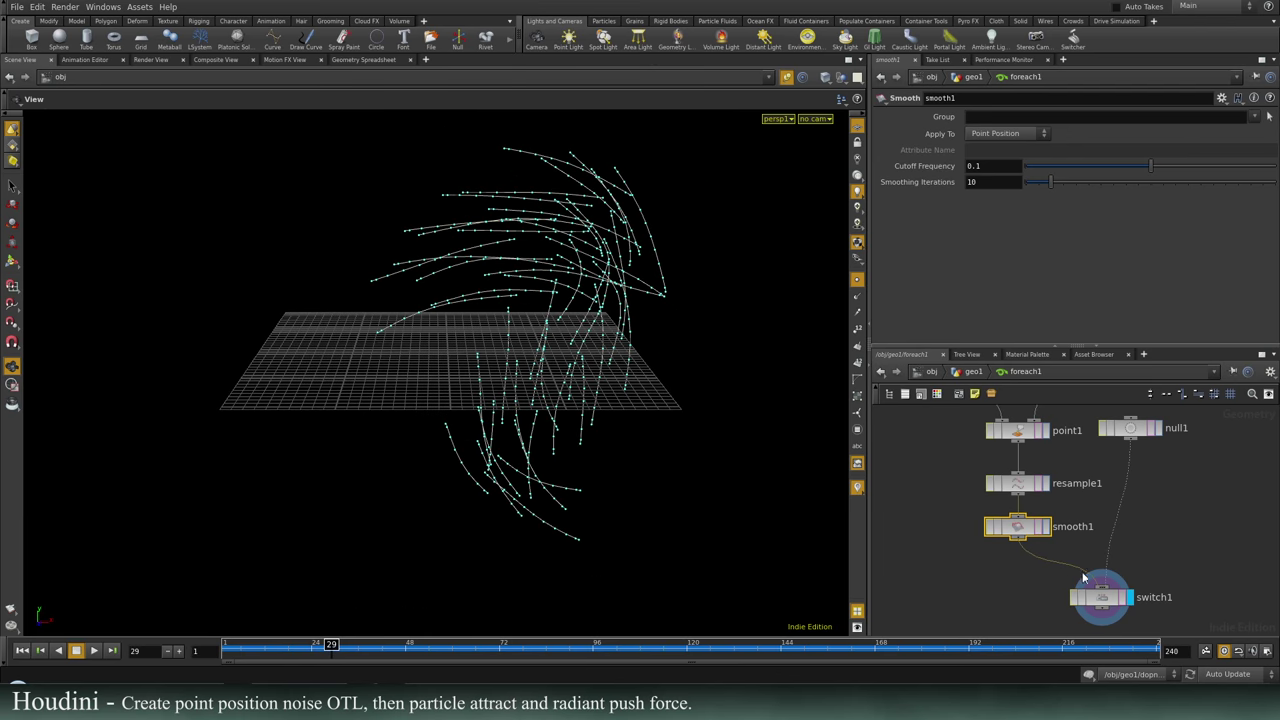
Return to the geo1 network level and save the scene.
{"action": "mouse_move", "coordinate": [1191, 560]}
{"action": "middle_mouse_down"}
{"action": "mouse_move", "coordinate": [1147, 473]}
{"action": "mouse_move", "coordinate": [1186, 542]}
{"action": "middle_mouse_up"}
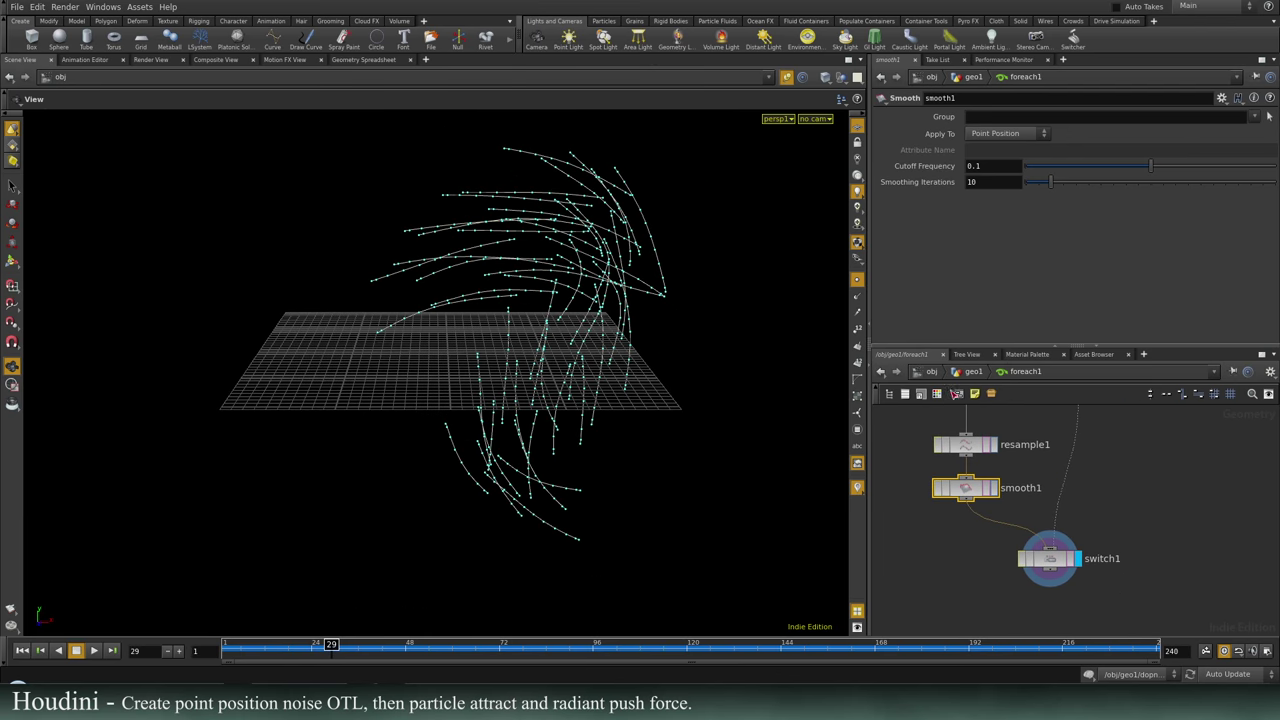
{"action": "left_click", "coordinate": [974, 372]}
{"action": "key", "text": "ctrl+s"}
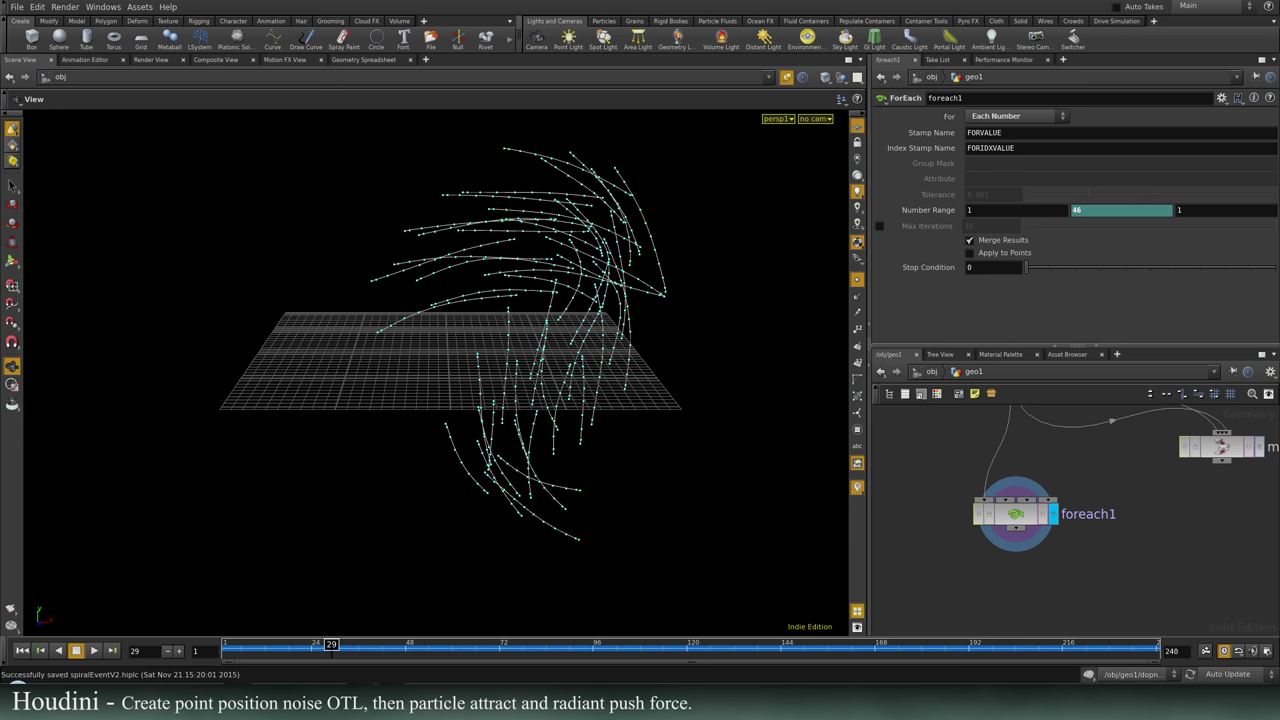
Hide the viewport's reference grid and scrub the timeline to frame 214 and back to review foreach1's curves.
{"action": "left_click_drag", "start_coordinate": [463, 649], "coordinate": [591, 628]}
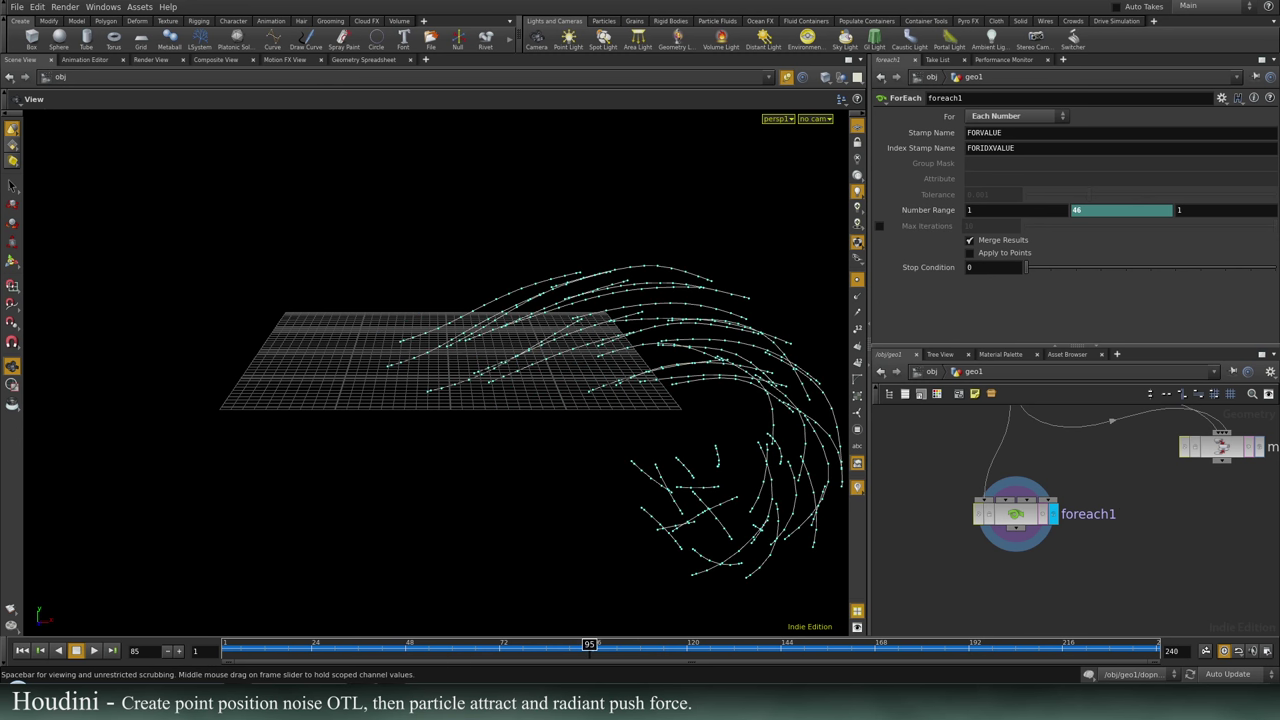
{"action": "left_click", "coordinate": [856, 128]}
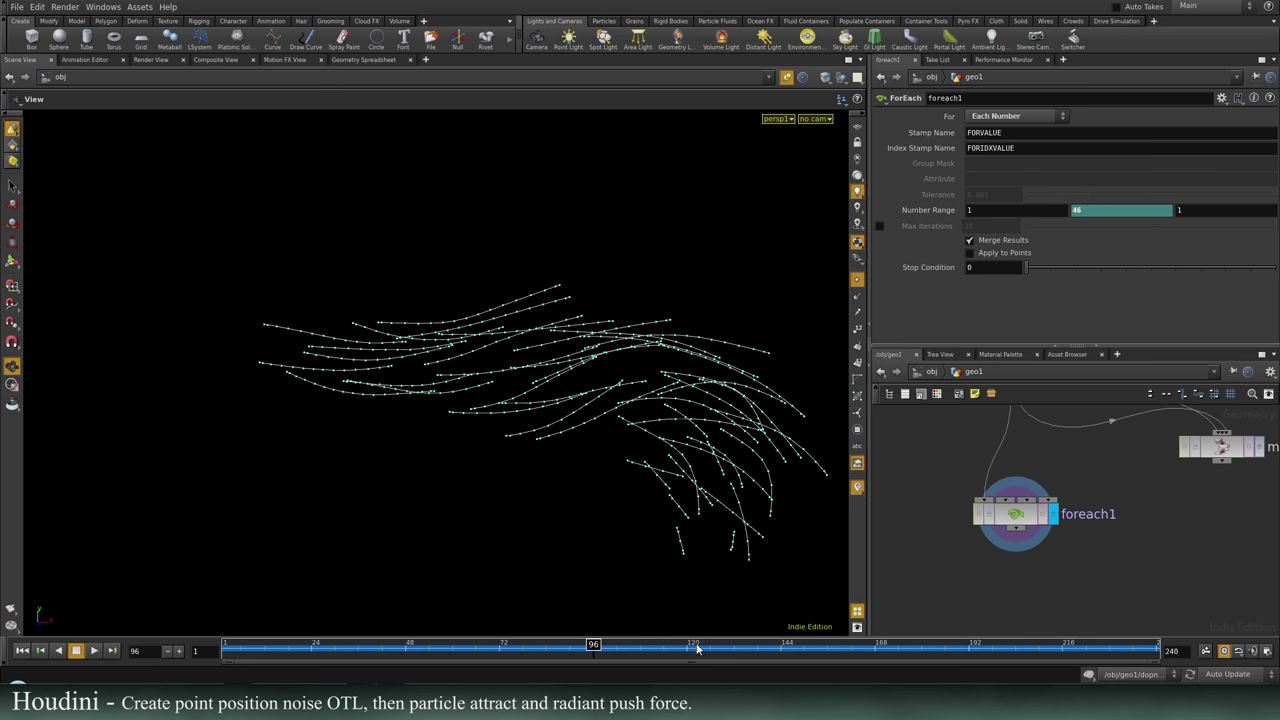
{"action": "left_click_drag", "start_coordinate": [697, 649], "coordinate": [834, 635]}
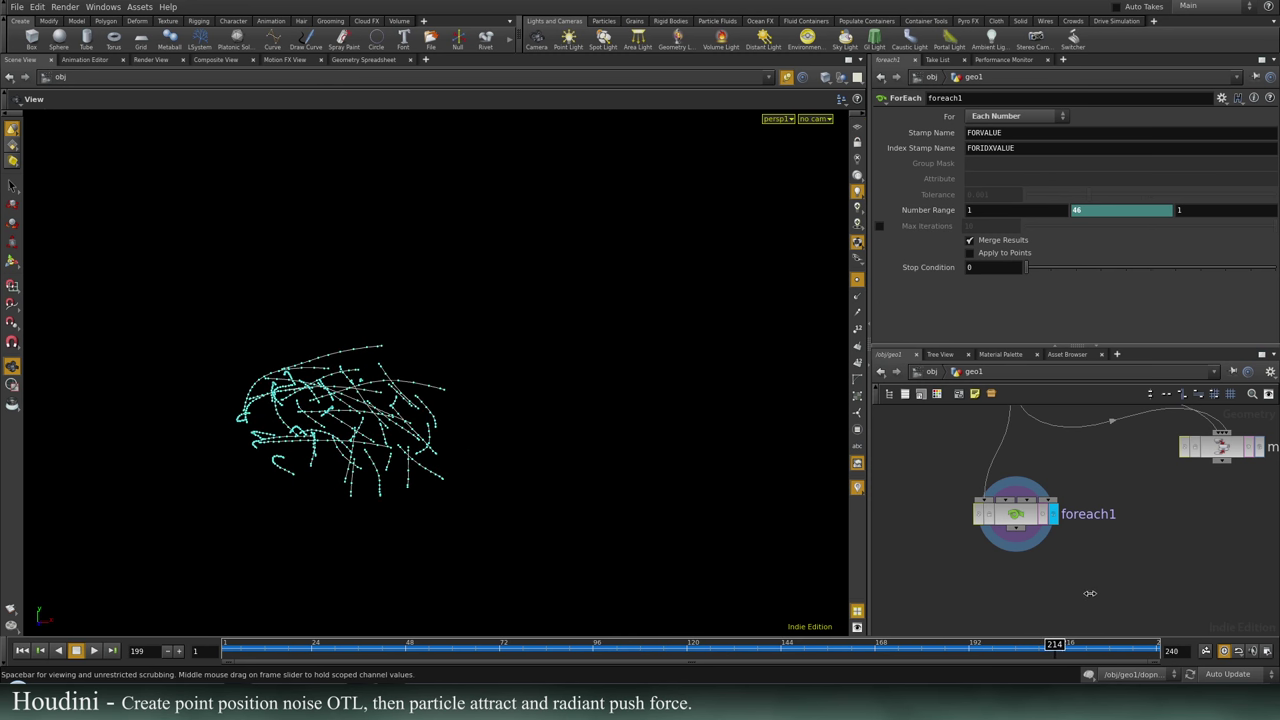
{"action": "mouse_move", "coordinate": [822, 649]}
{"action": "left_mouse_down"}
{"action": "mouse_move", "coordinate": [238, 652]}
{"action": "mouse_move", "coordinate": [548, 643]}
{"action": "left_mouse_up"}
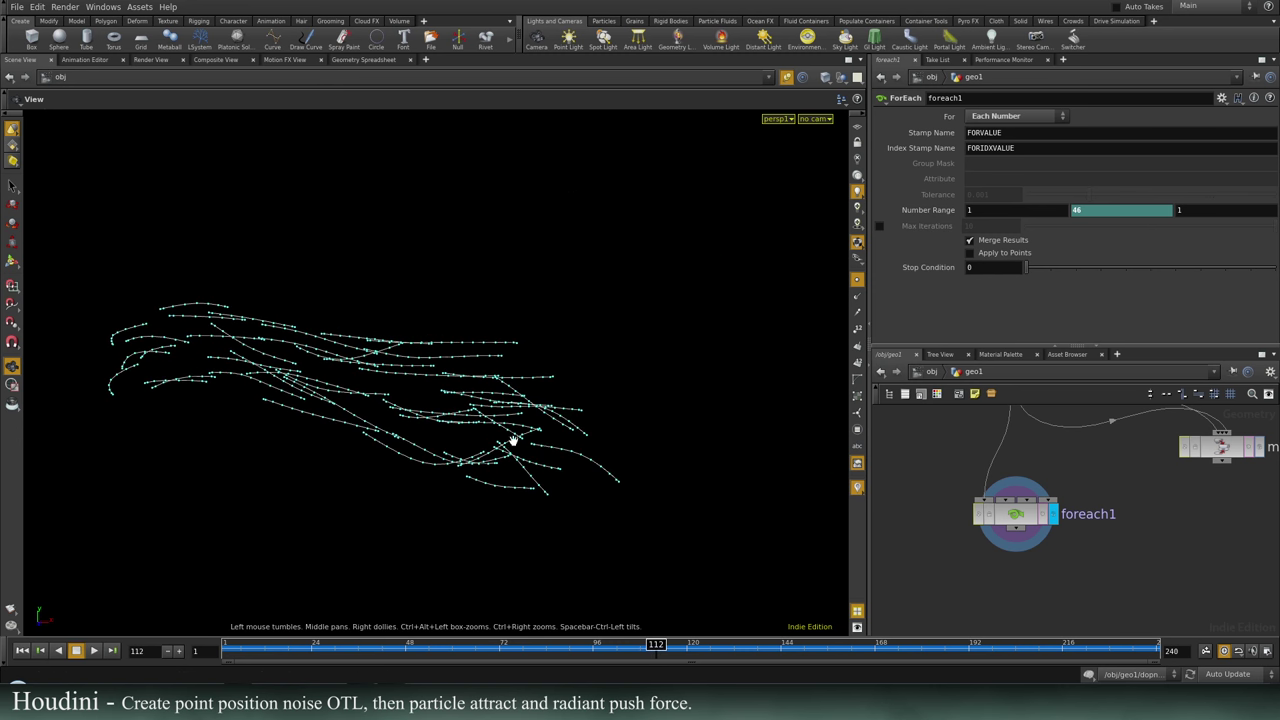
Examine foreach1's smoothed trail curves between frames 100 and 178 and save the scene.
{"action": "mouse_move", "coordinate": [727, 643]}
{"action": "left_mouse_down"}
{"action": "mouse_move", "coordinate": [938, 645]}
{"action": "mouse_move", "coordinate": [1040, 630]}
{"action": "mouse_move", "coordinate": [1110, 645]}
{"action": "mouse_move", "coordinate": [608, 645]}
{"action": "left_mouse_up"}
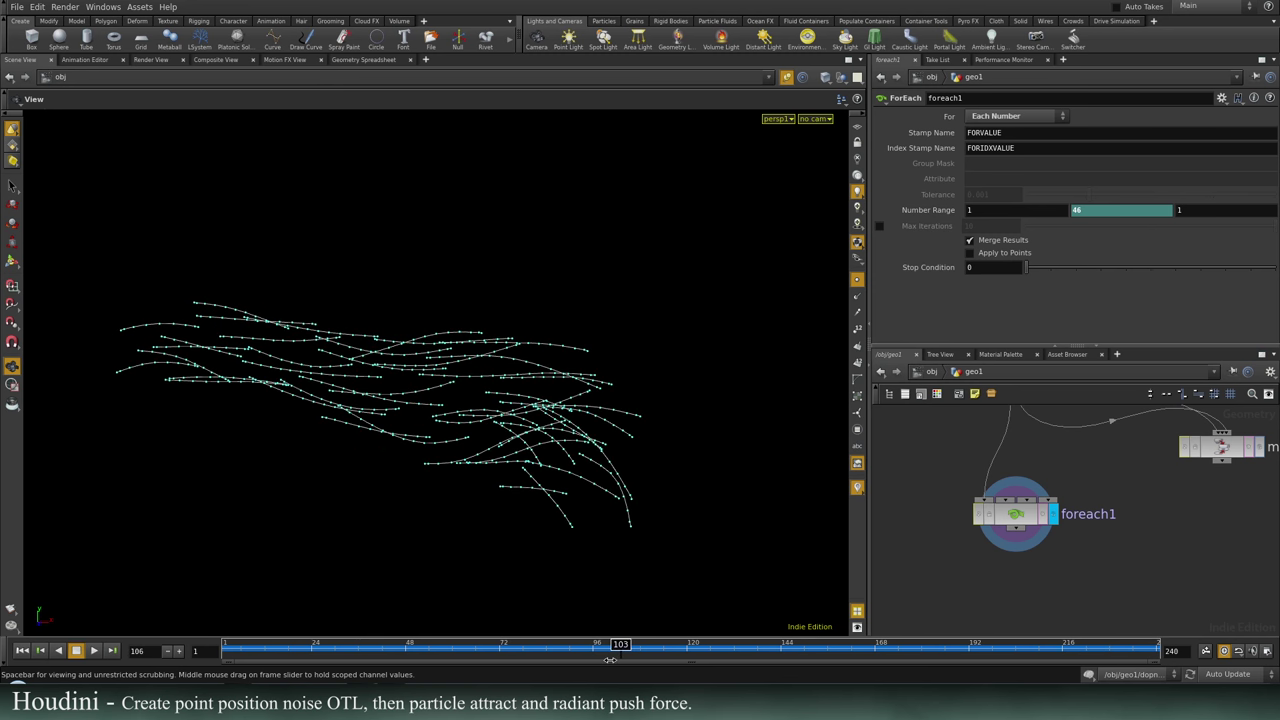
{"action": "left_click_drag", "start_coordinate": [400, 515], "coordinate": [450, 486]}
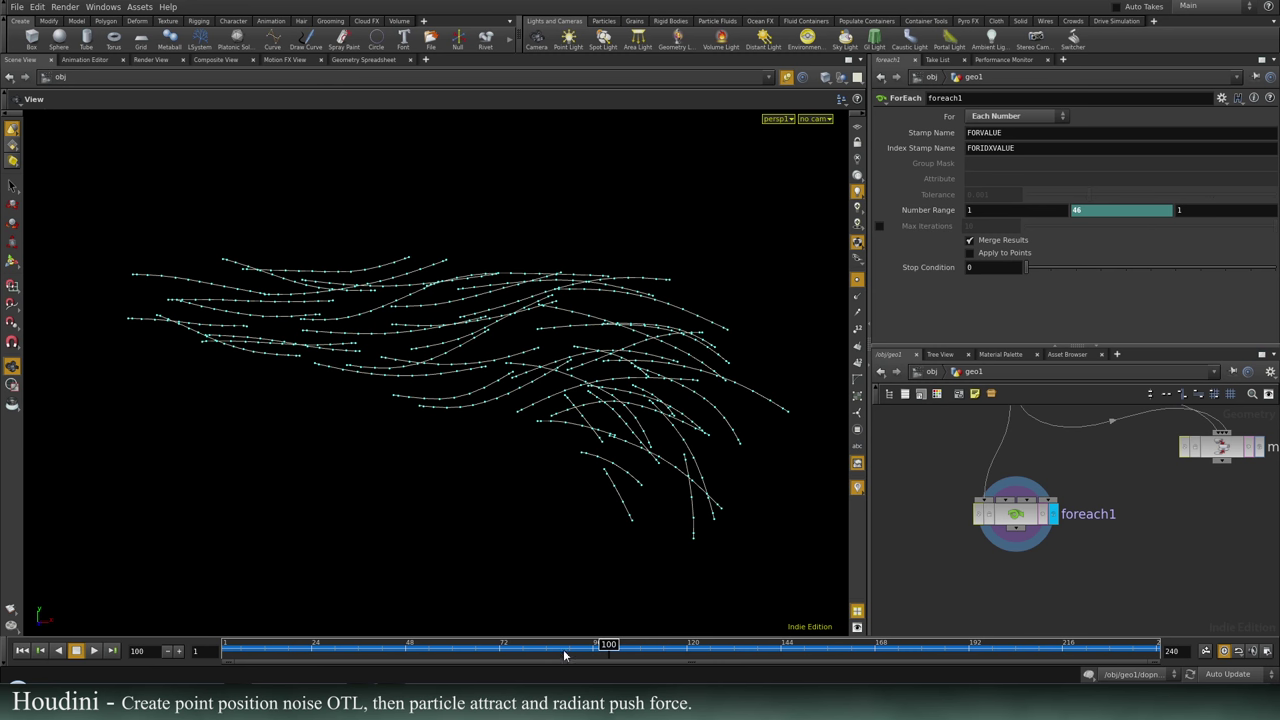
{"action": "left_click_drag", "start_coordinate": [564, 656], "coordinate": [875, 619]}
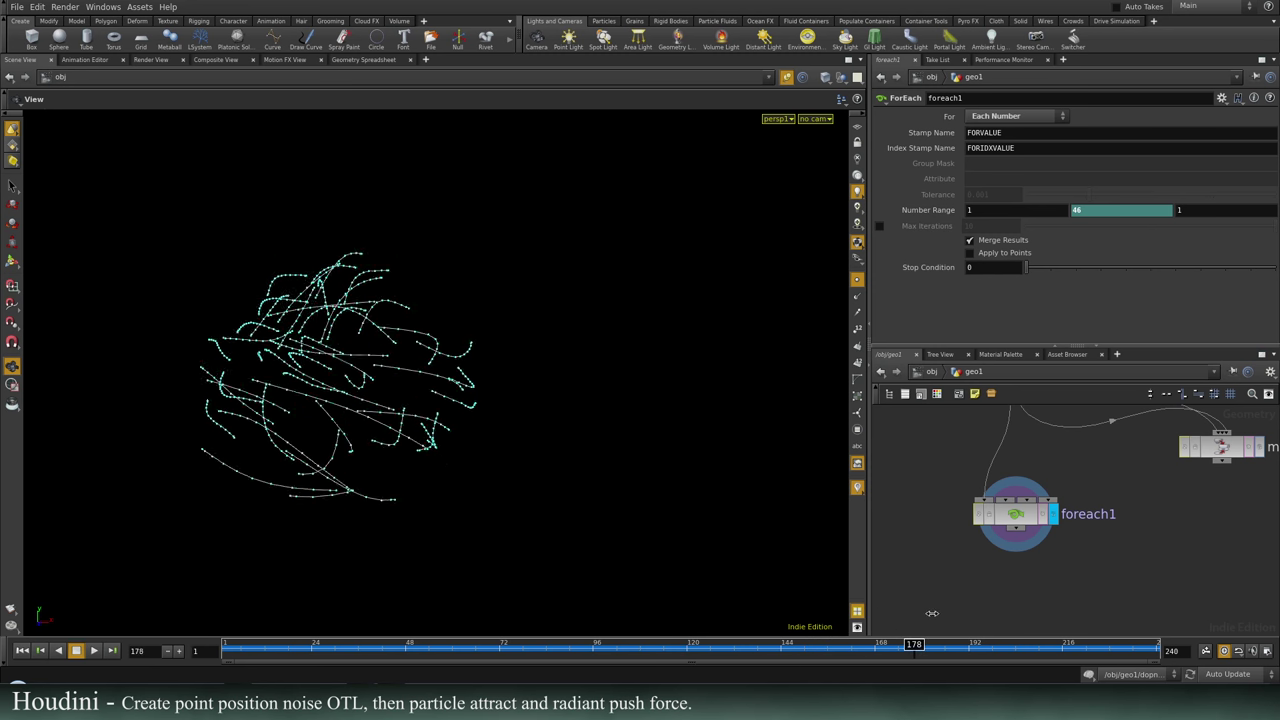
{"action": "left_click_drag", "start_coordinate": [798, 668], "coordinate": [828, 631]}
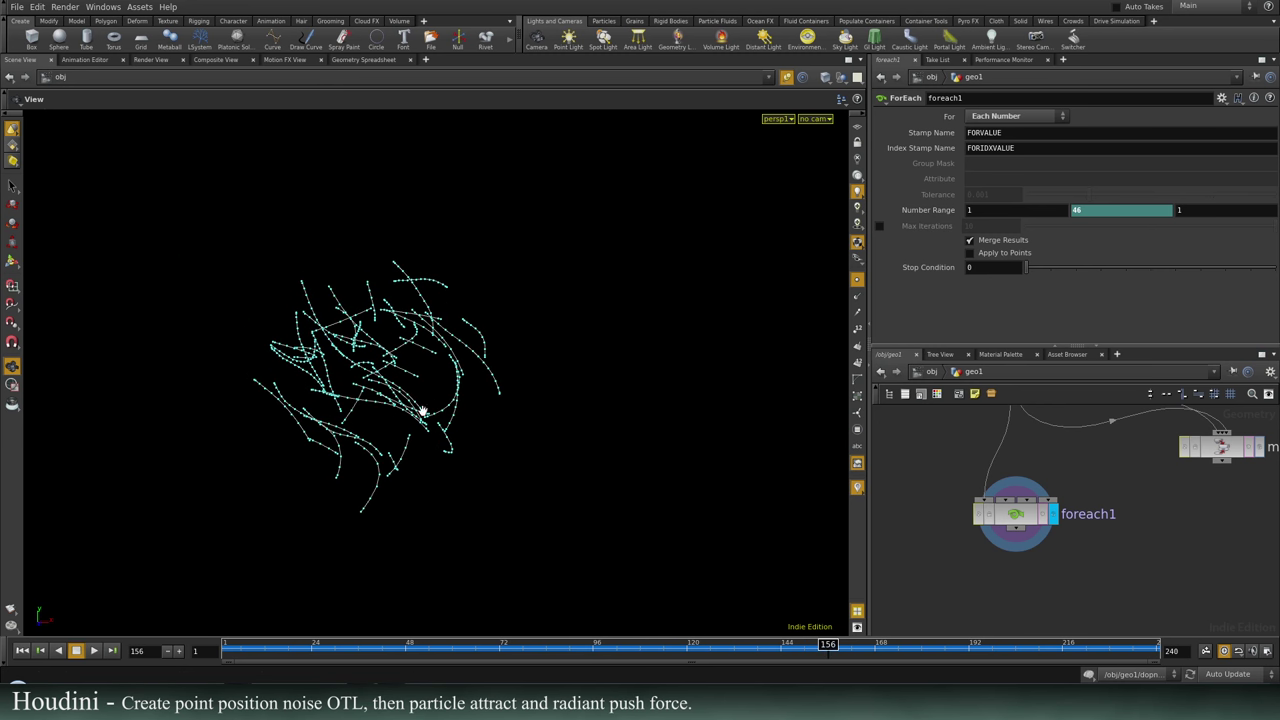
{"action": "left_click", "coordinate": [652, 644]}
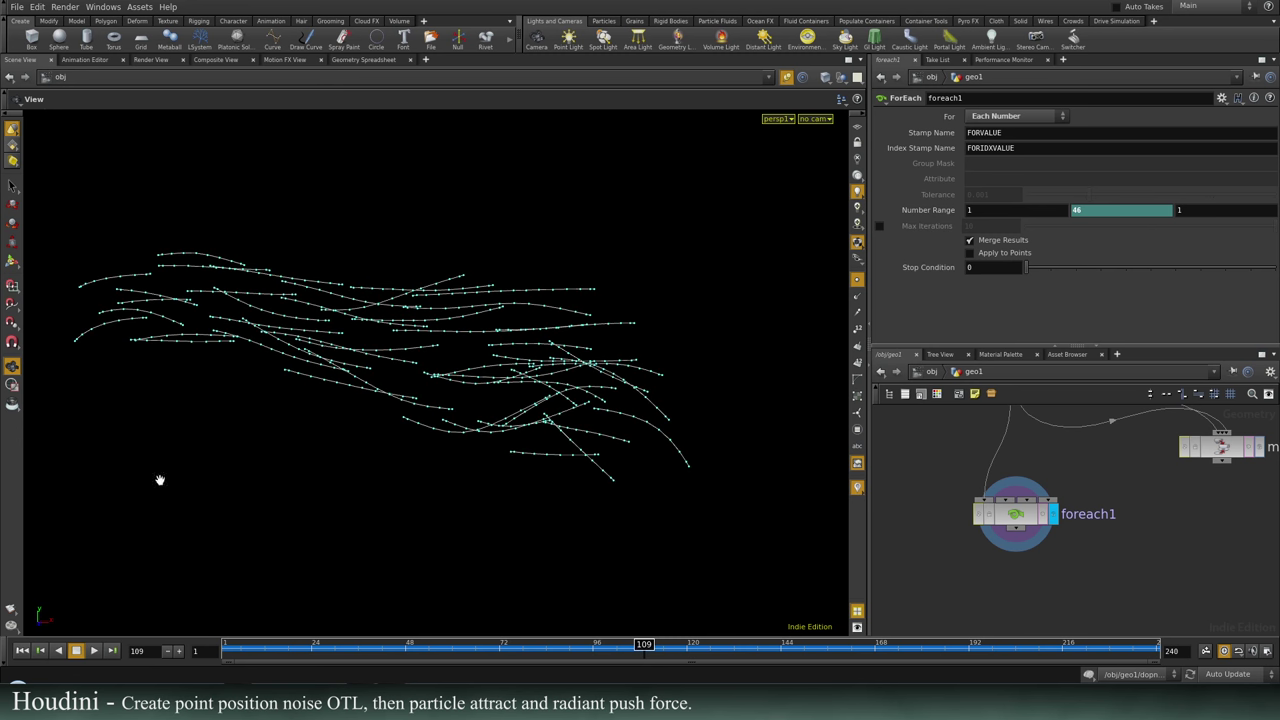
{"action": "key", "text": "ctrl+s"}
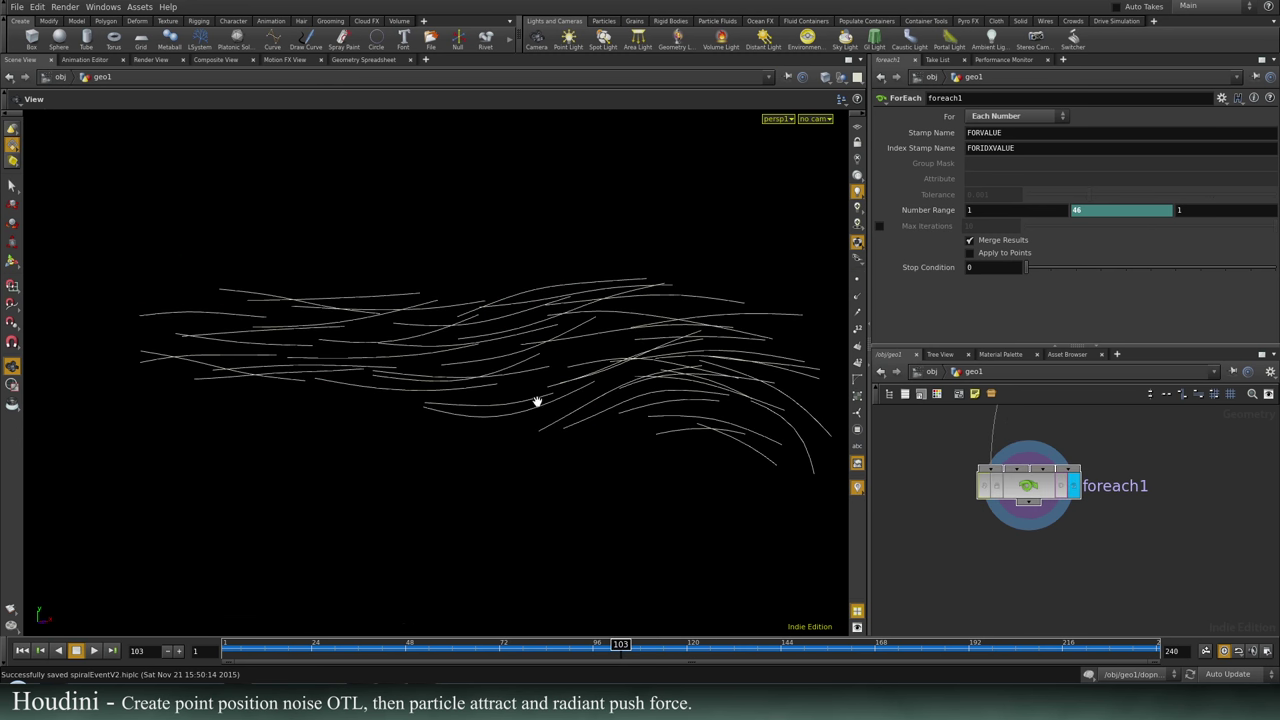
Preview-render a region over the middle of the trail curves at frame 103 and close the render region.
{"action": "left_click_drag", "start_coordinate": [546, 395], "coordinate": [516, 418]}
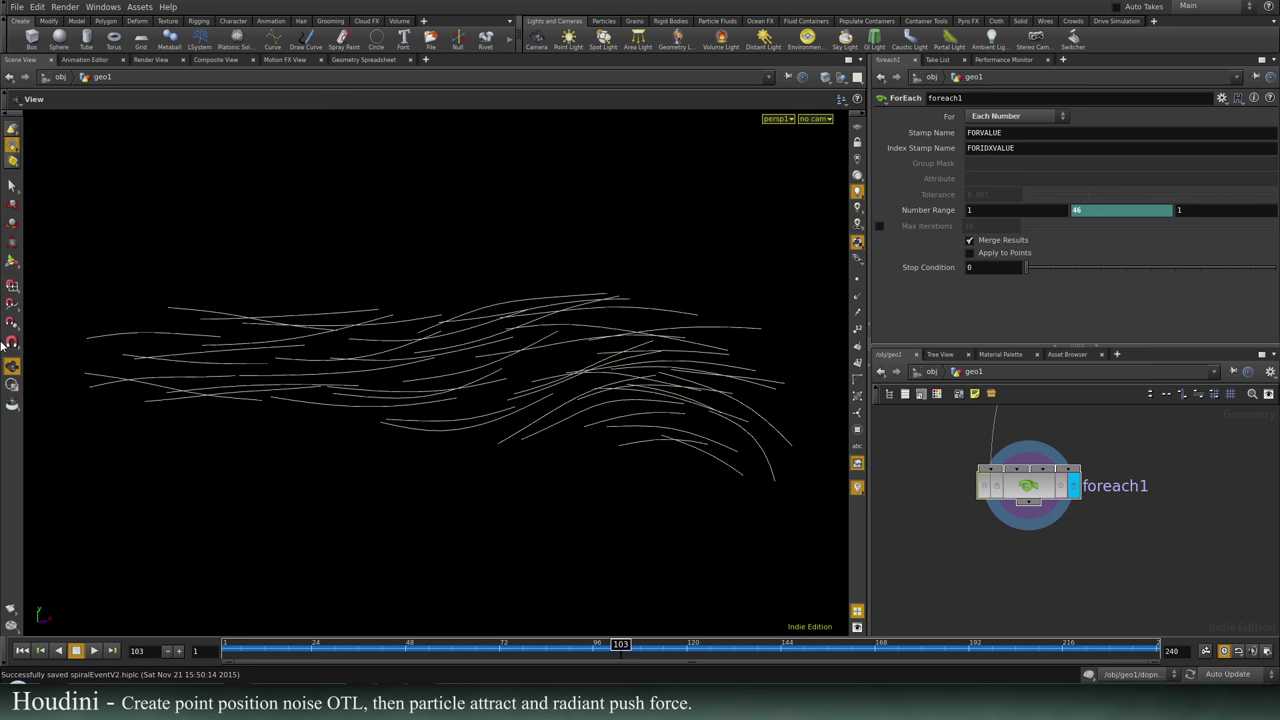
{"action": "left_click", "coordinate": [12, 304]}
{"action": "left_click", "coordinate": [12, 385]}
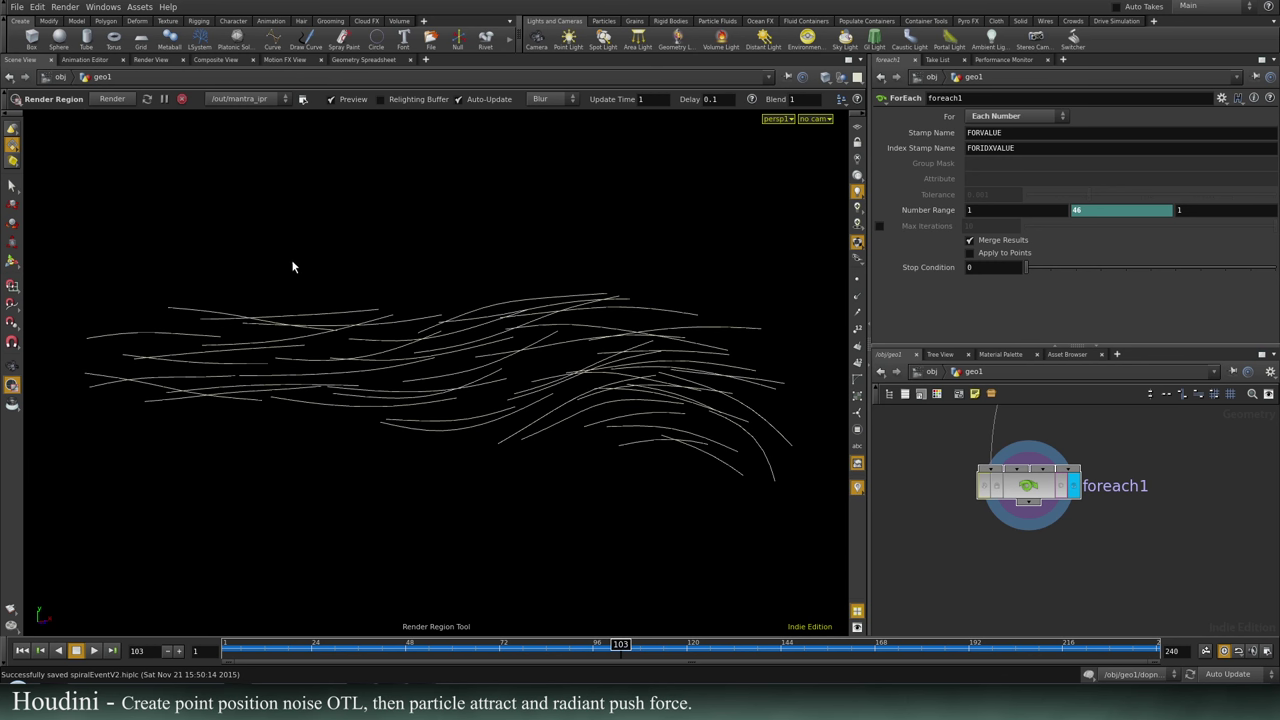
{"action": "left_click_drag", "start_coordinate": [294, 251], "coordinate": [574, 490]}
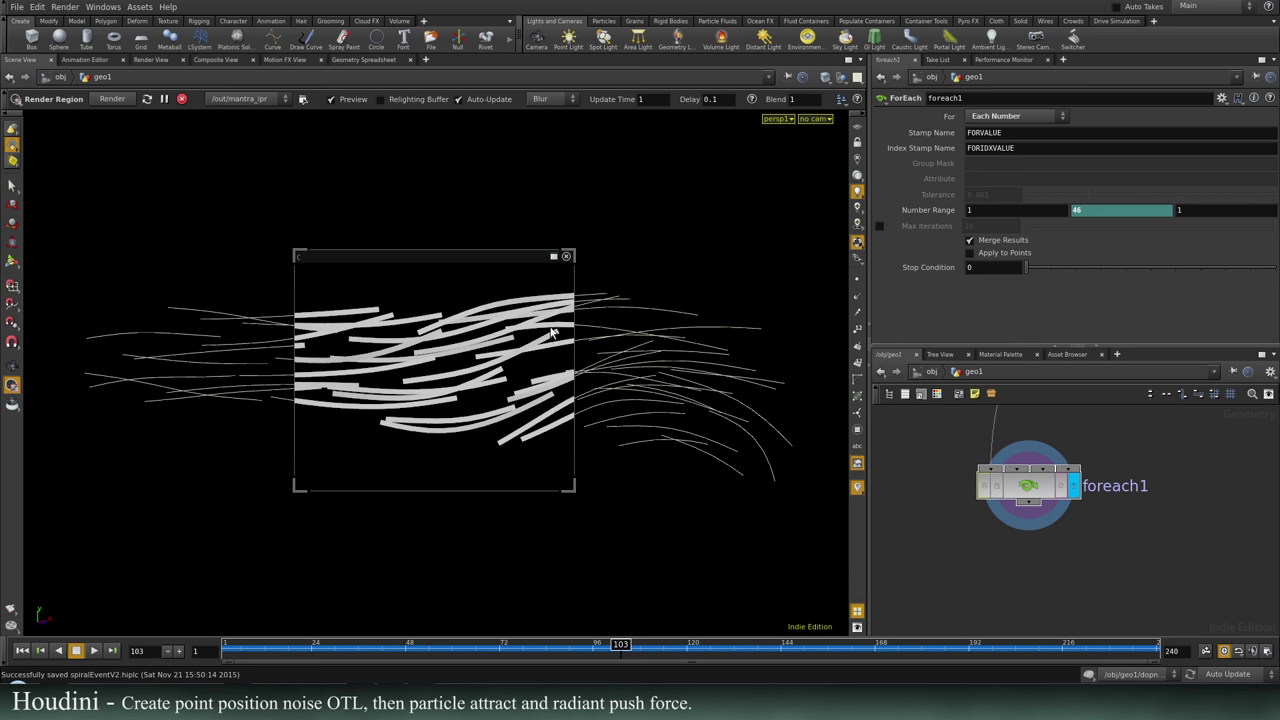
{"action": "left_click", "coordinate": [567, 257]}
Move foreach1 farther below dopnet1 to make room, and display dopnet1.
{"action": "left_click_drag", "start_coordinate": [1029, 490], "coordinate": [1000, 628]}
{"action": "middle_click_drag", "start_coordinate": [1061, 488], "coordinate": [1040, 555]}
{"action": "scroll", "coordinate": [1029, 495], "scroll_direction": "down", "scroll_amount": 3}
{"action": "middle_click_drag", "start_coordinate": [1030, 475], "coordinate": [1016, 563]}
{"action": "scroll", "coordinate": [1028, 524], "scroll_direction": "up", "scroll_amount": 2}
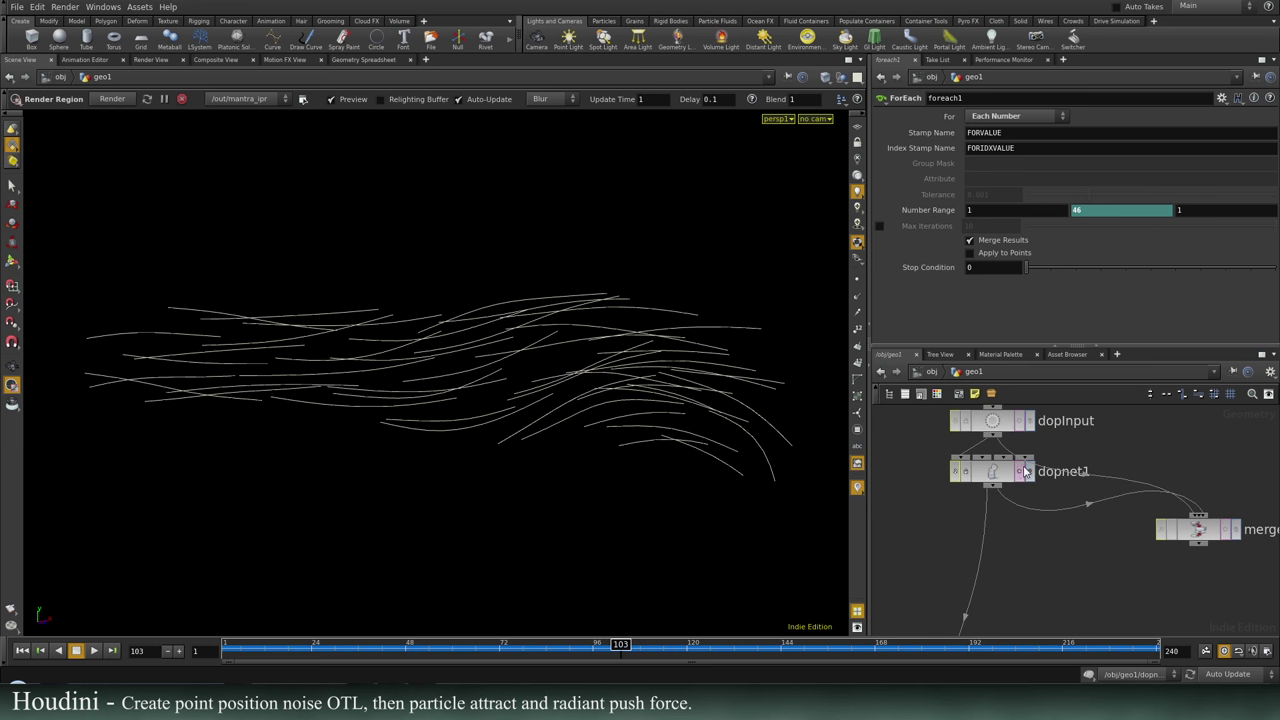
{"action": "left_click", "coordinate": [1027, 472]}
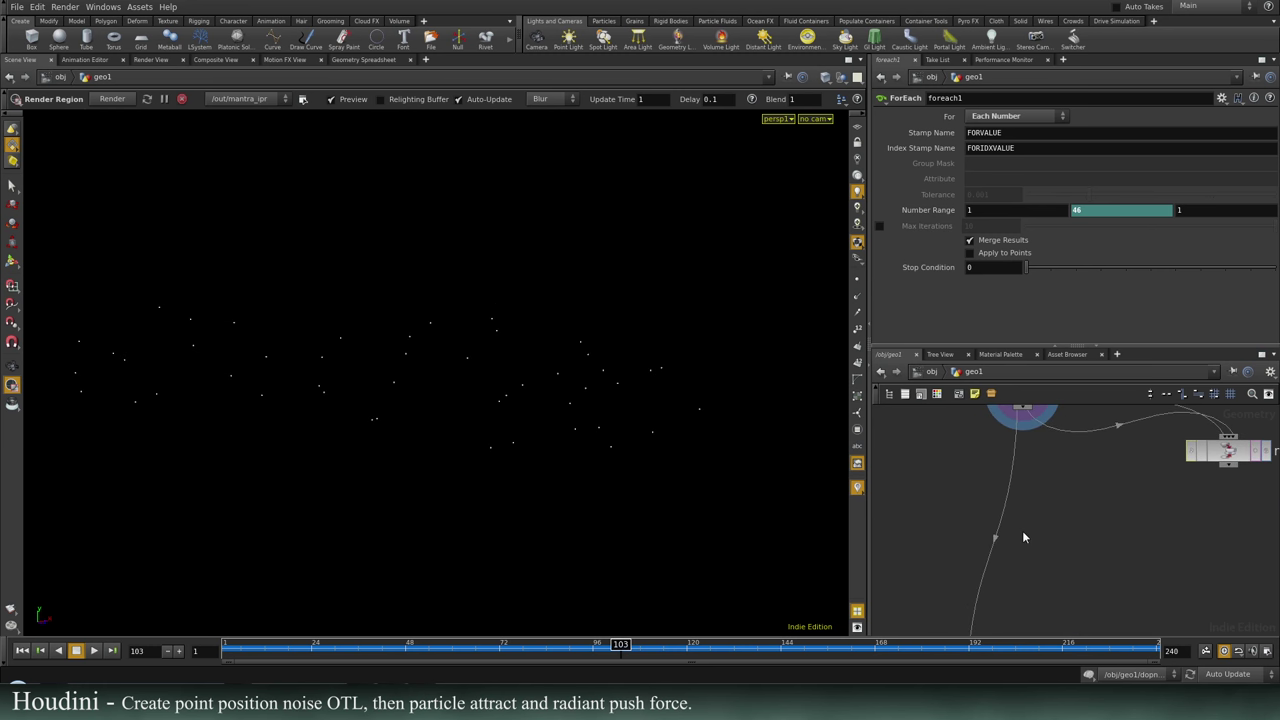
Insert a Point VOP between dopnet1 and foreach1, display it, and open its internal network.
{"action": "key", "text": "Tab"}
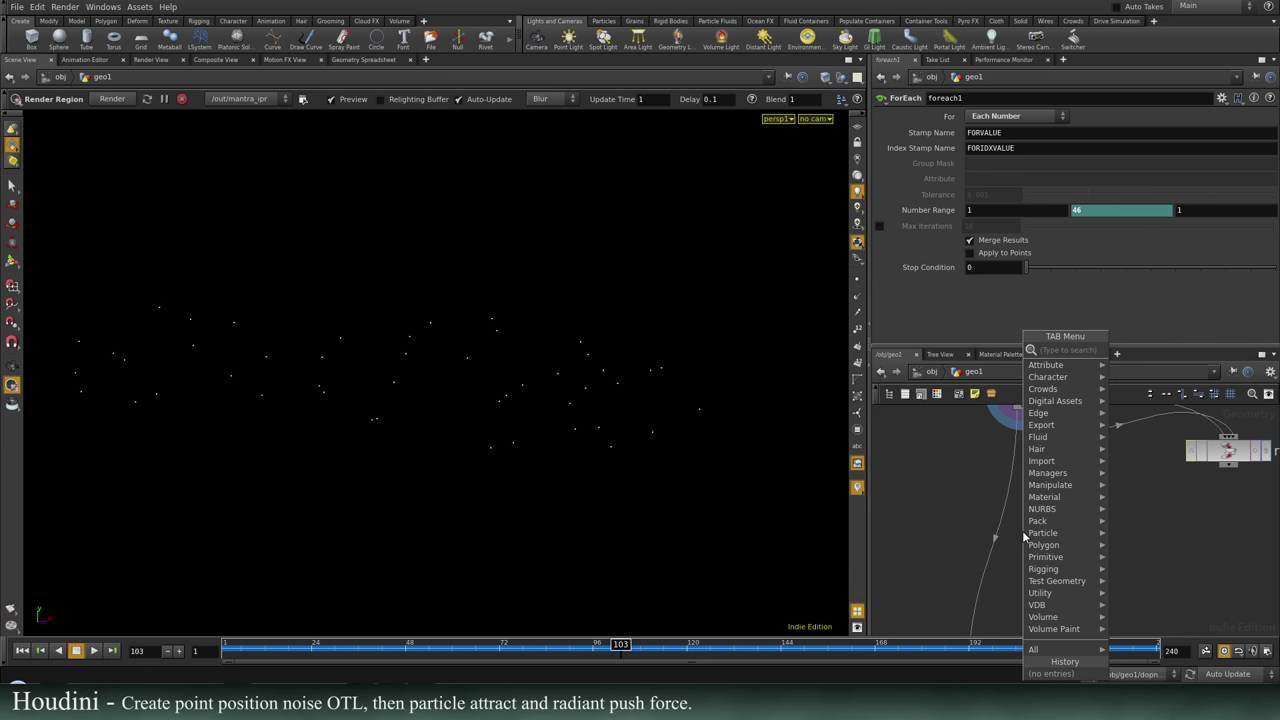
{"action": "type", "text": "v"}
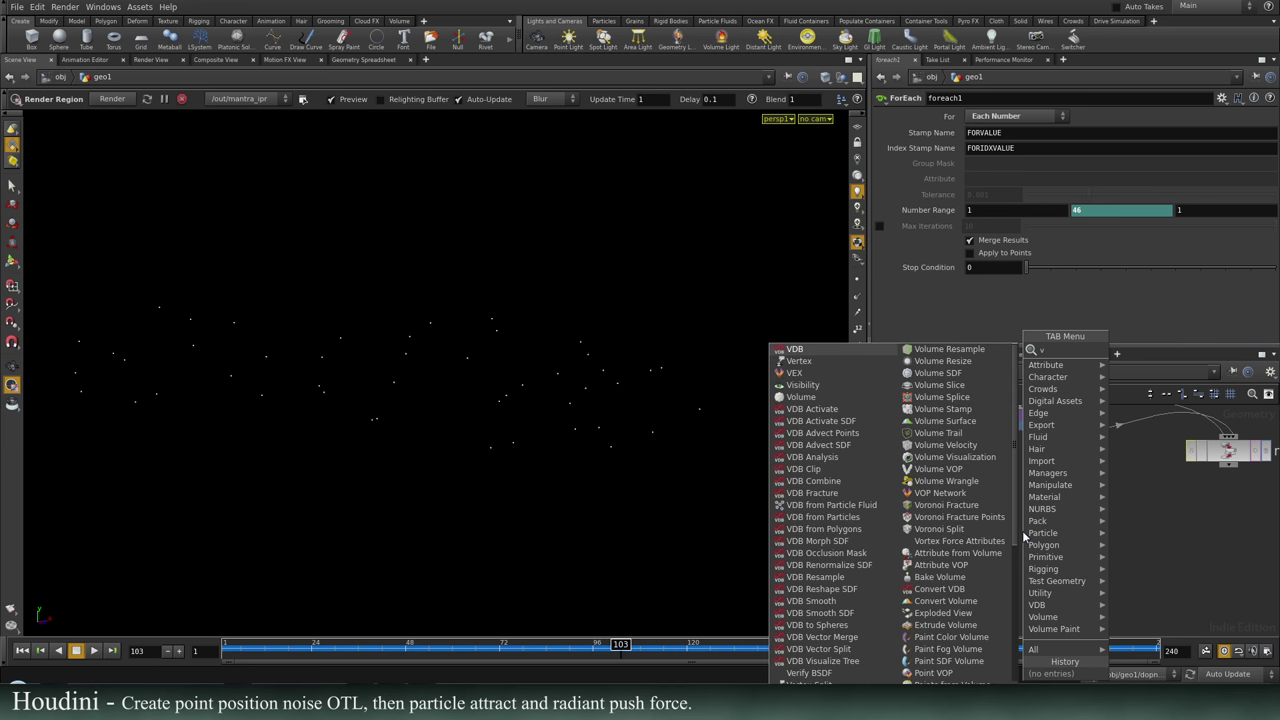
{"action": "type", "text": "op"}
{"action": "left_click", "coordinate": [1184, 374]}
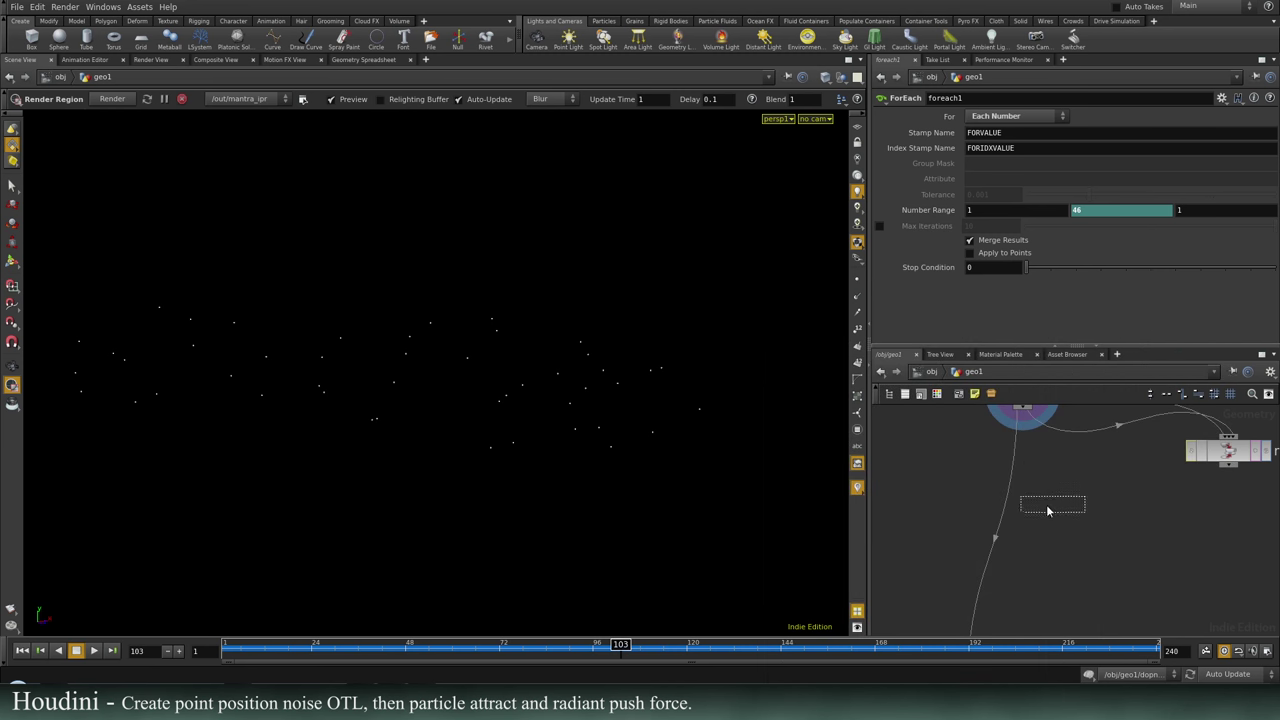
{"action": "left_click", "coordinate": [1010, 502]}
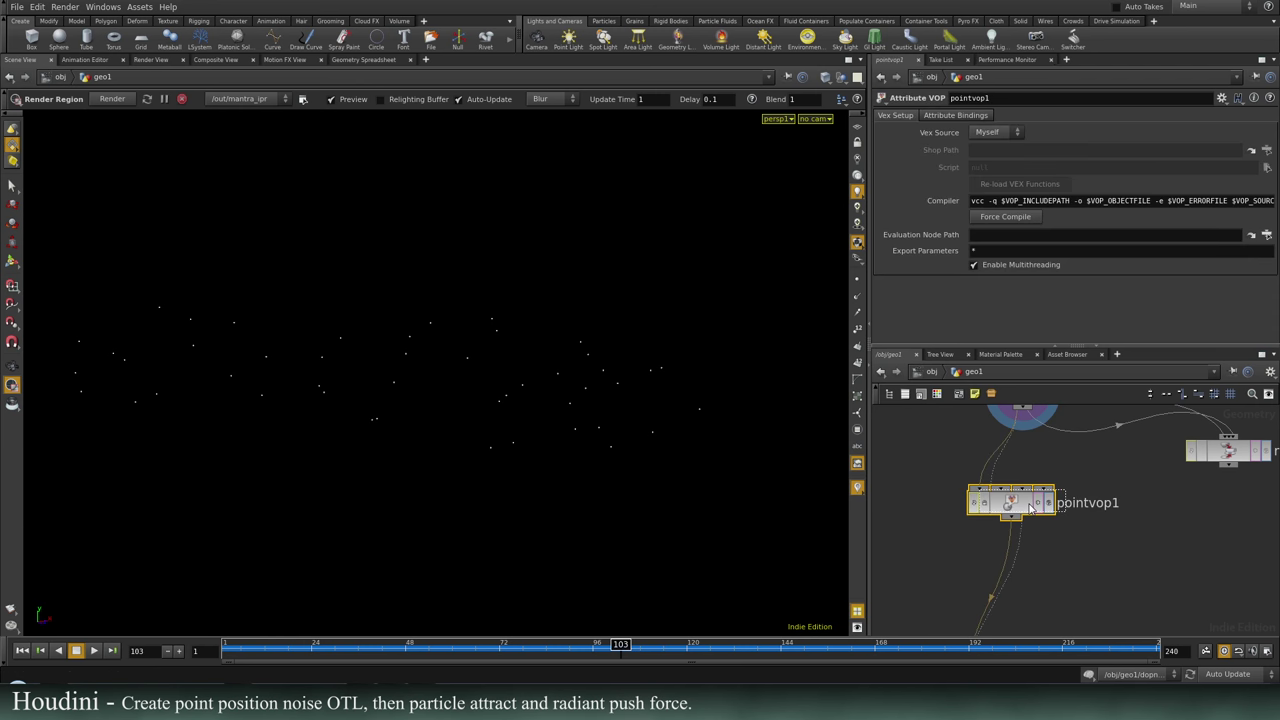
{"action": "double_click", "coordinate": [1020, 505]}
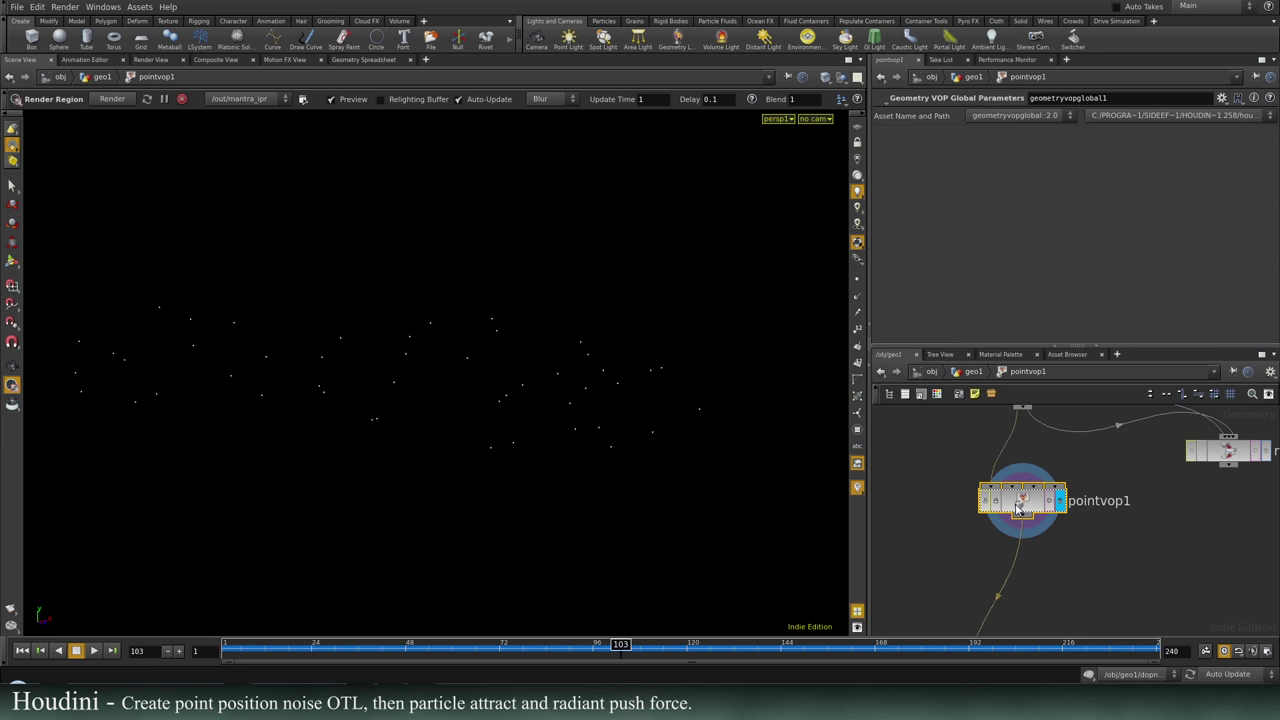
Maximize the network editor and automatically lay out the nodes inside pointvop1.
{"action": "key", "text": "ctrl+b"}
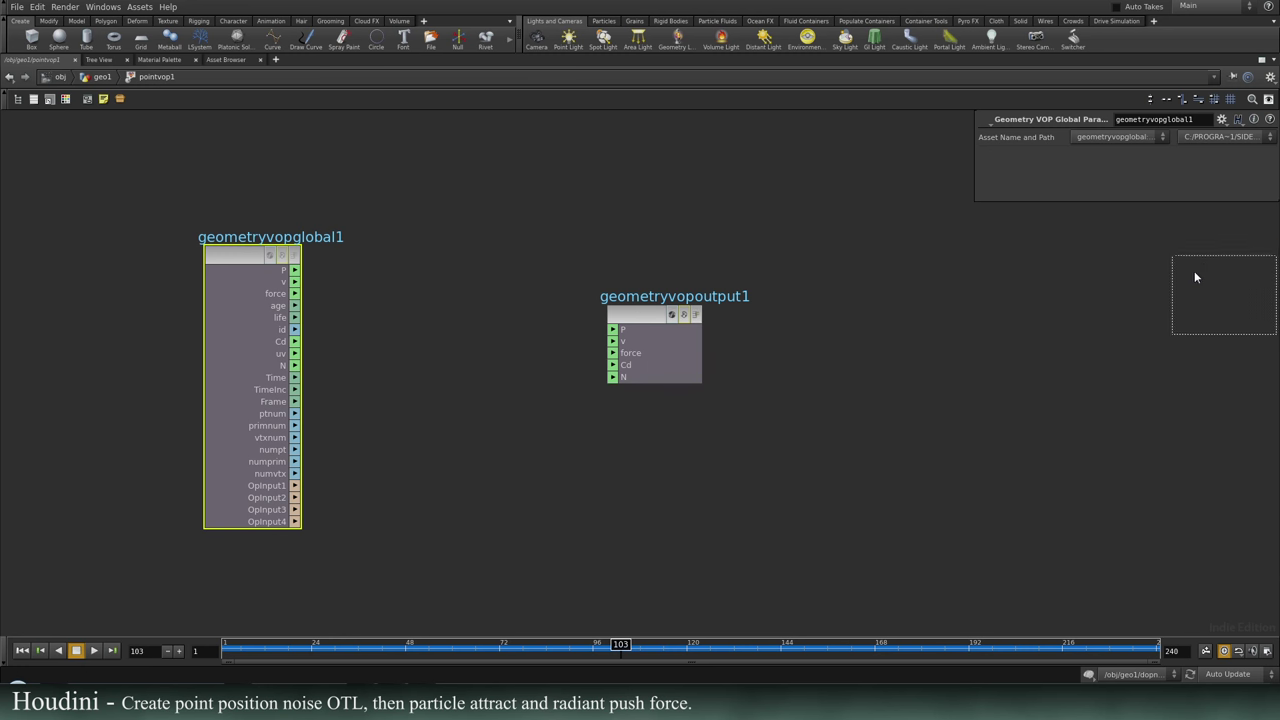
{"action": "key", "text": "l"}
{"action": "key", "text": "Tab"}
{"action": "type", "text": "atr"}
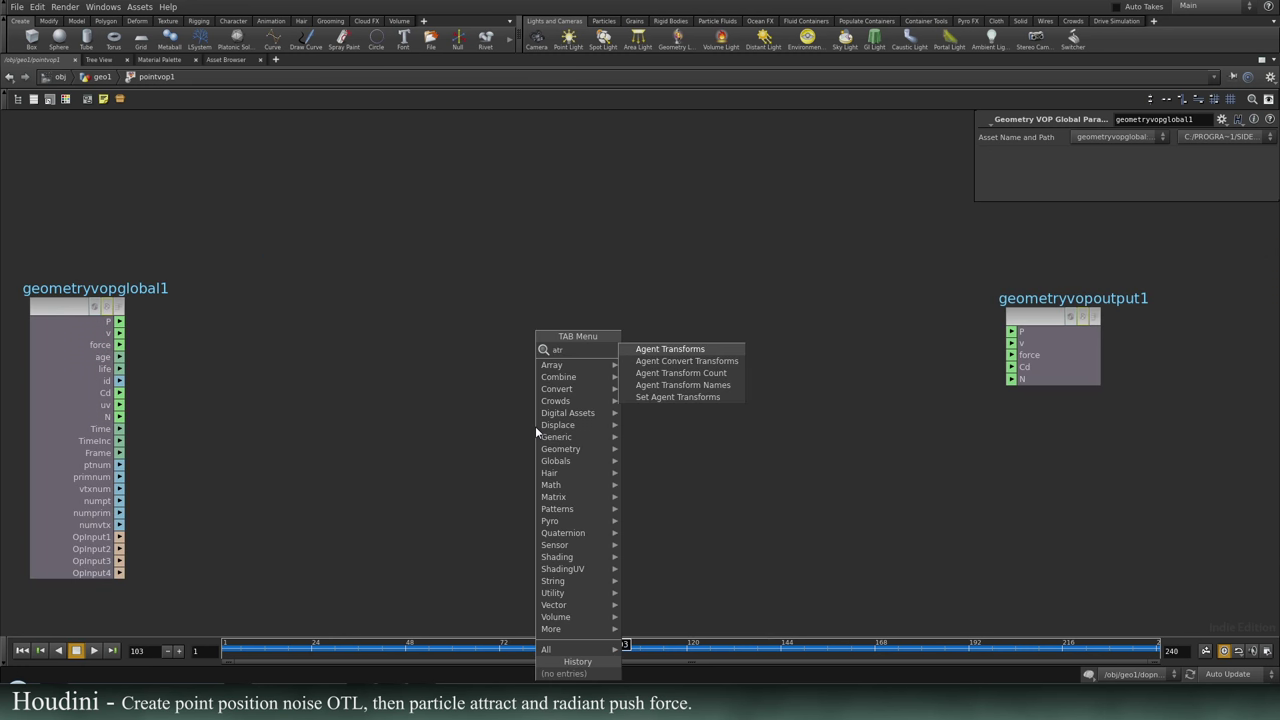
{"action": "key", "text": "Escape"}
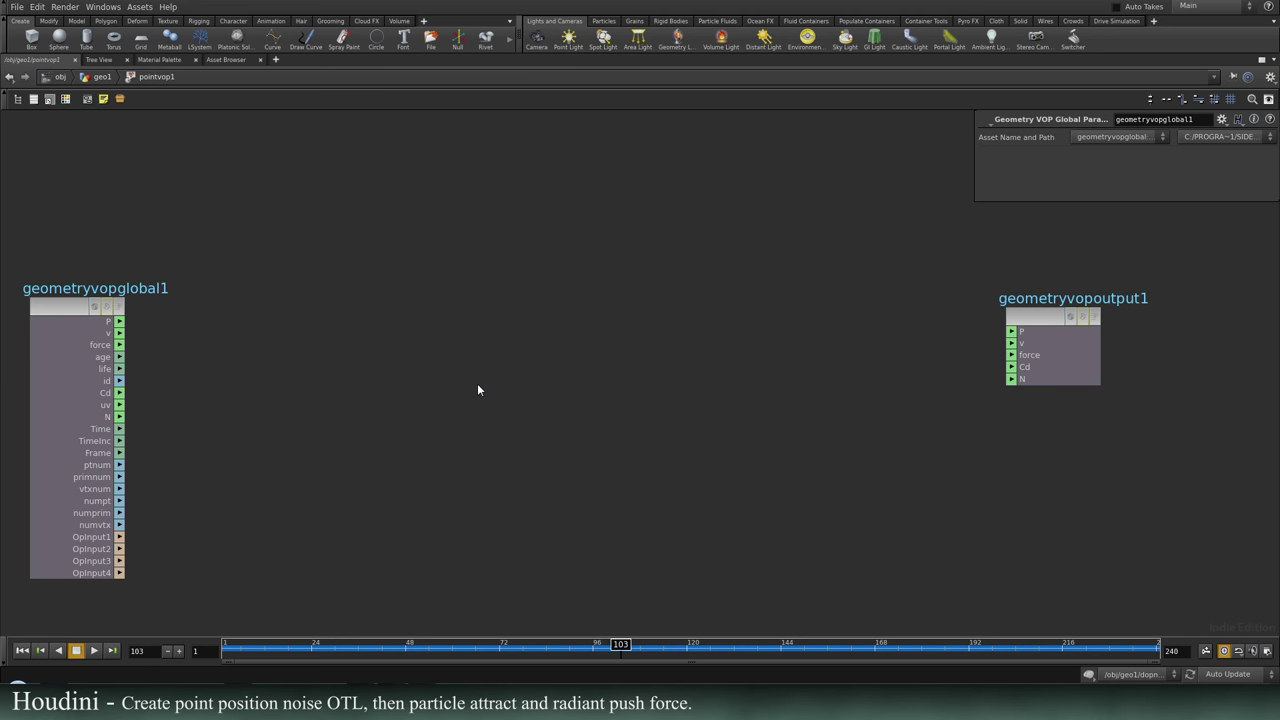
Add an Anti-Aliased Flow Noise node between the global parameters and output nodes.
{"action": "key", "text": "Tab"}
{"action": "type", "text": "anti"}
{"action": "key", "text": "Return"}
{"action": "left_click", "coordinate": [588, 440]}
{"action": "middle_click_drag", "start_coordinate": [225, 479], "coordinate": [325, 421]}
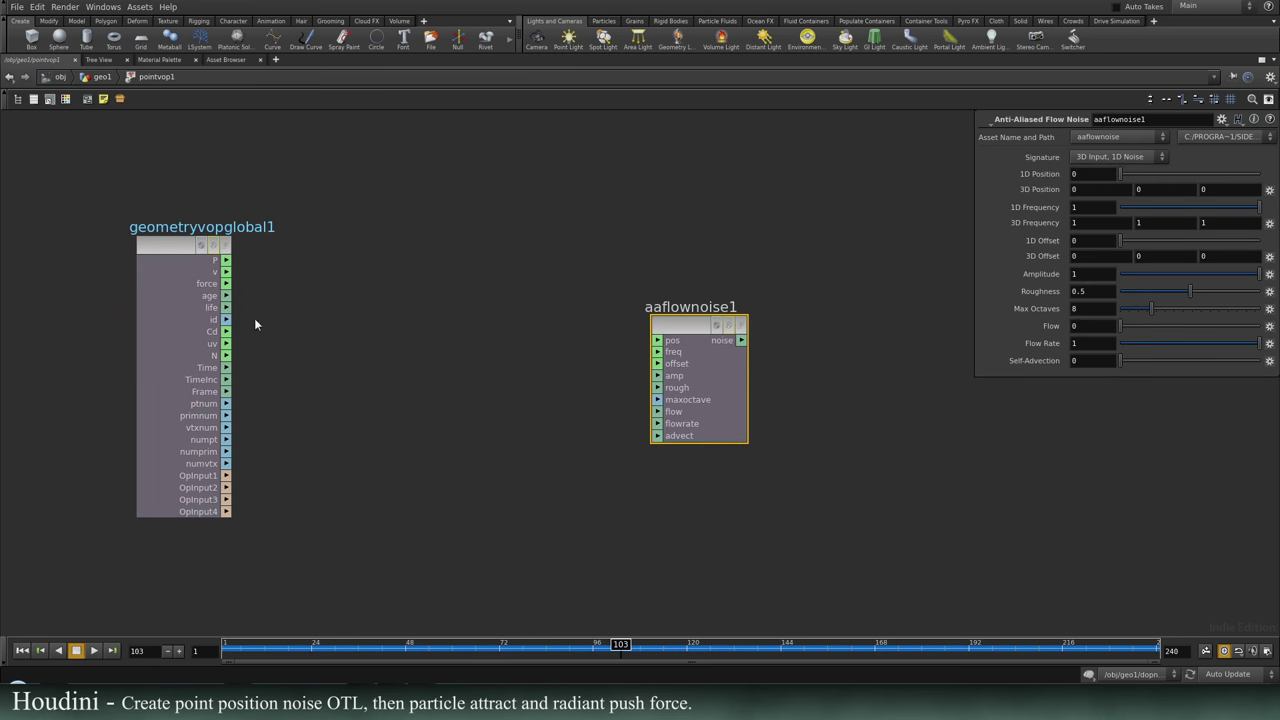
Add an Integer to Float node, feed it the id output of geometryvopglobal1, and place it beside that node.
{"action": "key", "text": "Tab"}
{"action": "type", "text": "float"}
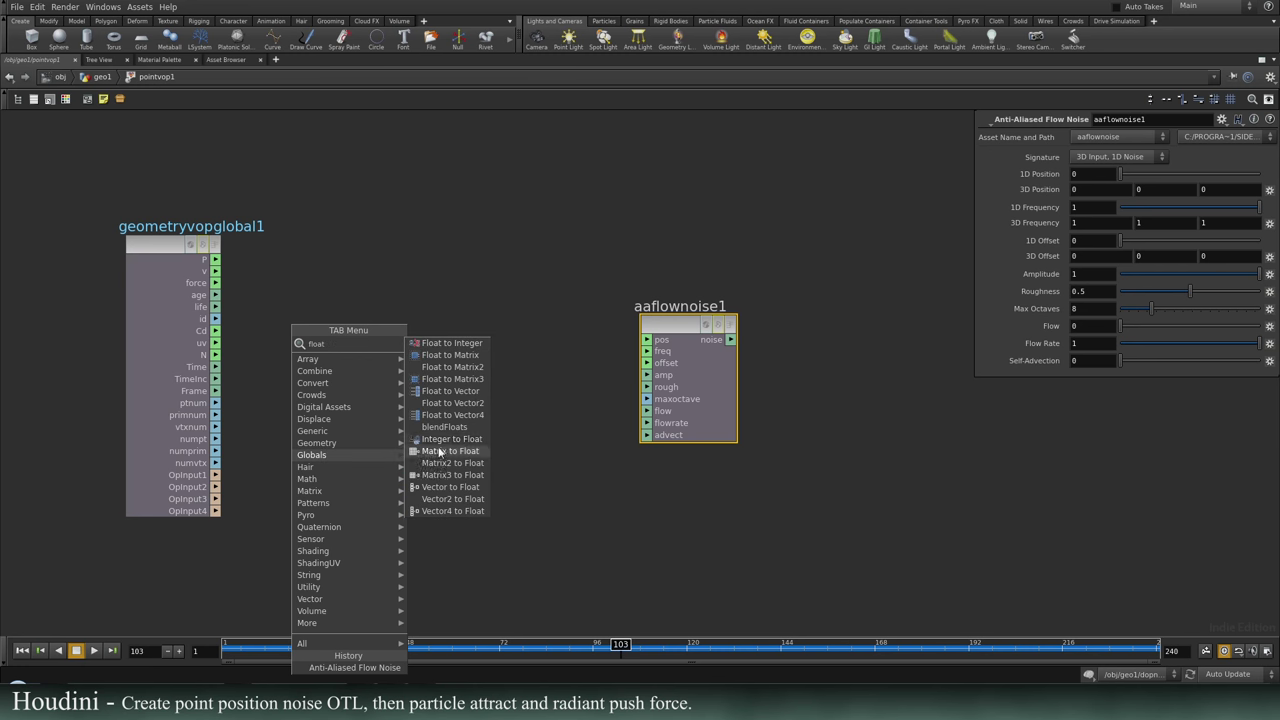
{"action": "left_click", "coordinate": [440, 439]}
{"action": "left_click", "coordinate": [408, 323]}
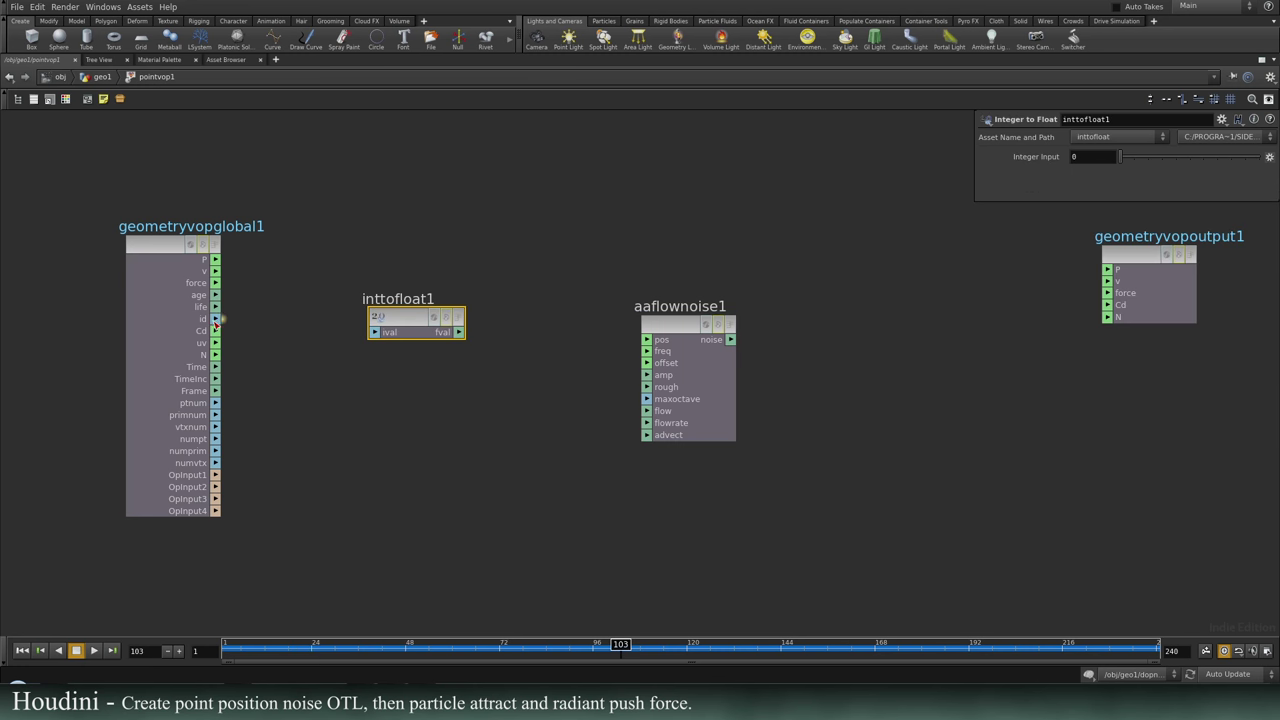
{"action": "left_click_drag", "start_coordinate": [361, 340], "coordinate": [336, 325]}
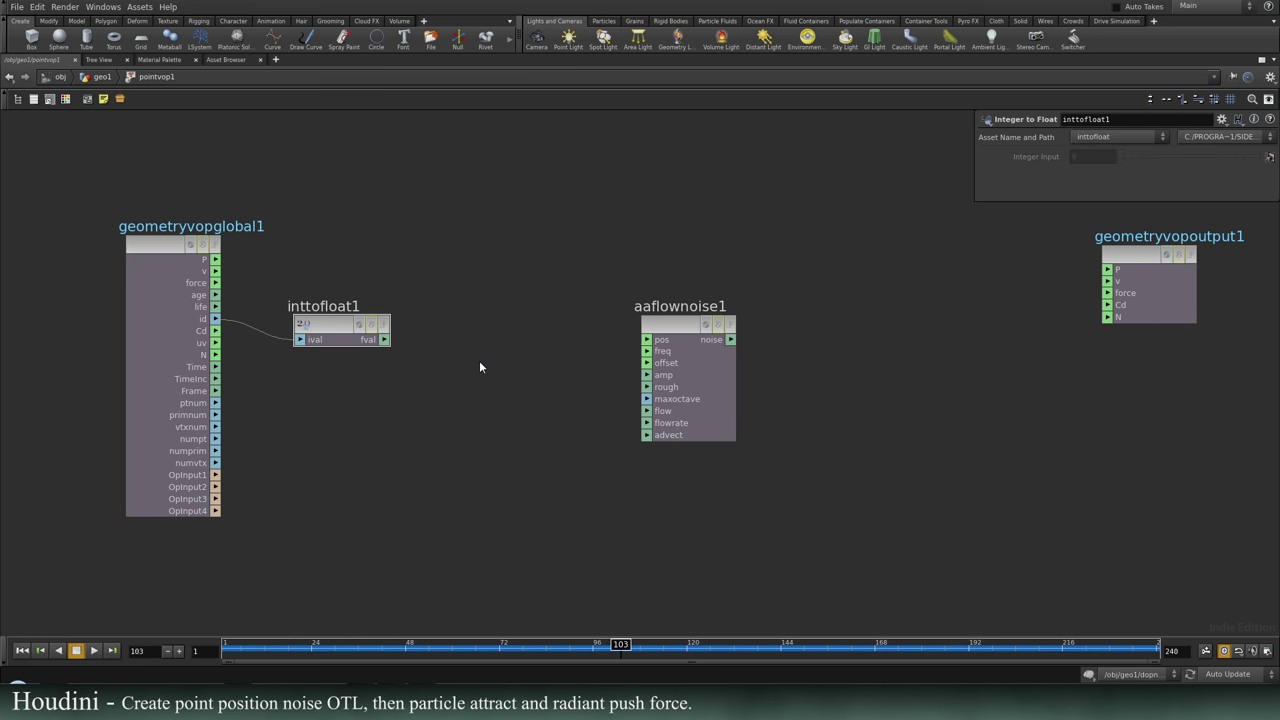
Add a Float to Vector node, feed inttofloat1 into all three components, and connect its vector to aaflownoise1's pos and offset inputs.
{"action": "key", "text": "Tab"}
{"action": "type", "text": "vect"}
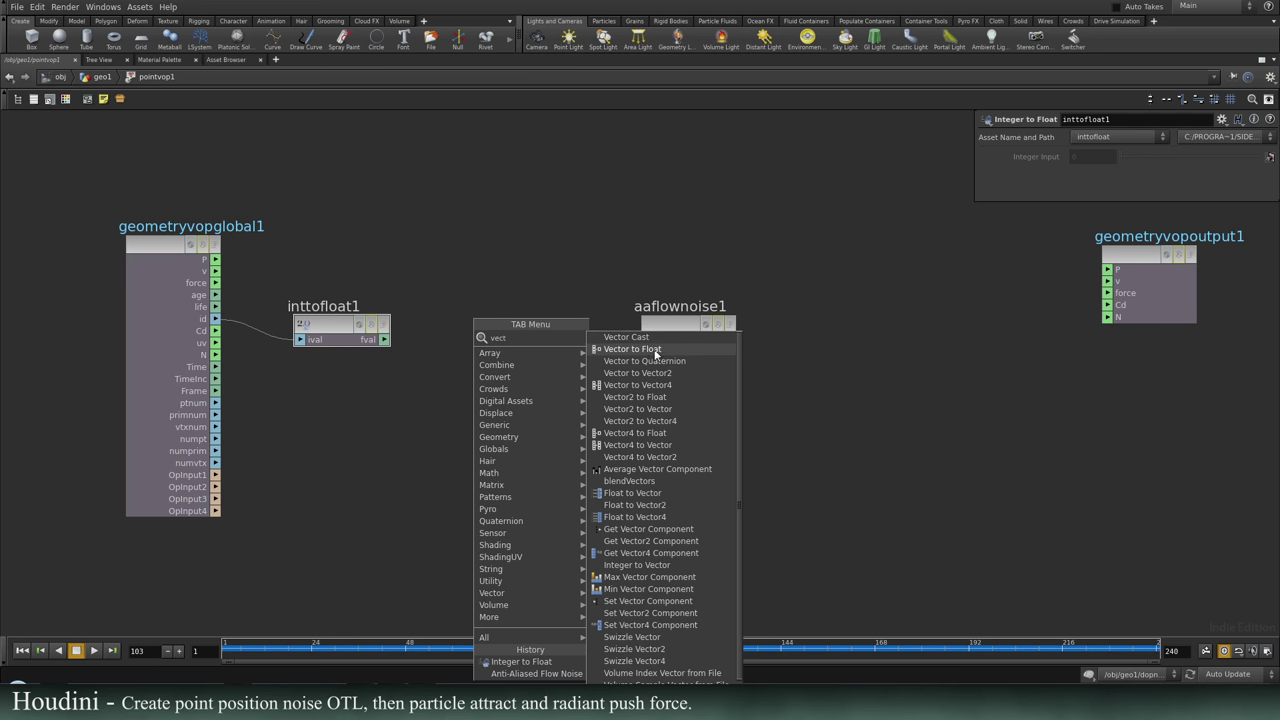
{"action": "left_click", "coordinate": [665, 496]}
{"action": "left_click", "coordinate": [480, 322]}
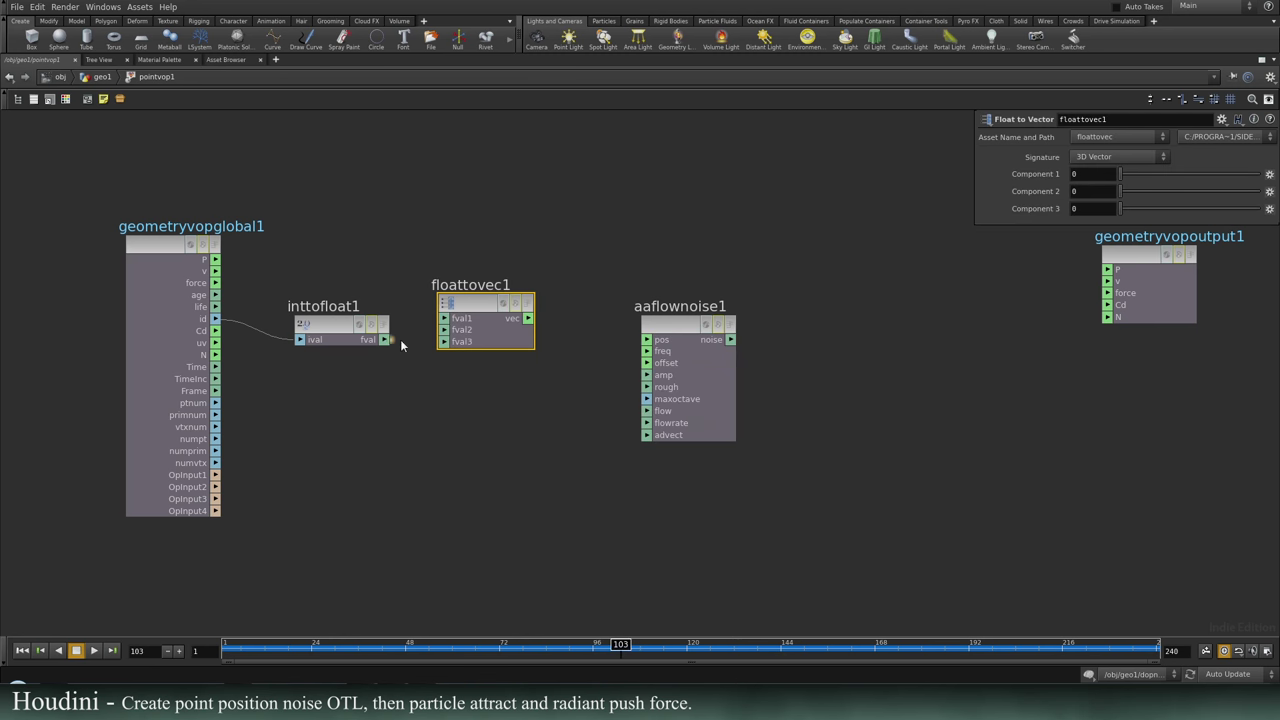
{"action": "left_click_drag", "start_coordinate": [386, 341], "coordinate": [444, 342]}
{"action": "left_click_drag", "start_coordinate": [528, 318], "coordinate": [648, 372]}
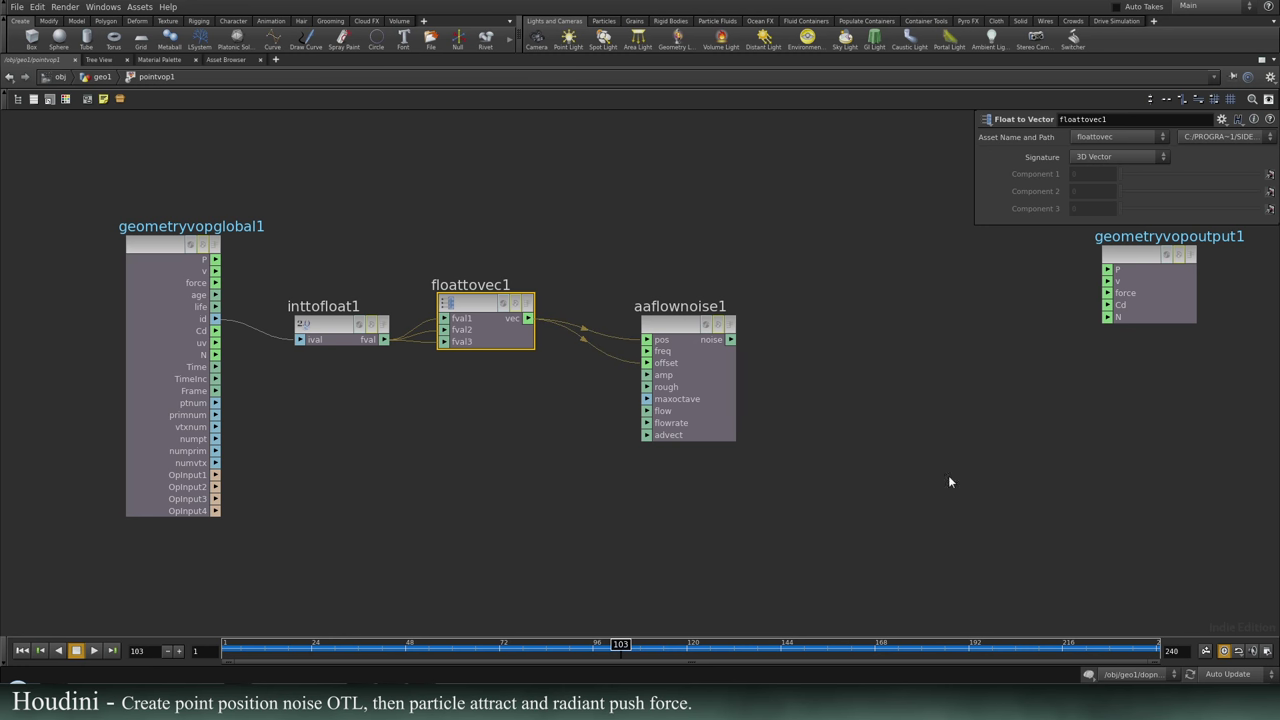
Promote aaflownoise1's freq, amp, rough, maxoctave, flow and flowrate inputs to parameters.
{"action": "middle_click_drag", "start_coordinate": [958, 499], "coordinate": [841, 513]}
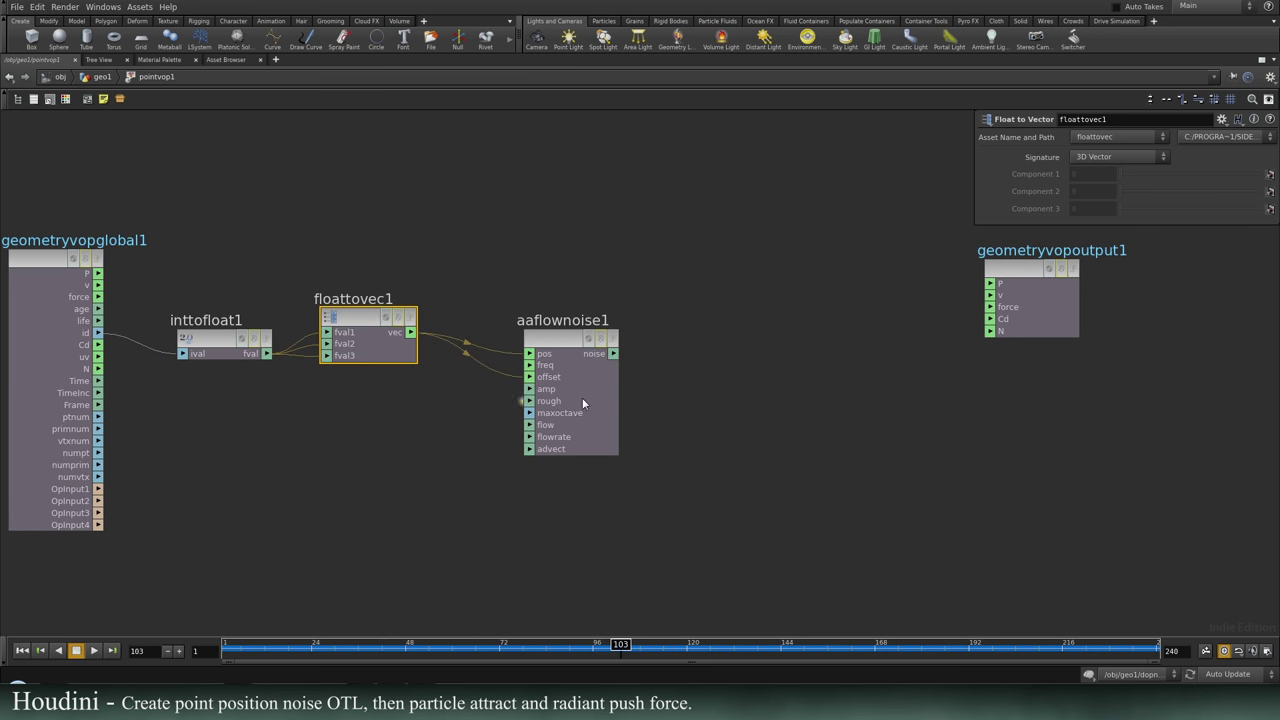
{"action": "right_click", "coordinate": [530, 366]}
{"action": "left_click", "coordinate": [497, 371]}
{"action": "right_click", "coordinate": [528, 370]}
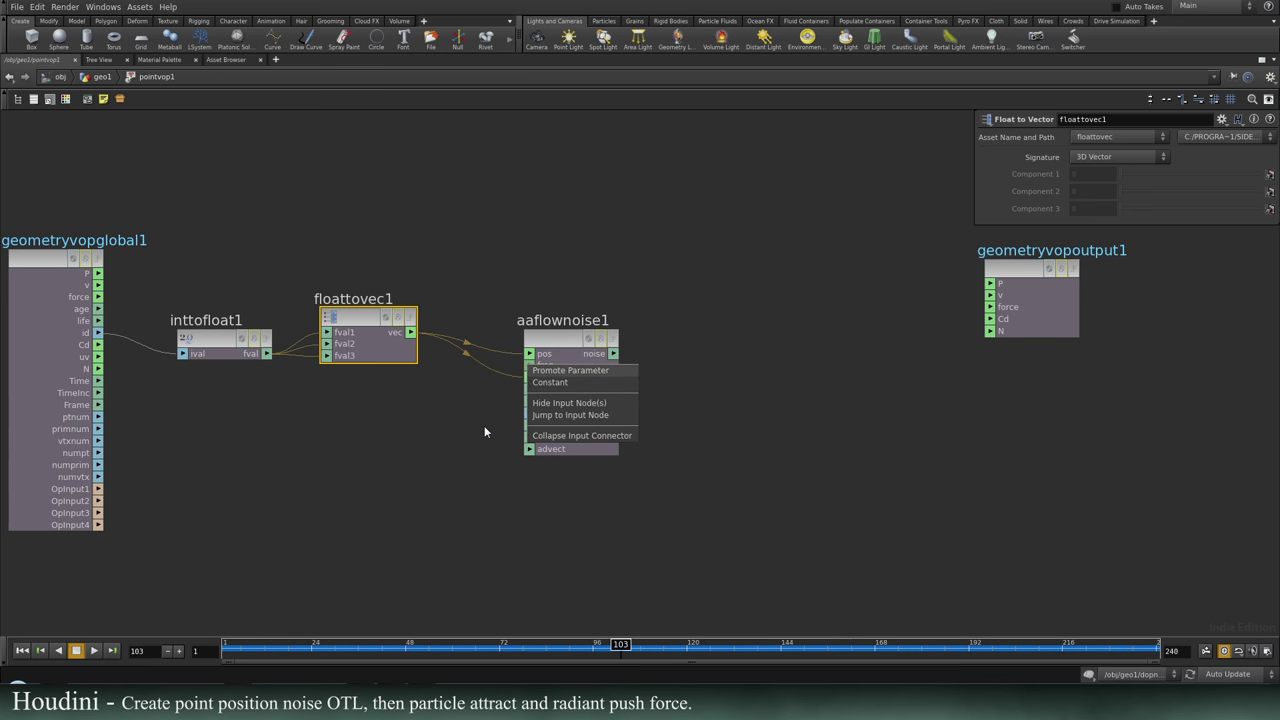
{"action": "left_click", "coordinate": [440, 471]}
{"action": "scroll", "coordinate": [527, 404], "scroll_direction": "up", "scroll_amount": 5}
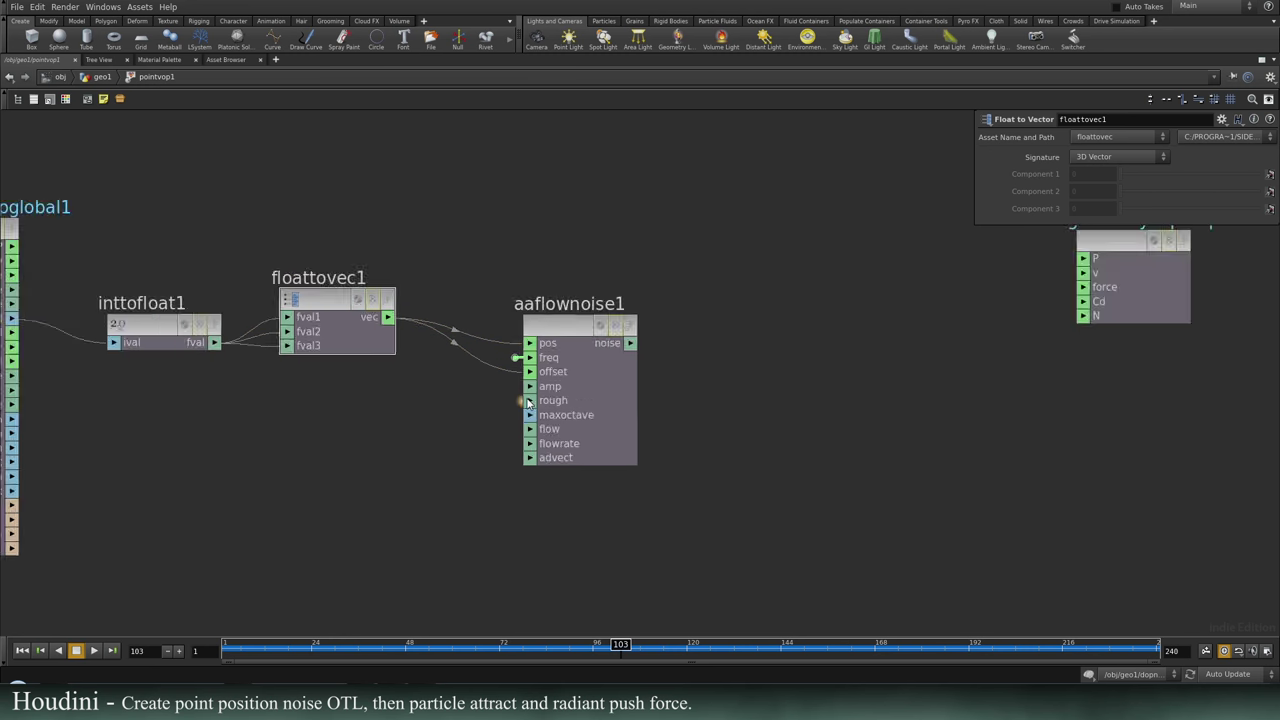
{"action": "right_click", "coordinate": [541, 384]}
{"action": "left_click", "coordinate": [543, 384]}
{"action": "right_click", "coordinate": [538, 401]}
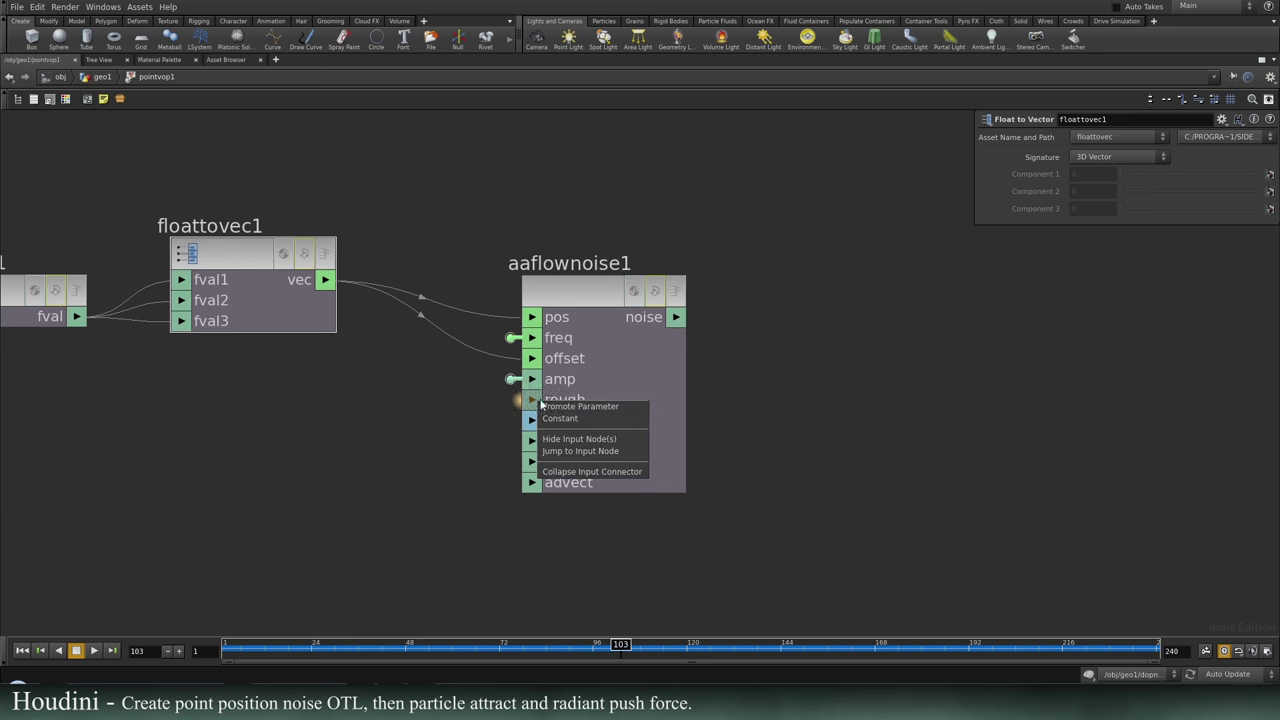
{"action": "left_click", "coordinate": [541, 407]}
{"action": "right_click", "coordinate": [536, 424]}
{"action": "left_click", "coordinate": [540, 430]}
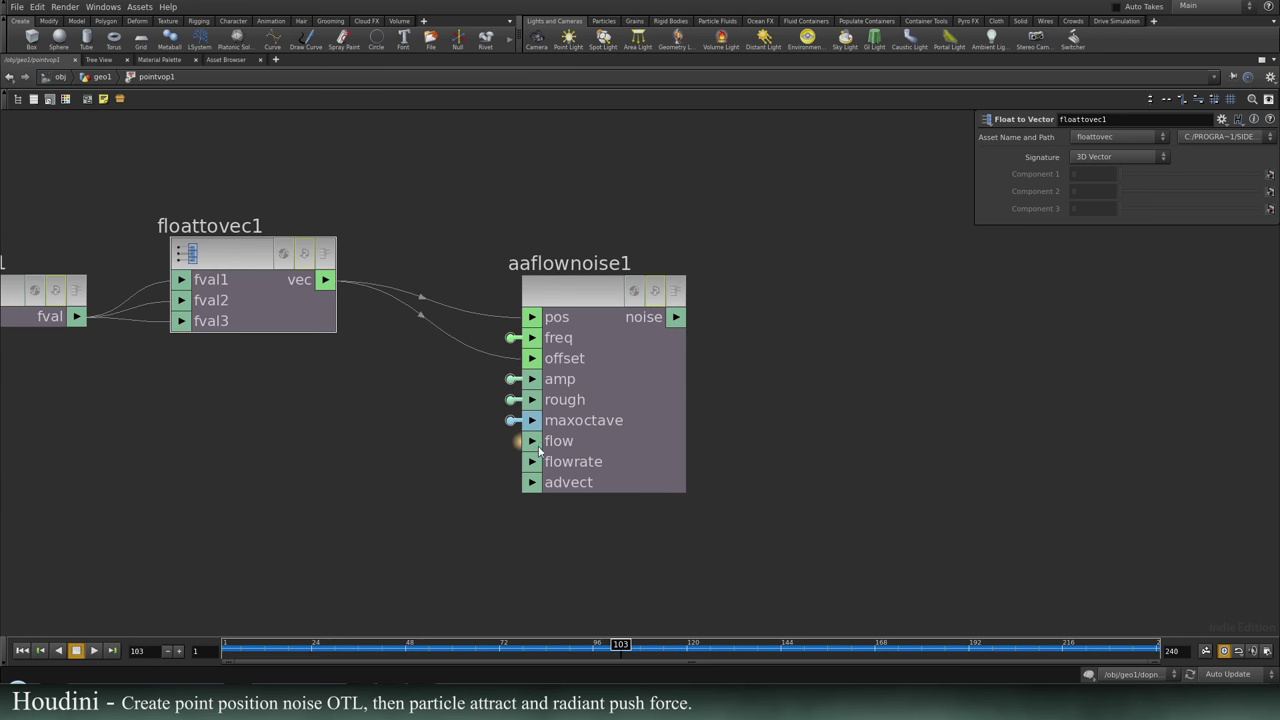
{"action": "right_click", "coordinate": [541, 446]}
{"action": "left_click", "coordinate": [548, 452]}
{"action": "right_click", "coordinate": [537, 462]}
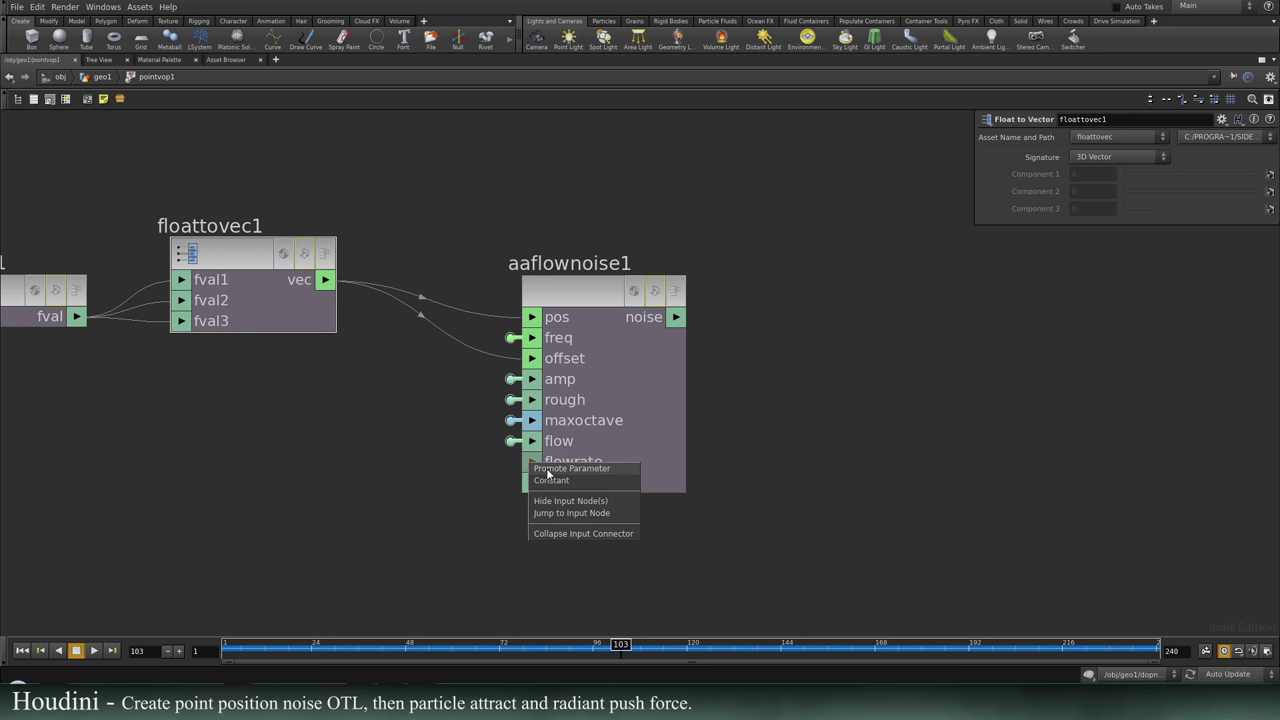
{"action": "left_click", "coordinate": [548, 472]}
Set aaflownoise1's signature to 3D Input, 3D Noise.
{"action": "left_click", "coordinate": [587, 290]}
{"action": "left_click", "coordinate": [1118, 156]}
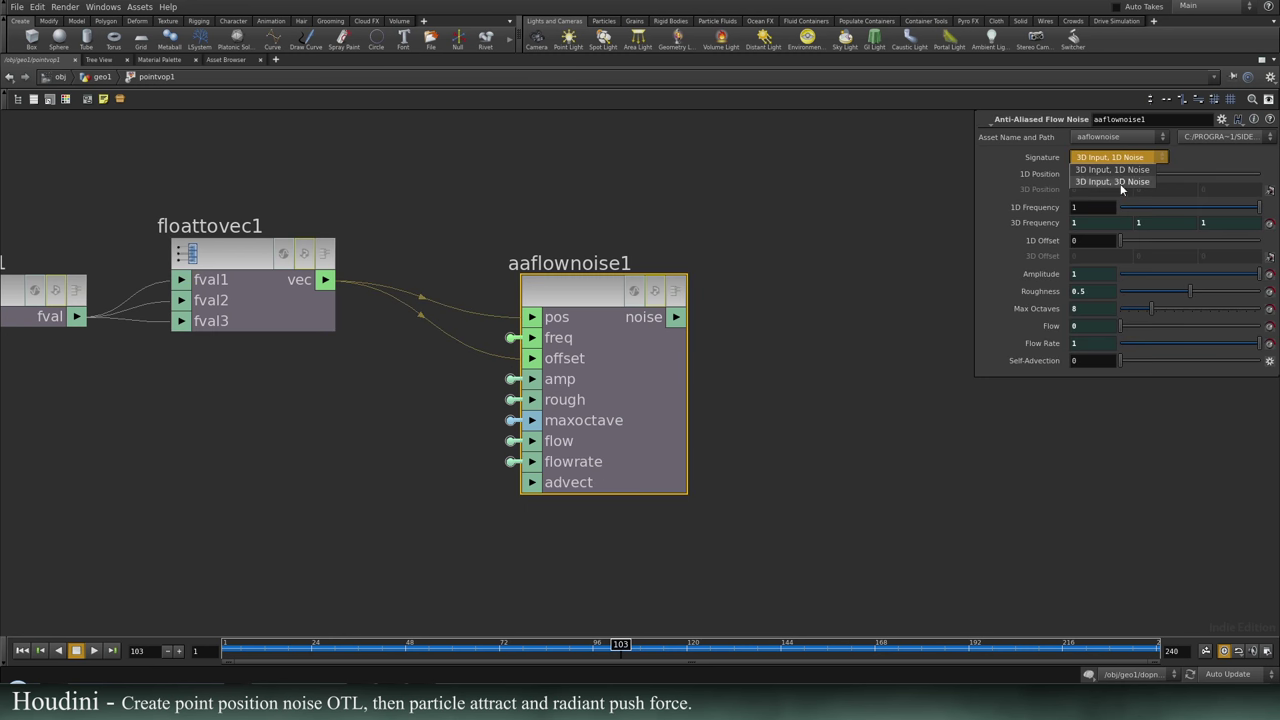
{"action": "left_click", "coordinate": [1110, 186]}
Connect aaflownoise1's noise output to Cd on geometryvopoutput1, save the scene, and return to geo1 with the viewport restored.
{"action": "middle_click_drag", "start_coordinate": [746, 335], "coordinate": [518, 373]}
{"action": "left_click", "coordinate": [448, 355]}
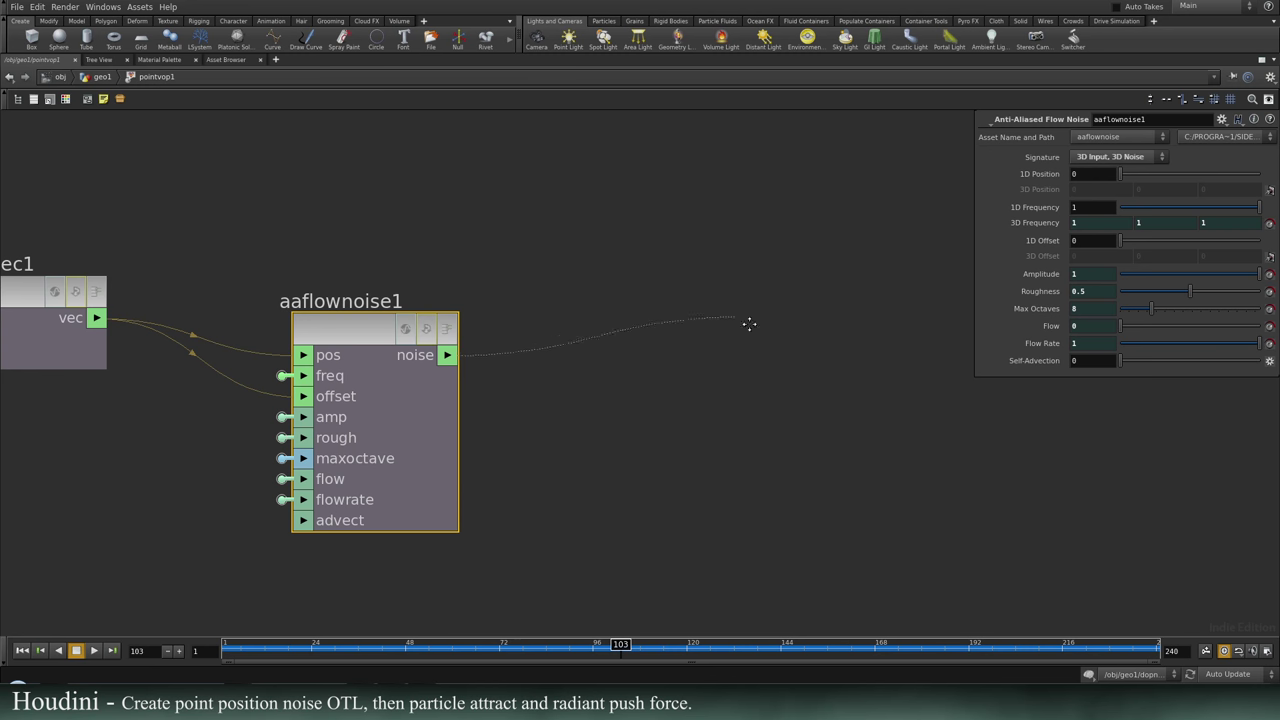
{"action": "middle_click_drag", "start_coordinate": [749, 323], "coordinate": [168, 415]}
{"action": "left_click", "coordinate": [478, 398]}
{"action": "middle_click_drag", "start_coordinate": [391, 457], "coordinate": [814, 434]}
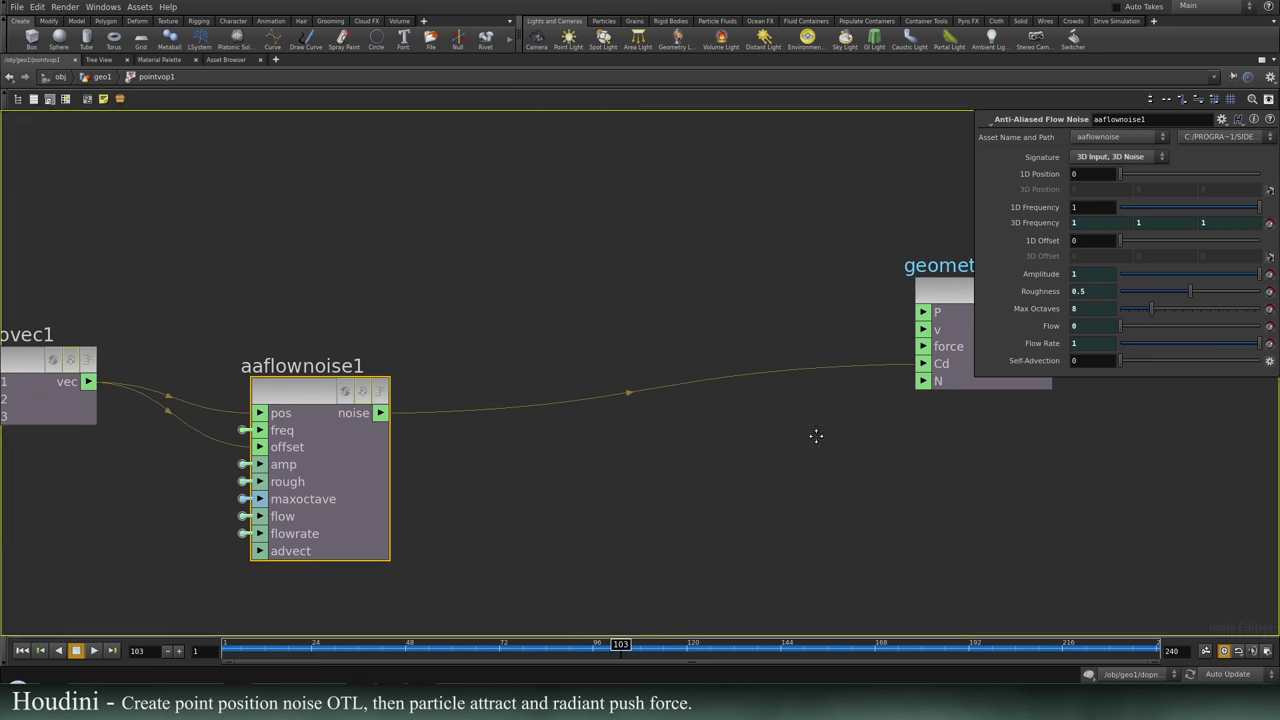
{"action": "scroll", "coordinate": [814, 434], "scroll_direction": "down", "scroll_amount": 4}
{"action": "left_click_drag", "start_coordinate": [879, 373], "coordinate": [767, 385]}
{"action": "key", "text": "ctrl+s"}
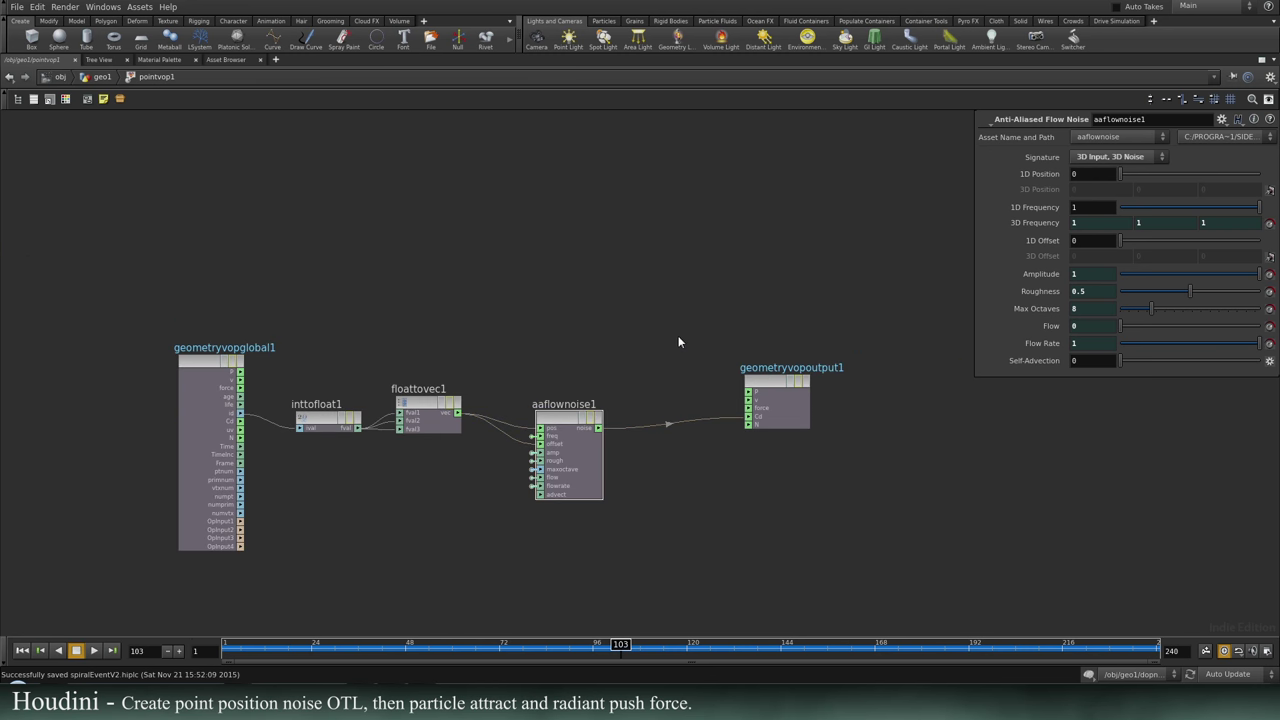
{"action": "key", "text": "u"}
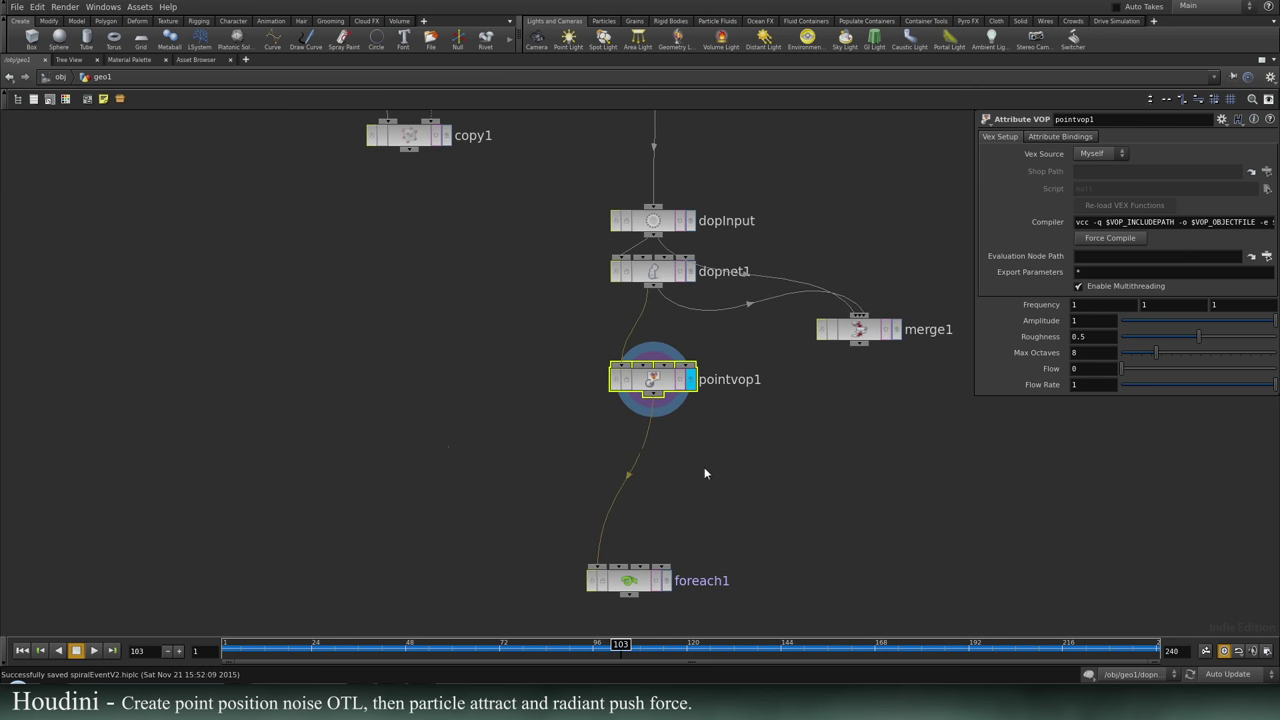
{"action": "key", "text": "ctrl+b"}
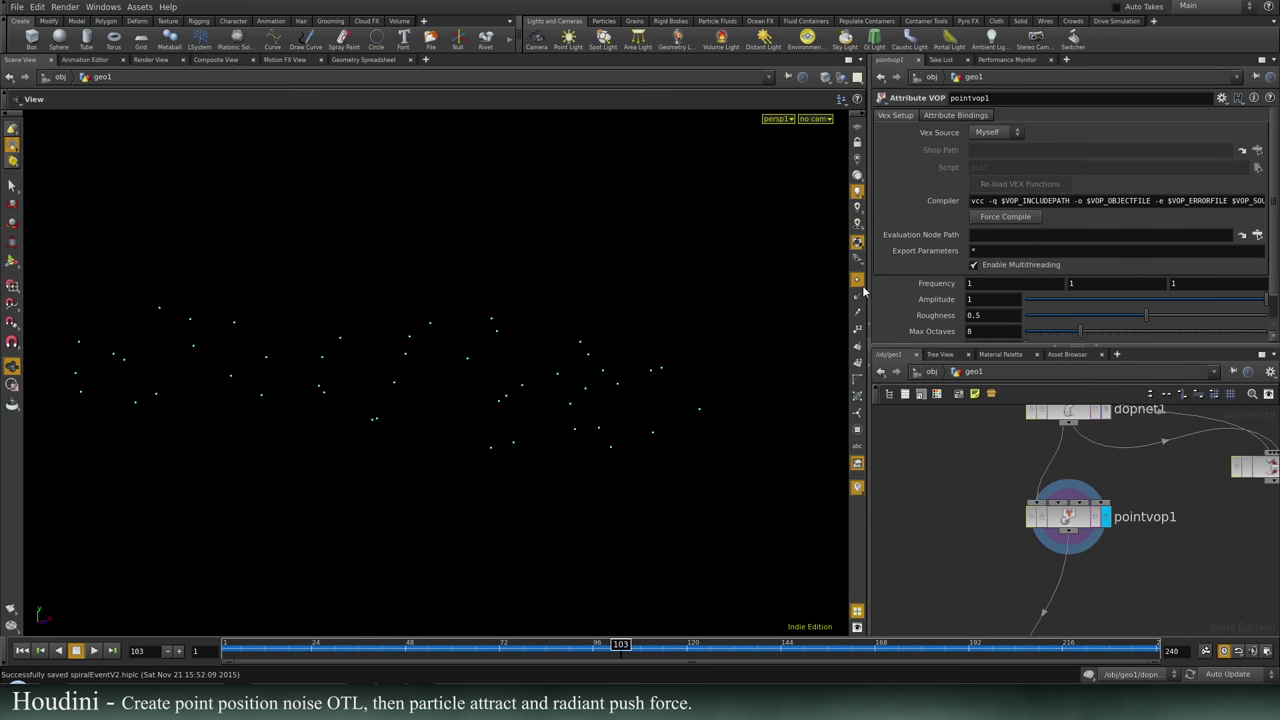
Inside pointvop1, disconnect floattovec1 from aaflownoise1's offset input and promote offset to a parameter.
{"action": "double_click", "coordinate": [1066, 536]}
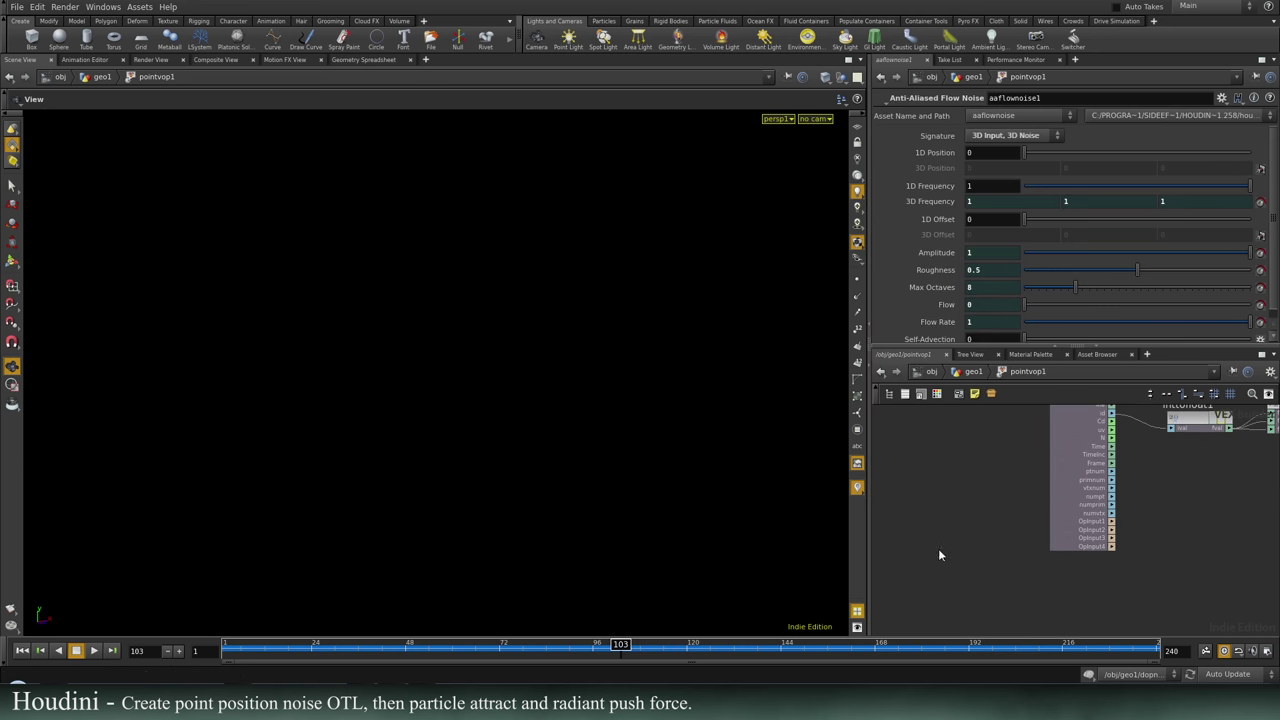
{"action": "scroll", "coordinate": [1058, 491], "scroll_direction": "up", "scroll_amount": 3}
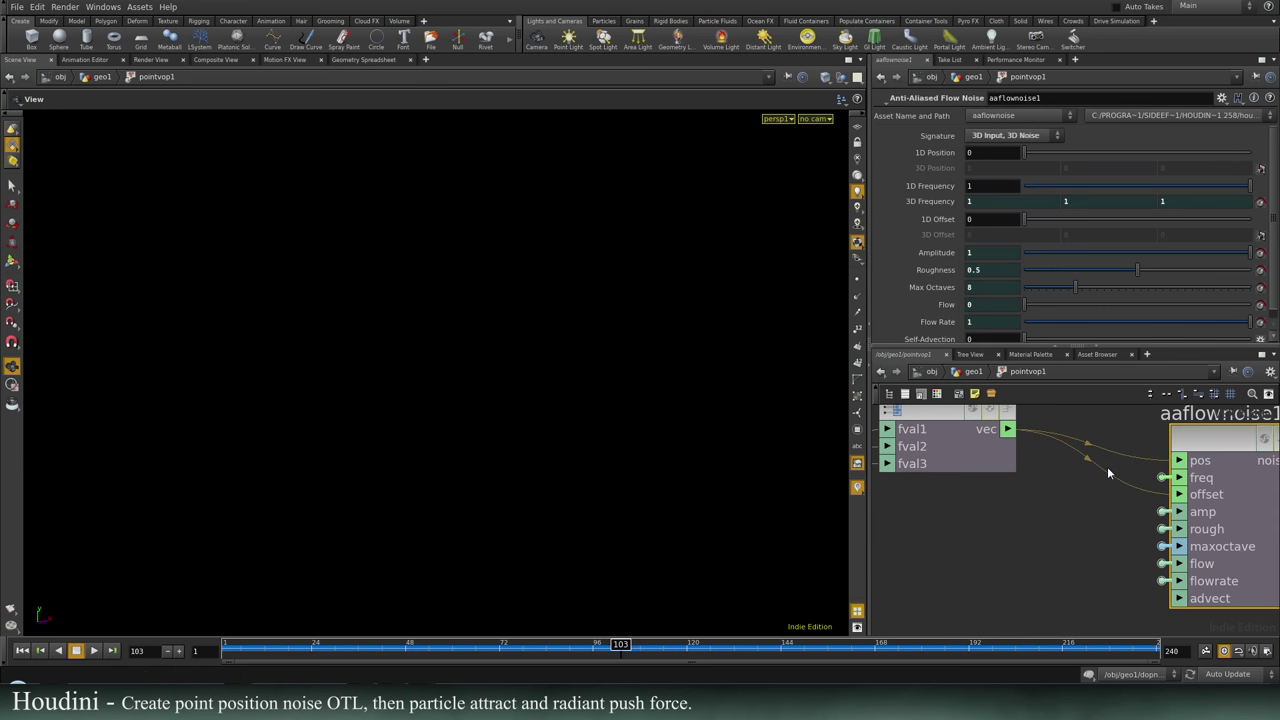
{"action": "right_click", "coordinate": [1106, 467]}
{"action": "left_click", "coordinate": [1112, 487]}
{"action": "right_click", "coordinate": [1163, 500]}
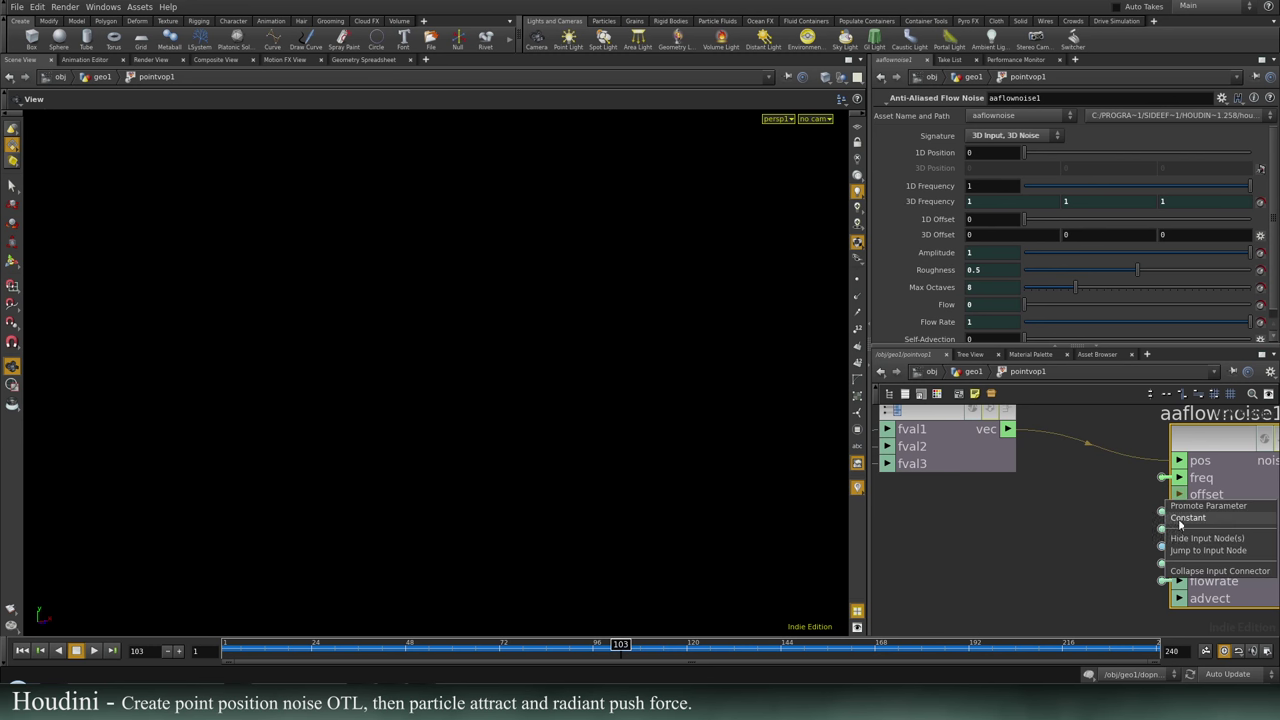
{"action": "left_click", "coordinate": [1166, 512]}
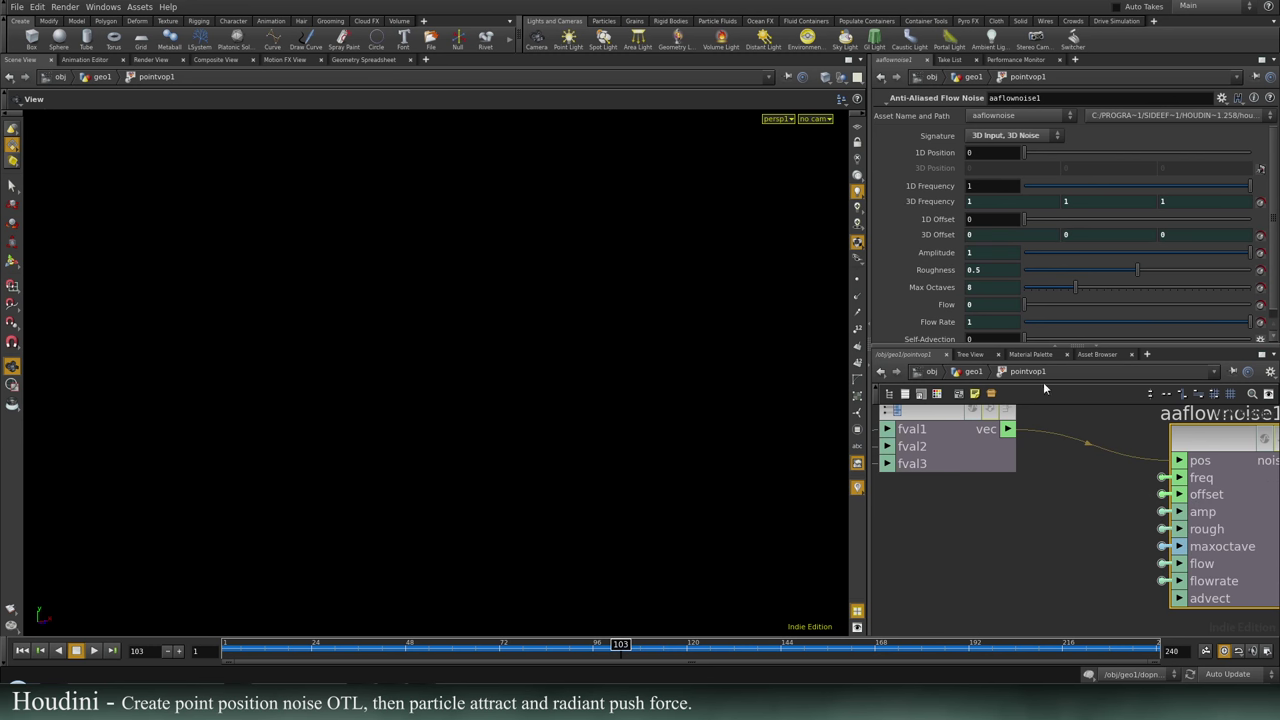
Back in geo1, set pointvop1's Offset to 0.8 on all three components and its Amplitude to 4.4.
{"action": "left_click", "coordinate": [970, 371]}
{"action": "scroll", "coordinate": [941, 250], "scroll_direction": "down", "scroll_amount": 1}
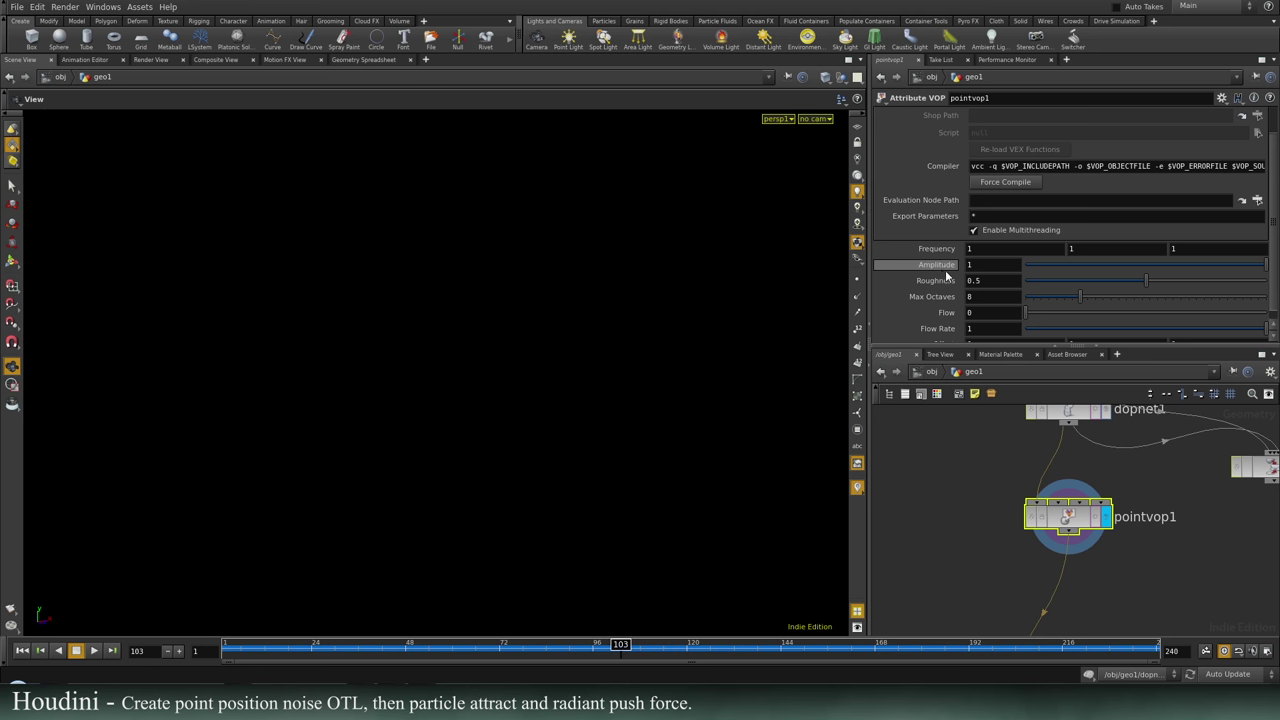
{"action": "scroll", "coordinate": [953, 256], "scroll_direction": "down", "scroll_amount": 1}
{"action": "middle_click_drag", "start_coordinate": [972, 335], "coordinate": [1000, 345]}
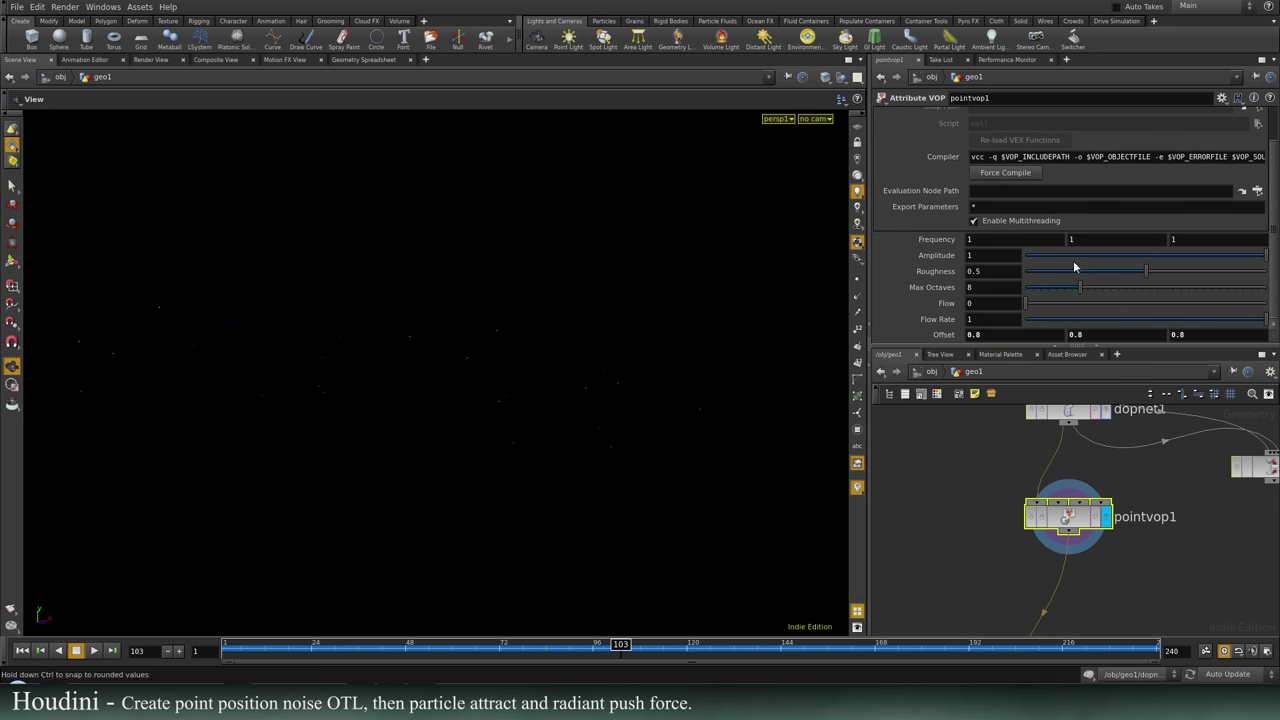
{"action": "middle_click_drag", "start_coordinate": [944, 256], "coordinate": [1011, 257]}
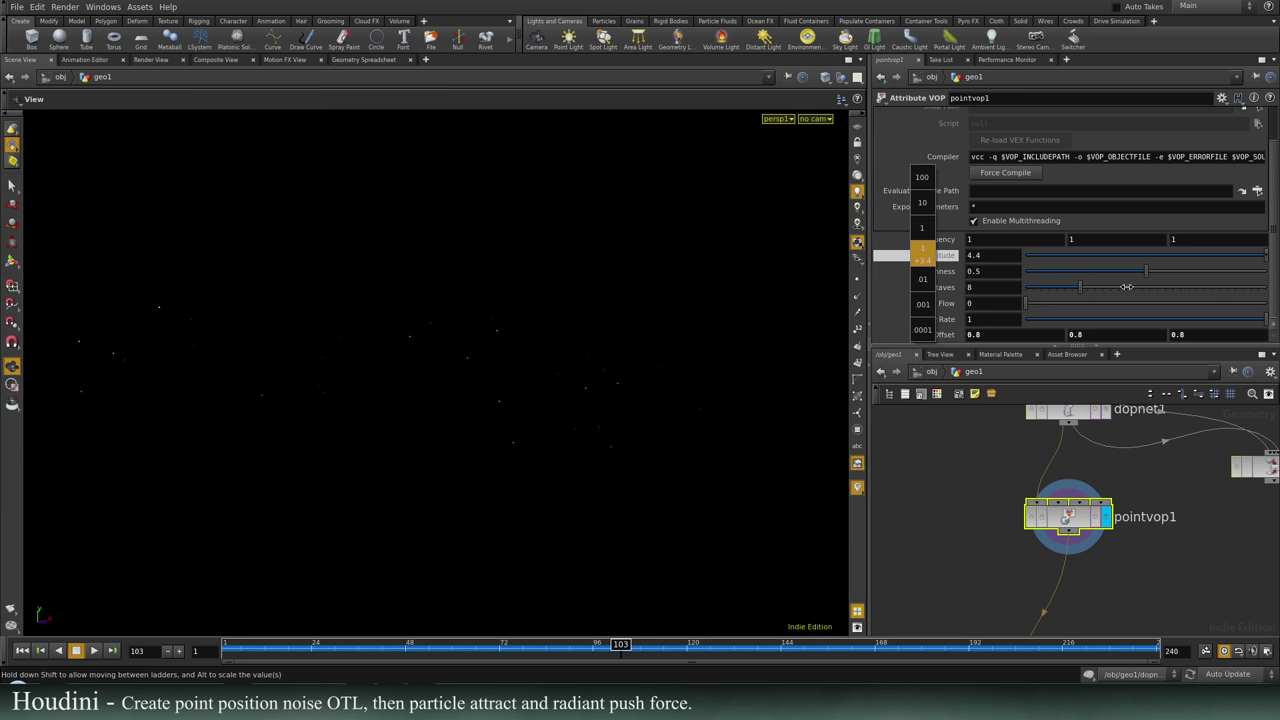
{"action": "middle_click_drag", "start_coordinate": [1126, 287], "coordinate": [1126, 287]}
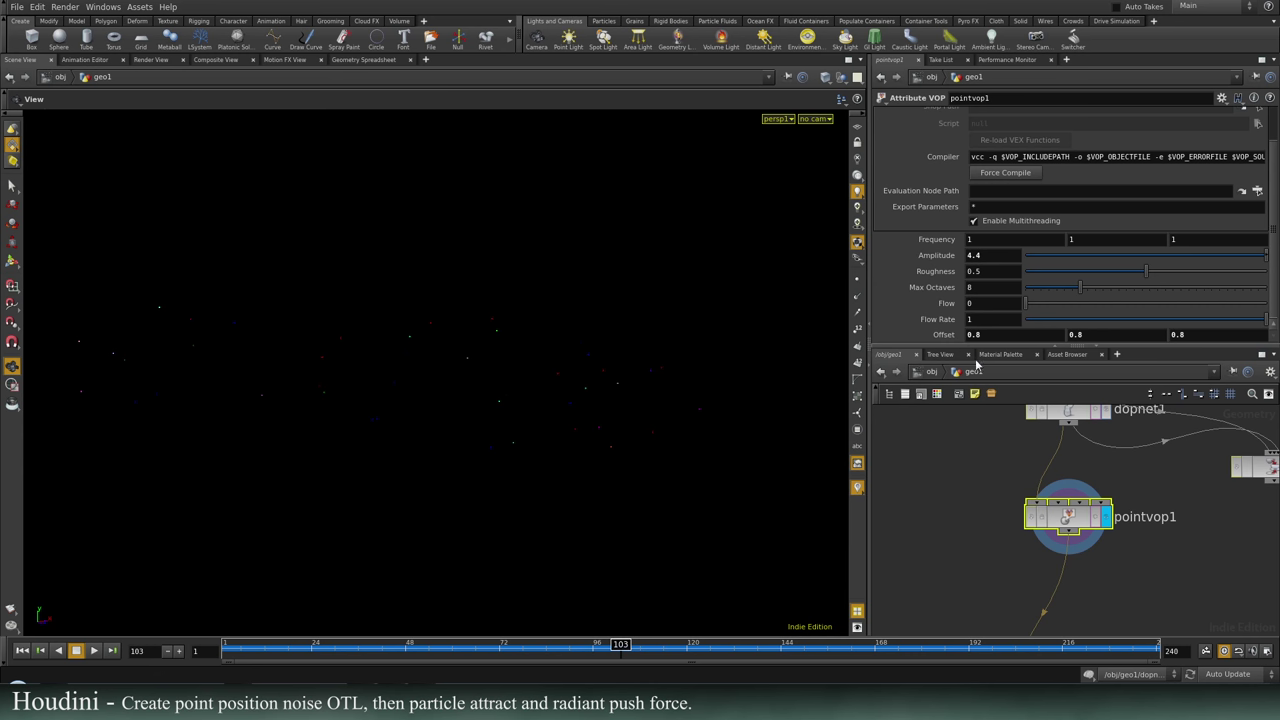
Save the scene, display foreach1, and move it closer below pointvop1.
{"action": "middle_click_drag", "start_coordinate": [1095, 591], "coordinate": [1137, 498]}
{"action": "mouse_move", "coordinate": [1077, 564]}
{"action": "left_mouse_down"}
{"action": "mouse_move", "coordinate": [1112, 584]}
{"action": "mouse_move", "coordinate": [1097, 572]}
{"action": "left_mouse_up"}
{"action": "middle_click_drag", "start_coordinate": [1125, 476], "coordinate": [1094, 496]}
{"action": "scroll", "coordinate": [1113, 492], "scroll_direction": "up", "scroll_amount": 2}
{"action": "scroll", "coordinate": [1101, 514], "scroll_direction": "down", "scroll_amount": 1}
{"action": "scroll", "coordinate": [1100, 519], "scroll_direction": "down", "scroll_amount": 2}
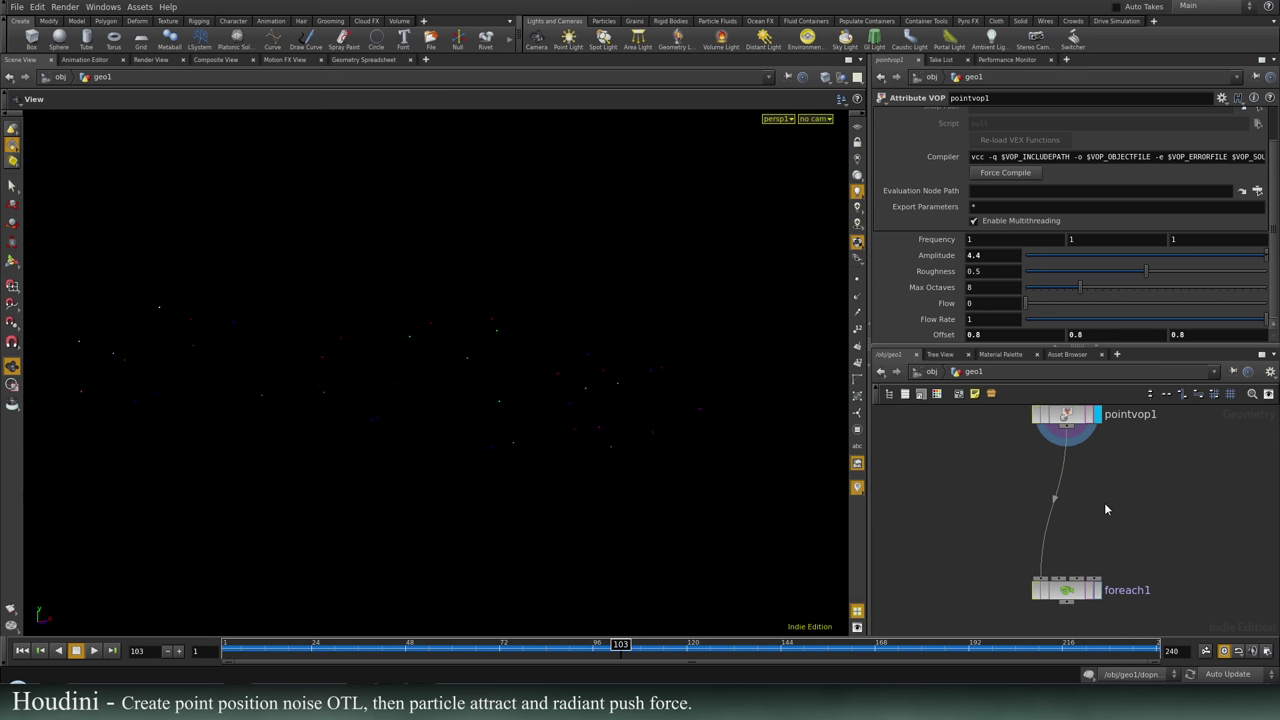
{"action": "key", "text": "ctrl+s"}
{"action": "left_click", "coordinate": [1097, 591]}
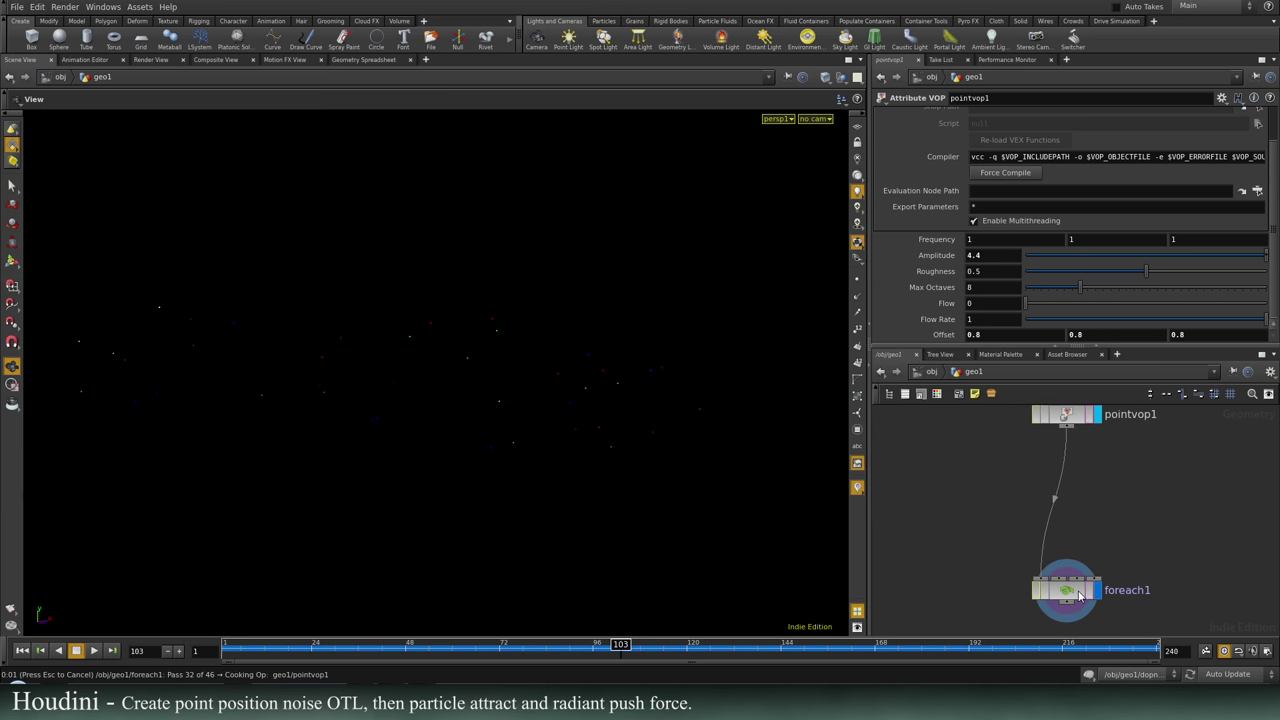
{"action": "left_click_drag", "start_coordinate": [1136, 533], "coordinate": [1078, 524]}
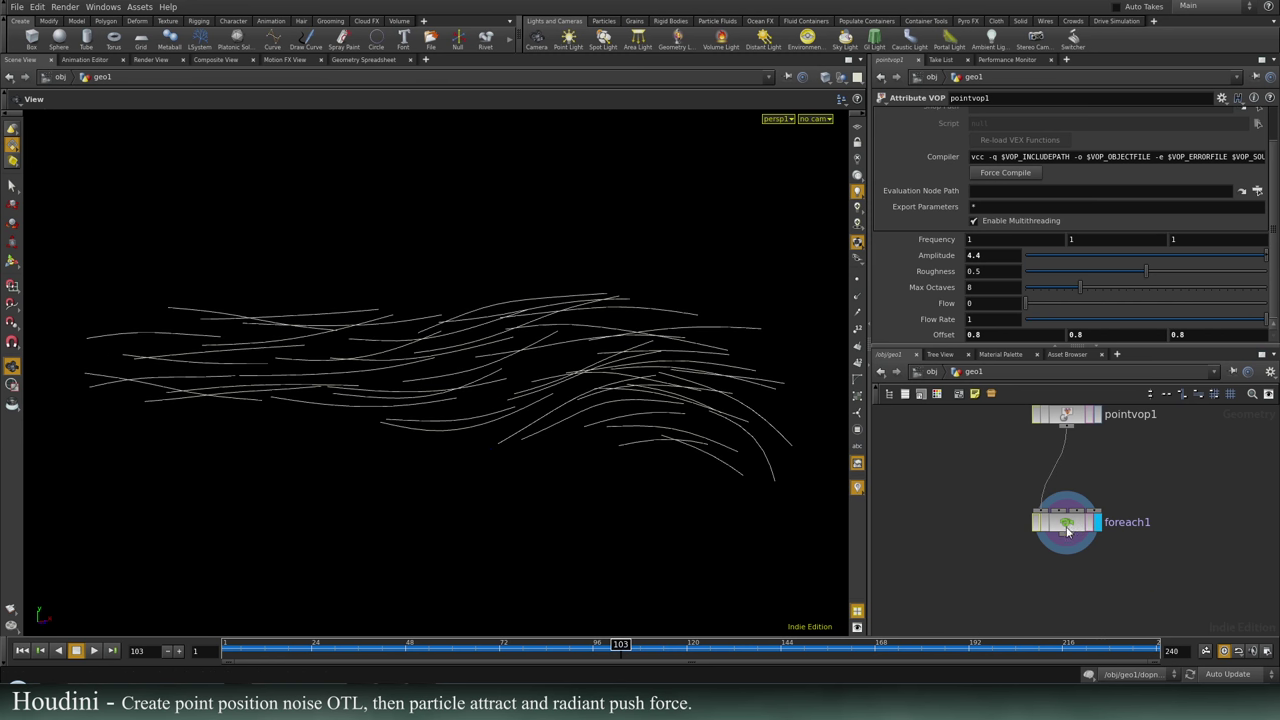
Inside foreach1, set point1 to Add Color with the second input's colour expressions $CR2, $CG2 and $CB2.
{"action": "double_click", "coordinate": [1067, 528]}
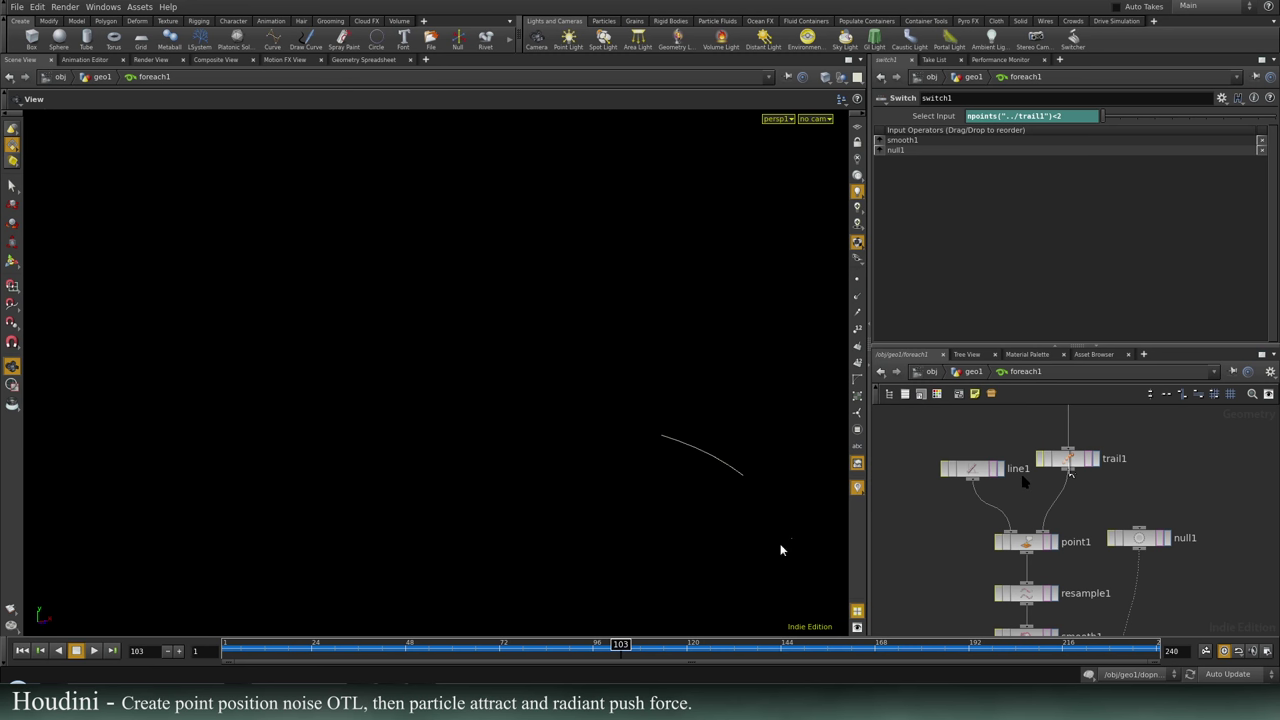
{"action": "left_click", "coordinate": [1025, 543]}
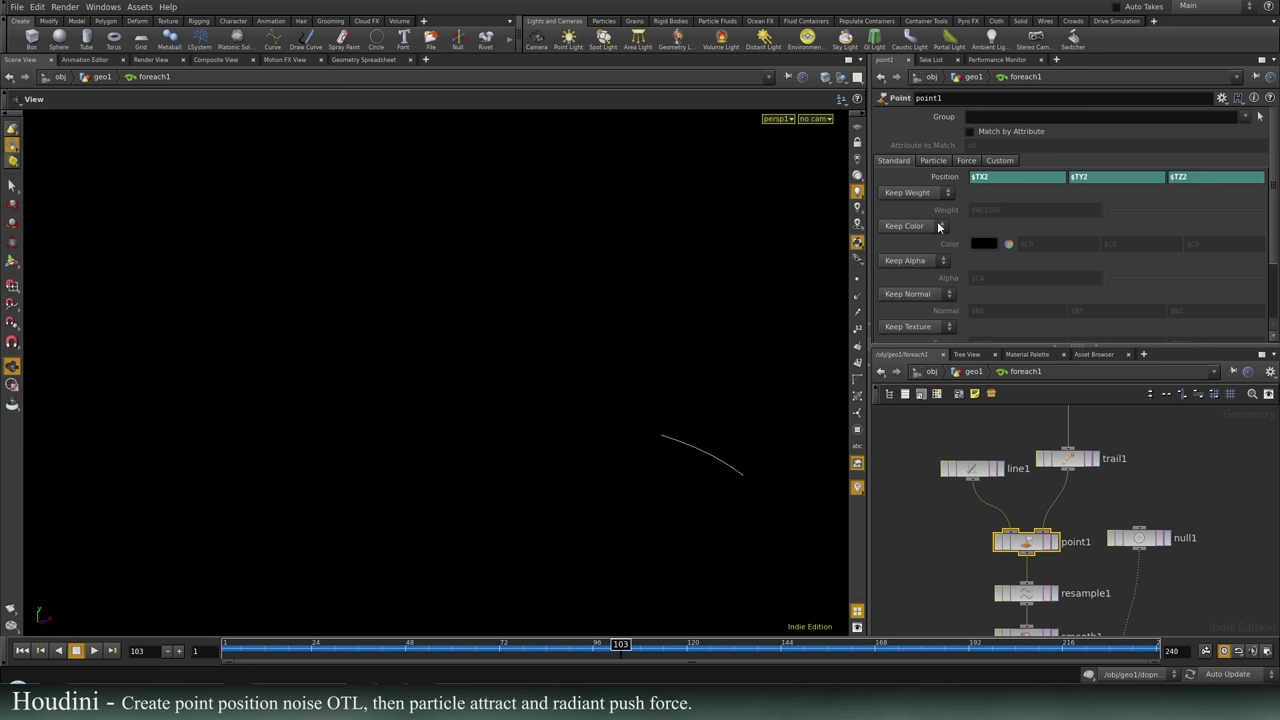
{"action": "left_click", "coordinate": [934, 227]}
{"action": "left_click", "coordinate": [912, 250]}
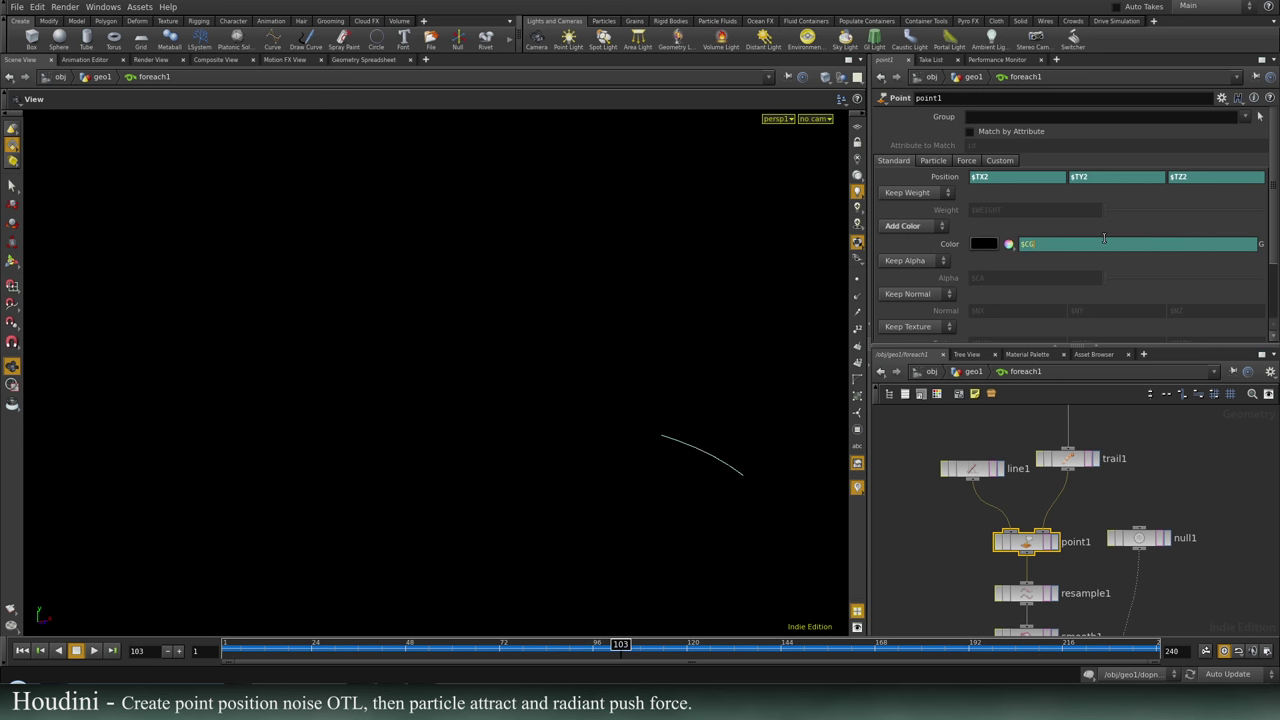
{"action": "type", "text": "2"}
{"action": "key", "text": "Tab"}
{"action": "key", "text": "Tab"}
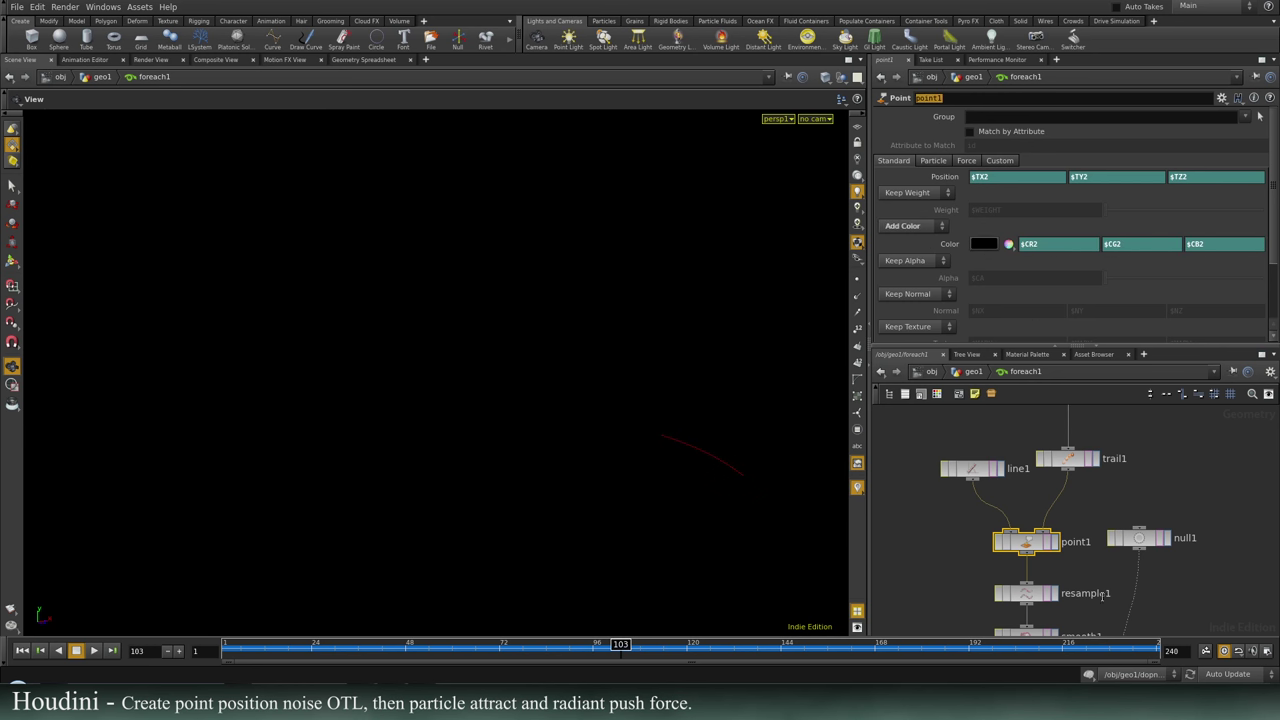
Shift switch1 slightly closer below smooth1, then return to geo1 and save the scene.
{"action": "middle_click_drag", "start_coordinate": [1058, 592], "coordinate": [1075, 448]}
{"action": "left_click_drag", "start_coordinate": [1147, 575], "coordinate": [1118, 578]}
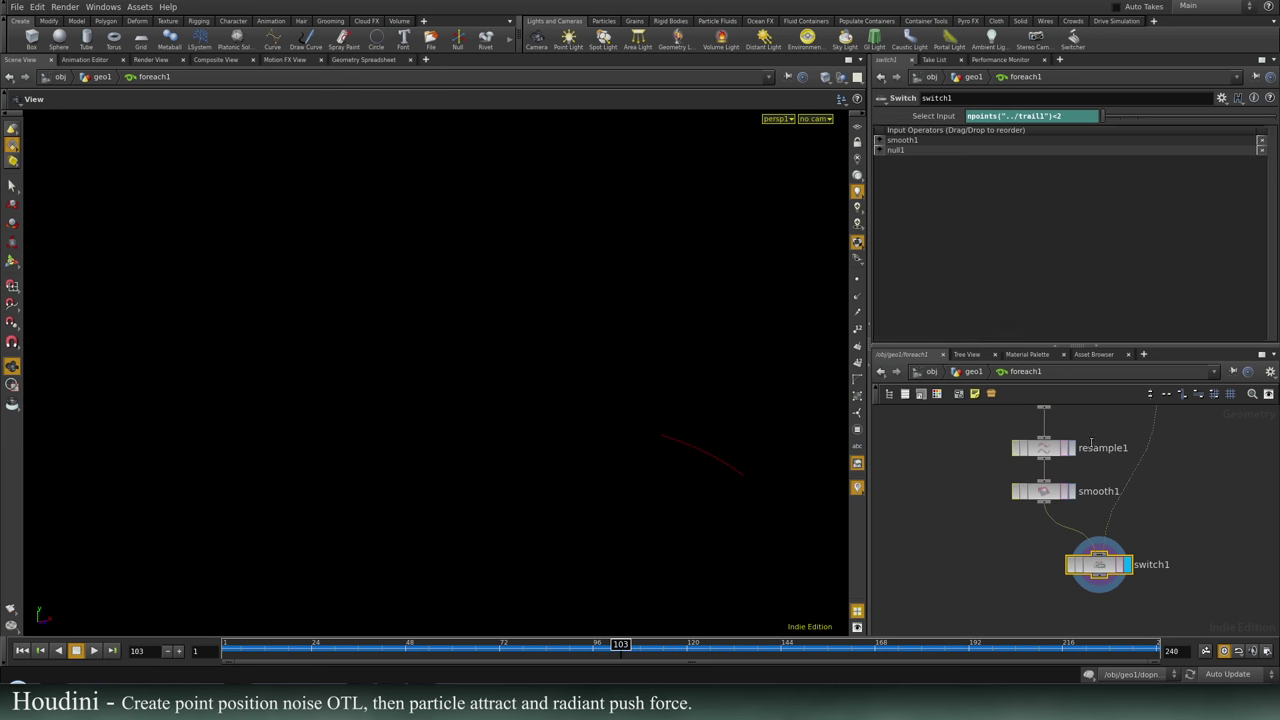
{"action": "left_click", "coordinate": [968, 375]}
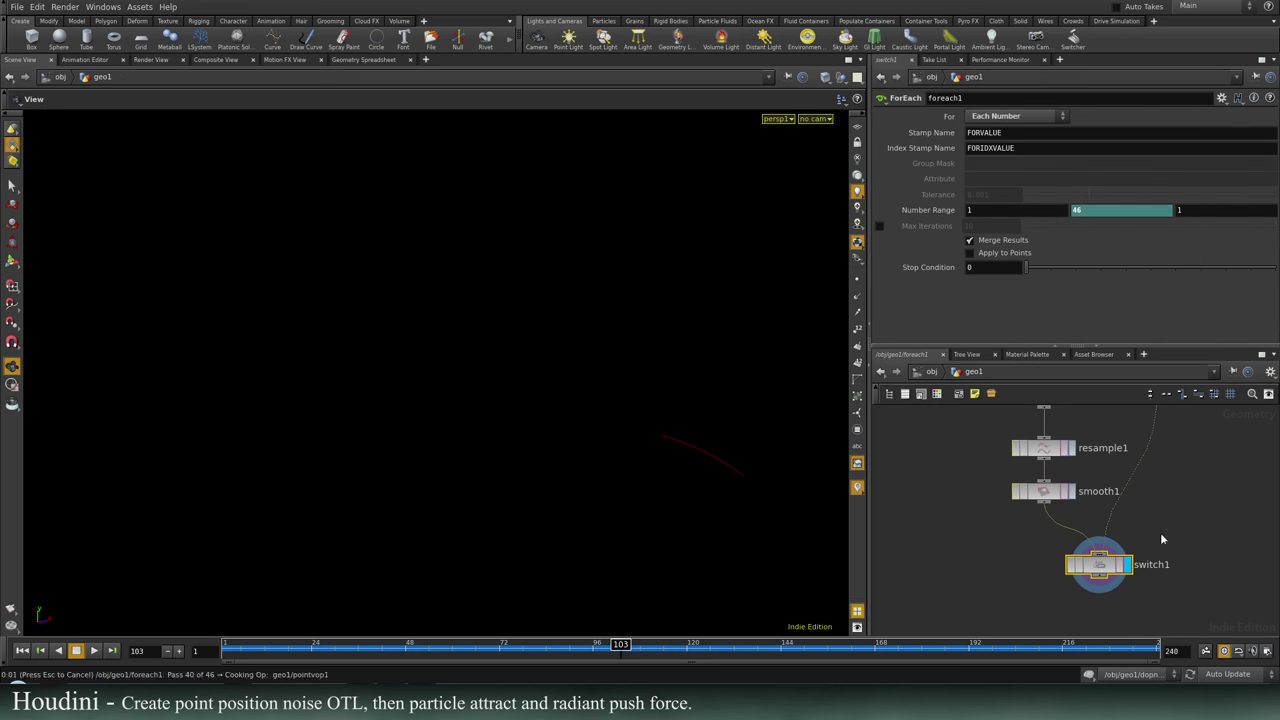
{"action": "key", "text": "ctrl+s"}
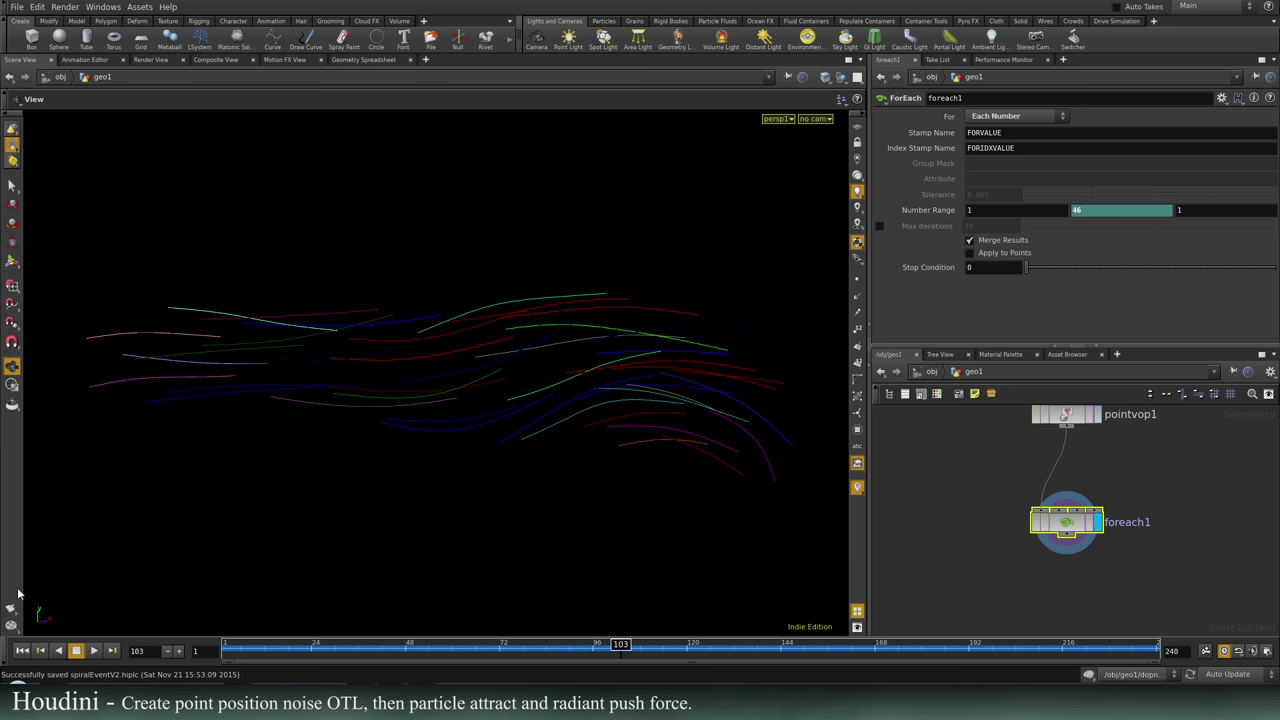
Preview the coloured curves with a render region over part of the viewport and redraw it to cover all curves.
{"action": "left_click", "coordinate": [12, 385]}
{"action": "left_click_drag", "start_coordinate": [253, 222], "coordinate": [569, 510]}
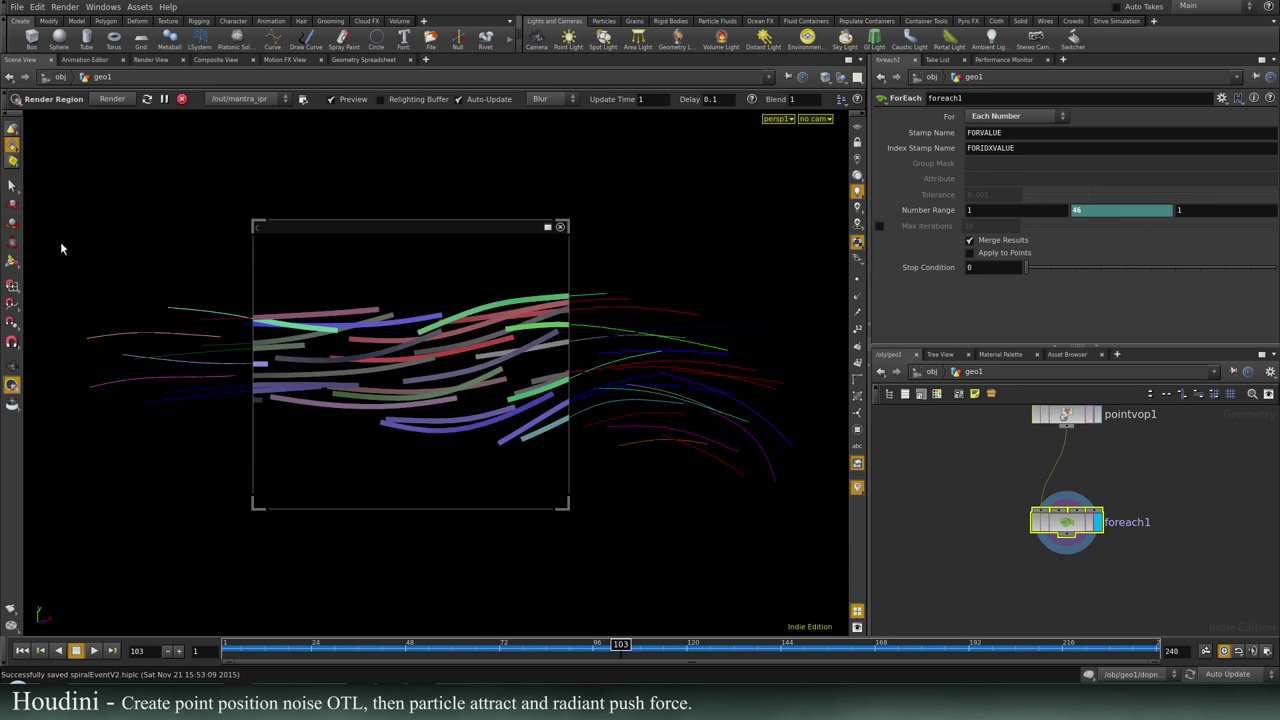
{"action": "left_click_drag", "start_coordinate": [66, 185], "coordinate": [814, 551]}
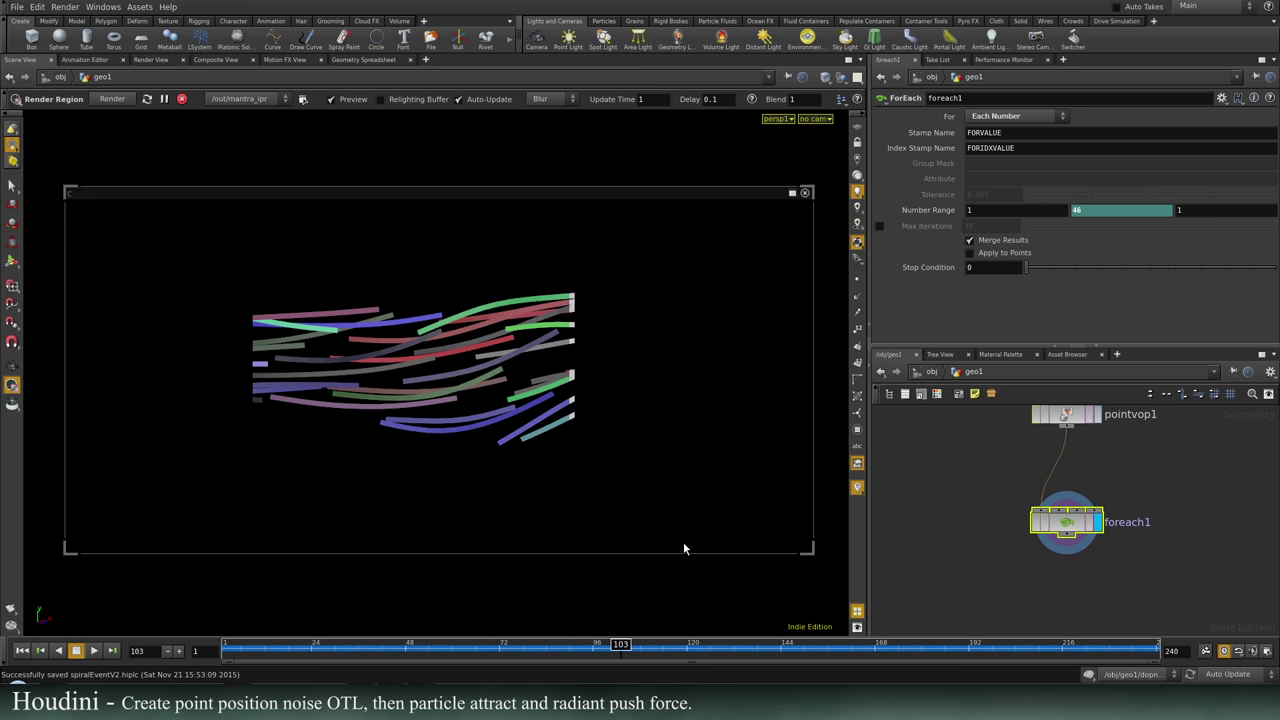